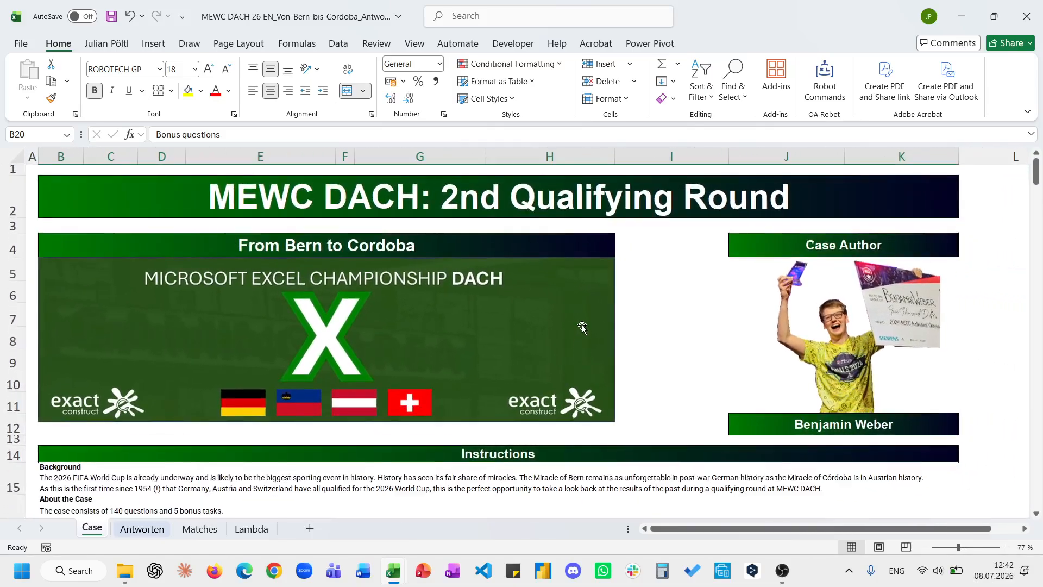
# Step: Look through the Case sheet's instructions, bonus questions and question levels from Level 1 to Level 7
pyautogui.scroll(-9, 582, 325)
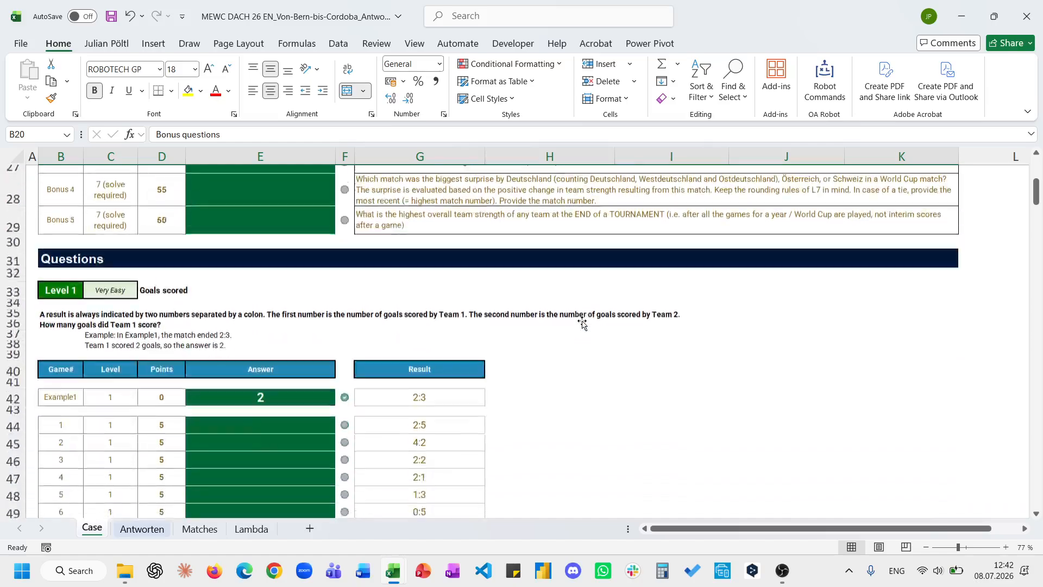
pyautogui.scroll(-10, 582, 325)
pyautogui.scroll(7, 582, 323)
pyautogui.scroll(2, 403, 337)
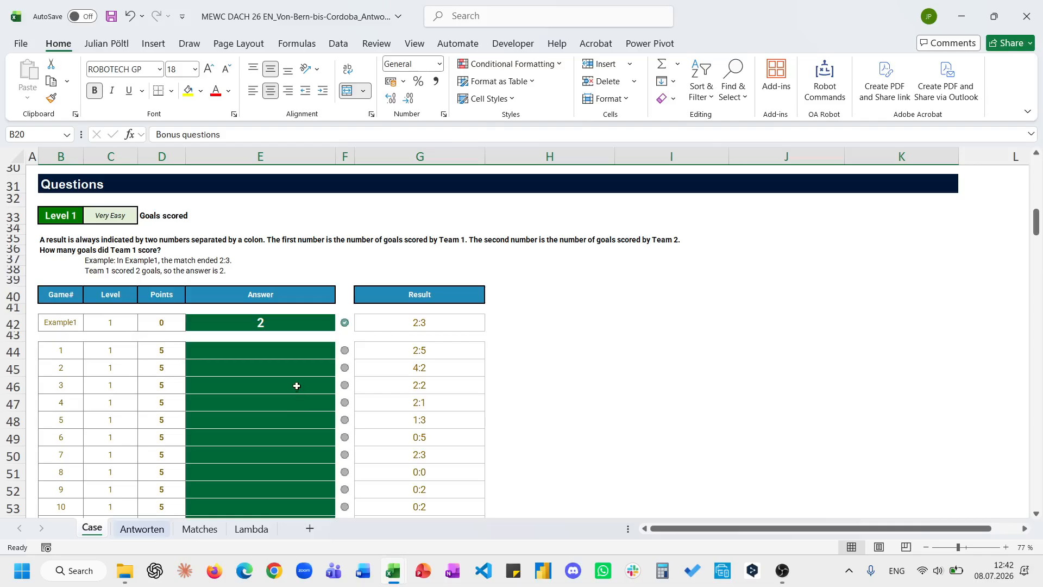
pyautogui.scroll(-20, 296, 386)
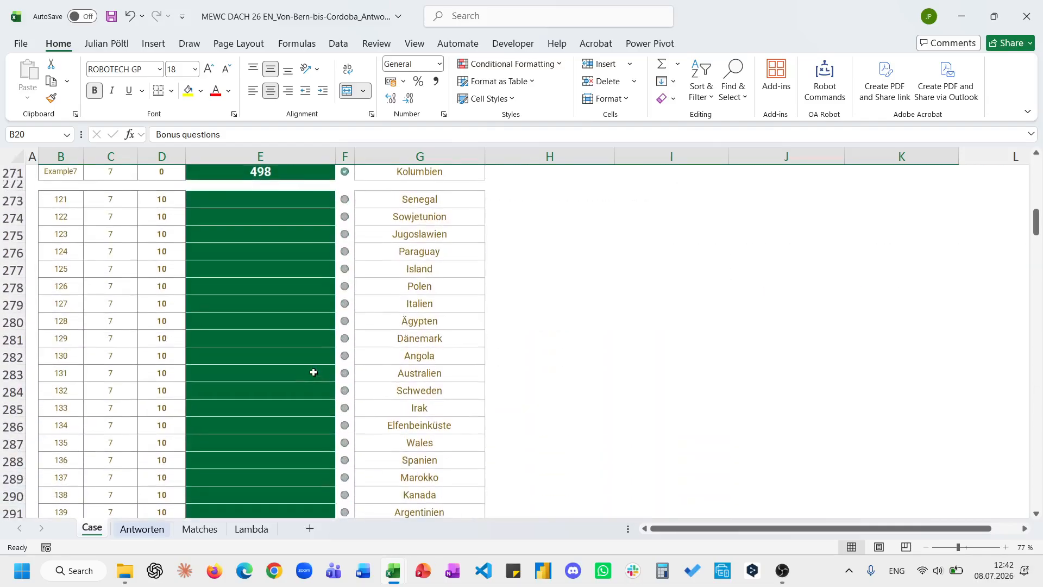
pyautogui.scroll(20, 314, 372)
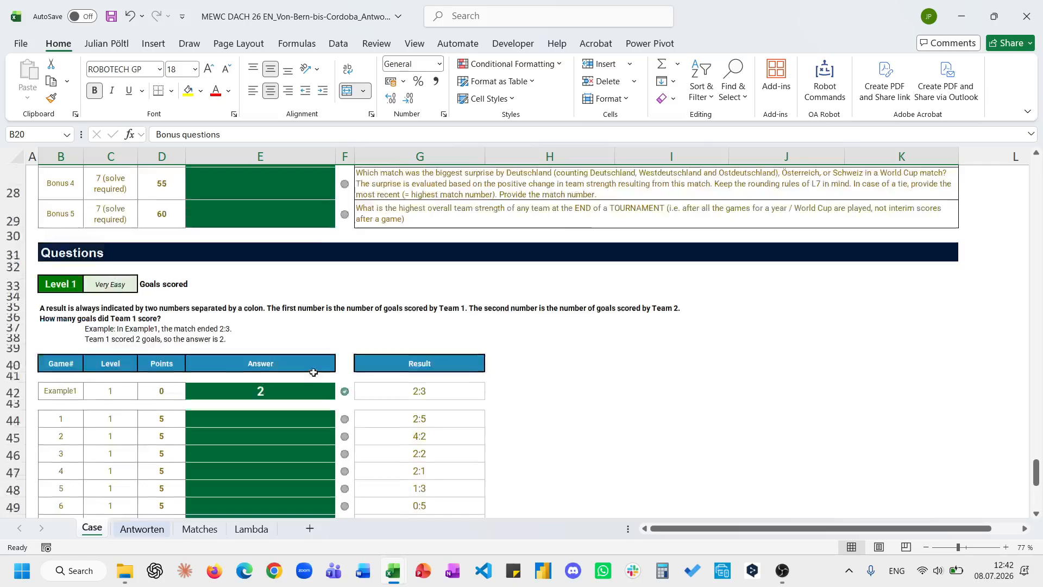
pyautogui.scroll(10, 313, 372)
pyautogui.scroll(-10, 313, 373)
# Step: Answer Level 1 in E44 with the spilling formula =--TEXTBEFORE(G44:G63;":") to extract Team 1's goals
pyautogui.click(273, 384)
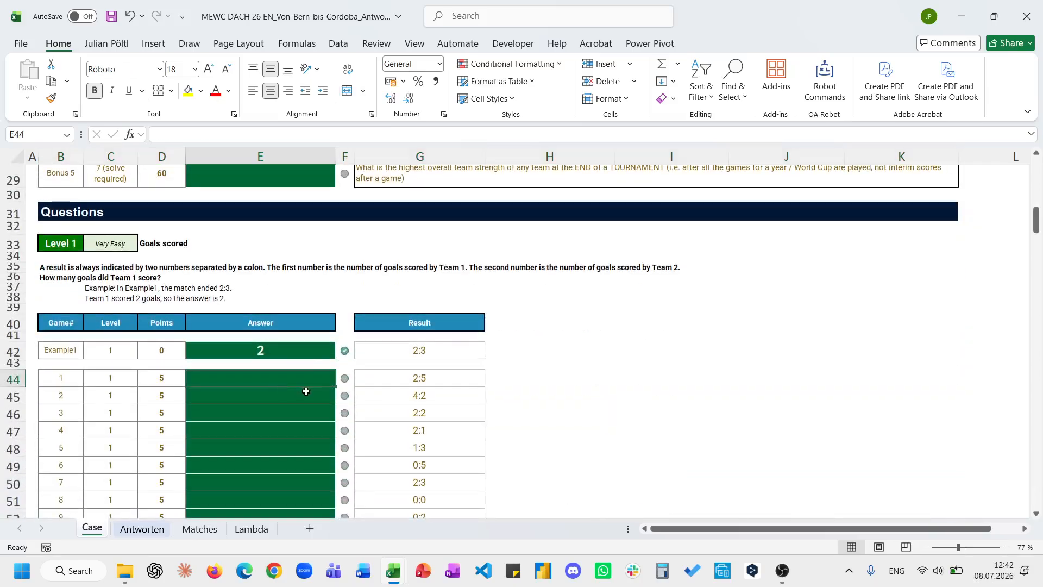
pyautogui.write('=--')
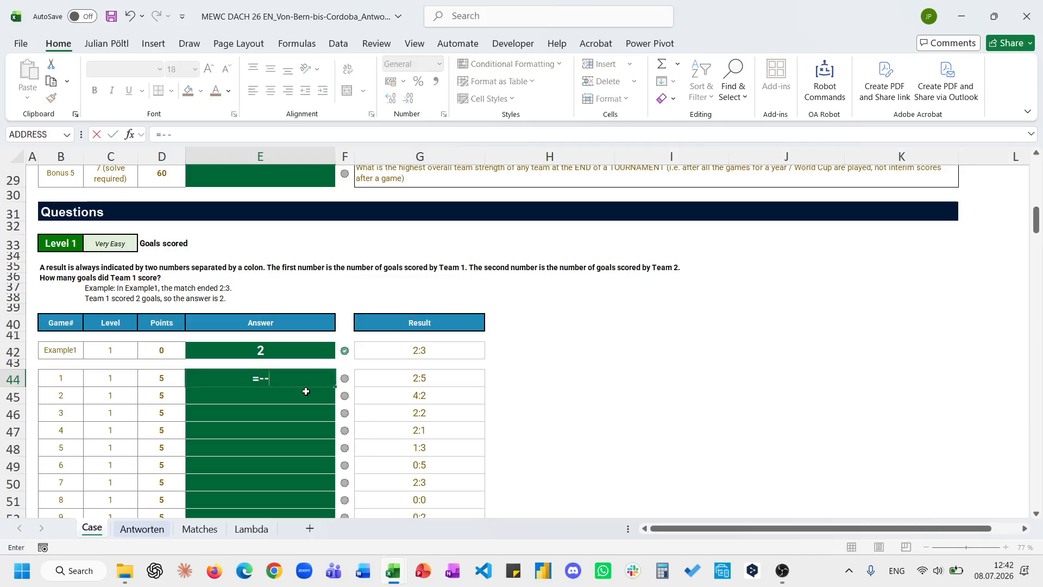
pyautogui.write('tex')
pyautogui.press('Down')
pyautogui.press('Down')
pyautogui.press('Tab')
pyautogui.press('Right')
pyautogui.press('Right')
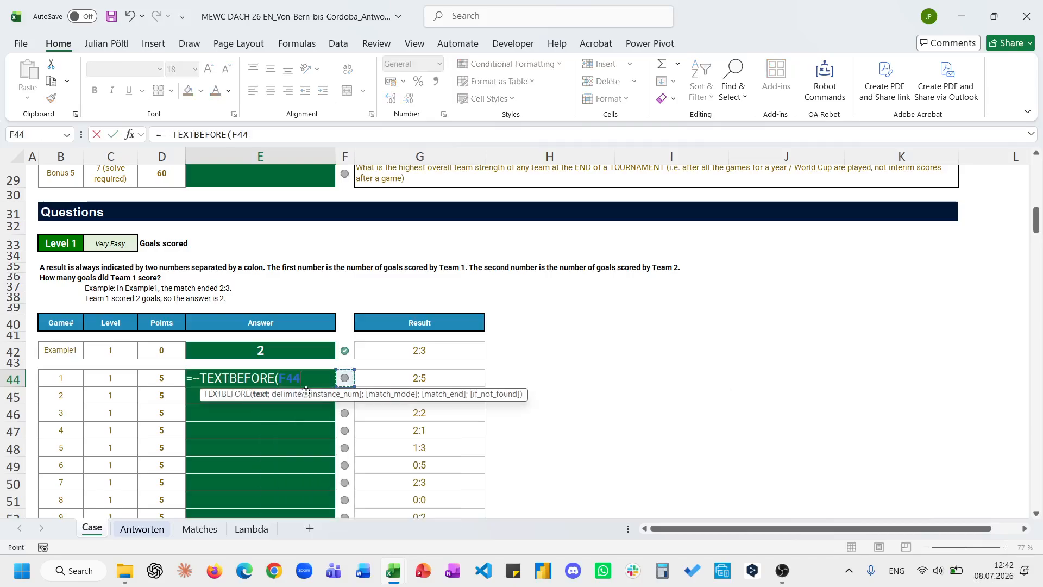
pyautogui.hotkey('ctrl', 'shift', 'Down')
pyautogui.write(';')
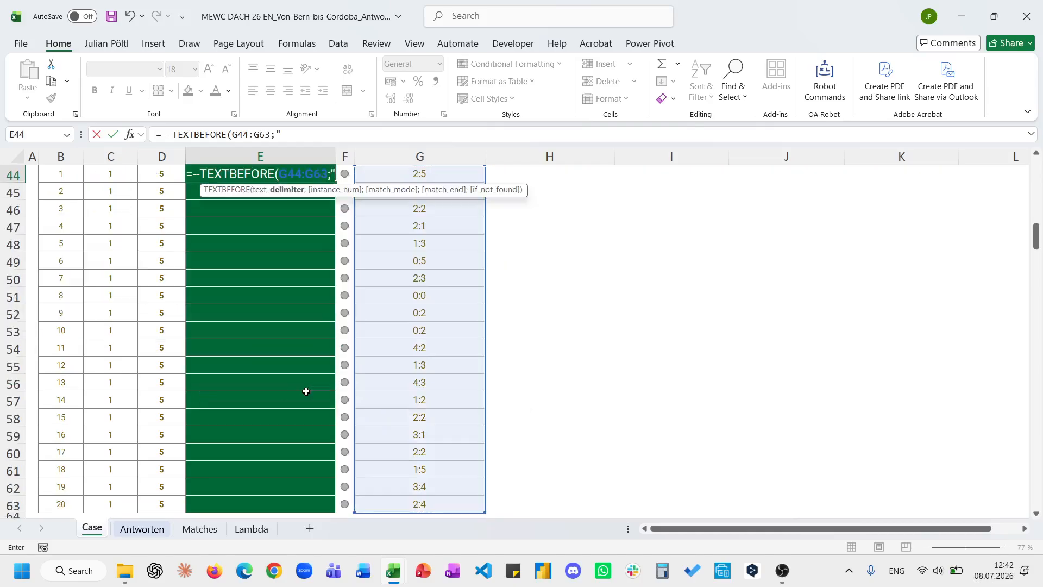
pyautogui.write('":')
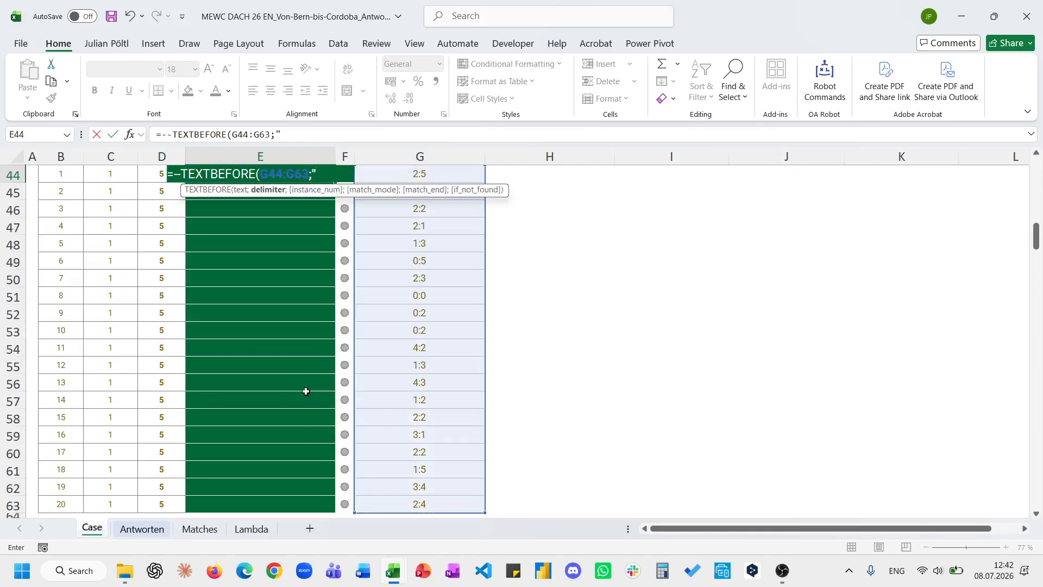
pyautogui.write('")')
pyautogui.hotkey('ctrl', 'Return')
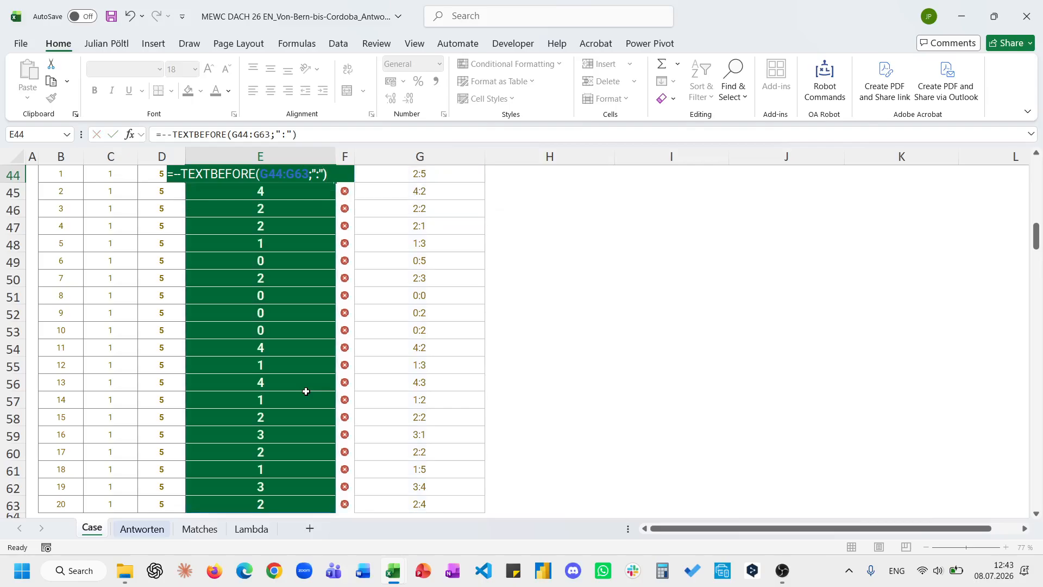
# Step: Remove the double minus from the E44 formula so it reads =TEXTBEFORE(G44:G63;":")
pyautogui.scroll(1, 306, 391)
pyautogui.scroll(3, 305, 391)
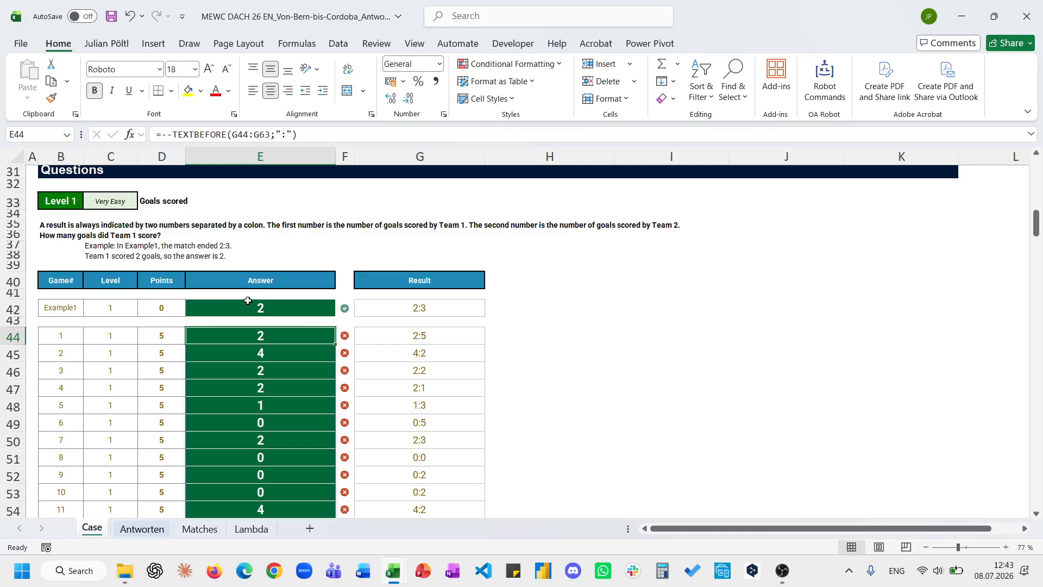
pyautogui.click(175, 135)
pyautogui.press('BackSpace')
pyautogui.press('BackSpace')
pyautogui.hotkey('ctrl', 'Return')
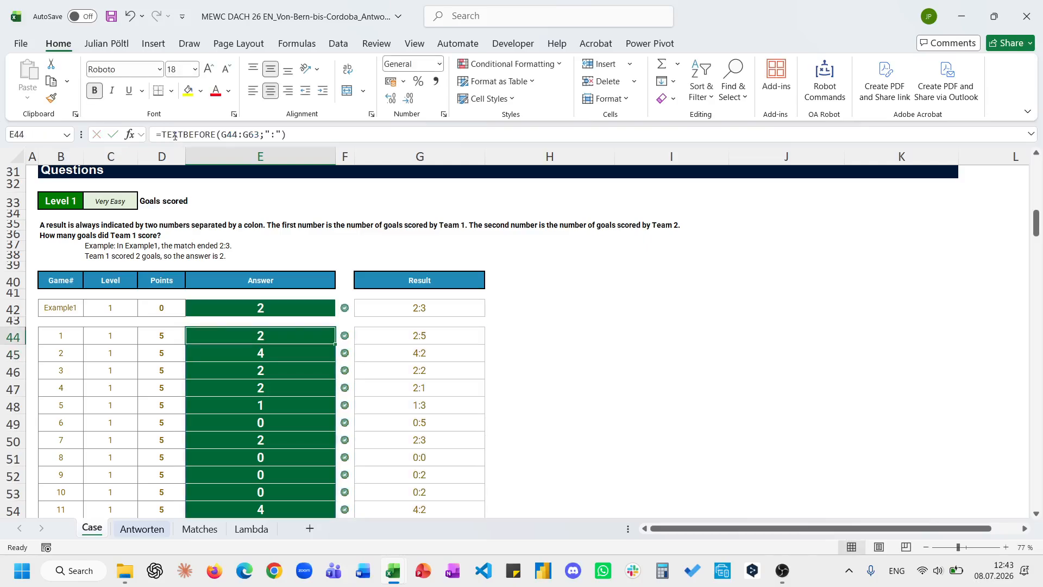
# Step: For Level 2, look up the first game's result in H77 with =INDEX(Matches!$G$2:$G$901;Case!G77)
pyautogui.scroll(-10, 259, 348)
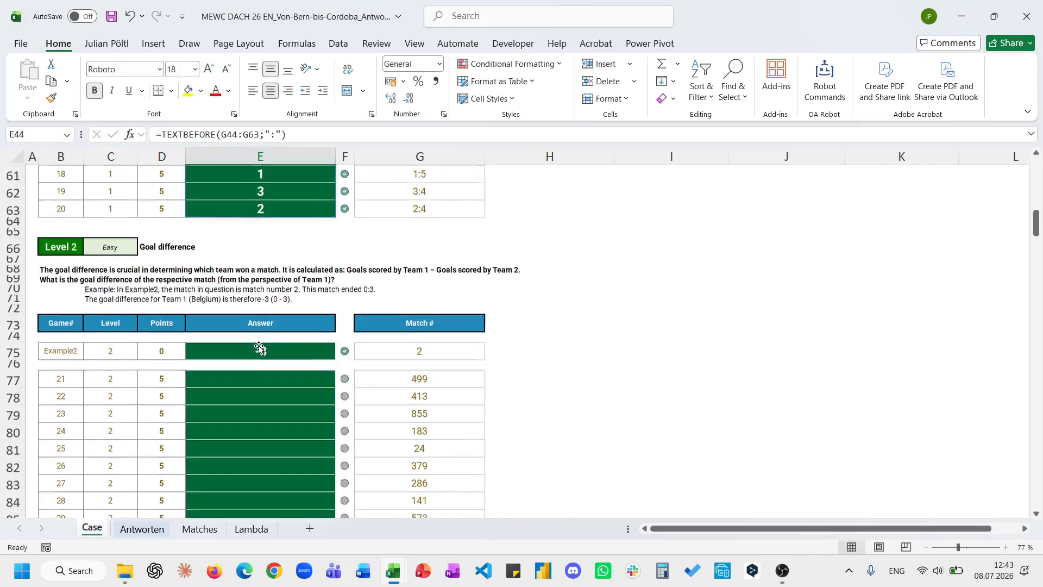
pyautogui.scroll(-1, 260, 349)
pyautogui.click(282, 344)
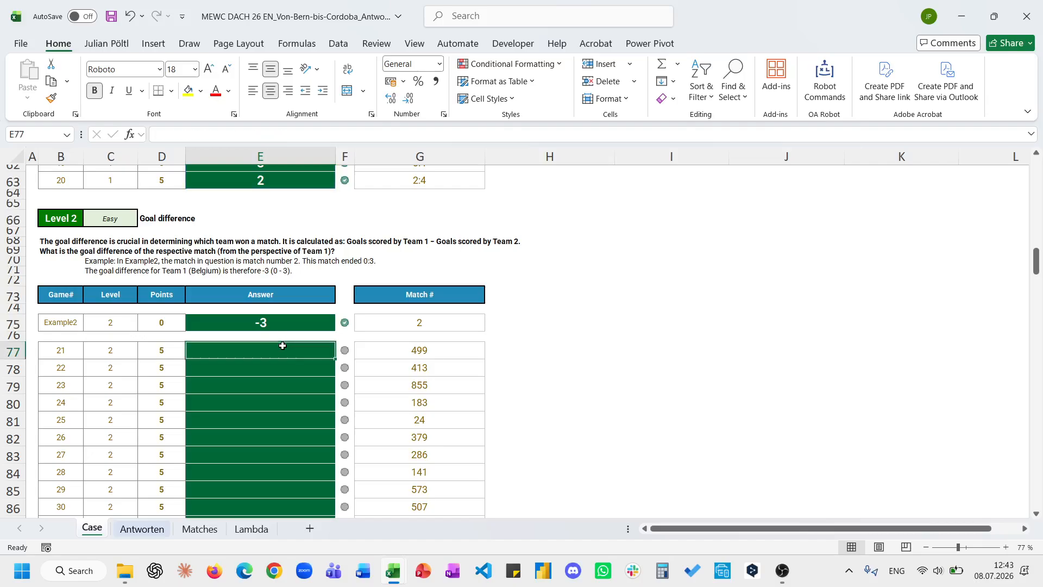
pyautogui.scroll(-1, 282, 346)
pyautogui.click(504, 321)
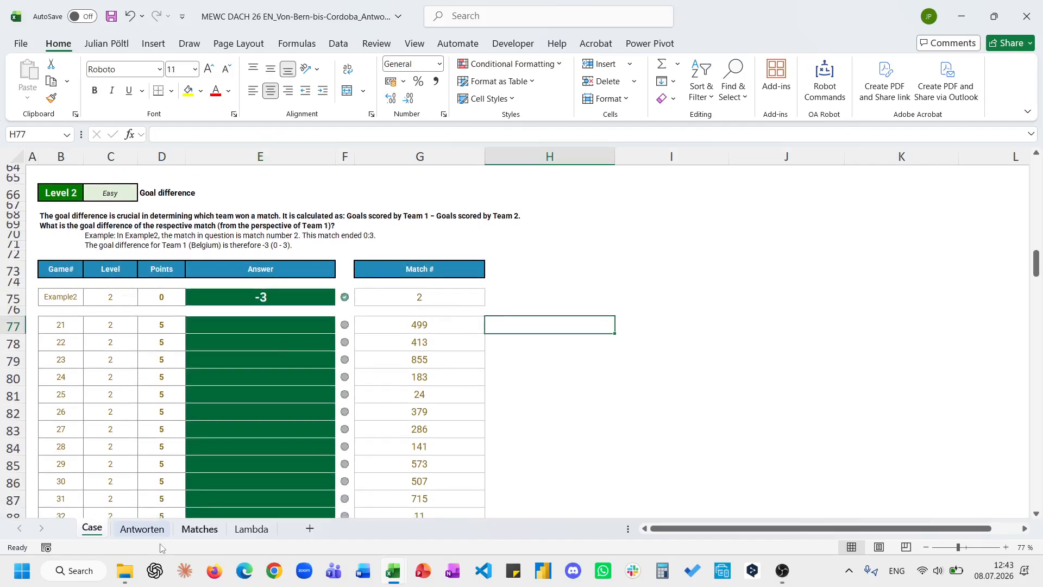
pyautogui.click(200, 528)
pyautogui.click(92, 529)
pyautogui.write('=ind')
pyautogui.press('Tab')
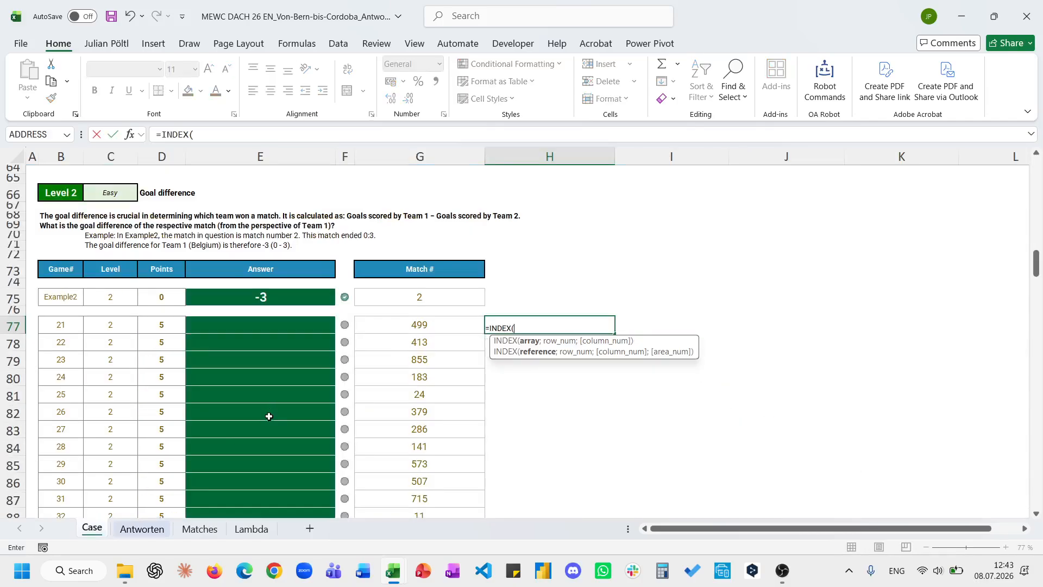
pyautogui.click(199, 530)
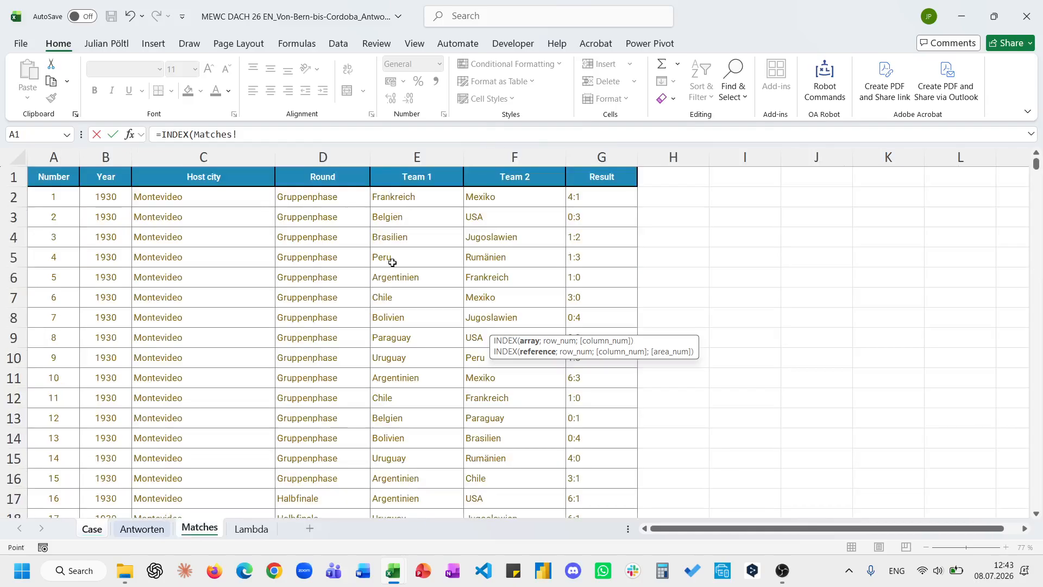
pyautogui.click(618, 198)
pyautogui.hotkey('ctrl', 'shift', 'Down')
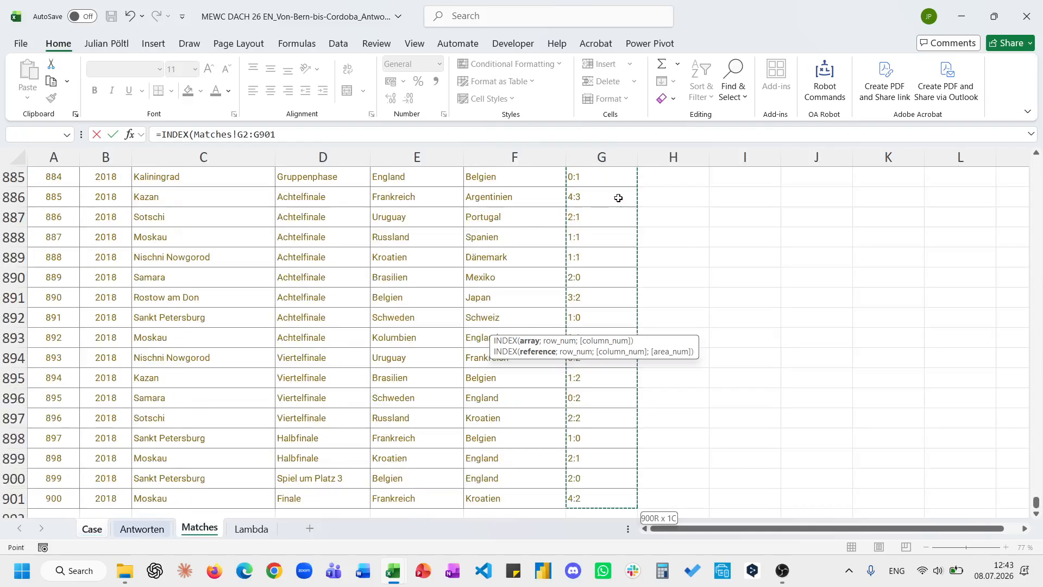
pyautogui.press('F4')
pyautogui.write(';')
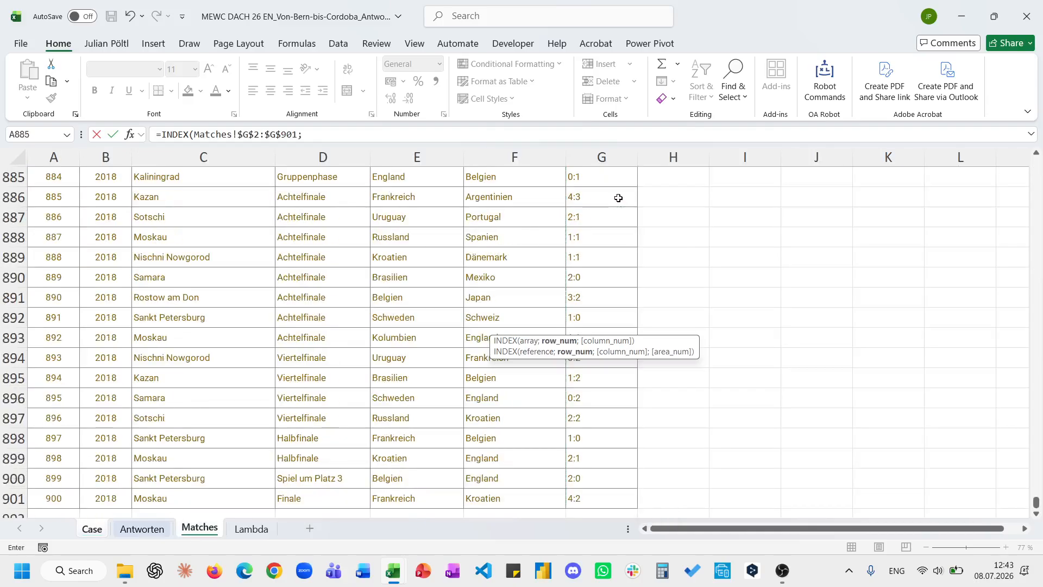
pyautogui.click(92, 528)
pyautogui.click(415, 325)
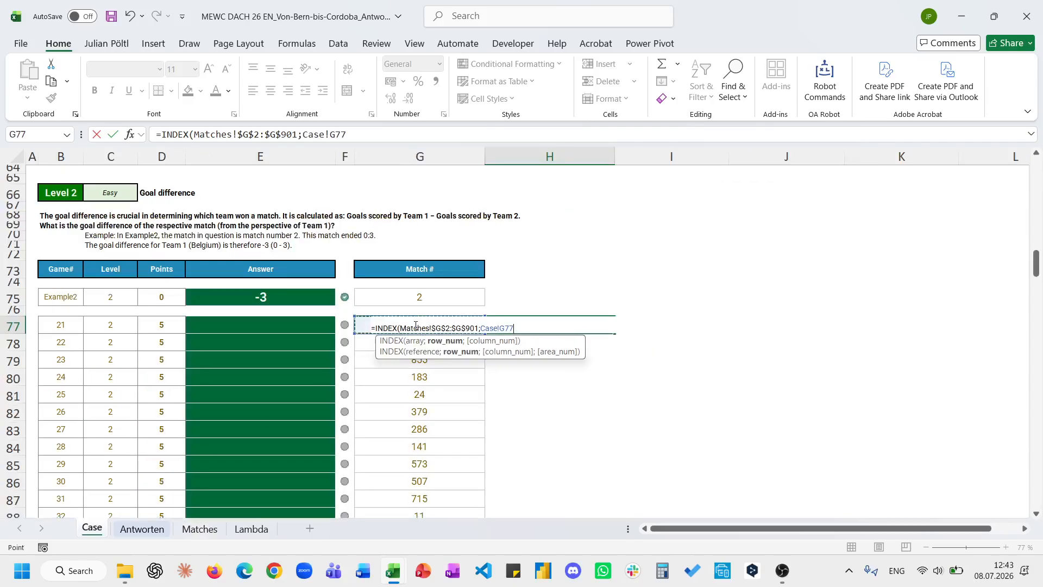
pyautogui.press('Return')
# Step: Copy the result lookup formula from H77 to the Example2 row in H75
pyautogui.press('Up')
pyautogui.hotkey('ctrl', 'c')
pyautogui.press('Up')
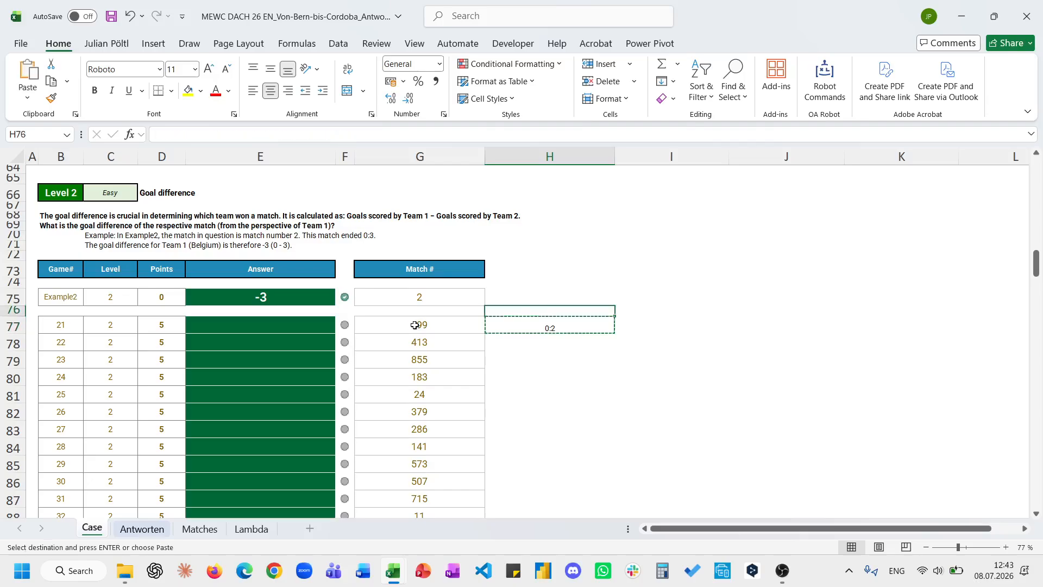
pyautogui.press('Up')
pyautogui.hotkey('ctrl', 'v')
pyautogui.press('Escape')
# Step: Split the Example2 result into separate goal cells in I75 with =TEXTSPLIT(H75;":")
pyautogui.press('Right')
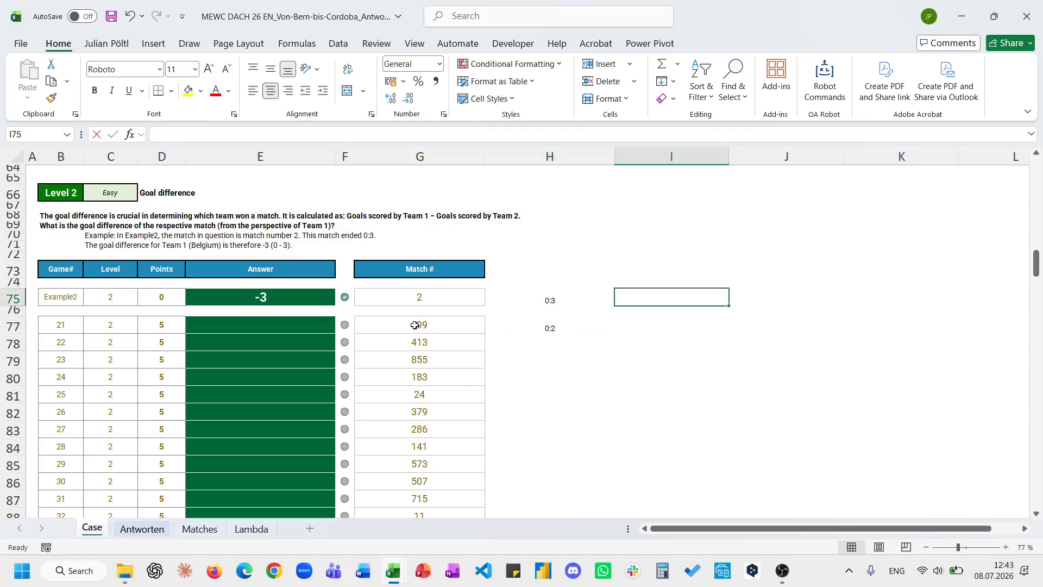
pyautogui.write('=texs')
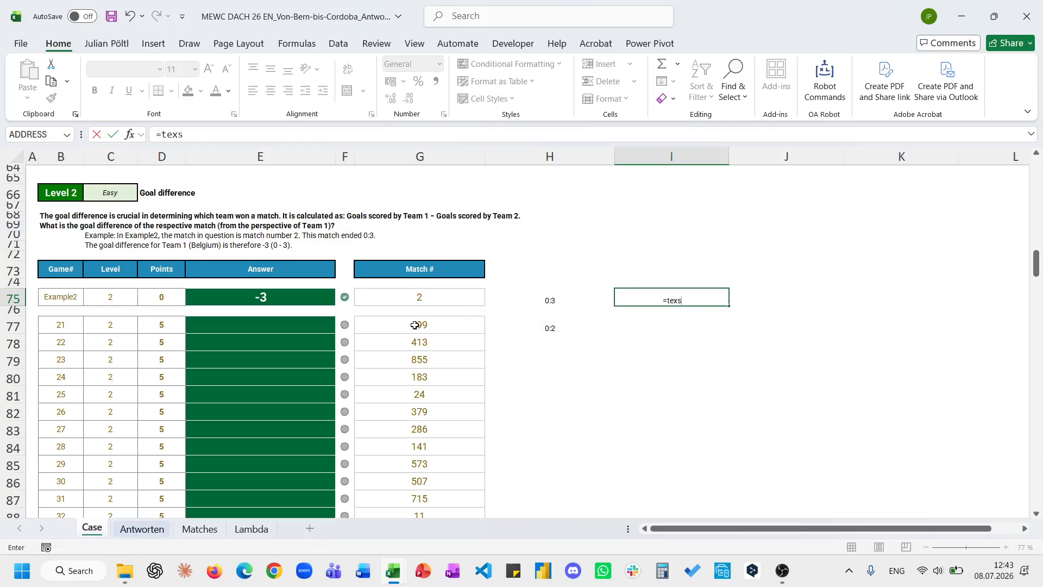
pyautogui.press('BackSpace')
pyautogui.write('ts')
pyautogui.press('Tab')
pyautogui.press('Left')
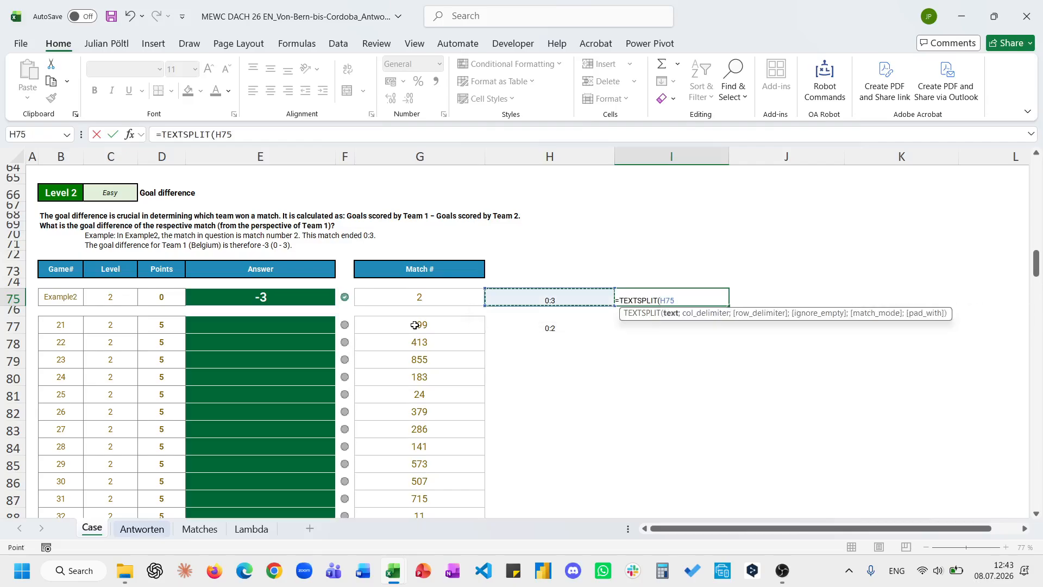
pyautogui.write(';":"')
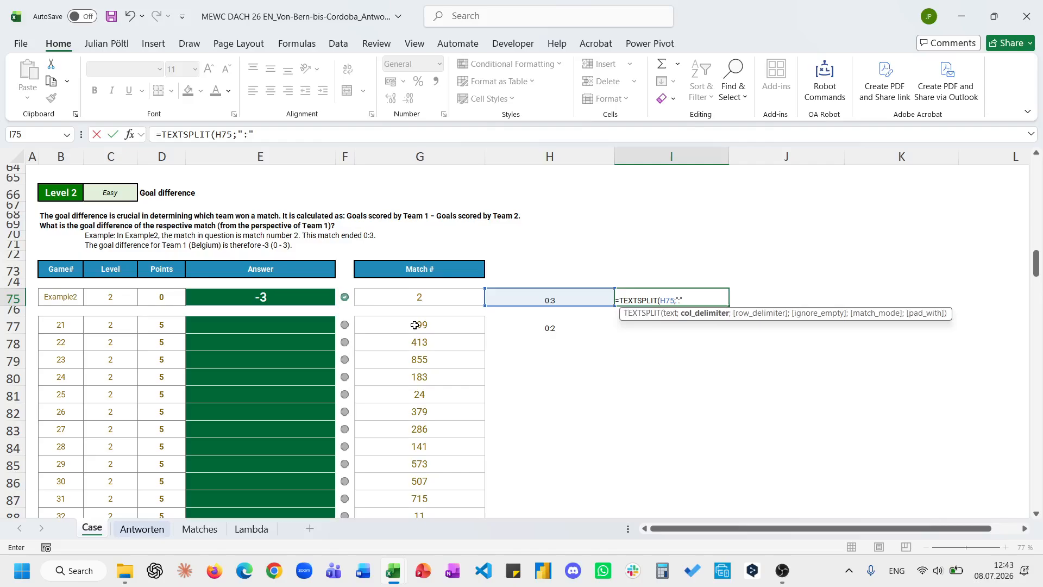
pyautogui.write(')')
pyautogui.hotkey('ctrl', 'Return')
# Step: Copy the TEXTSPLIT formula from I75 to I77 in the row of game 21
pyautogui.hotkey('ctrl', 'c')
pyautogui.press('Down')
pyautogui.press('Down')
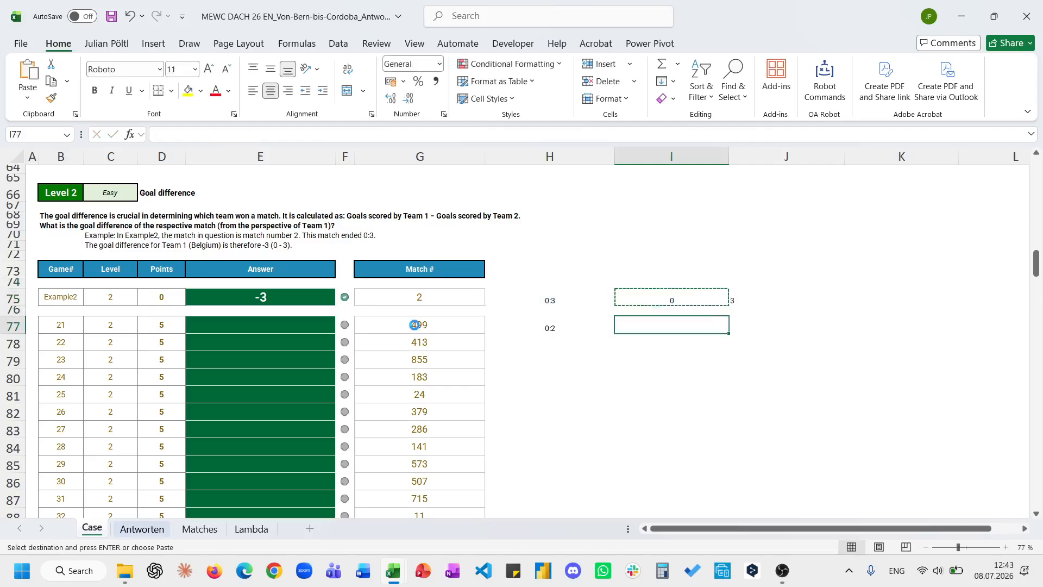
pyautogui.hotkey('ctrl', 'v')
pyautogui.press('Escape')
# Step: Copy the lookup and split formulas from H77:I77 down to row 96 for all Level 2 games
pyautogui.moveTo(560, 331); pyautogui.dragTo(652, 326)
pyautogui.hotkey('ctrl', 'c')
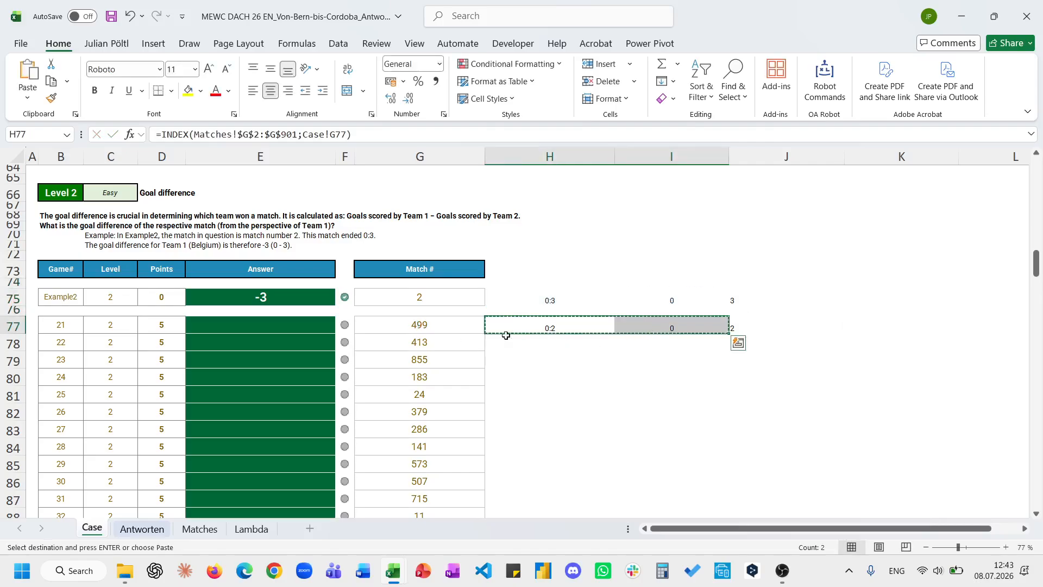
pyautogui.click(459, 331)
pyautogui.hotkey('ctrl', 'Down')
pyautogui.press('Right')
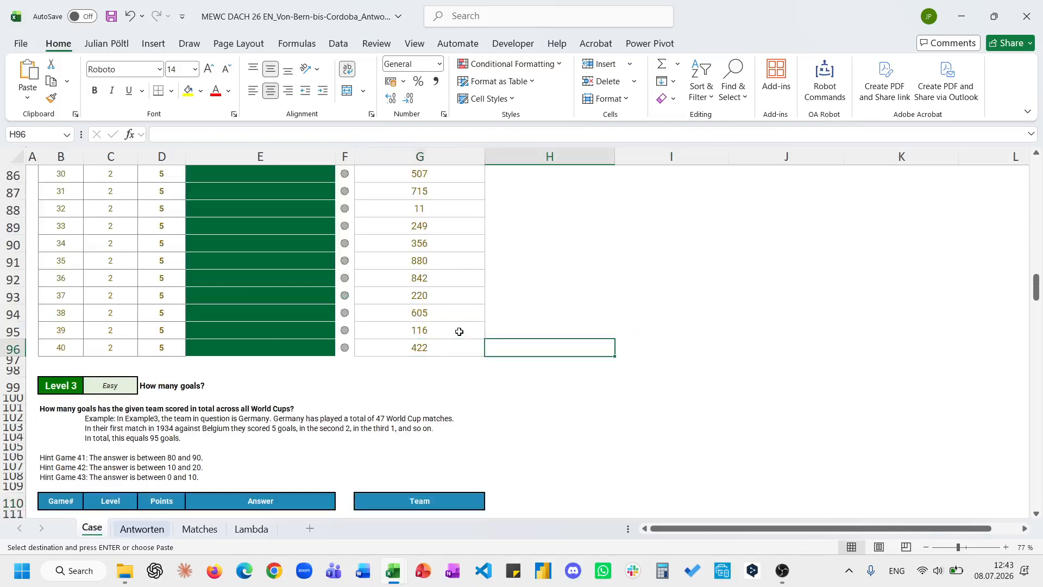
pyautogui.hotkey('ctrl', 'shift', 'Up')
pyautogui.hotkey('shift', 'Right')
pyautogui.hotkey('ctrl', 'v')
pyautogui.scroll(2, 459, 331)
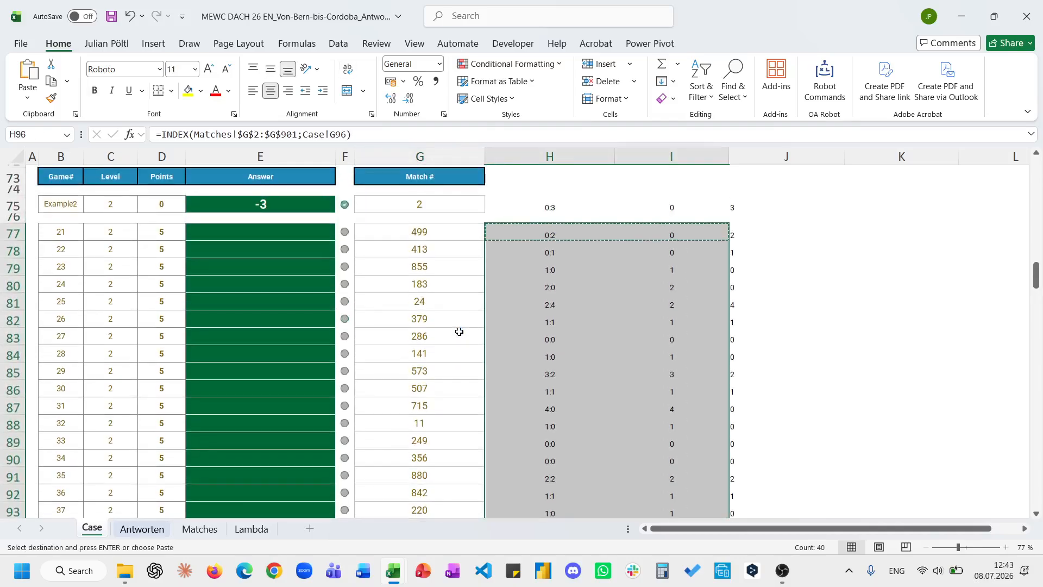
# Step: Calculate the goal difference in E77 with =I77-J77 and fill it down through the Level 2 answers to E96
pyautogui.click(284, 234)
pyautogui.write('=--')
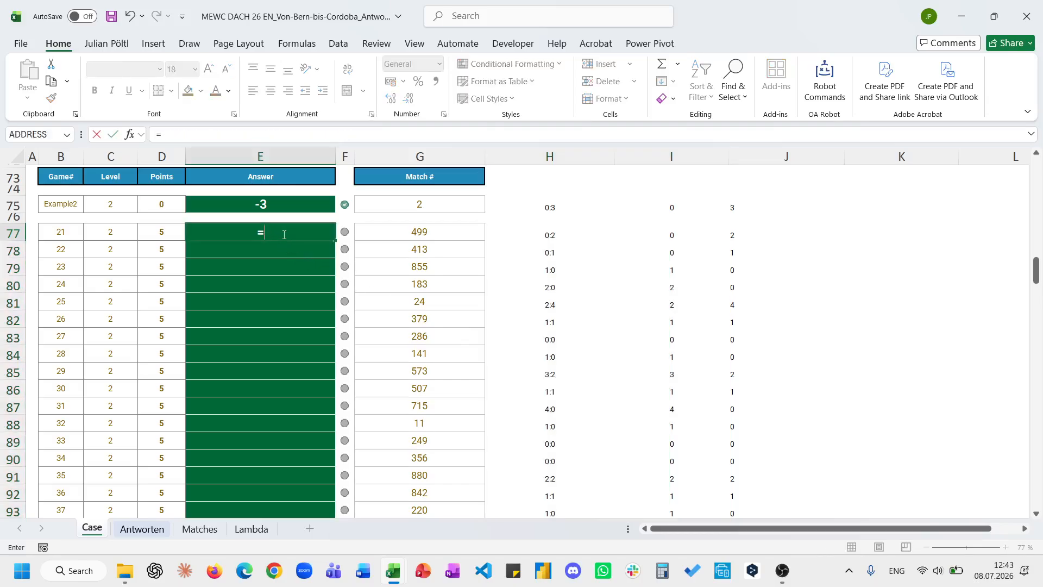
pyautogui.click(656, 235)
pyautogui.write('-')
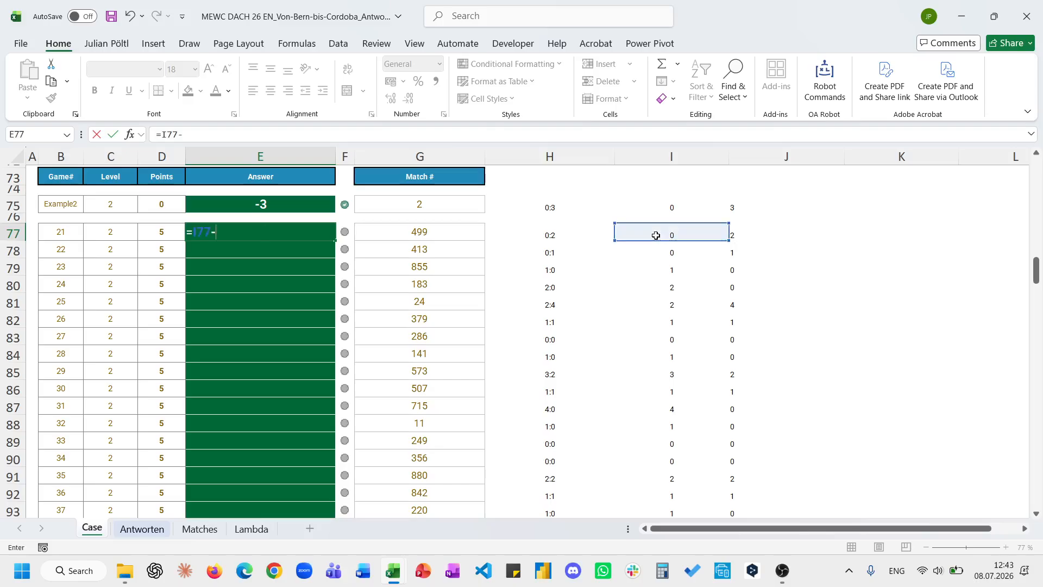
pyautogui.click(750, 231)
pyautogui.hotkey('ctrl', 'Return')
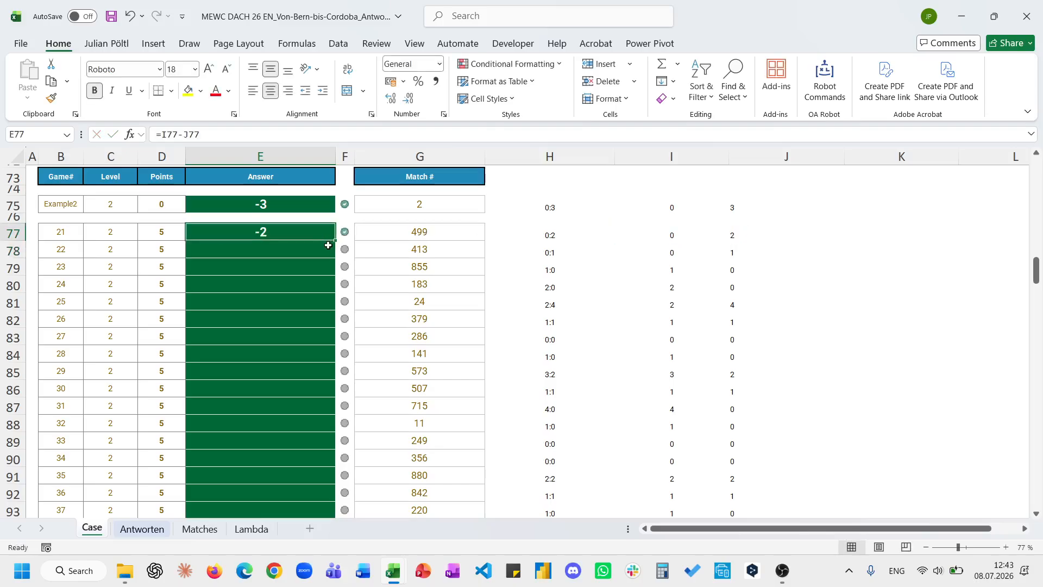
pyautogui.doubleClick(335, 240)
# Step: Add the headers T1 and T2 in H1 and I1 of the Matches sheet, beside the Result column
pyautogui.scroll(-9, 335, 241)
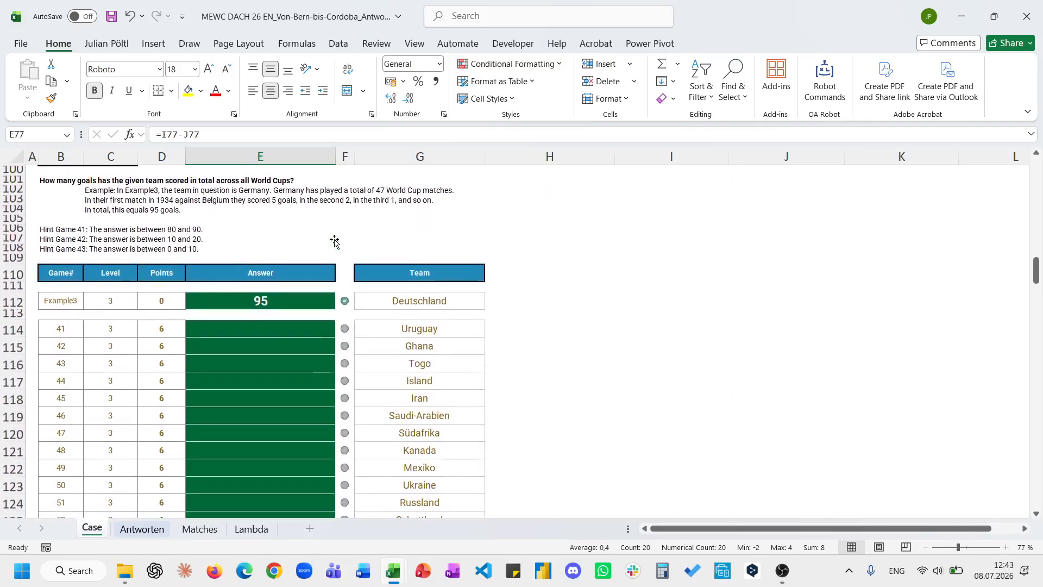
pyautogui.scroll(1, 335, 241)
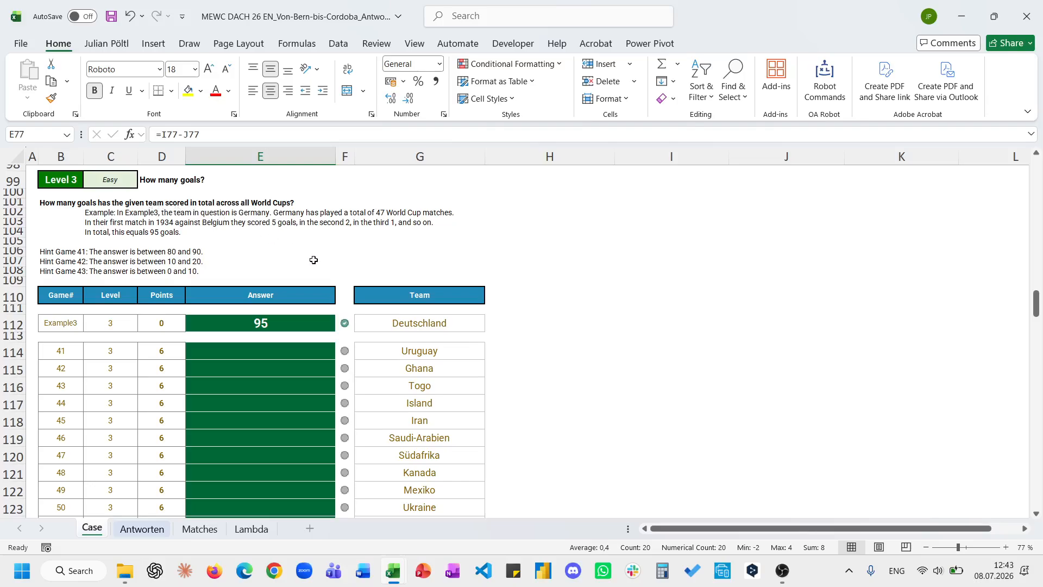
pyautogui.click(142, 529)
pyautogui.click(199, 530)
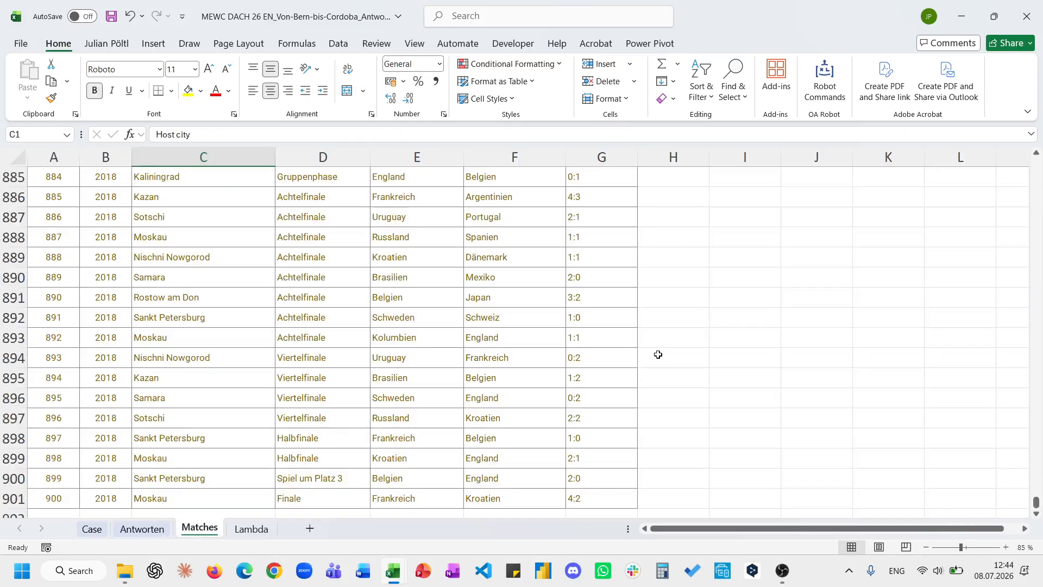
pyautogui.click(605, 394)
pyautogui.hotkey('ctrl', 'Up')
pyautogui.press('Right')
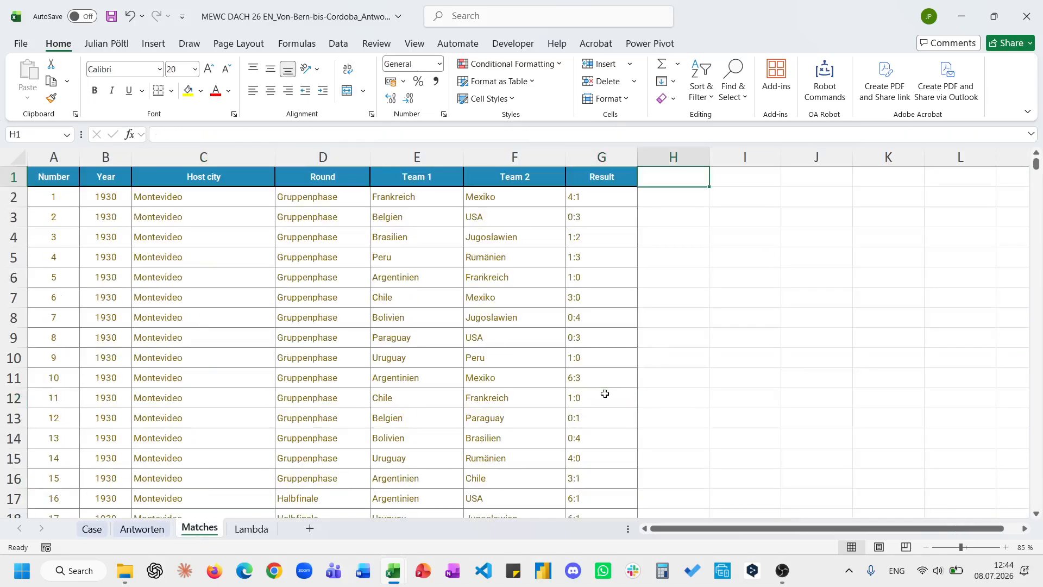
pyautogui.write('T1')
pyautogui.press('Tab')
pyautogui.write('T2')
pyautogui.press('Return')
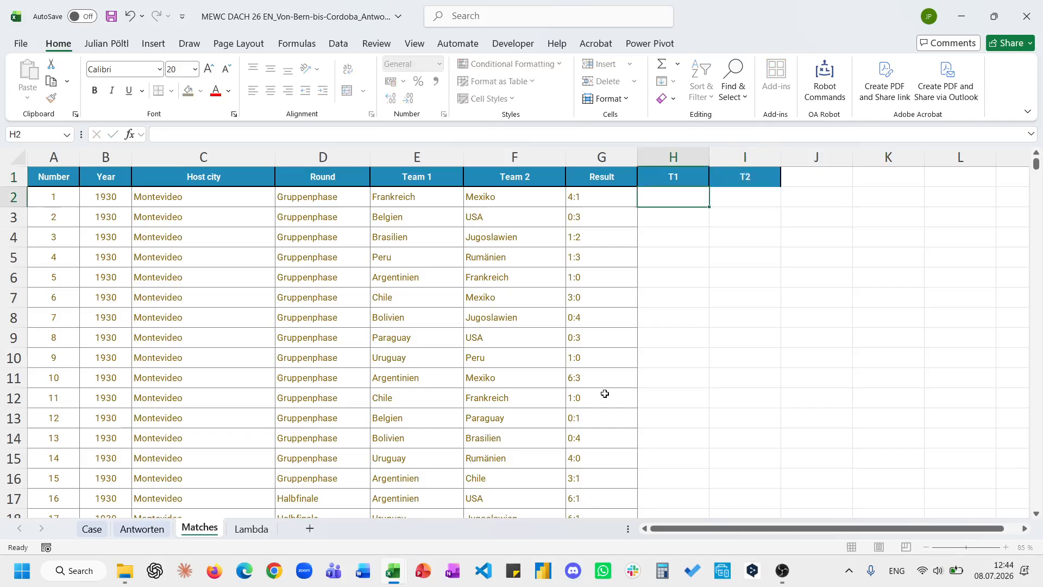
# Step: Extract Team 1's goals for all matches as numbers in H2 with =--TEXTBEFORE(G2:G901;":")
pyautogui.write('=--texb')
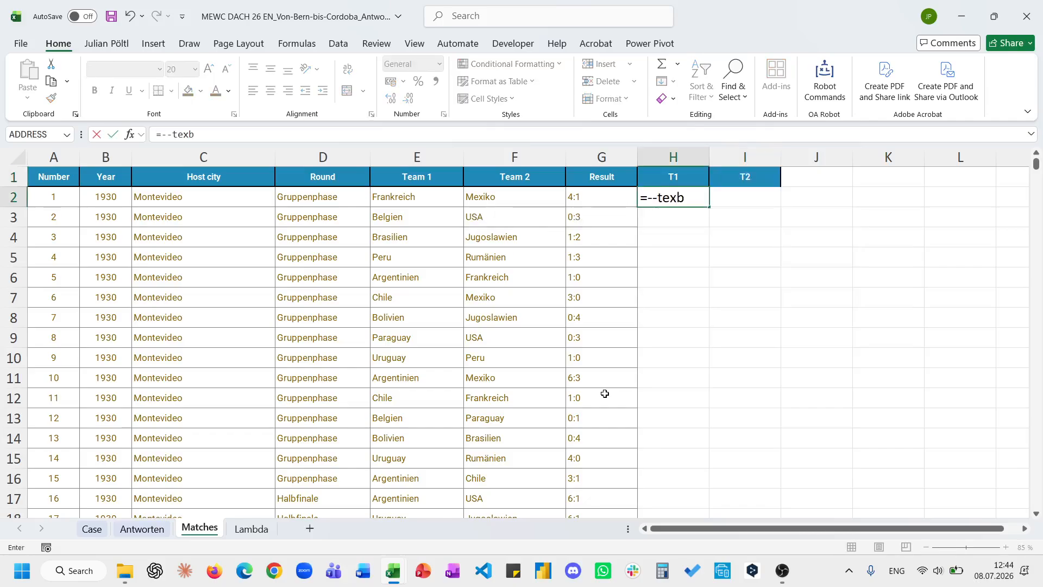
pyautogui.press('Tab')
pyautogui.press('Left')
pyautogui.press('F2')
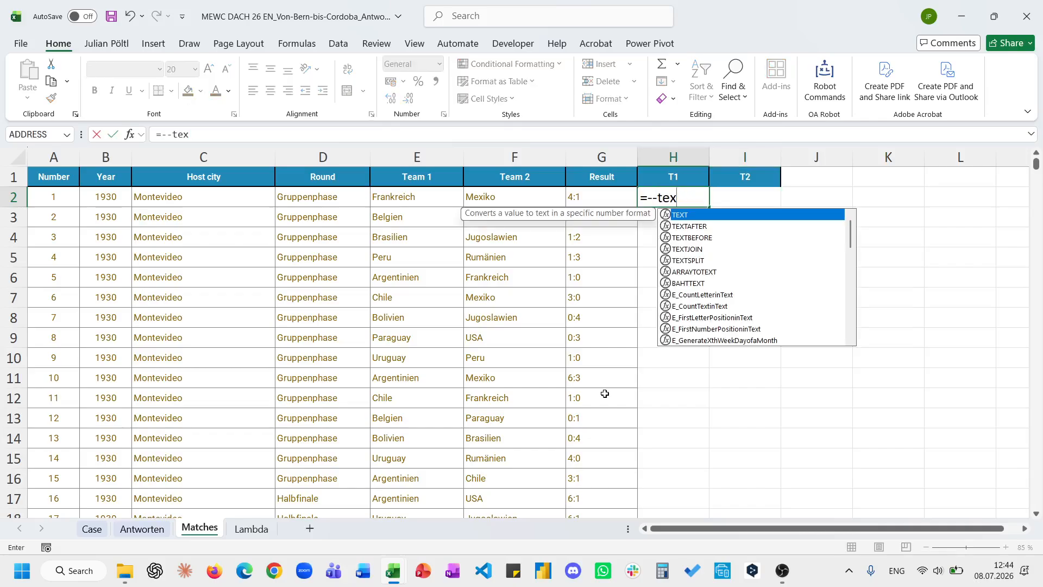
pyautogui.press('Down')
pyautogui.press('Down')
pyautogui.press('Tab')
pyautogui.press('Left')
pyautogui.hotkey('ctrl', 'shift', 'Down')
pyautogui.write(';')
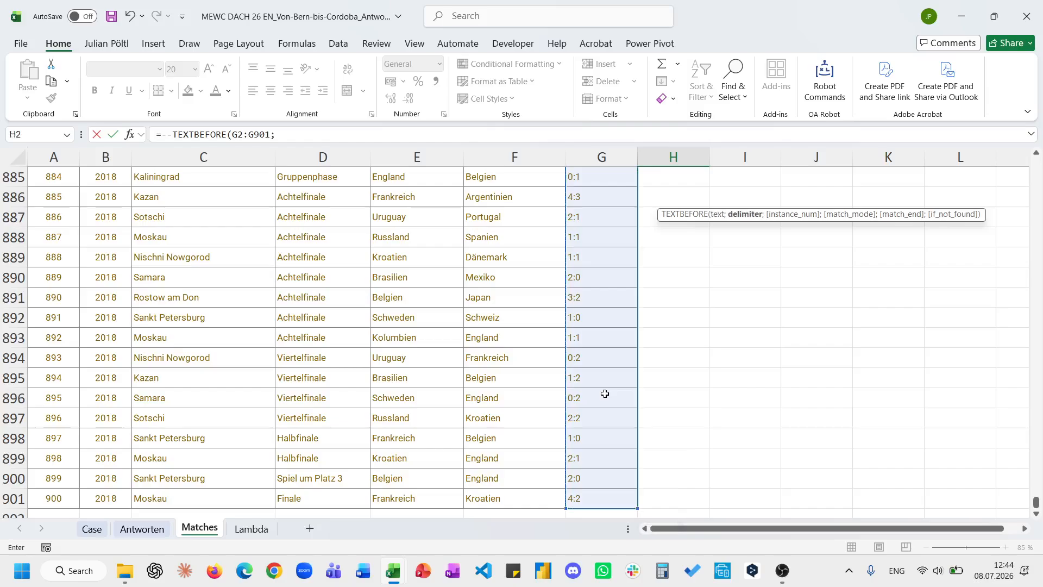
pyautogui.write('":"')
pyautogui.press('Return')
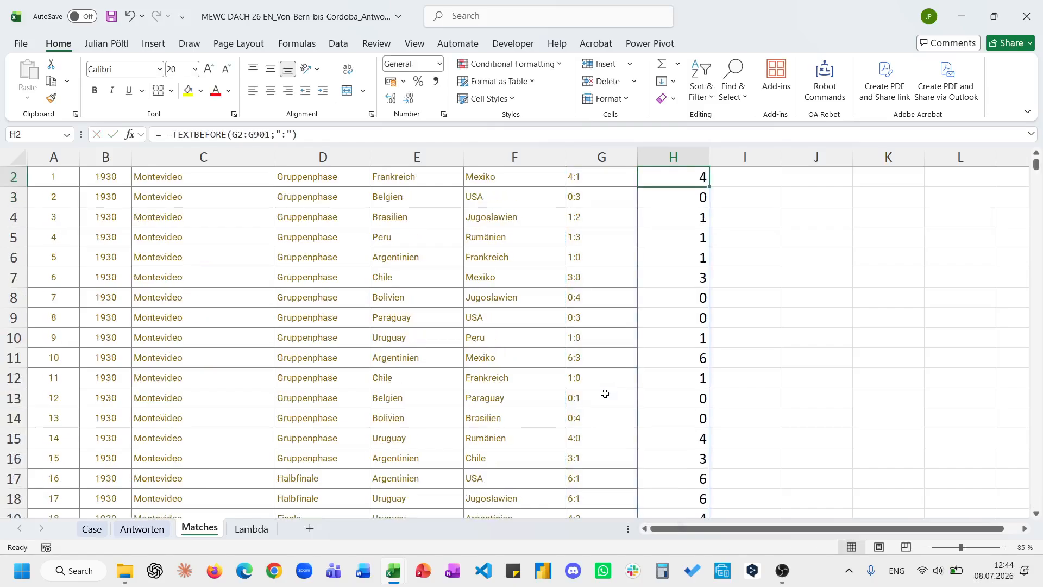
# Step: Make the result range in the H2 formula absolute as $G$2:$G$901
pyautogui.click(240, 137)
pyautogui.press('F4')
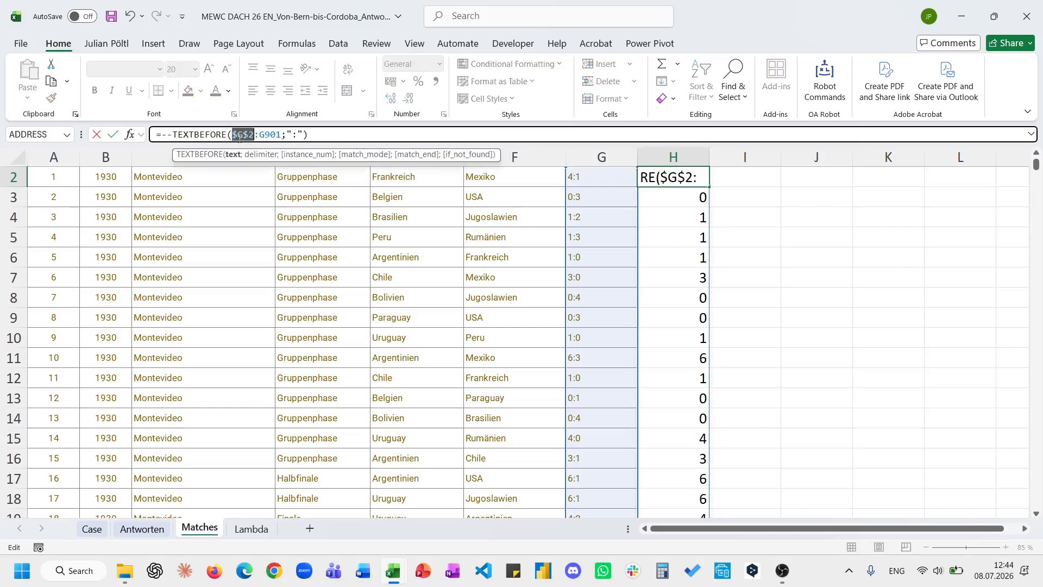
pyautogui.click(271, 134)
pyautogui.press('F4')
pyautogui.press('Return')
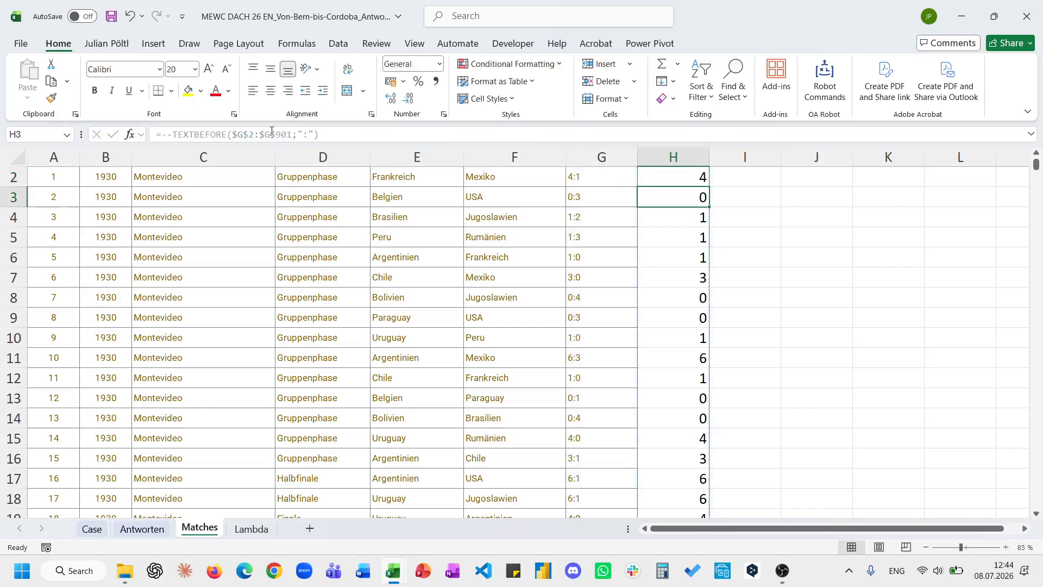
# Step: Copy the H2 formula to I2 and replace its function with TEXTAFTER to extract Team 2's goals
pyautogui.press('Up')
pyautogui.hotkey('ctrl', 'c')
pyautogui.press('Right')
pyautogui.hotkey('ctrl', 'v')
pyautogui.click(271, 133)
pyautogui.doubleClick(196, 135)
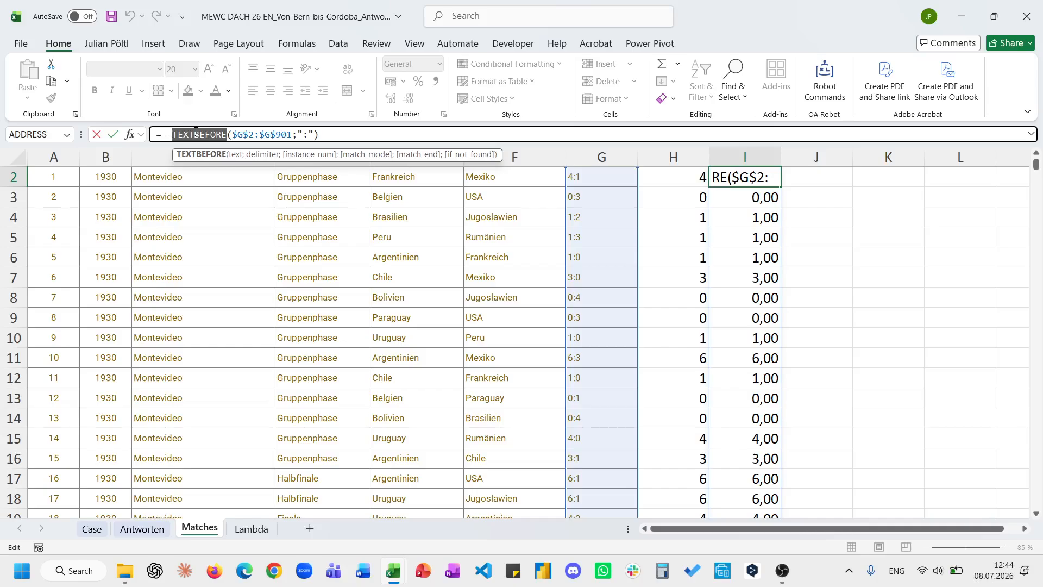
pyautogui.write('tex')
pyautogui.press('Tab')
pyautogui.press('Return')
pyautogui.press('Up')
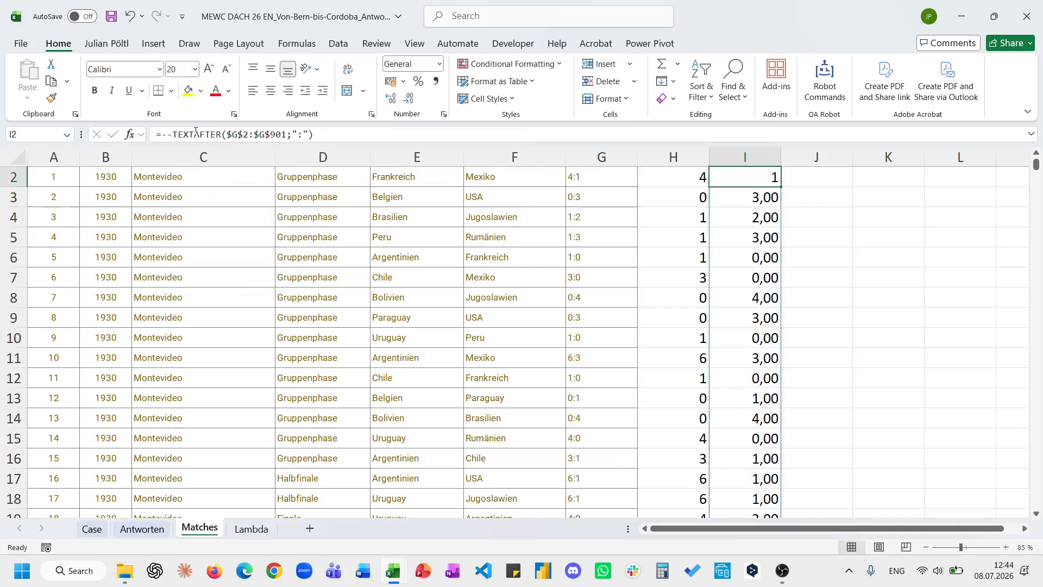
# Step: Apply the two-decimal number format to all T2 goal values from I2 down
pyautogui.hotkey('ctrl', 'shift', 'Down')
pyautogui.hotkey('ctrl', 'shift', '1')
pyautogui.hotkey('ctrl', 'BackSpace')
pyautogui.press('Left')
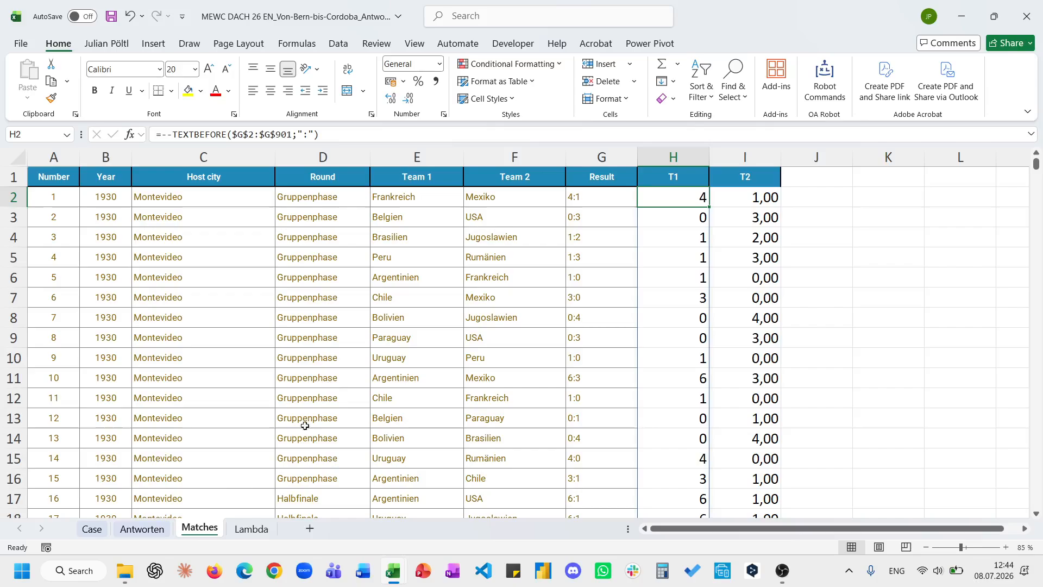
# Step: Begin a SUMIFS formula in H112 of the Case sheet with Matches!$H$2# as its sum range
pyautogui.click(92, 529)
pyautogui.click(499, 323)
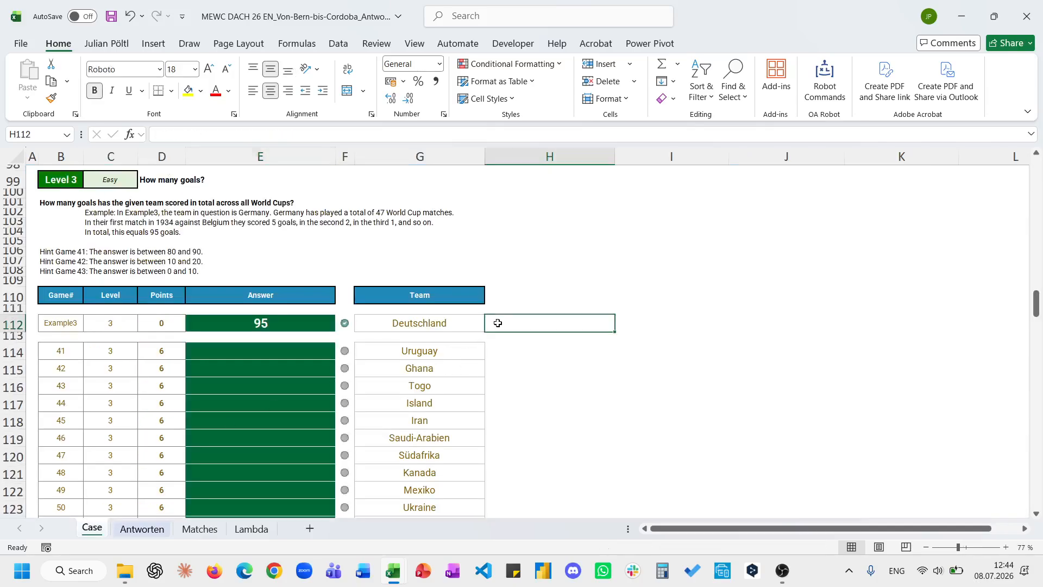
pyautogui.write('=')
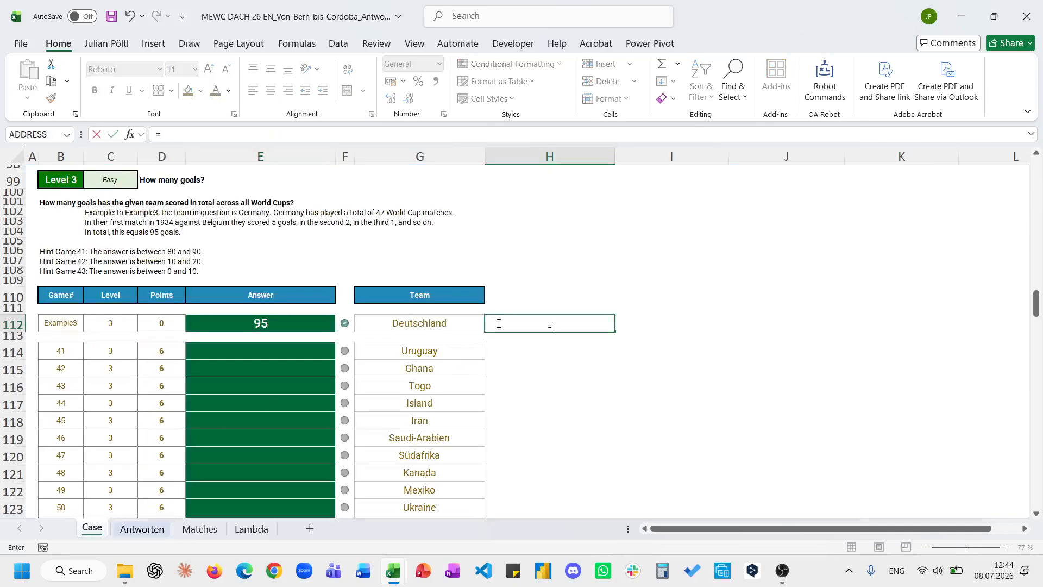
pyautogui.write('sum')
pyautogui.press('Tab')
pyautogui.click(498, 322)
pyautogui.write('=sumi')
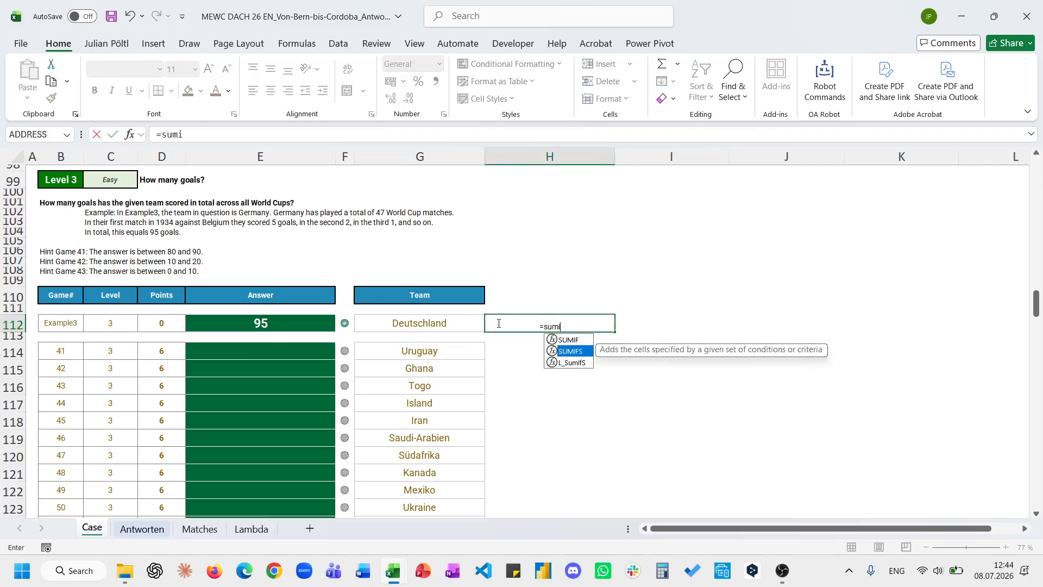
pyautogui.press('Tab')
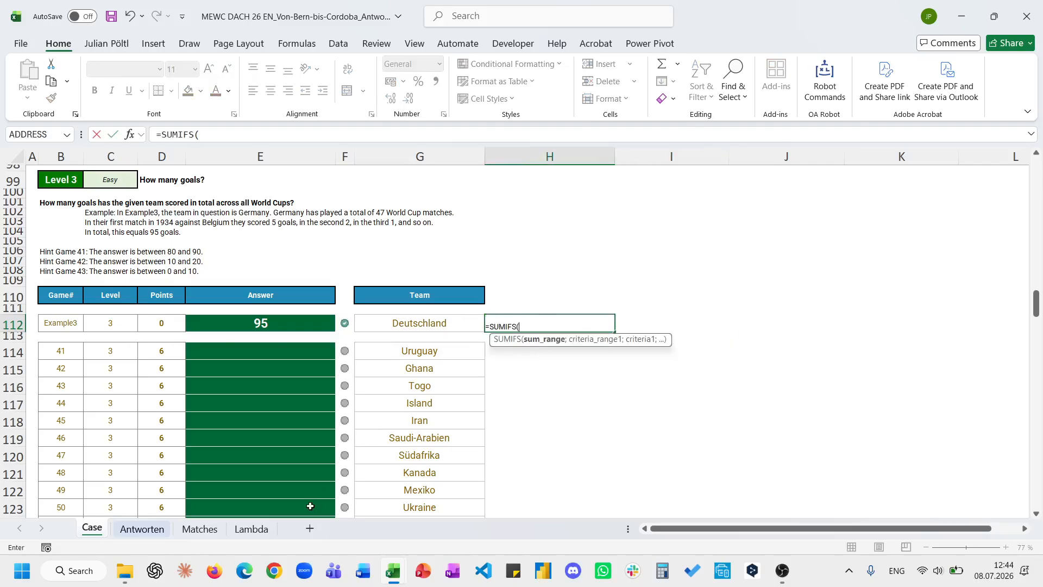
pyautogui.click(142, 528)
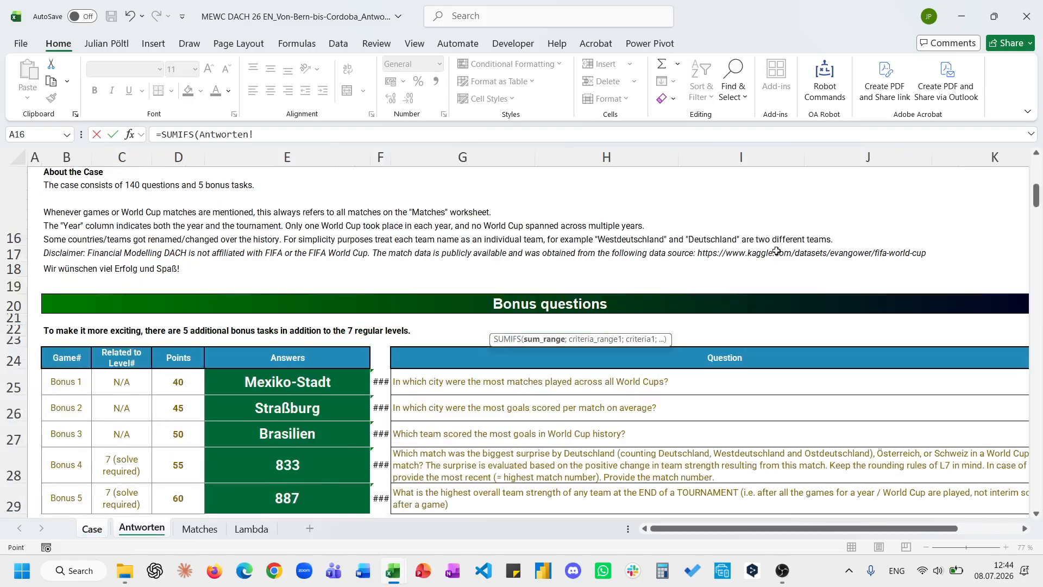
pyautogui.click(199, 529)
pyautogui.click(684, 194)
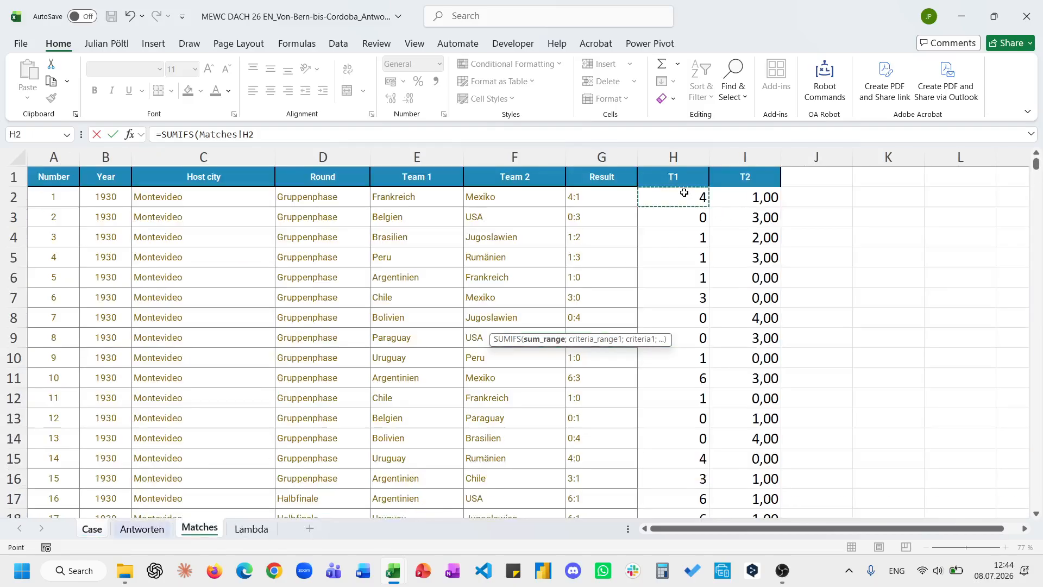
pyautogui.hotkey('ctrl', 'shift', 'Down')
pyautogui.press('F4')
pyautogui.write(';')
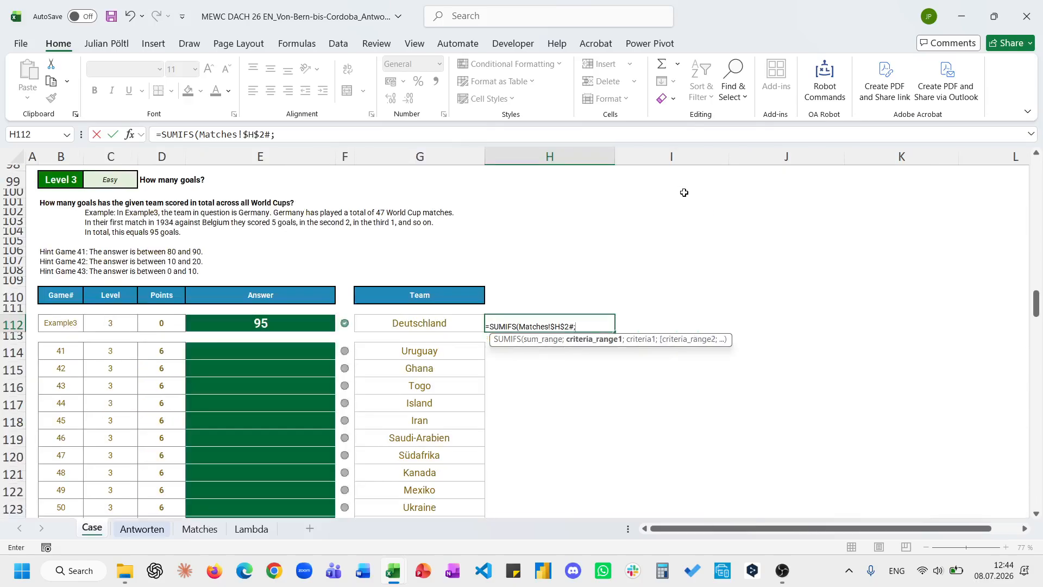
# Step: Set the first criteria range of the SUMIFS to the Team 1 column, Matches!$E$2:$E$901
pyautogui.click(194, 535)
pyautogui.click(361, 303)
pyautogui.click(396, 304)
pyautogui.hotkey('ctrl', 'Up')
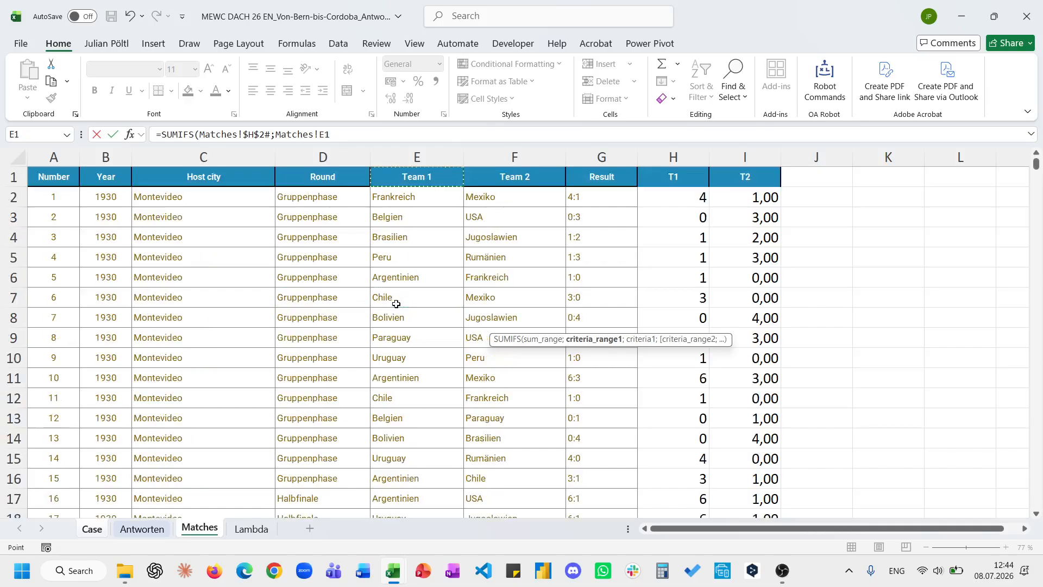
pyautogui.press('Down')
pyautogui.hotkey('ctrl', 'shift', 'Down')
pyautogui.press('F4')
pyautogui.write(';')
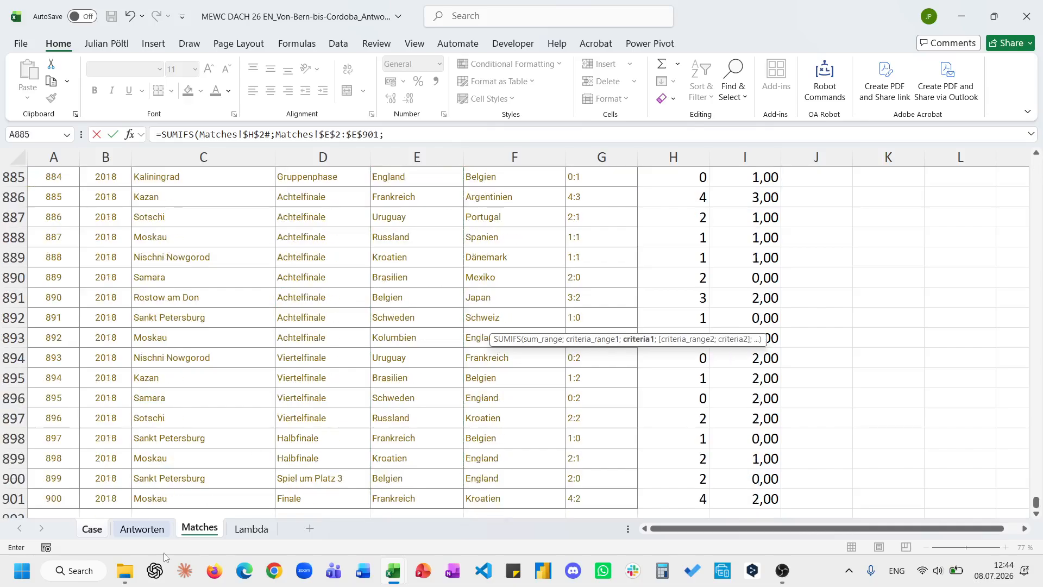
# Step: Use Case!G112 as the criterion, close the first SUMIFS and append a second SUMIFS with a plus sign
pyautogui.click(93, 529)
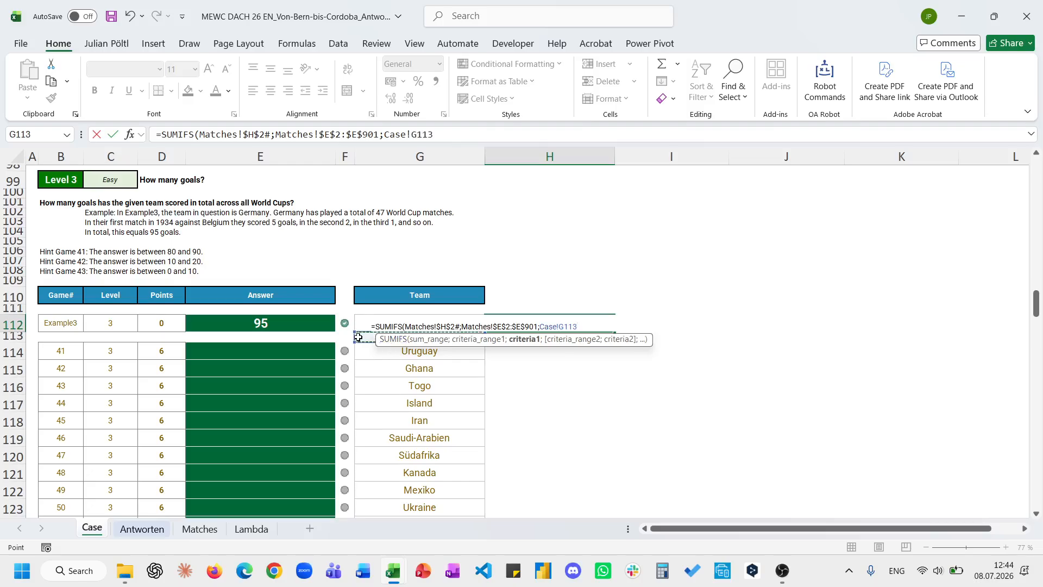
pyautogui.press('Left')
pyautogui.write(';')
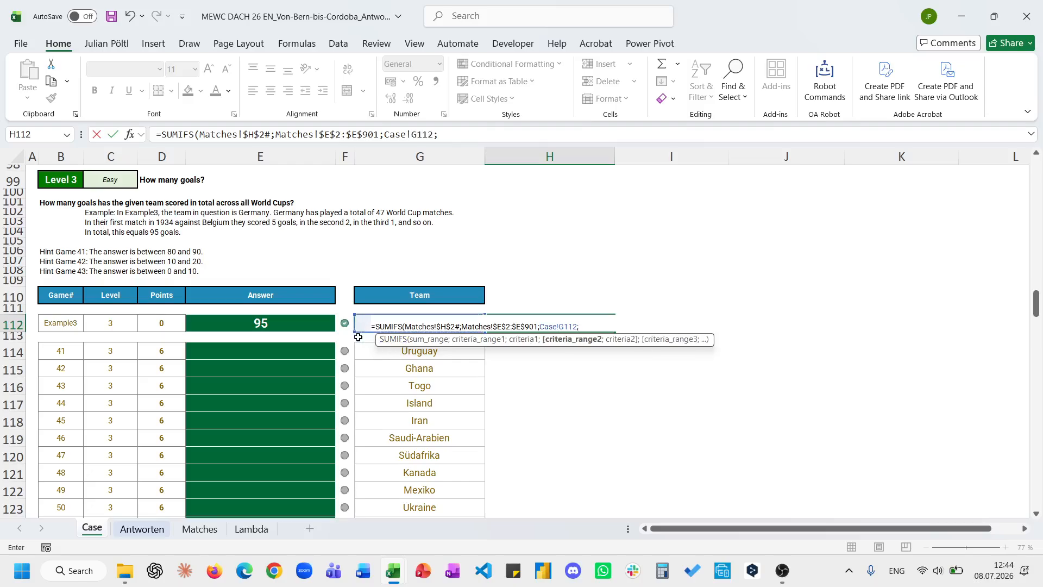
pyautogui.press('BackSpace')
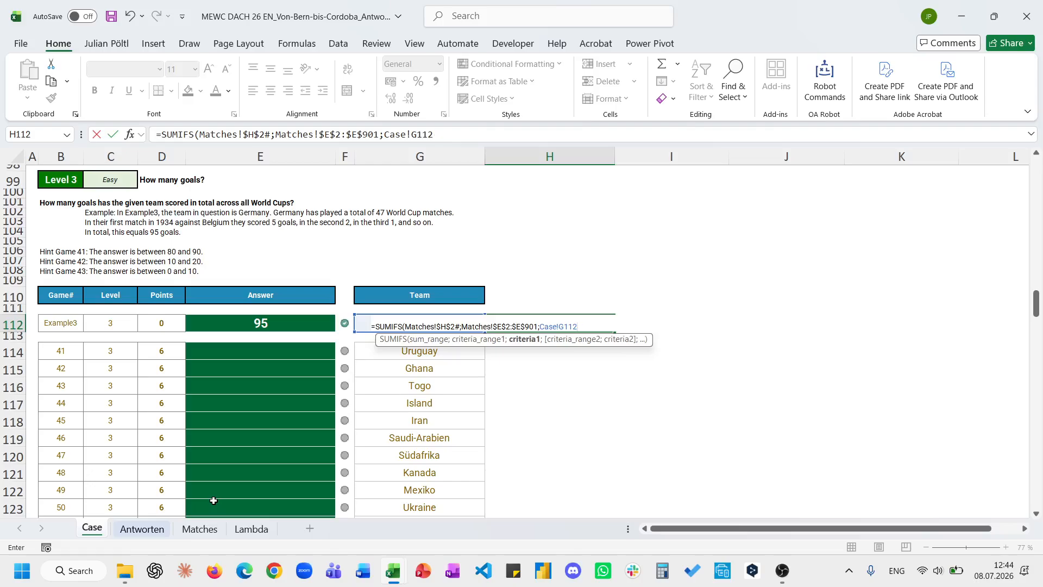
pyautogui.write(')+sum')
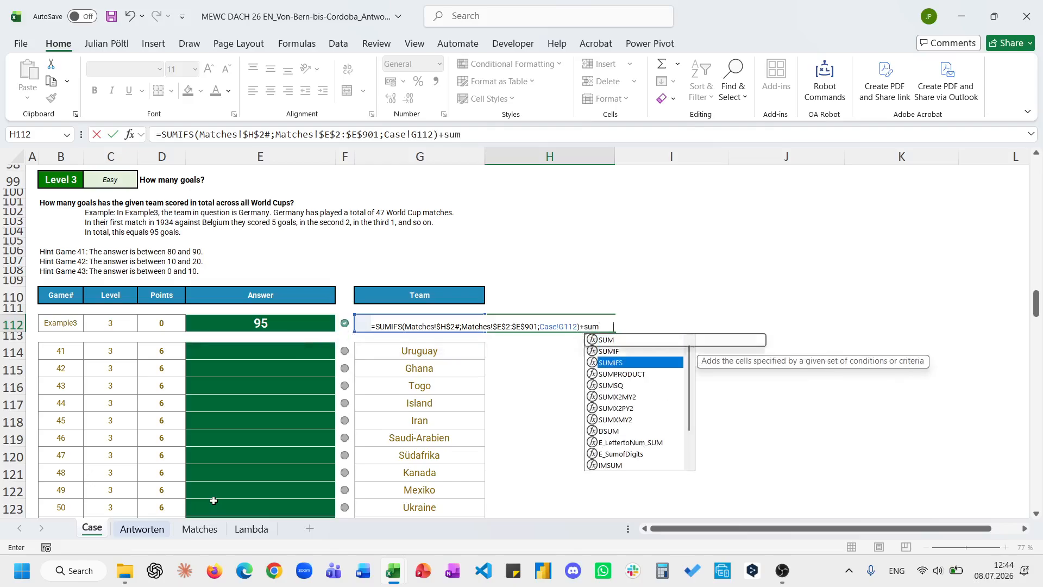
pyautogui.press('Tab')
pyautogui.moveTo(199, 136); pyautogui.dragTo(347, 134)
pyautogui.click(414, 131)
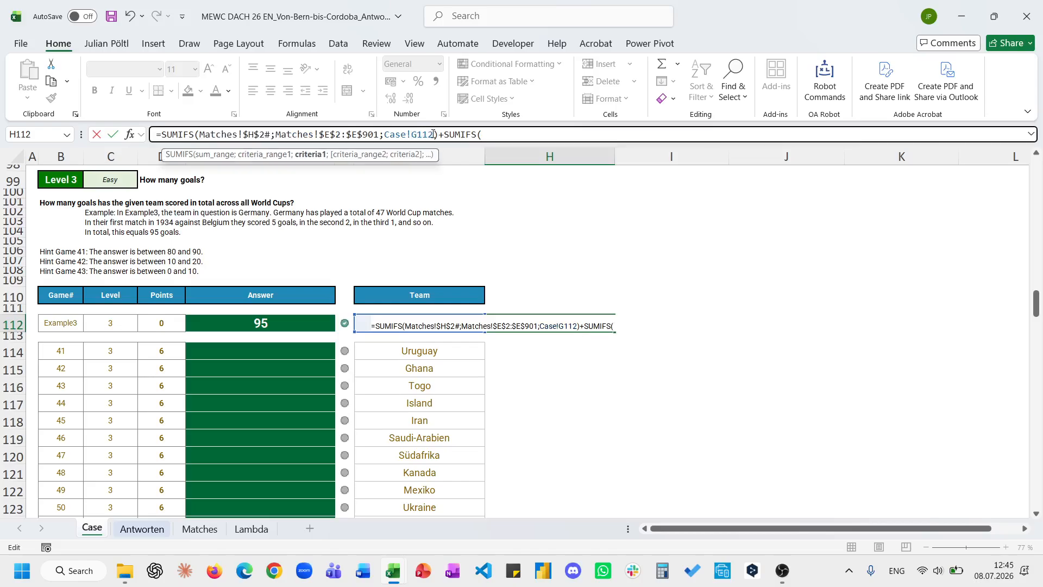
pyautogui.moveTo(433, 134); pyautogui.dragTo(199, 118)
pyautogui.hotkey('ctrl', 'c')
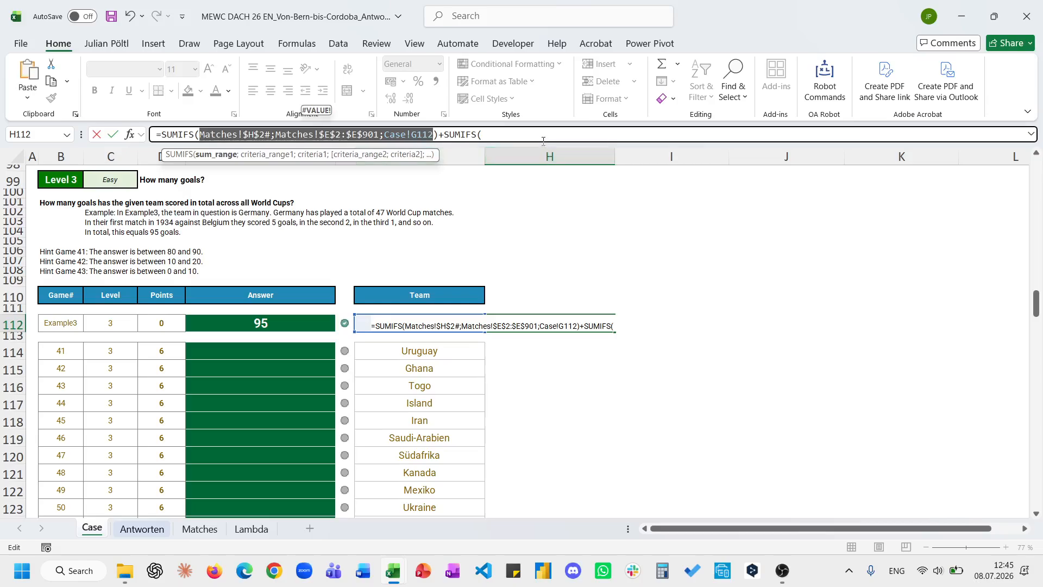
pyautogui.click(543, 137)
pyautogui.hotkey('ctrl', 'v')
pyautogui.click(613, 134)
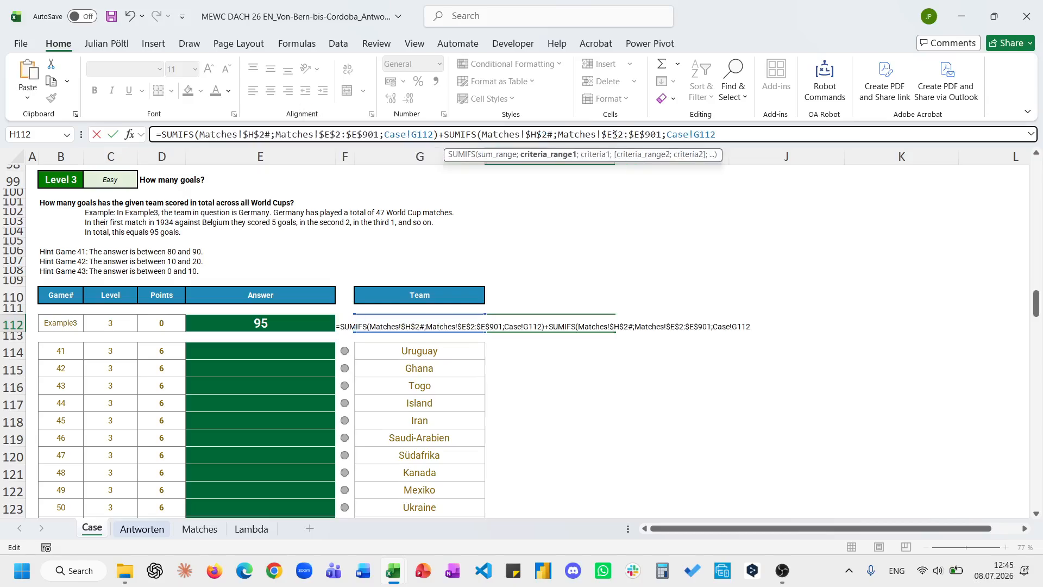
pyautogui.click(536, 135)
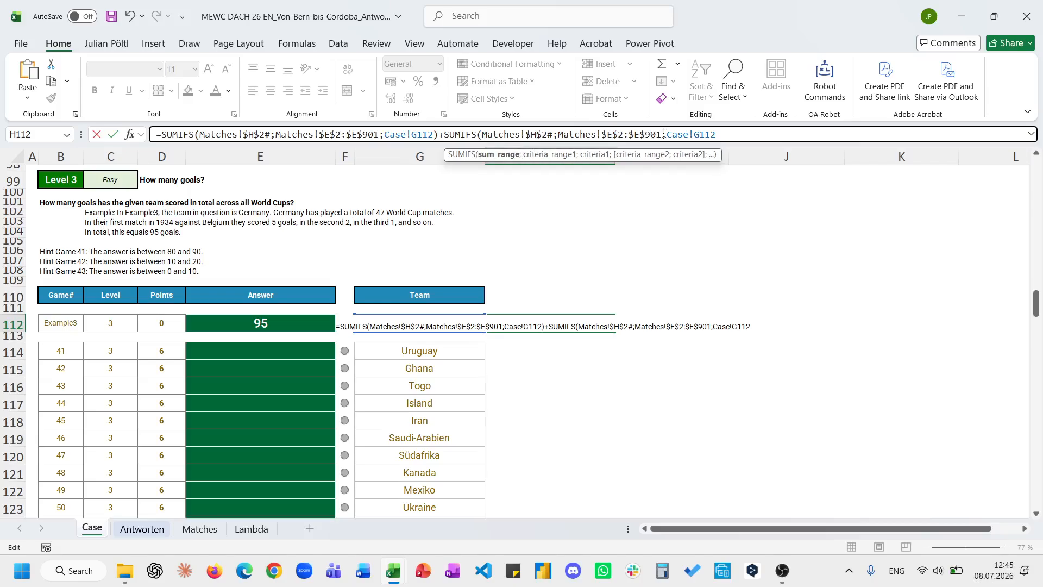
pyautogui.moveTo(716, 135); pyautogui.dragTo(481, 135)
pyautogui.press('BackSpace')
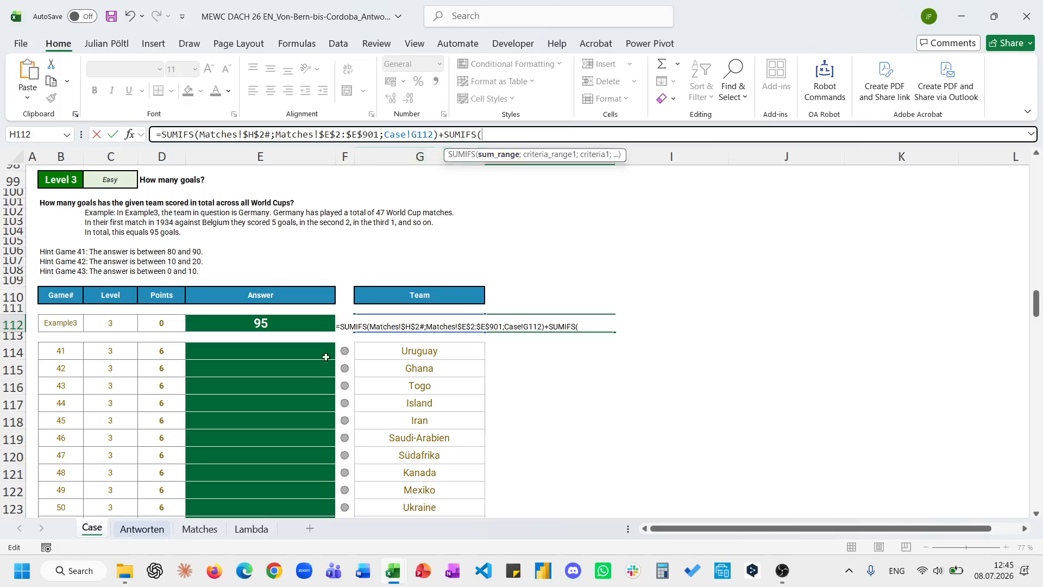
# Step: Set the second SUMIFS's sum range to the T2 goals on the Matches sheet, Matches!$I$2#
pyautogui.click(199, 529)
pyautogui.click(759, 342)
pyautogui.hotkey('ctrl', 'Up')
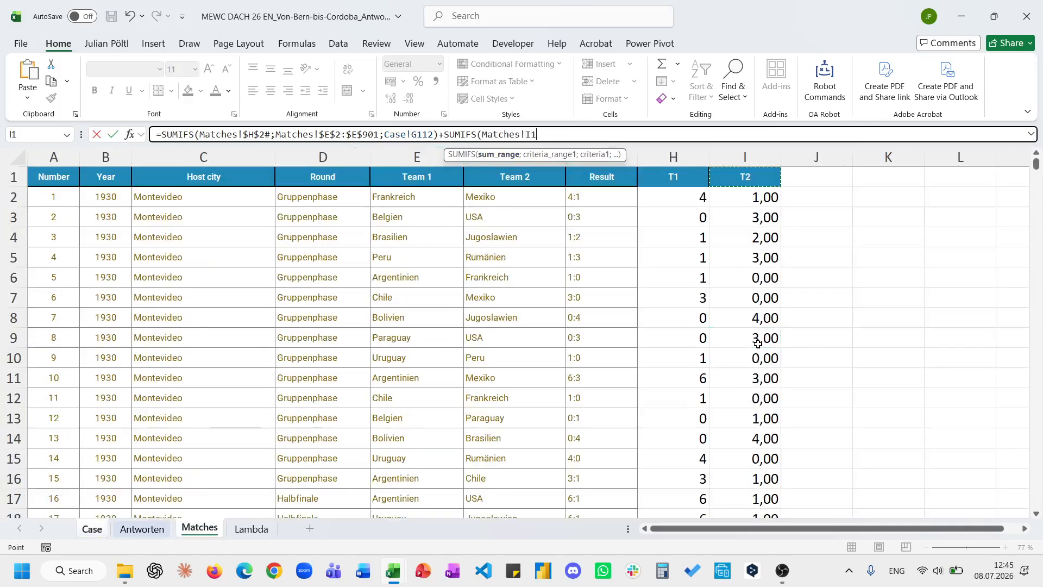
pyautogui.press('Down')
pyautogui.hotkey('ctrl', 'shift', 'Down')
pyautogui.press('F4')
pyautogui.write(';')
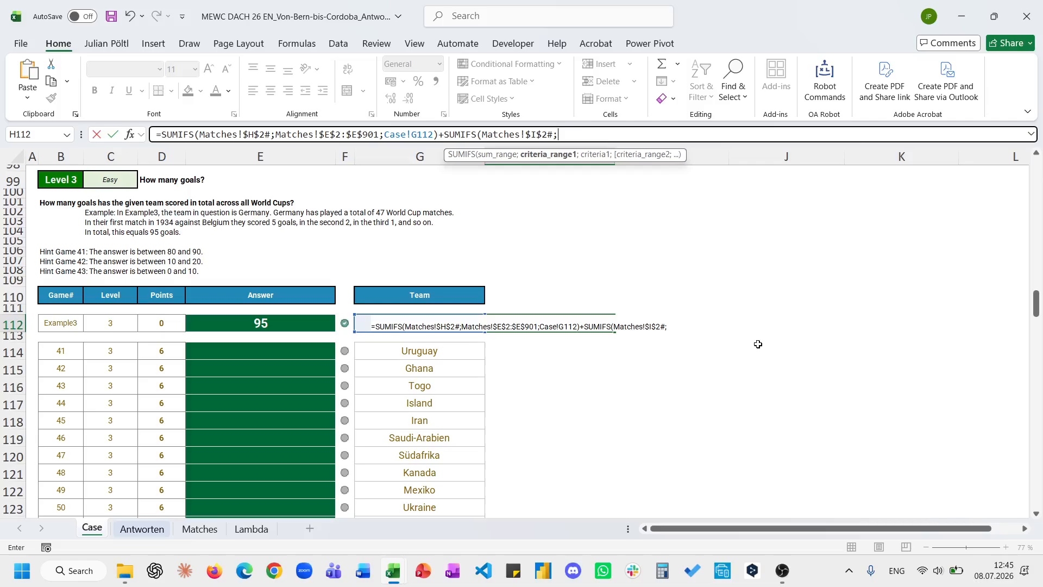
# Step: Set the second SUMIFS's criteria range to the Team 2 column, Matches!$F$2:$F$901
pyautogui.click(199, 529)
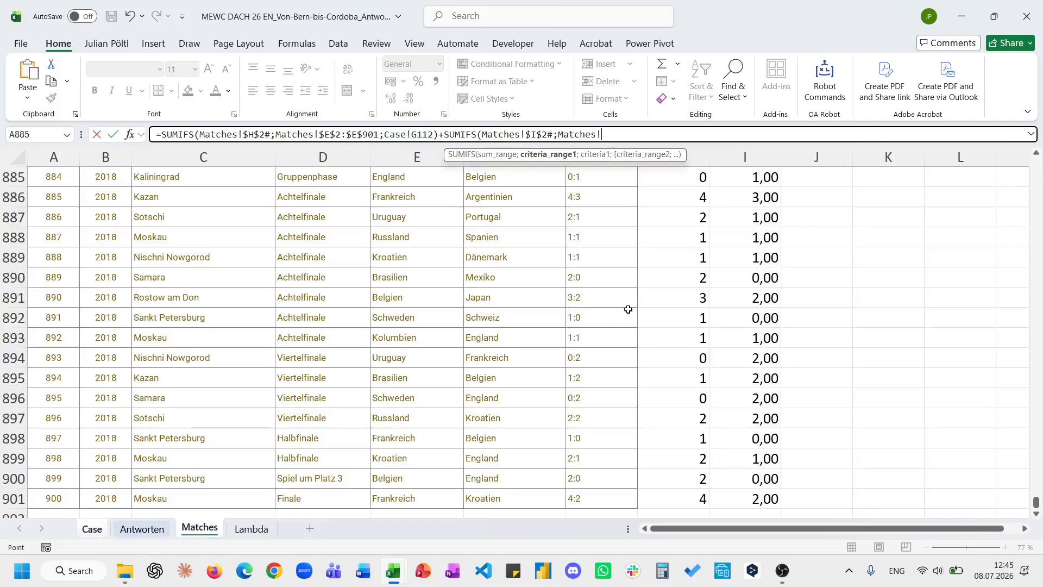
pyautogui.click(522, 328)
pyautogui.hotkey('ctrl', 'Up')
pyautogui.press('Down')
pyautogui.hotkey('ctrl', 'shift', 'Down')
pyautogui.press('F4')
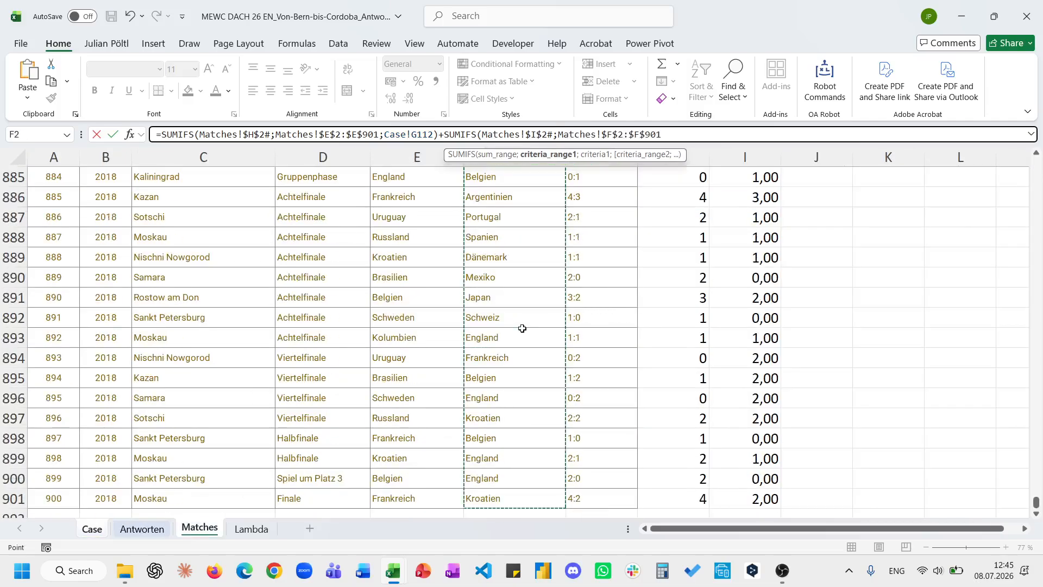
pyautogui.write(';')
# Step: Use Case!G112 as the second SUMIFS's criterion and complete the formula in H112
pyautogui.click(92, 528)
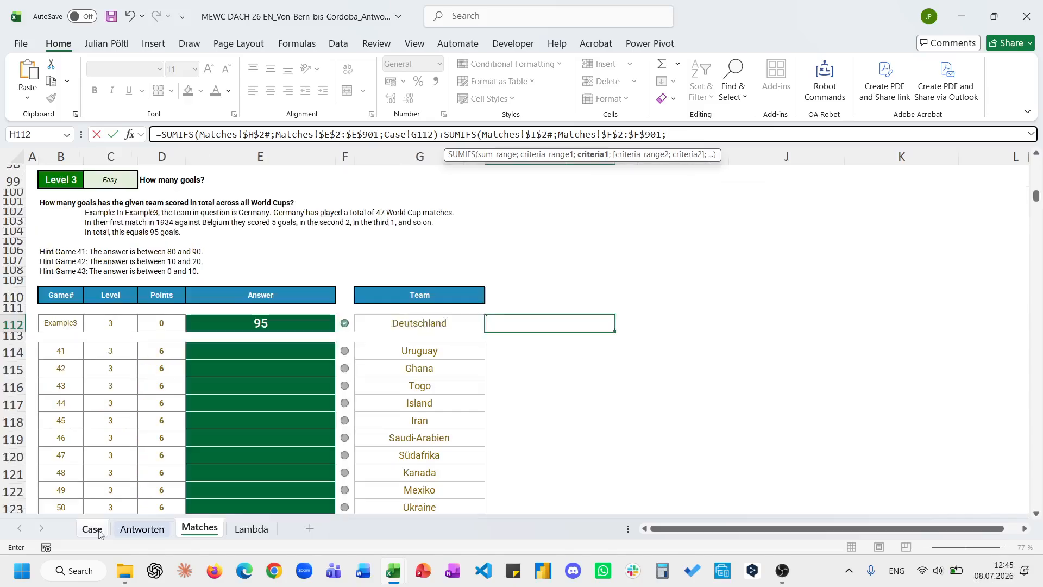
pyautogui.click(424, 339)
pyautogui.press('Up')
pyautogui.write(')')
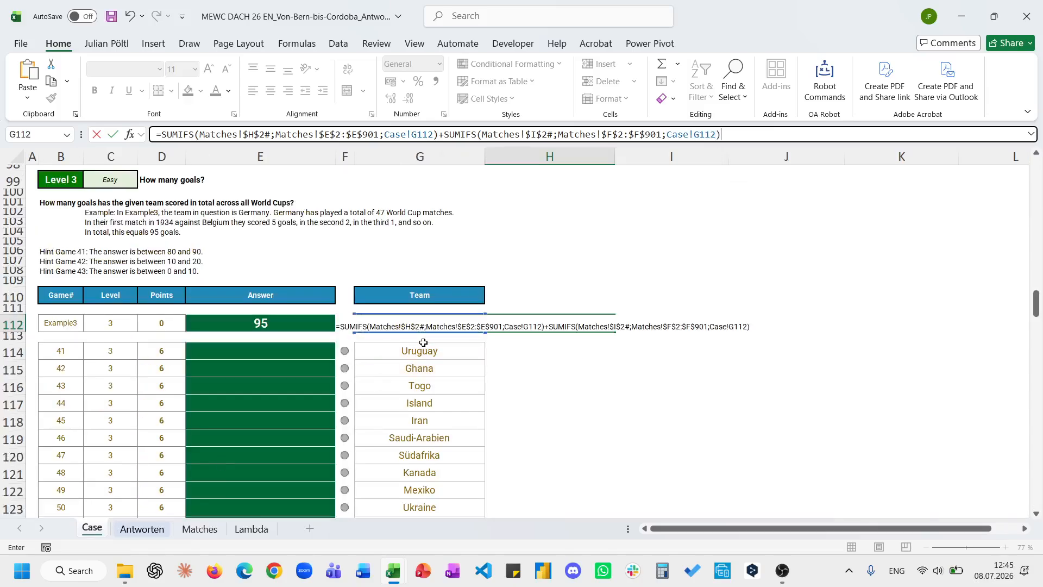
pyautogui.press('Return')
# Step: Copy the H112 formula to H114 and fill it down beside all Level 3 teams
pyautogui.press('Up')
pyautogui.hotkey('ctrl', 'c')
pyautogui.press('Down')
pyautogui.press('Down')
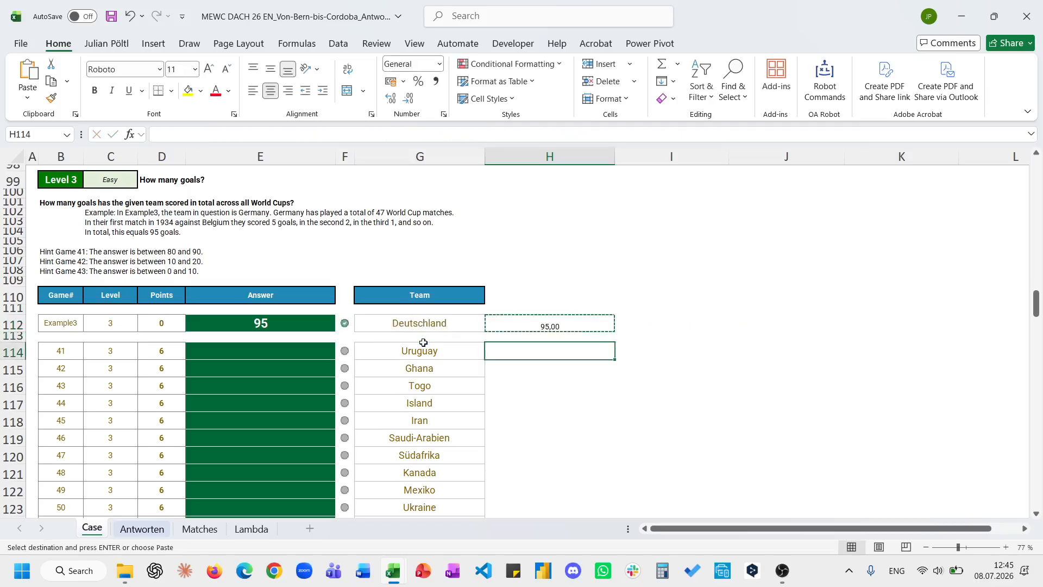
pyautogui.hotkey('ctrl', 'v')
pyautogui.press('Escape')
pyautogui.doubleClick(615, 359)
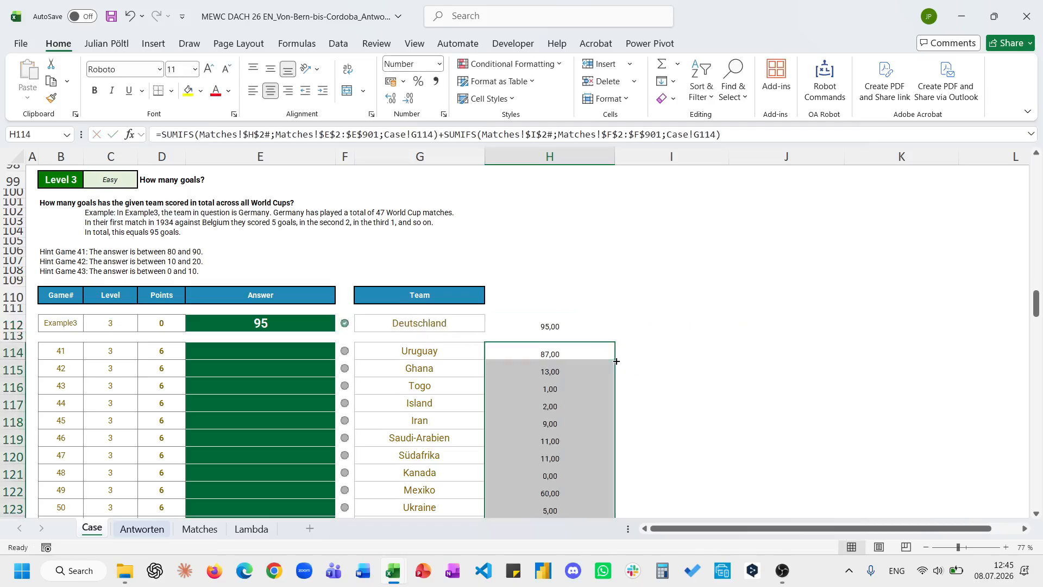
# Step: Link the Level 3 answer in E114 with =H114 and fill it down the Answer column
pyautogui.click(321, 353)
pyautogui.write('=')
pyautogui.press('Right')
pyautogui.press('Right')
pyautogui.press('Right')
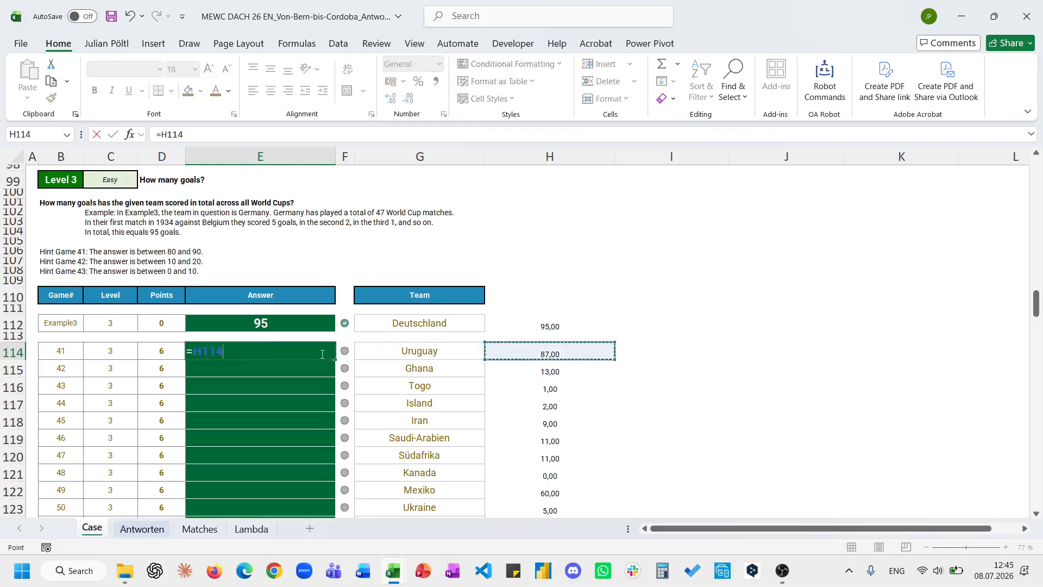
pyautogui.hotkey('ctrl', 'Return')
pyautogui.doubleClick(333, 359)
# Step: Add the header Draw in J1 of the Matches sheet for Level 4
pyautogui.scroll(-10, 332, 359)
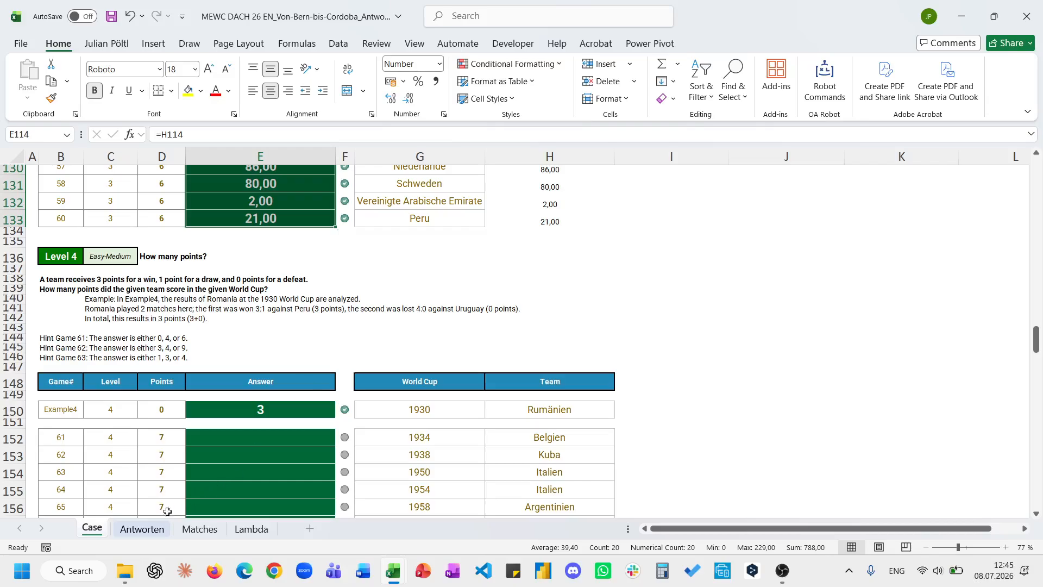
pyautogui.click(152, 528)
pyautogui.click(185, 527)
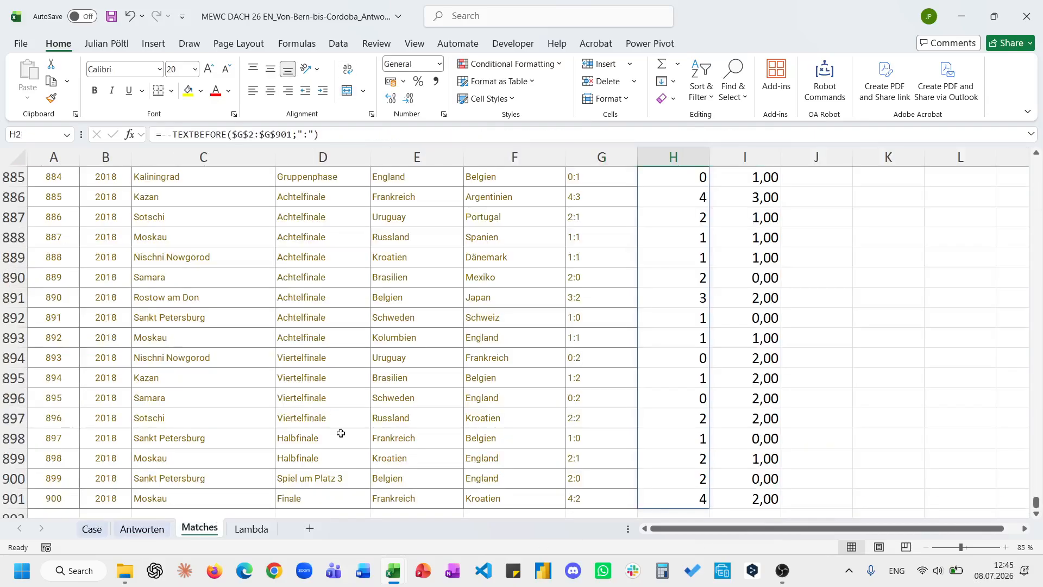
pyautogui.click(725, 351)
pyautogui.hotkey('ctrl', 'Up')
pyautogui.press('Right')
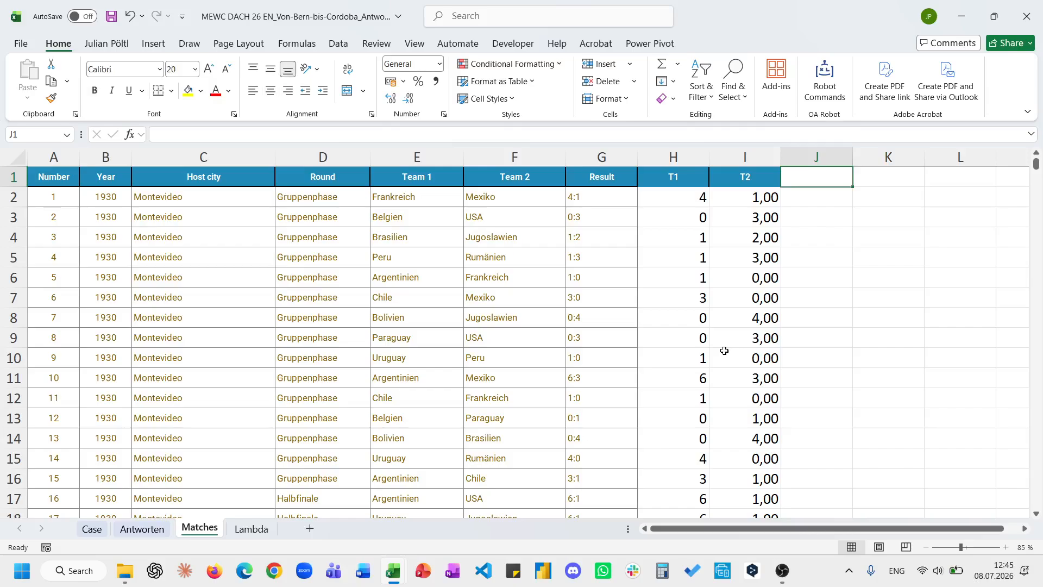
pyautogui.write('Draw')
pyautogui.press('Return')
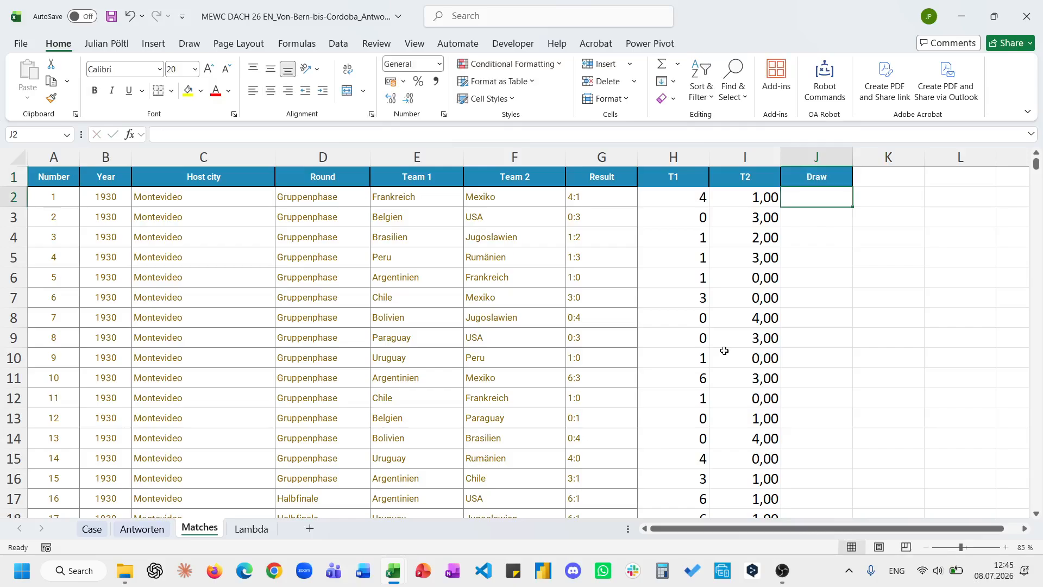
# Step: Compare both teams' goals for every match with =$H$2#=$I$2# in J2
pyautogui.write('=')
pyautogui.press('Left')
pyautogui.press('Left')
pyautogui.hotkey('ctrl', 'shift', 'Down')
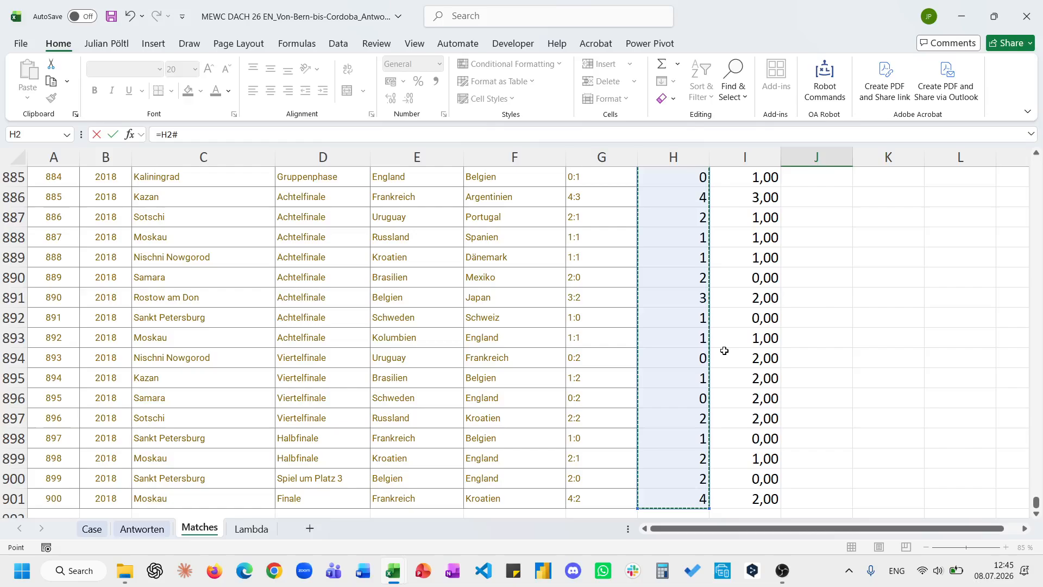
pyautogui.press('F4')
pyautogui.write('=')
pyautogui.press('Right')
pyautogui.hotkey('ctrl', 'shift', 'Down')
pyautogui.press('F4')
pyautogui.hotkey('ctrl', 'Return')
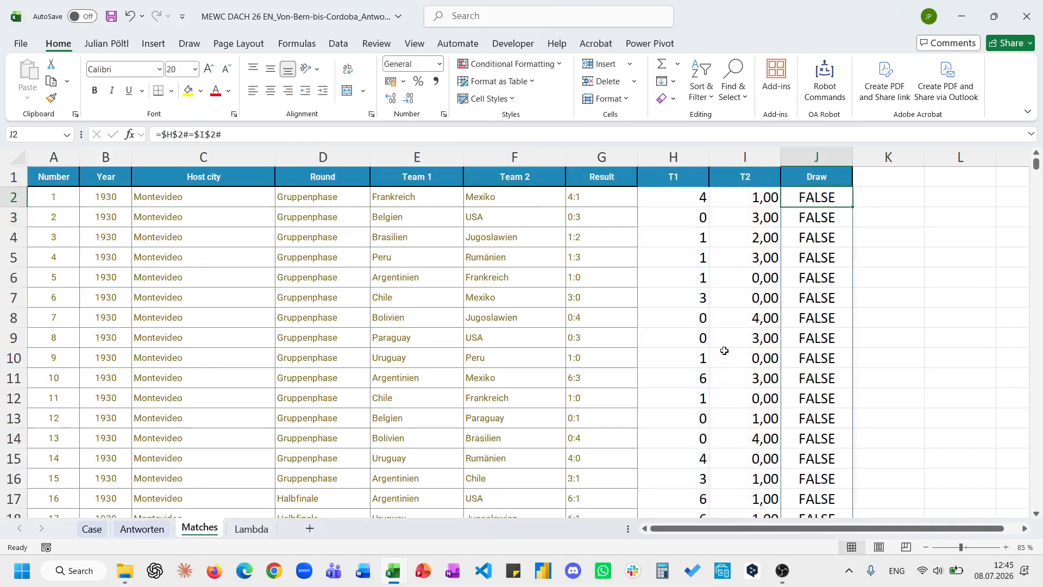
pyautogui.press('Up')
pyautogui.press('Right')
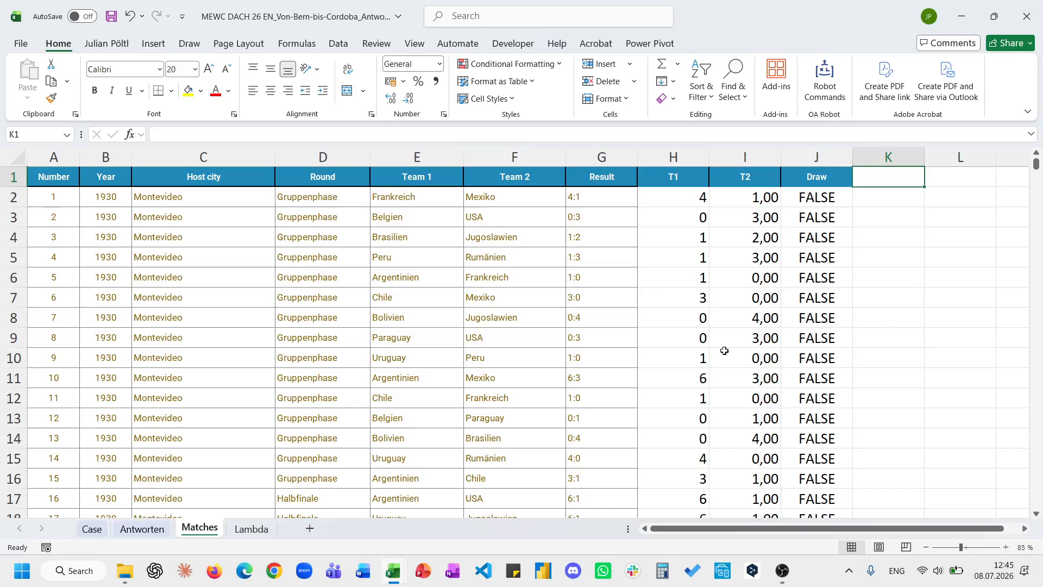
pyautogui.press('Down')
pyautogui.write('=IF(')
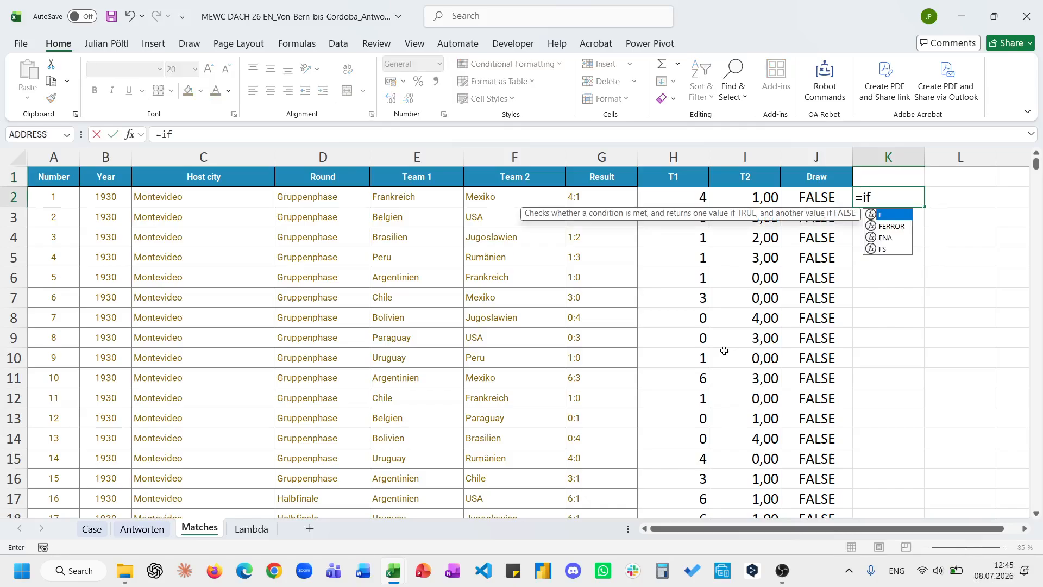
pyautogui.press('Escape')
pyautogui.press('Up')
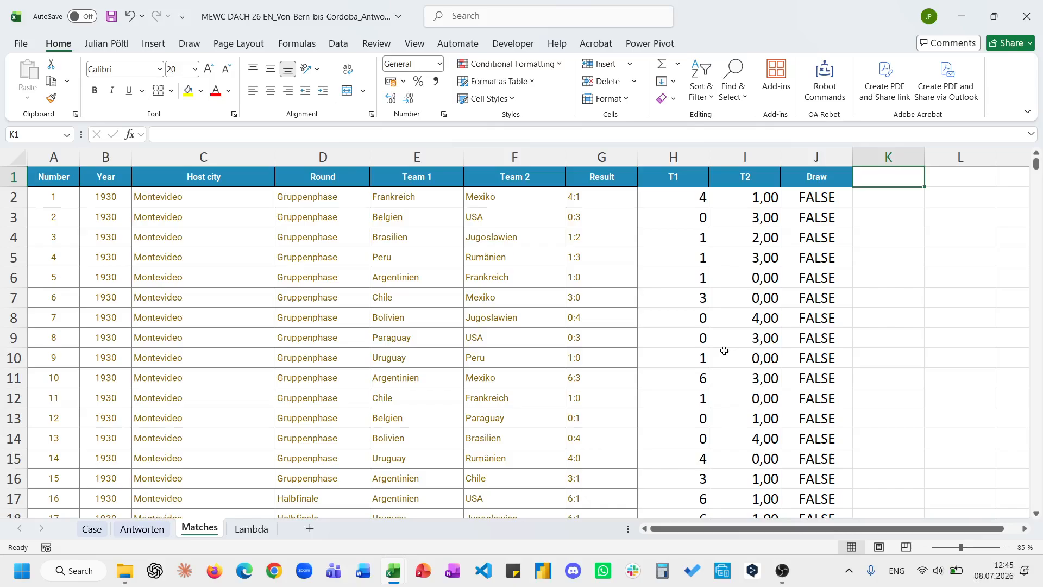
# Step: Add the headers PT1 in K1 and PT2 in L1 for the teams' points
pyautogui.write('PT1')
pyautogui.press('Tab')
pyautogui.write('Pt')
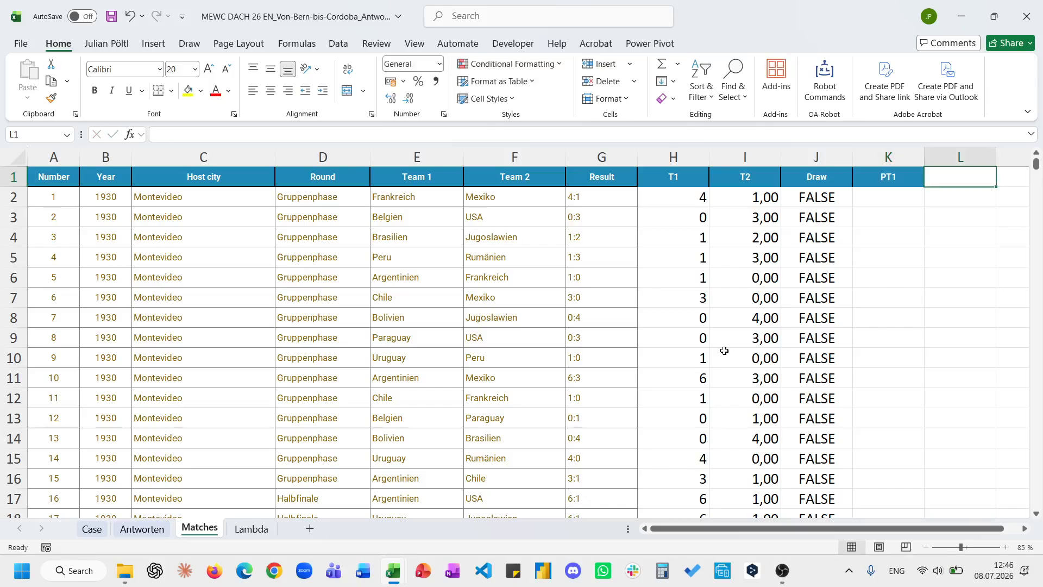
pyautogui.write('T2')
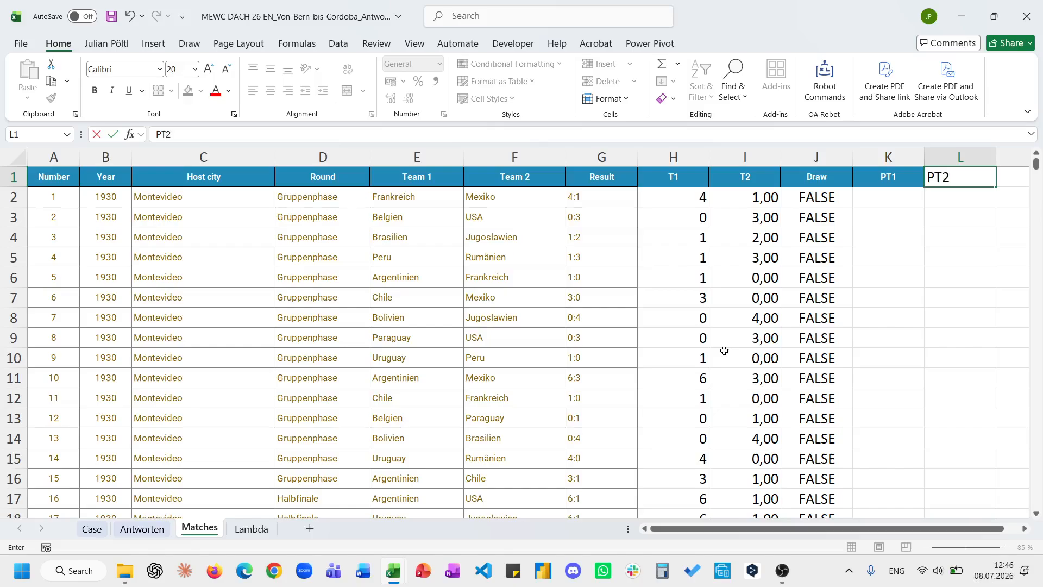
pyautogui.press('Return')
# Step: Calculate Team 1's points in K2 with =IF(J2;1;IF(H2>I2;3;0))
pyautogui.write('=')
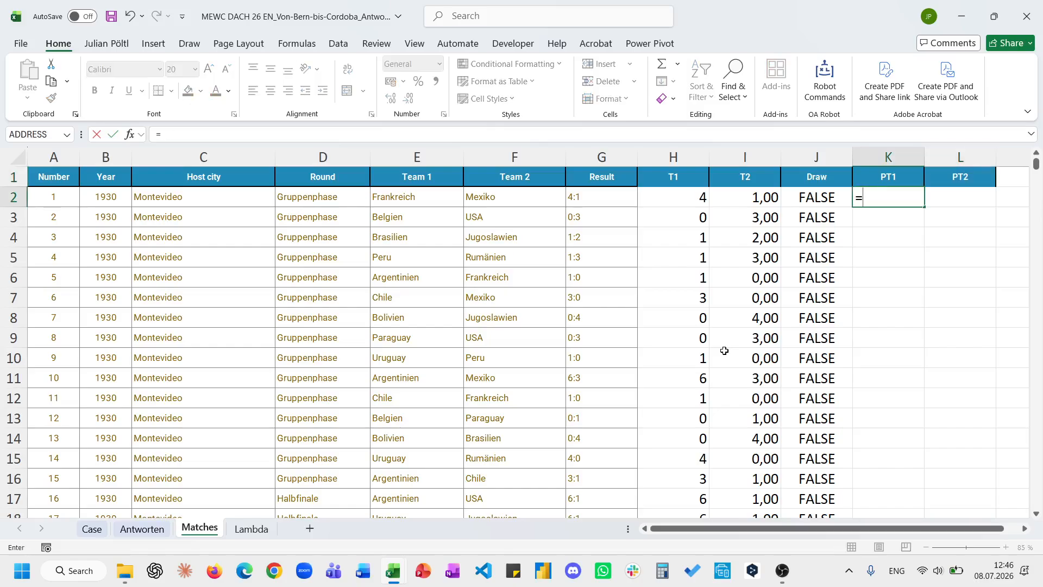
pyautogui.write('if')
pyautogui.press('Tab')
pyautogui.press('Left')
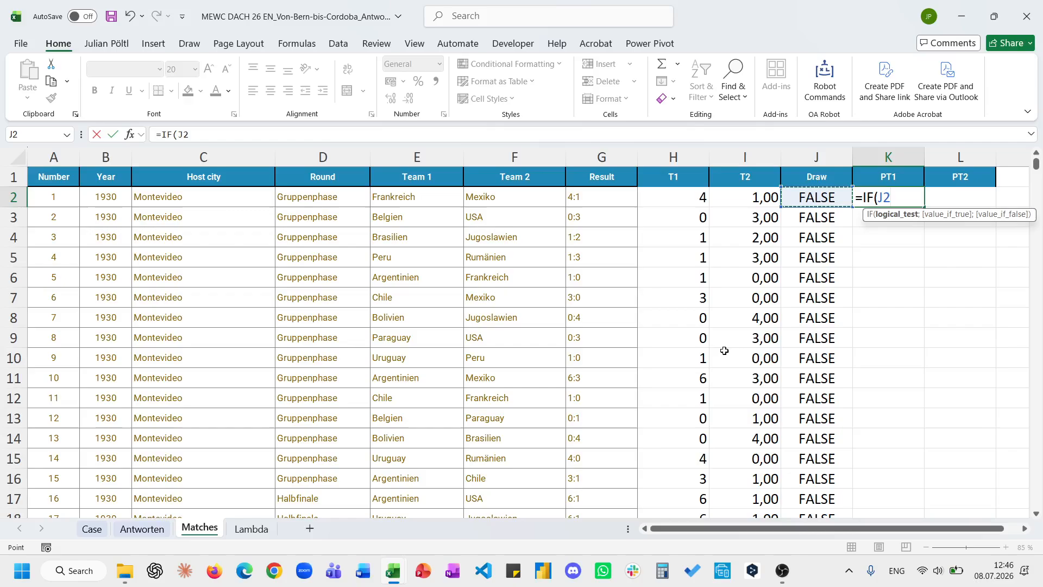
pyautogui.write(';1;')
pyautogui.write('if')
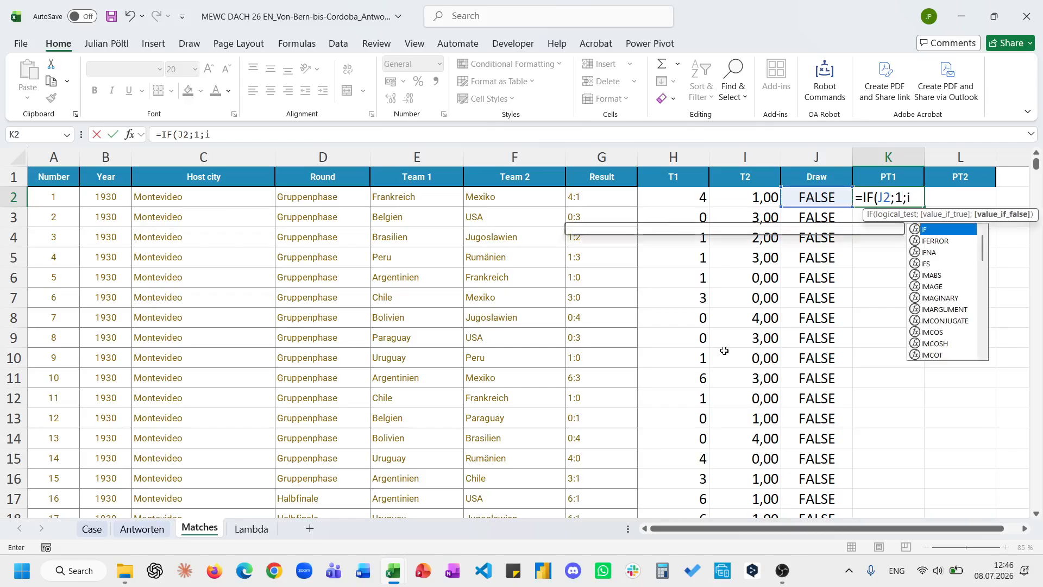
pyautogui.press('Tab')
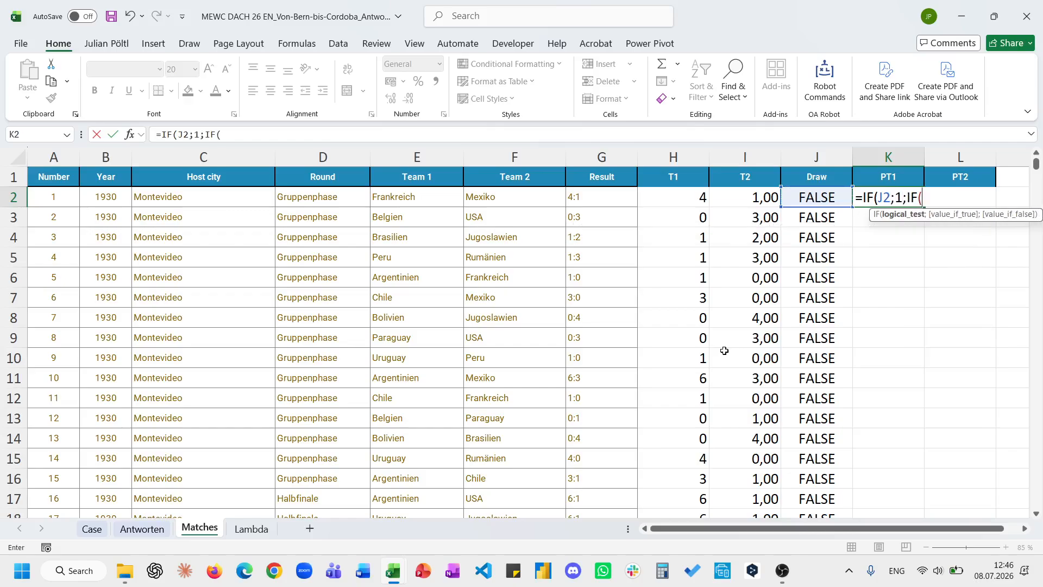
pyautogui.click(686, 200)
pyautogui.write('>')
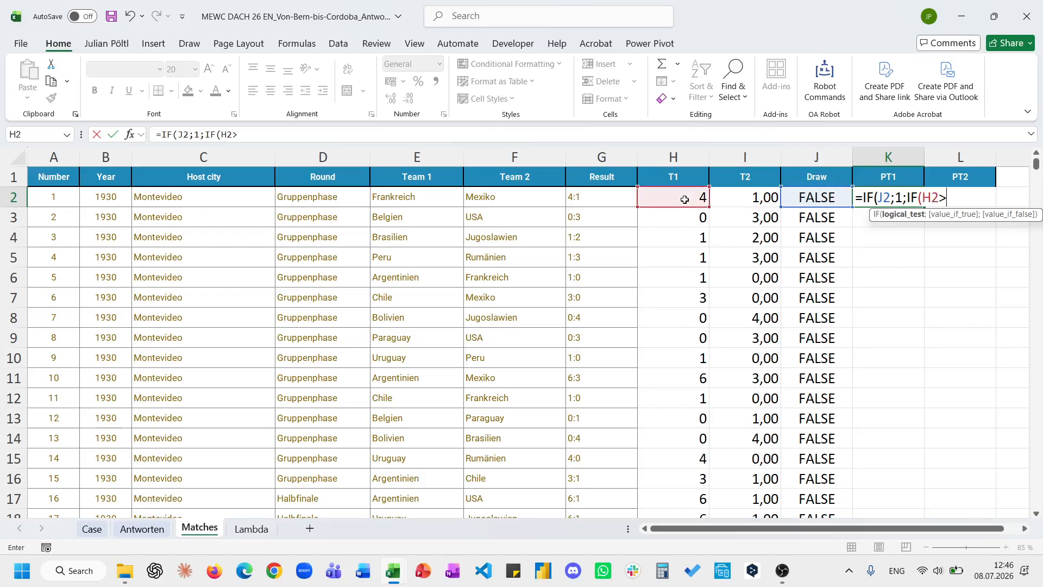
pyautogui.click(735, 196)
pyautogui.write(';3;')
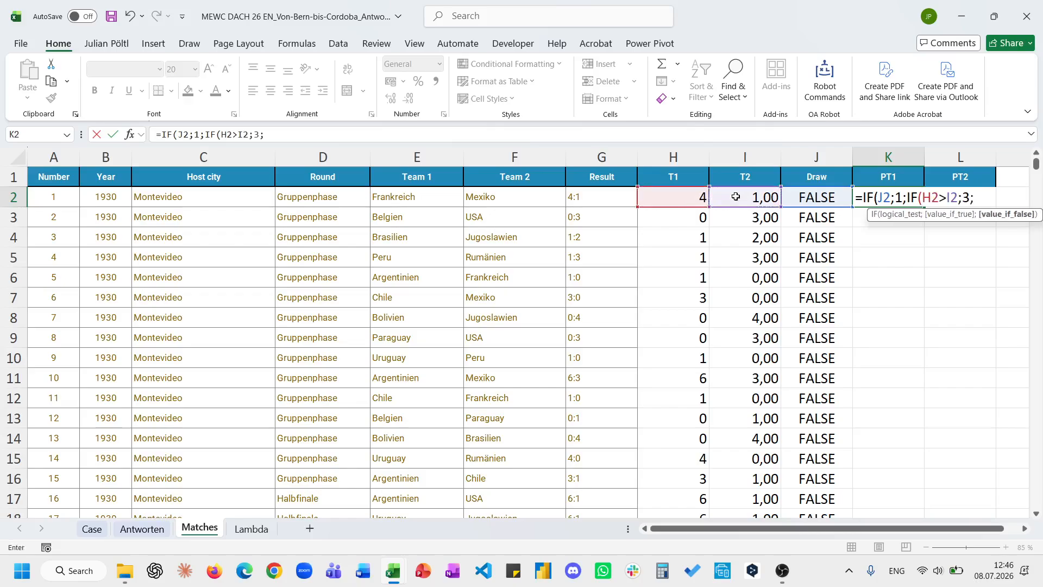
pyautogui.write('0))')
pyautogui.press('Tab')
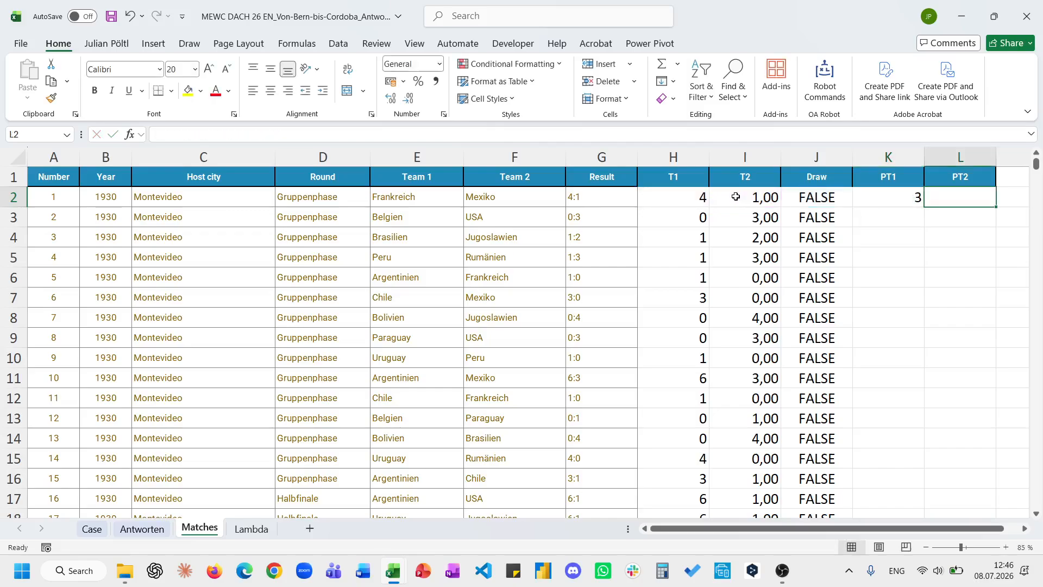
# Step: Calculate Team 2's points in L2 with =IF(J2;1;IF(I2>H2;3;0)) and select K2:L2
pyautogui.write('=IF(')
pyautogui.press('Left')
pyautogui.press('Left')
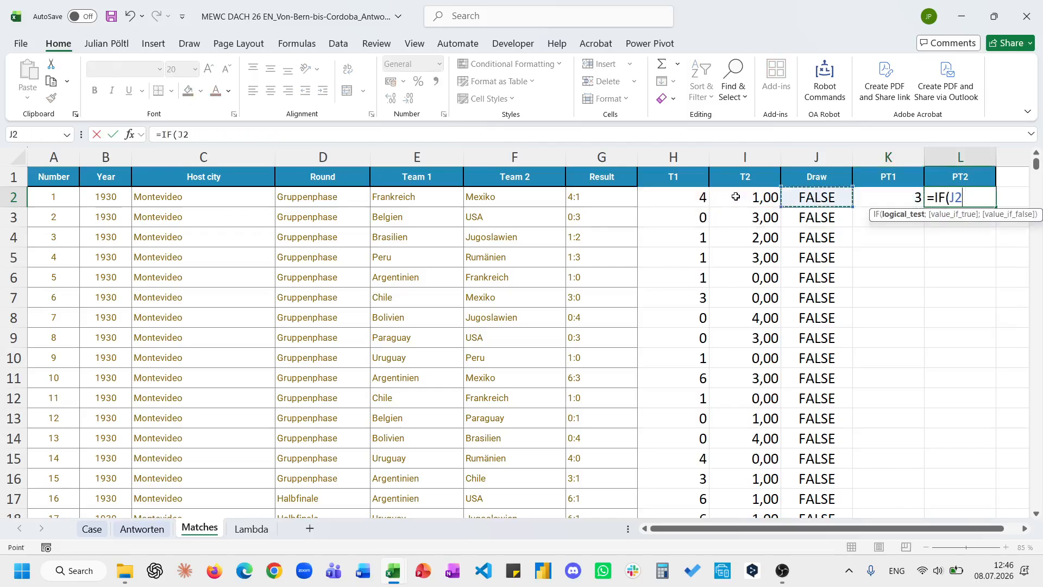
pyautogui.write(';1;IF(')
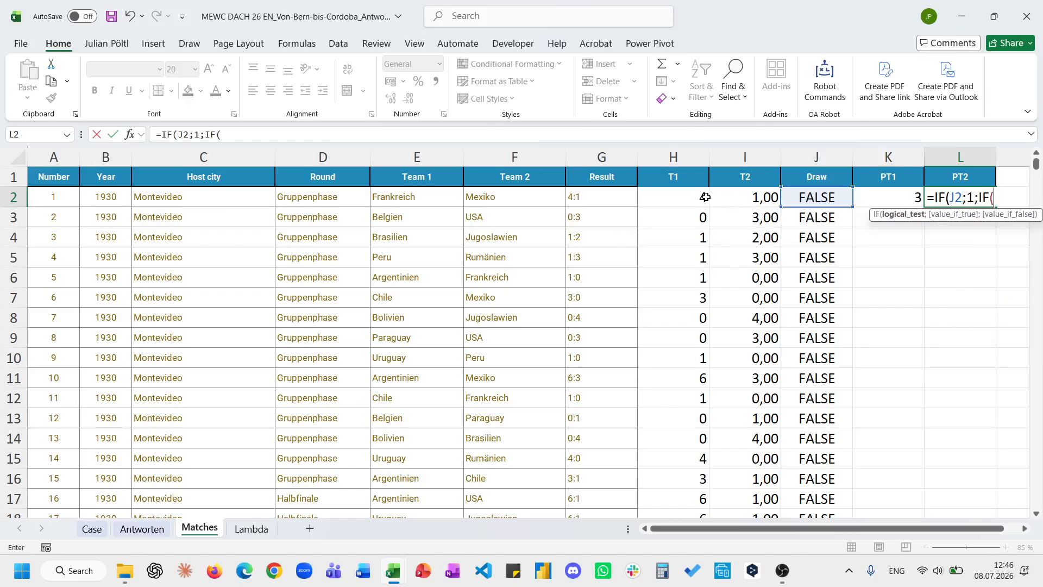
pyautogui.click(737, 197)
pyautogui.write('>')
pyautogui.click(672, 196)
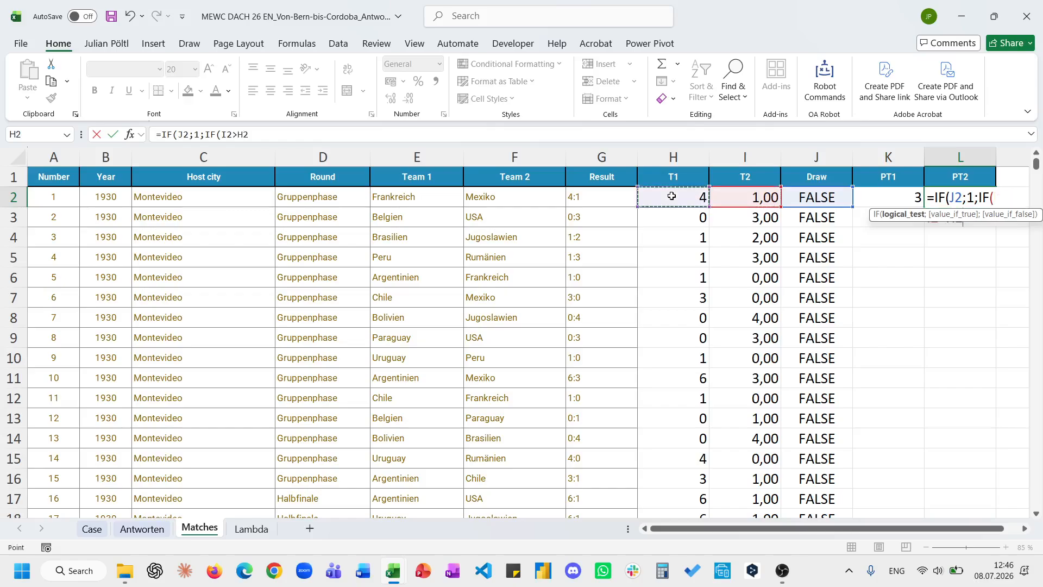
pyautogui.write(';3;0)')
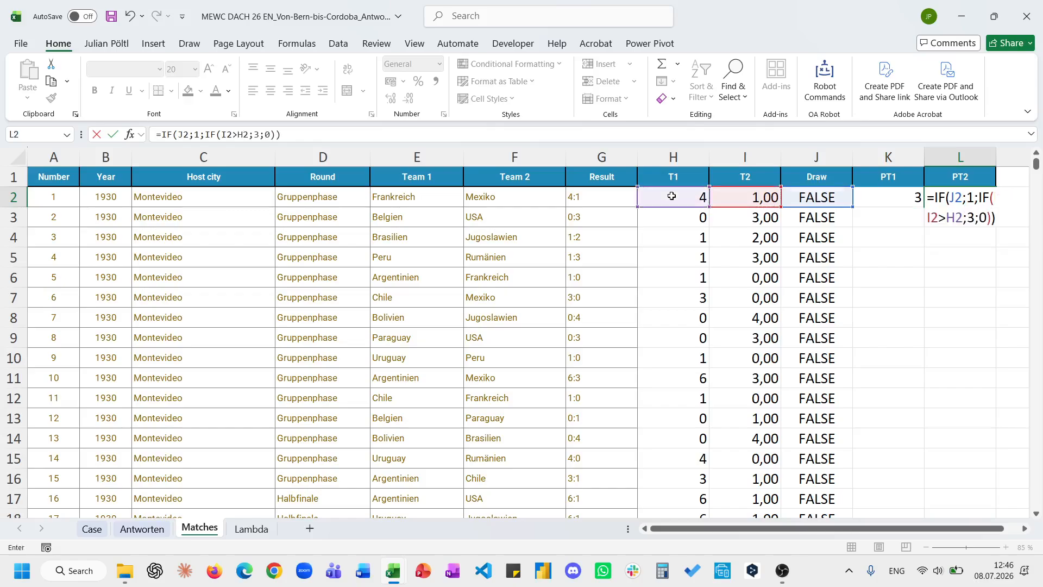
pyautogui.press('Return')
pyautogui.press('Up')
pyautogui.hotkey('shift', 'Right')
pyautogui.write('c')
pyautogui.hotkey('ctrl', 'q')
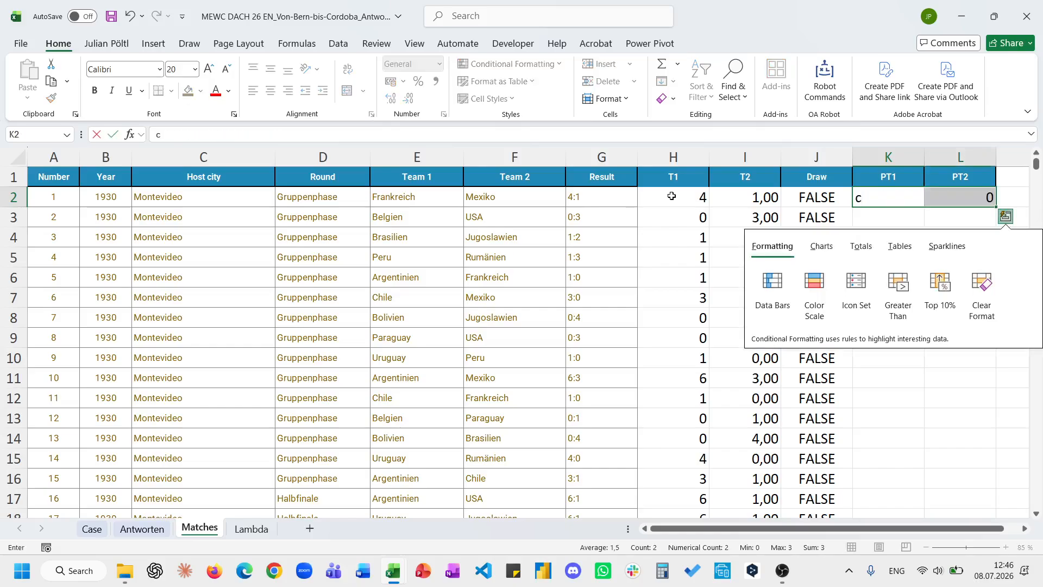
pyautogui.click(670, 298)
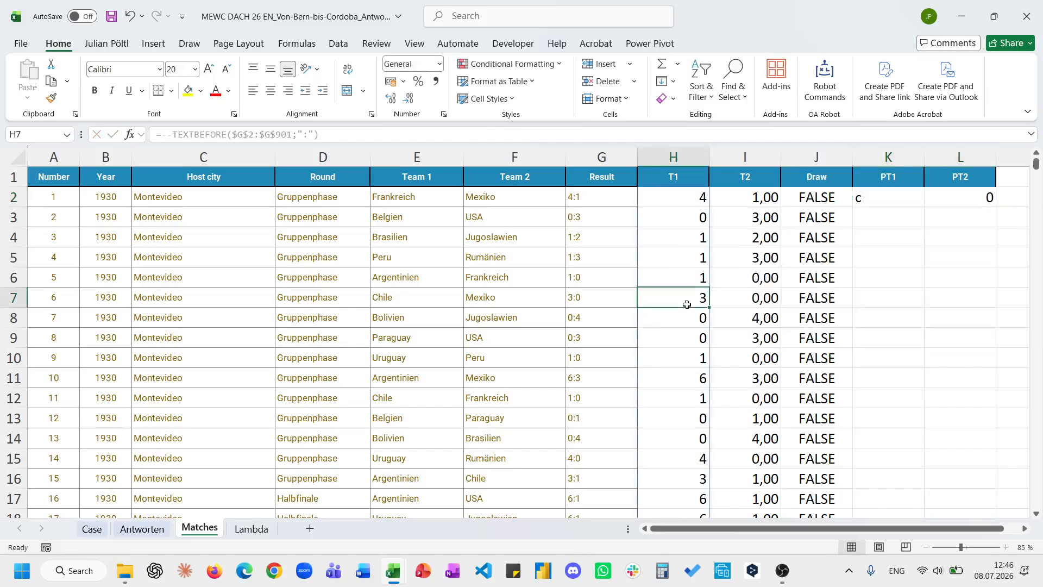
pyautogui.hotkey('ctrl', 'z')
# Step: Copy the PT1 and PT2 formulas from K2:L2 down through row 901
pyautogui.hotkey('ctrl', 'c')
pyautogui.press('Left')
pyautogui.hotkey('ctrl', 'Down')
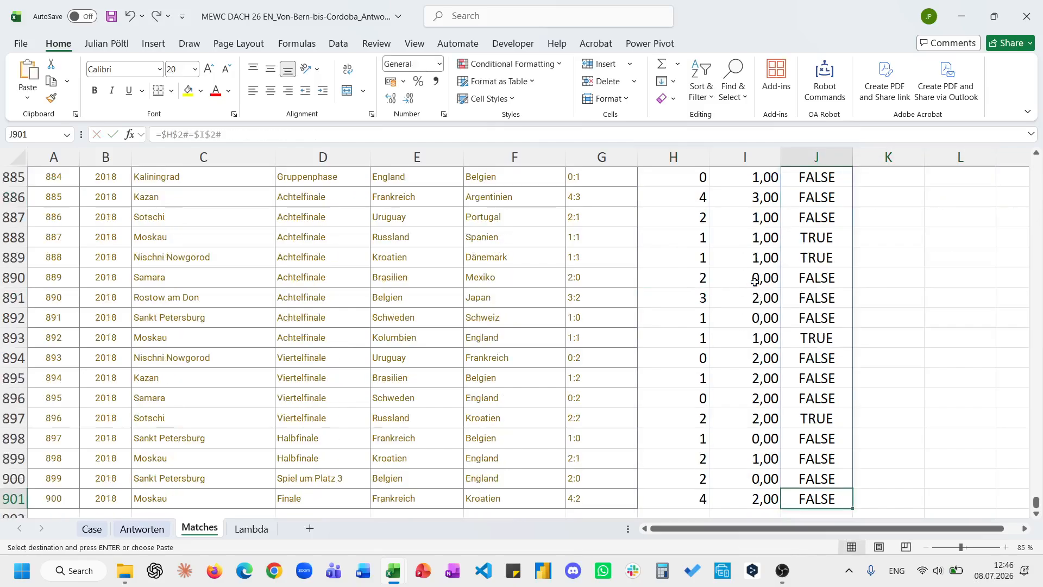
pyautogui.press('Right')
pyautogui.hotkey('ctrl', 'shift', 'Up')
pyautogui.hotkey('ctrl', 'v')
pyautogui.press('Escape')
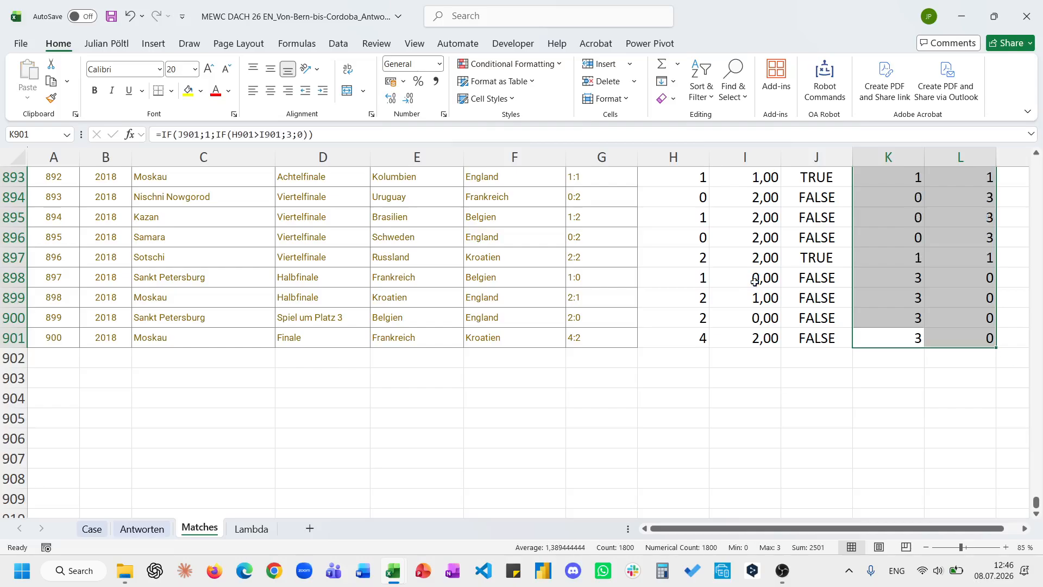
# Step: Go to the Level 4 example row on the Case sheet and select I150 beside the team
pyautogui.hotkey('ctrl', 'Home')
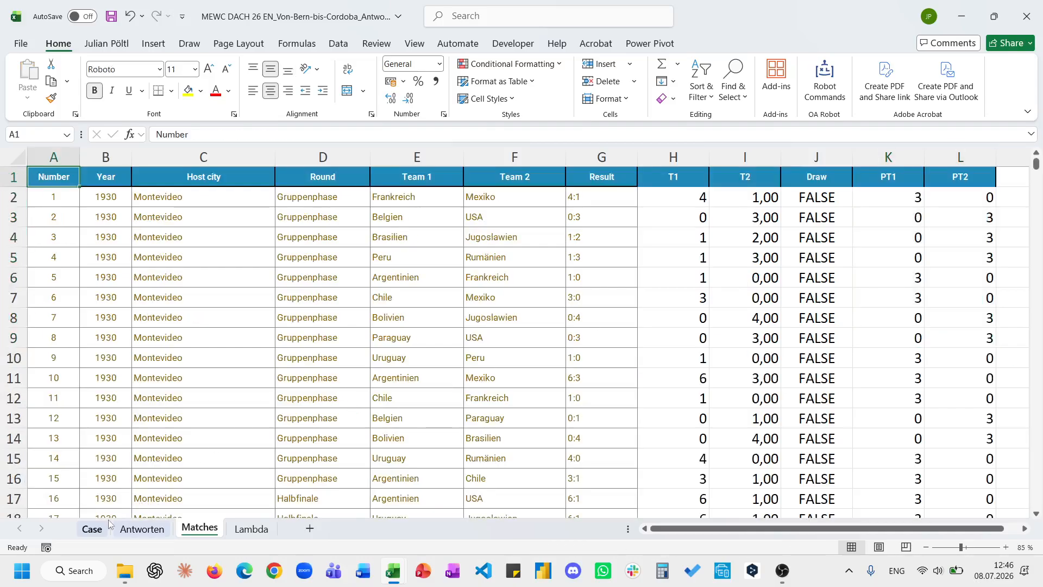
pyautogui.click(100, 529)
pyautogui.scroll(-3, 468, 356)
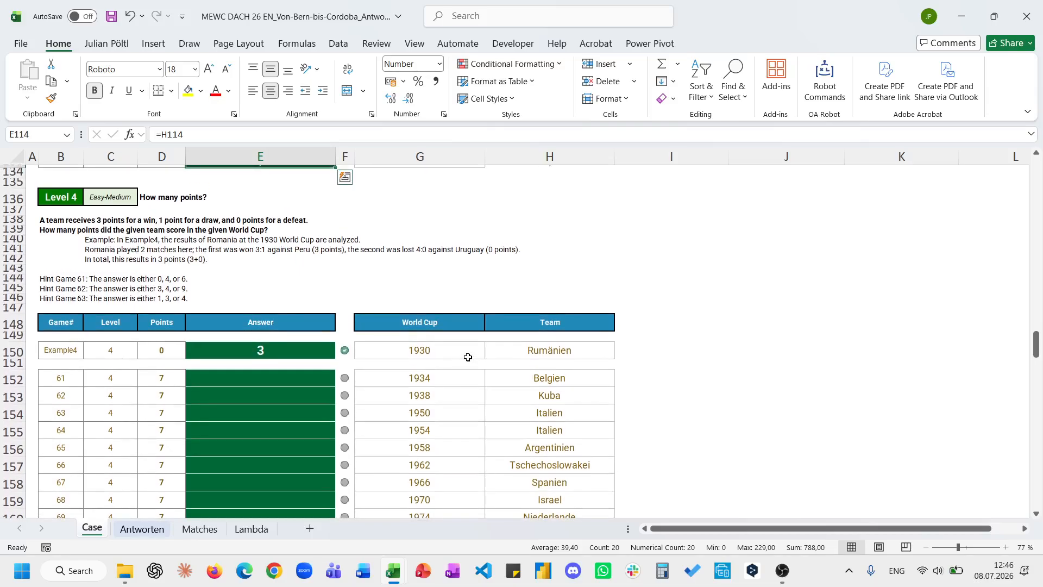
pyautogui.click(623, 349)
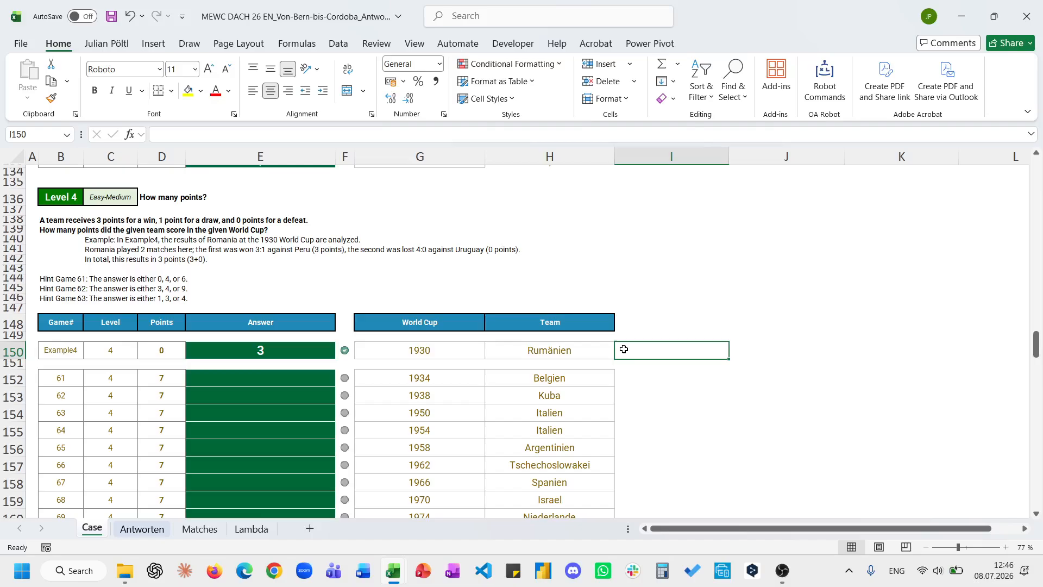
pyautogui.write('=')
pyautogui.press('Escape')
pyautogui.click(209, 531)
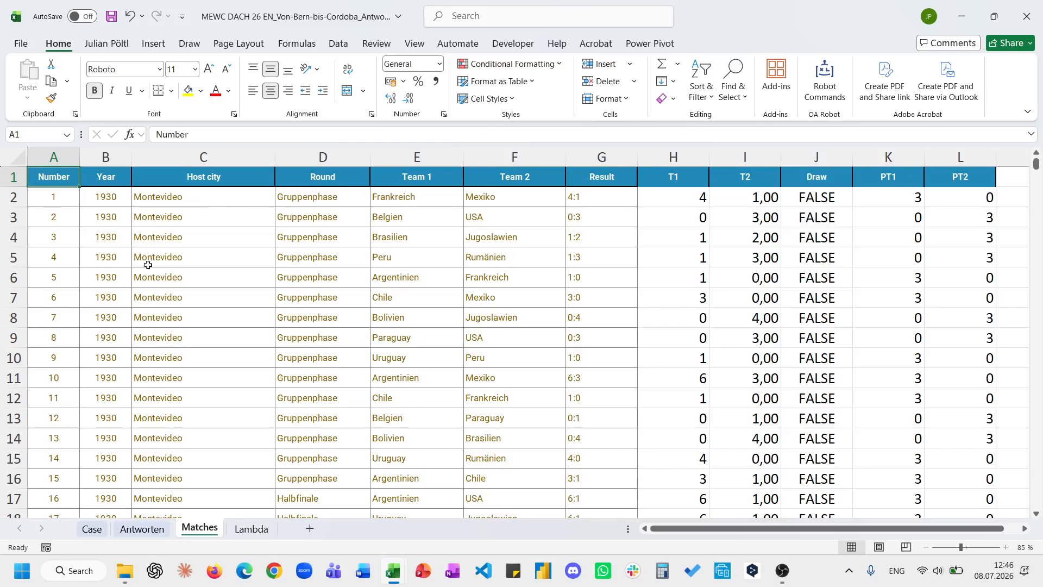
pyautogui.click(104, 530)
# Step: Start a SUMIFS formula in I150 with Team 1's points, Matches!$K$2:$K$901, as the sum range
pyautogui.write('=sumi')
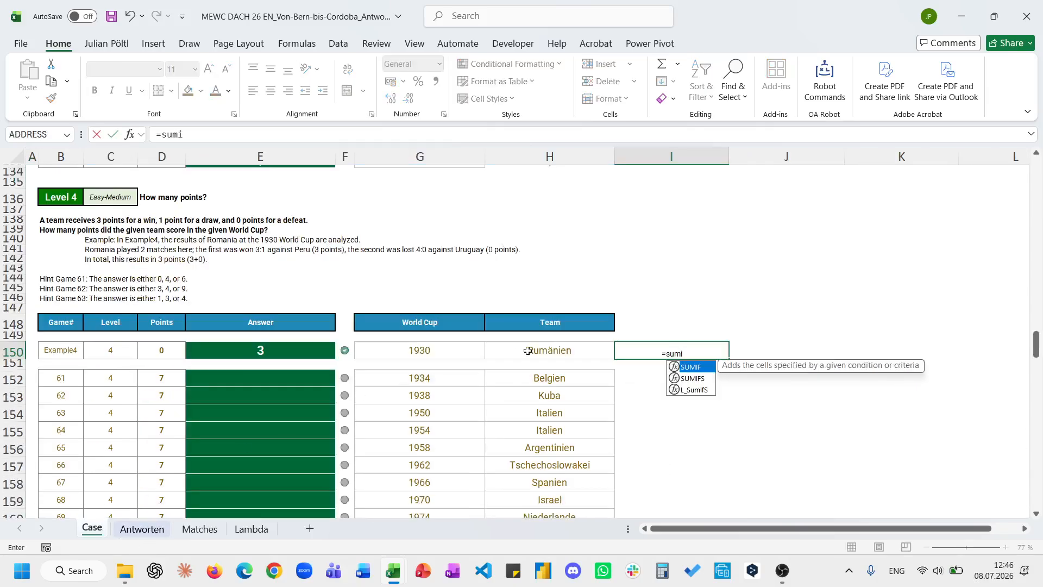
pyautogui.press('Down')
pyautogui.press('Tab')
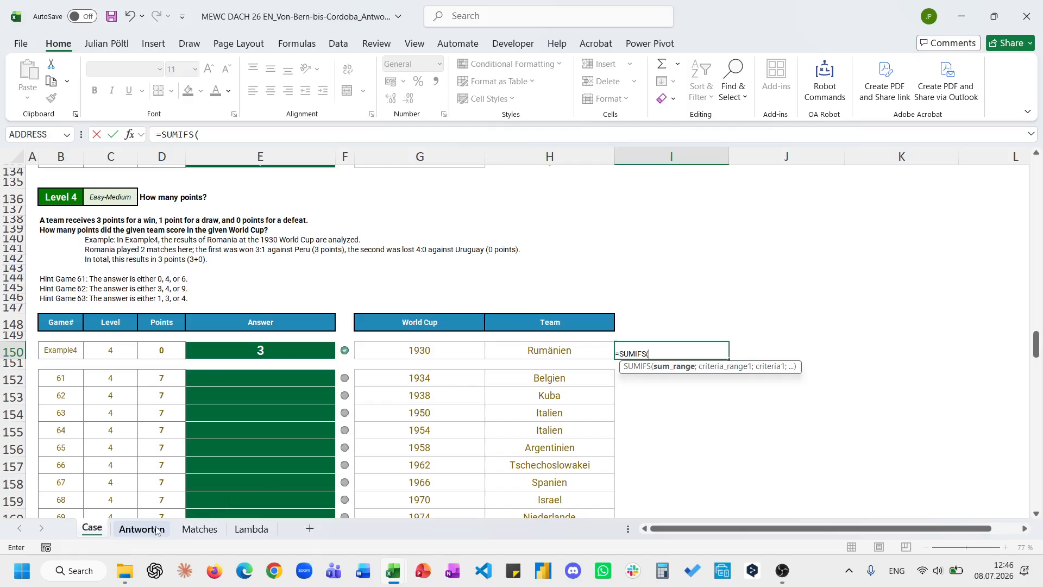
pyautogui.click(200, 529)
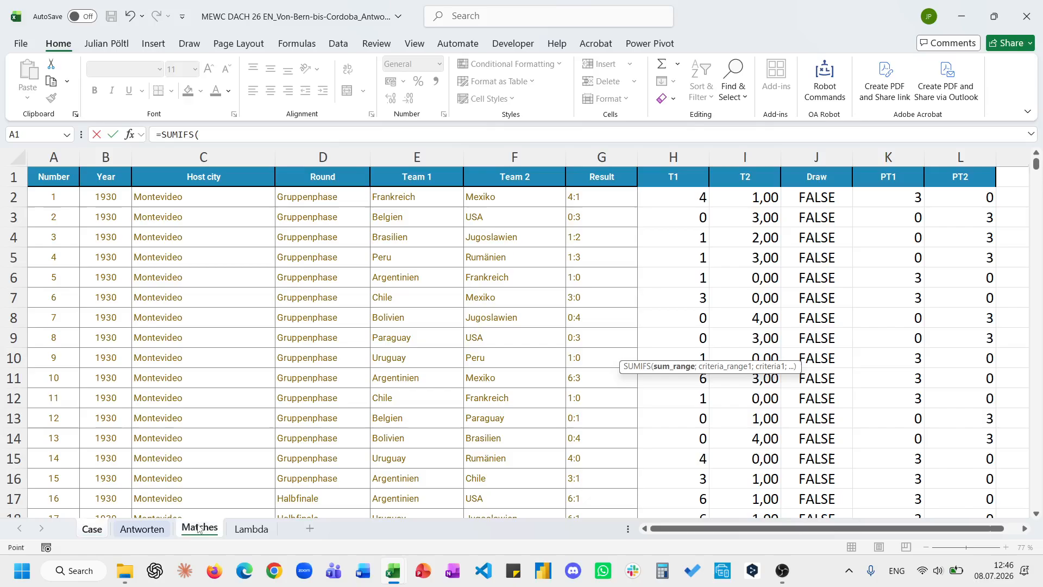
pyautogui.click(885, 208)
pyautogui.hotkey('ctrl', 'shift', 'Down')
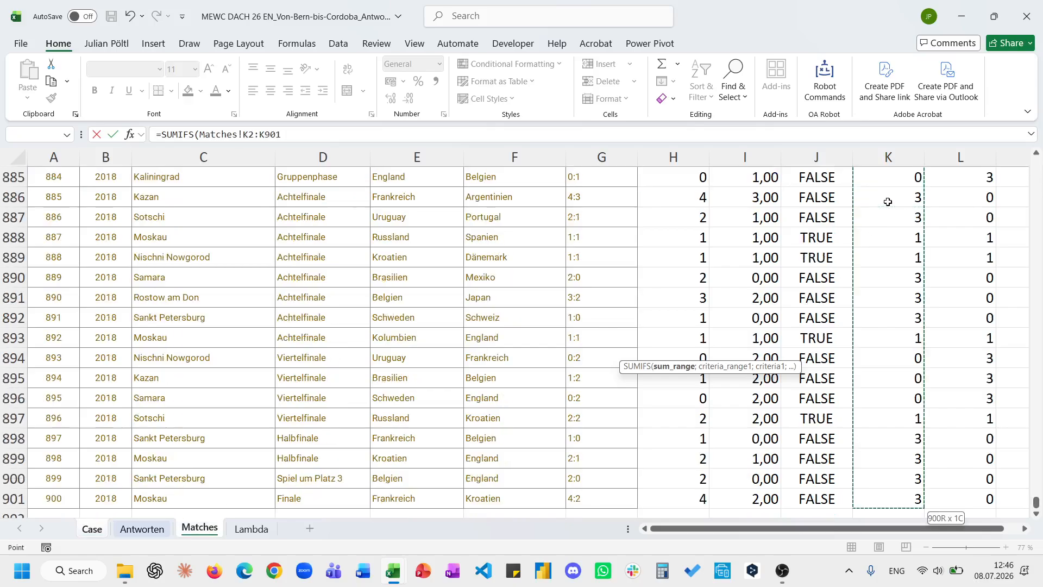
pyautogui.press('F4')
pyautogui.write(';')
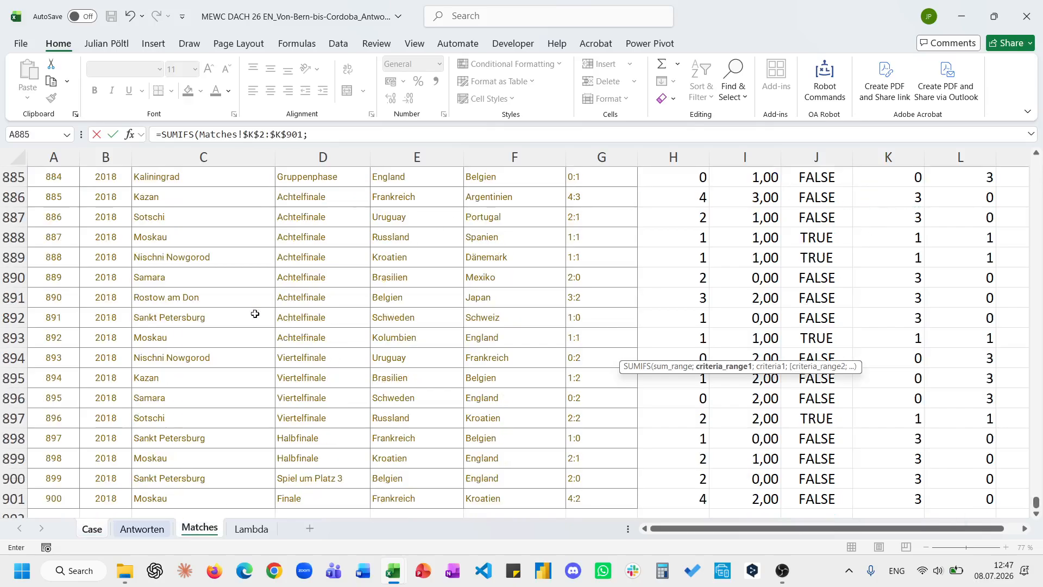
# Step: Add the year criterion to the SUMIFS, matching Matches!$B$2:$B$901 with the World Cup in Case!G150
pyautogui.click(91, 378)
pyautogui.hotkey('ctrl', 'Up')
pyautogui.press('Down')
pyautogui.hotkey('ctrl', 'shift', 'Down')
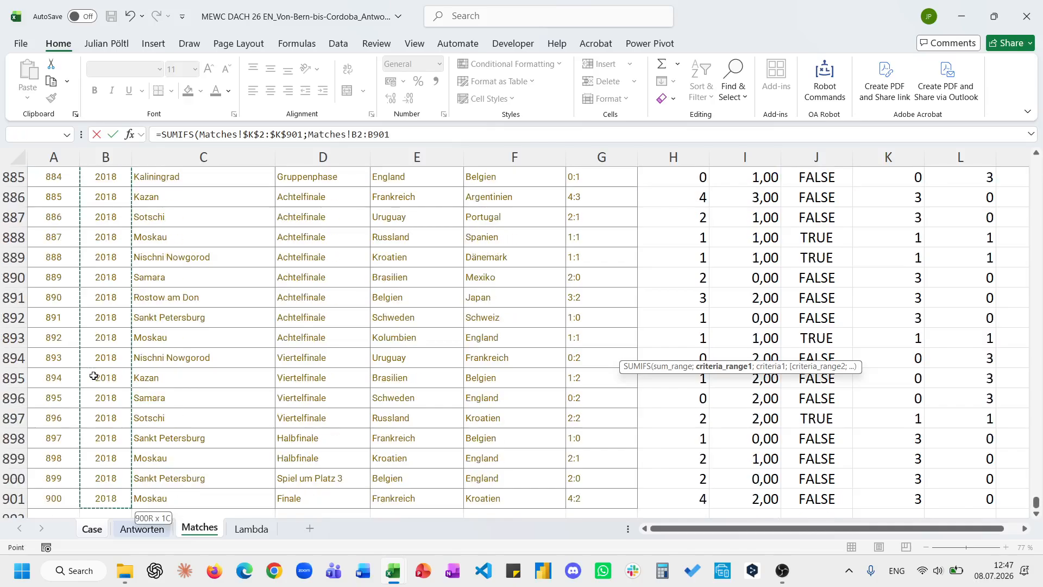
pyautogui.press('F4')
pyautogui.write(';')
pyautogui.click(93, 528)
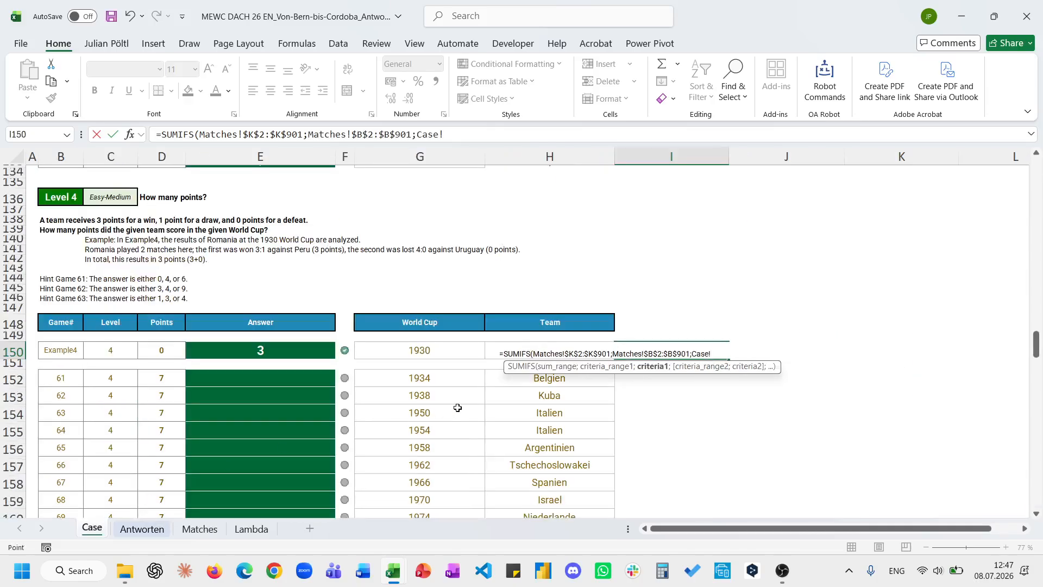
pyautogui.click(435, 356)
pyautogui.write(';')
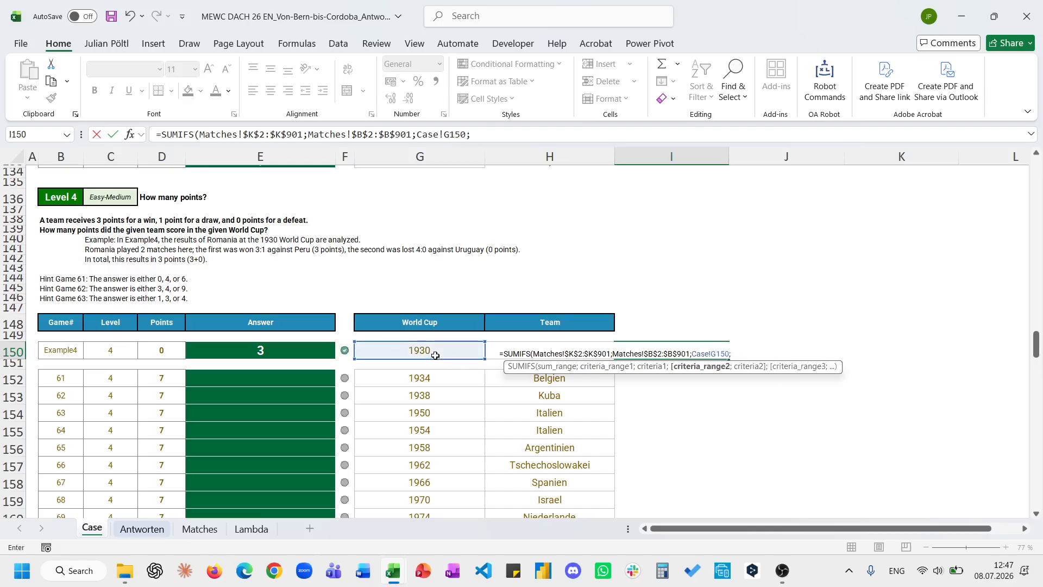
# Step: Add the Team 1 criterion, matching Matches!$E$2:$E$901 with Case!H150, and close the first SUMIFS
pyautogui.click(202, 528)
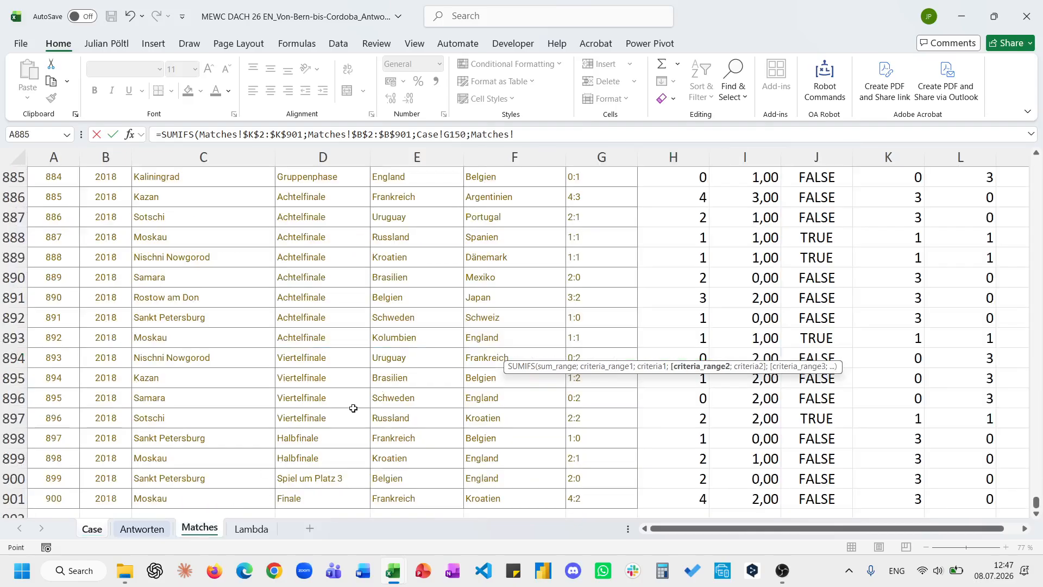
pyautogui.click(409, 360)
pyautogui.hotkey('ctrl', 'Up')
pyautogui.press('Down')
pyautogui.hotkey('ctrl', 'shift', 'Down')
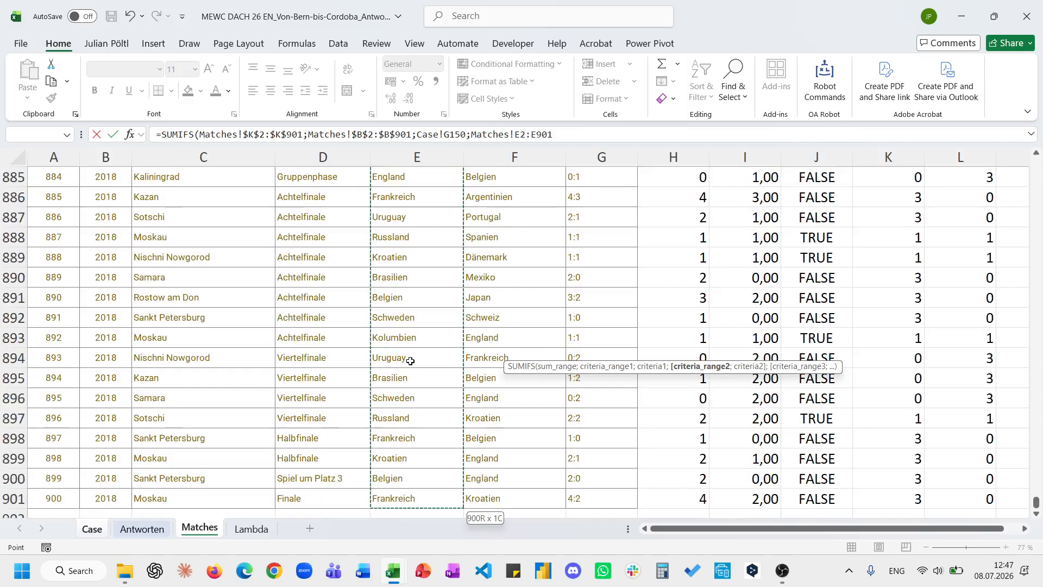
pyautogui.press('F4')
pyautogui.write(';')
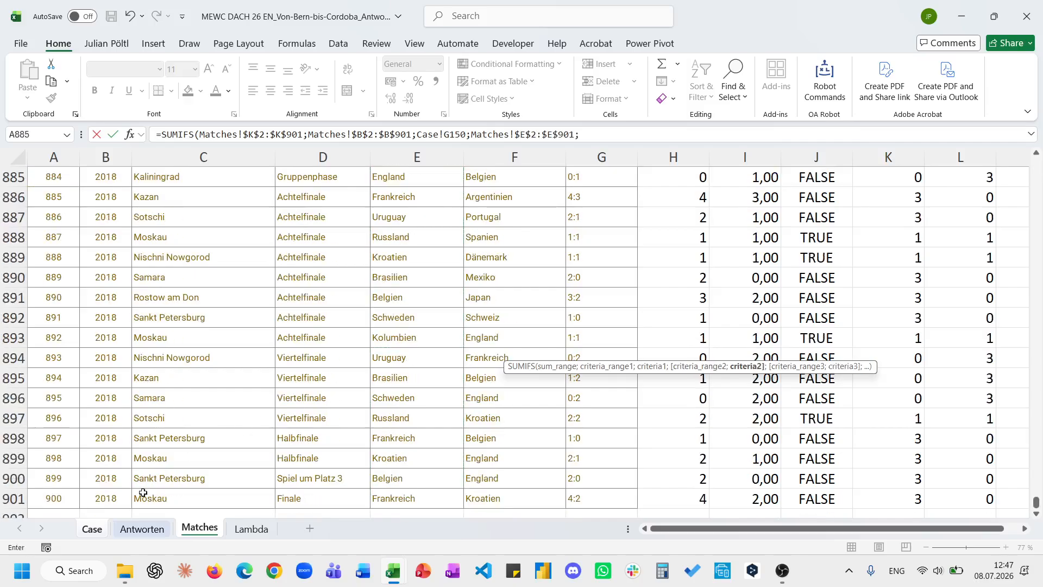
pyautogui.click(92, 529)
pyautogui.click(497, 364)
pyautogui.press('Up')
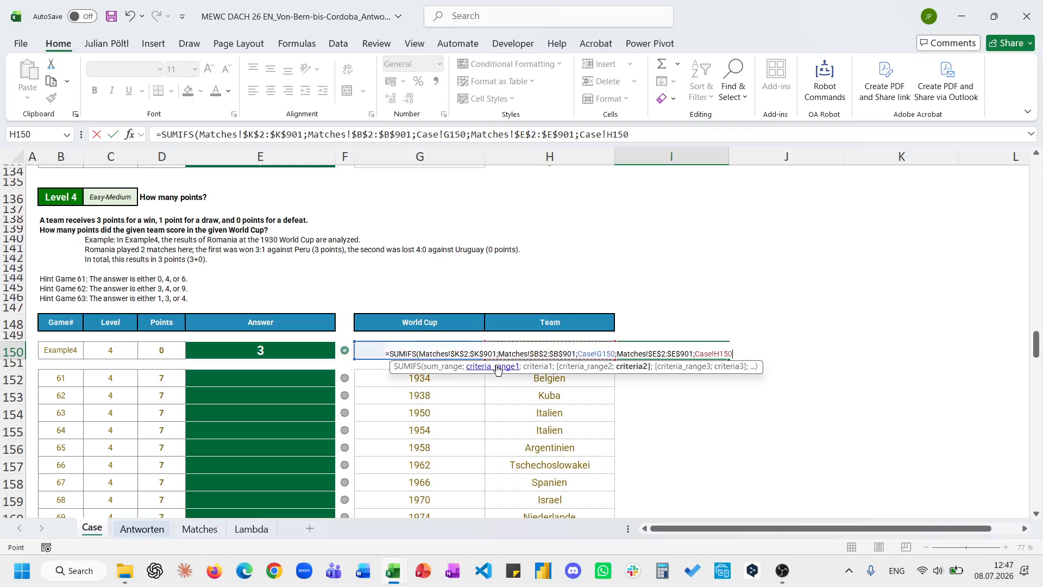
pyautogui.write(')')
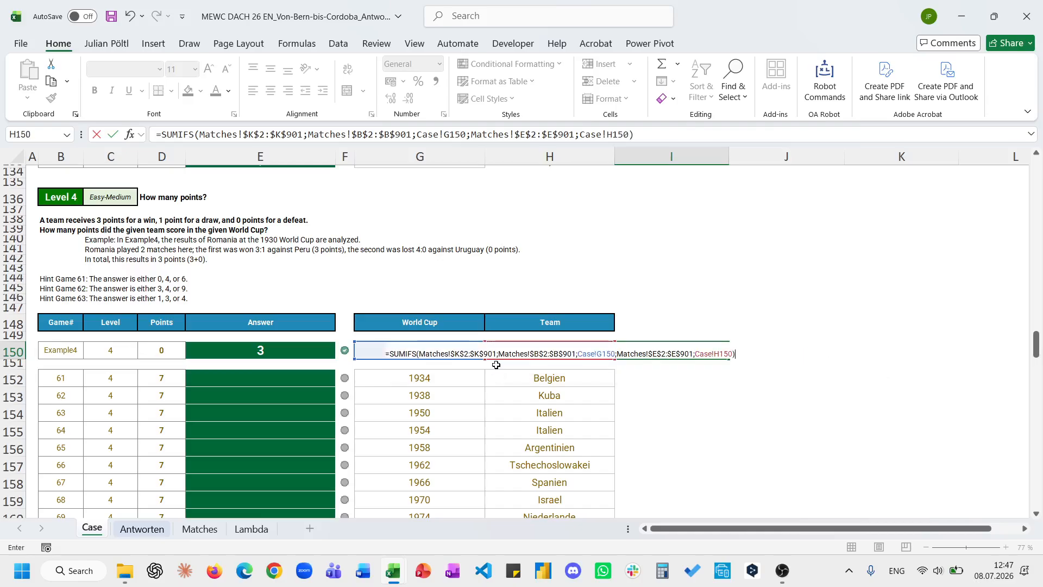
# Step: Add a second SUMIFS to the formula with Team 2's points, Matches!$L$2:$L$901, as the sum range
pyautogui.write('+SUMIFS(')
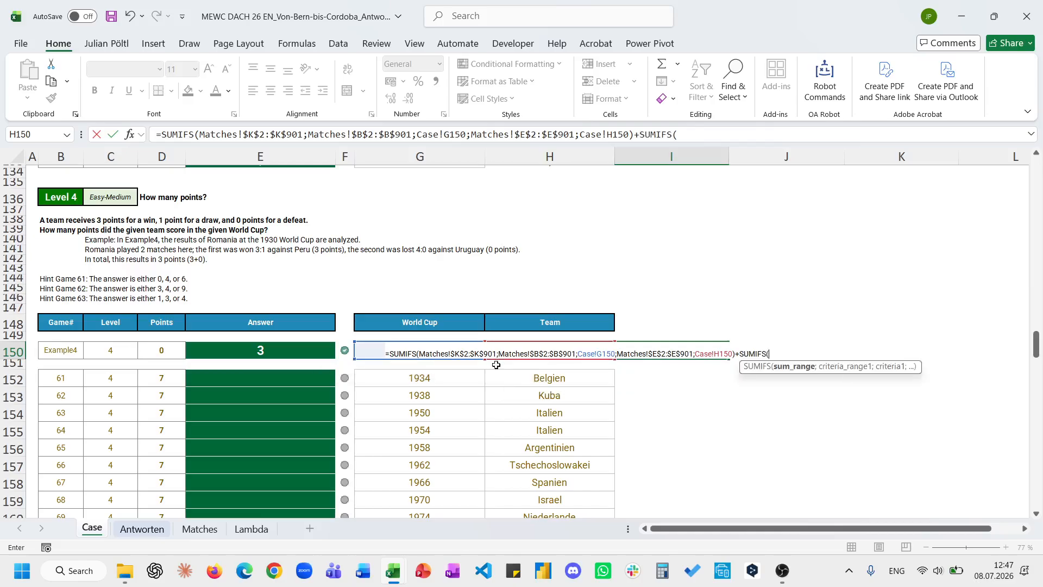
pyautogui.click(200, 528)
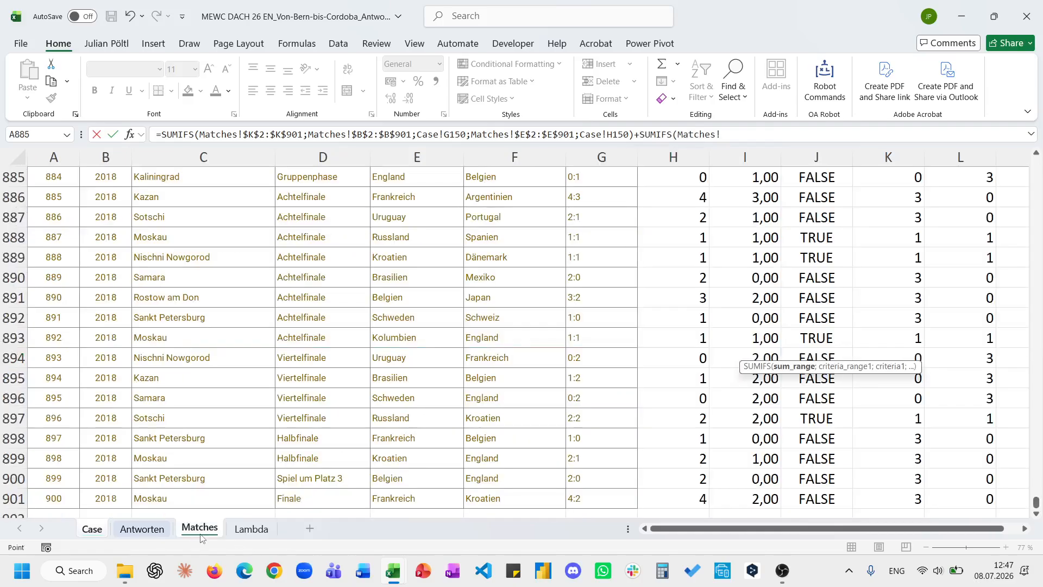
pyautogui.click(987, 281)
pyautogui.hotkey('ctrl', 'Up')
pyautogui.press('Down')
pyautogui.hotkey('ctrl', 'shift', 'Down')
pyautogui.press('F4')
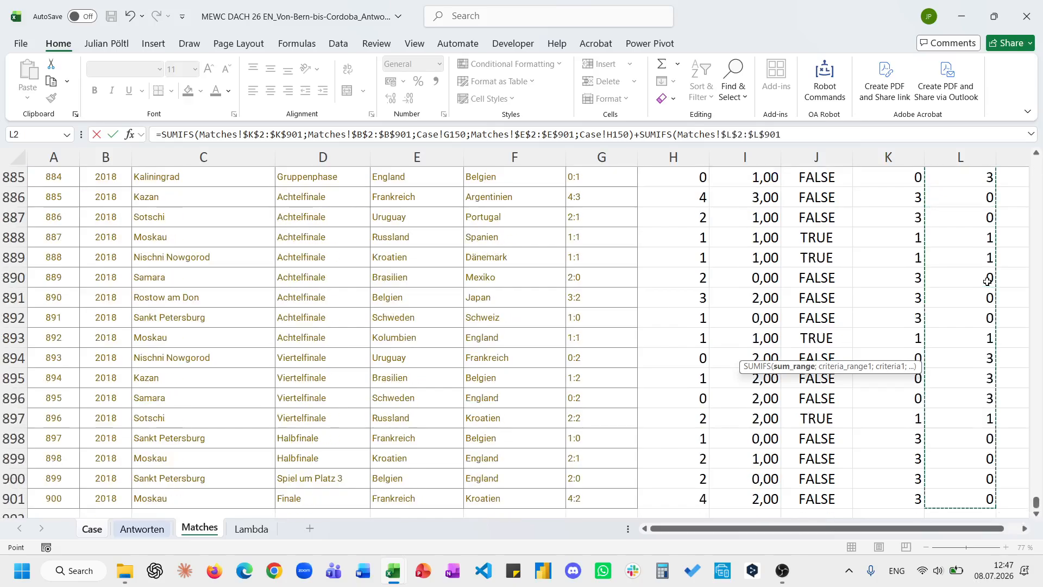
pyautogui.write(';')
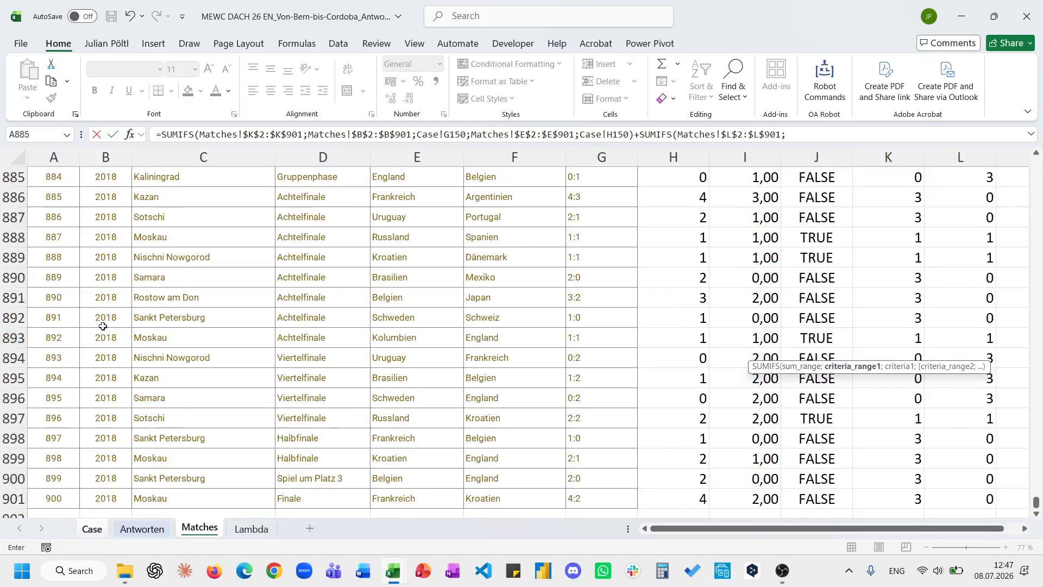
# Step: Give the second SUMIFS its year criterion, matching Matches!$B$2:$B$901 with Case!G150
pyautogui.click(119, 322)
pyautogui.hotkey('ctrl', 'Up')
pyautogui.press('Down')
pyautogui.hotkey('ctrl', 'shift', 'Down')
pyautogui.press('F4')
pyautogui.write(';')
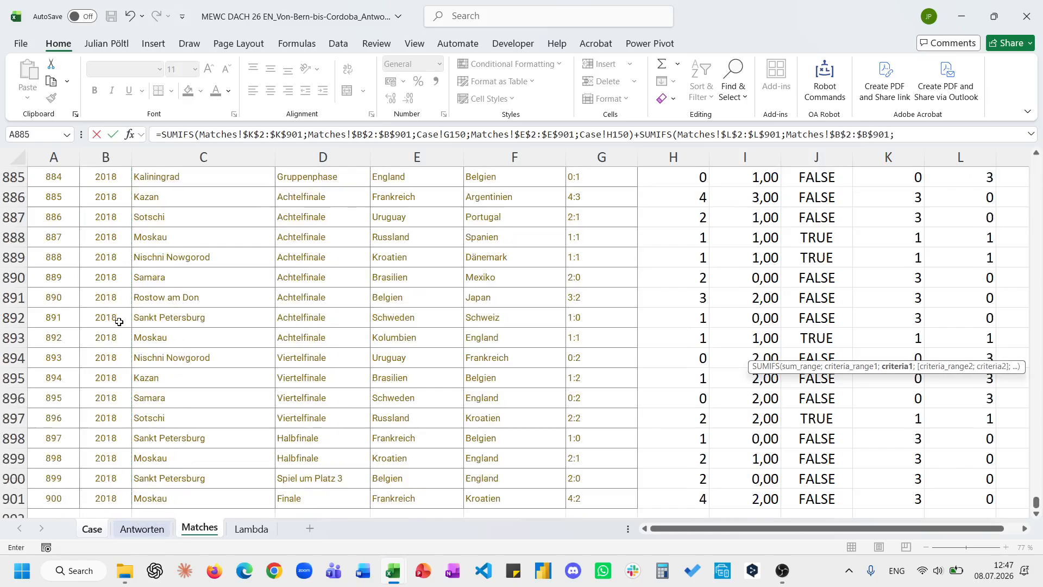
pyautogui.click(97, 526)
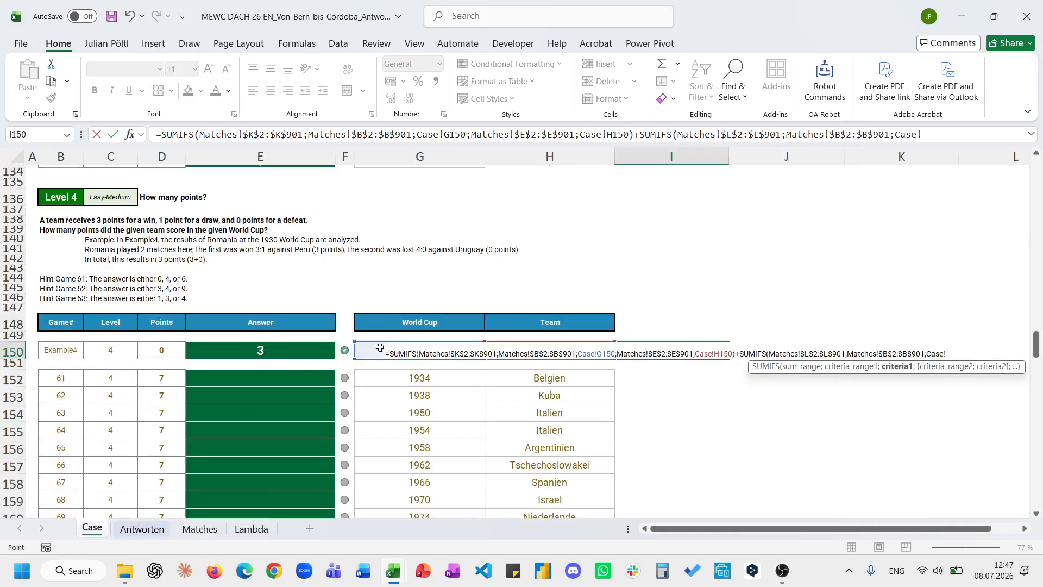
pyautogui.click(371, 354)
pyautogui.write(';')
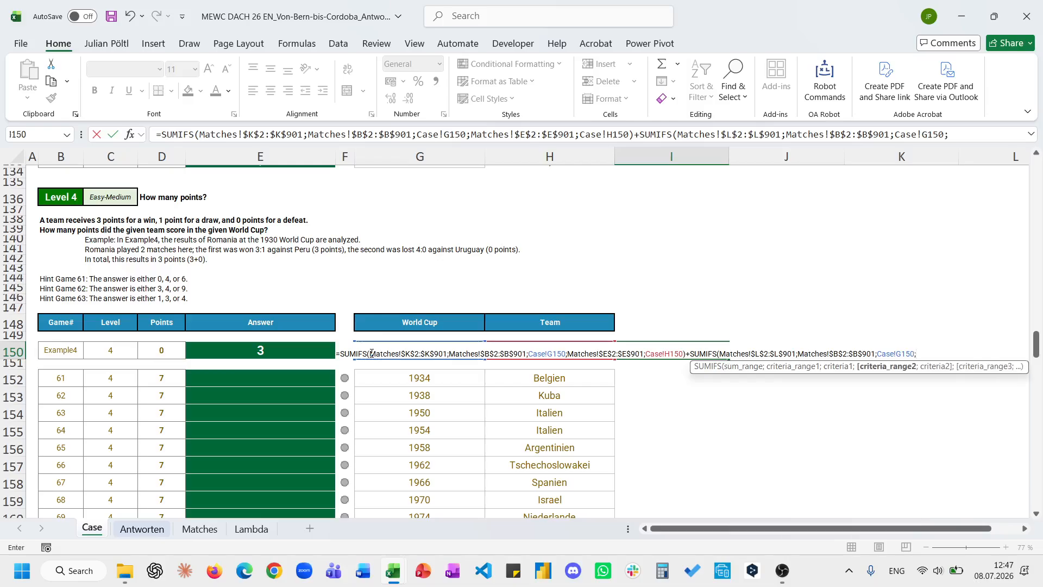
# Step: Add the Team 2 criterion, matching Matches!$F$2:$F$901 with Case!H150, and complete the formula in I150
pyautogui.click(200, 528)
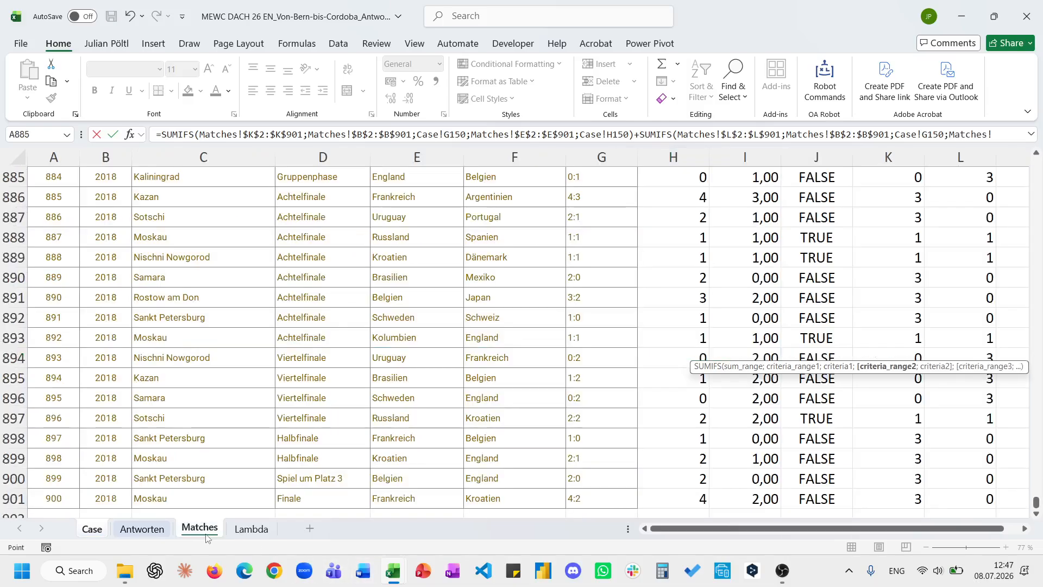
pyautogui.click(505, 405)
pyautogui.hotkey('ctrl', 'Up')
pyautogui.press('Down')
pyautogui.hotkey('ctrl', 'shift', 'Down')
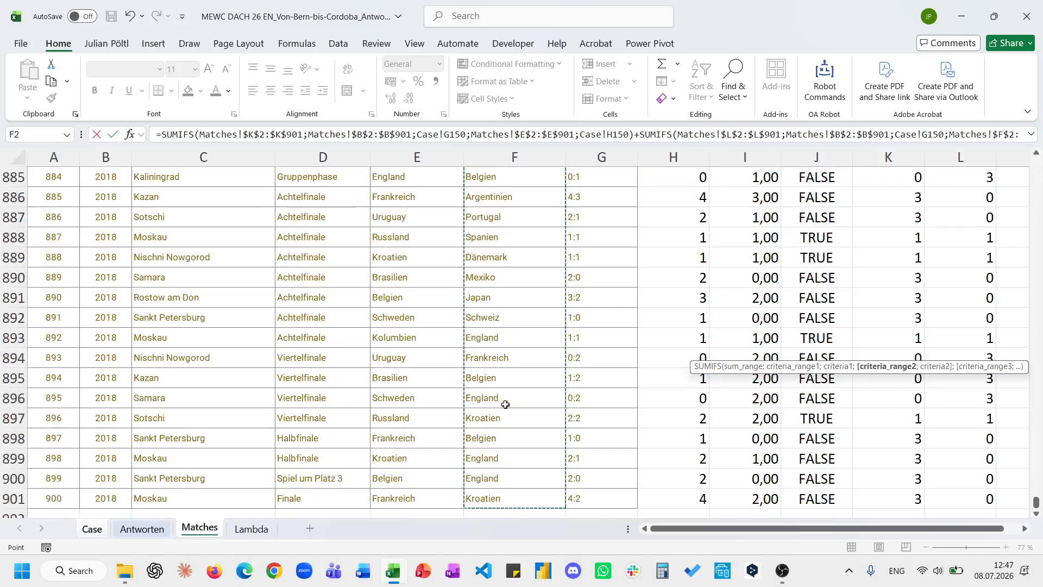
pyautogui.press('F4')
pyautogui.write(';')
pyautogui.click(103, 529)
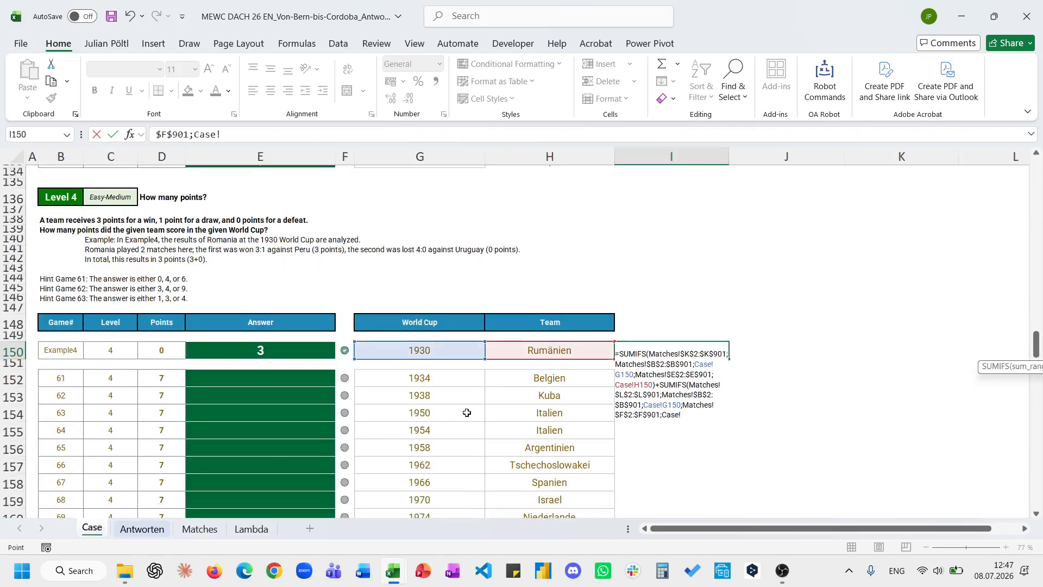
pyautogui.click(526, 348)
pyautogui.press('Return')
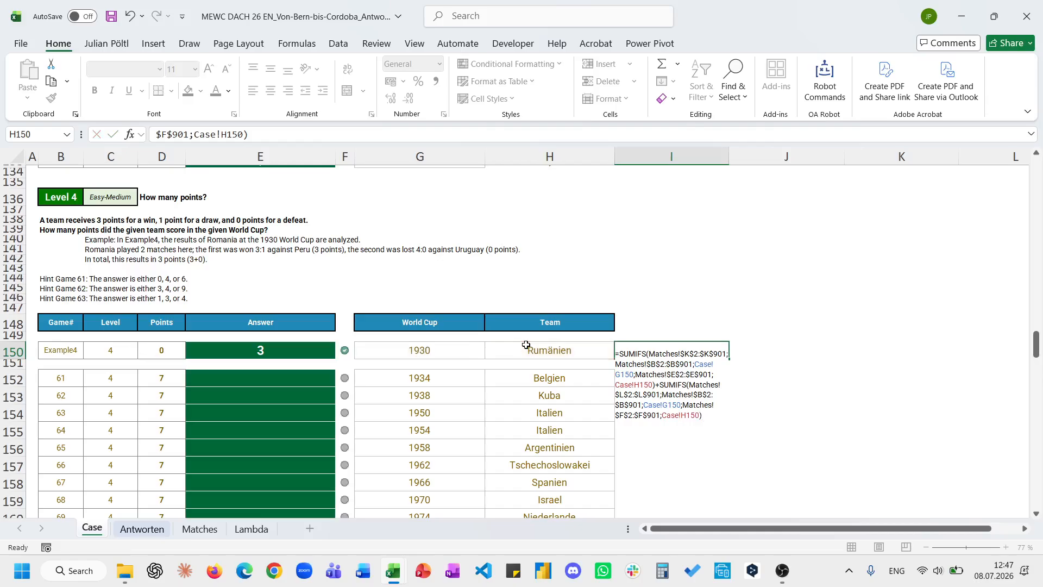
# Step: Copy the points formula from I150 to I152 and fill it down through I171
pyautogui.press('Up')
pyautogui.hotkey('ctrl', 'c')
pyautogui.press('Down')
pyautogui.press('Down')
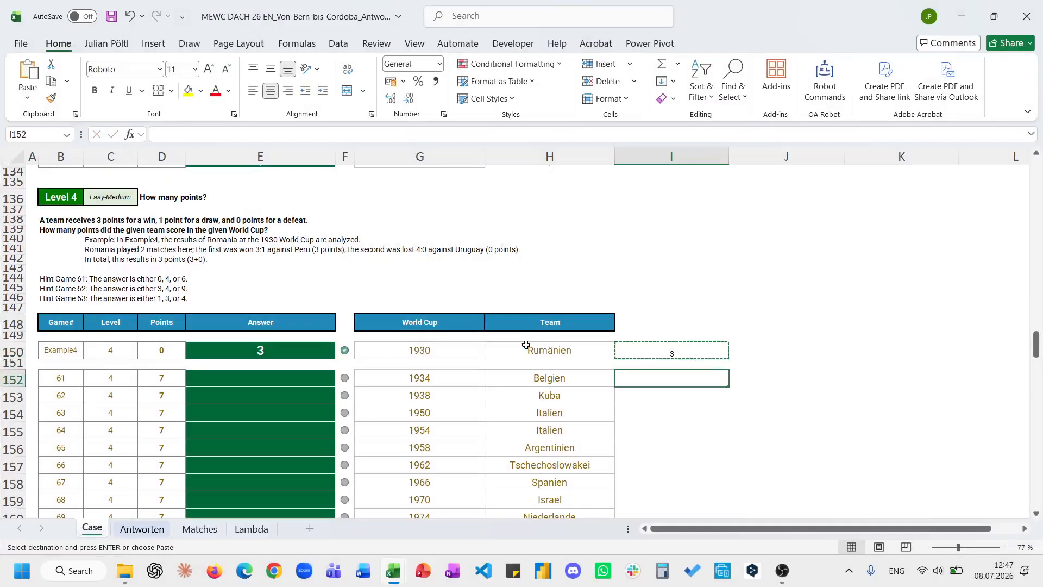
pyautogui.press('Escape')
pyautogui.click(675, 354)
pyautogui.hotkey('ctrl', 'c')
pyautogui.press('Down')
pyautogui.press('Down')
pyautogui.hotkey('ctrl', 'v')
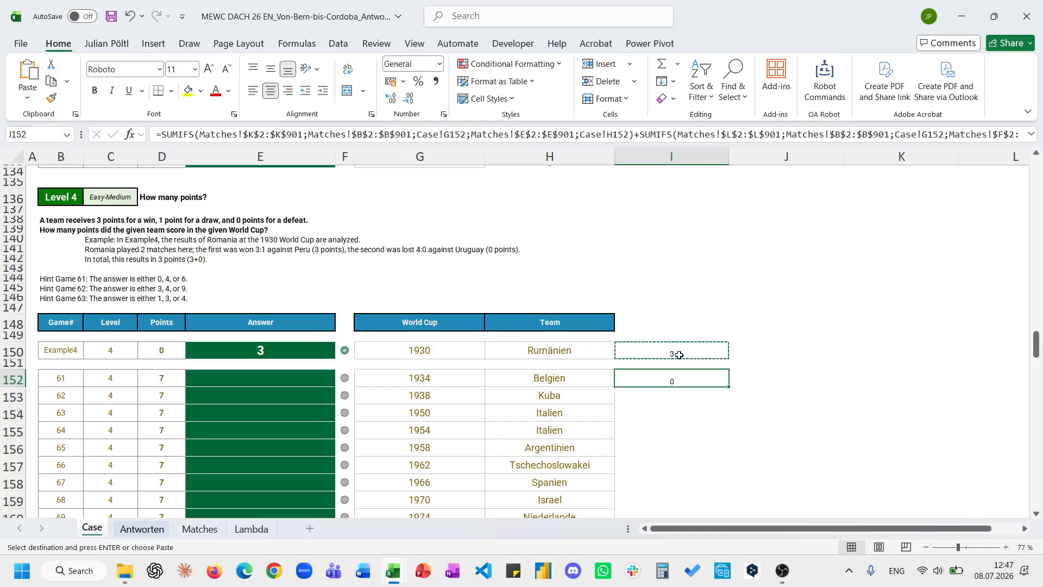
pyautogui.press('Escape')
pyautogui.doubleClick(730, 388)
# Step: Fill the Level 4 answers from E152 down with the formula =I152:I171
pyautogui.scroll(-4, 731, 388)
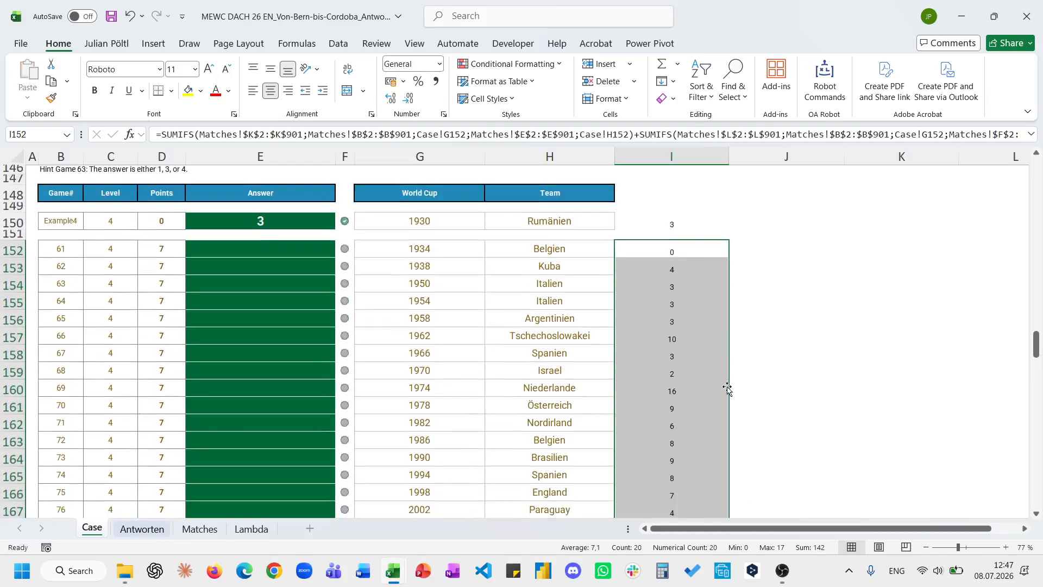
pyautogui.click(320, 246)
pyautogui.write('=')
pyautogui.press('Right')
pyautogui.press('Right')
pyautogui.press('Right')
pyautogui.press('Right')
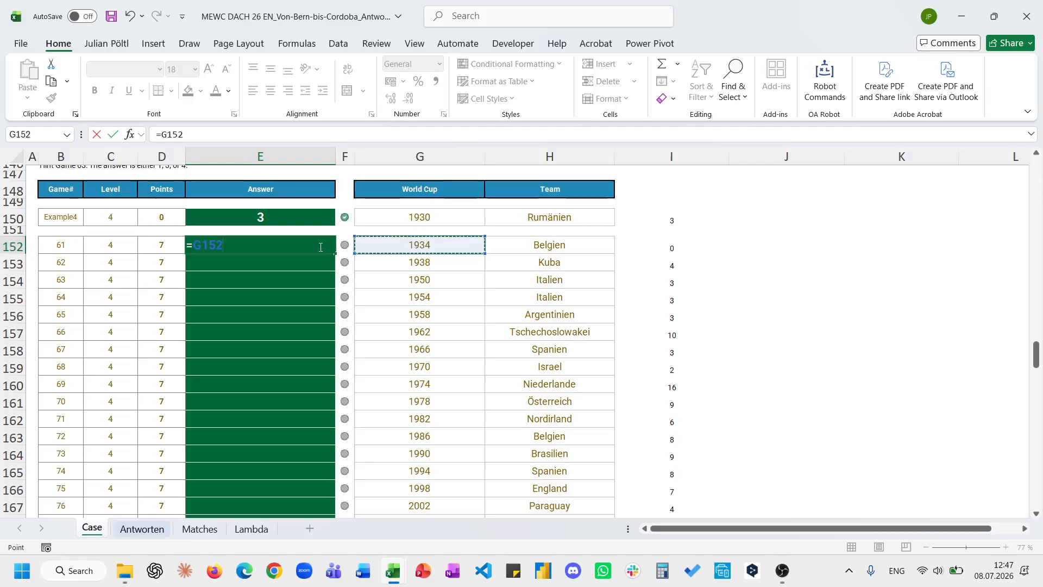
pyautogui.hotkey('ctrl', 'shift', 'Down')
pyautogui.hotkey('ctrl', 'Return')
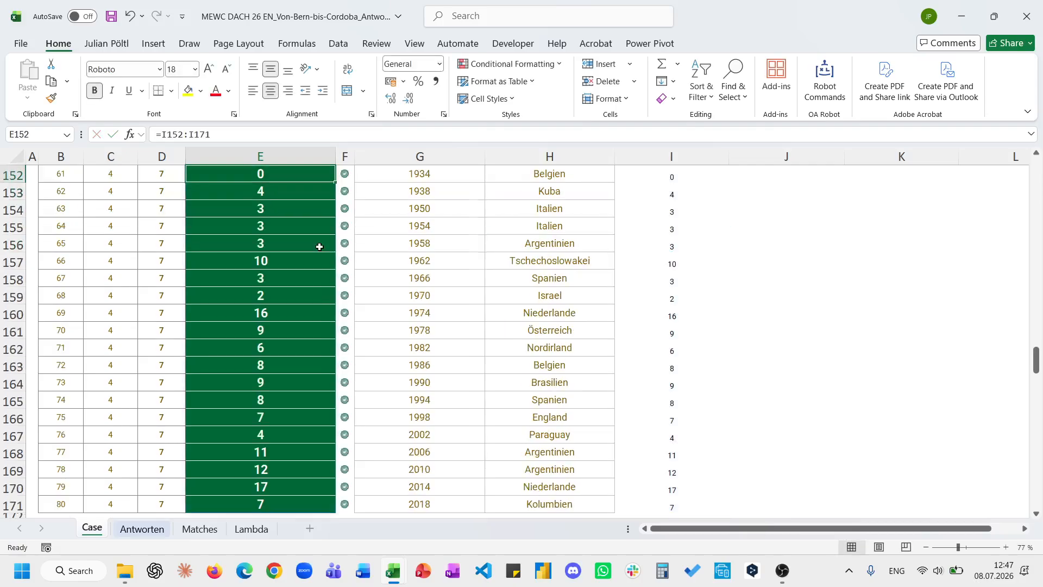
# Step: Review the Level 4 answers and read the Level 5 Expected Results task with its example
pyautogui.scroll(4, 320, 247)
pyautogui.scroll(-6, 320, 247)
pyautogui.scroll(-4, 319, 247)
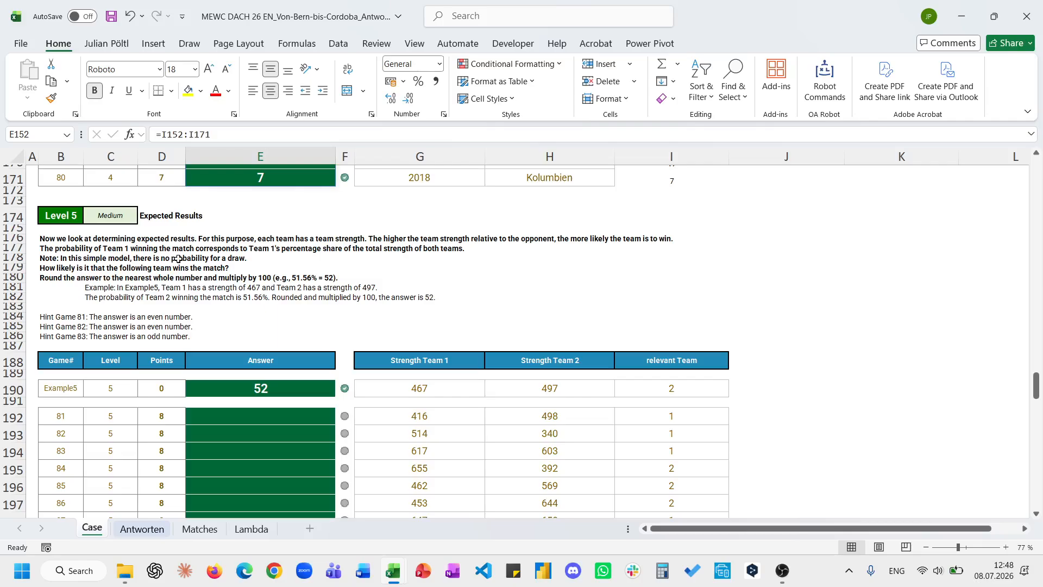
pyautogui.click(190, 288)
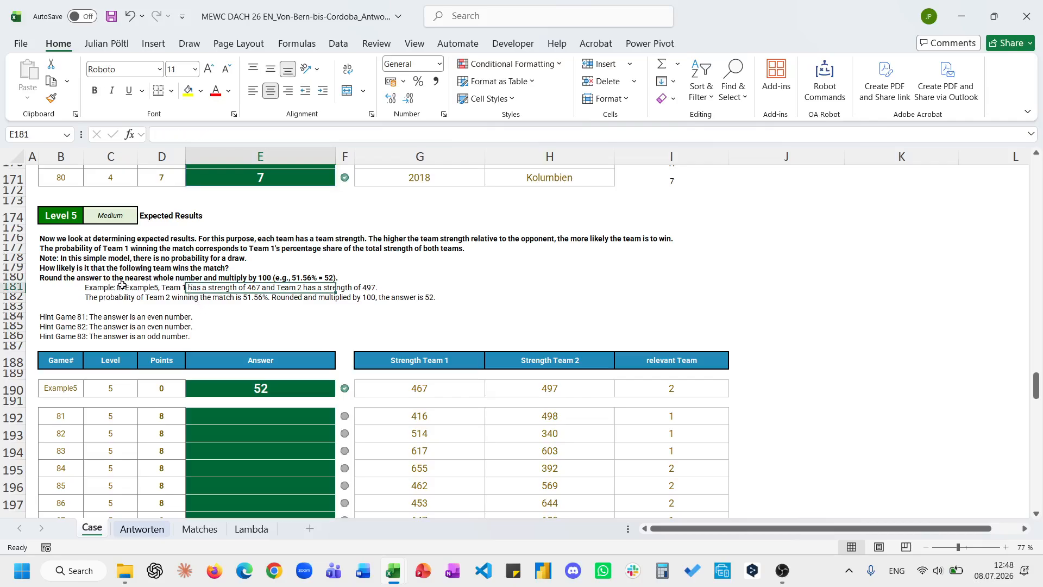
# Step: Enter =G190/H190 in J190 as the strength ratio of the two teams in the Level 5 example
pyautogui.click(106, 288)
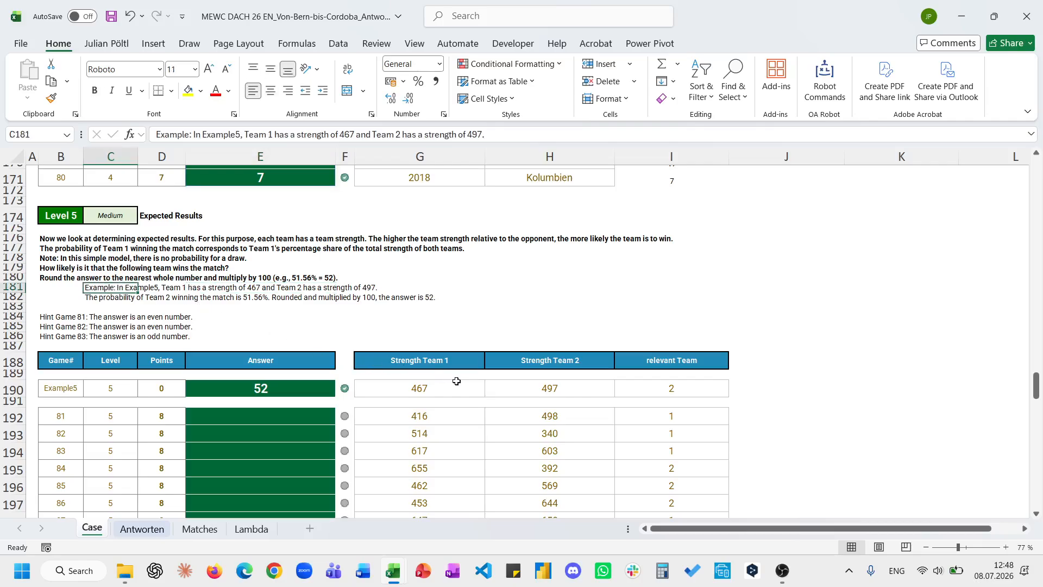
pyautogui.click(748, 392)
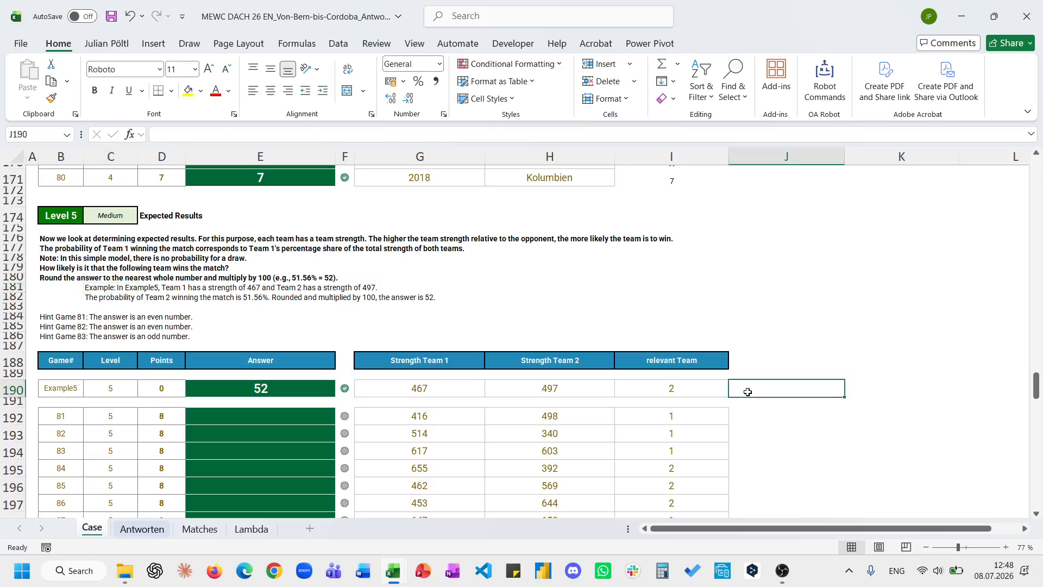
pyautogui.write('=')
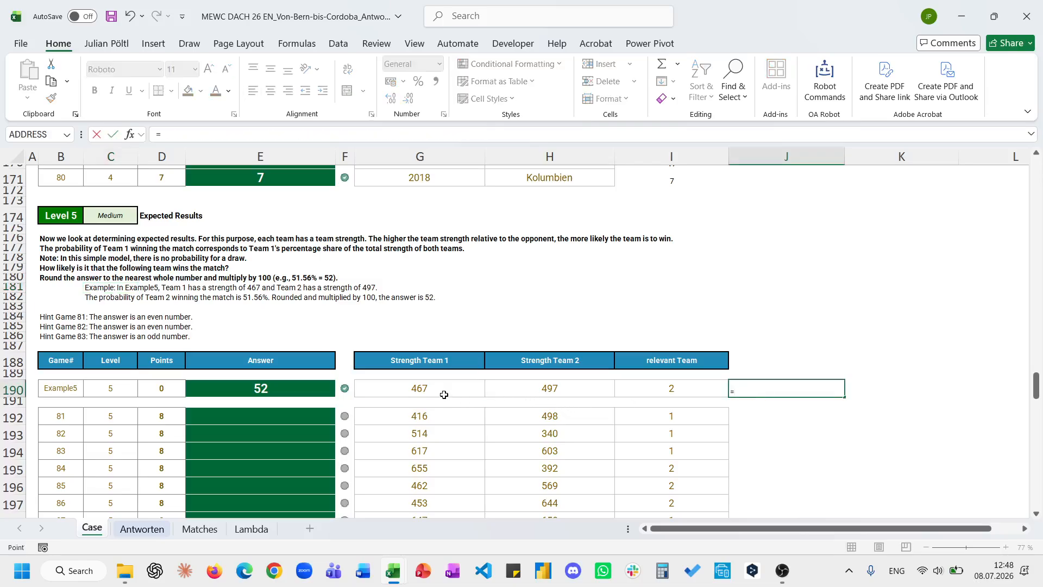
pyautogui.click(444, 395)
pyautogui.write('/')
pyautogui.click(516, 389)
pyautogui.hotkey('ctrl', 'Return')
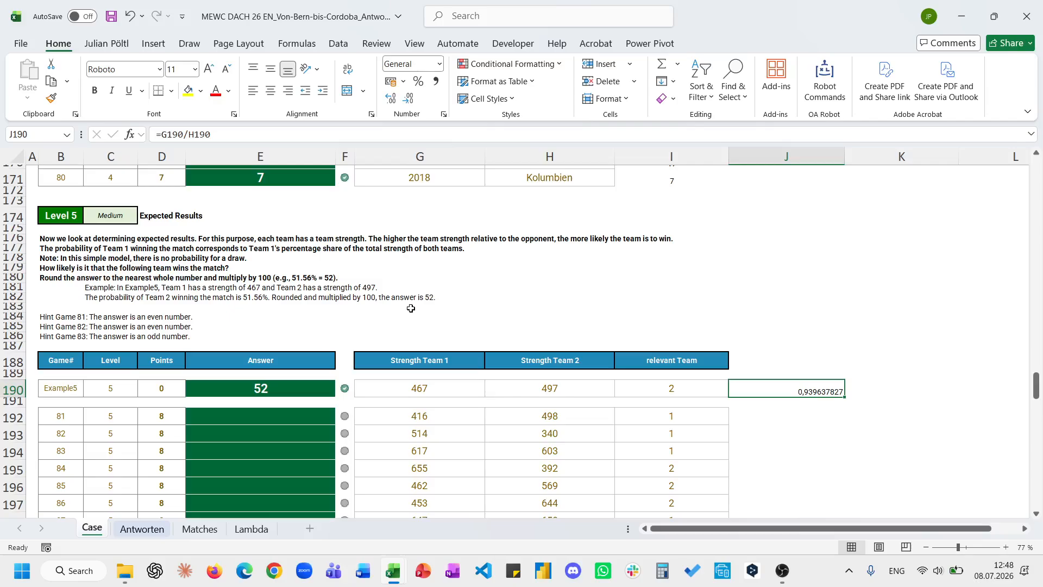
# Step: Change the J190 formula to =G190/(G190+H190) so it gives Team 1's share of the total strength
pyautogui.click(118, 288)
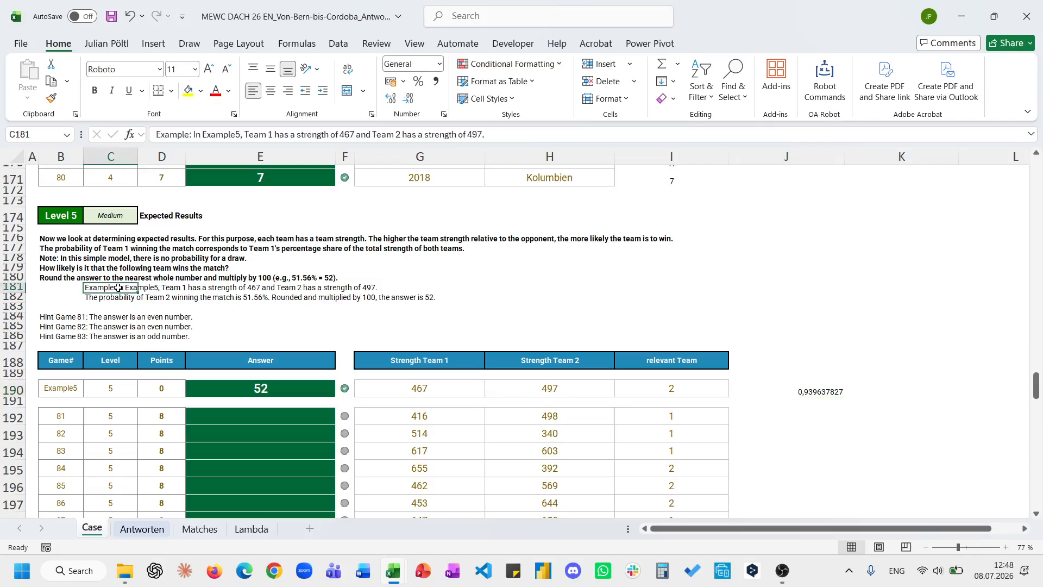
pyautogui.click(121, 297)
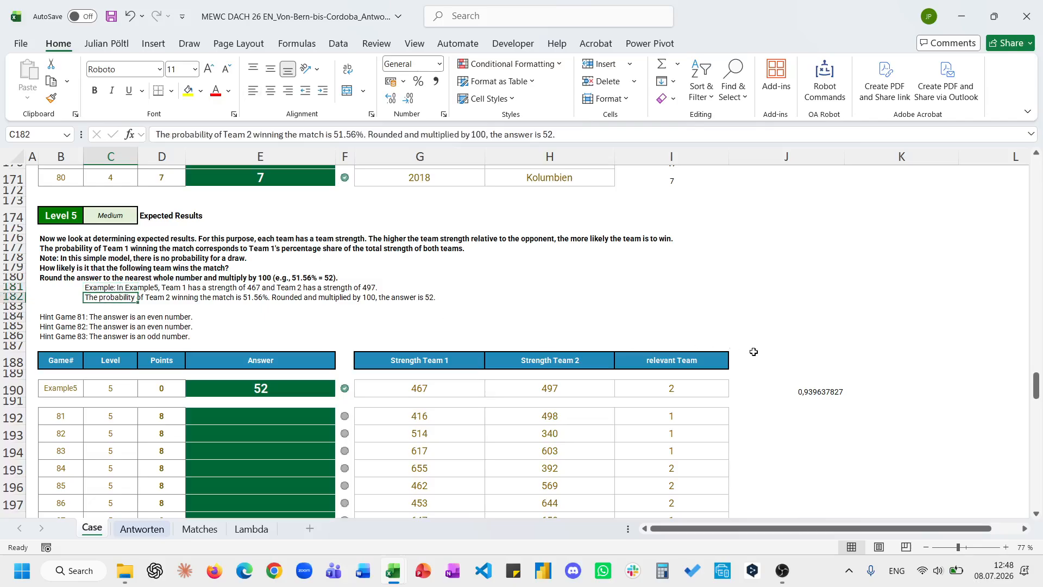
pyautogui.click(772, 379)
pyautogui.click(768, 389)
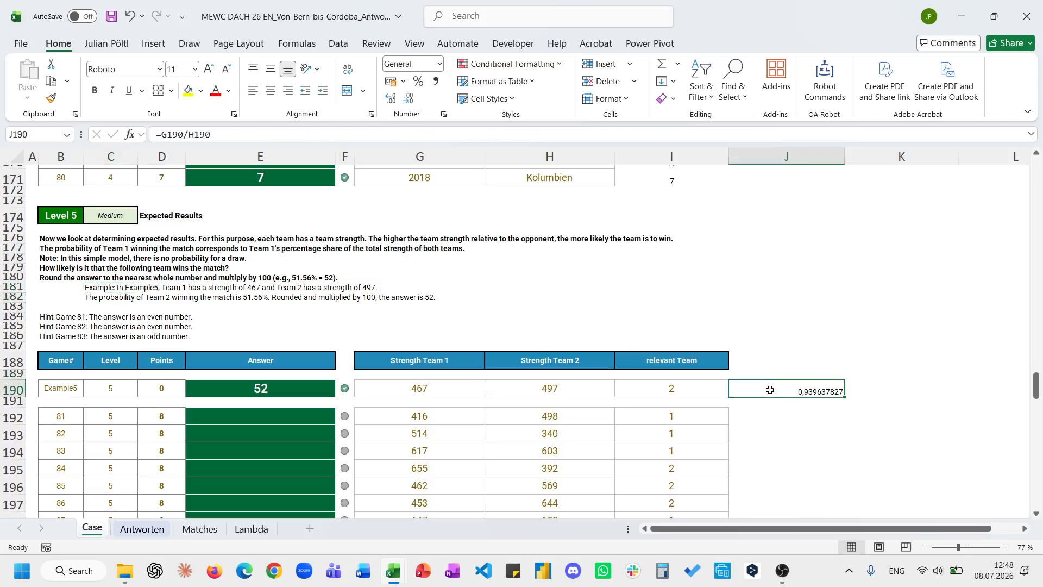
pyautogui.click(186, 136)
pyautogui.write('(')
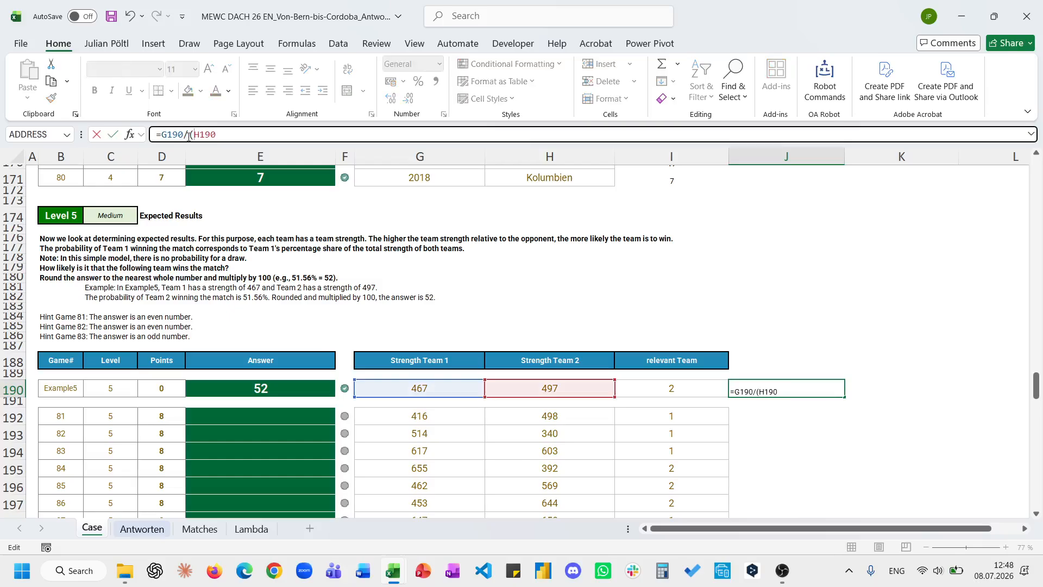
pyautogui.doubleClick(173, 135)
pyautogui.hotkey('ctrl', 'c')
pyautogui.click(195, 137)
pyautogui.hotkey('ctrl', 'v')
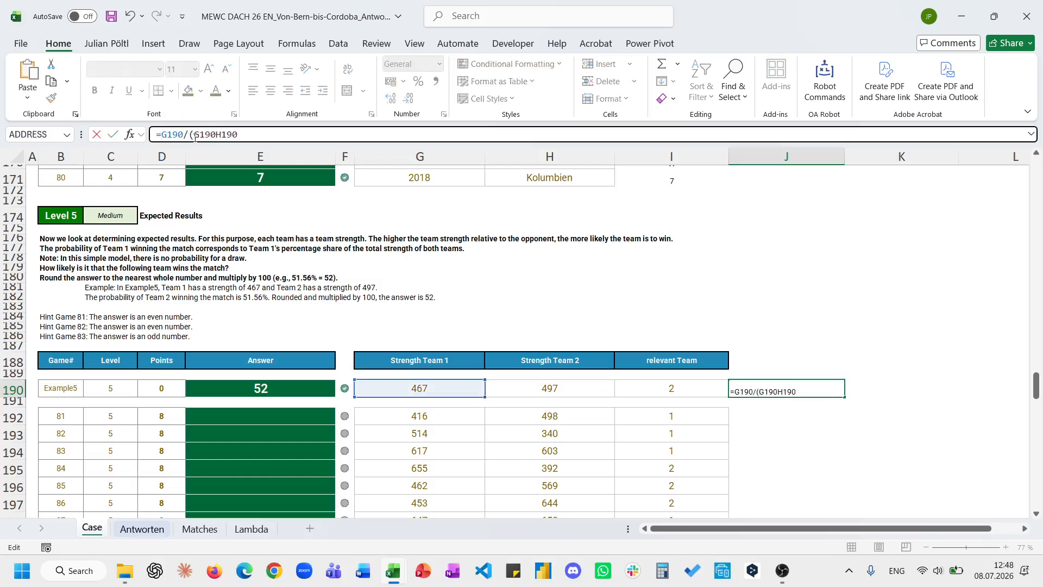
pyautogui.write('+')
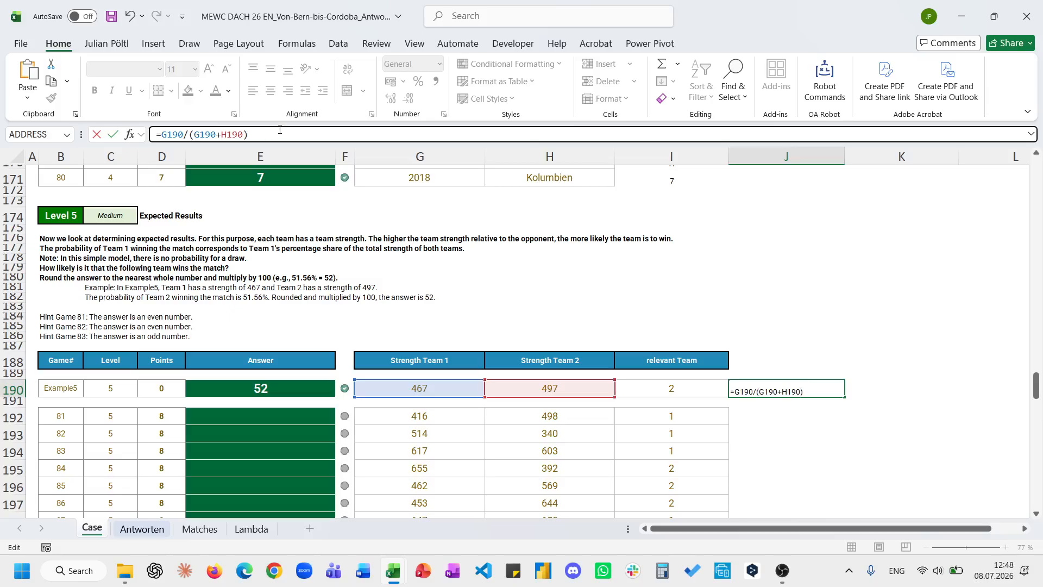
pyautogui.hotkey('ctrl', 'Return')
pyautogui.click(280, 133)
pyautogui.hotkey('ctrl', 'a')
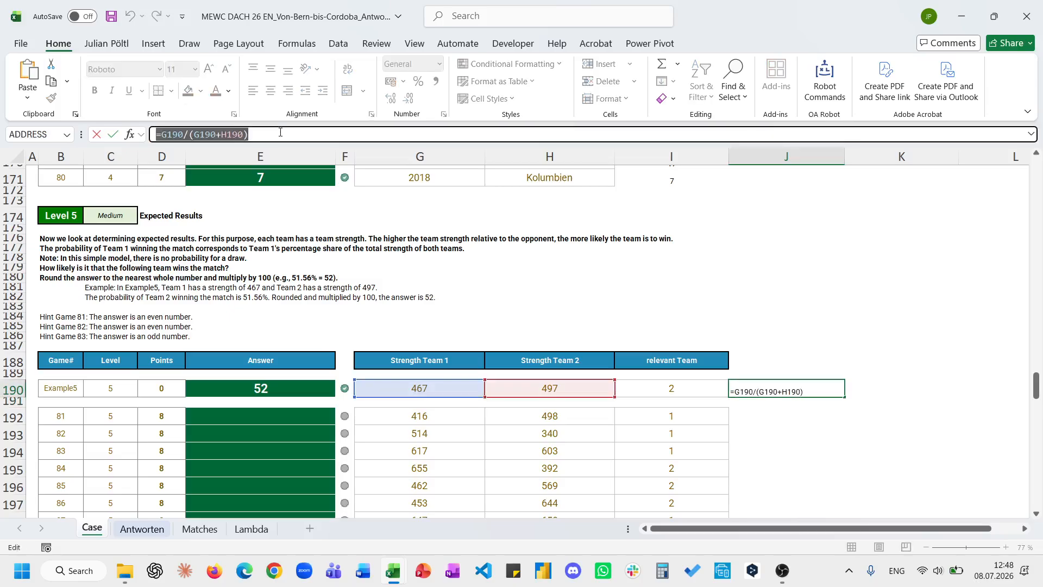
pyautogui.press('Escape')
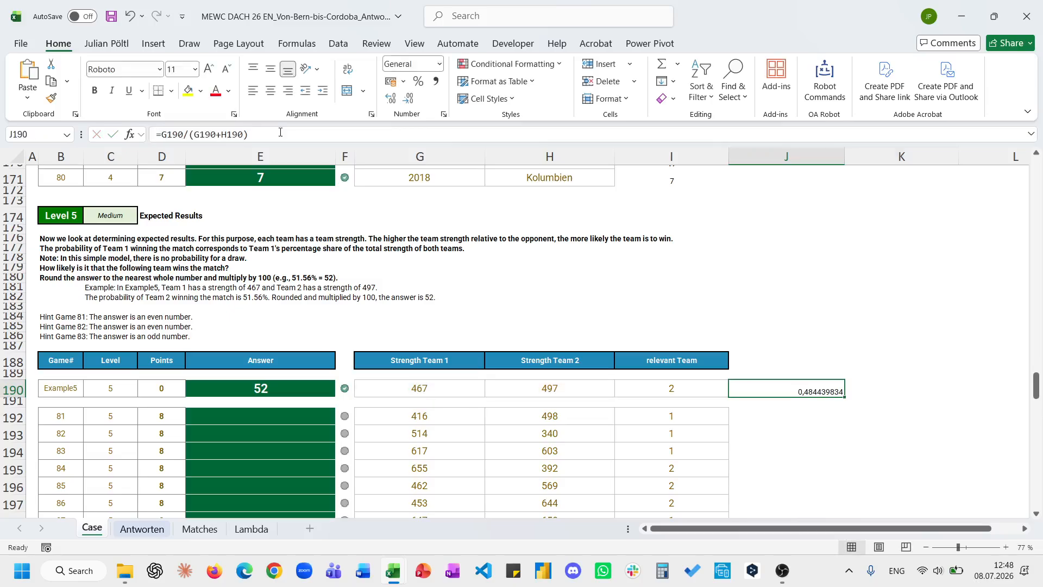
# Step: Calculate Team 2's win probability in K190 with =1-J190
pyautogui.press('Right')
pyautogui.write('=1-J190')
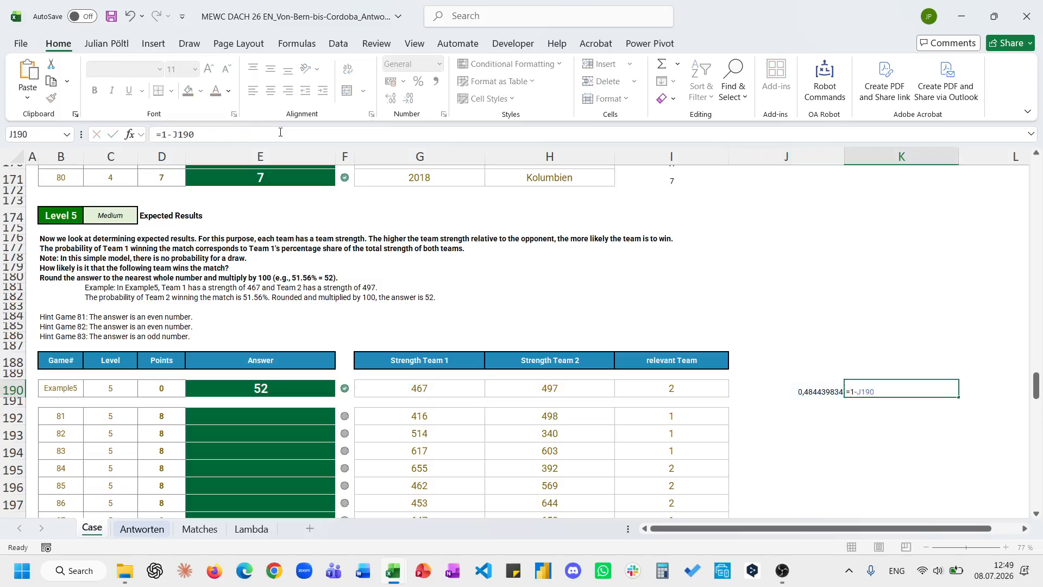
pyautogui.hotkey('ctrl', 'Return')
pyautogui.press('Left')
pyautogui.click(282, 389)
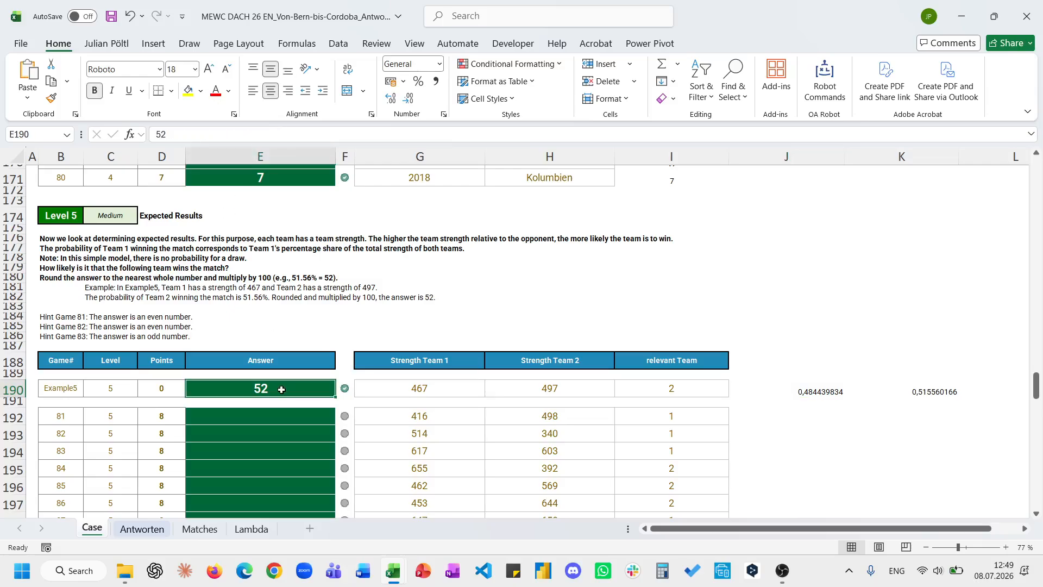
pyautogui.write('=ind')
pyautogui.press('Tab')
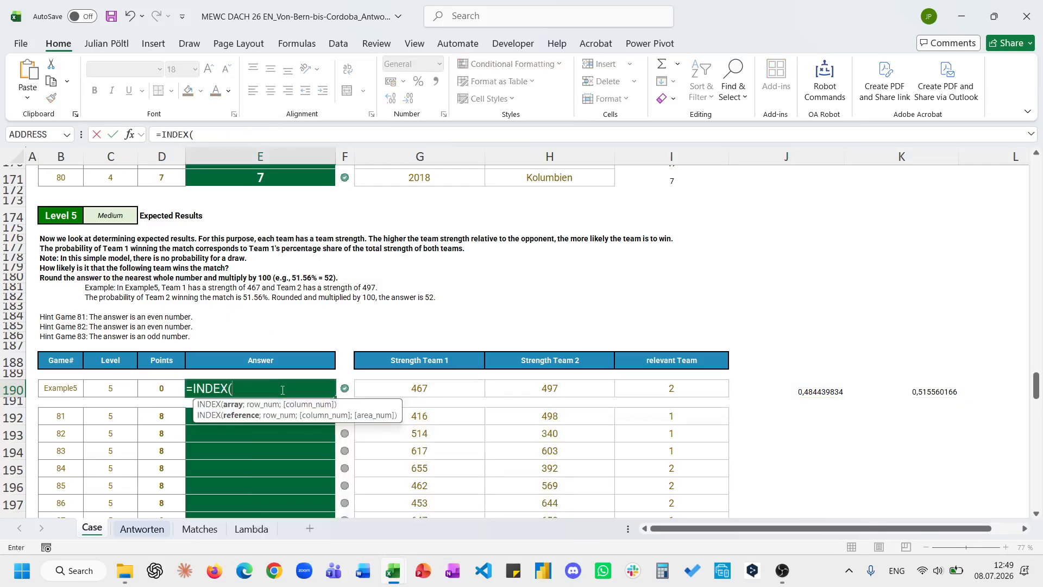
pyautogui.press('Escape')
# Step: Enter =ROUND(INDEX(J190:K190*100;I190);) in E190 to return the relevant team's rounded win probability
pyautogui.write('=roun')
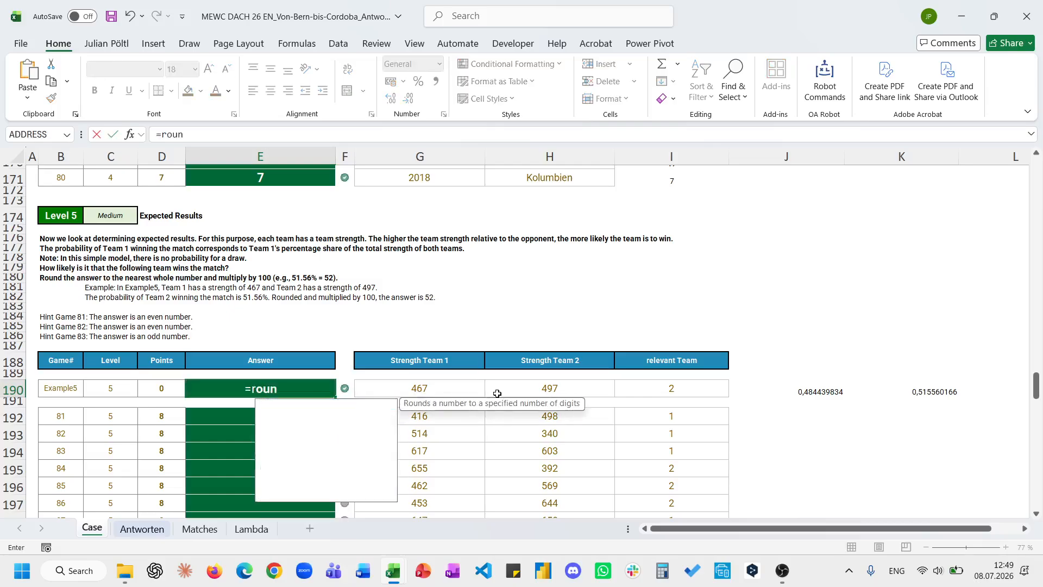
pyautogui.press('Tab')
pyautogui.write('ind')
pyautogui.press('Tab')
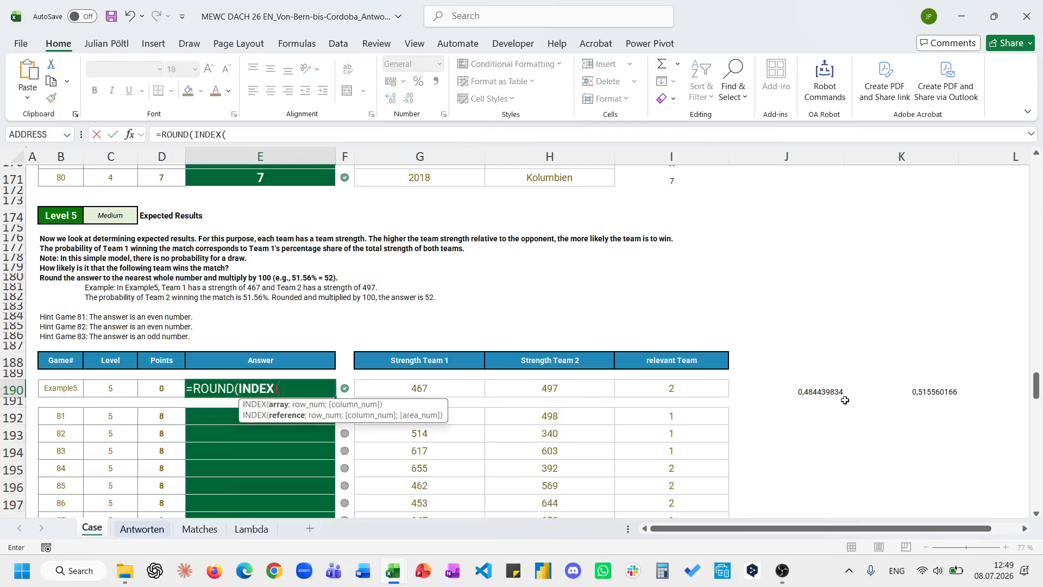
pyautogui.moveTo(843, 392); pyautogui.dragTo(898, 391)
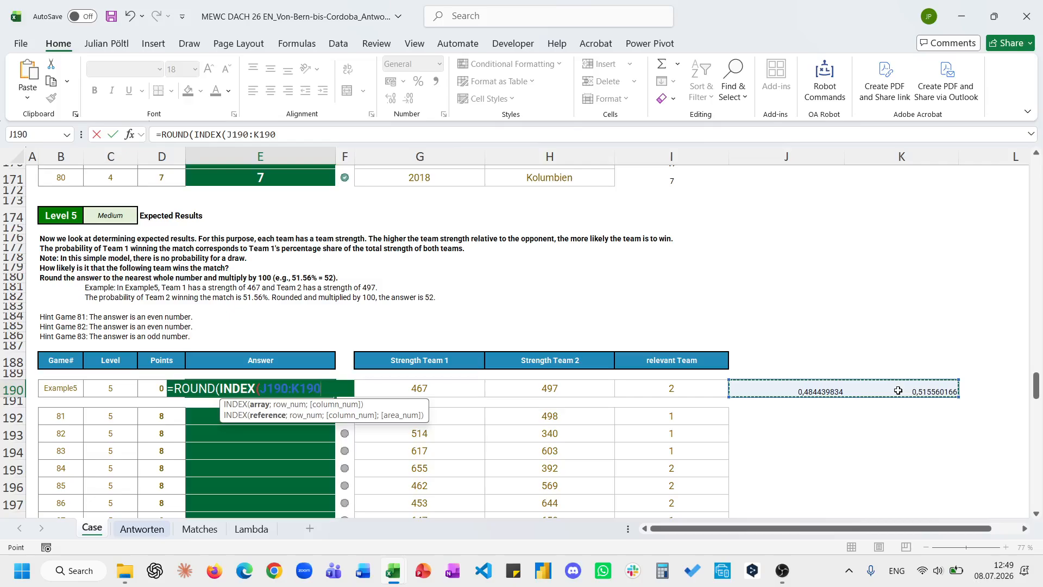
pyautogui.write('*100)')
pyautogui.press('BackSpace')
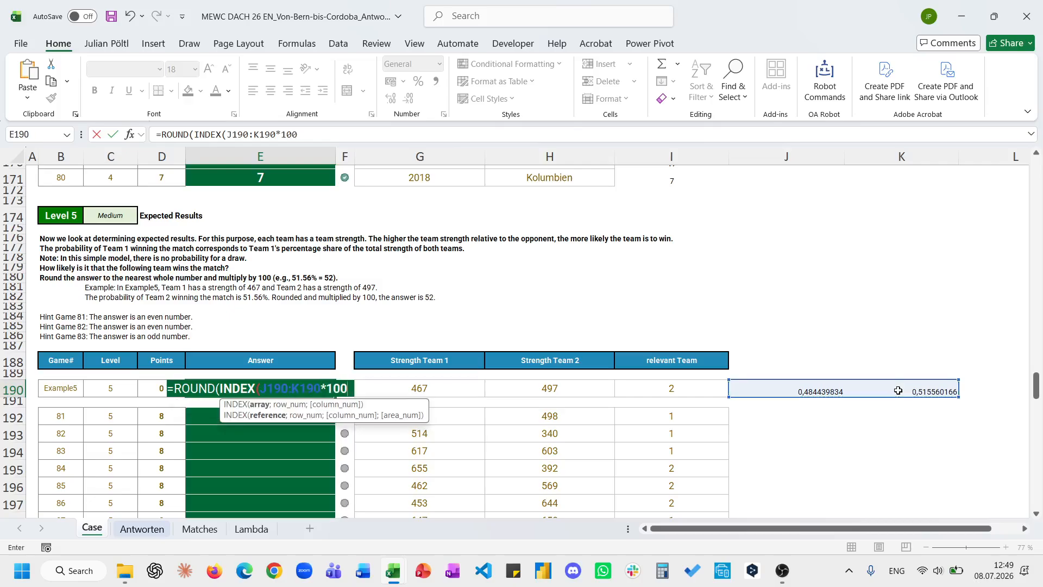
pyautogui.write(';')
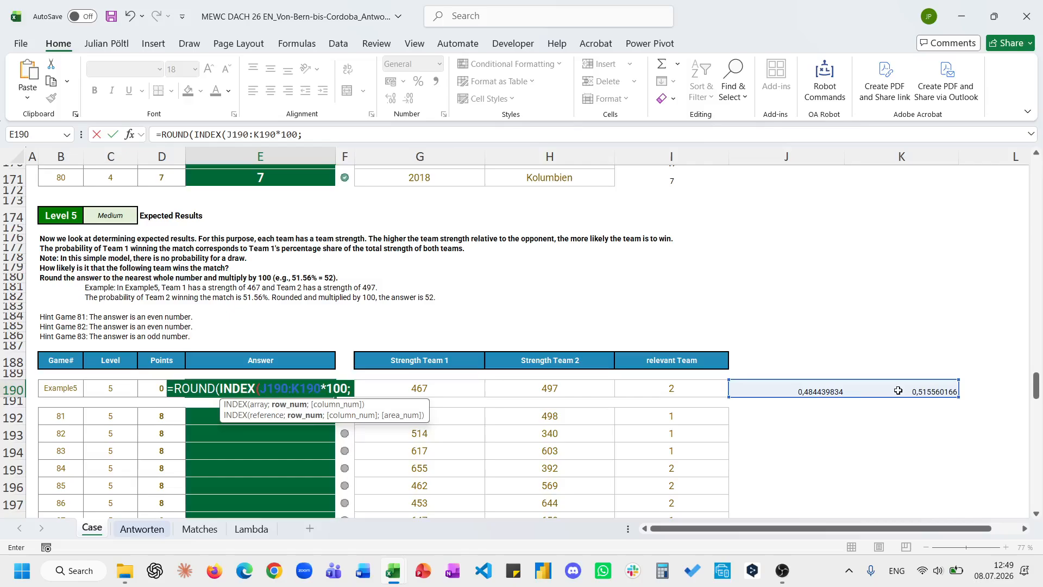
pyautogui.click(712, 389)
pyautogui.write('):)')
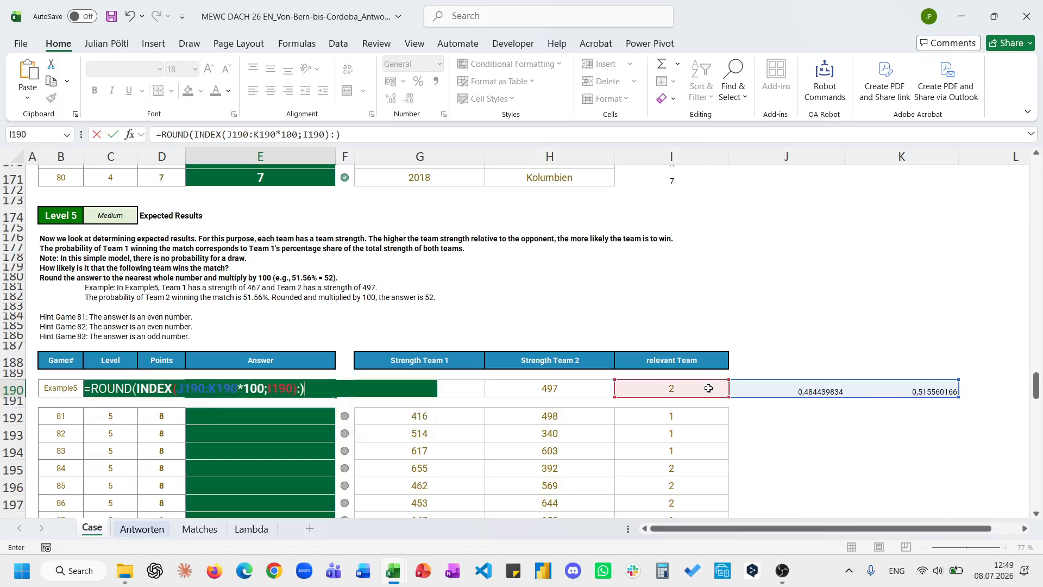
pyautogui.press('BackSpace')
pyautogui.press('BackSpace')
pyautogui.write(';)')
pyautogui.press('Return')
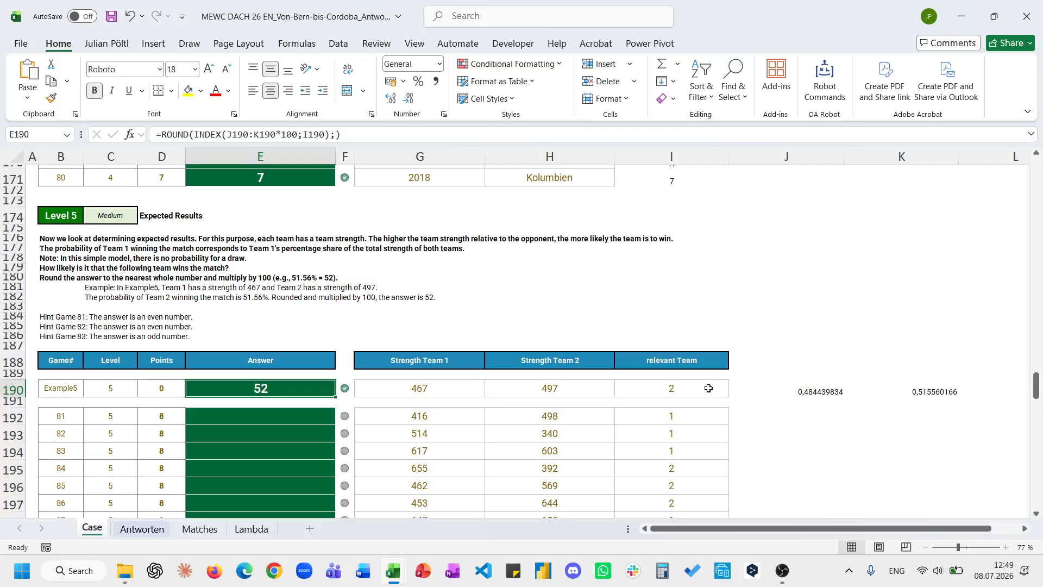
# Step: Copy the probability formulas from J190:K190 to J192:K192 and fill them down through row 211
pyautogui.moveTo(785, 390); pyautogui.dragTo(897, 391)
pyautogui.hotkey('ctrl', 'c')
pyautogui.click(810, 415)
pyautogui.hotkey('ctrl', 'v')
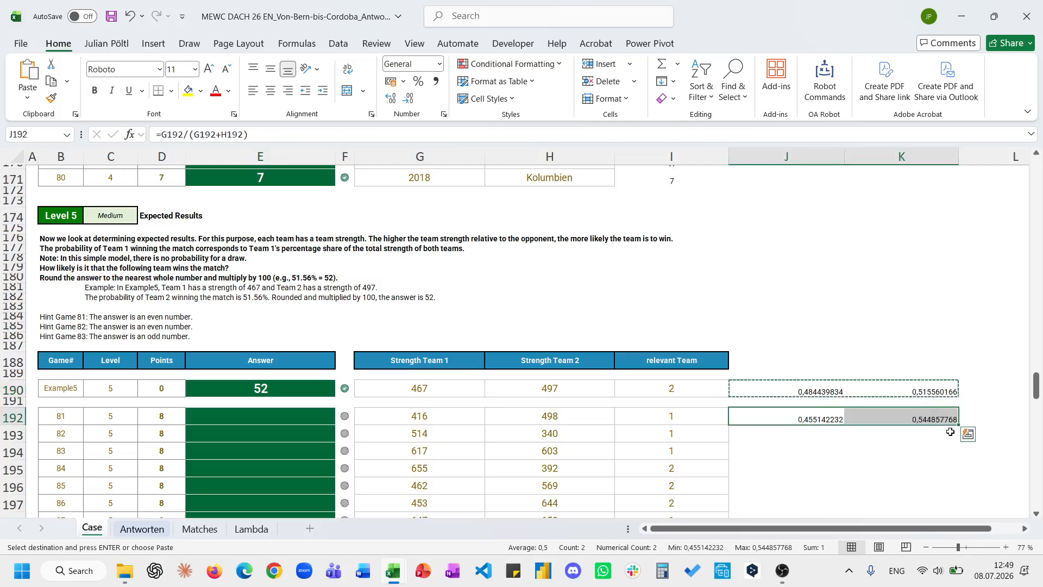
pyautogui.press('Escape')
pyautogui.doubleClick(959, 425)
# Step: Copy the answer formula from E190 to E192 and fill it down through E211
pyautogui.click(317, 395)
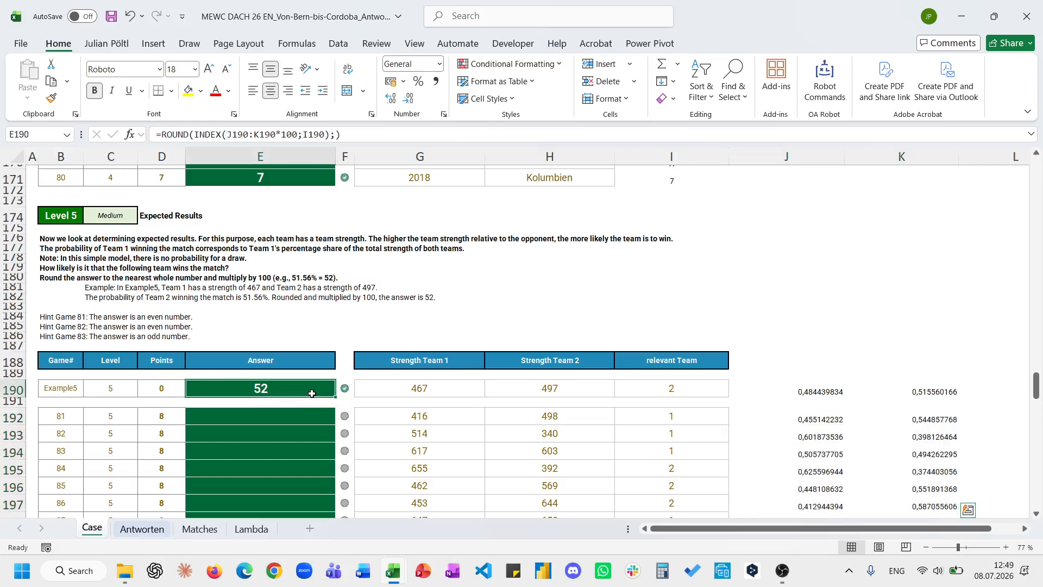
pyautogui.hotkey('ctrl', 'c')
pyautogui.click(318, 419)
pyautogui.hotkey('ctrl', 'v')
pyautogui.press('Escape')
pyautogui.doubleClick(336, 424)
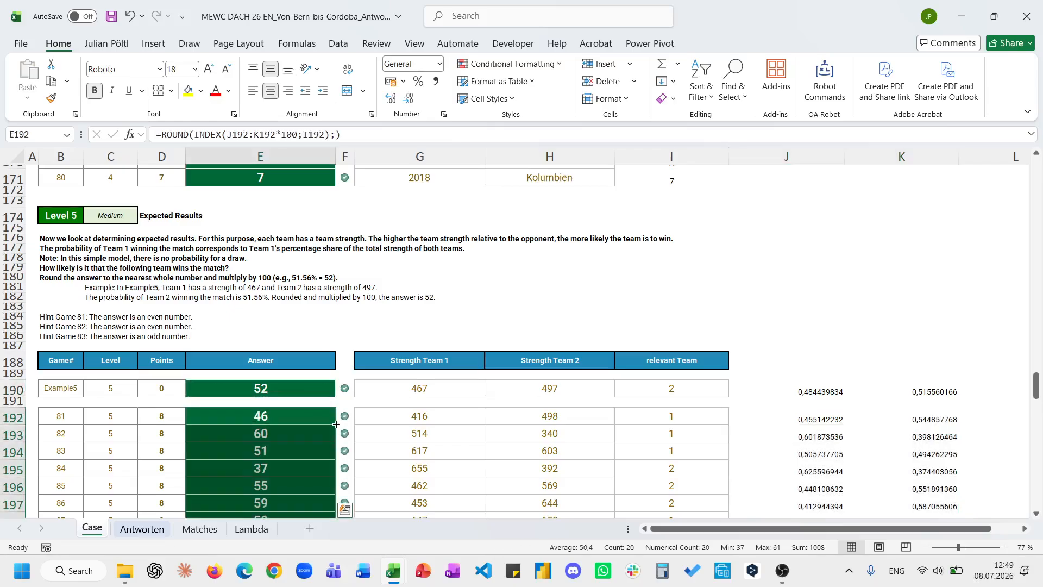
# Step: Copy the win probability formulas from J211:K211 to J230:K230 beside the Level 6 example
pyautogui.scroll(-7, 279, 399)
pyautogui.click(280, 400)
pyautogui.scroll(-5, 279, 400)
pyautogui.scroll(-1, 280, 400)
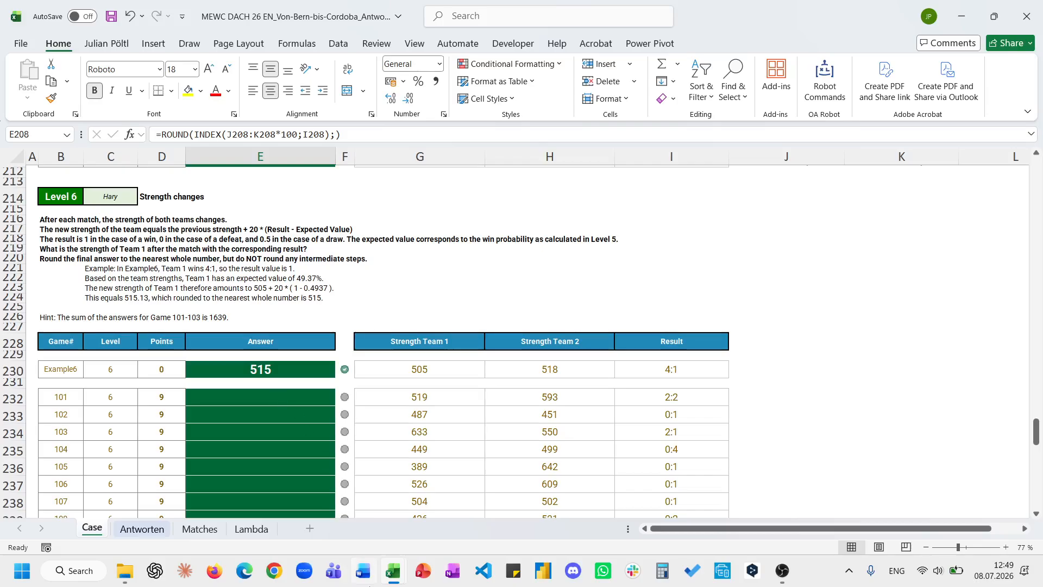
pyautogui.scroll(2, 607, 432)
pyautogui.moveTo(814, 274); pyautogui.dragTo(910, 274)
pyautogui.hotkey('ctrl', 'c')
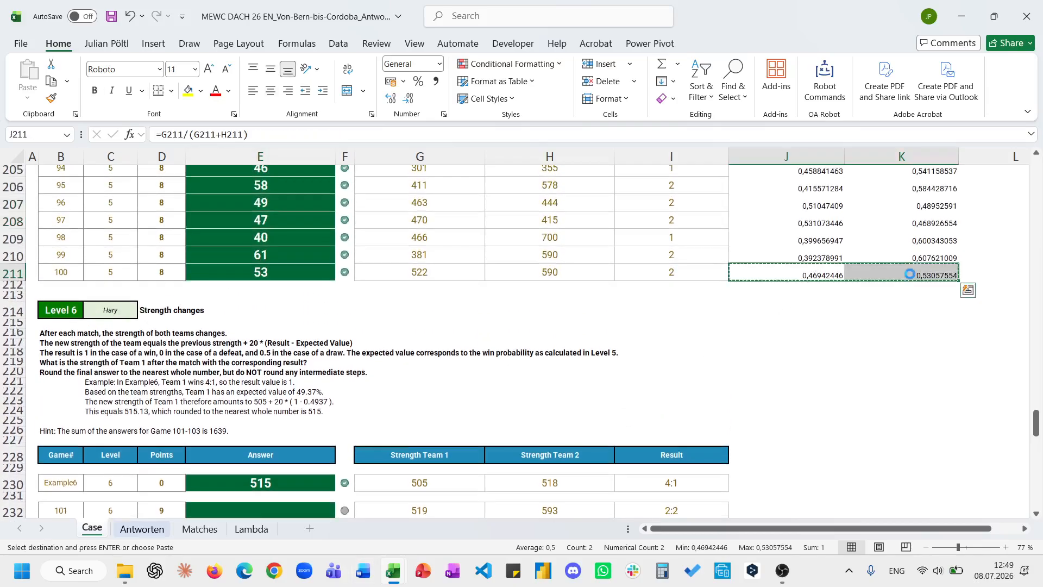
pyautogui.click(751, 482)
pyautogui.hotkey('ctrl', 'v')
pyautogui.click(659, 139)
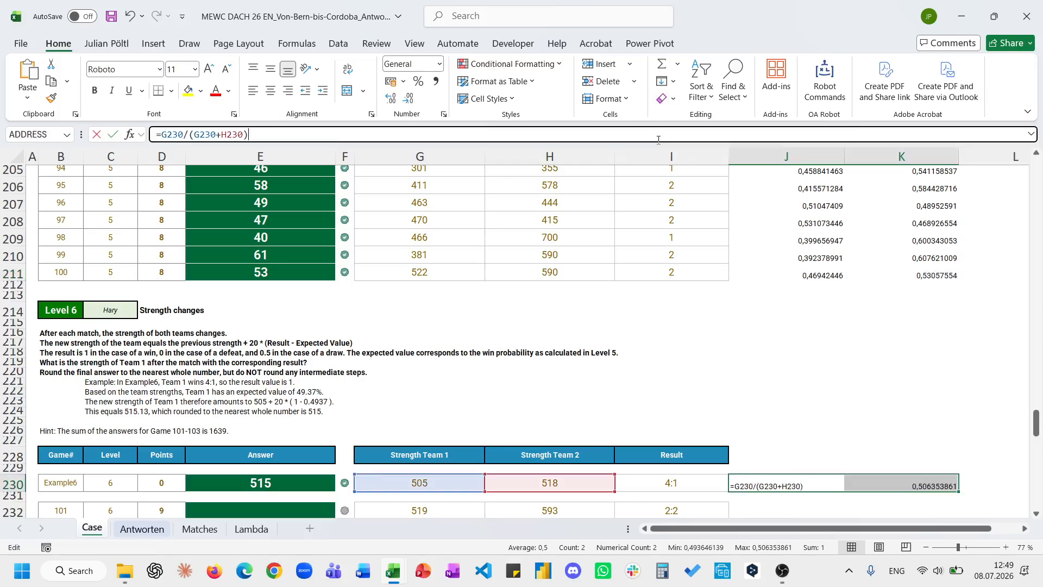
pyautogui.press('Escape')
# Step: Split the Level 6 example's result into goals per team with =TEXTSPLIT(I230;":") in L230
pyautogui.scroll(-3, 444, 339)
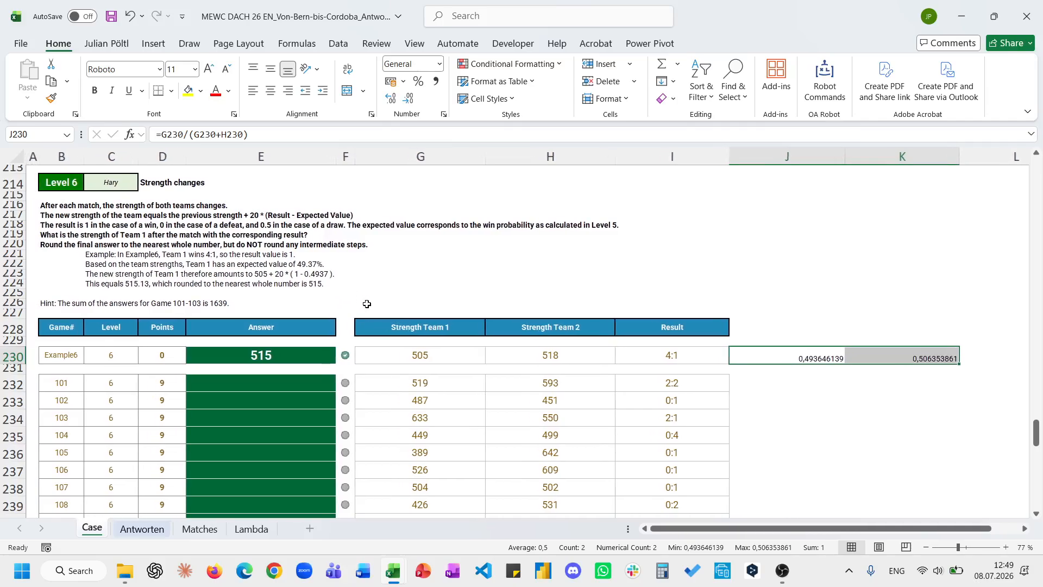
pyautogui.click(971, 357)
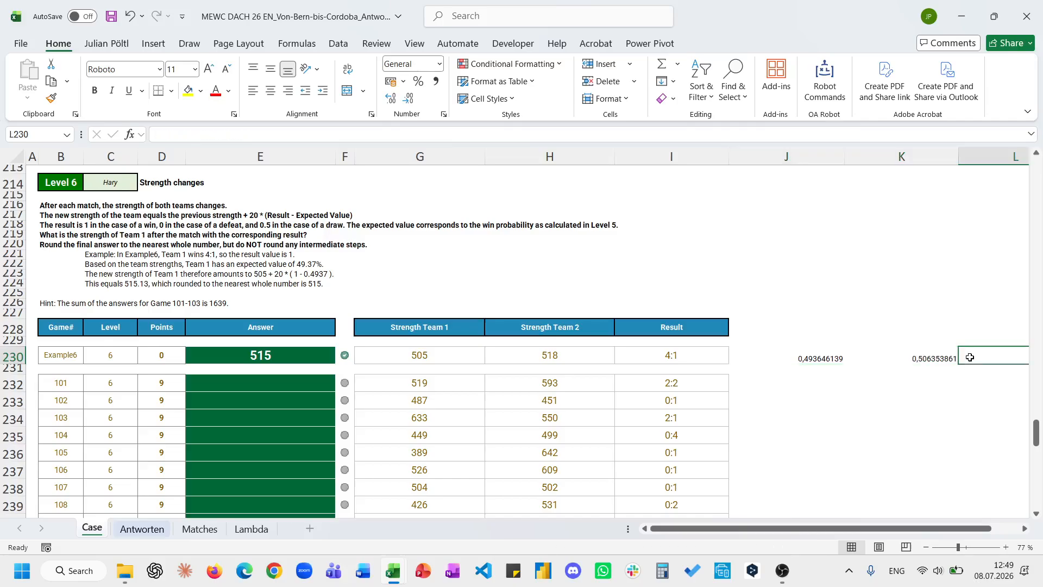
pyautogui.write('=TEXTSPLIT(')
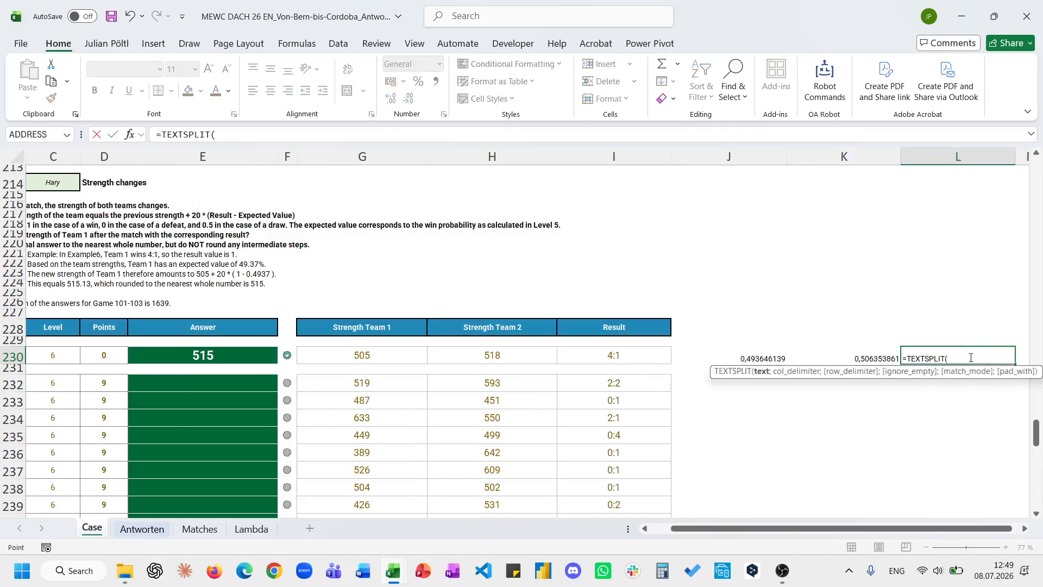
pyautogui.press('Left')
pyautogui.press('Left')
pyautogui.press('Left')
pyautogui.write(';":')
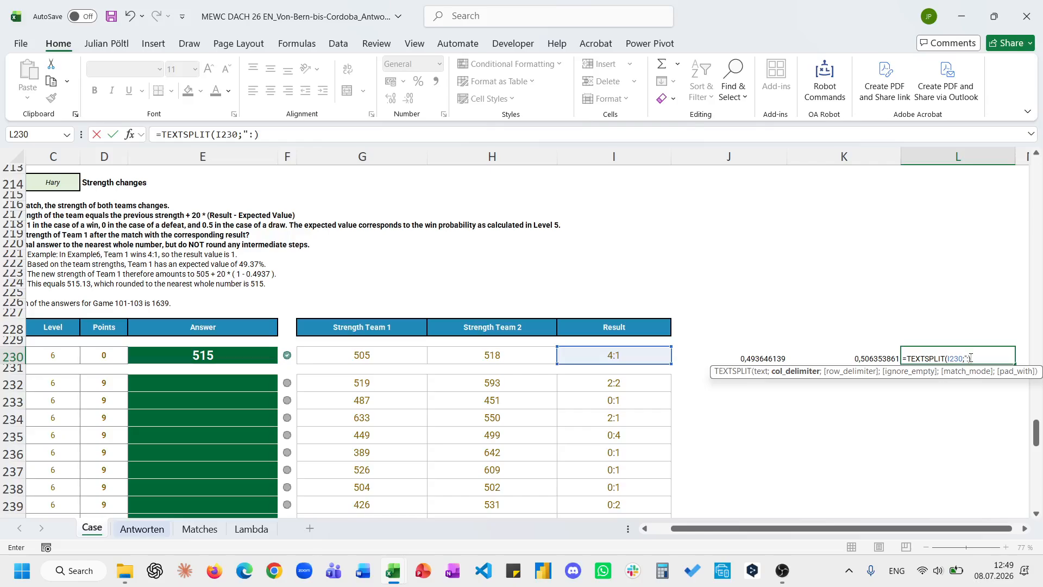
pyautogui.write('")')
pyautogui.press('Tab')
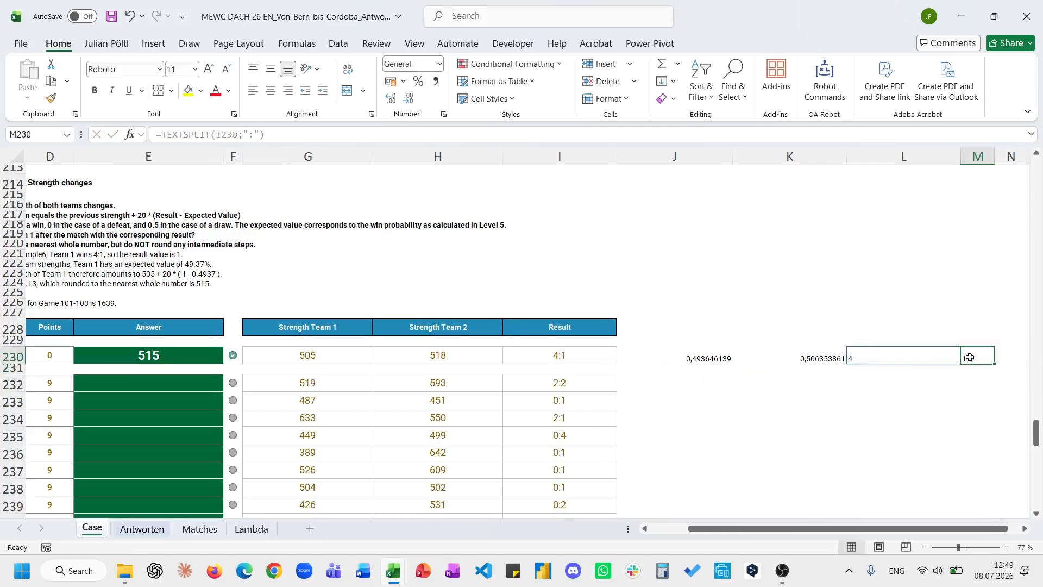
pyautogui.press('Tab')
pyautogui.press('Left')
pyautogui.press('Right')
pyautogui.write('=')
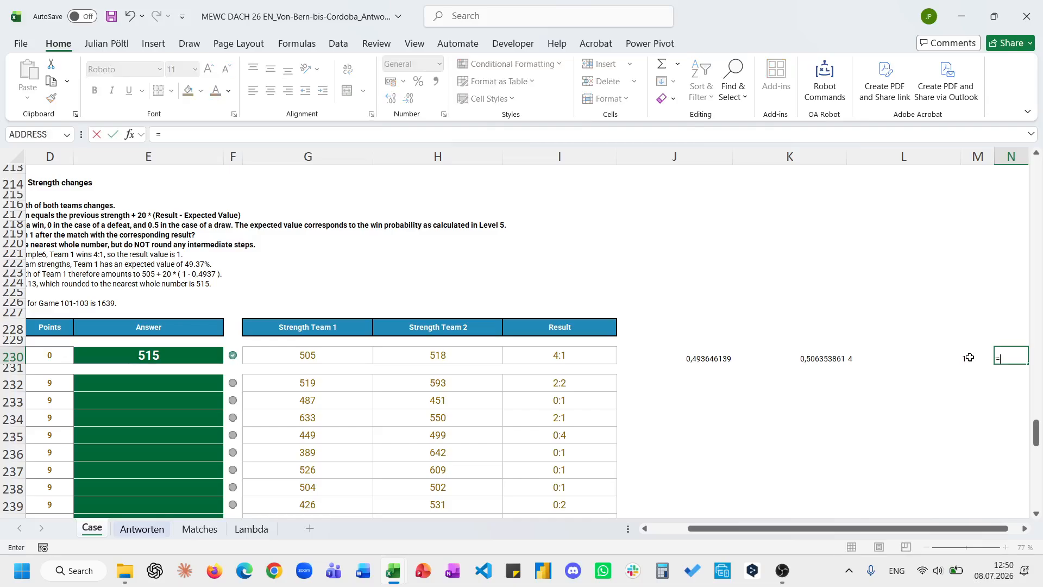
pyautogui.press('Escape')
# Step: Convert the split goals in L230 to numbers by changing the formula to =--TEXTSPLIT(I230;":")
pyautogui.doubleClick(970, 358)
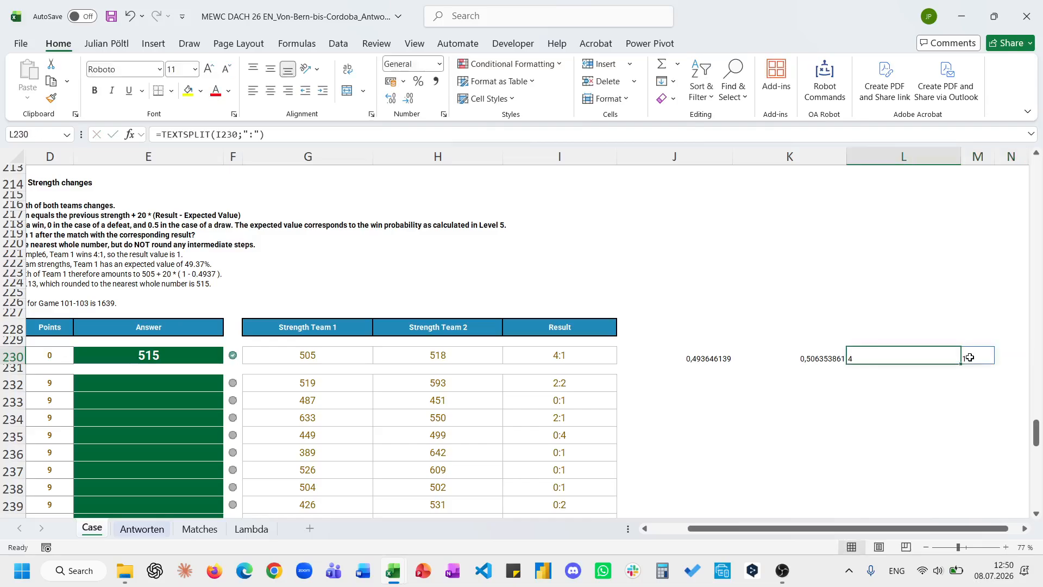
pyautogui.click(161, 136)
pyautogui.press('Escape')
# Step: Enter Team 1's result value in N230 with =IF(L230=M230;0,5;IF(L230>M230;1;0))
pyautogui.press('Right')
pyautogui.press('Right')
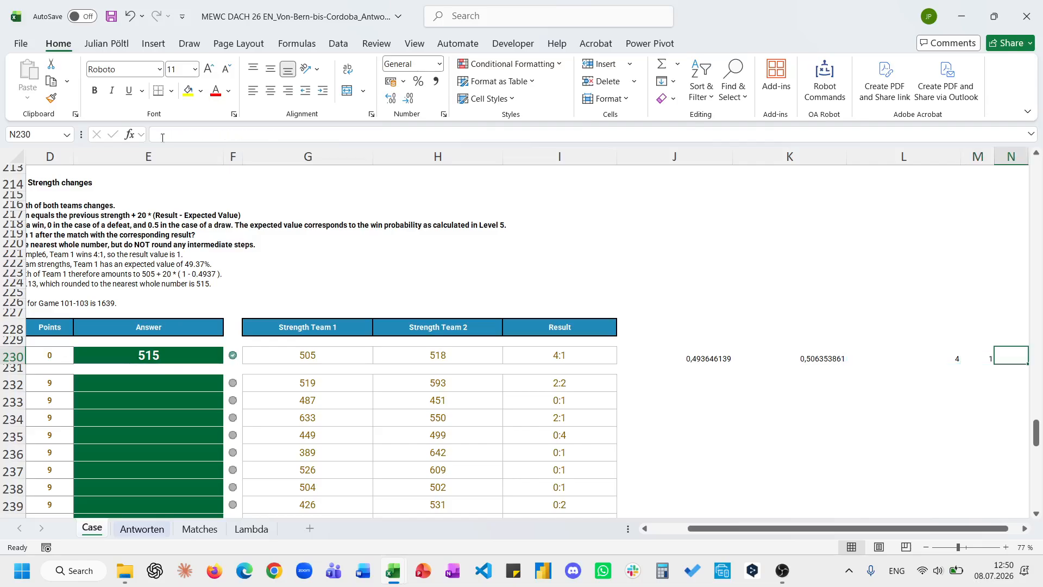
pyautogui.write('=IF(')
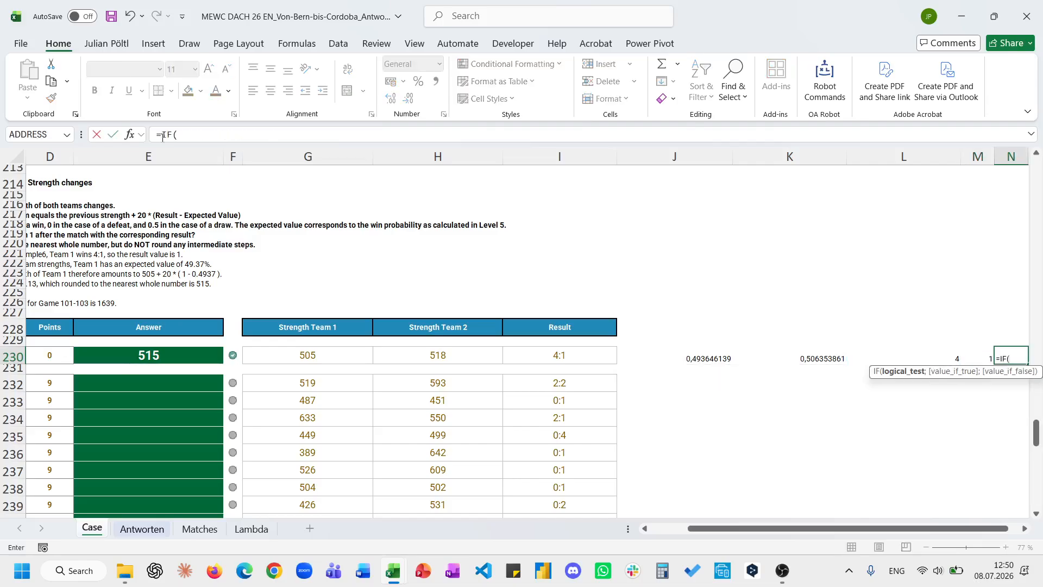
pyautogui.click(938, 354)
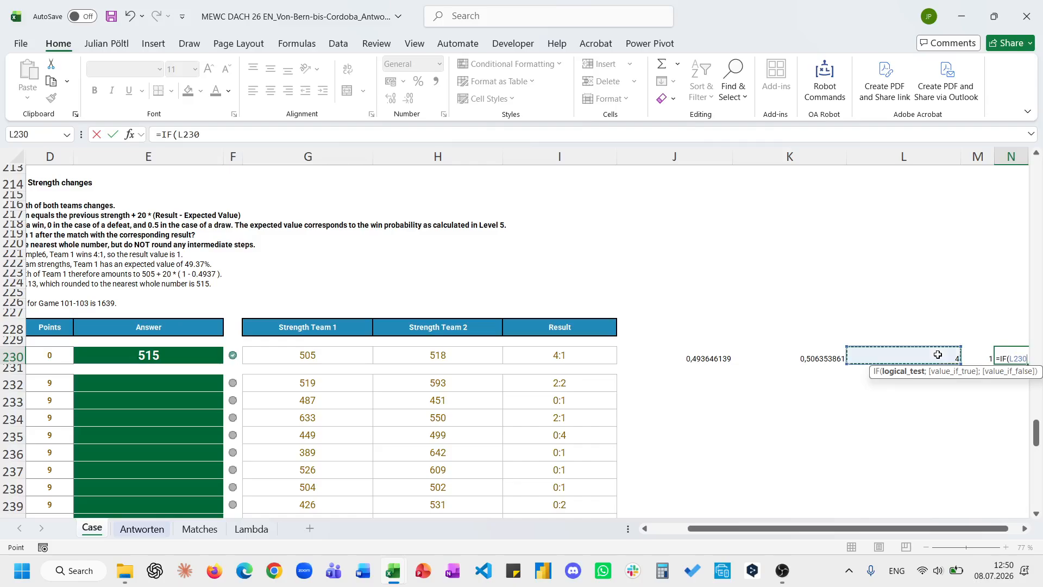
pyautogui.write('=')
pyautogui.click(981, 356)
pyautogui.write(';')
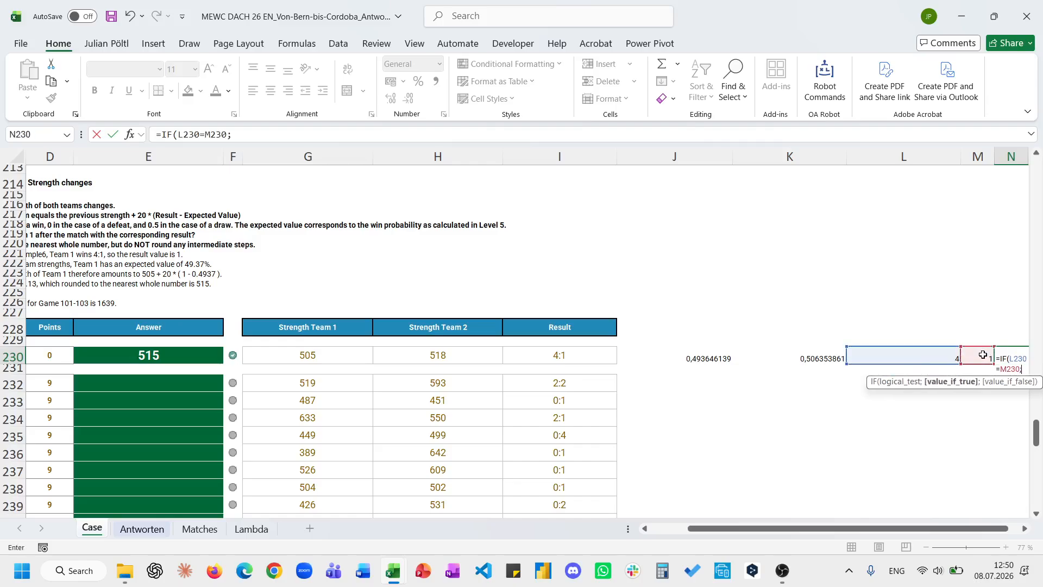
pyautogui.hscroll(-3, 741, 377)
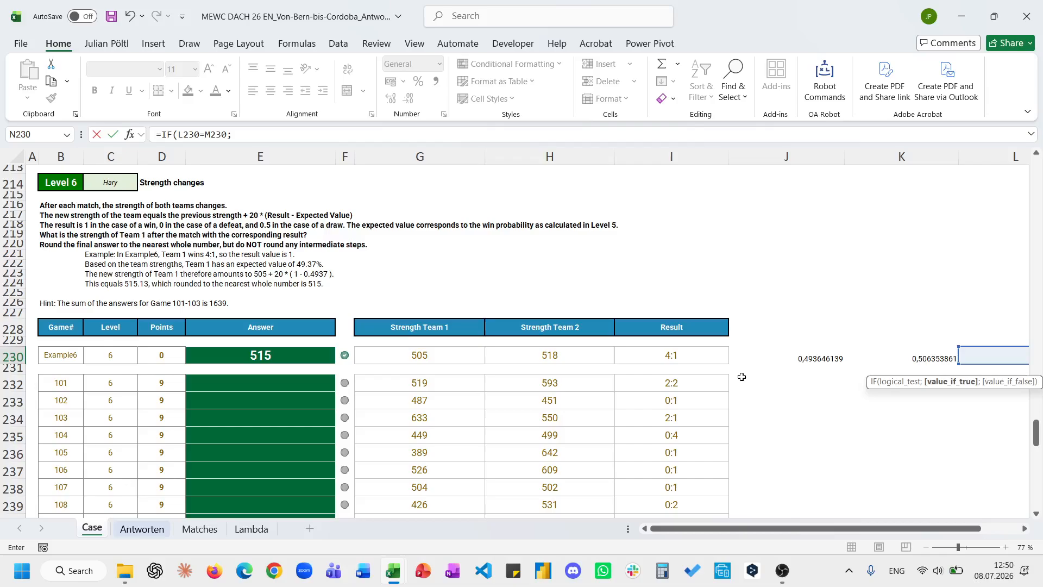
pyautogui.write(',5;if')
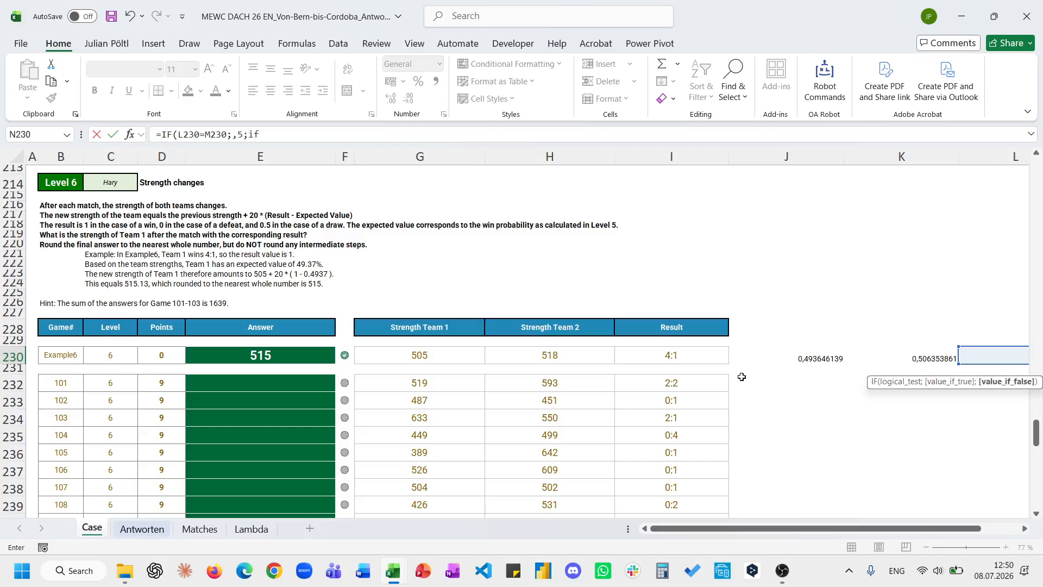
pyautogui.write('(')
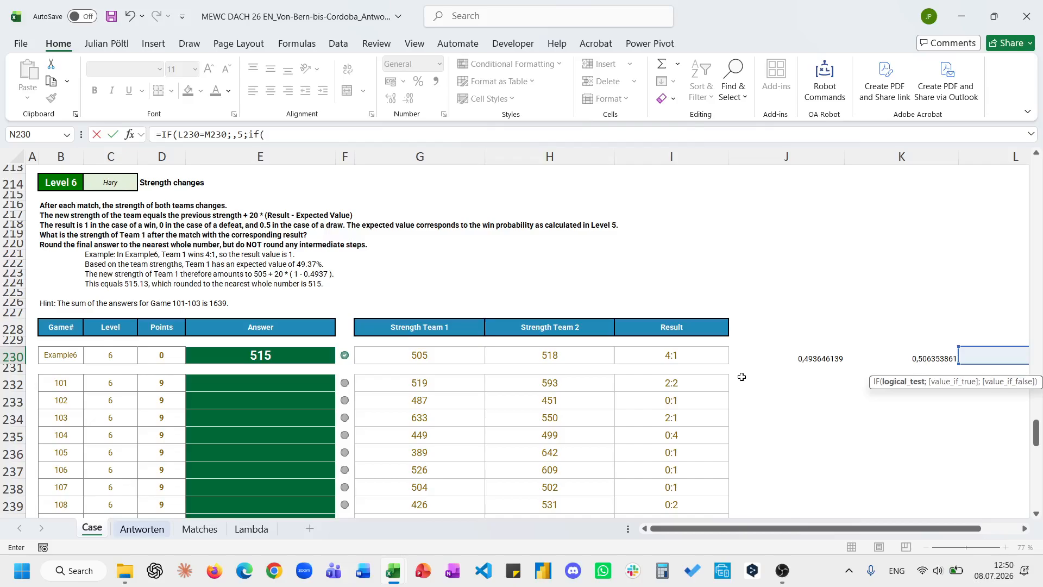
pyautogui.hscroll(1, 851, 356)
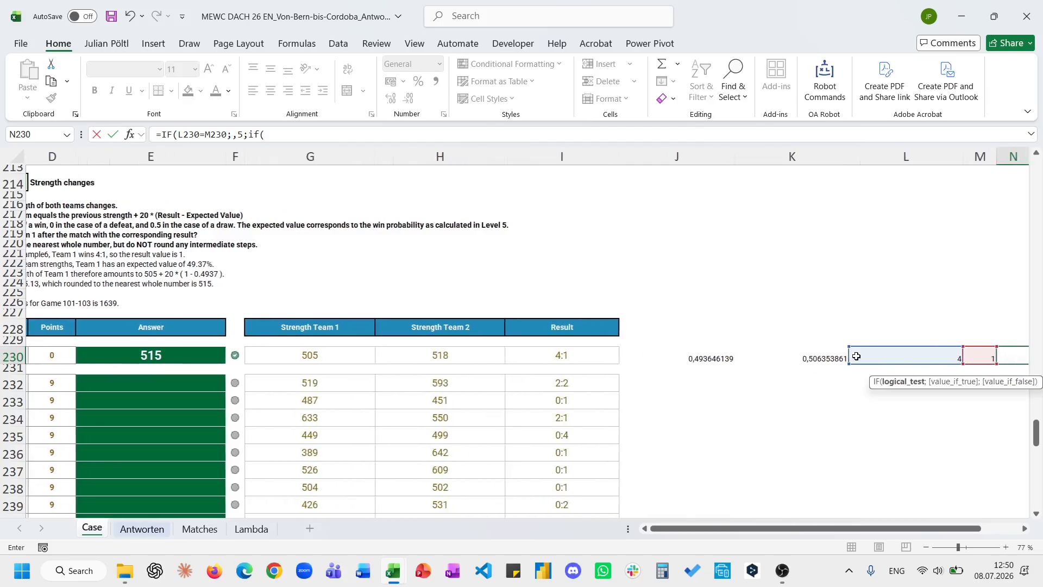
pyautogui.click(864, 353)
pyautogui.write('>')
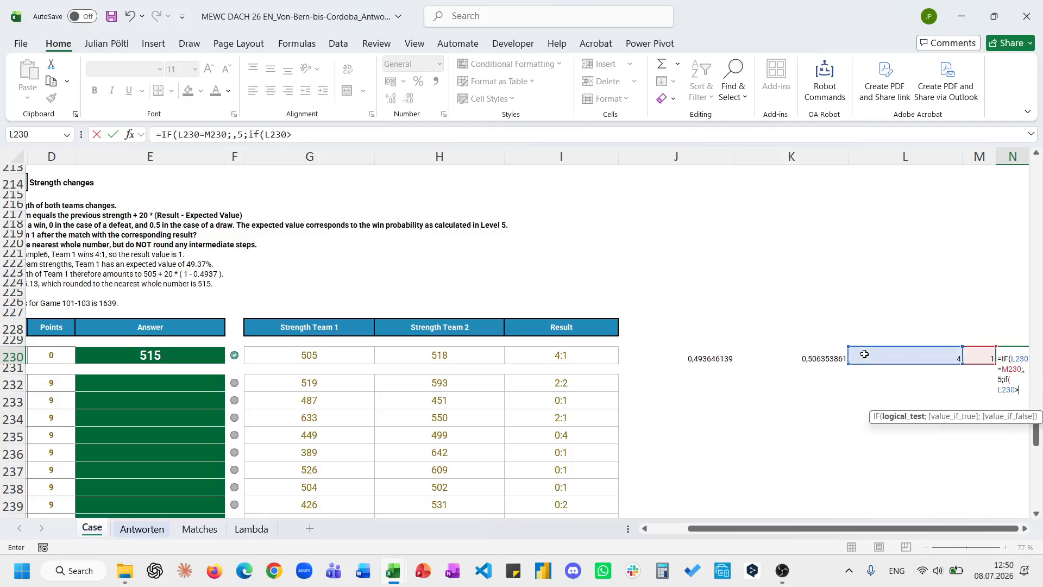
pyautogui.click(977, 352)
pyautogui.write(';1;')
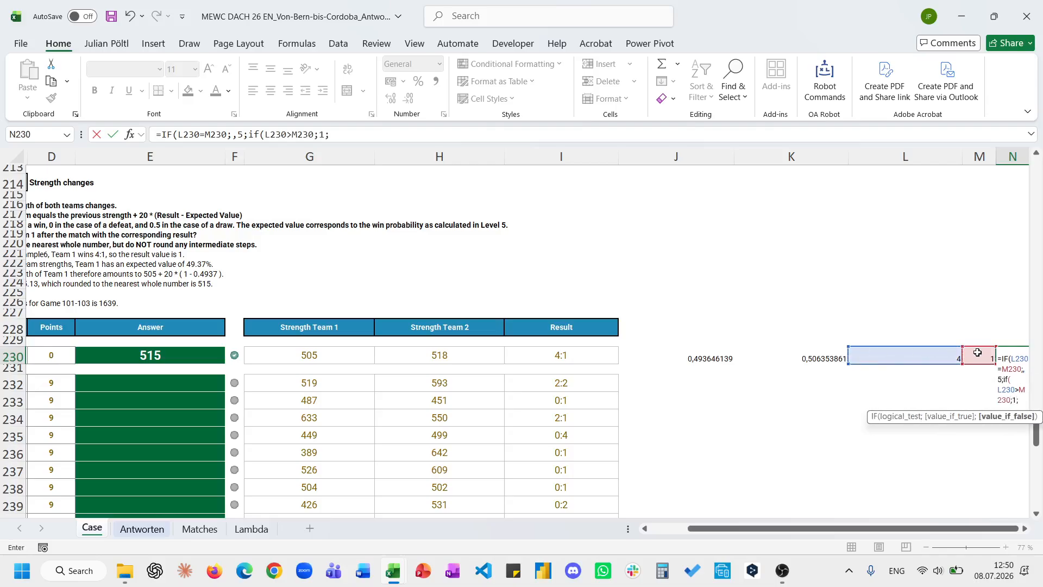
pyautogui.write('0))')
pyautogui.press('Return')
pyautogui.press('Up')
# Step: Copy the formula text from N230 unchanged into O230 as the basis for Team 2's result value
pyautogui.scroll(1, 977, 352)
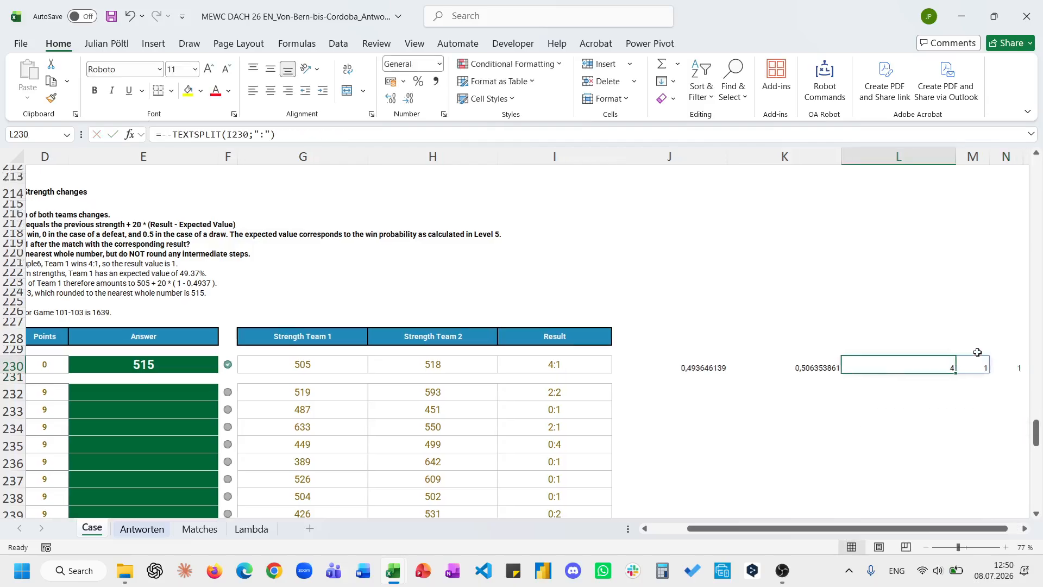
pyautogui.hscroll(3, 977, 353)
pyautogui.click(859, 401)
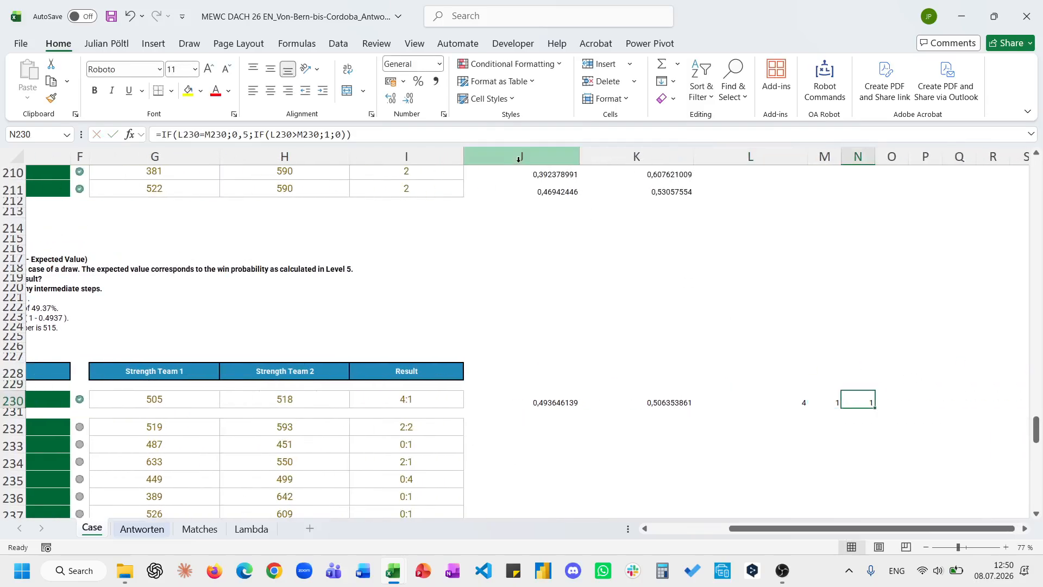
pyautogui.click(500, 132)
pyautogui.hotkey('shift', 'Home')
pyautogui.hotkey('ctrl', 'c')
pyautogui.press('Escape')
pyautogui.press('Right')
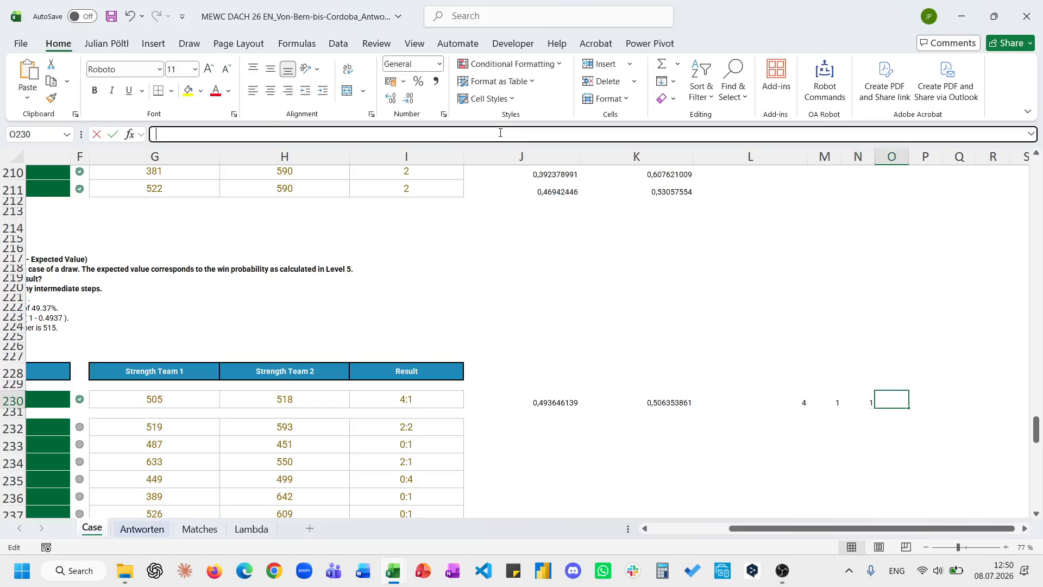
pyautogui.click(500, 133)
pyautogui.hotkey('ctrl', 'v')
# Step: Swap the second comparison in O230 so the formula reads =IF(L230=M230;0,5;IF(M230>L230;1;0))
pyautogui.doubleClick(280, 135)
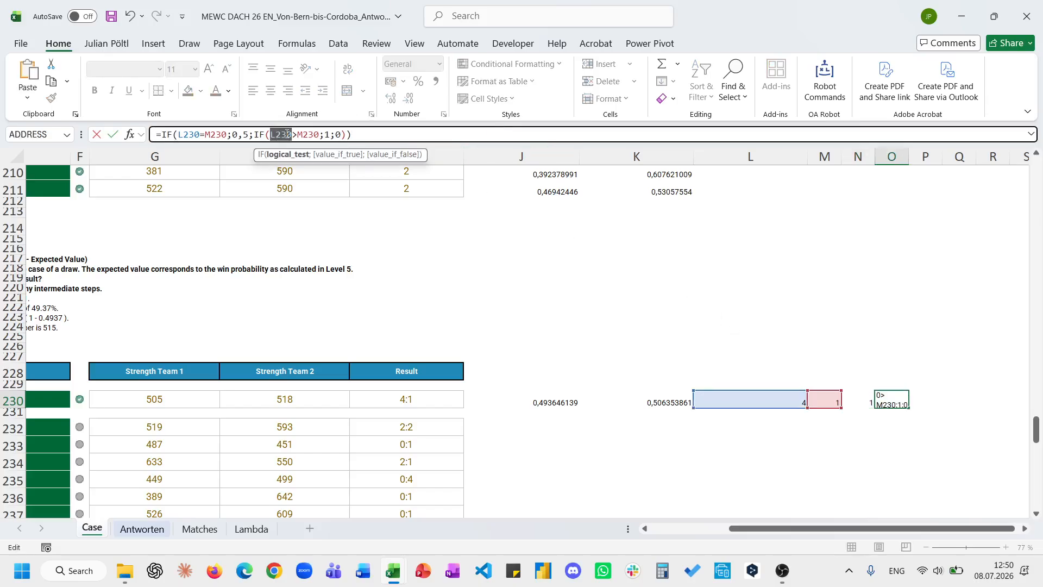
pyautogui.press('Delete')
pyautogui.doubleClick(281, 134)
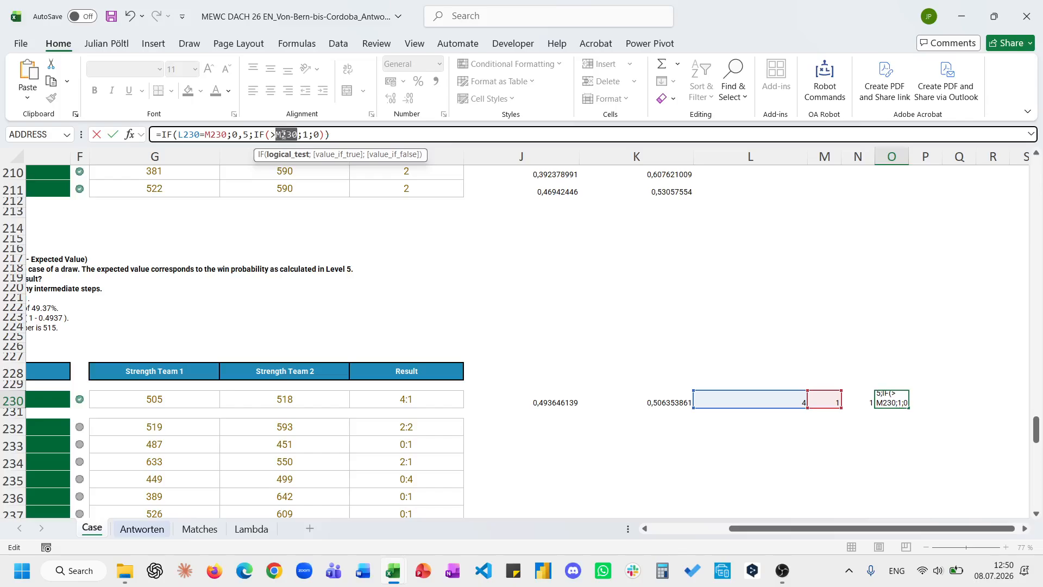
pyautogui.hotkey('ctrl', 'x')
pyautogui.press('Left')
pyautogui.hotkey('ctrl', 'v')
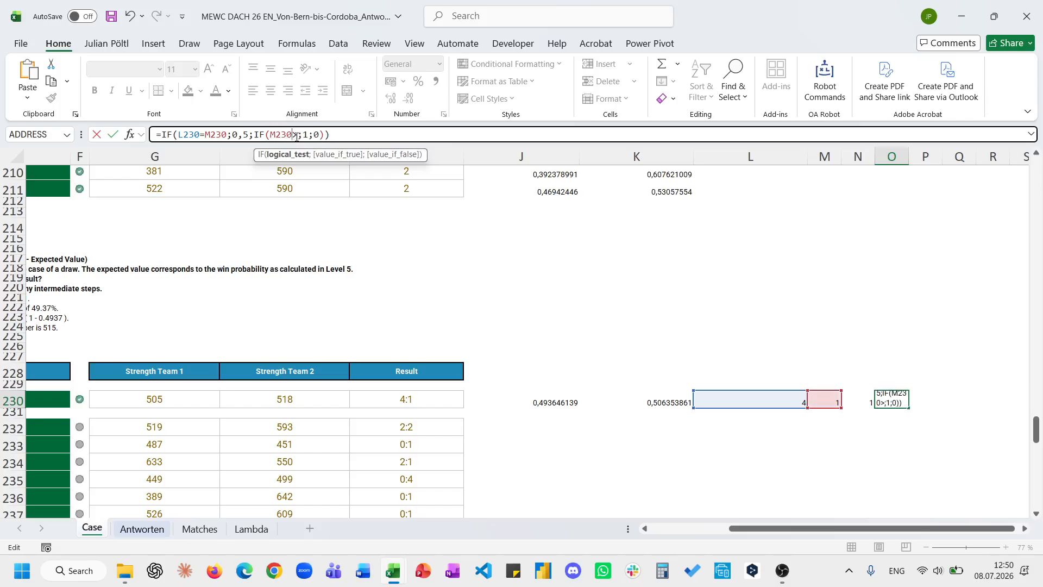
pyautogui.hotkey('ctrl', 'v')
pyautogui.click(302, 135)
pyautogui.press('BackSpace')
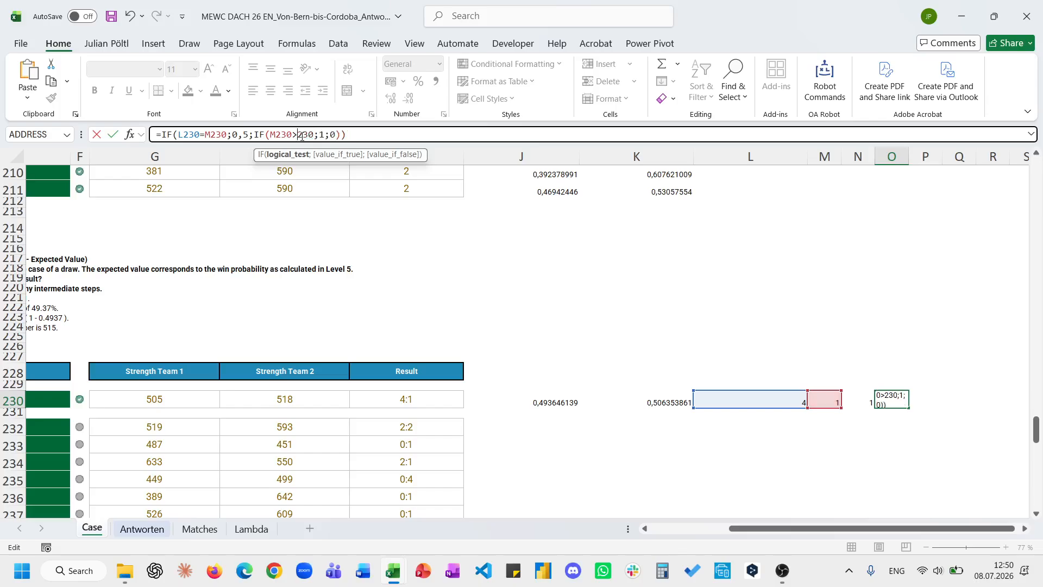
pyautogui.write('L')
pyautogui.hotkey('shift', 'Tab')
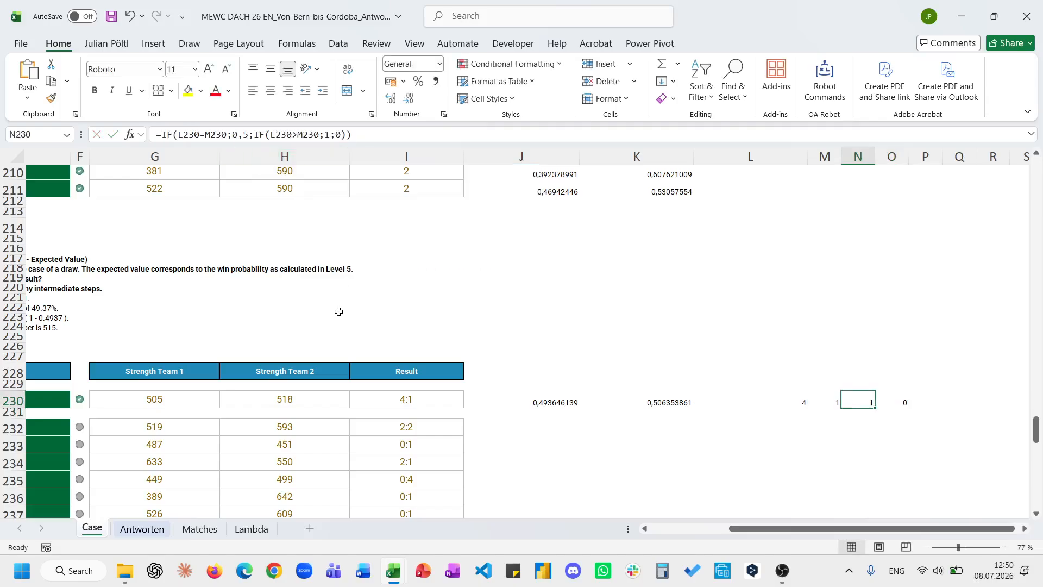
# Step: Write the Level 6 example's new strength formula =G230+20*(O230-J230) in answer cell E230
pyautogui.hscroll(-4, 338, 312)
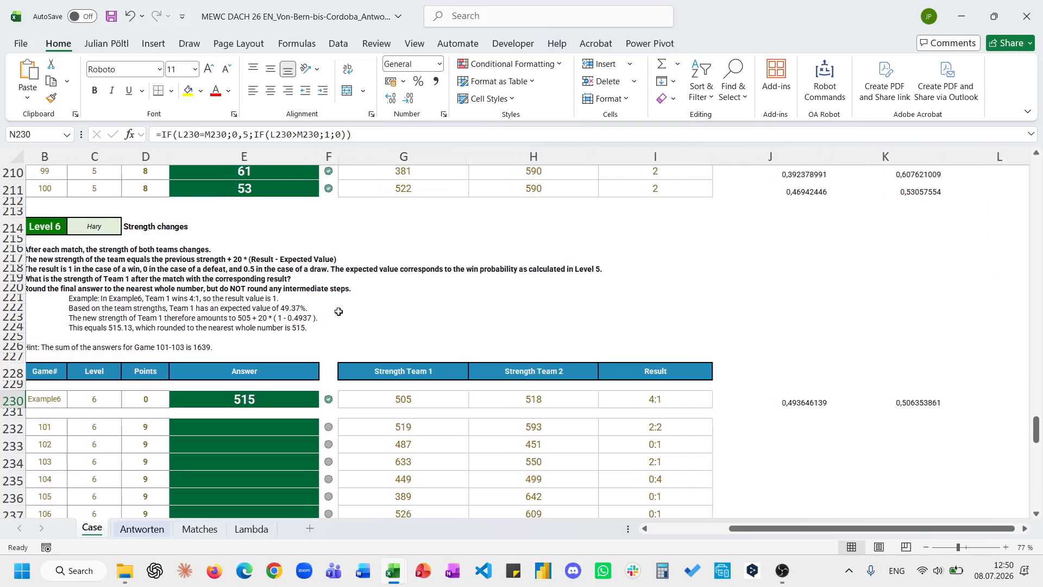
pyautogui.scroll(-2, 350, 360)
pyautogui.hscroll(1, 350, 361)
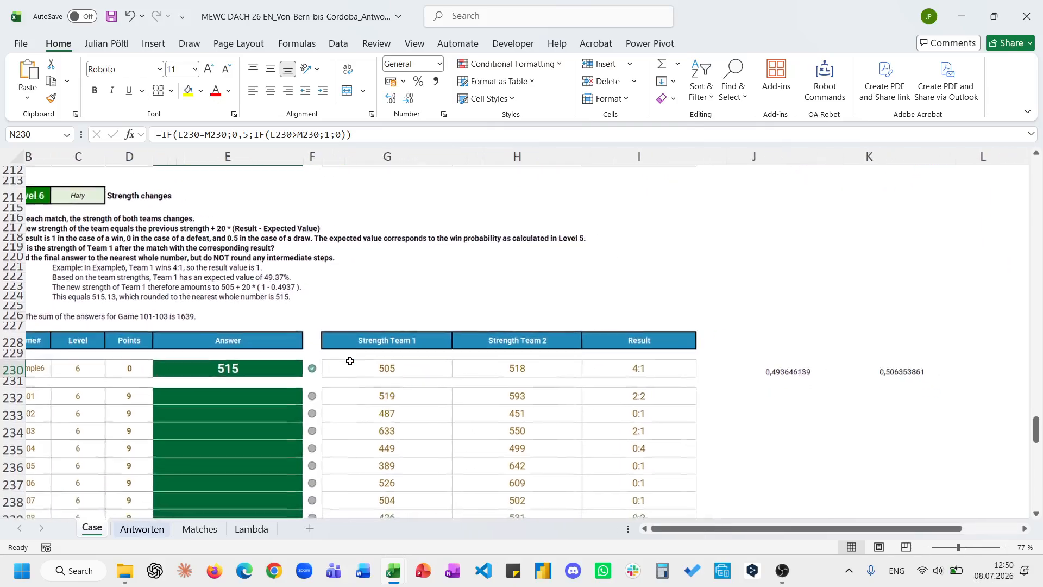
pyautogui.hscroll(2, 350, 361)
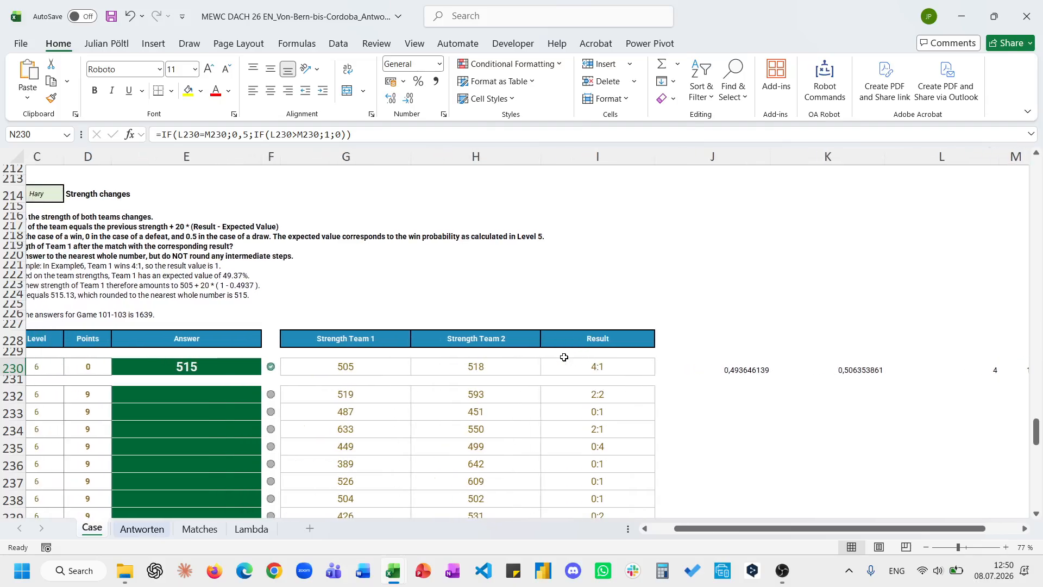
pyautogui.keyDown('ctrl'); pyautogui.scroll(-1, 563, 357); pyautogui.keyUp('ctrl')
pyautogui.scroll(1, 564, 357)
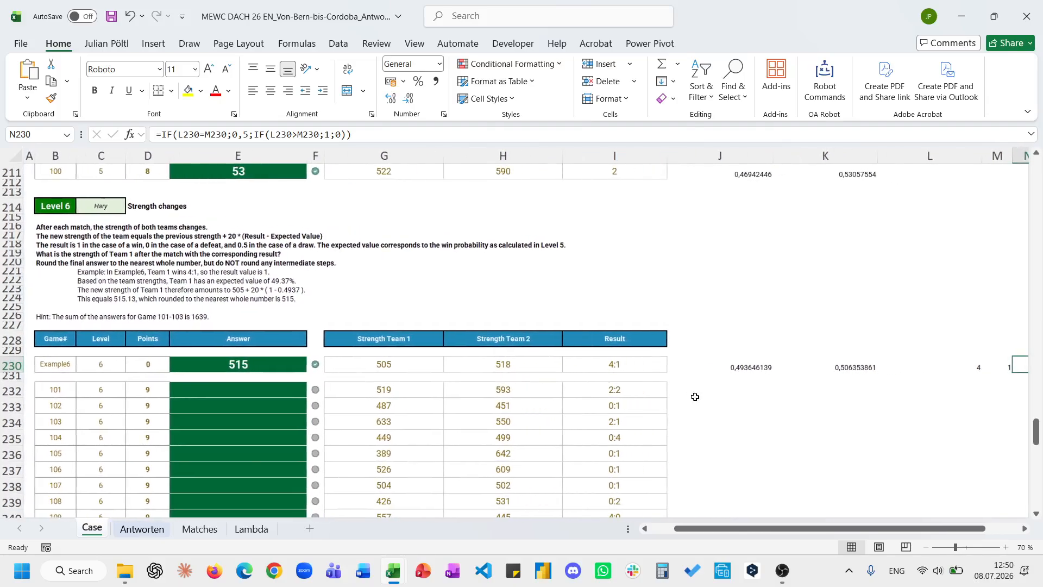
pyautogui.hscroll(1, 695, 397)
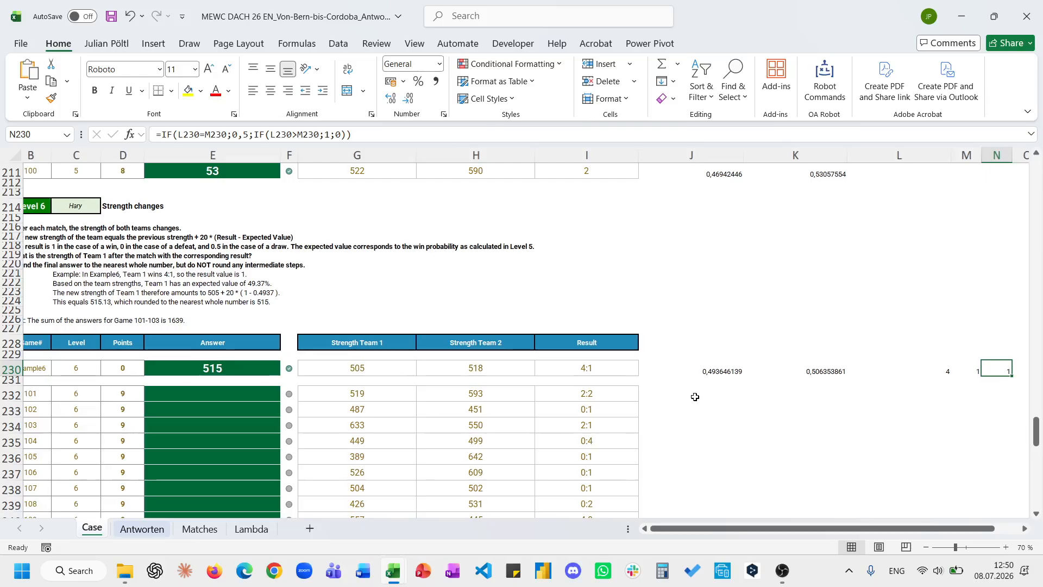
pyautogui.hscroll(-1, 695, 397)
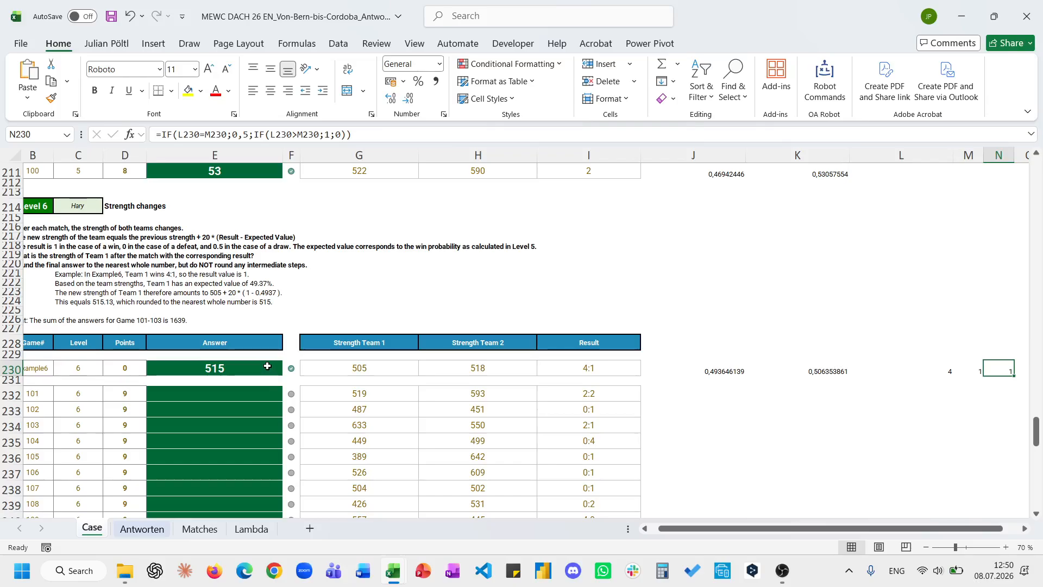
pyautogui.click(269, 365)
pyautogui.write('=')
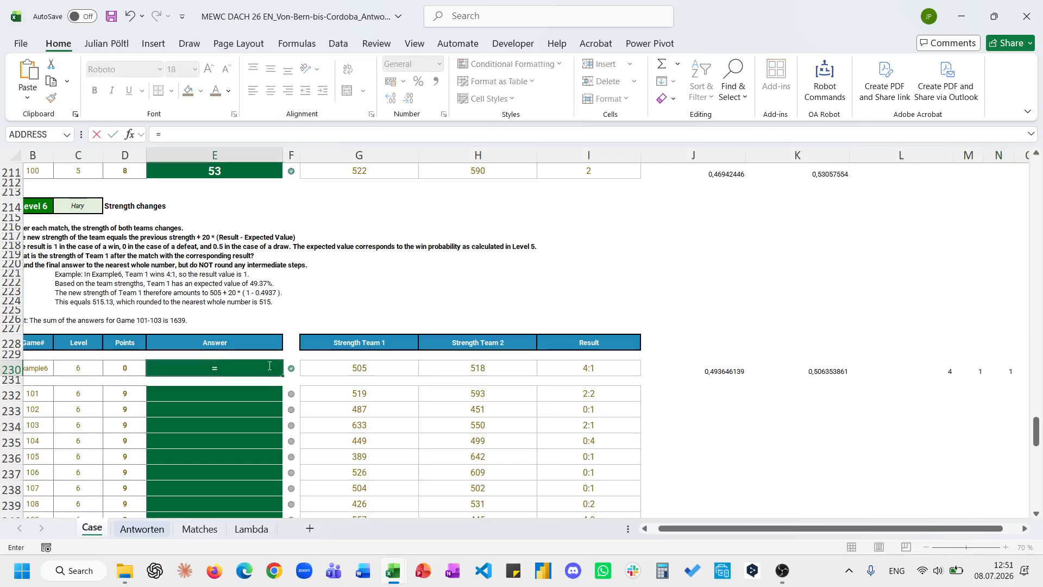
pyautogui.click(381, 368)
pyautogui.write('+20*(')
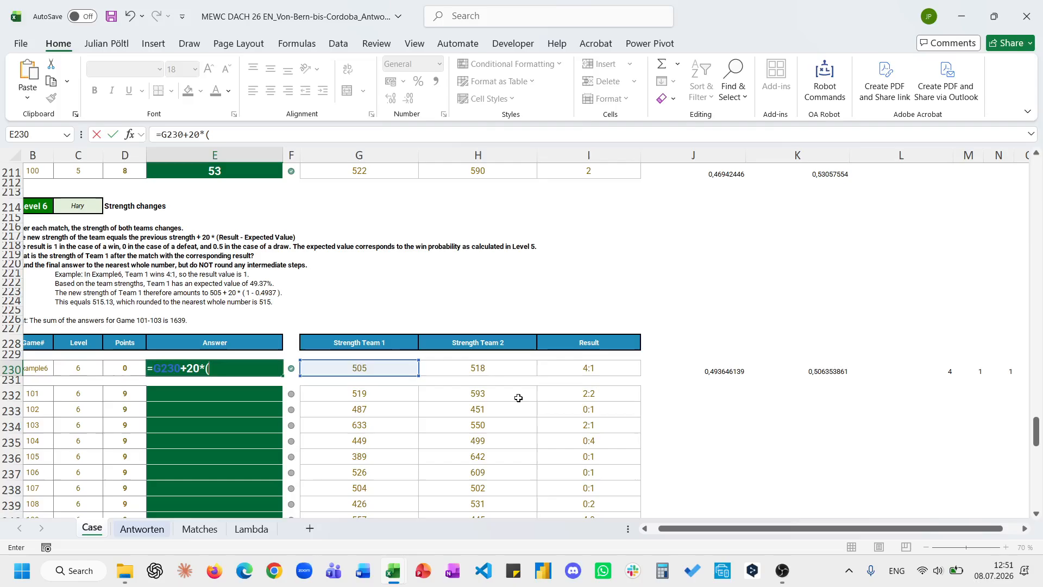
pyautogui.hscroll(-1, 519, 398)
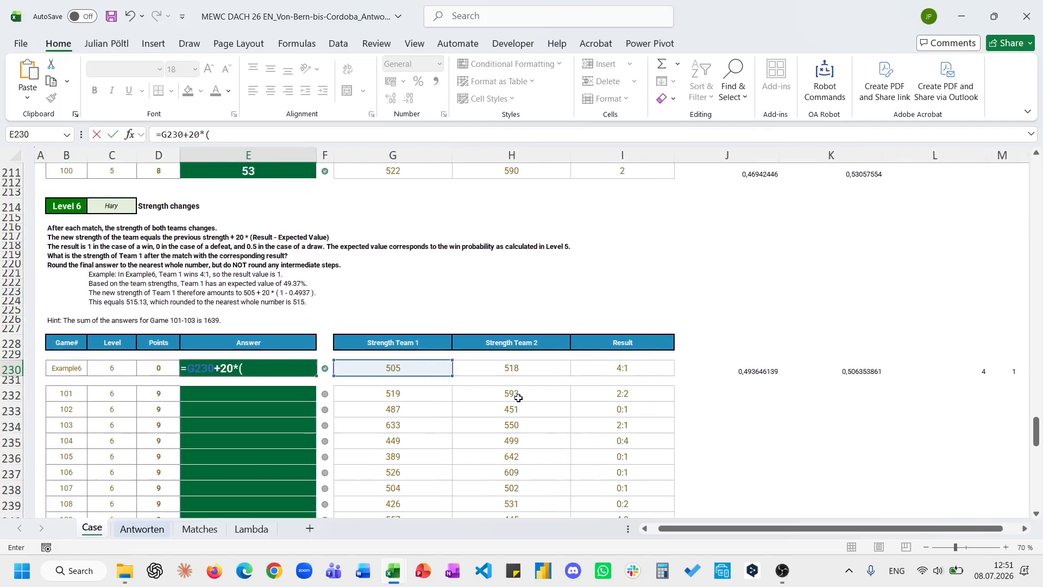
pyautogui.hscroll(1, 519, 398)
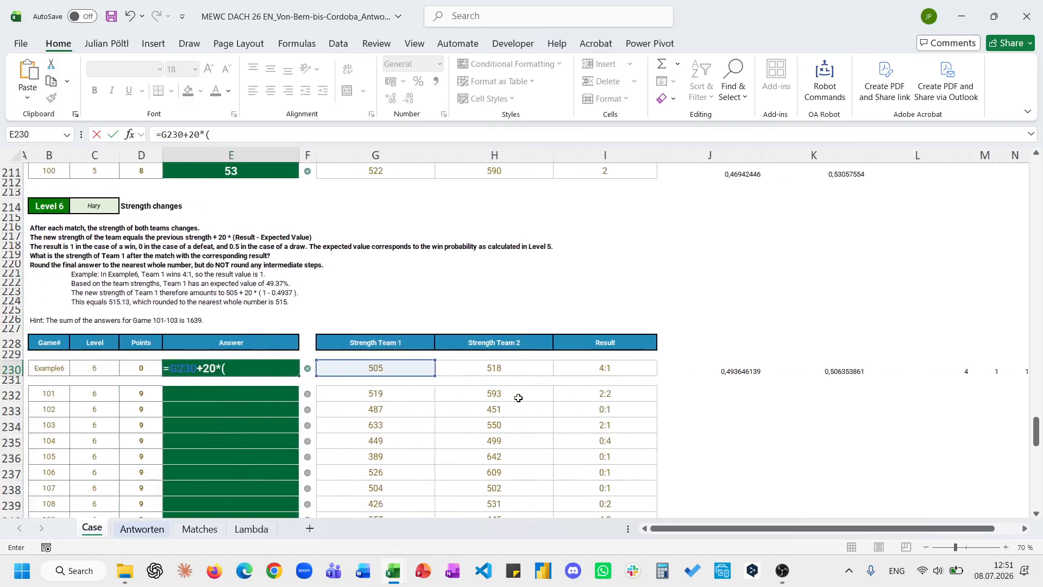
pyautogui.hscroll(10, 518, 398)
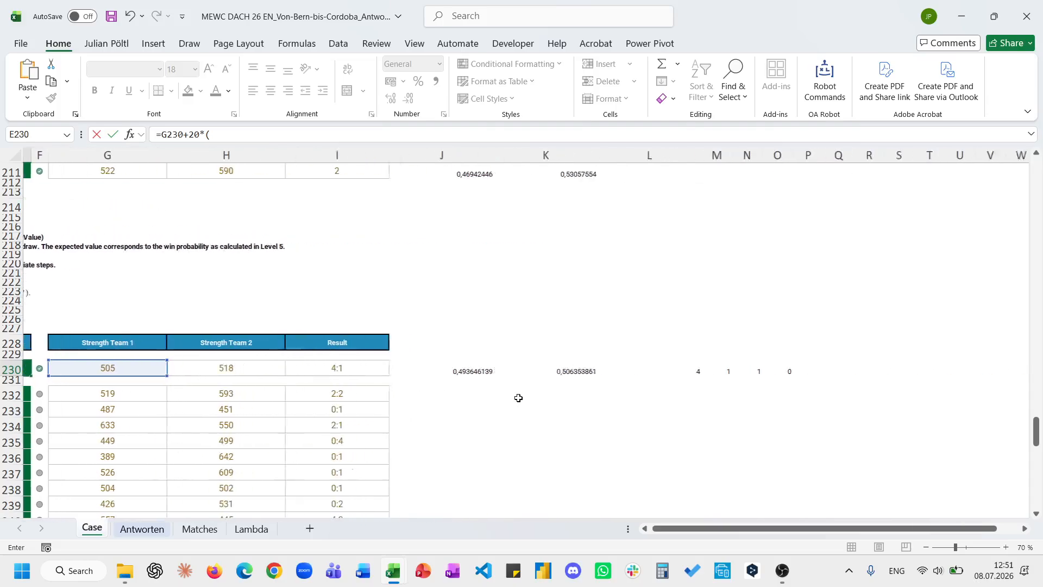
pyautogui.click(712, 367)
pyautogui.write('-')
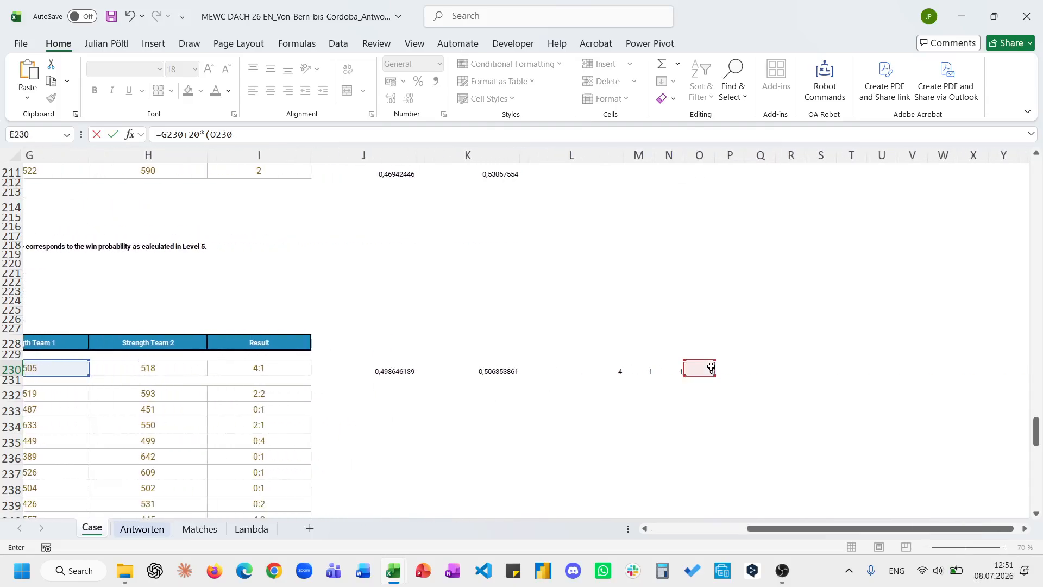
pyautogui.click(415, 370)
pyautogui.write('_')
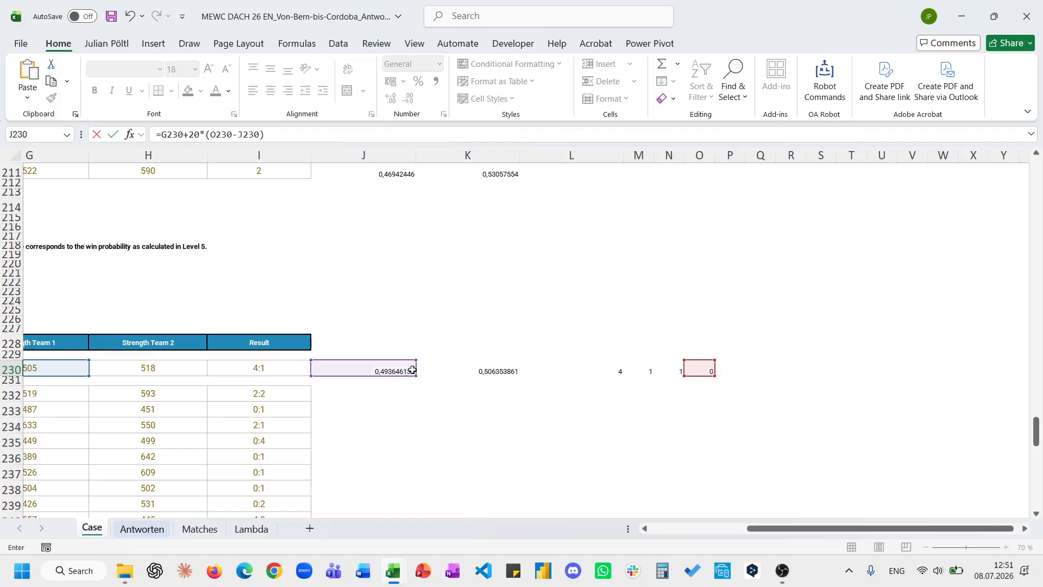
pyautogui.write(')')
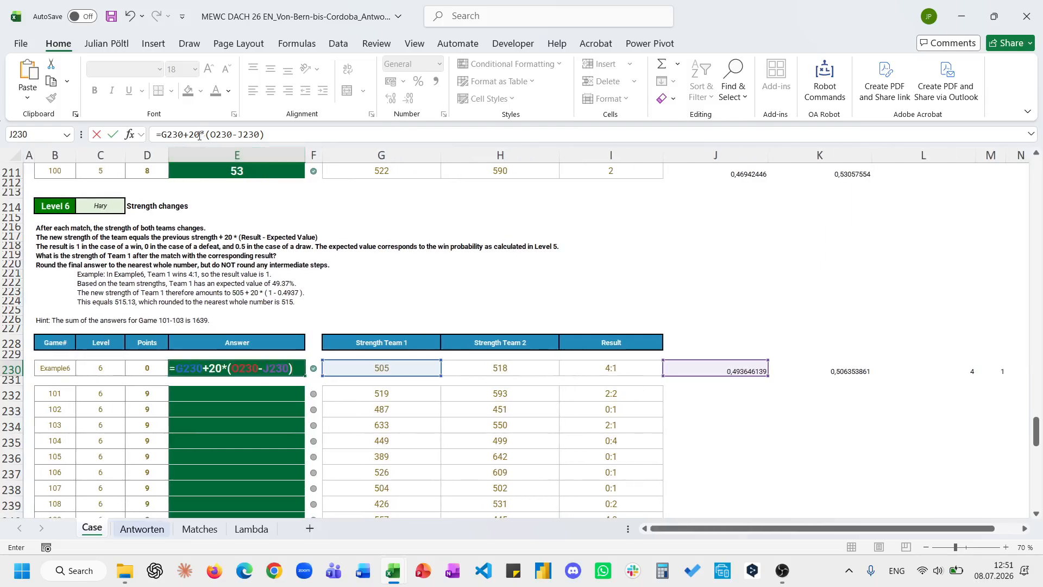
# Step: Wrap the strength formula in E230 in ROUND to the nearest whole number and enter it
pyautogui.click(163, 138)
pyautogui.write('rou')
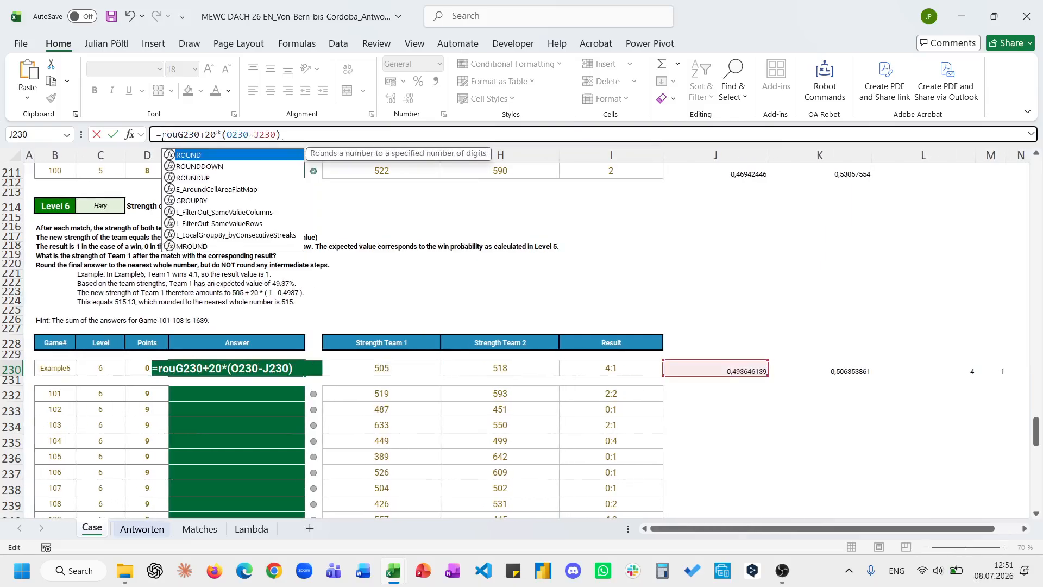
pyautogui.press('Tab')
pyautogui.press('End')
pyautogui.write(';)')
pyautogui.hotkey('ctrl', 'Return')
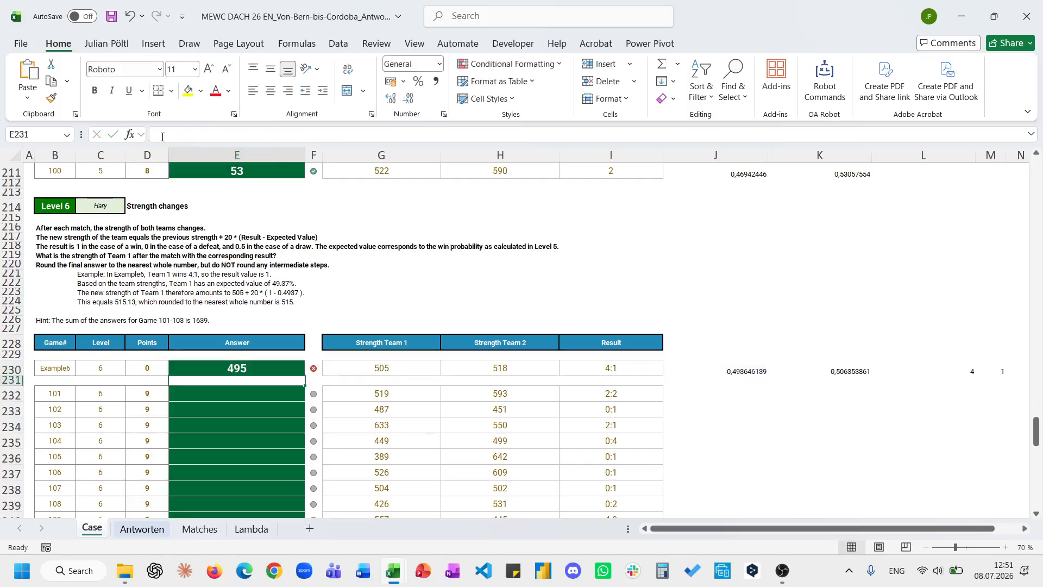
# Step: Correct the Example6 strength formula in E230 so its result value refers to Team 1's result in N230
pyautogui.doubleClick(256, 135)
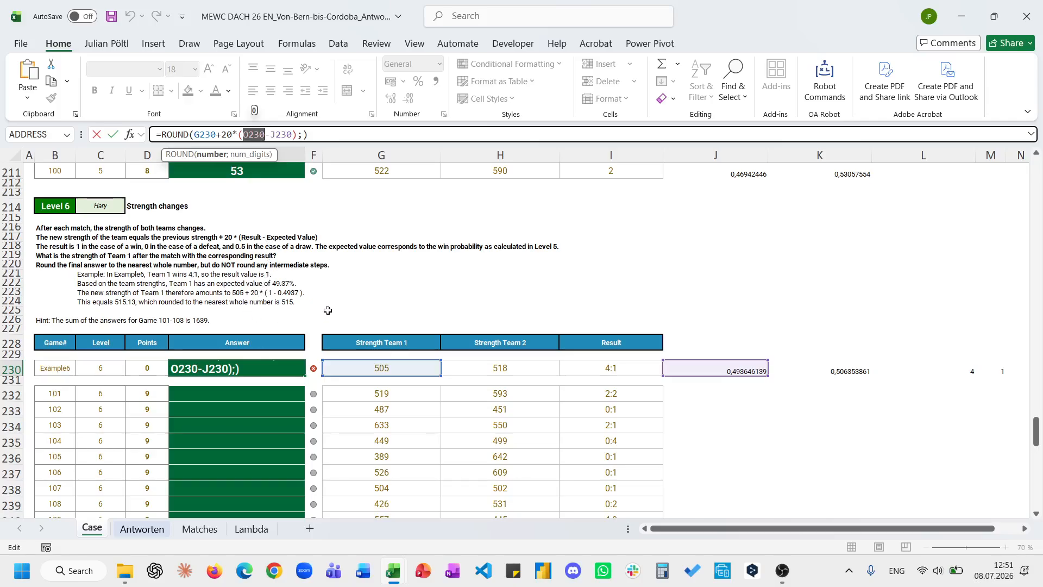
pyautogui.press('Escape')
pyautogui.click(205, 130)
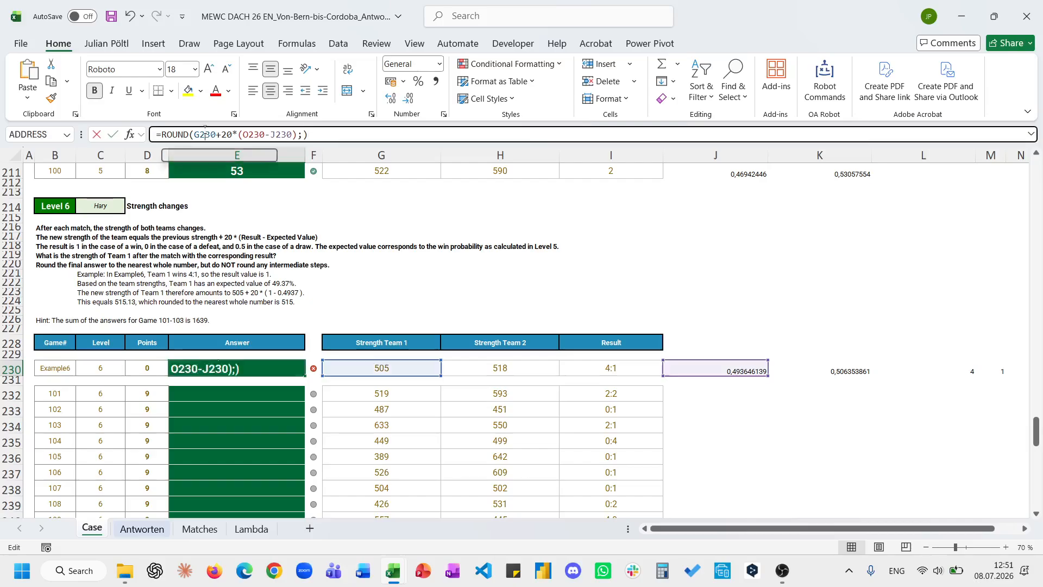
pyautogui.doubleClick(205, 133)
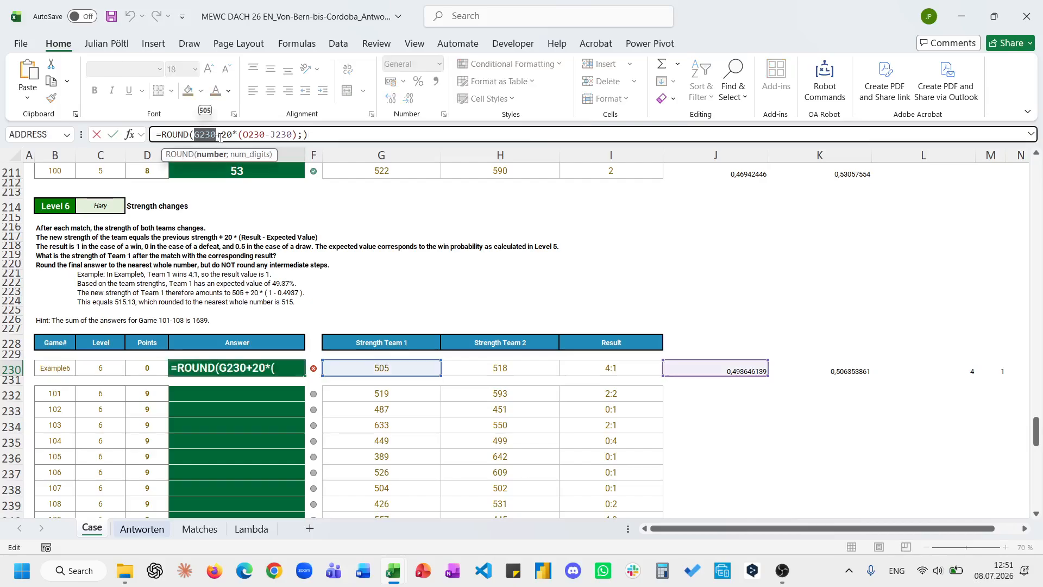
pyautogui.hscroll(4, 443, 270)
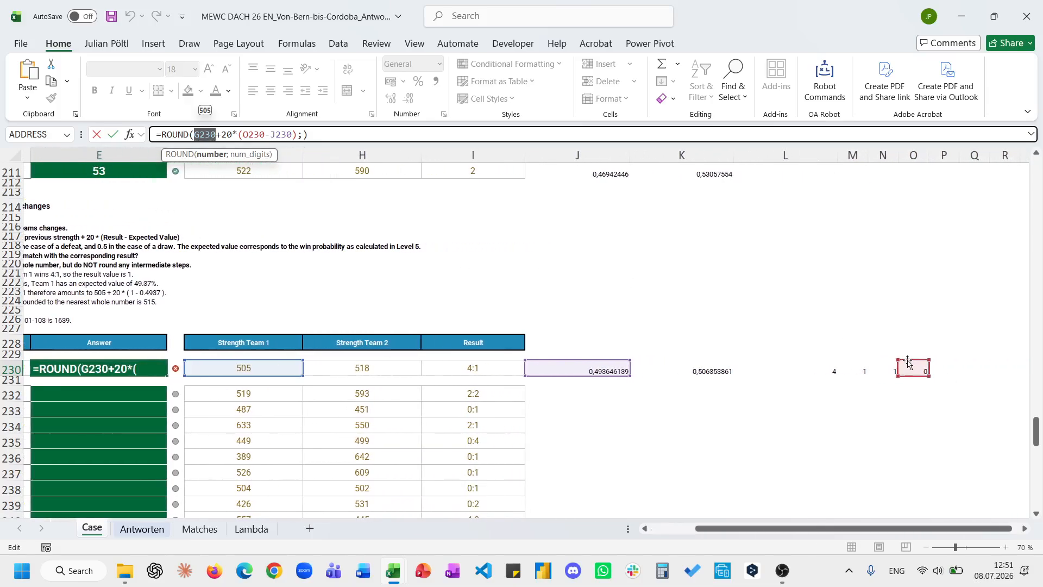
pyautogui.moveTo(907, 361); pyautogui.dragTo(881, 367)
pyautogui.press('Return')
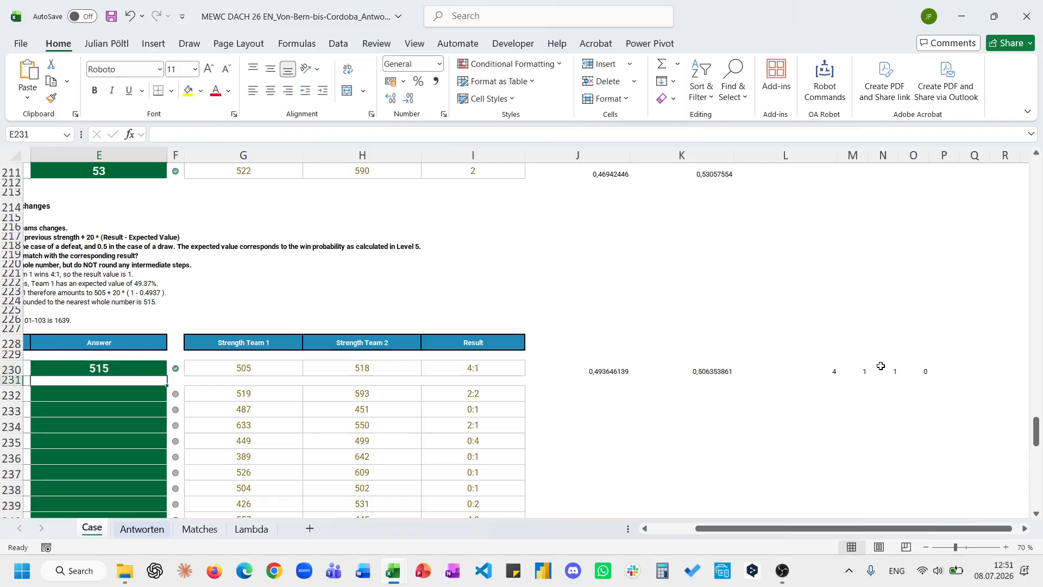
# Step: Copy the helper formulas from J230:O230 into J232:O251 for all Level 6 games
pyautogui.moveTo(605, 369); pyautogui.dragTo(912, 372)
pyautogui.hotkey('ctrl', 'c')
pyautogui.click(507, 396)
pyautogui.hotkey('ctrl', 'Down')
pyautogui.press('Right')
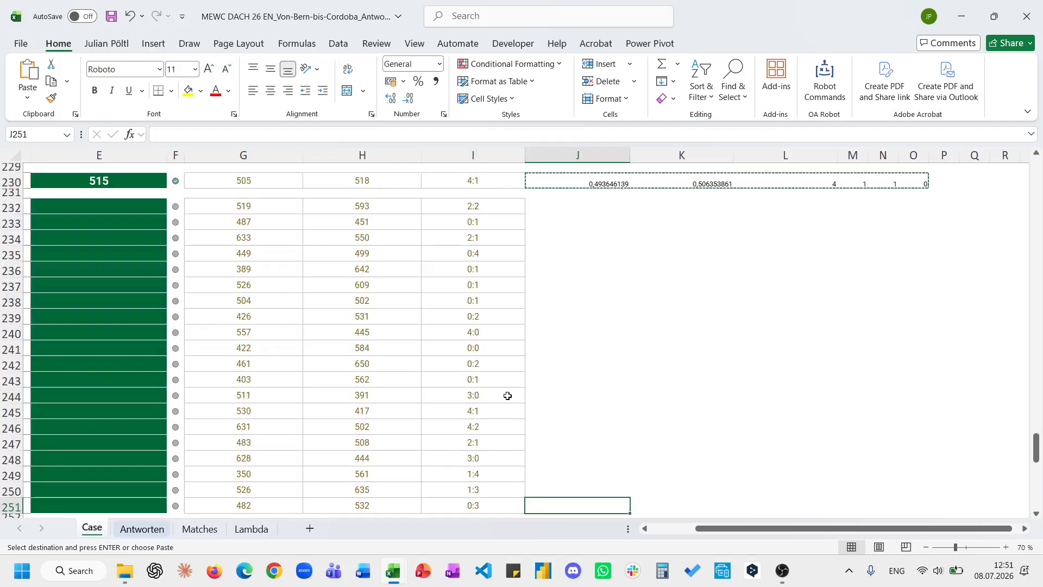
pyautogui.hotkey('ctrl', 'shift', 'Up')
pyautogui.hotkey('shift', 'Down')
pyautogui.hotkey('shift', 'Down')
pyautogui.hotkey('ctrl', 'v')
pyautogui.press('Escape')
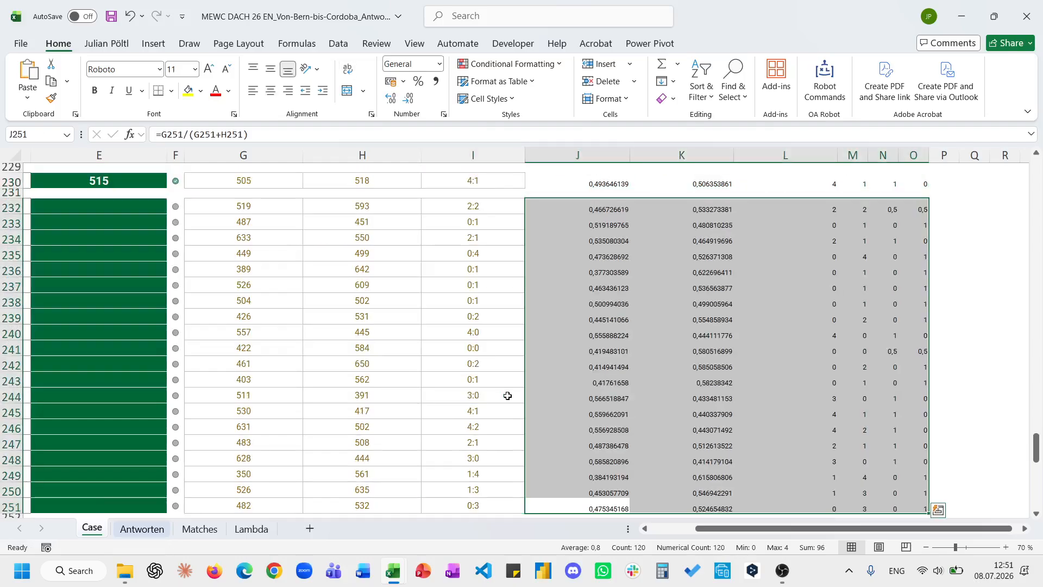
# Step: Copy the Level 6 answer formula from E230 into E232 and fill it down to E251
pyautogui.hscroll(-1, 507, 396)
pyautogui.click(188, 182)
pyautogui.hotkey('ctrl', 'c')
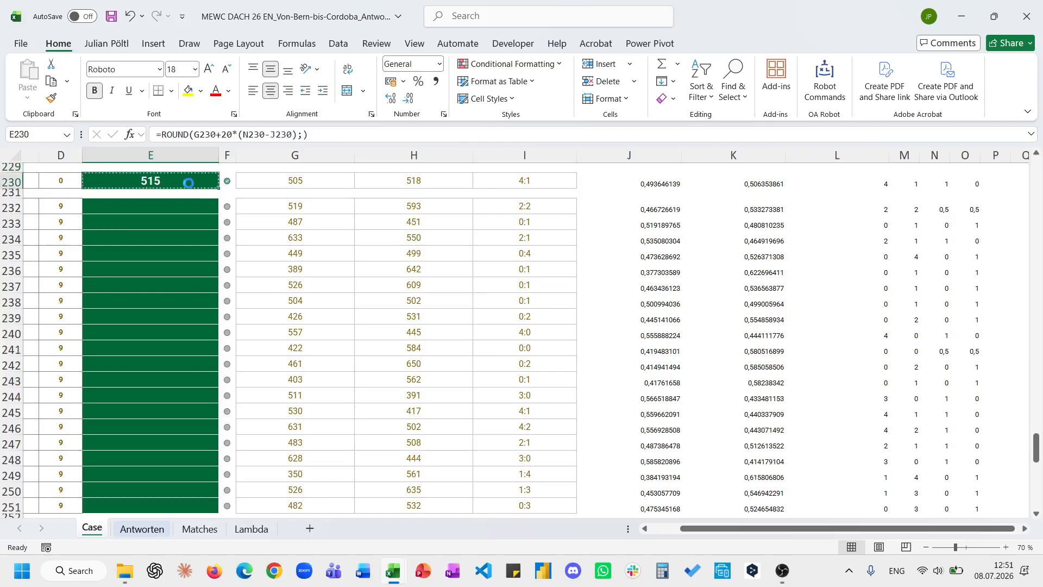
pyautogui.click(187, 205)
pyautogui.hotkey('ctrl', 'v')
pyautogui.doubleClick(219, 214)
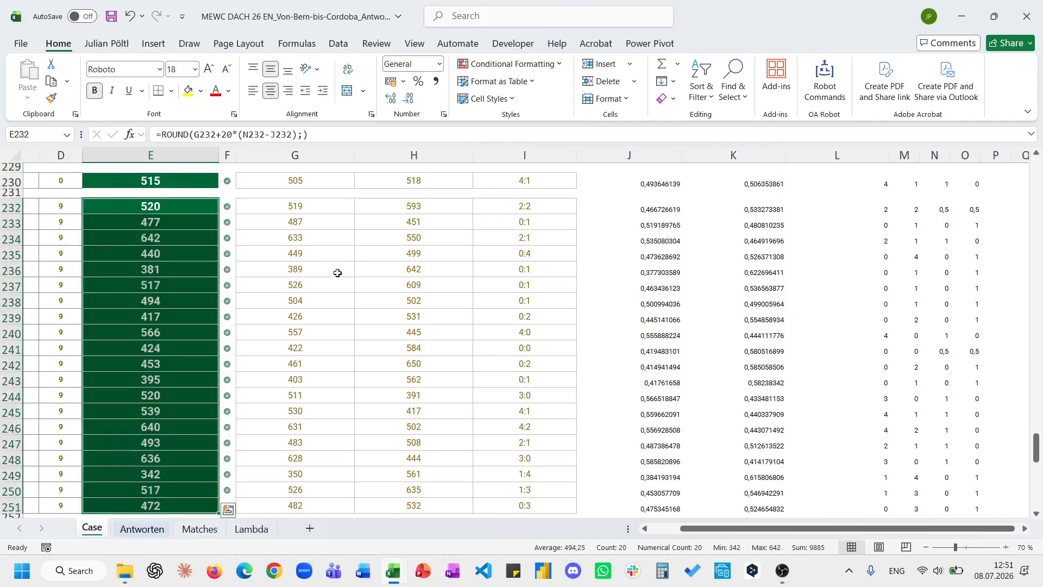
# Step: Look at the Level 7 task and read the bonus questions about host cities near the start of the Case sheet
pyautogui.hscroll(-3, 337, 272)
pyautogui.scroll(-8, 337, 273)
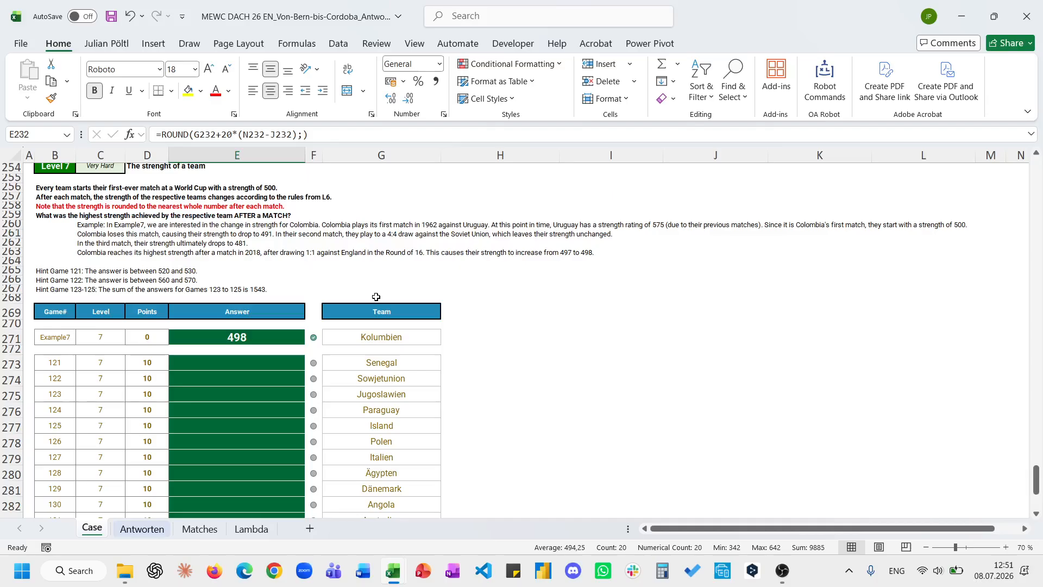
pyautogui.scroll(20, 376, 296)
pyautogui.scroll(-5, 376, 297)
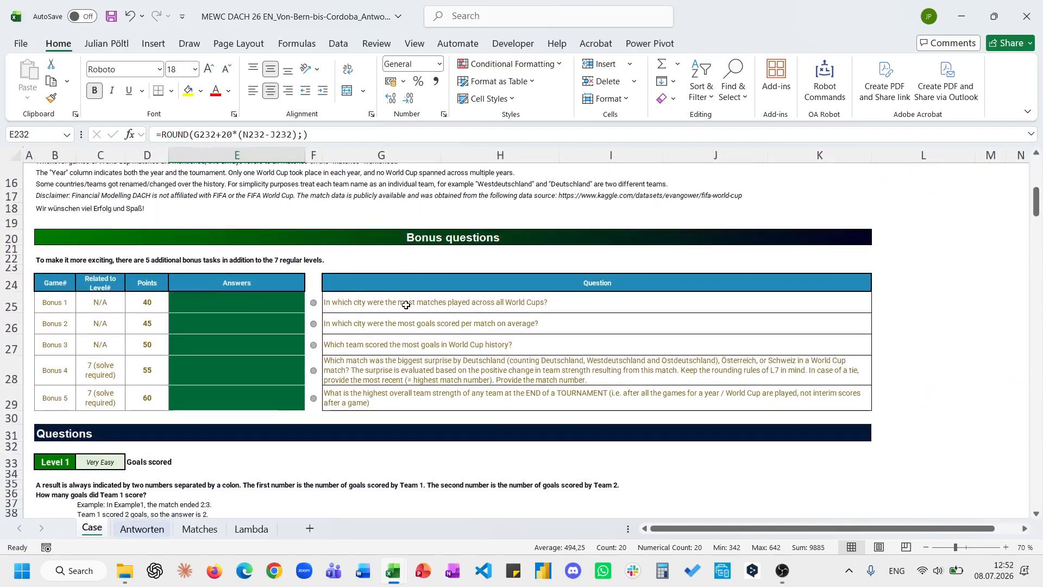
pyautogui.click(406, 305)
pyautogui.click(352, 314)
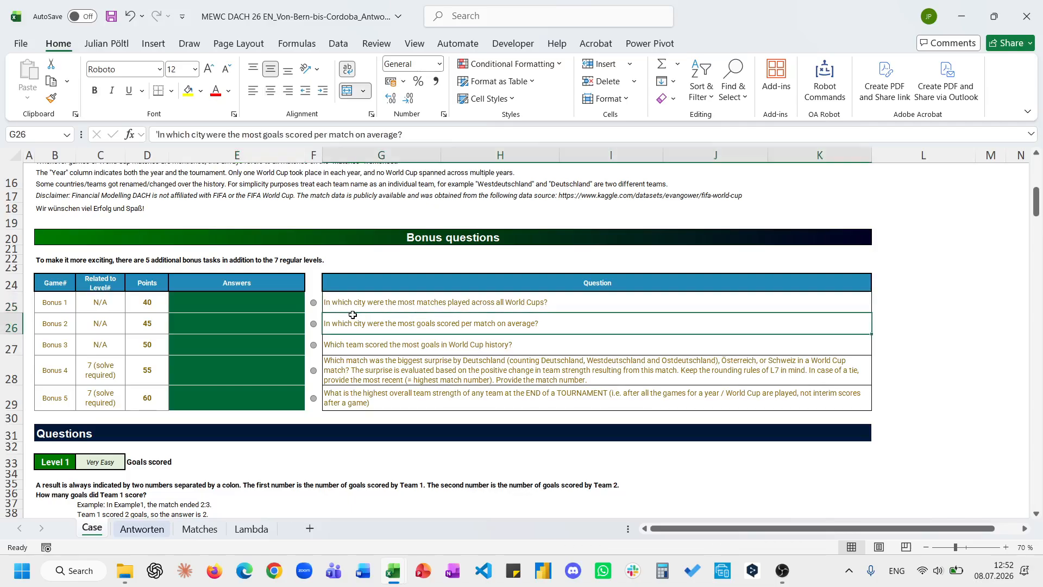
pyautogui.hscroll(5, 450, 306)
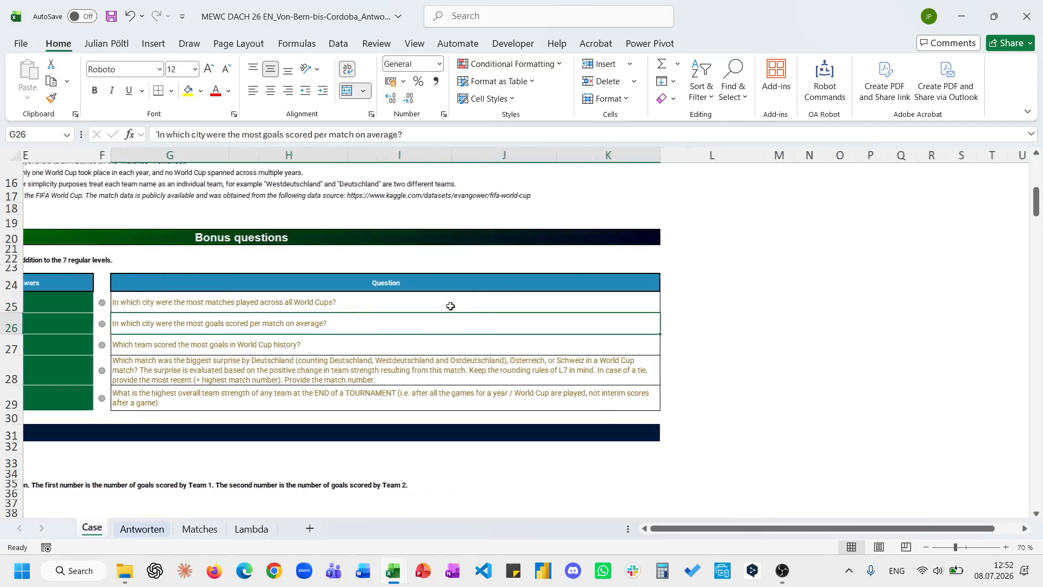
# Step: Start a GROUPBY formula in L25 with the host cities Matches!C2:C901 as the row fields
pyautogui.click(685, 299)
pyautogui.write('=group')
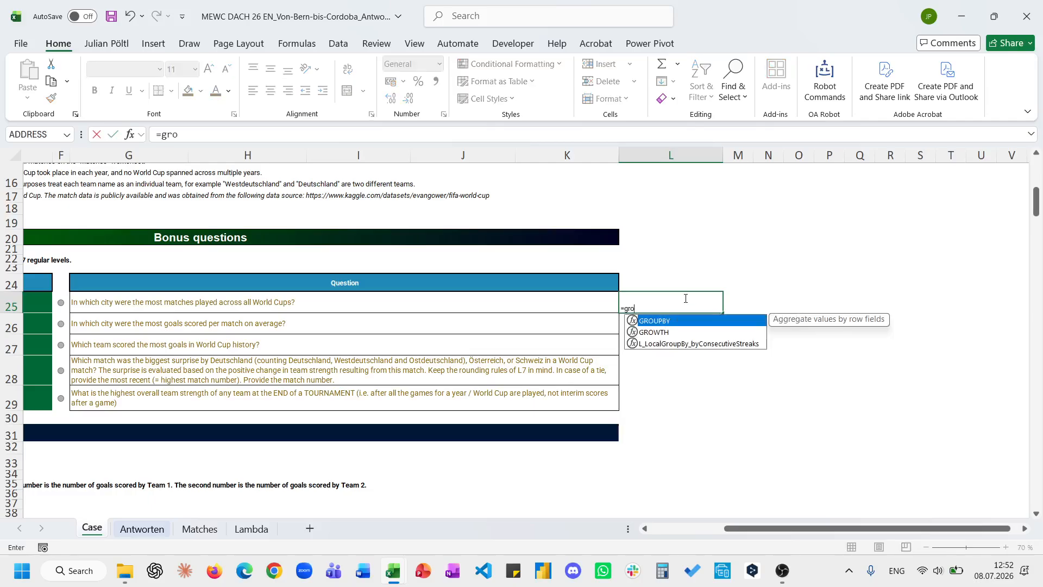
pyautogui.press('Tab')
pyautogui.write('vs')
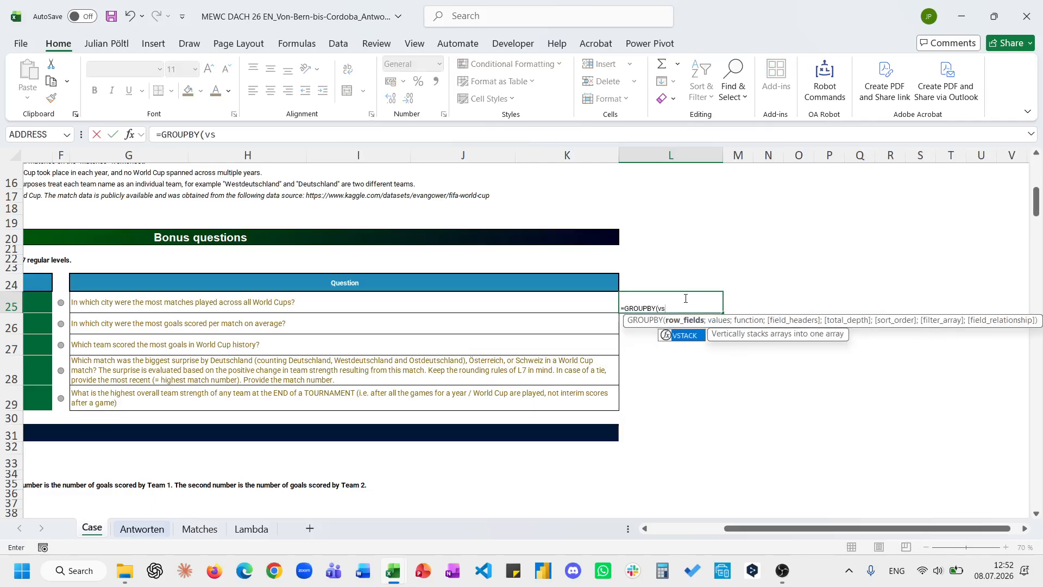
pyautogui.press('Tab')
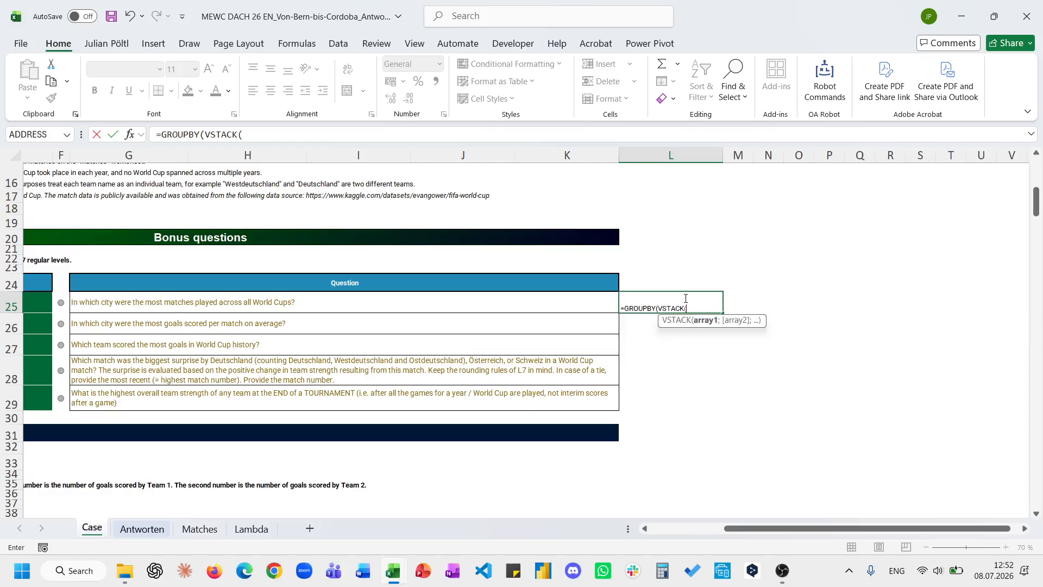
pyautogui.click(199, 529)
pyautogui.click(265, 325)
pyautogui.hotkey('ctrl', 'Up')
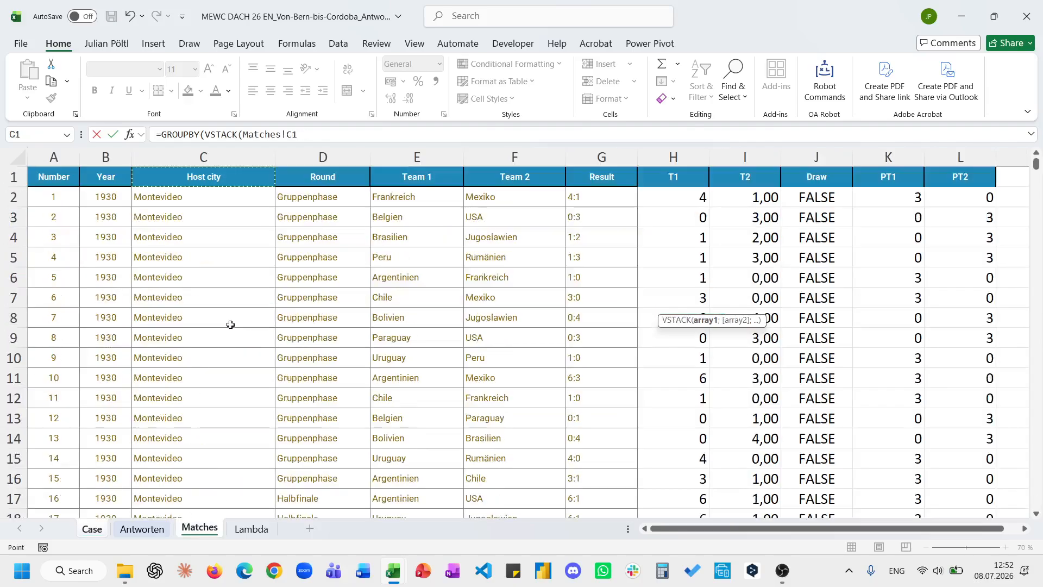
pyautogui.moveTo(337, 130); pyautogui.dragTo(204, 134)
pyautogui.press('BackSpace')
pyautogui.click(181, 198)
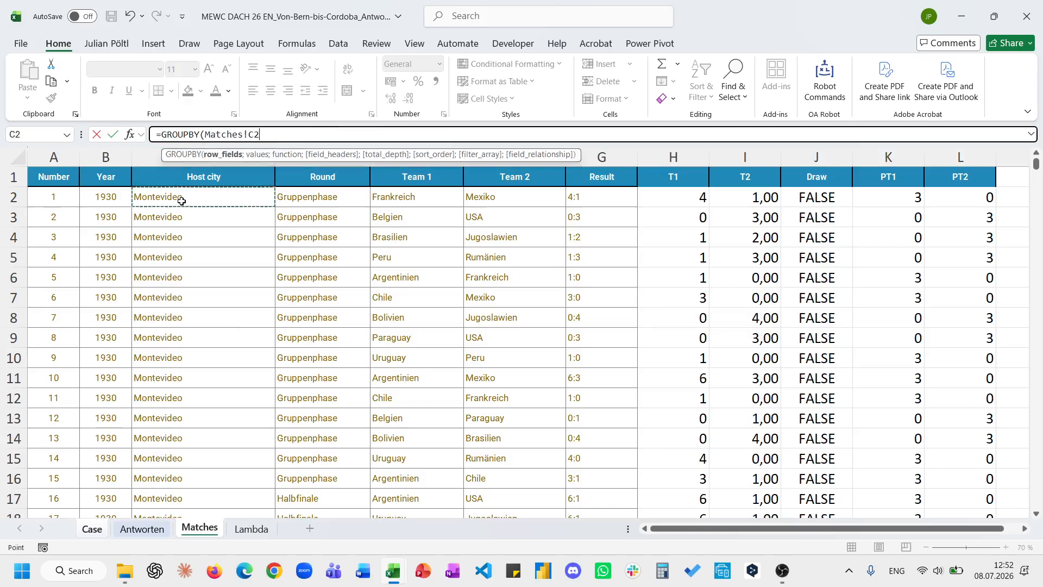
pyautogui.hotkey('ctrl', 'shift', 'Down')
pyautogui.write(';')
# Step: Complete the GROUPBY in L25 with Matches!C2:C901 as values, the COUNTA function and sort order -2, and enter it
pyautogui.click(181, 201)
pyautogui.hotkey('ctrl', 'Up')
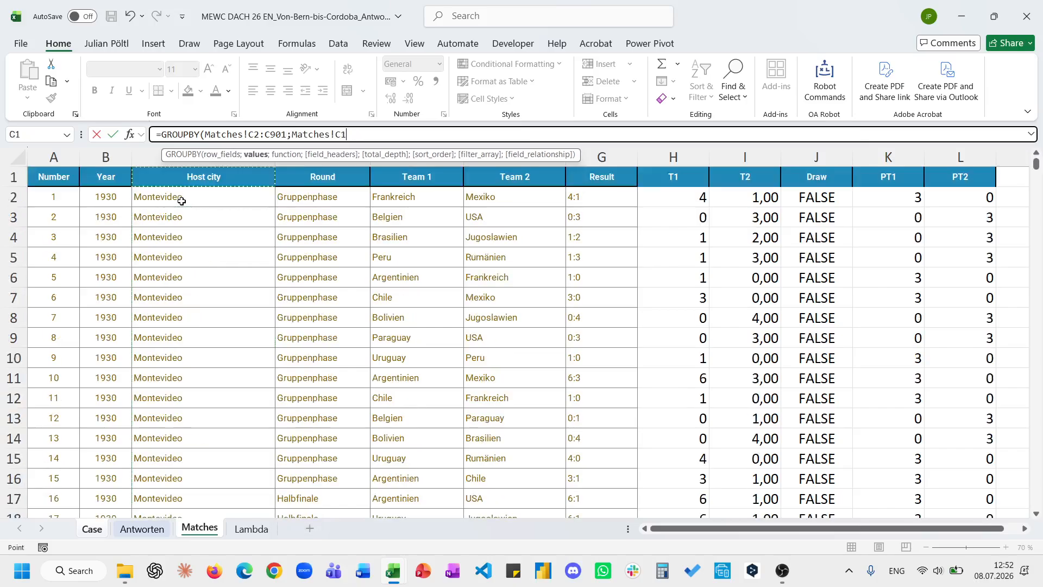
pyautogui.click(181, 201)
pyautogui.hotkey('ctrl', 'shift', 'Down')
pyautogui.write(';co')
pyautogui.press('Down')
pyautogui.press('Tab')
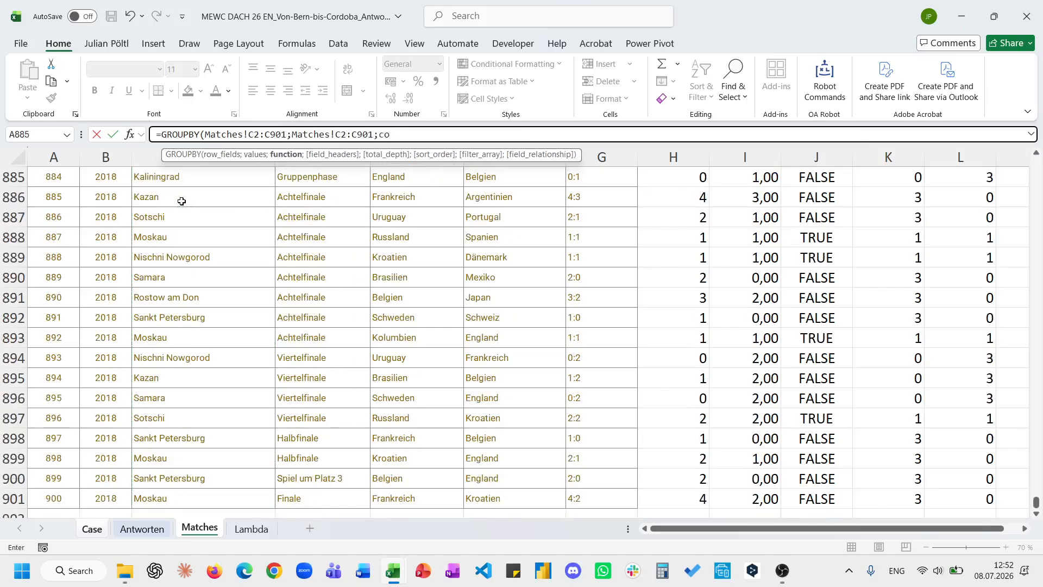
pyautogui.write(';;;')
pyautogui.write('-1)')
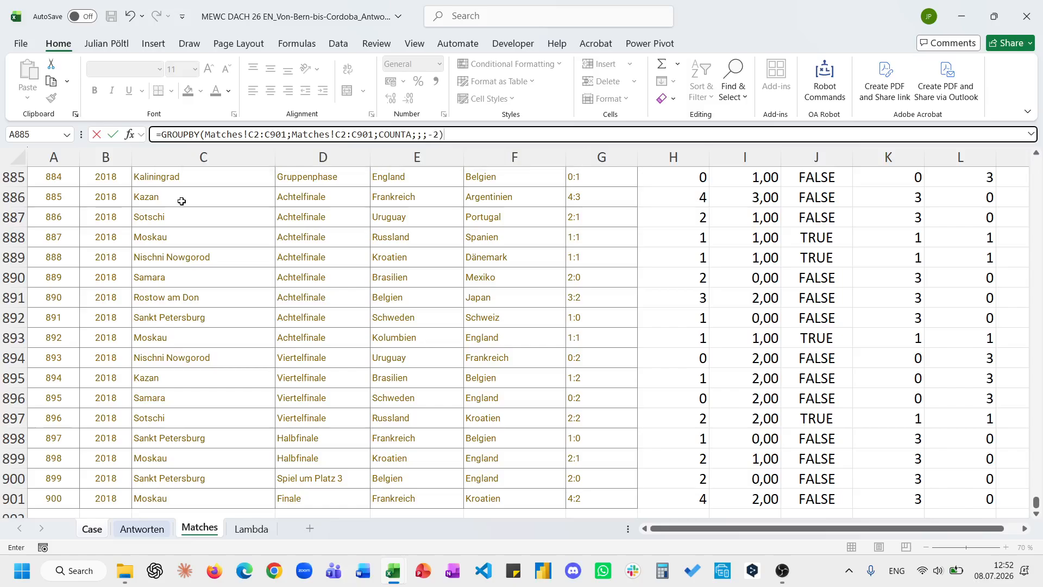
pyautogui.press('Return')
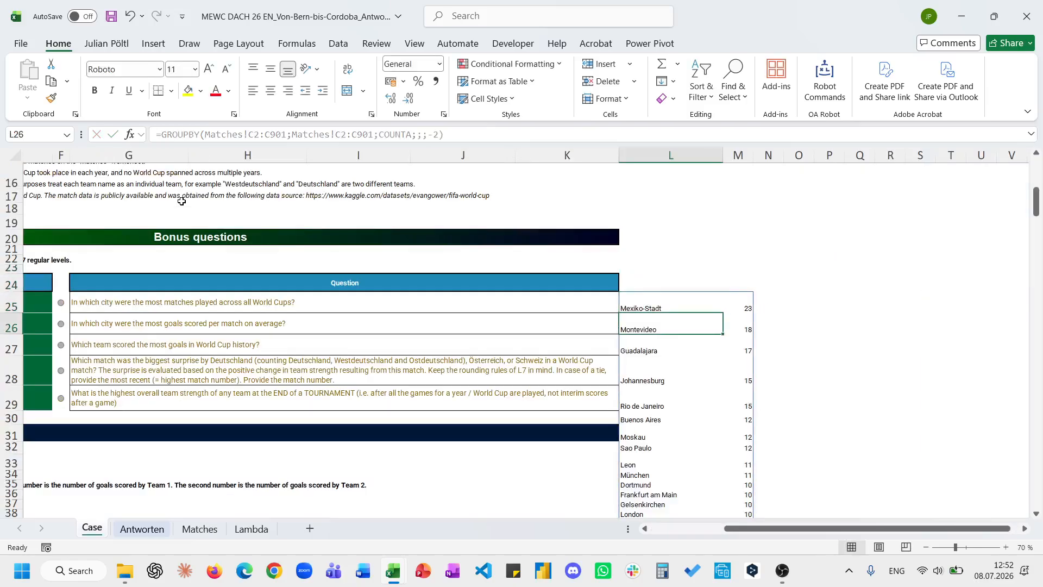
# Step: Move the GROUPBY formula from L25 to Bonus 1's answer cell E25, prefixed with @ to return only the first city
pyautogui.press('Up')
pyautogui.click(162, 136)
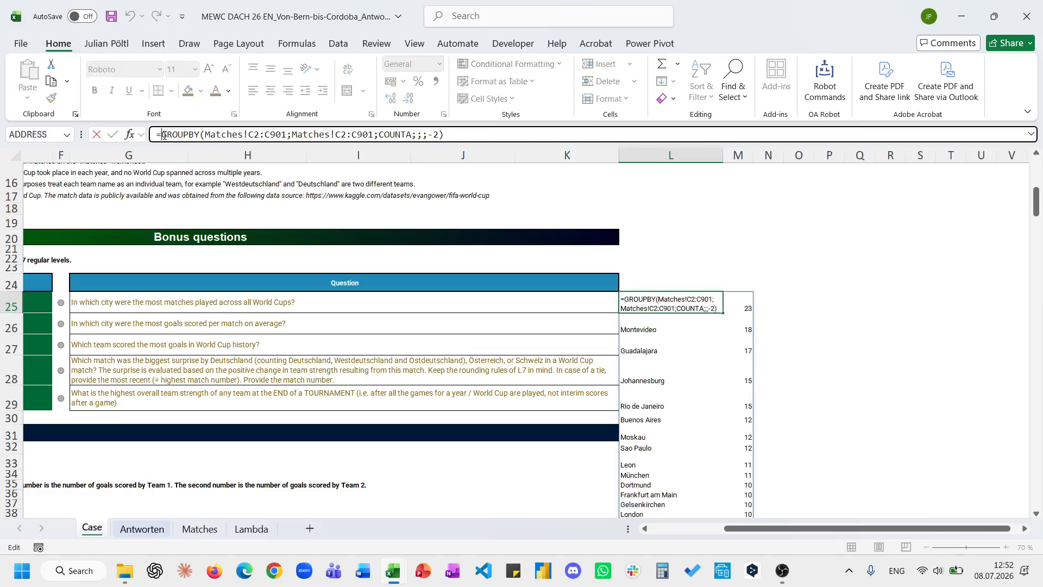
pyautogui.hotkey('ctrl', 'a')
pyautogui.press('BackSpace')
pyautogui.click(41, 302)
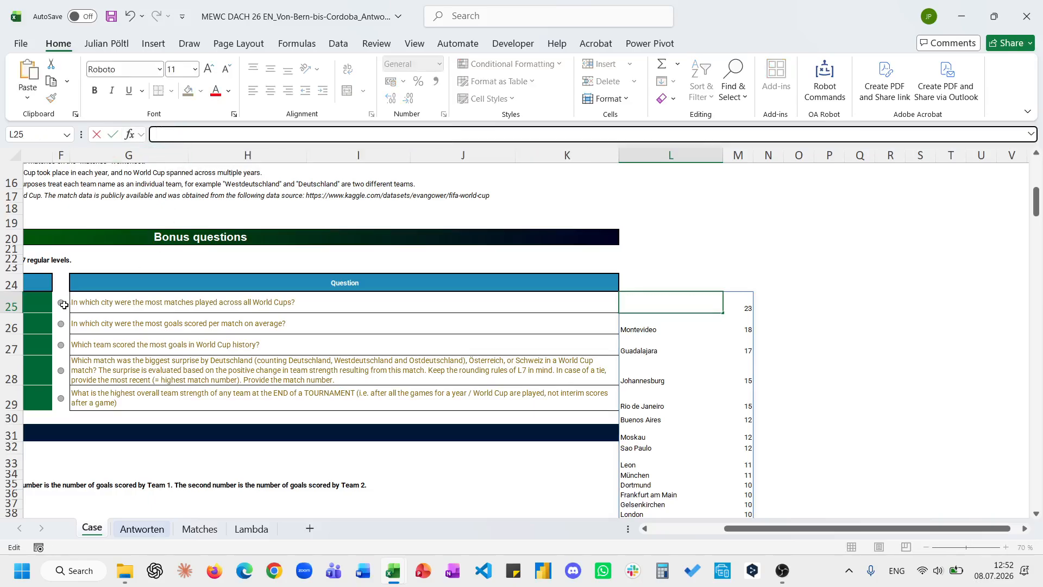
pyautogui.click(280, 142)
pyautogui.hotkey('ctrl', 'v')
pyautogui.press('Return')
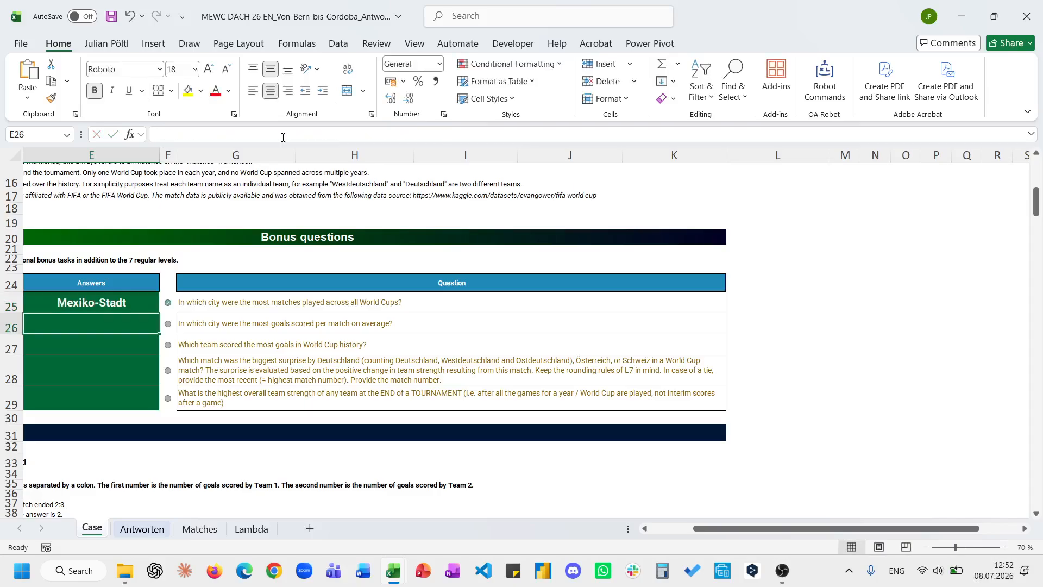
# Step: Copy the formula text from Bonus 1's answer cell E25 and select the empty cell N25
pyautogui.hscroll(-2, 282, 220)
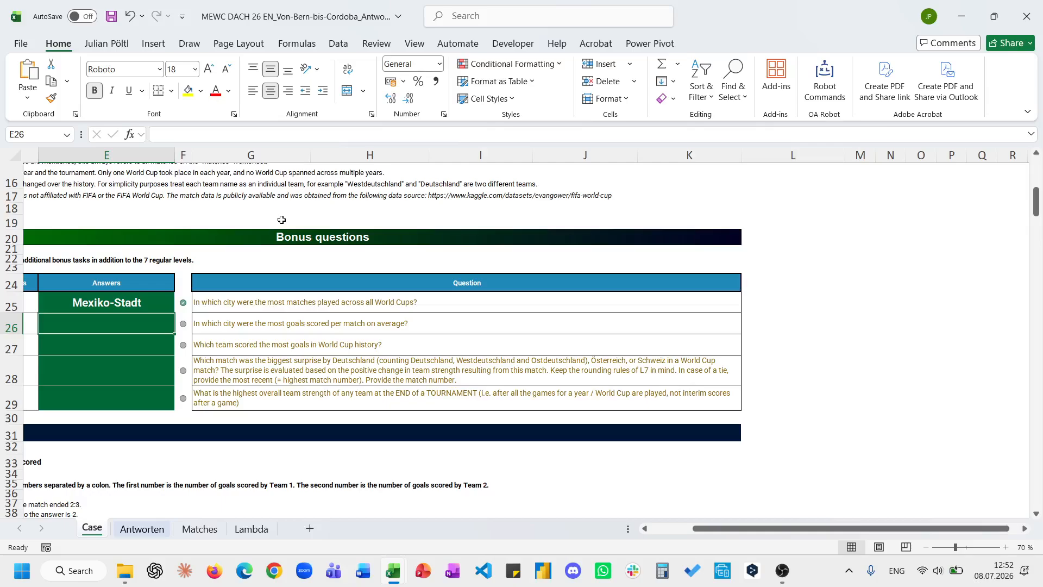
pyautogui.click(139, 300)
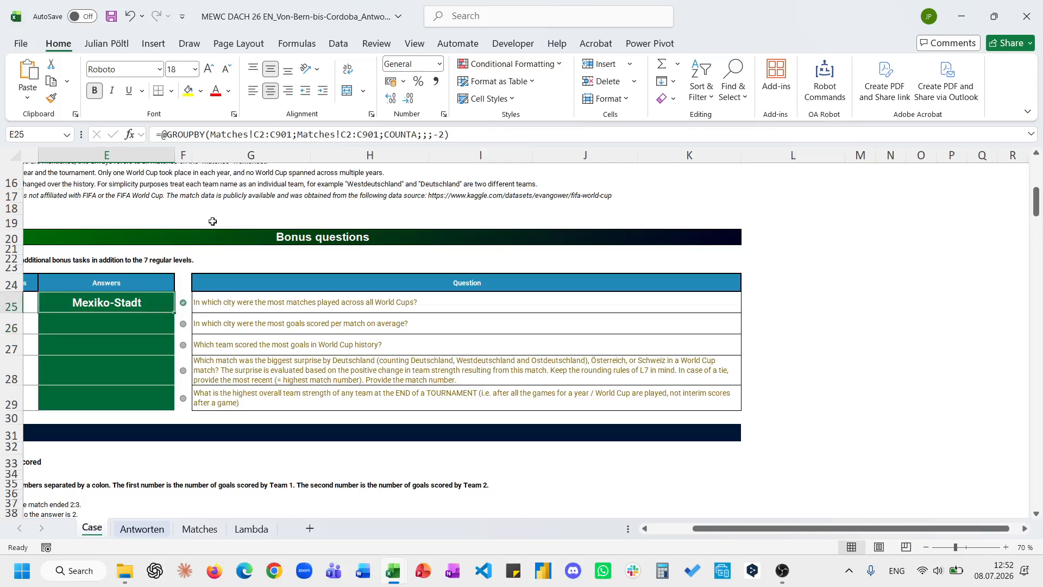
pyautogui.click(282, 137)
pyautogui.press('Right')
pyautogui.press('Right')
pyautogui.press('Right')
pyautogui.press('Right')
pyautogui.press('Right')
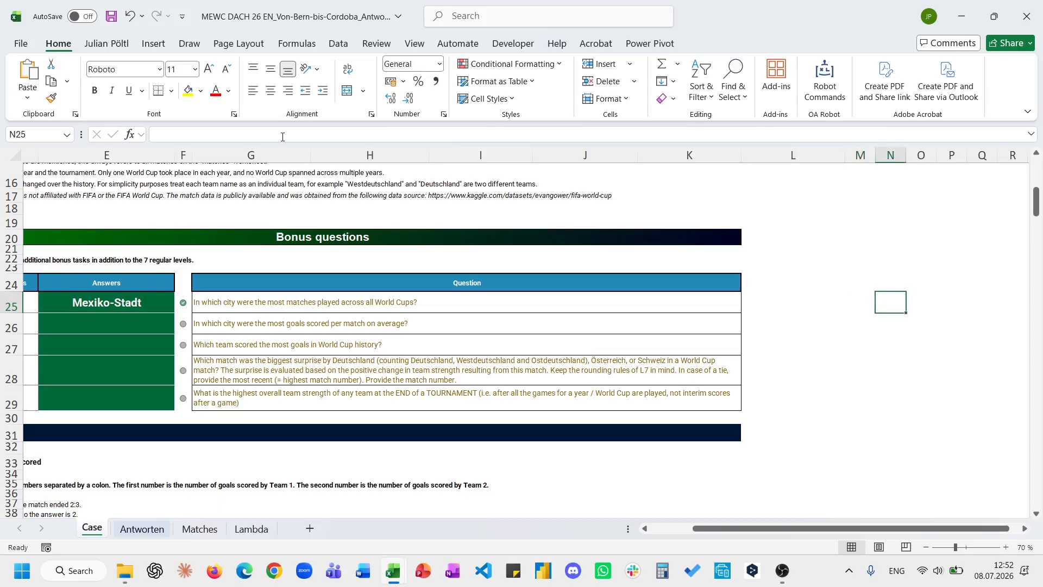
pyautogui.click(282, 137)
pyautogui.hotkey('ctrl', 'v')
pyautogui.doubleClick(316, 134)
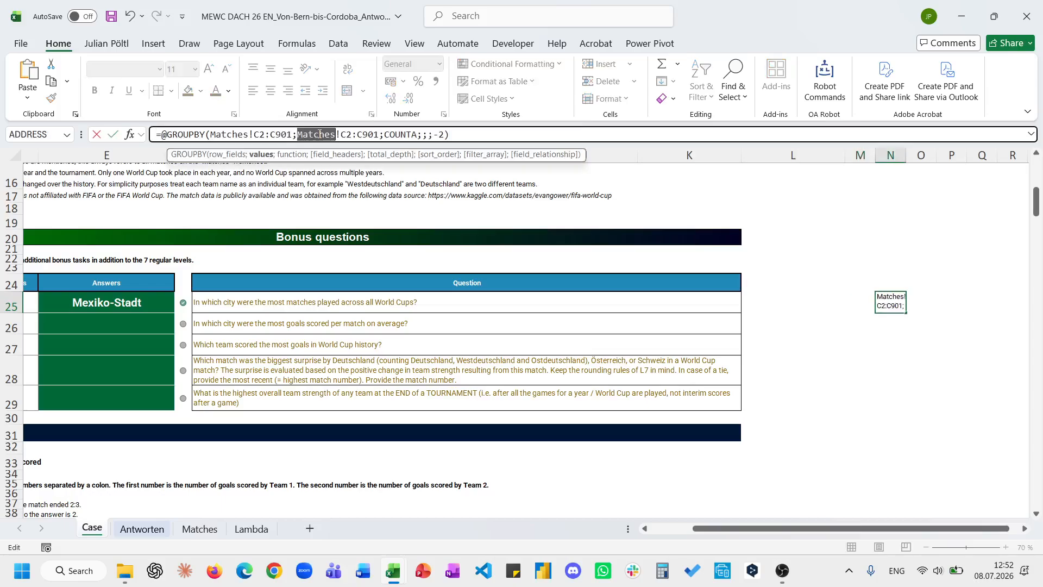
pyautogui.moveTo(380, 135); pyautogui.dragTo(297, 135)
pyautogui.press('BackSpace')
pyautogui.press('Return')
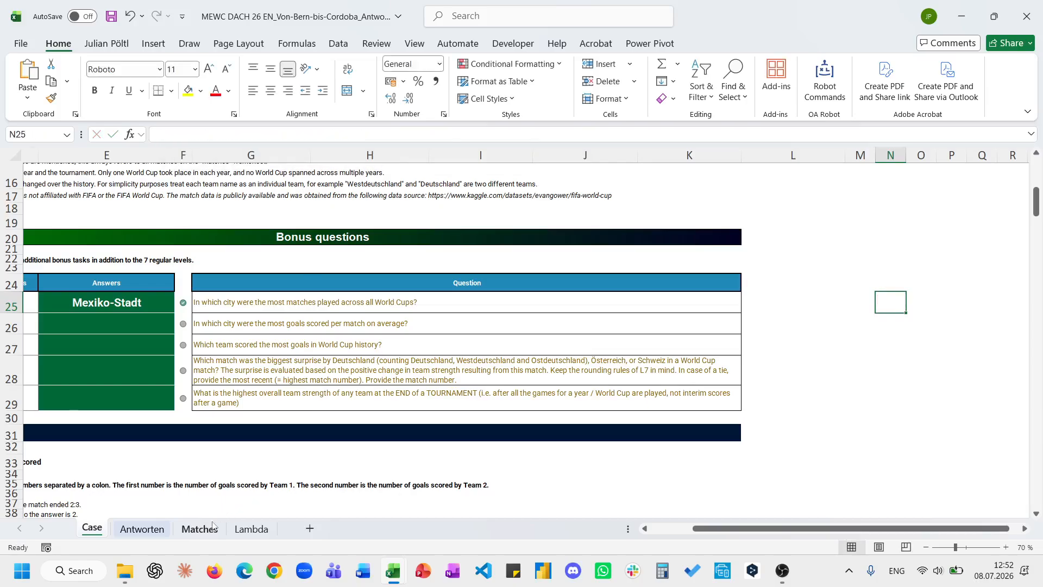
pyautogui.click(200, 528)
pyautogui.click(92, 529)
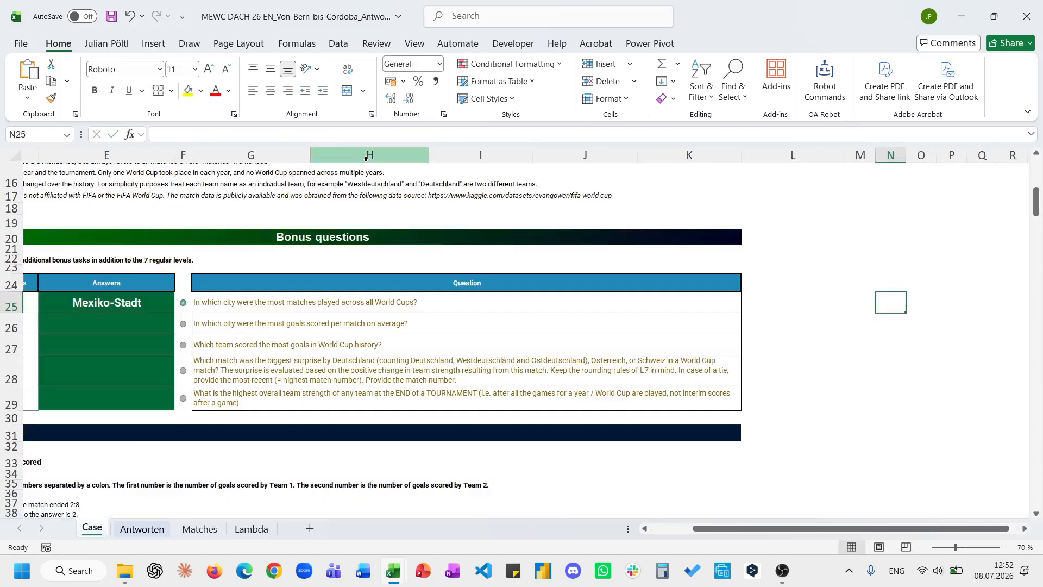
# Step: Insert the copied GROUPBY formula into N25 and remove its values argument Matches!C2:C901
pyautogui.click(430, 133)
pyautogui.write('=@GROUPBY(Matches!C2:C901;Matches!C2:C901;COUNTA;;;-2)')
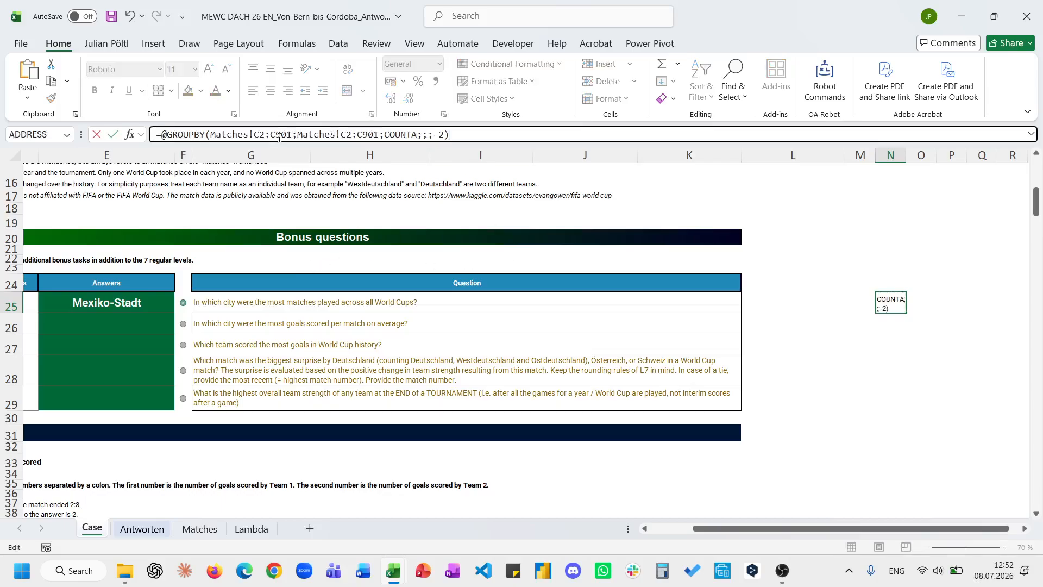
pyautogui.moveTo(297, 138); pyautogui.dragTo(375, 138)
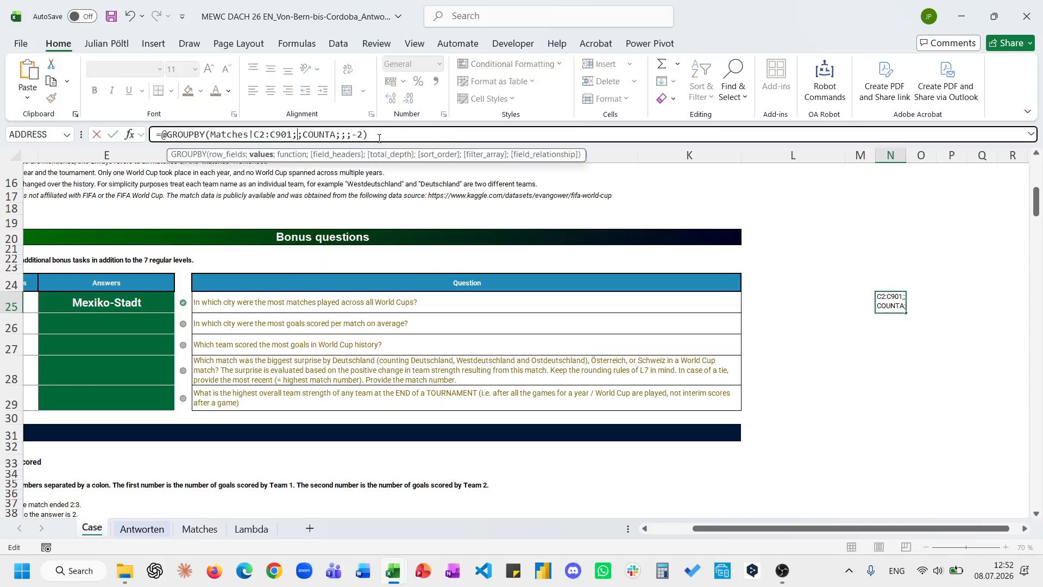
# Step: Reference the Team 1 goals Matches!$H$2# as the values argument in N25's formula and append a plus sign
pyautogui.click(199, 529)
pyautogui.hscroll(3, 638, 337)
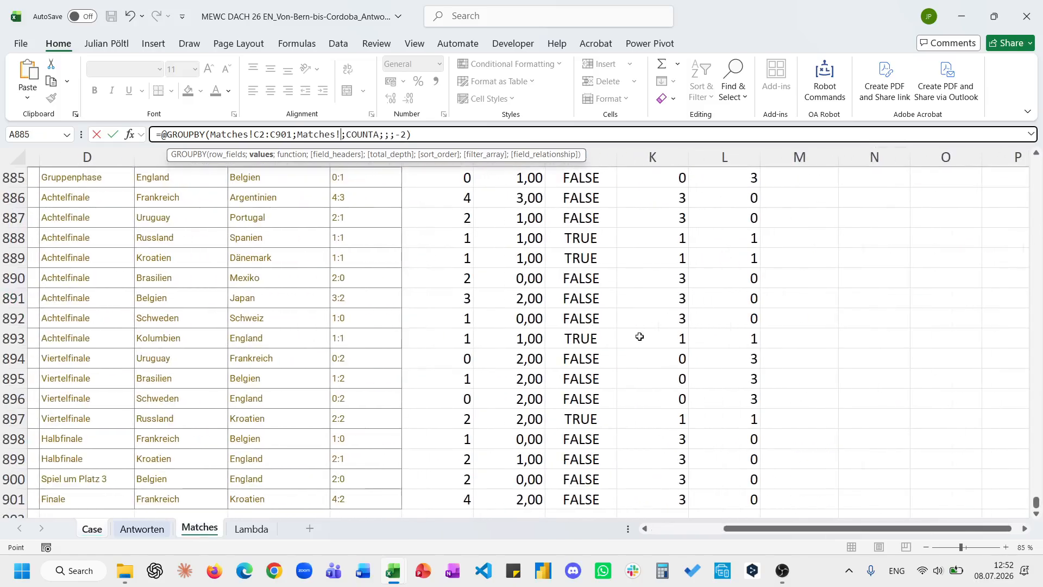
pyautogui.click(431, 308)
pyautogui.hotkey('ctrl', 'Up')
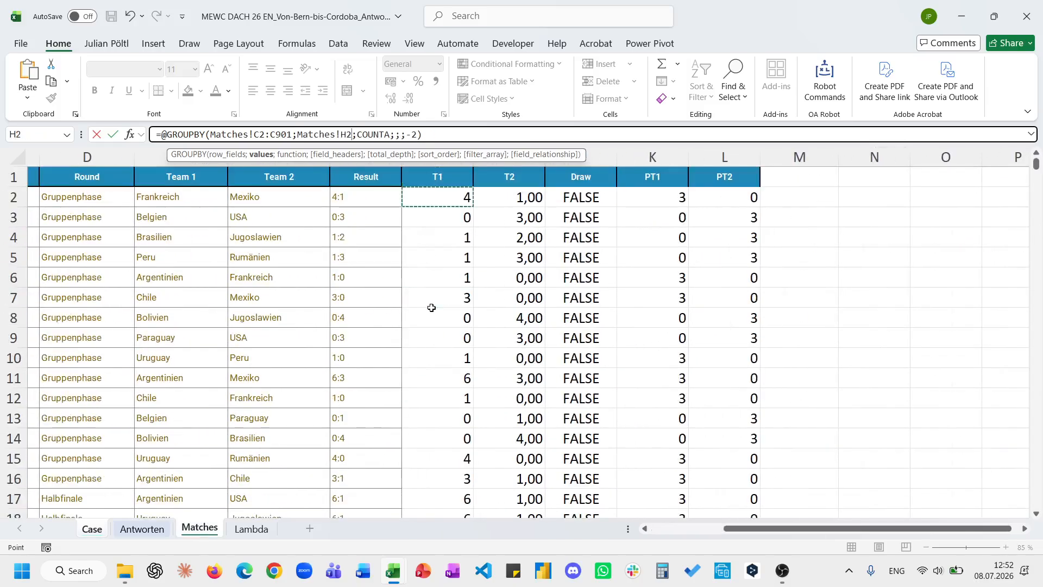
pyautogui.hotkey('ctrl', 'shift', 'Down')
pyautogui.press('F4')
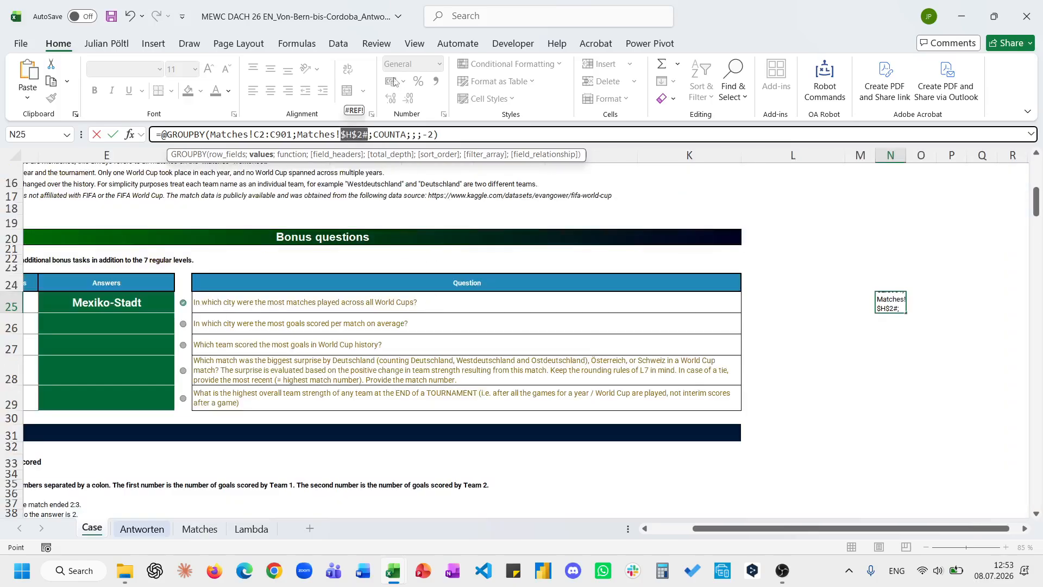
pyautogui.click(370, 132)
pyautogui.write('+')
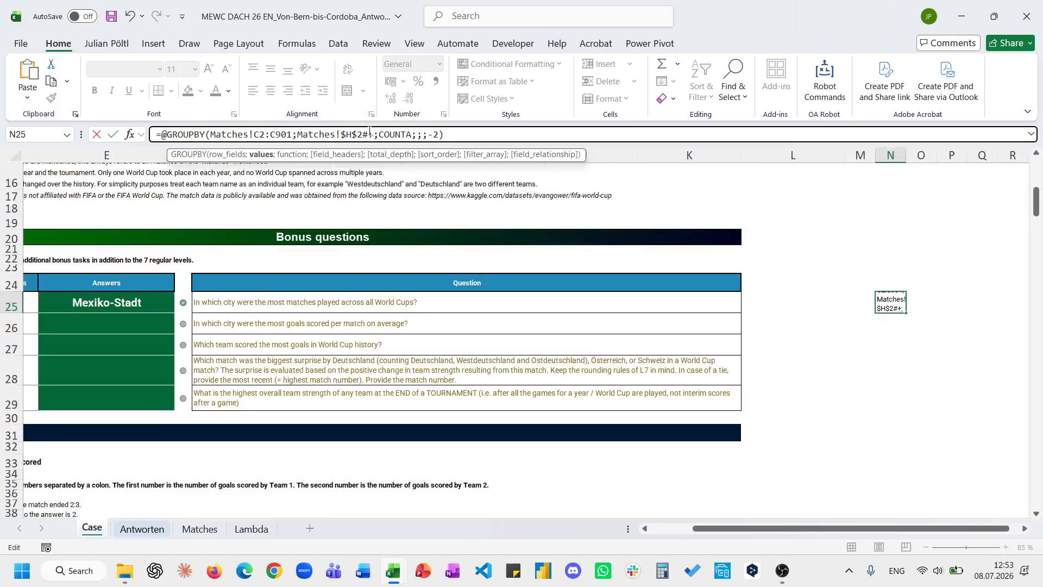
pyautogui.doubleClick(357, 136)
pyautogui.hotkey('ctrl', 'c')
pyautogui.click(375, 136)
pyautogui.hotkey('ctrl', 'v')
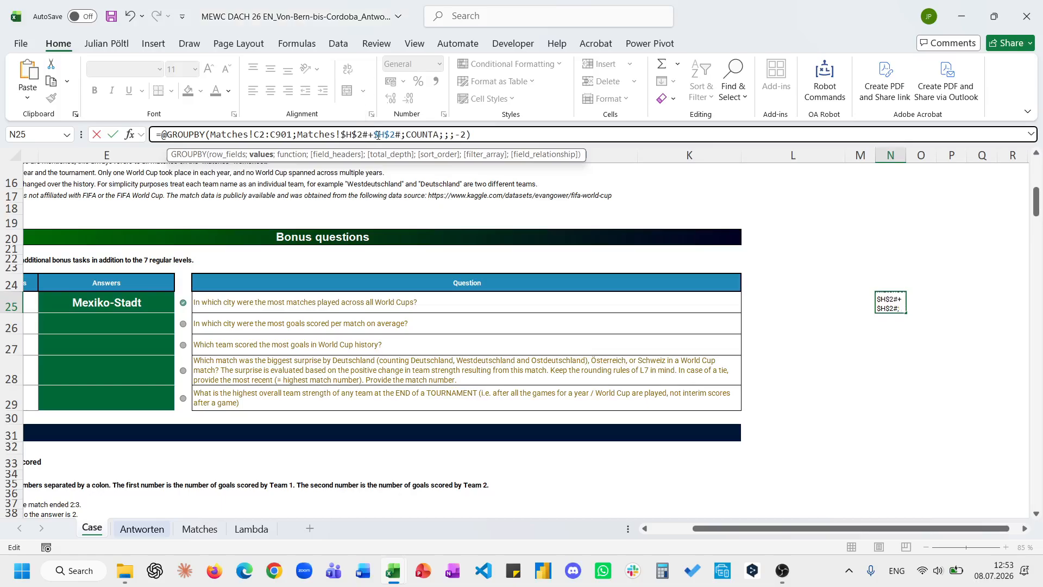
pyautogui.click(385, 135)
pyautogui.press('BackSpace')
pyautogui.write('I')
pyautogui.moveTo(402, 134); pyautogui.dragTo(376, 136)
pyautogui.press('BackSpace')
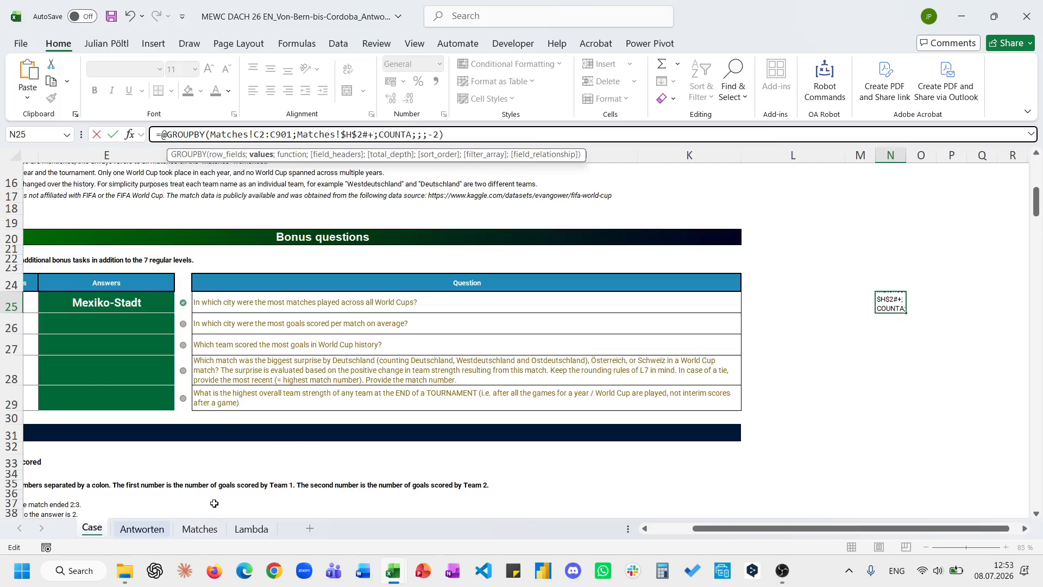
# Step: Add the Team 2 goals Matches!$I$2# after the plus sign in the values argument of N25's formula
pyautogui.click(199, 528)
pyautogui.click(589, 375)
pyautogui.click(647, 375)
pyautogui.hotkey('ctrl', 'Up')
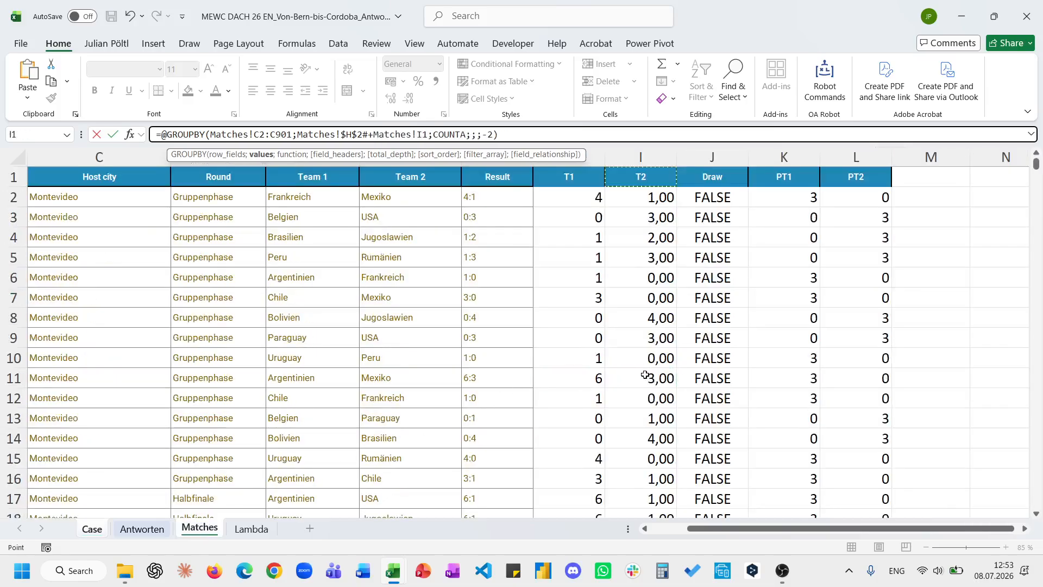
pyautogui.press('Down')
pyautogui.hotkey('ctrl', 'shift', 'Down')
pyautogui.press('F4')
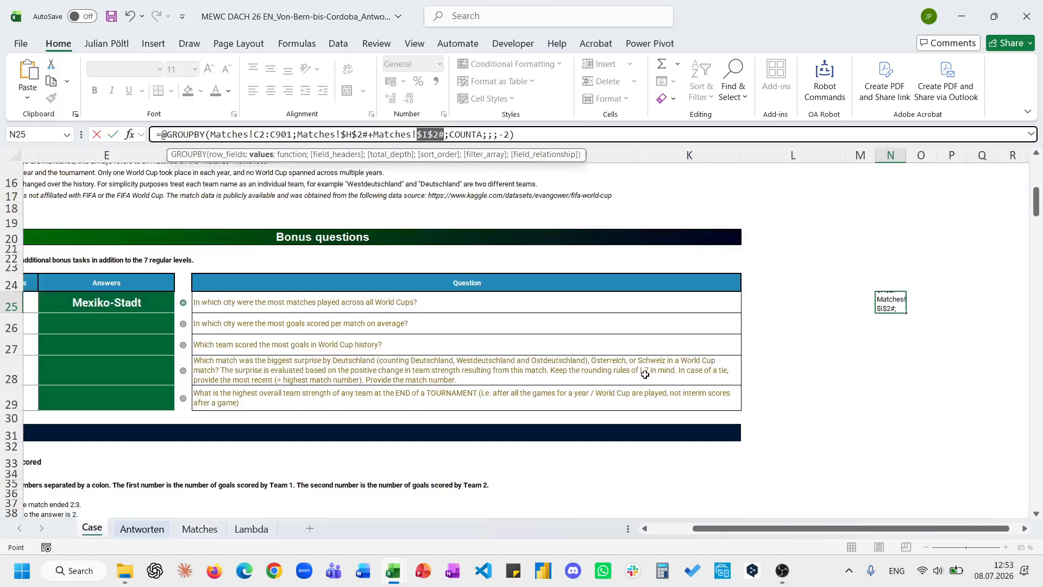
# Step: Change the GROUPBY function from COUNTA to AVERAGE and enter the formula in N25
pyautogui.doubleClick(467, 135)
pyautogui.write('AVERAGE')
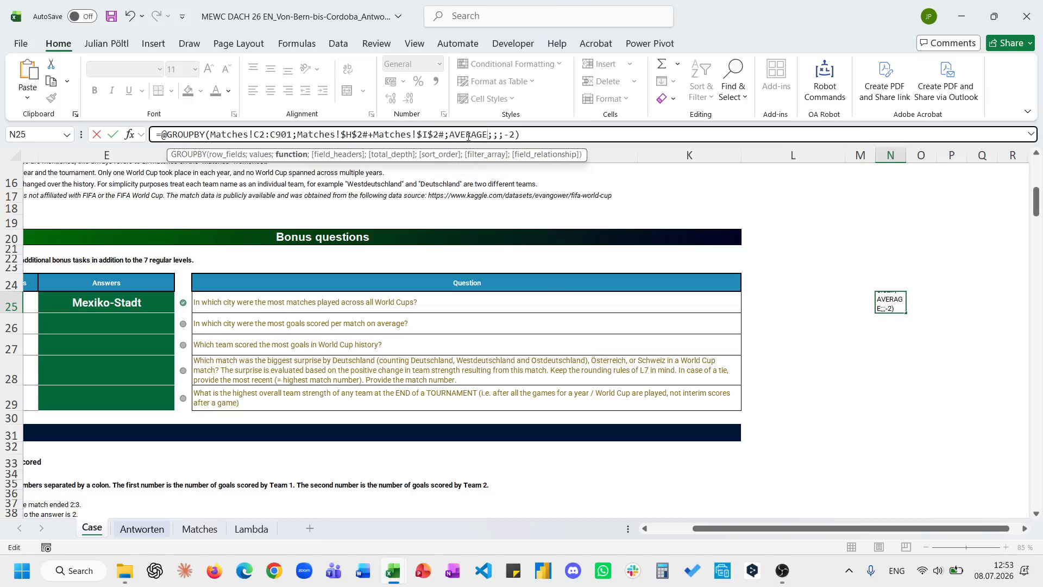
pyautogui.hotkey('ctrl', 'Return')
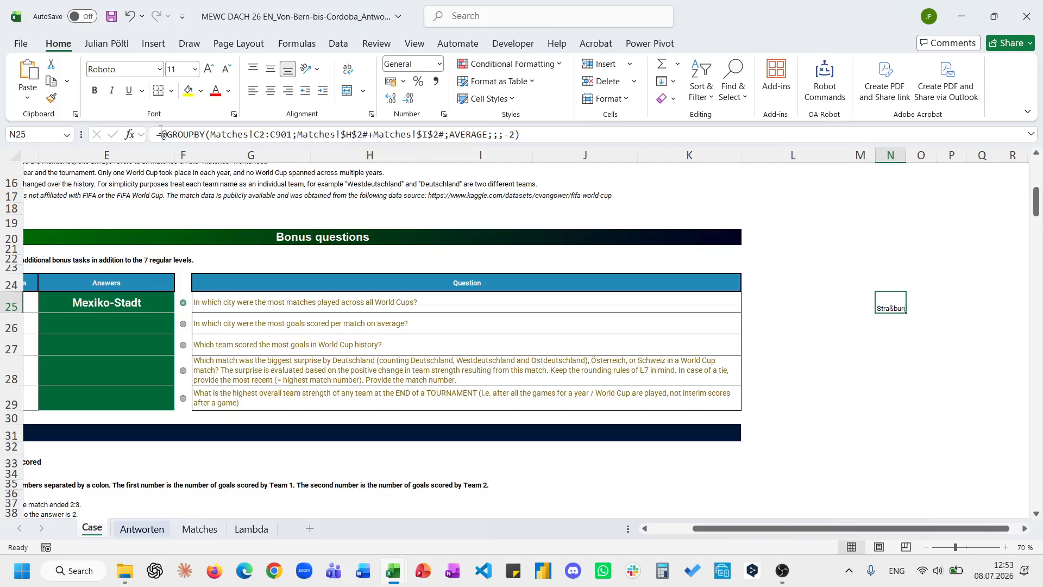
# Step: Remove the @ from N25's formula to check the full list of city averages, and put it back
pyautogui.click(161, 133)
pyautogui.press('Delete')
pyautogui.hotkey('ctrl', 'Return')
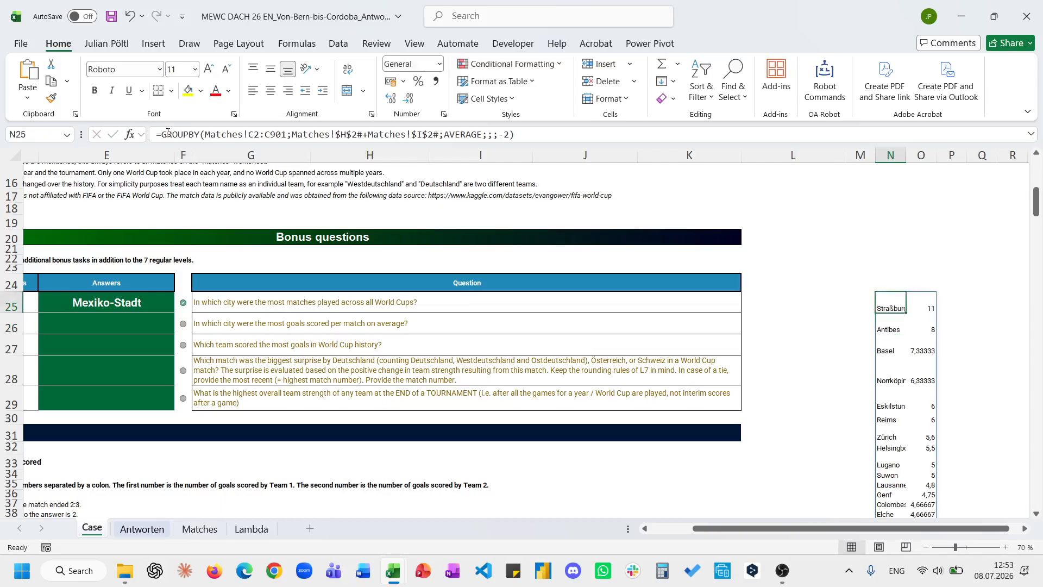
pyautogui.click(163, 134)
pyautogui.write('@')
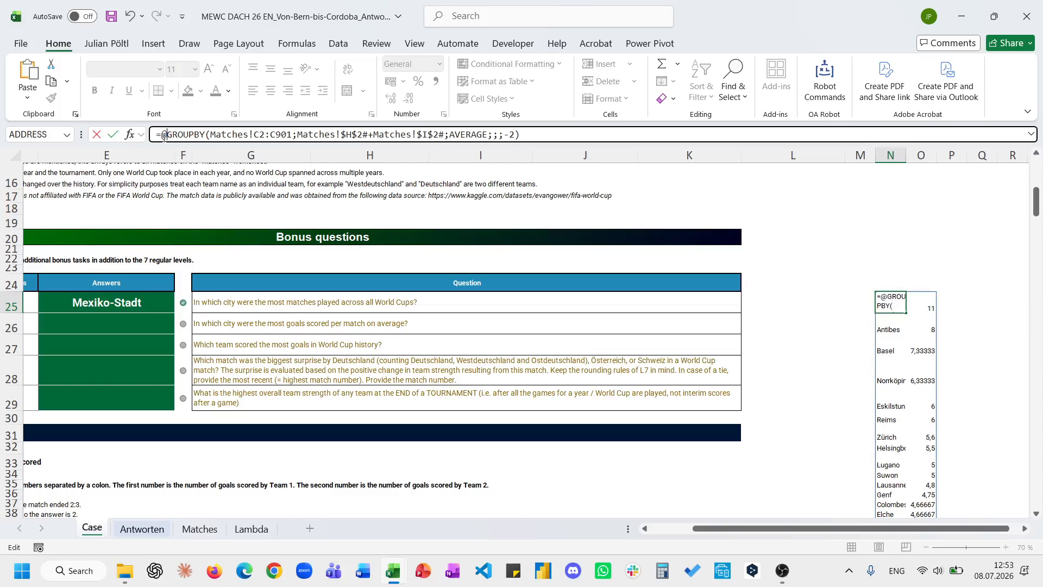
pyautogui.hotkey('ctrl', 'Return')
# Step: Move the GROUPBY formula from N25 to Bonus 2's answer cell E26, without the stray backslash at its end
pyautogui.tripleClick(164, 136)
pyautogui.hotkey('ctrl', 'x')
pyautogui.hotkey('ctrl', 'Return')
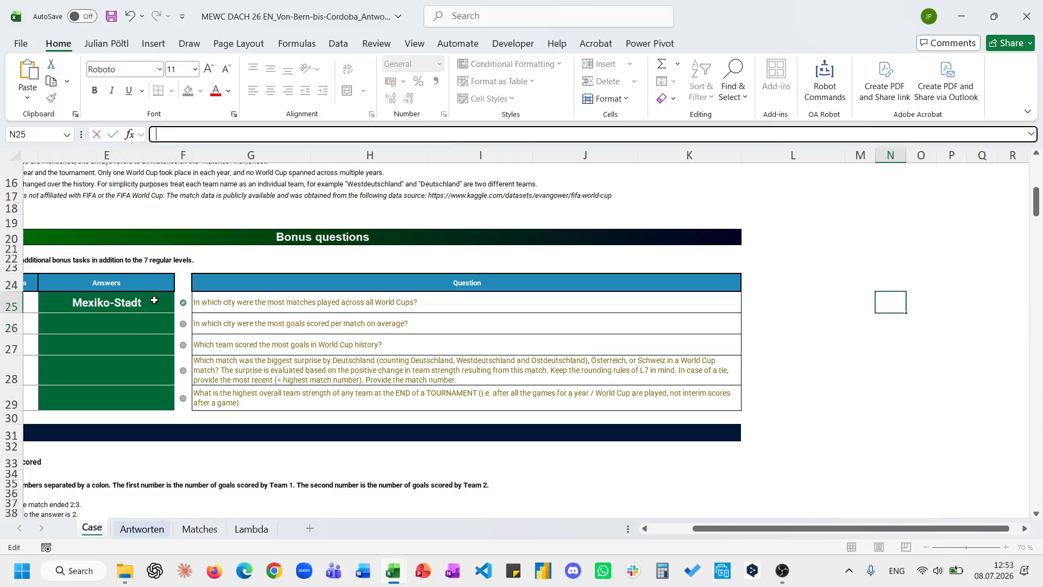
pyautogui.click(146, 331)
pyautogui.hotkey('ctrl', 'v')
pyautogui.write('\\')
pyautogui.hotkey('ctrl', 'Return')
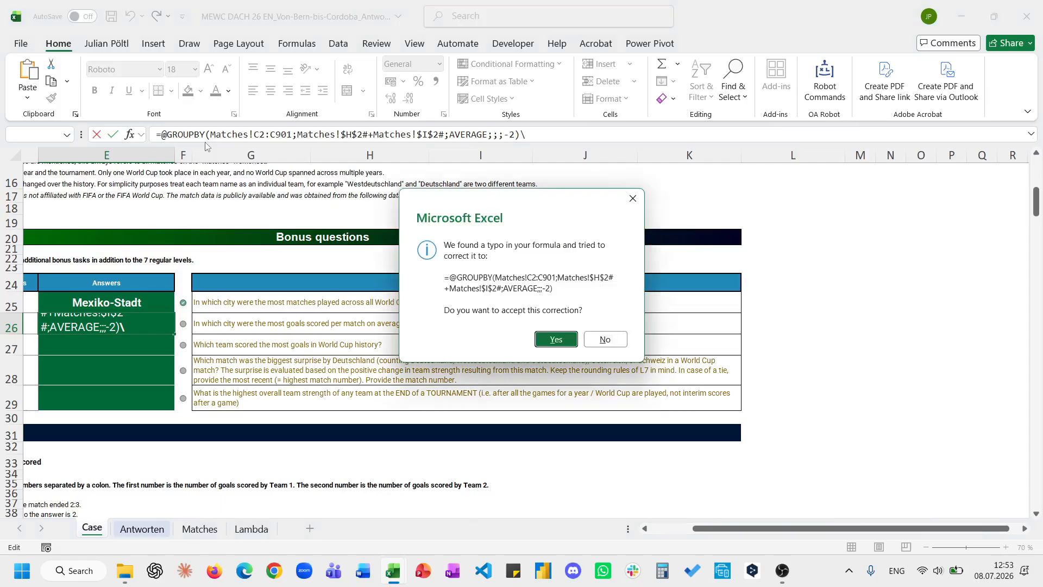
pyautogui.press('n')
pyautogui.press('Return')
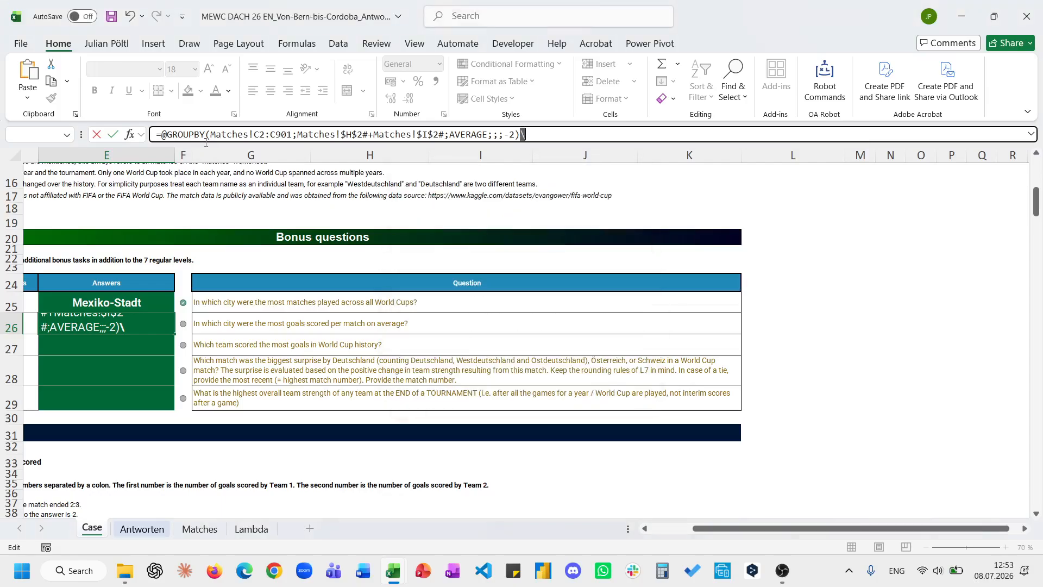
pyautogui.press('BackSpace')
pyautogui.press('Return')
pyautogui.press('Up')
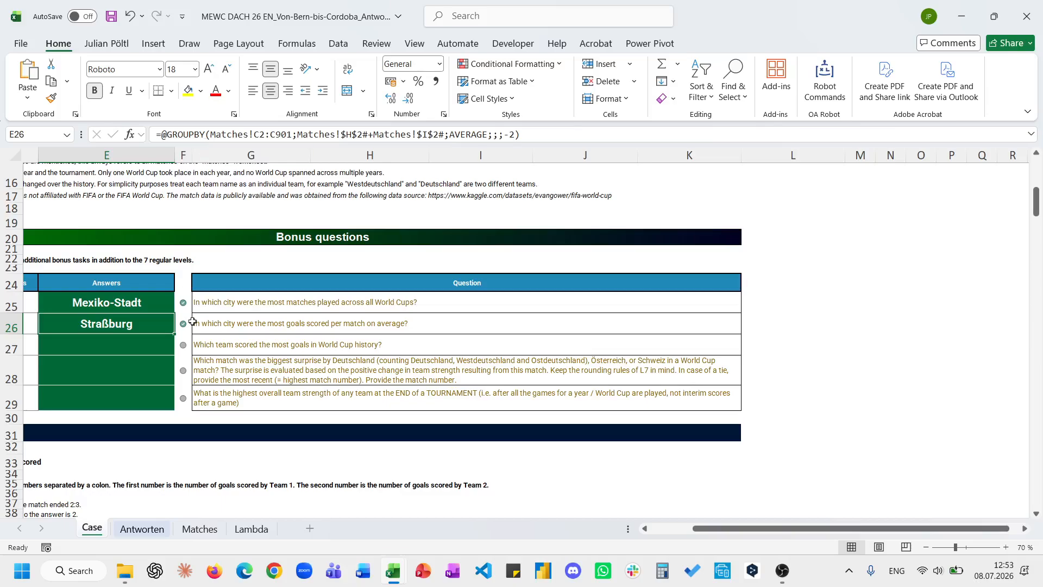
# Step: Select the empty cell M27 in the Bonus 3 row as the working cell
pyautogui.hscroll(-1, 200, 329)
pyautogui.hscroll(-3, 199, 330)
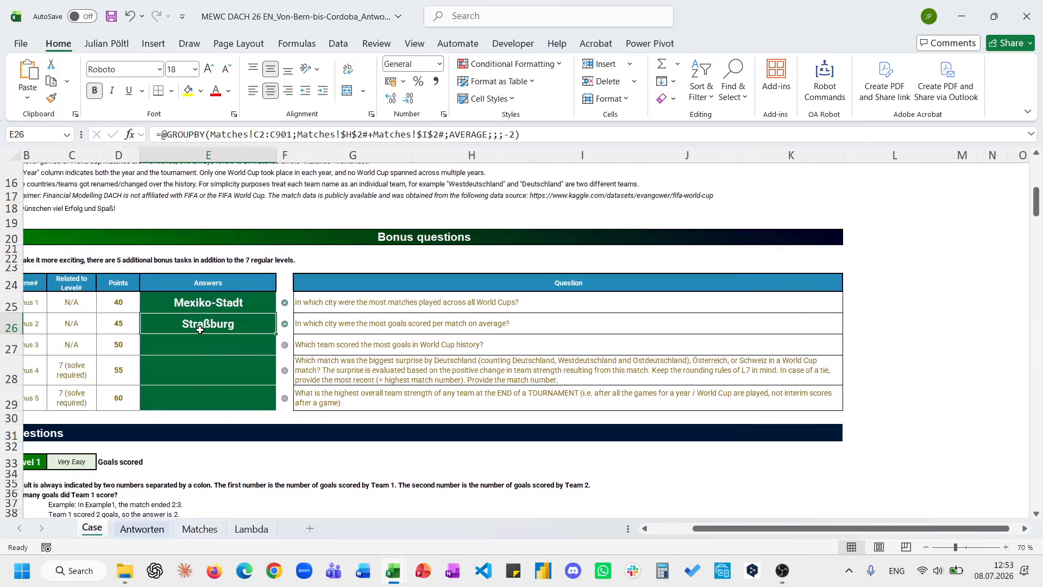
pyautogui.hscroll(8, 200, 330)
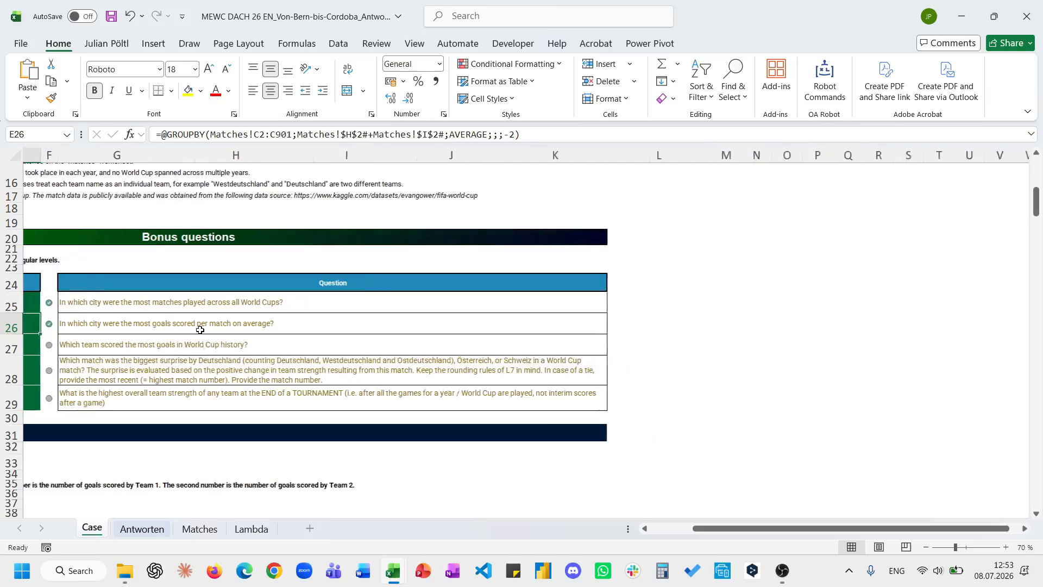
pyautogui.click(695, 324)
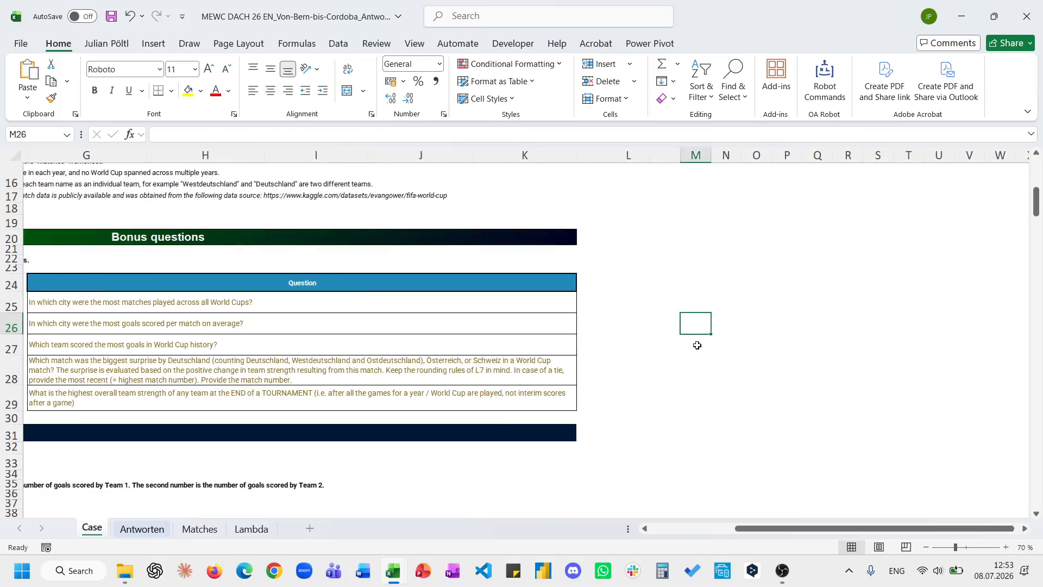
pyautogui.click(697, 346)
pyautogui.write('=GROUPBY(')
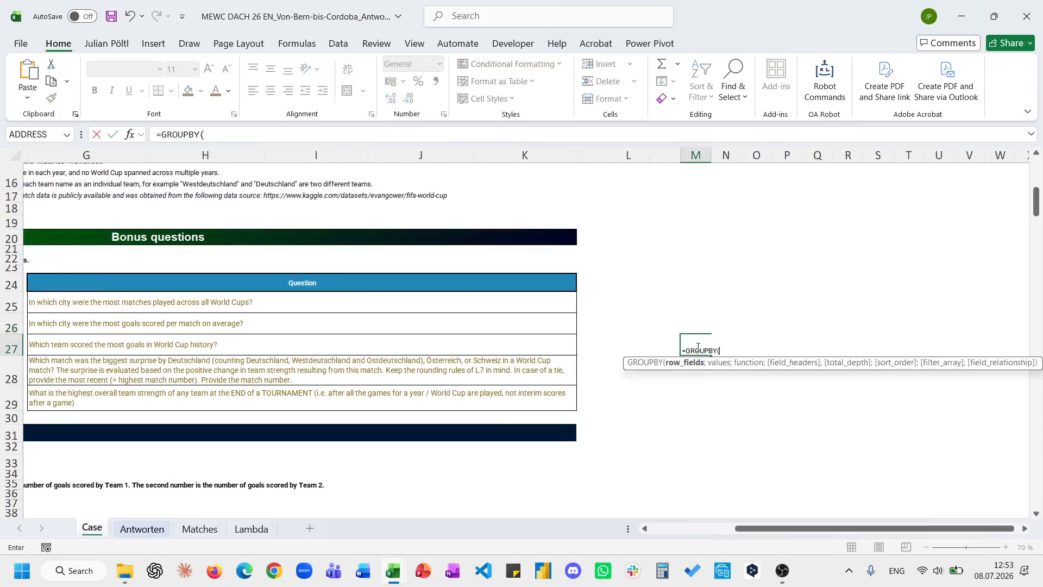
pyautogui.write('VSTACK(')
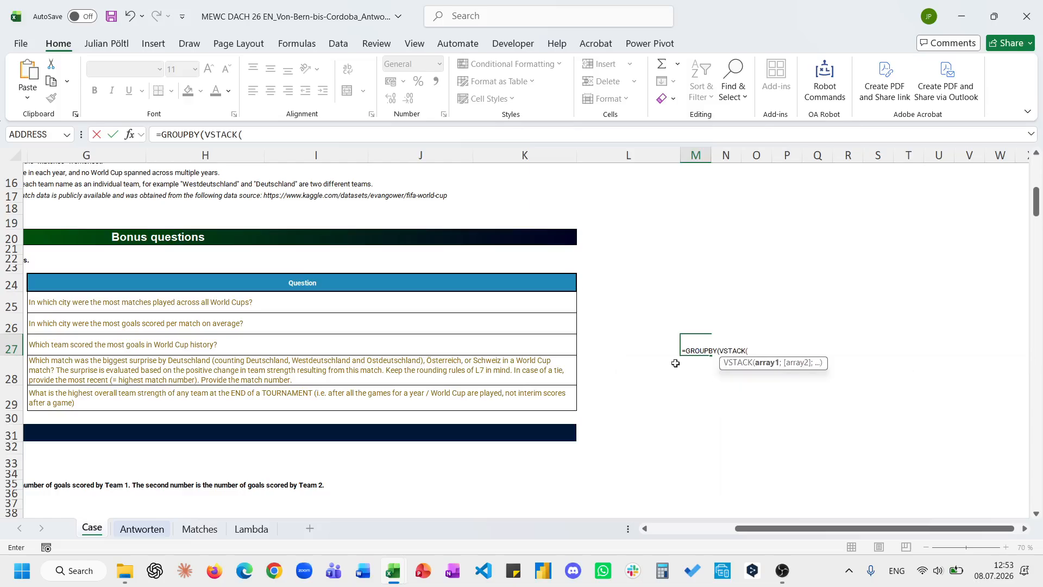
pyautogui.click(199, 529)
pyautogui.click(305, 338)
pyautogui.hotkey('ctrl', 'Up')
pyautogui.press('Down')
pyautogui.hotkey('ctrl', 'shift', 'Down')
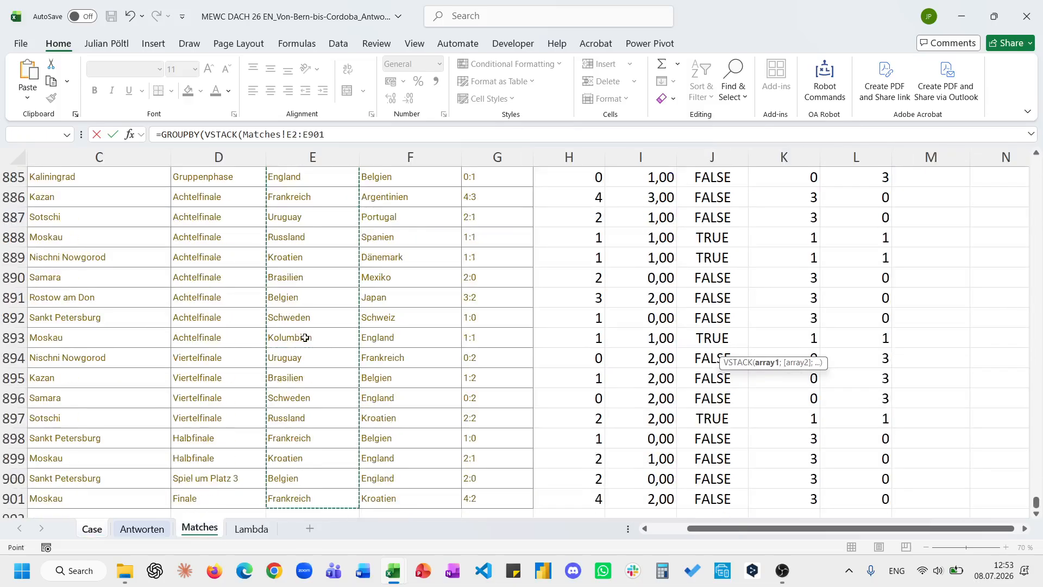
pyautogui.write('4')
pyautogui.press('F4')
pyautogui.press('Escape')
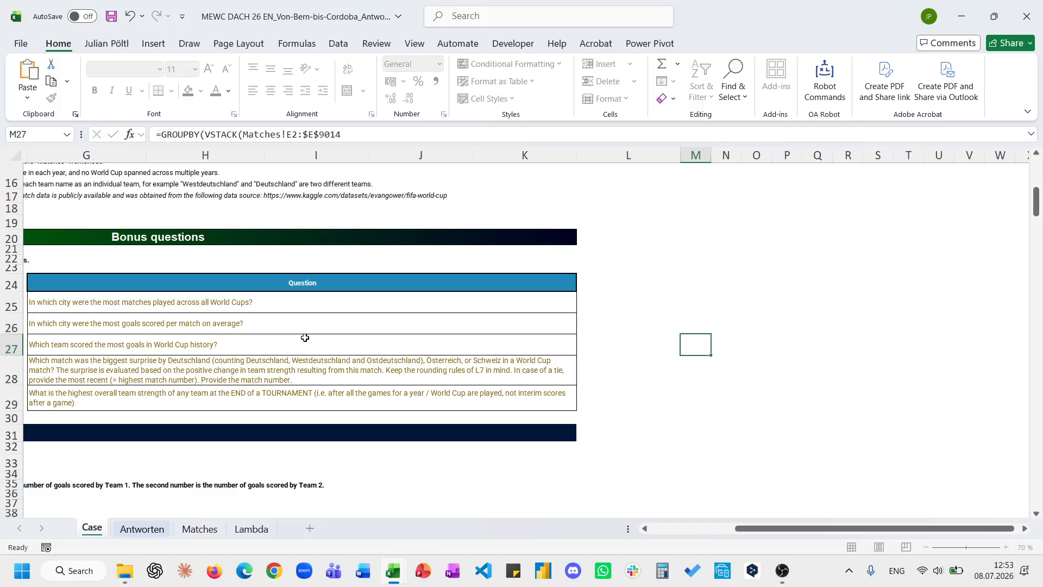
# Step: Start a GROUPBY formula in M27 whose row fields are a VSTACK beginning with the Team 1 names Matches!$E$2:$E$901
pyautogui.write('=gro')
pyautogui.press('Tab')
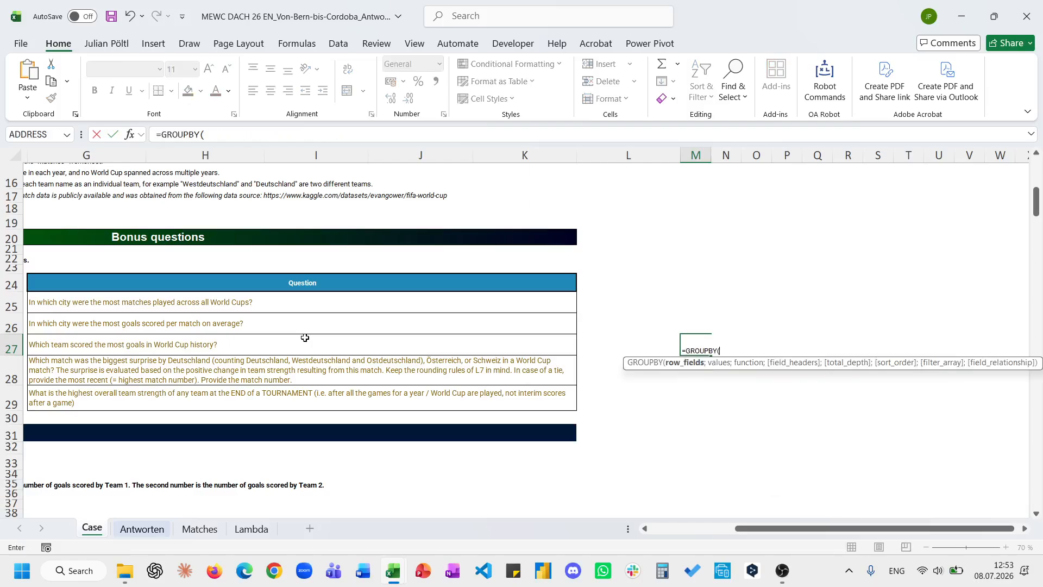
pyautogui.write('vs')
pyautogui.press('Tab')
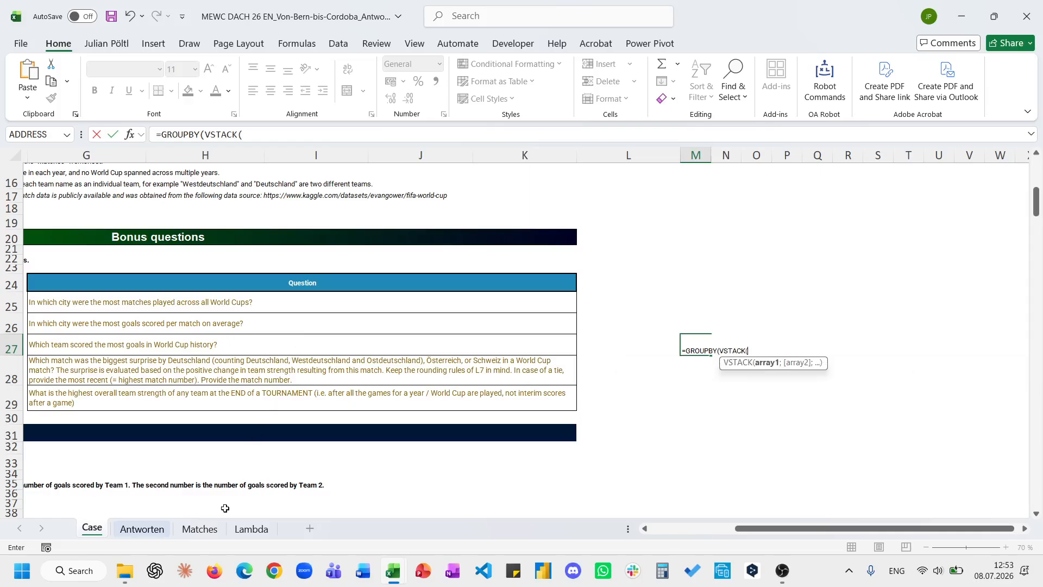
pyautogui.click(199, 528)
pyautogui.hotkey('ctrl', 'Up')
pyautogui.press('Down')
pyautogui.hotkey('ctrl', 'shift', 'Down')
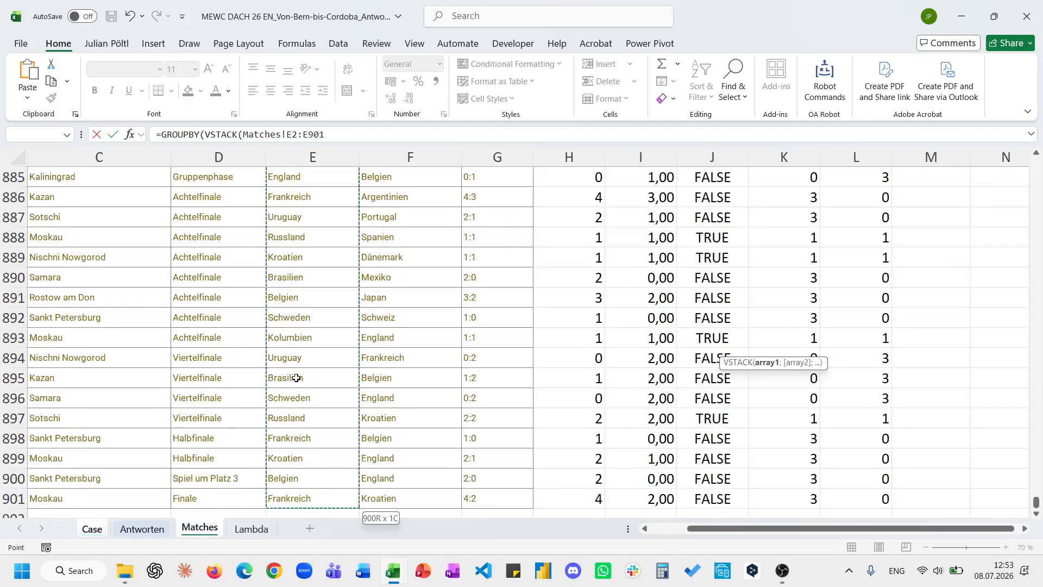
pyautogui.press('F4')
pyautogui.write(';')
# Step: Add the Team 2 names Matches!$F$2:$F$901 to the row-fields VSTACK and open a second VSTACK for the values
pyautogui.click(385, 357)
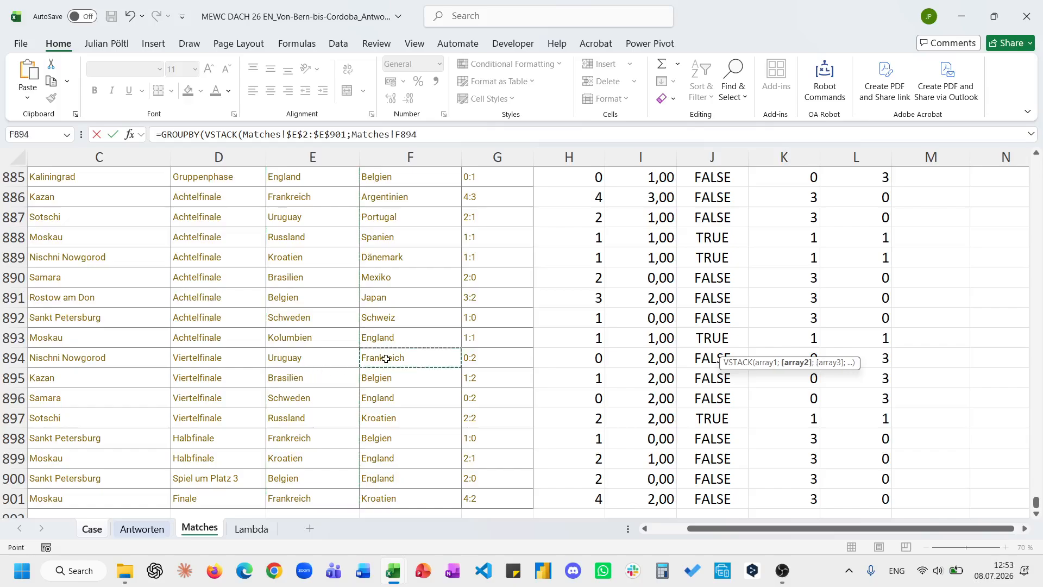
pyautogui.hotkey('ctrl', 'Up')
pyautogui.press('Down')
pyautogui.hotkey('ctrl', 'shift', 'Down')
pyautogui.press('F4')
pyautogui.write(');VSTACK(')
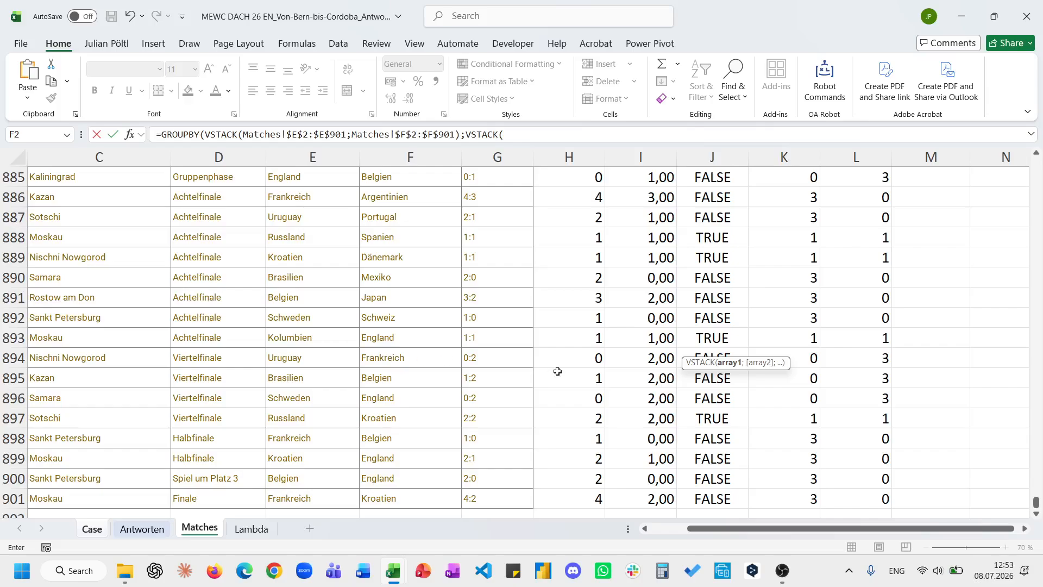
# Step: Reference the Team 1 goals Matches!$H$2# as the first array of the values VSTACK
pyautogui.click(592, 366)
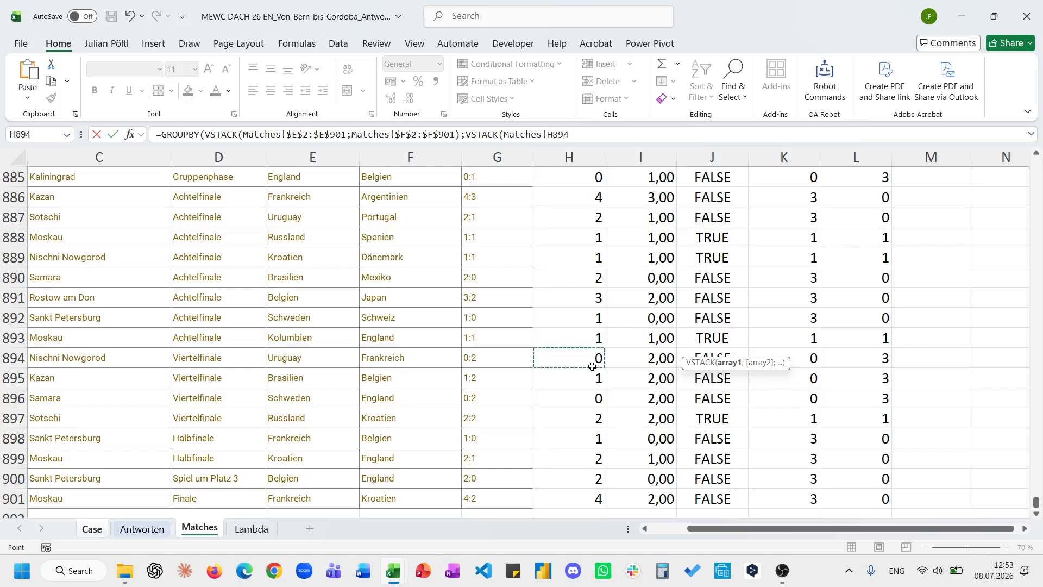
pyautogui.hotkey('ctrl', 'Up')
pyautogui.press('Down')
pyautogui.hotkey('ctrl', 'shift', 'Down')
pyautogui.press('F4')
pyautogui.write(';')
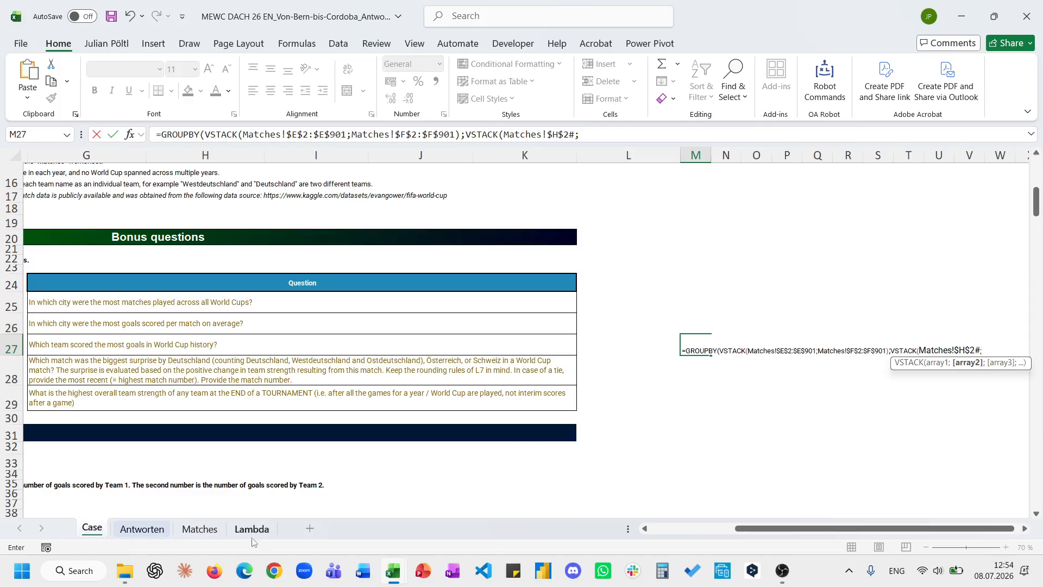
# Step: Add the Team 2 goals Matches!$I$2# as the second array of the values VSTACK
pyautogui.click(200, 528)
pyautogui.click(643, 369)
pyautogui.hotkey('ctrl', 'Up')
pyautogui.press('Down')
pyautogui.hotkey('ctrl', 'shift', 'Down')
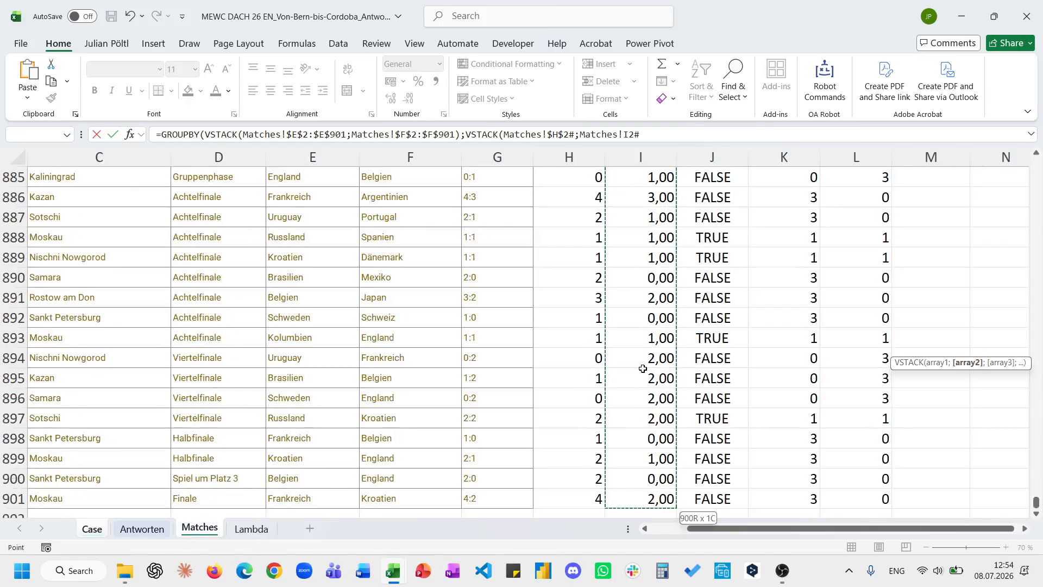
pyautogui.press('F4')
# Step: Complete the GROUPBY in M27 with SUM as the function and -2 as the sort order
pyautogui.write(');S')
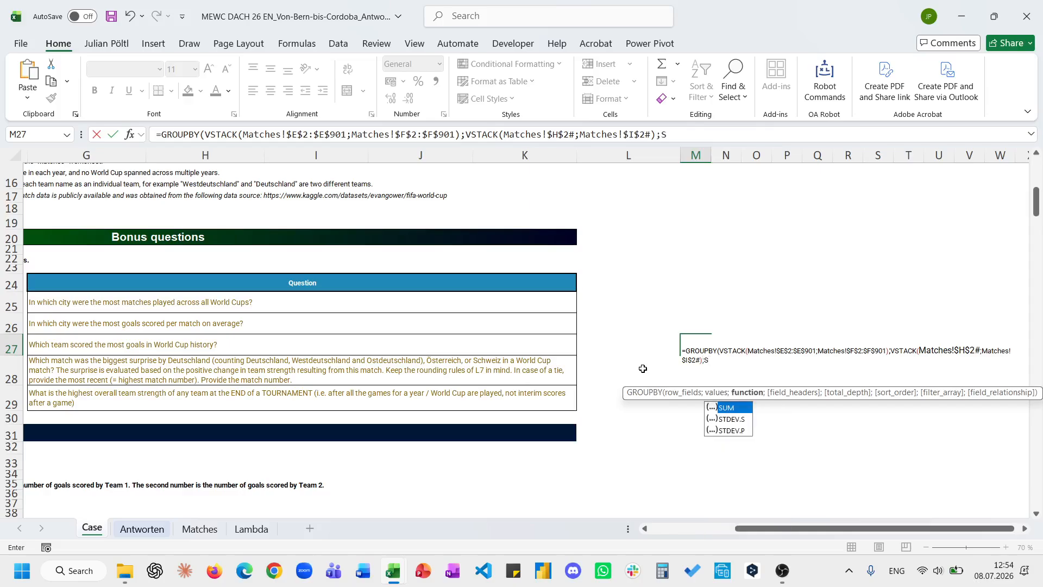
pyautogui.write('UM;;;-2)')
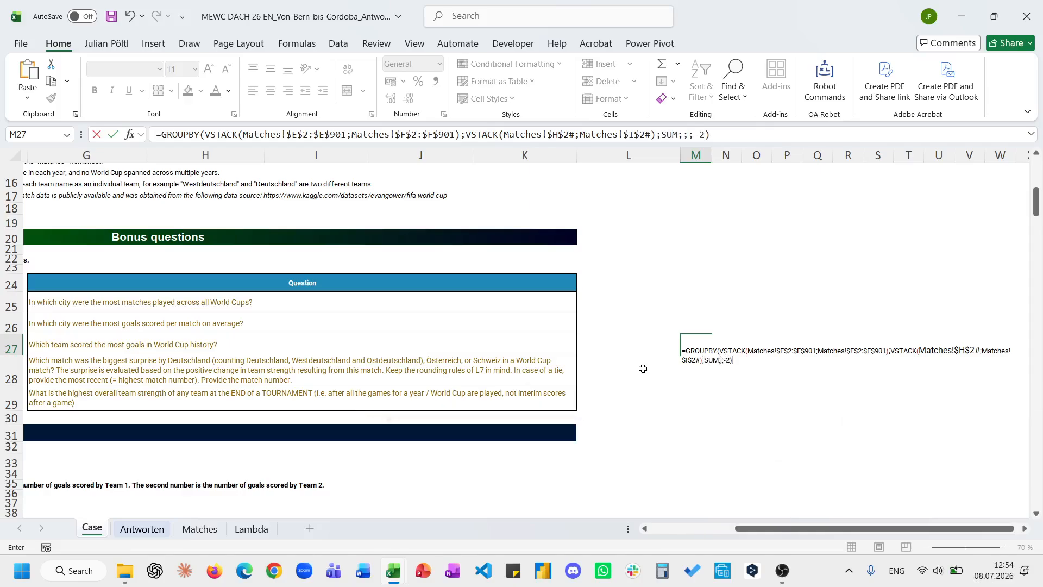
pyautogui.press('Return')
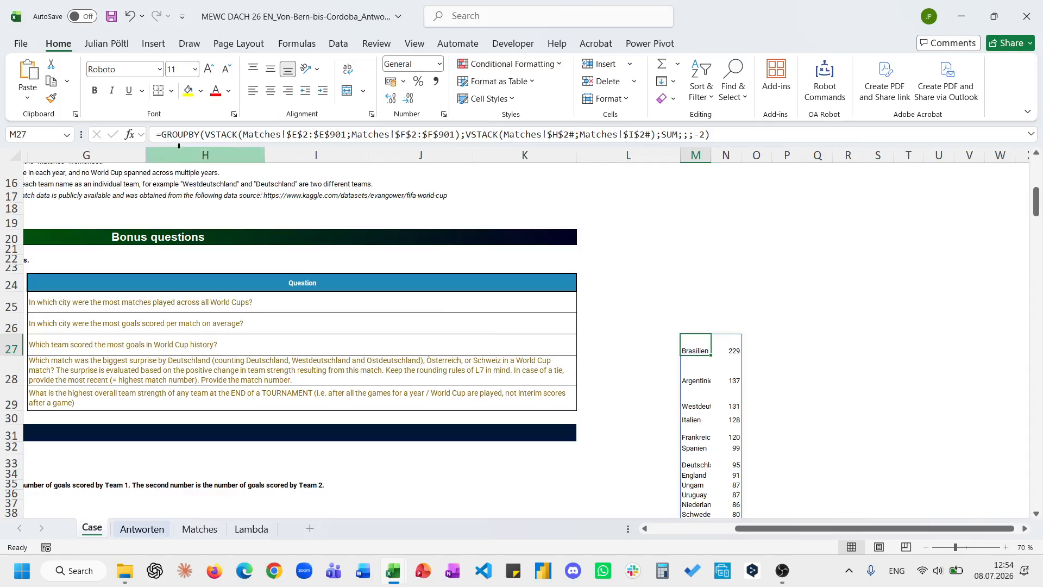
pyautogui.write('@')
pyautogui.press('Return')
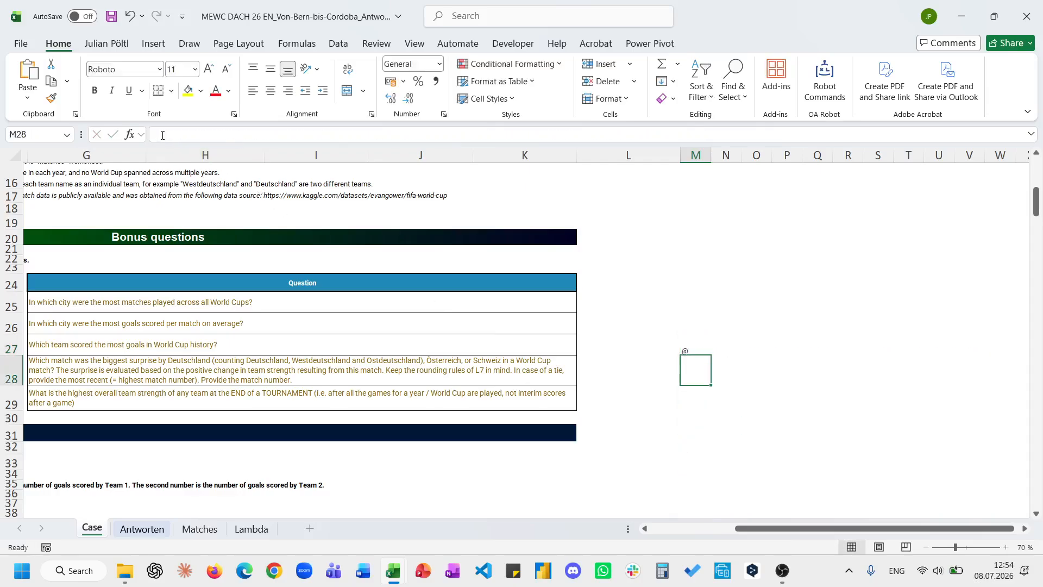
pyautogui.hotkey('ctrl', 'z')
# Step: Insert @ before GROUPBY in M27 so the formula returns only the top team name
pyautogui.click(163, 135)
pyautogui.write('@')
pyautogui.press('Return')
pyautogui.press('Up')
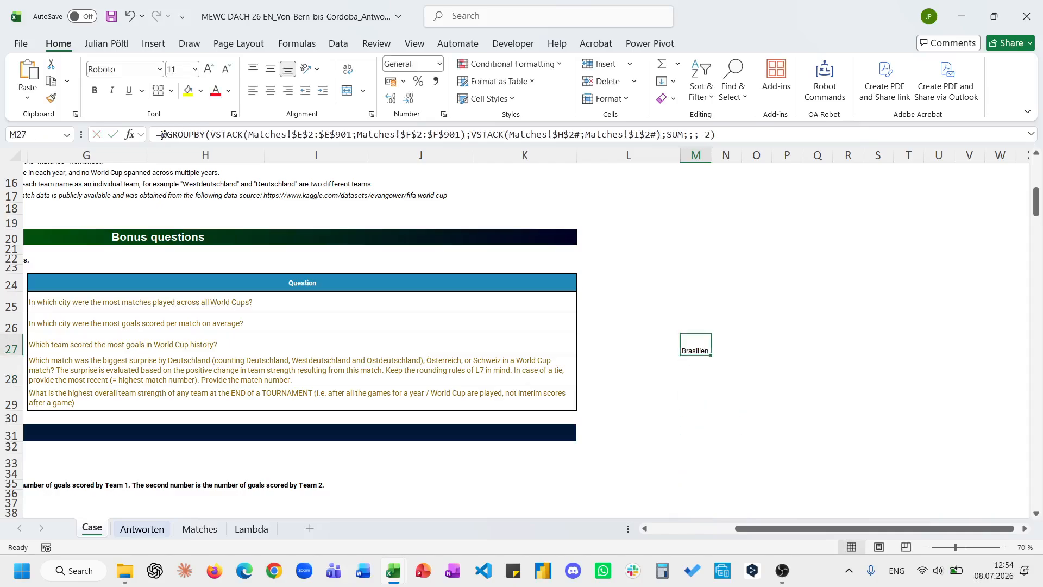
pyautogui.doubleClick(163, 135)
pyautogui.tripleClick(163, 136)
pyautogui.press('Delete')
pyautogui.hscroll(-5, 195, 353)
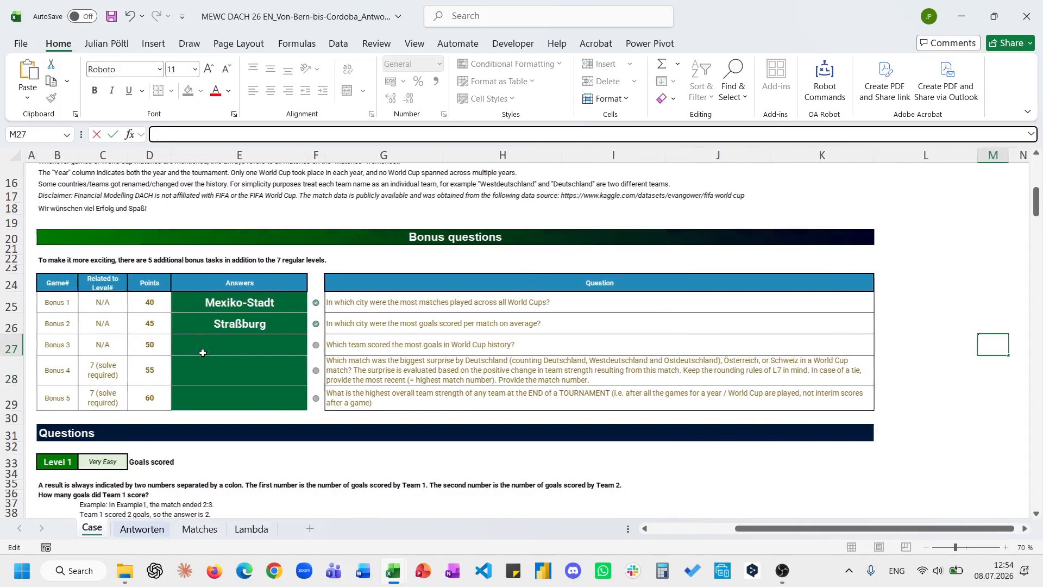
pyautogui.click(216, 347)
pyautogui.click(216, 346)
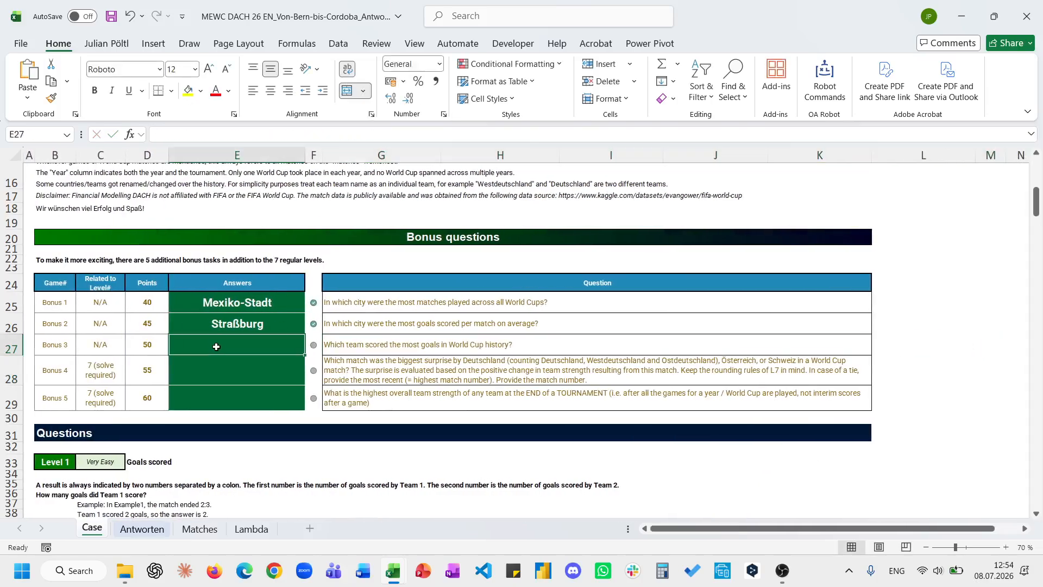
pyautogui.click(262, 137)
pyautogui.hotkey('ctrl', 'v')
pyautogui.press('Return')
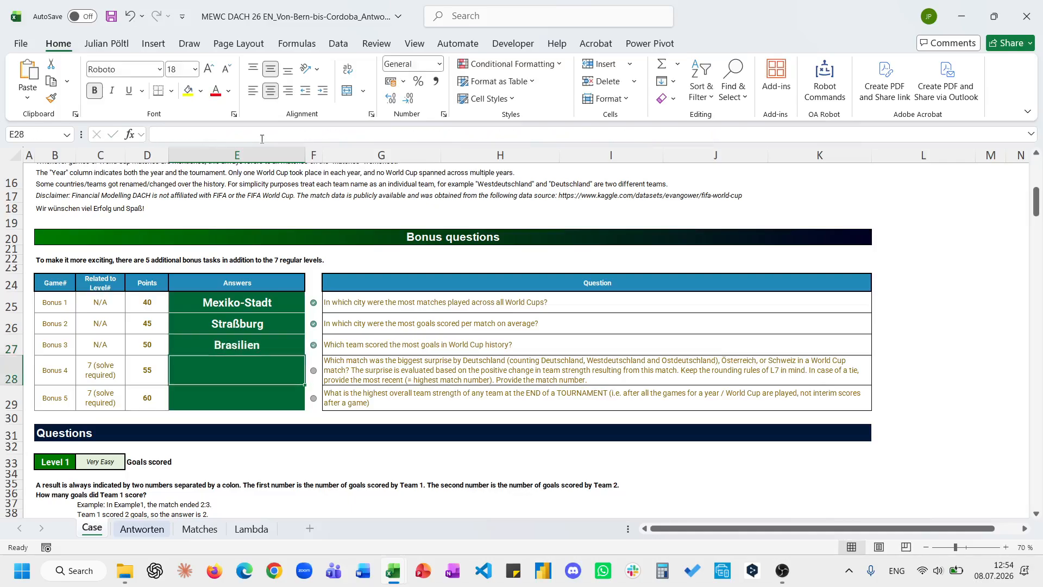
# Step: Highlight the "7 (solve required)" cells C28:C29 for Bonus 4 and 5 with a yellow fill
pyautogui.moveTo(117, 372); pyautogui.dragTo(133, 416)
pyautogui.click(188, 92)
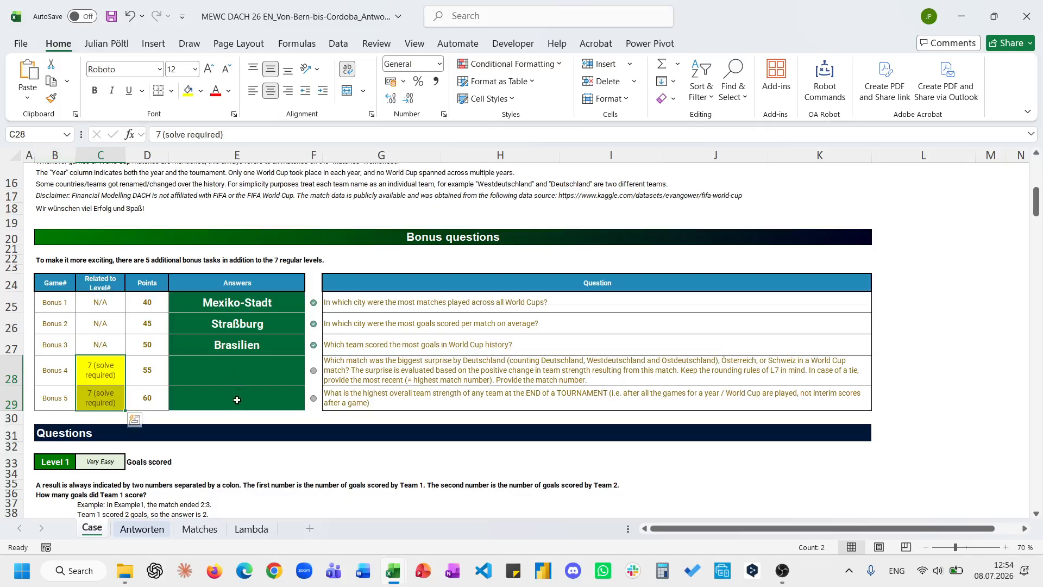
pyautogui.click(257, 402)
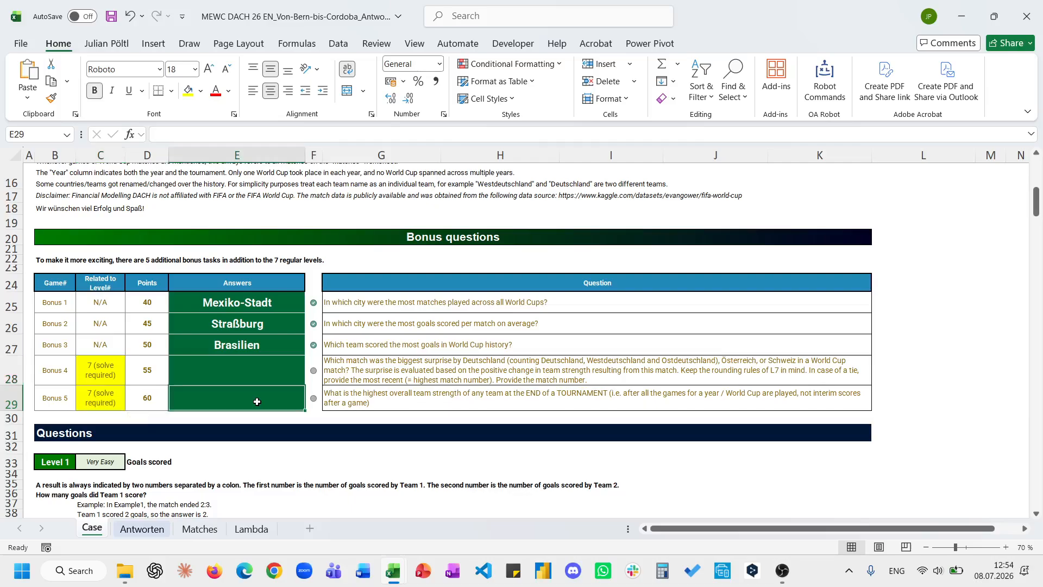
# Step: Examine the Level 7 team-strength rules, hints and answer table on the Case sheet
pyautogui.scroll(5, 257, 401)
pyautogui.scroll(-20, 257, 401)
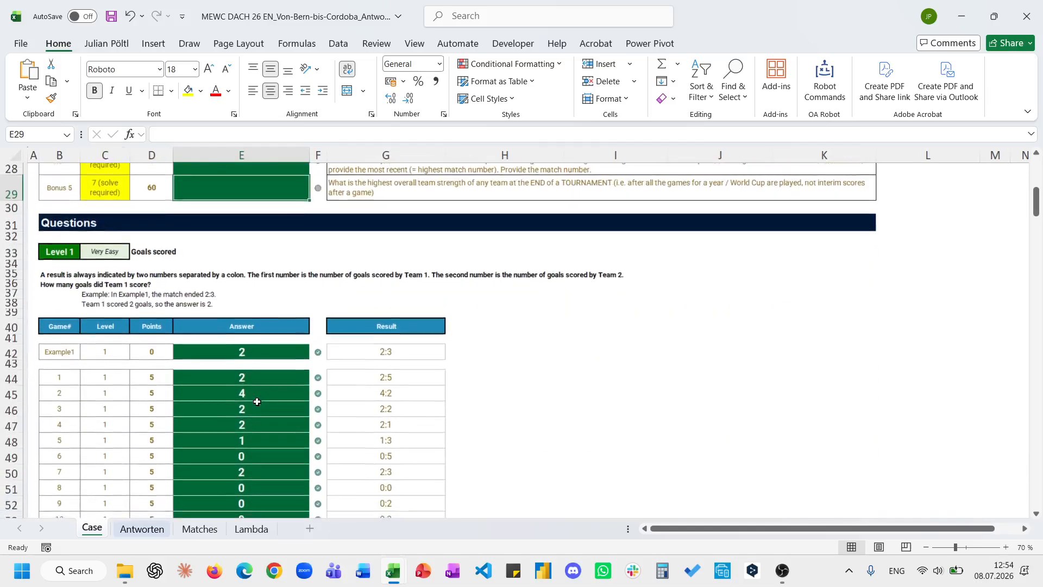
pyautogui.scroll(-20, 257, 401)
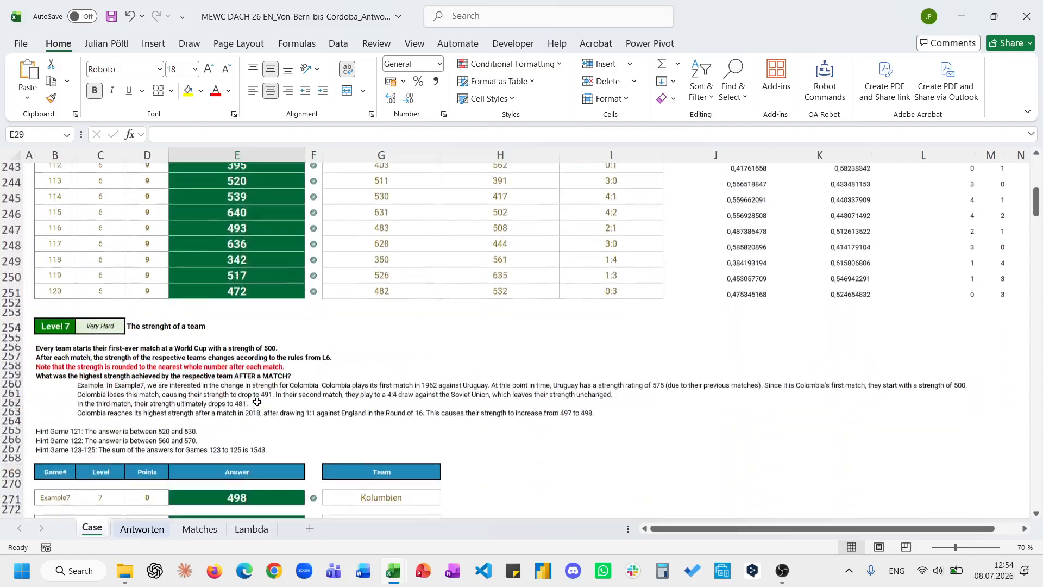
pyautogui.scroll(-14, 257, 401)
pyautogui.scroll(10, 257, 401)
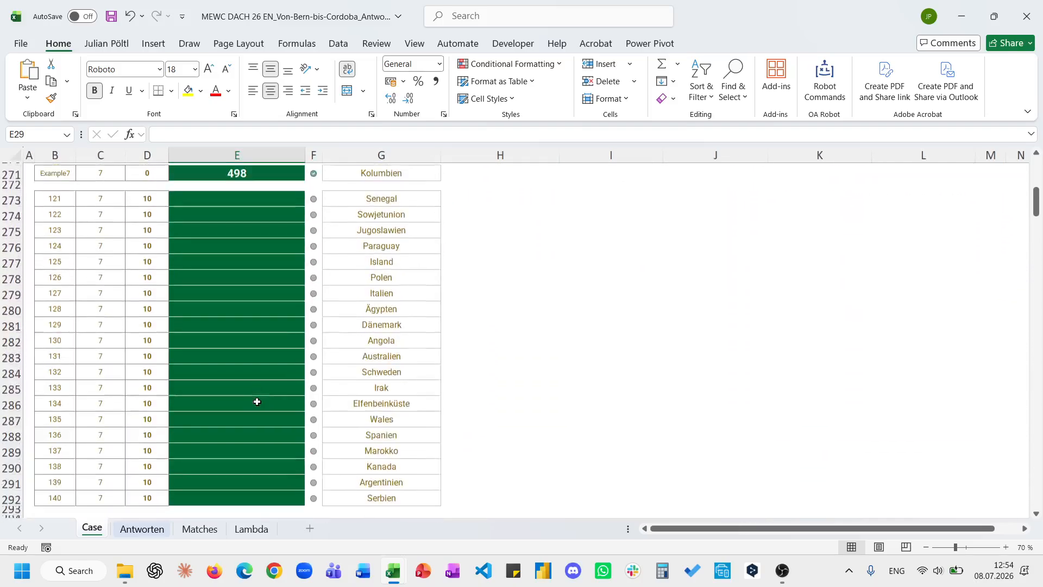
pyautogui.scroll(1, 257, 401)
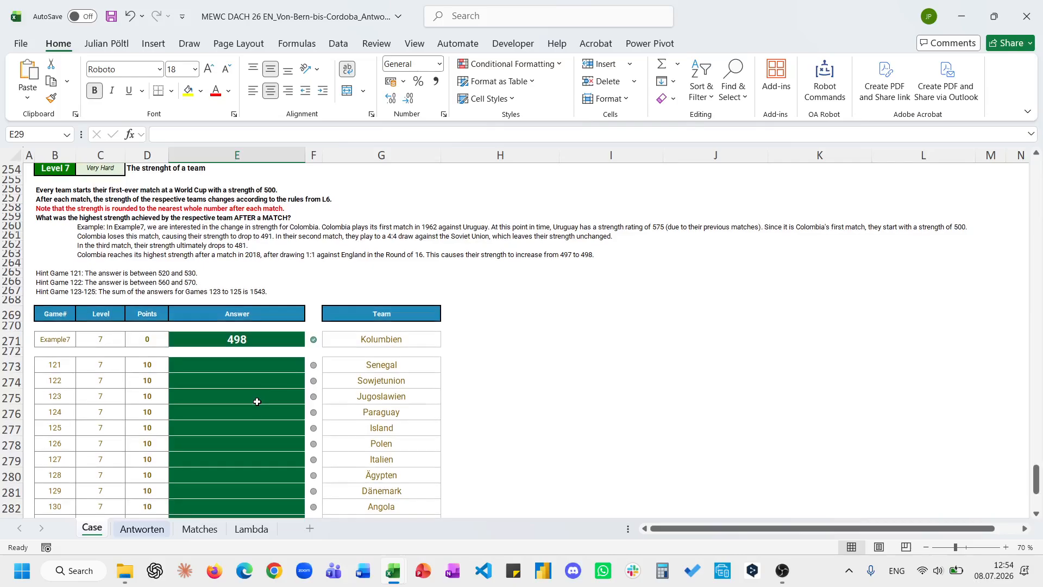
pyautogui.scroll(1, 257, 401)
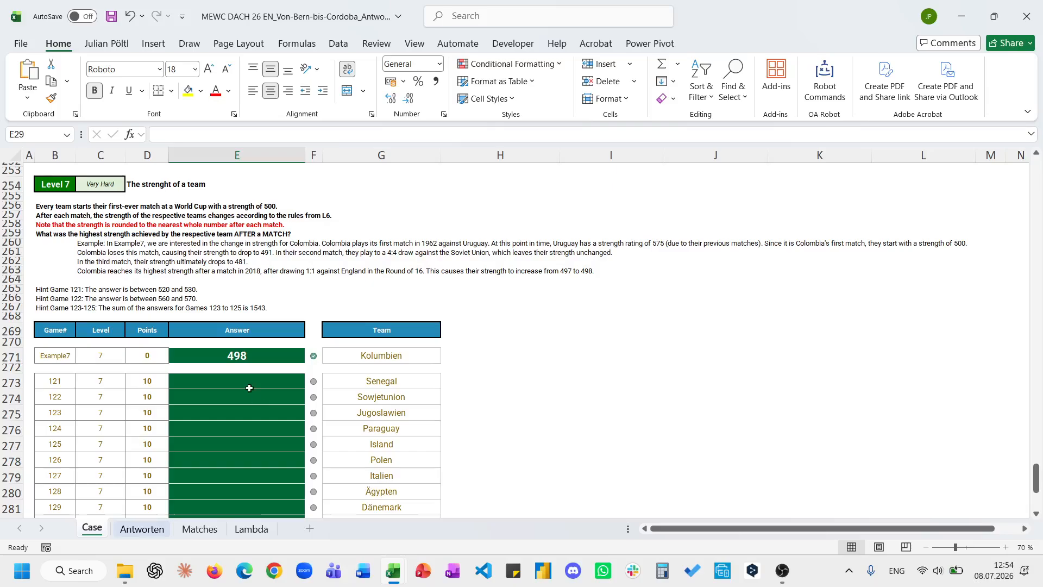
pyautogui.click(50, 215)
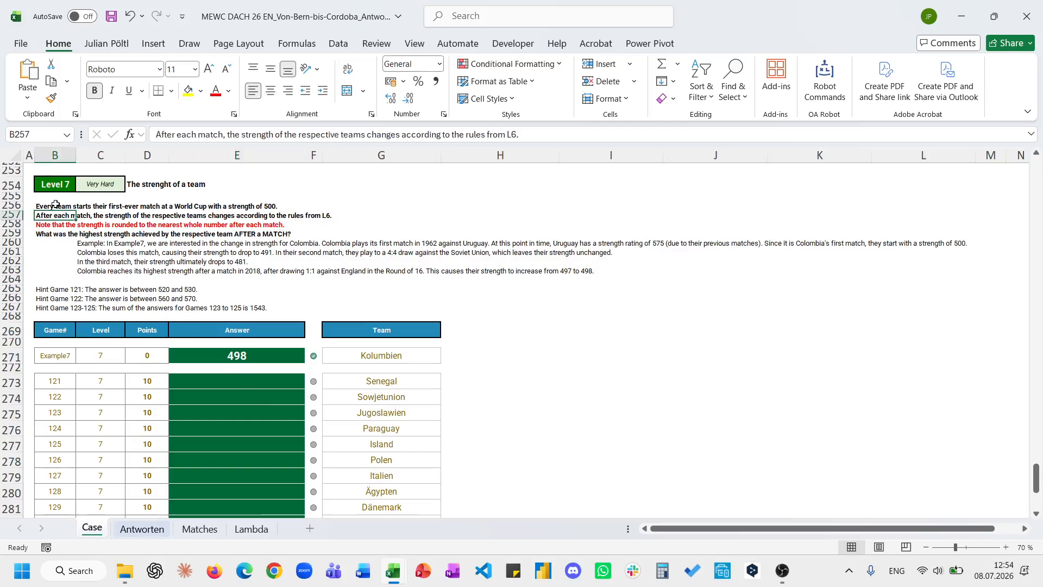
pyautogui.click(55, 205)
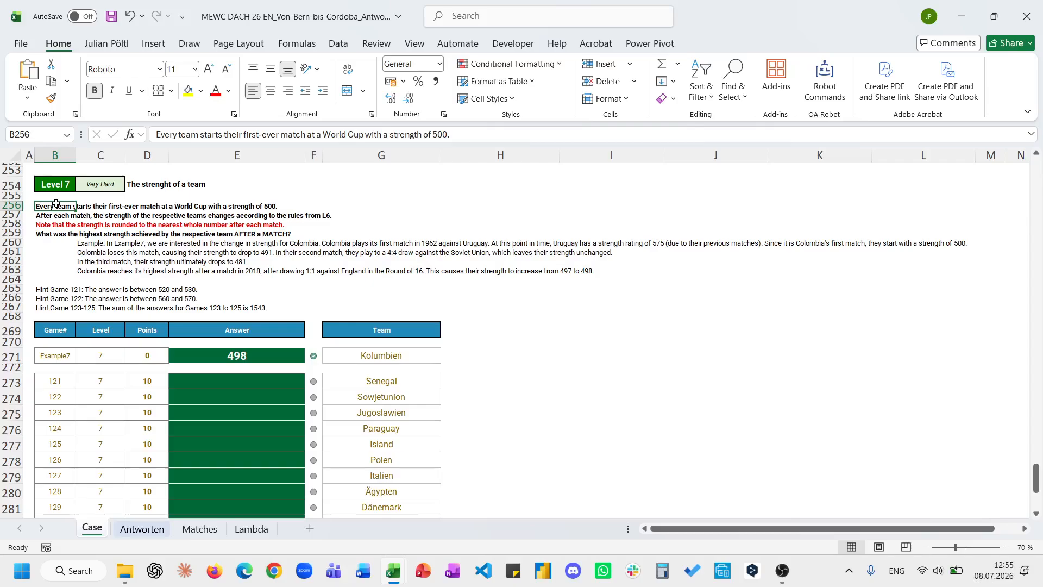
# Step: Add a new blank worksheet directly after the Matches sheet
pyautogui.click(199, 529)
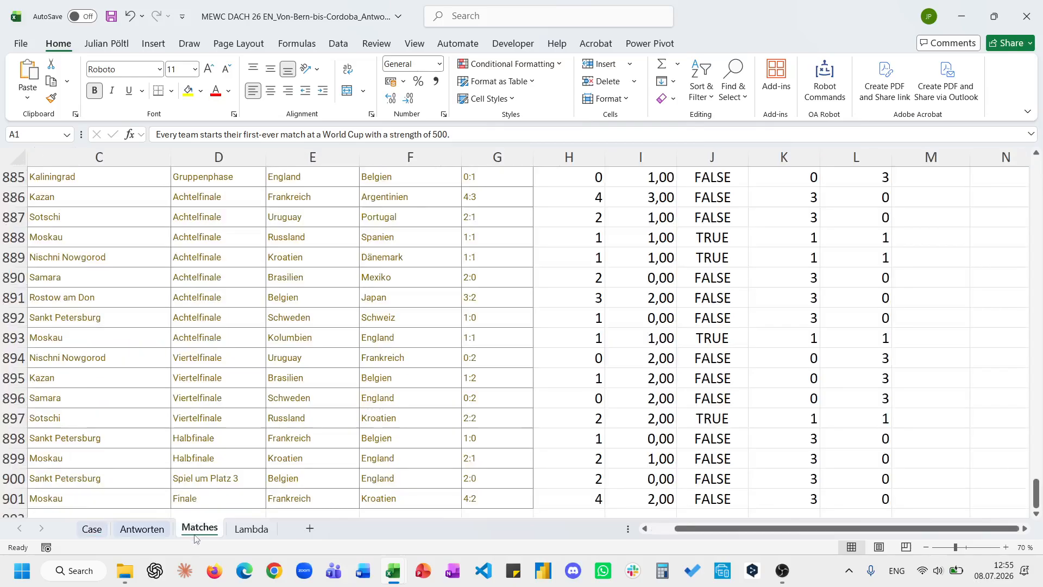
pyautogui.click(130, 333)
pyautogui.hotkey('ctrl', 'Home')
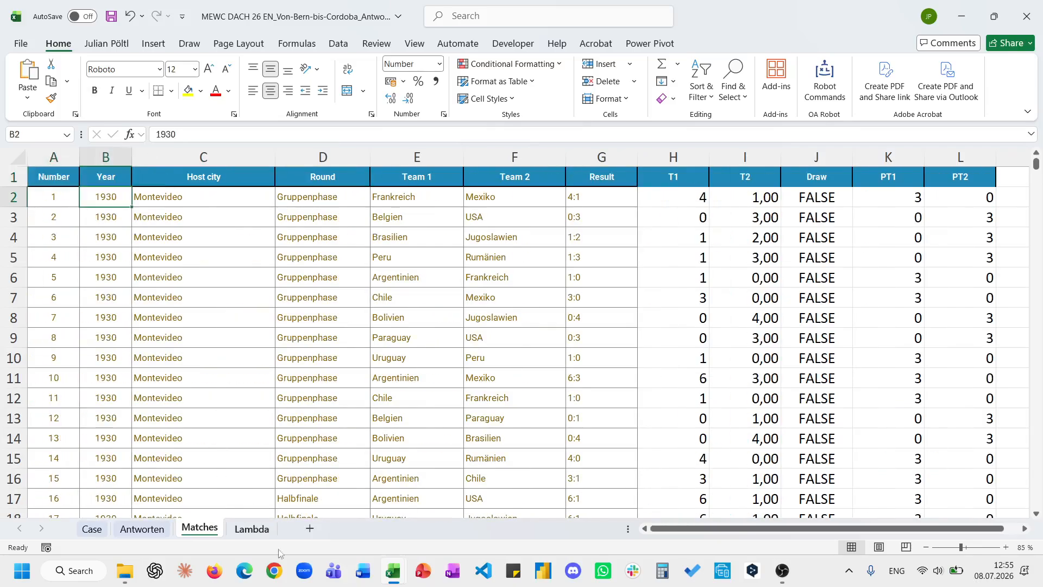
pyautogui.click(309, 529)
pyautogui.scroll(-3, 217, 450)
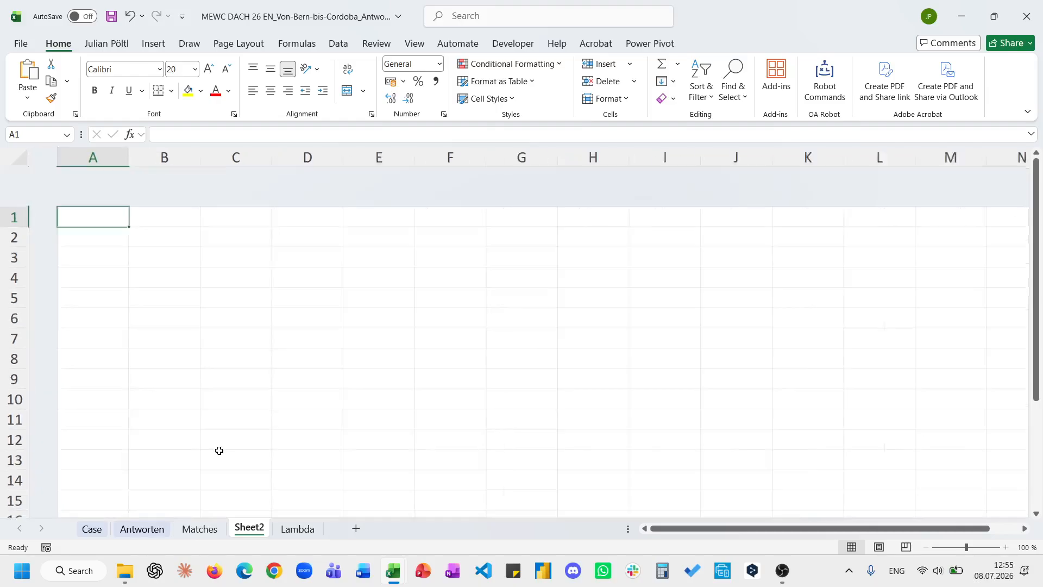
# Step: Check the Level 7 rules on the Case sheet, and enter the header Game# in A1 of Sheet2
pyautogui.hotkey('ctrl', 'pageup')
pyautogui.hotkey('ctrl', 'pageup')
pyautogui.hotkey('ctrl', 'pageup')
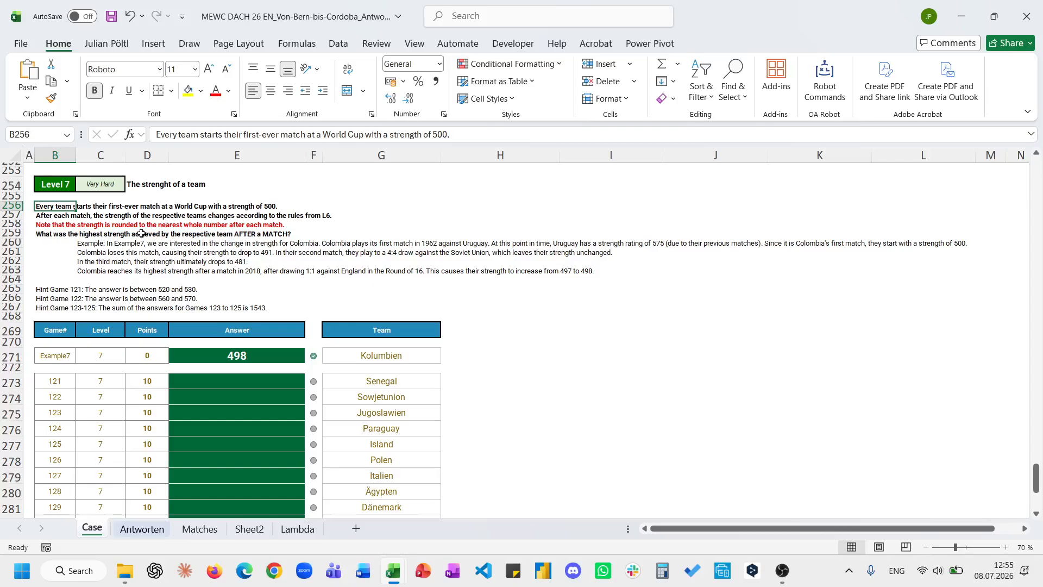
pyautogui.click(249, 529)
pyautogui.click(74, 199)
pyautogui.click(65, 172)
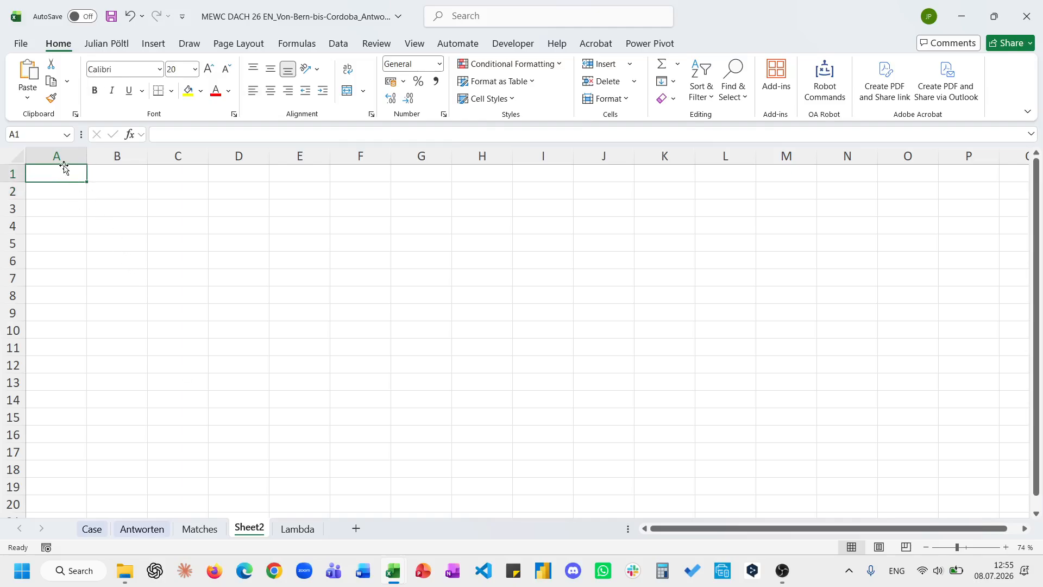
pyautogui.write('Game#')
pyautogui.press('Return')
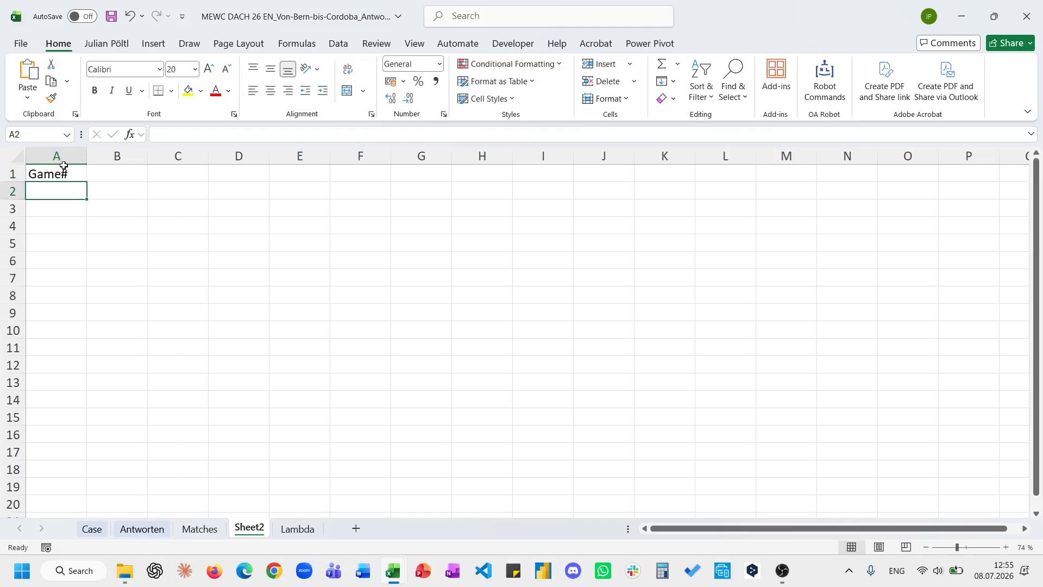
# Step: Spill the match numbers Matches!$A$2:$A$901 into Sheet2 from A2 and select the header cell B1
pyautogui.write('=')
pyautogui.click(200, 529)
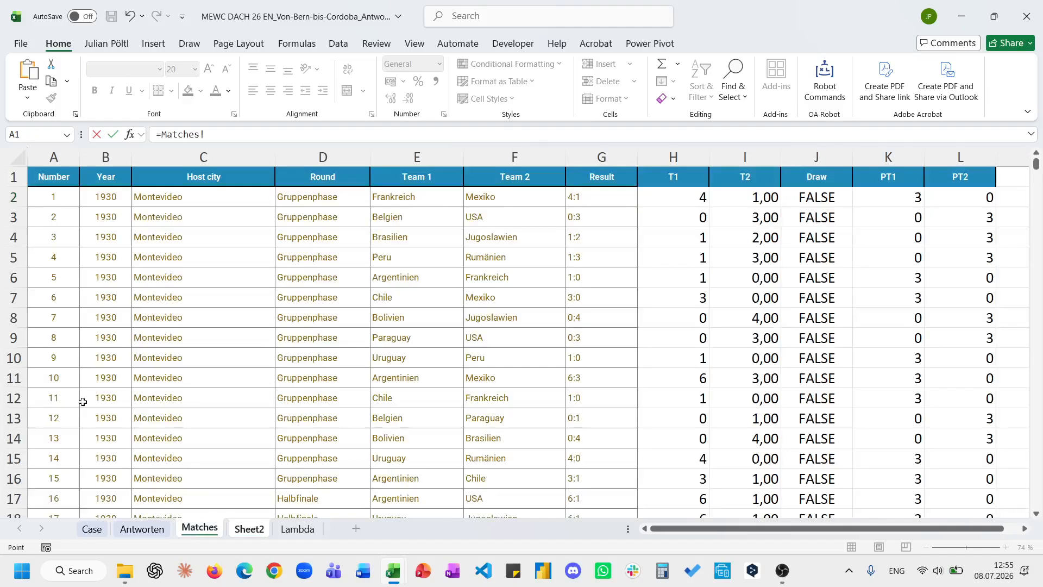
pyautogui.click(54, 197)
pyautogui.hotkey('ctrl', 'shift', 'Down')
pyautogui.press('Return')
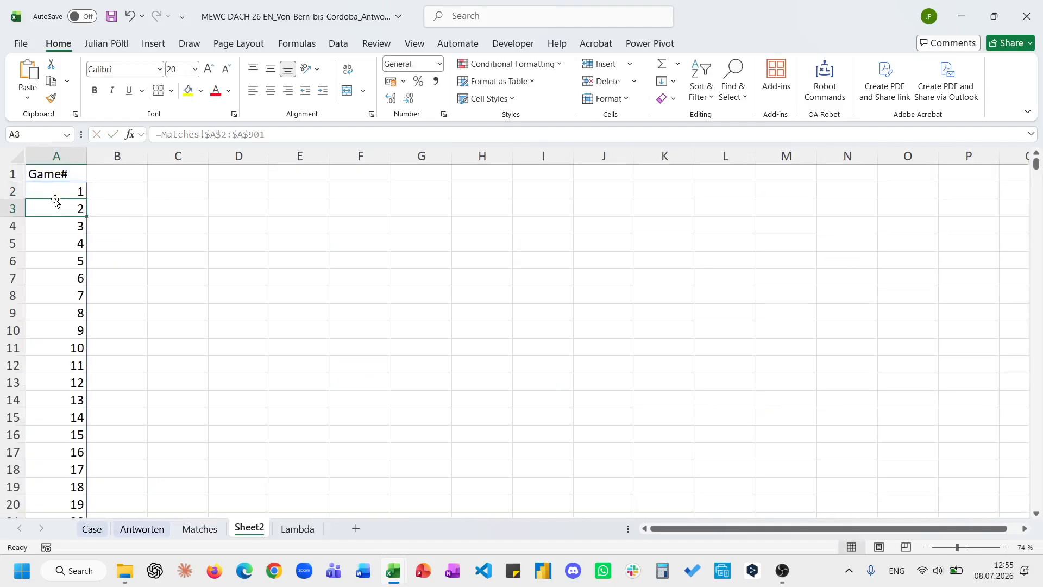
pyautogui.press('Right')
pyautogui.press('Up')
# Step: Examine the formulas in the T1, T2, Draw, PT1 and PT2 columns of the Matches sheet
pyautogui.click(209, 529)
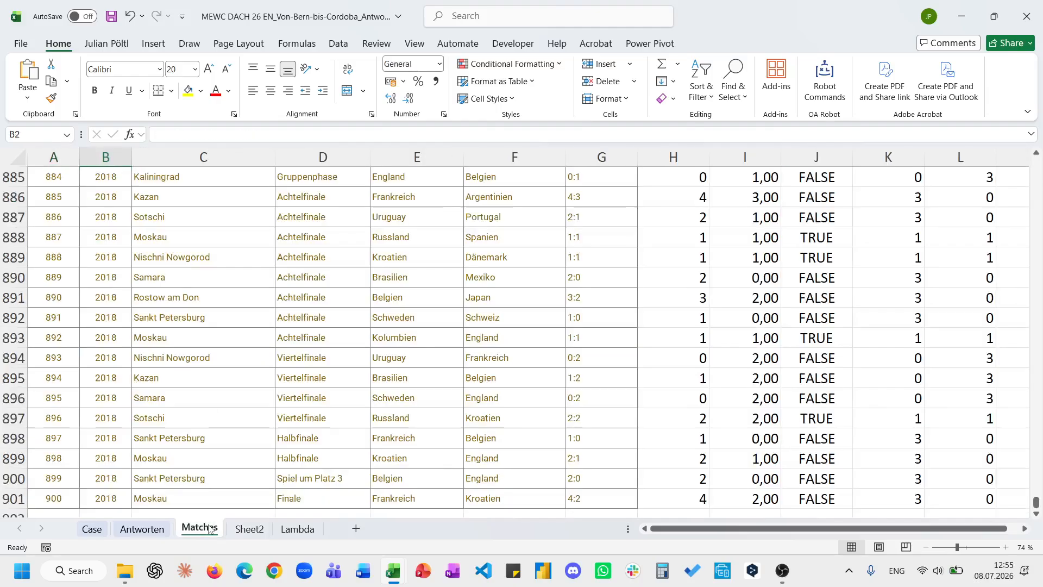
pyautogui.click(559, 300)
pyautogui.hotkey('ctrl', 'Up')
pyautogui.press('Right')
pyautogui.press('Right')
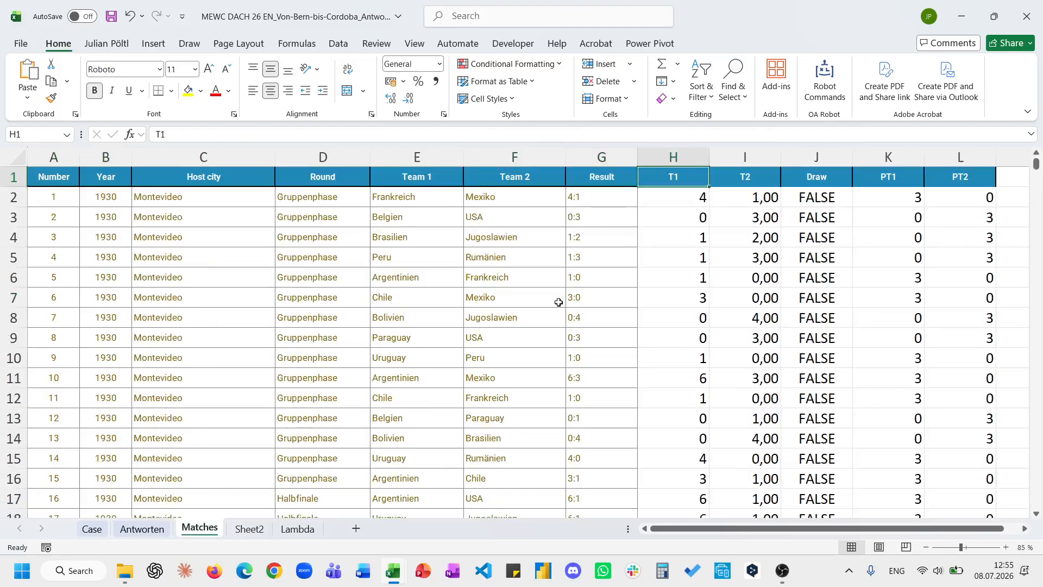
pyautogui.press('Down')
pyautogui.press('Right')
pyautogui.press('Right')
pyautogui.press('Right')
pyautogui.press('Right')
pyautogui.press('Left')
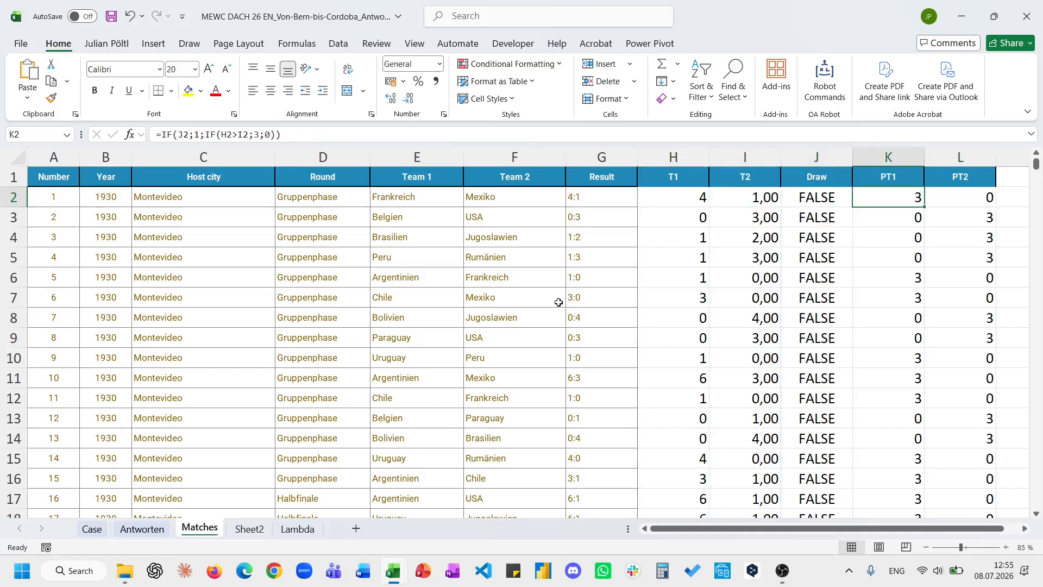
pyautogui.press('Right')
pyautogui.press('Left')
pyautogui.press('Left')
pyautogui.press('Left')
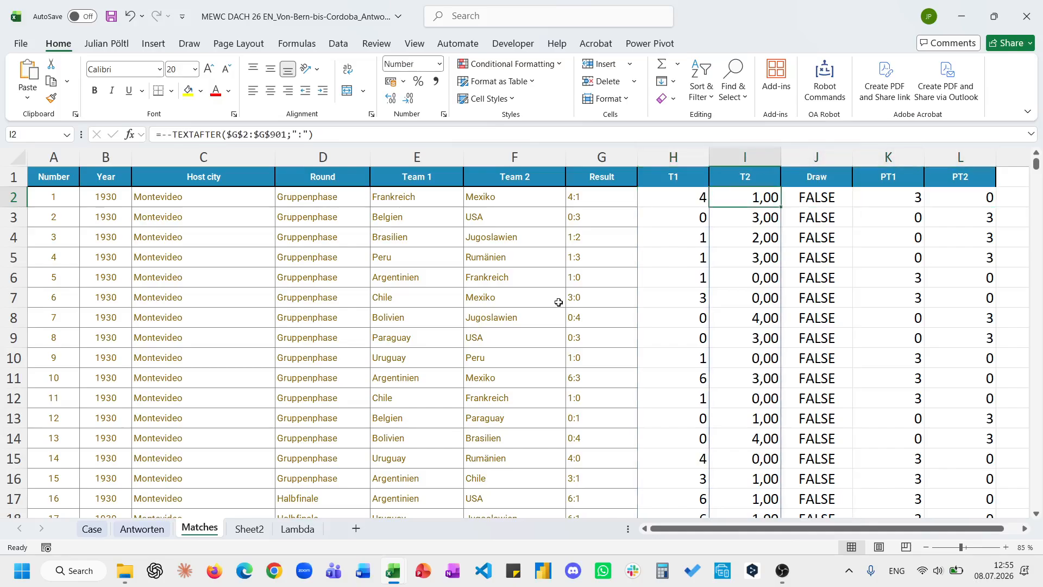
pyautogui.press('Left')
pyautogui.hotkey('shift', 'Right')
pyautogui.press('Up')
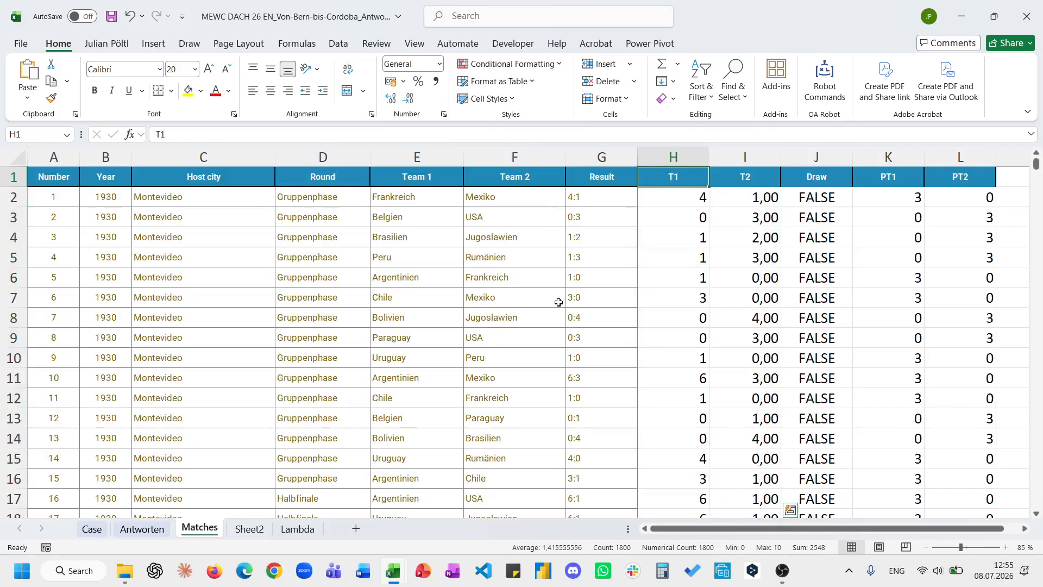
pyautogui.press('Left')
pyautogui.press('Left')
# Step: Enter the headers T1 in B1 and T2 in C1 of Sheet2
pyautogui.click(260, 531)
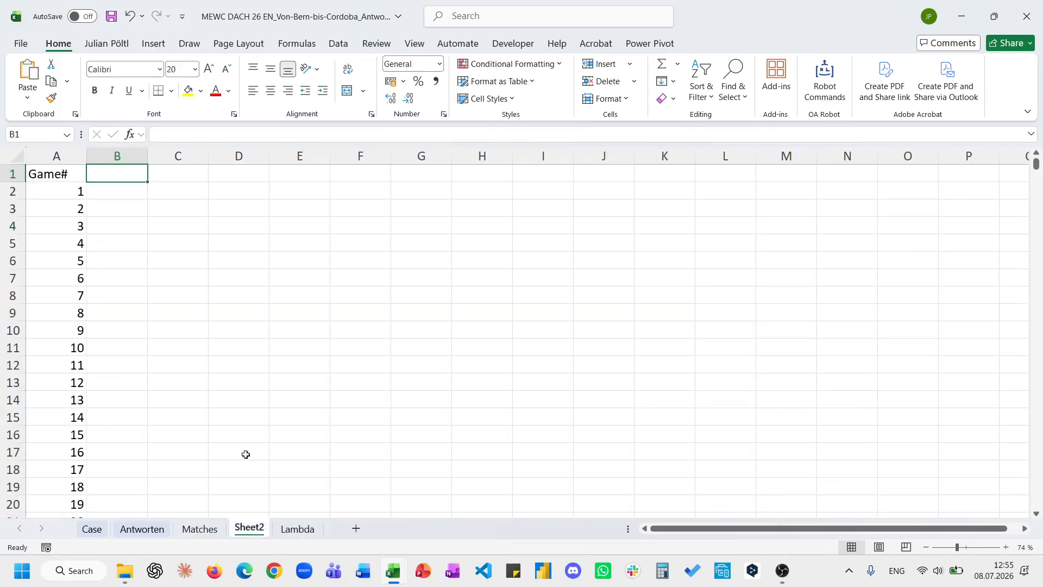
pyautogui.write('T1')
pyautogui.press('Return')
pyautogui.write('T2')
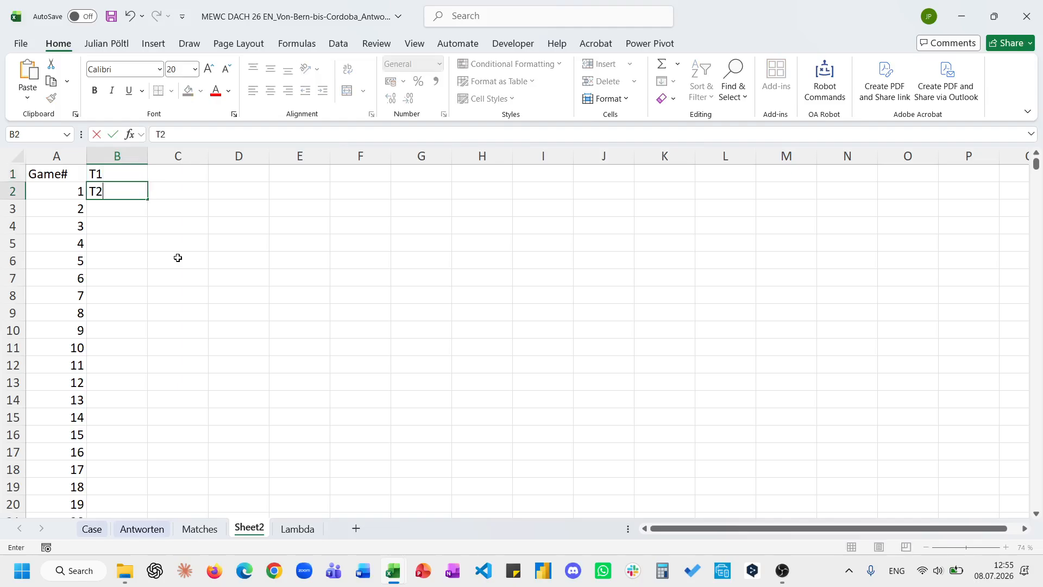
pyautogui.press('Escape')
pyautogui.press('Up')
pyautogui.press('Tab')
pyautogui.write('T2')
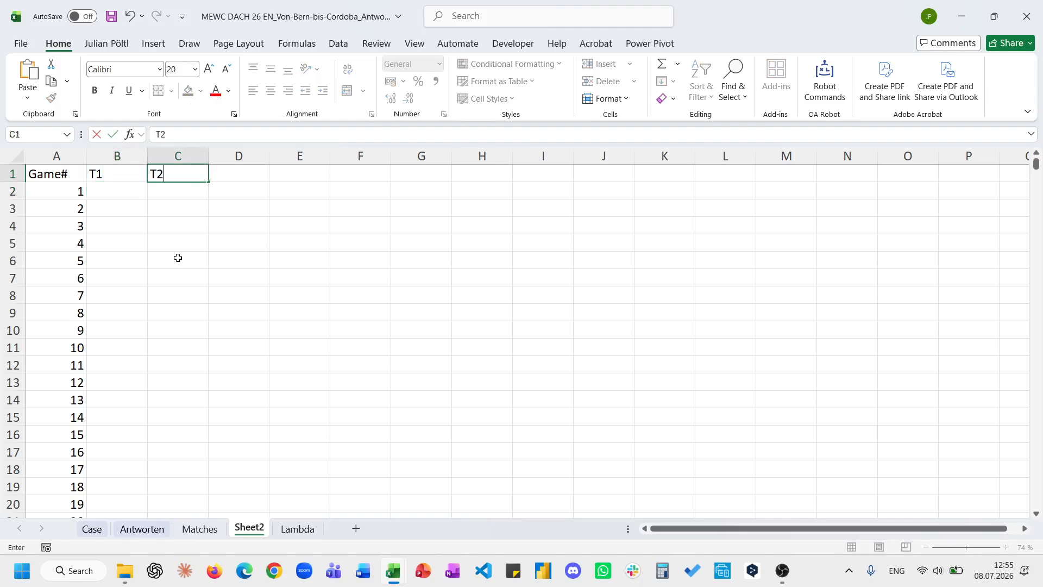
pyautogui.press('Return')
# Step: Spill Matches!E$2:E$901 into B2 of Sheet2 and copy the formula to C2 to list both teams of each match
pyautogui.write('=')
pyautogui.click(200, 528)
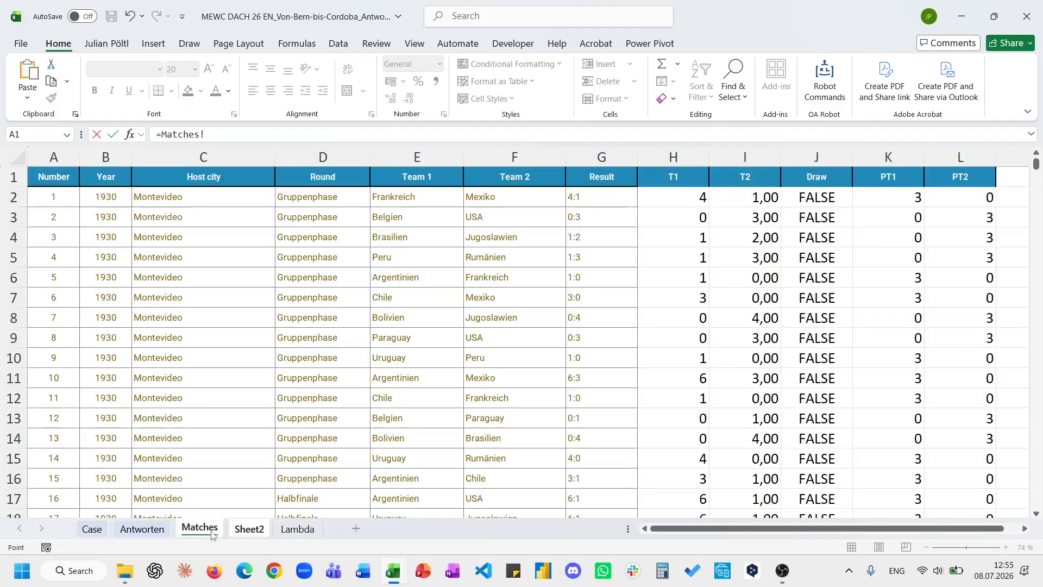
pyautogui.click(408, 197)
pyautogui.hotkey('ctrl', 'shift', 'Down')
pyautogui.press('F4')
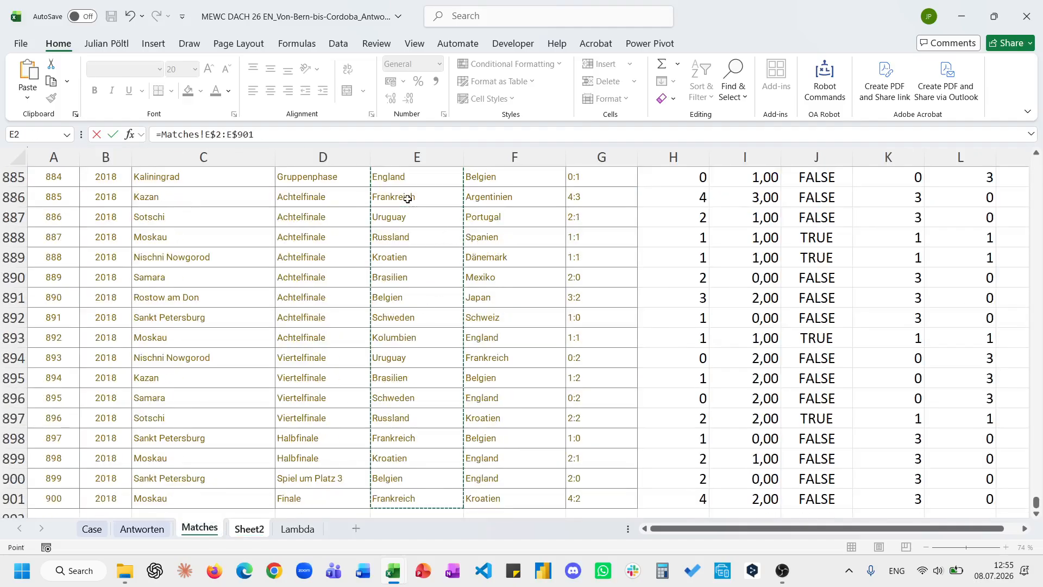
pyautogui.press('F4')
pyautogui.press('F4')
pyautogui.press('F4')
pyautogui.press('F4')
pyautogui.press('F4')
pyautogui.press('Return')
pyautogui.press('Right')
pyautogui.hotkey('ctrl', 'v')
pyautogui.press('Escape')
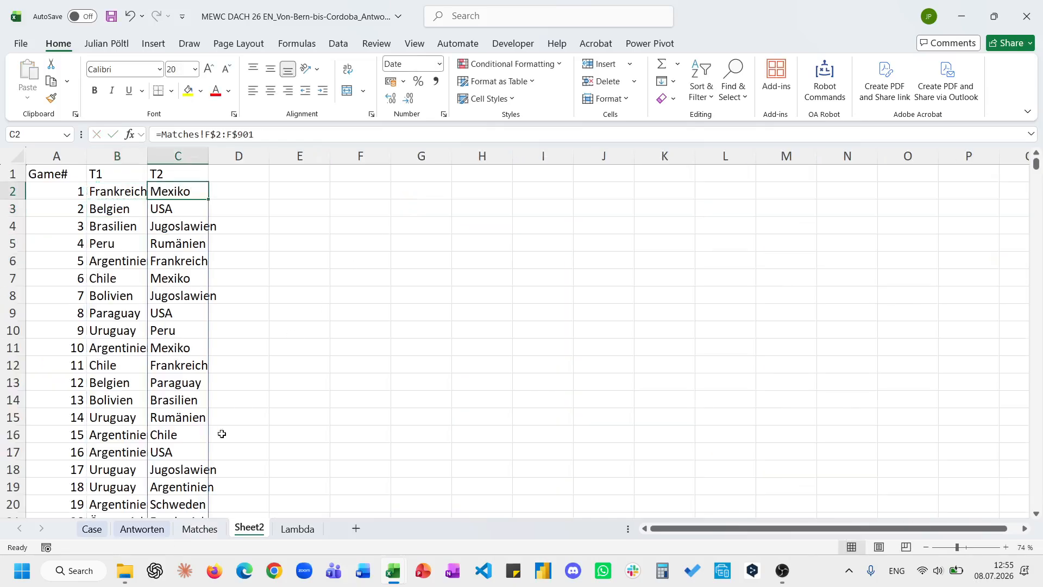
# Step: Check the Level 7 rules, hints and team questions on the Case sheet
pyautogui.click(103, 530)
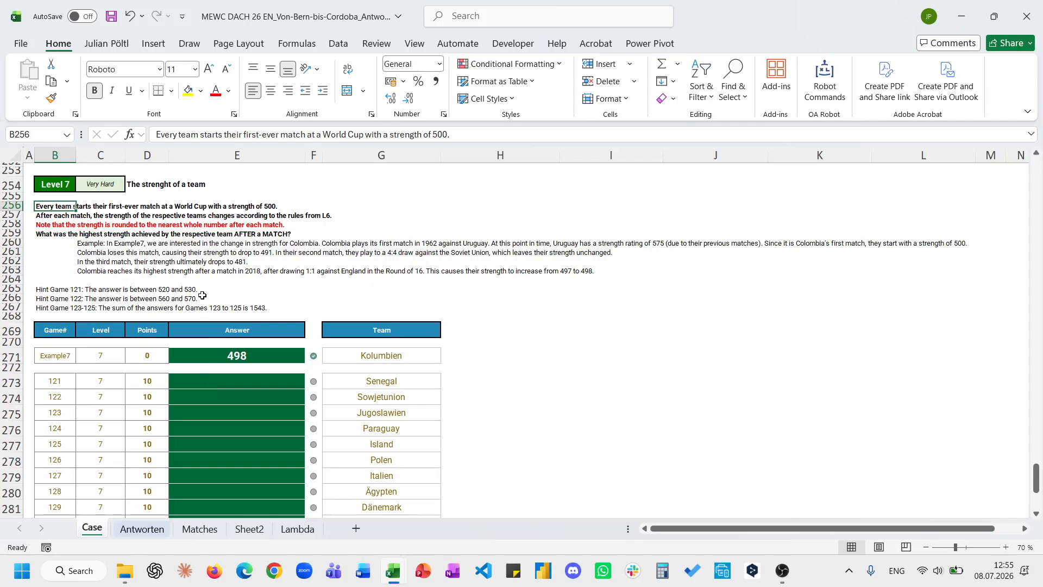
pyautogui.scroll(-1, 201, 292)
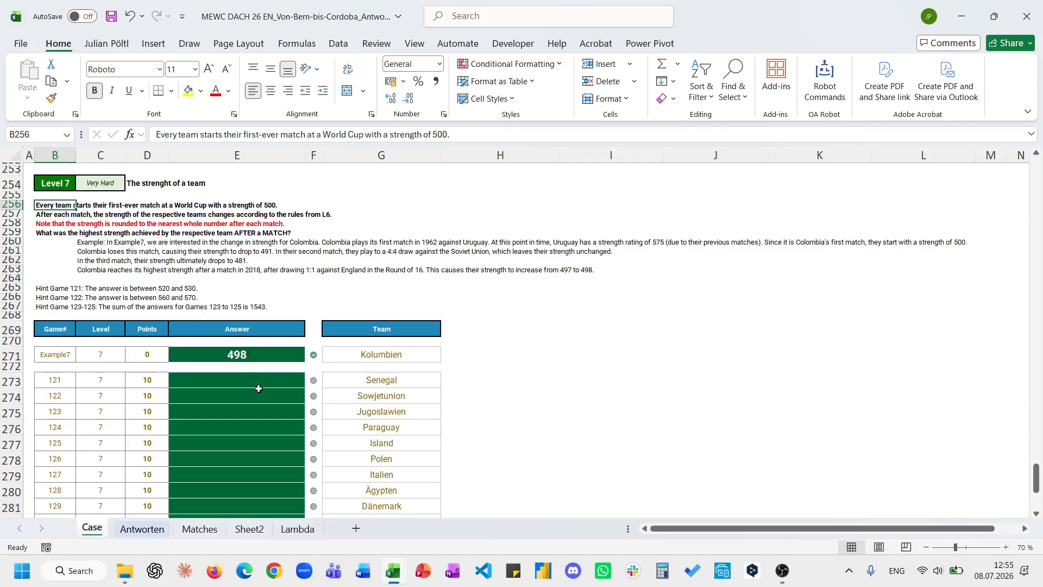
pyautogui.click(242, 529)
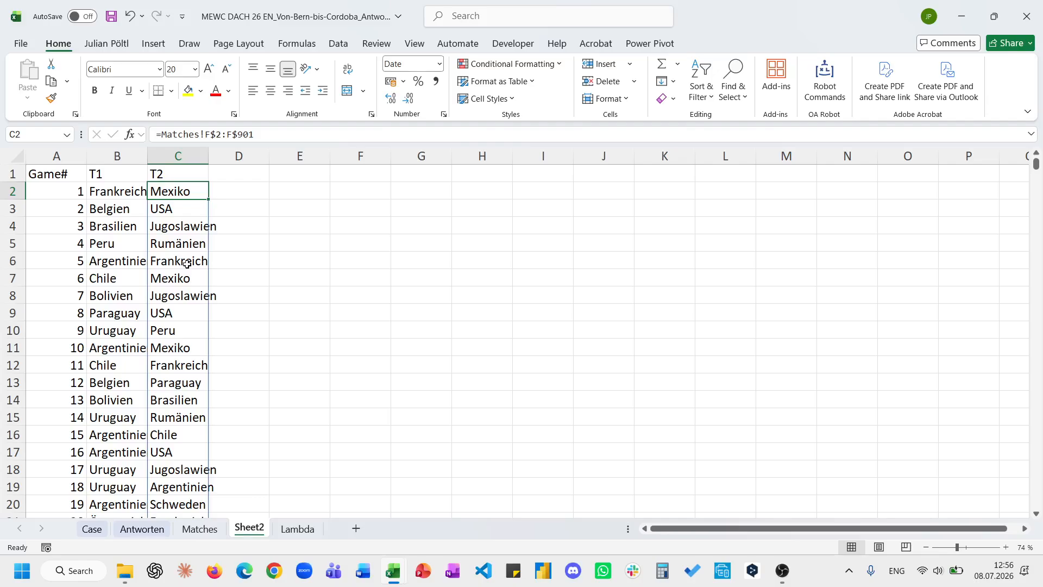
# Step: Enter the header RT1 in D1 of Sheet2
pyautogui.click(236, 174)
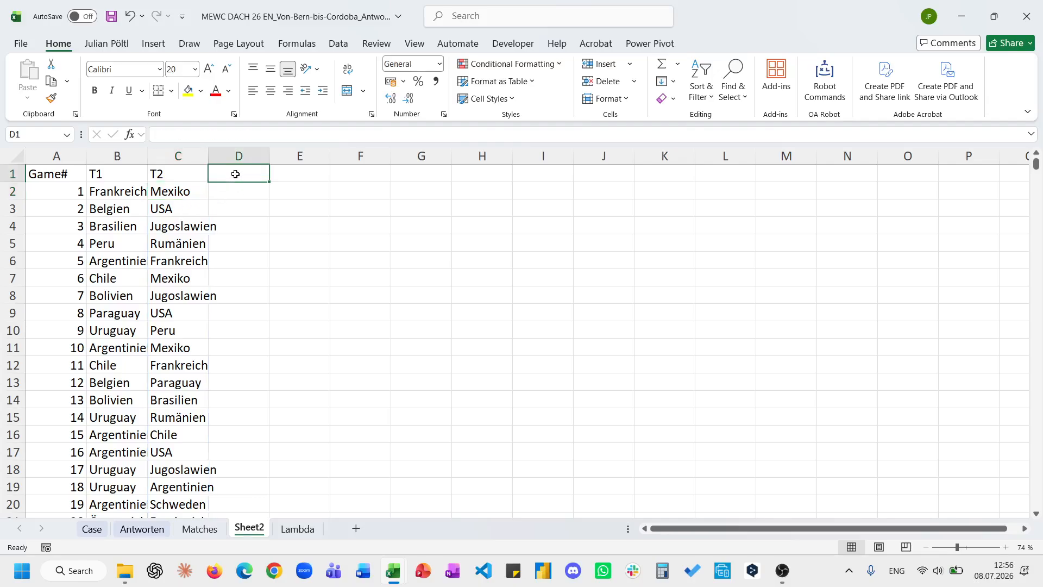
pyautogui.write('RT1')
pyautogui.press('Return')
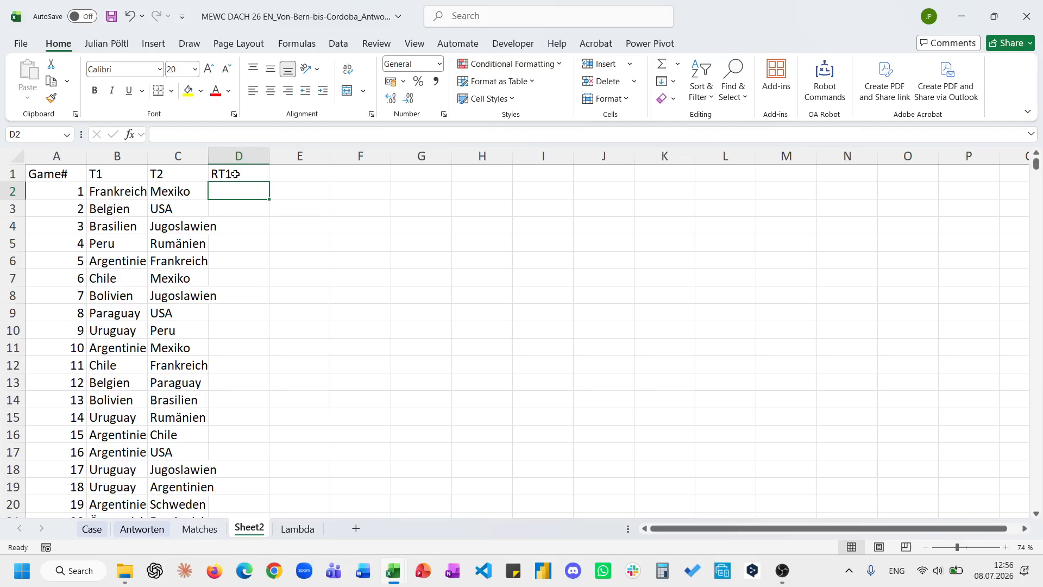
# Step: Examine the Level 6 win-probability and TEXTSPLIT helper formulas in J230 and L230 of the Case sheet
pyautogui.click(92, 529)
pyautogui.scroll(10, 592, 319)
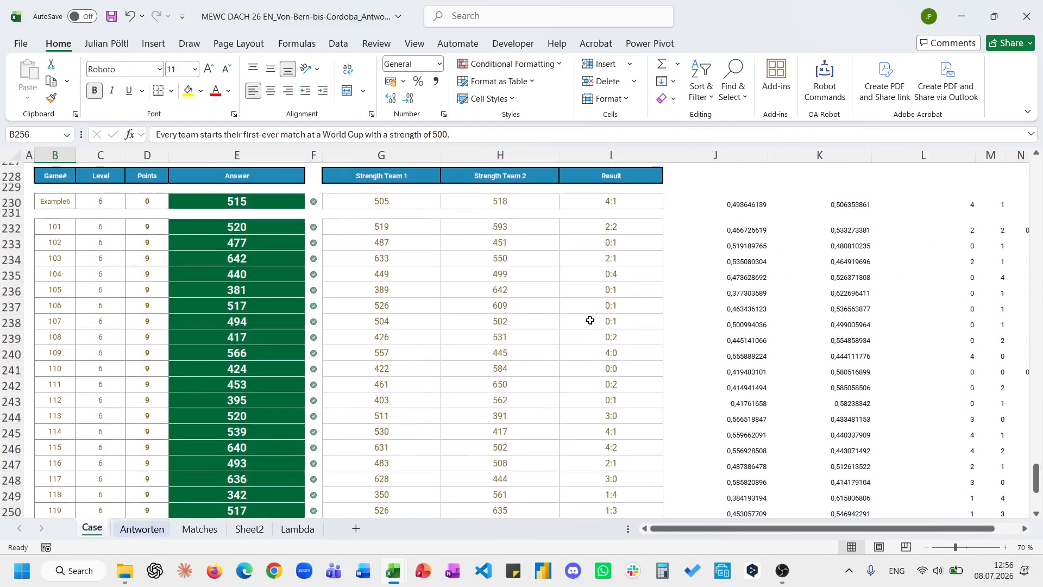
pyautogui.hscroll(3, 759, 293)
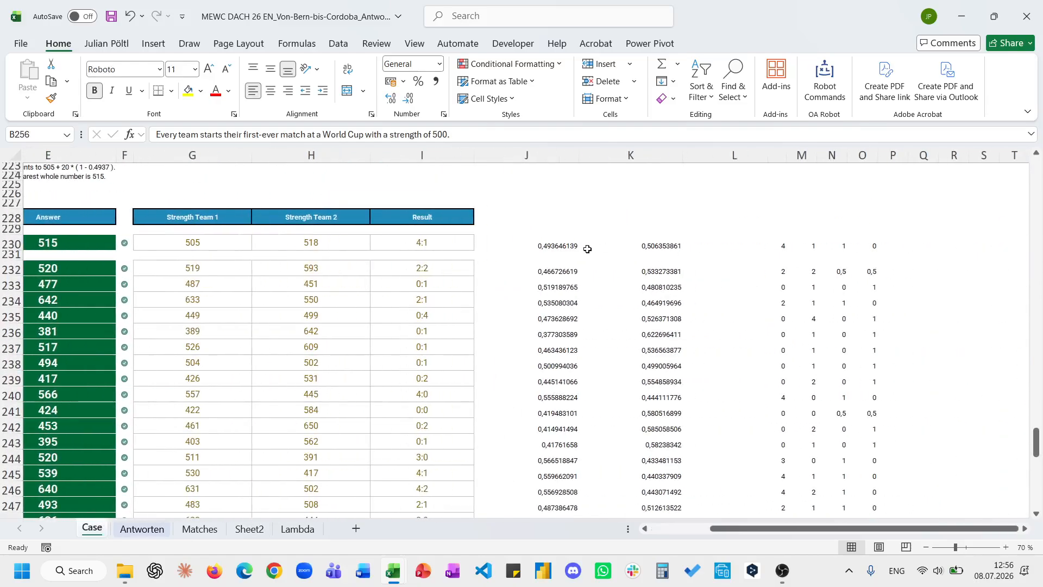
pyautogui.click(570, 243)
pyautogui.click(513, 130)
pyautogui.click(571, 243)
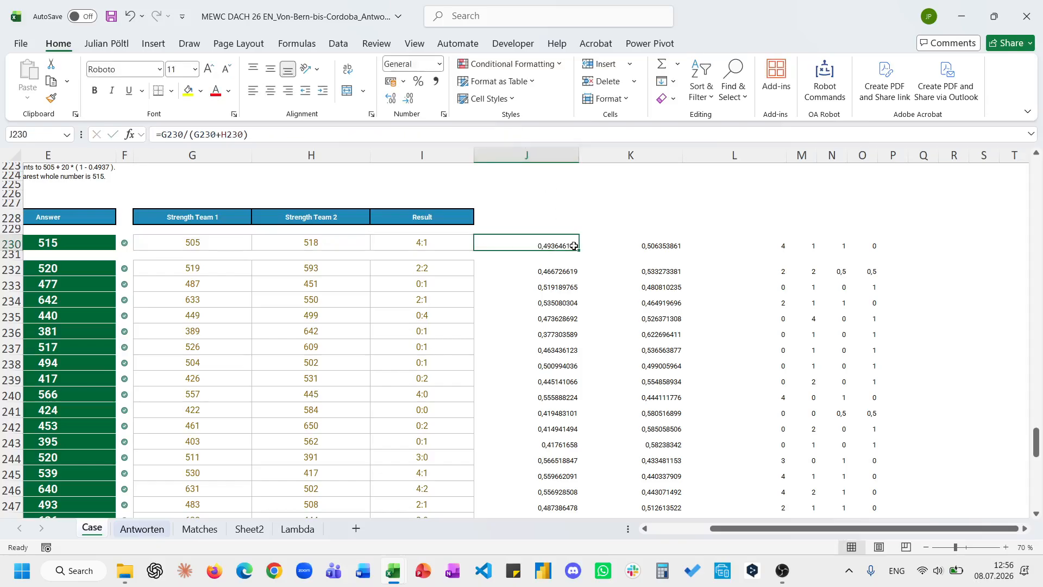
pyautogui.click(774, 246)
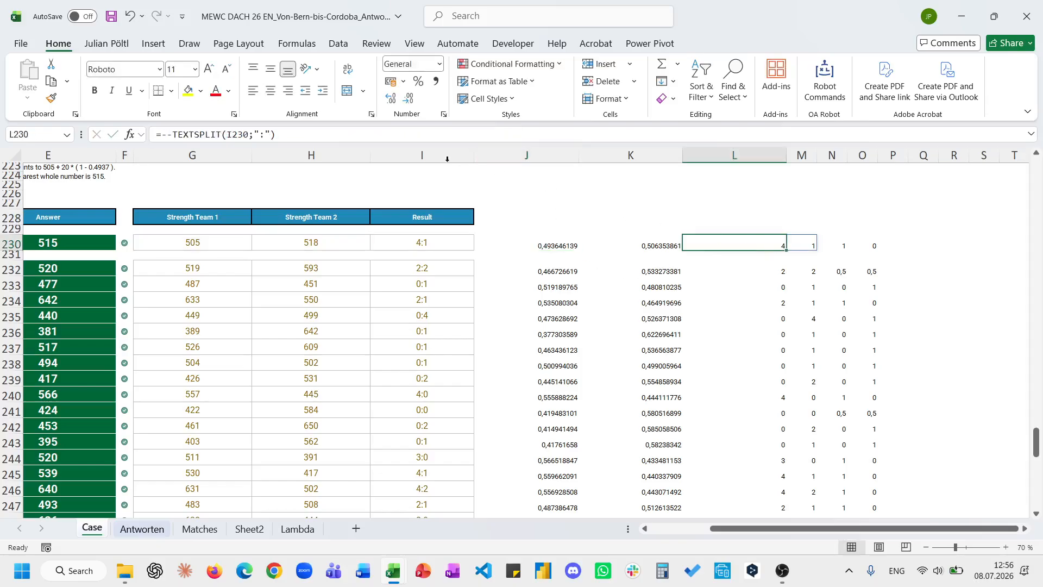
pyautogui.click(380, 137)
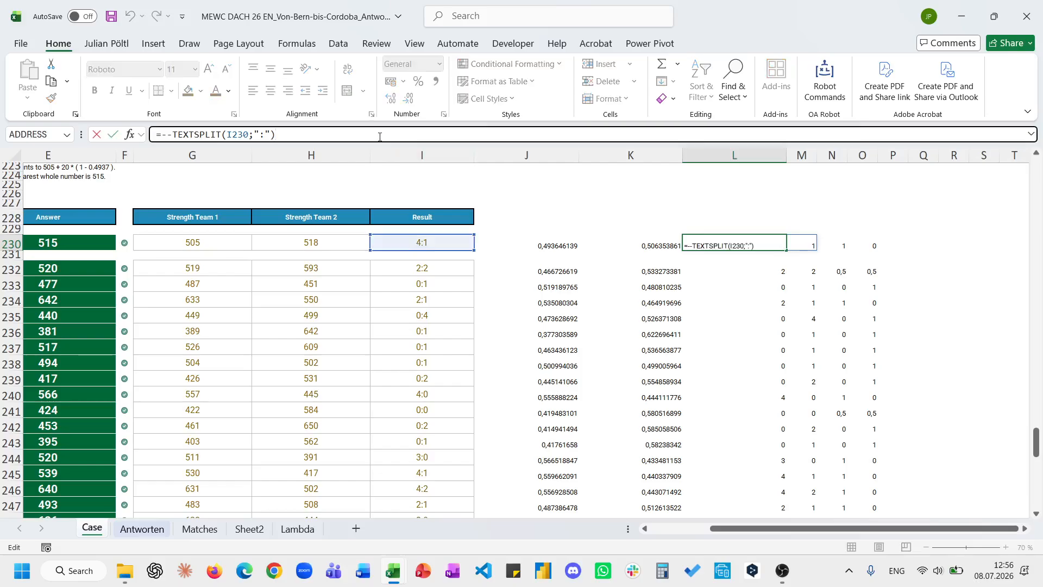
pyautogui.press('Escape')
pyautogui.click(159, 532)
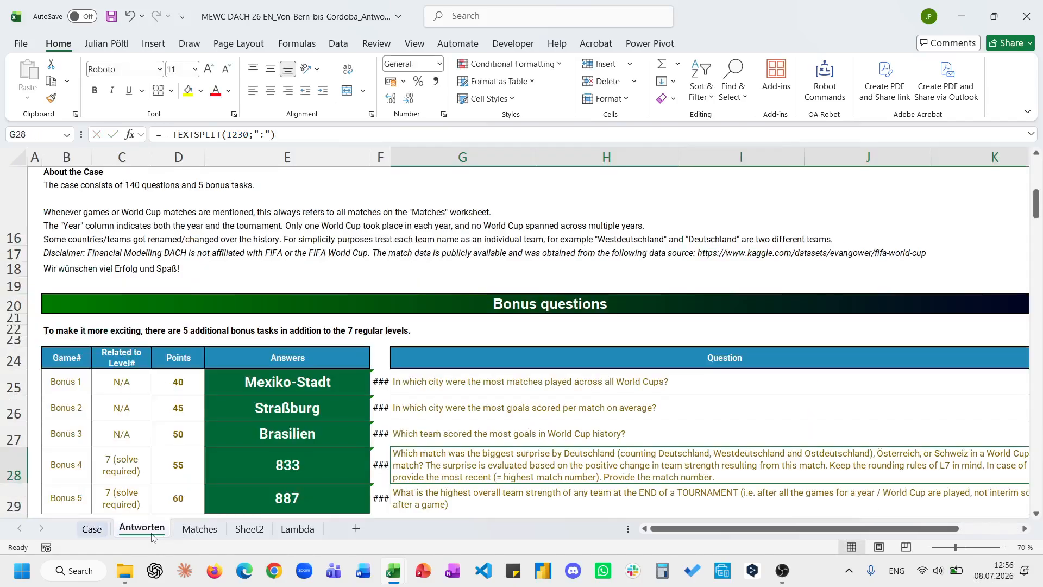
pyautogui.click(193, 530)
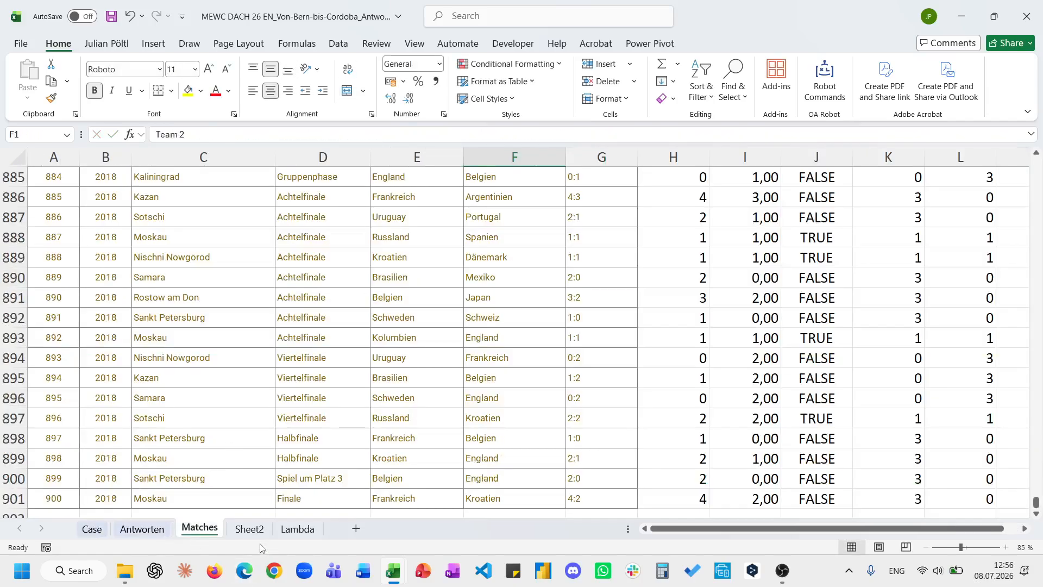
# Step: Replace the header in D1 of Sheet2 with GT1 and enter GT2 in E1
pyautogui.click(250, 529)
pyautogui.click(239, 170)
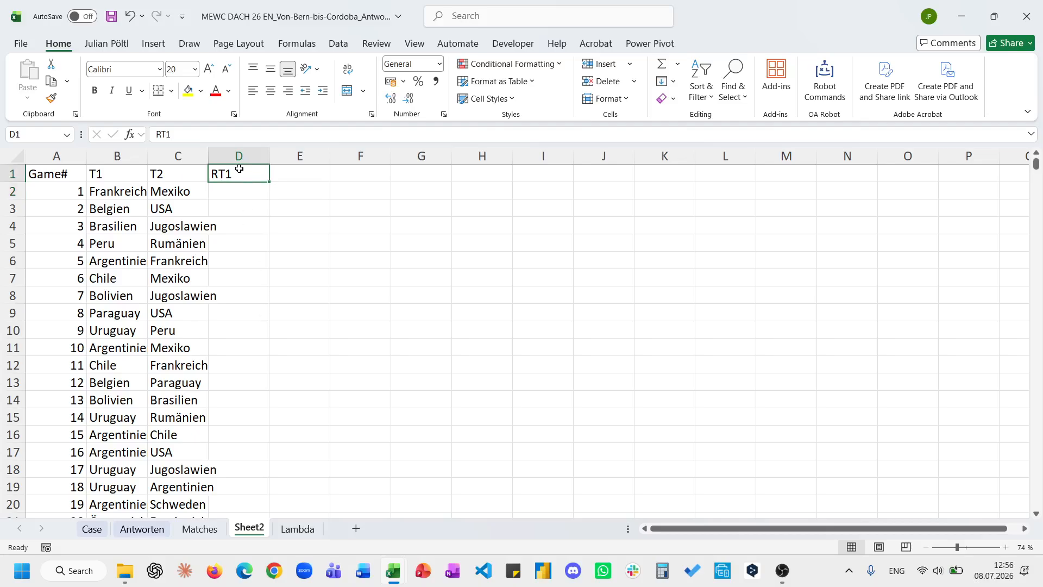
pyautogui.write('GT1')
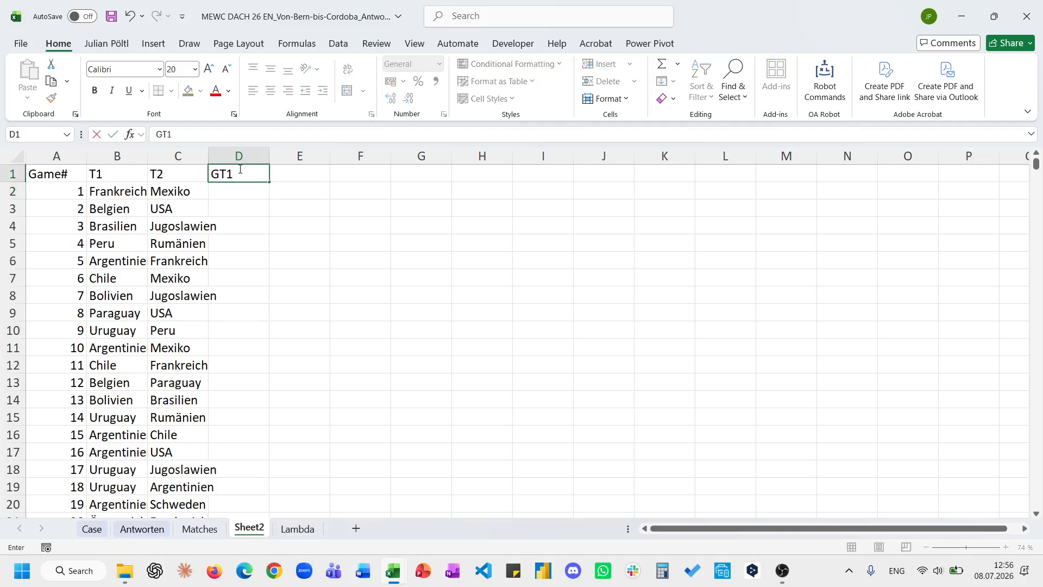
pyautogui.press('Tab')
pyautogui.write('GT2')
pyautogui.press('Return')
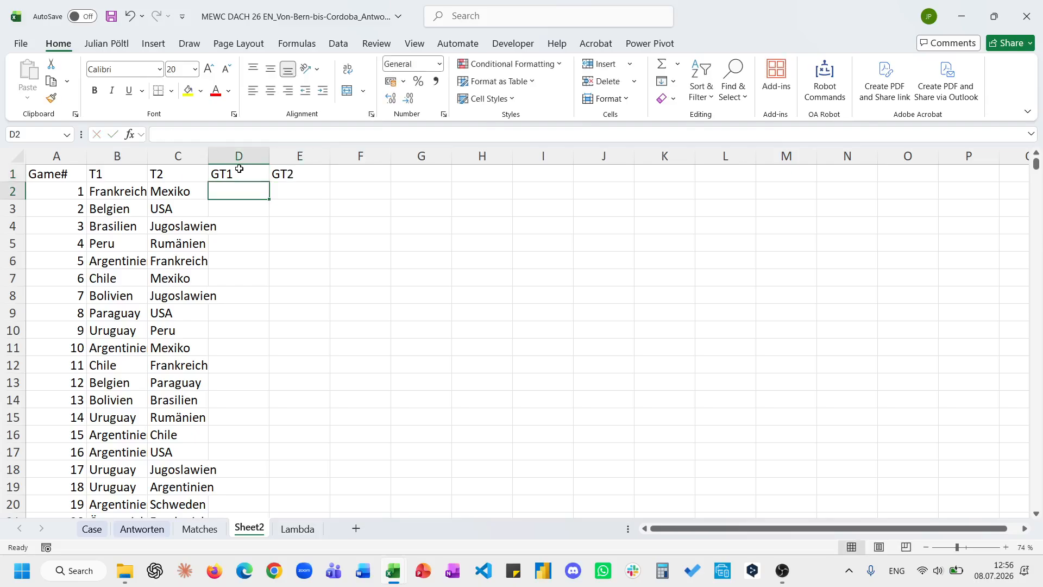
pyautogui.write('=')
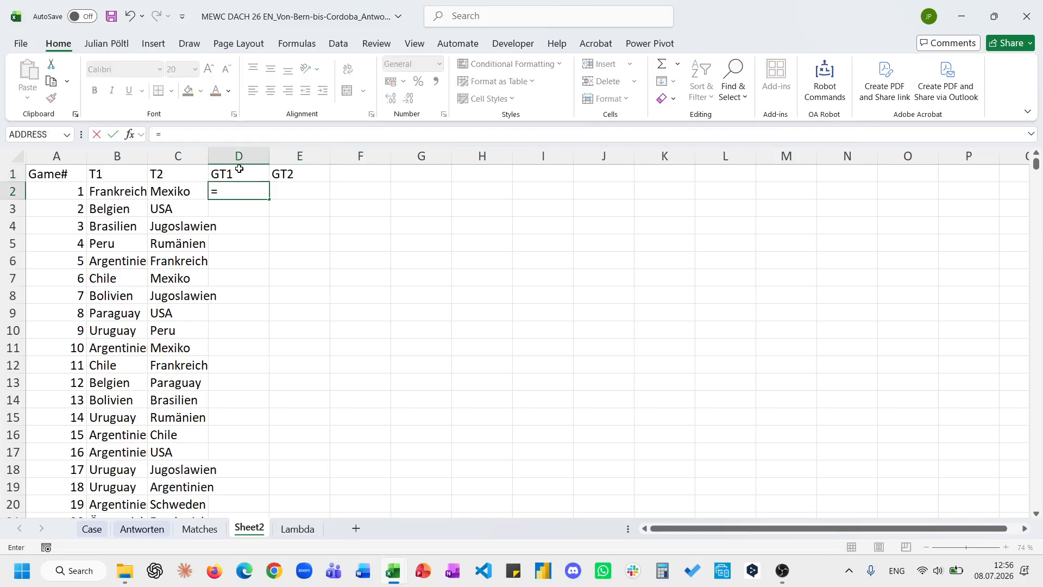
pyautogui.write('--tex')
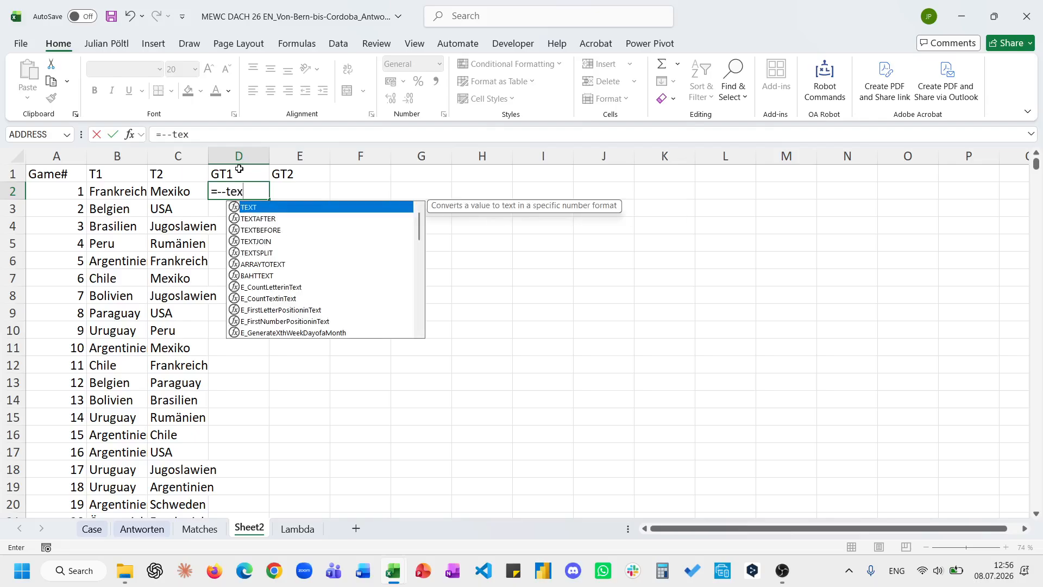
pyautogui.press('Down')
pyautogui.press('Down')
pyautogui.press('Tab')
pyautogui.click(200, 528)
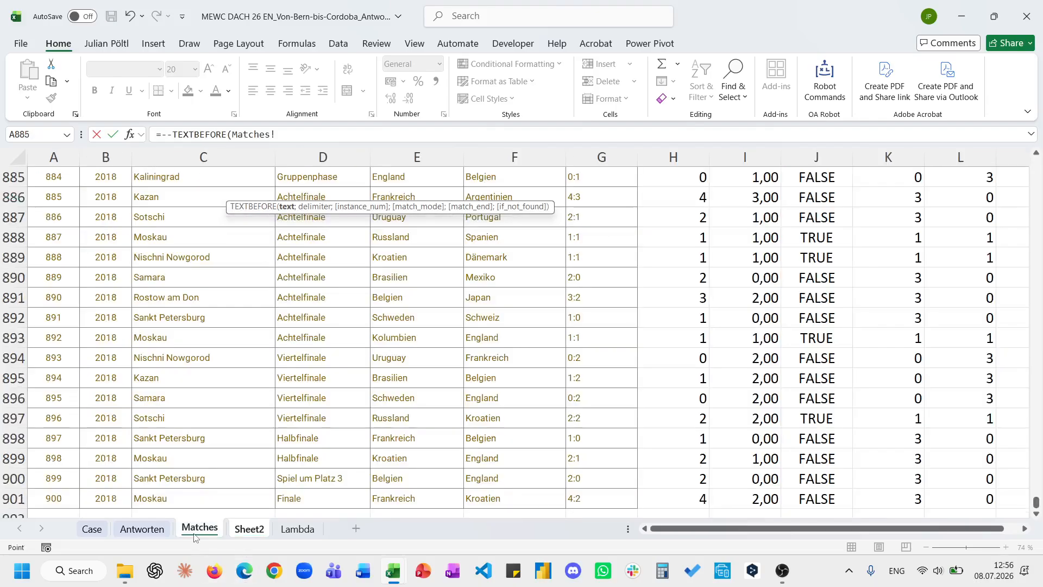
pyautogui.press('Escape')
# Step: Spill the team 1 goals from the Matches sheet into D2 of Sheet2 with =Matches!H$2#
pyautogui.write('=')
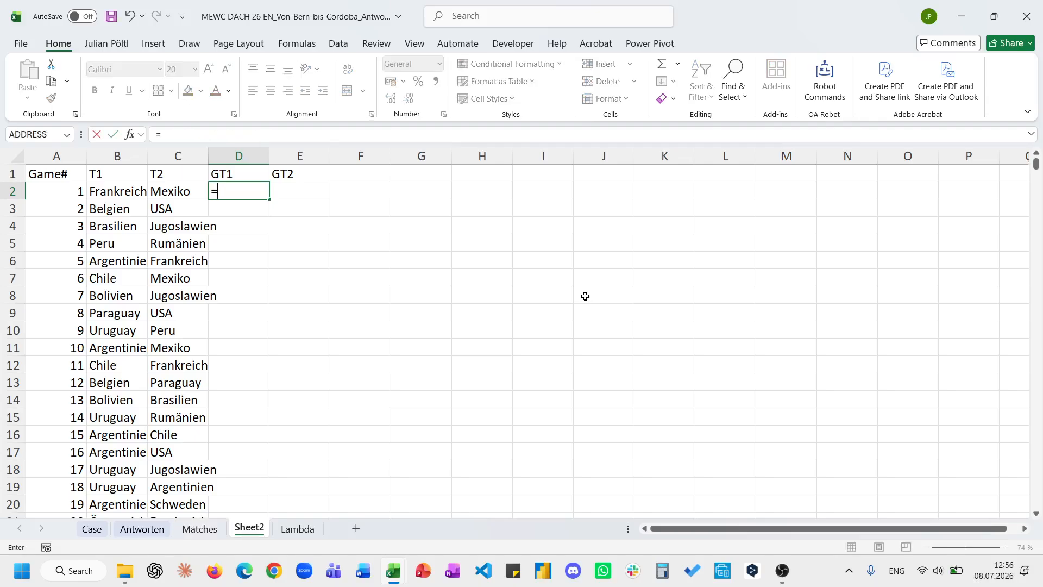
pyautogui.click(222, 529)
pyautogui.click(715, 336)
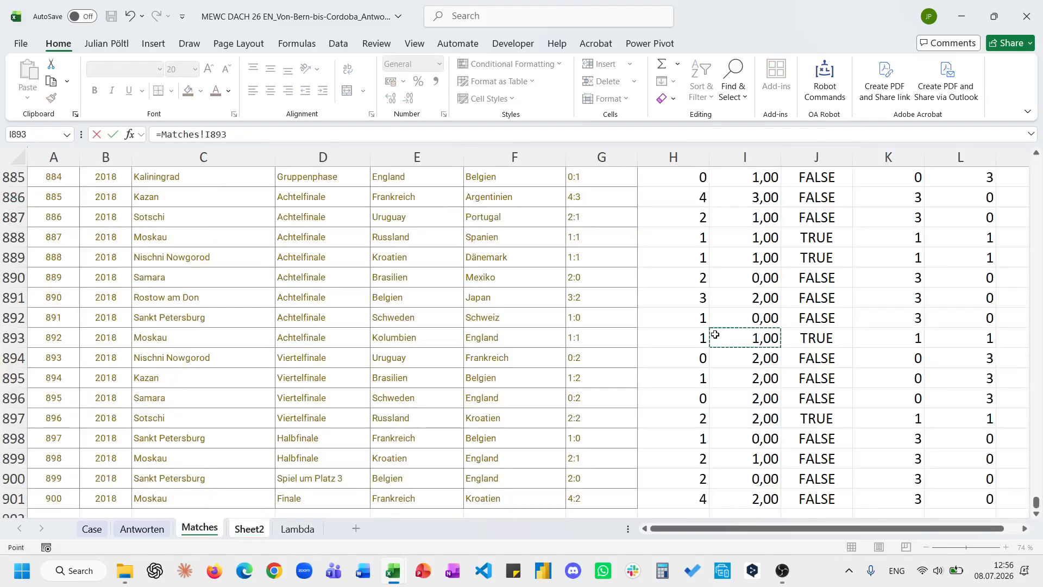
pyautogui.press('Left')
pyautogui.hotkey('ctrl', 'Up')
pyautogui.press('Down')
pyautogui.hotkey('ctrl', 'shift', 'Down')
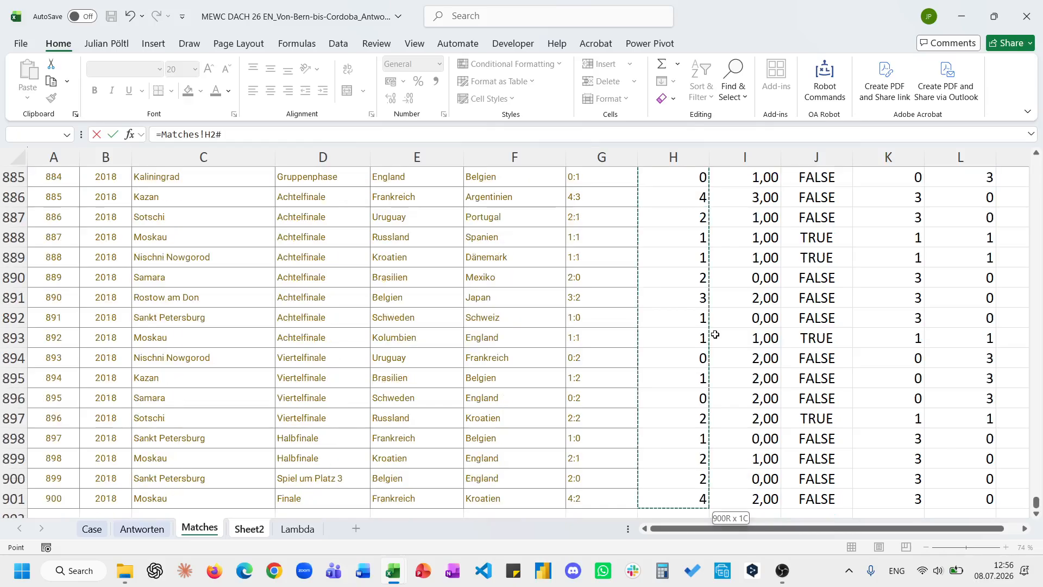
pyautogui.press('F4')
pyautogui.press('F4')
pyautogui.hotkey('ctrl', 'Return')
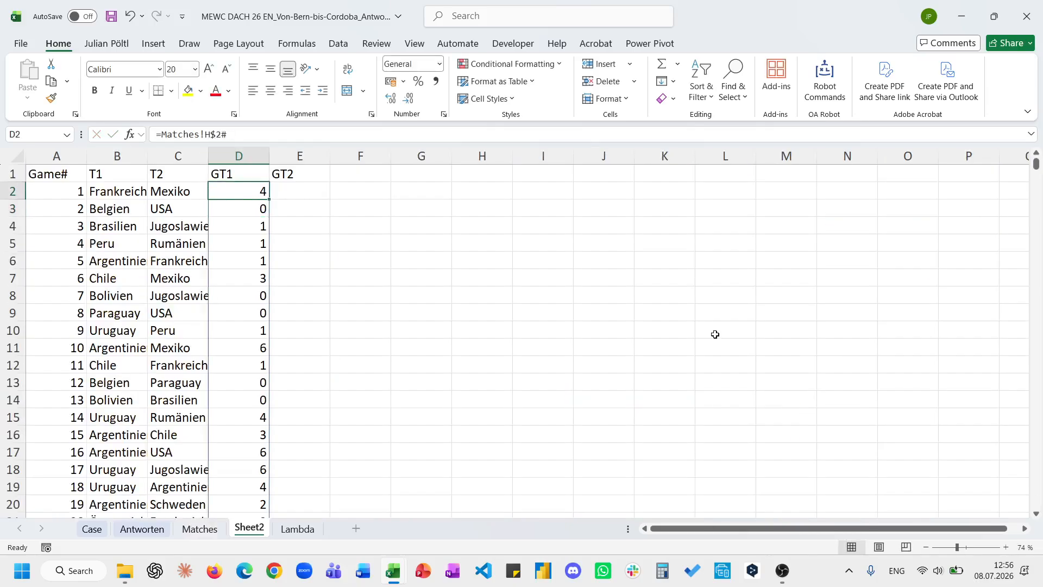
# Step: Copy the D2 spill formula to E2 of Sheet2 to bring in the team 2 goals
pyautogui.hotkey('ctrl', 'c')
pyautogui.press('Right')
pyautogui.hotkey('ctrl', 'v')
pyautogui.press('Escape')
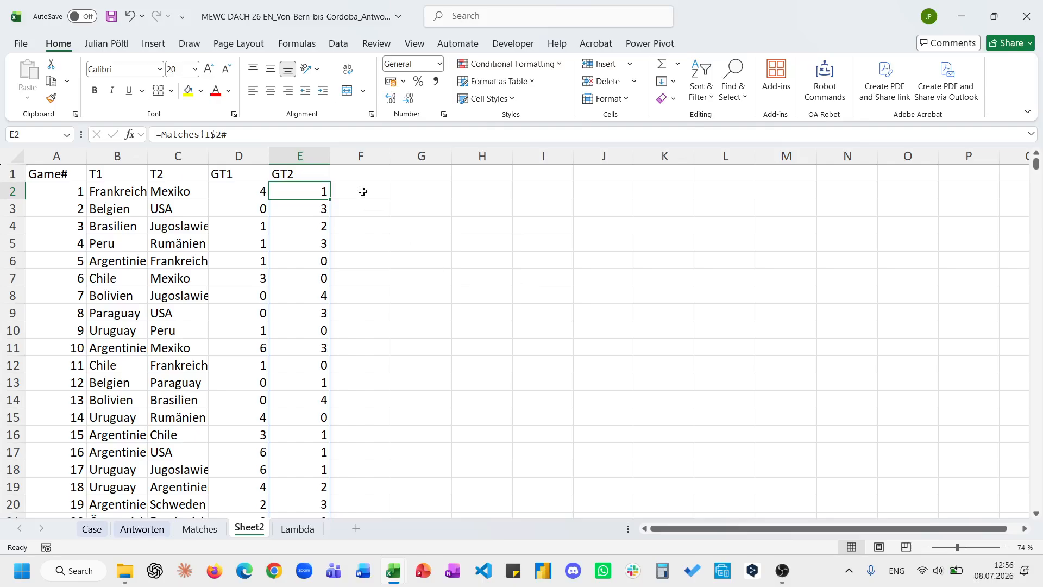
# Step: Examine the Level 6 result rules and the IF formula for the result value in N230 of the Case sheet
pyautogui.click(350, 174)
pyautogui.click(92, 529)
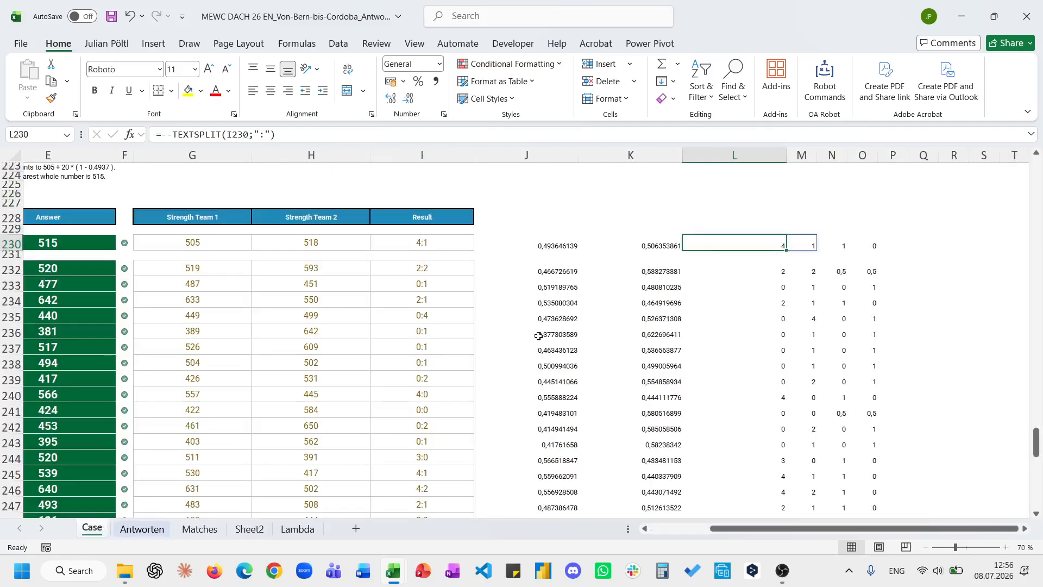
pyautogui.click(842, 326)
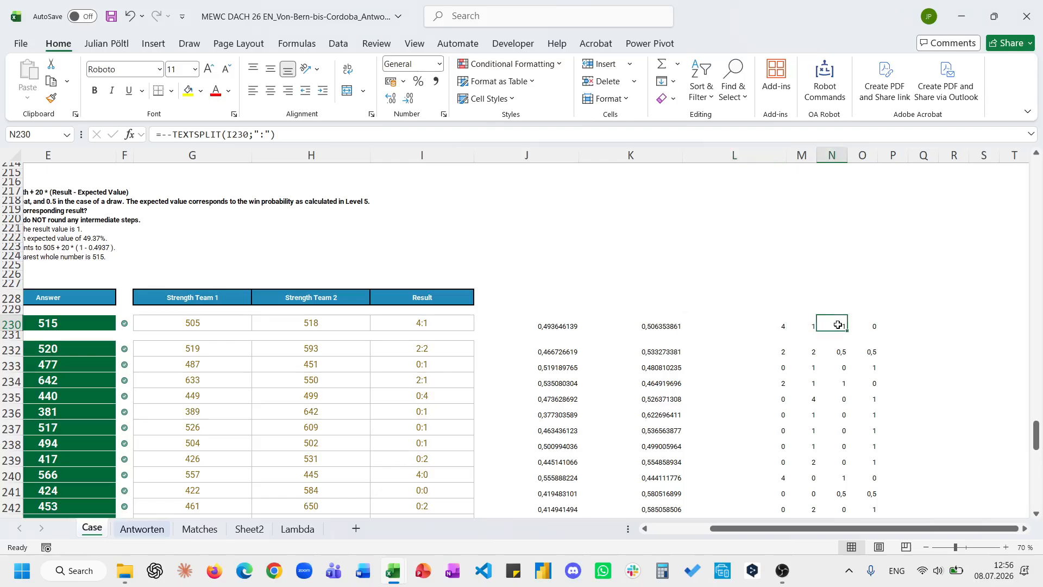
pyautogui.rightClick(843, 326)
pyautogui.hscroll(-3, 447, 278)
pyautogui.press('Escape')
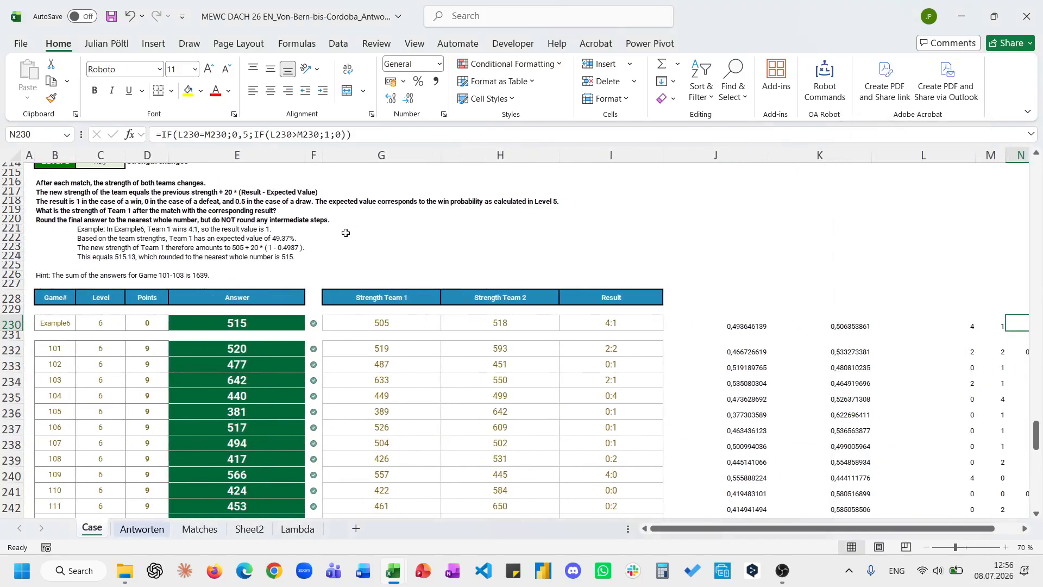
pyautogui.click(142, 528)
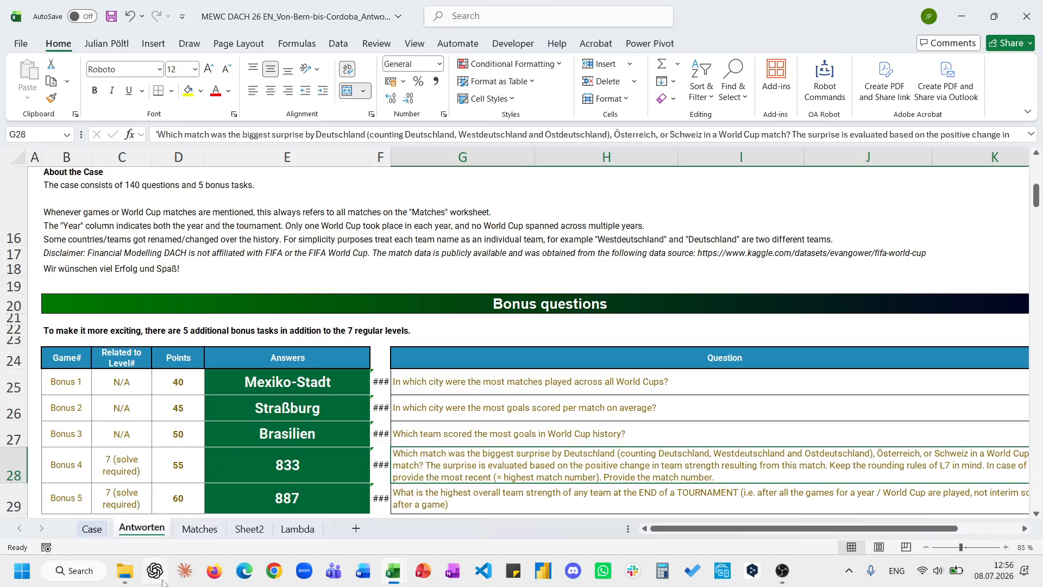
# Step: Enter the headers Result T1 in F1 and Result T2 in G1 of Sheet2
pyautogui.click(253, 536)
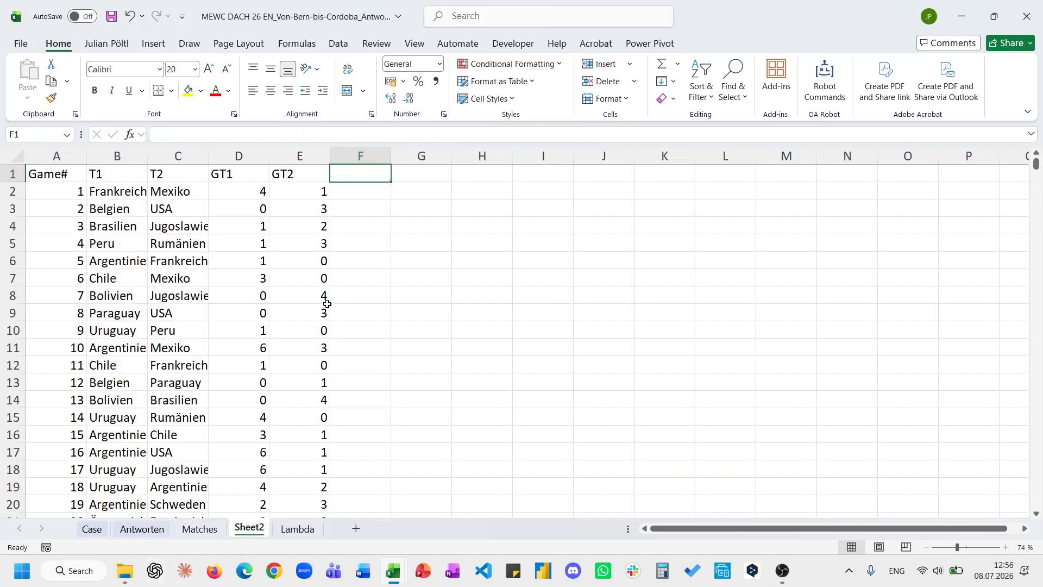
pyautogui.write('Result T1')
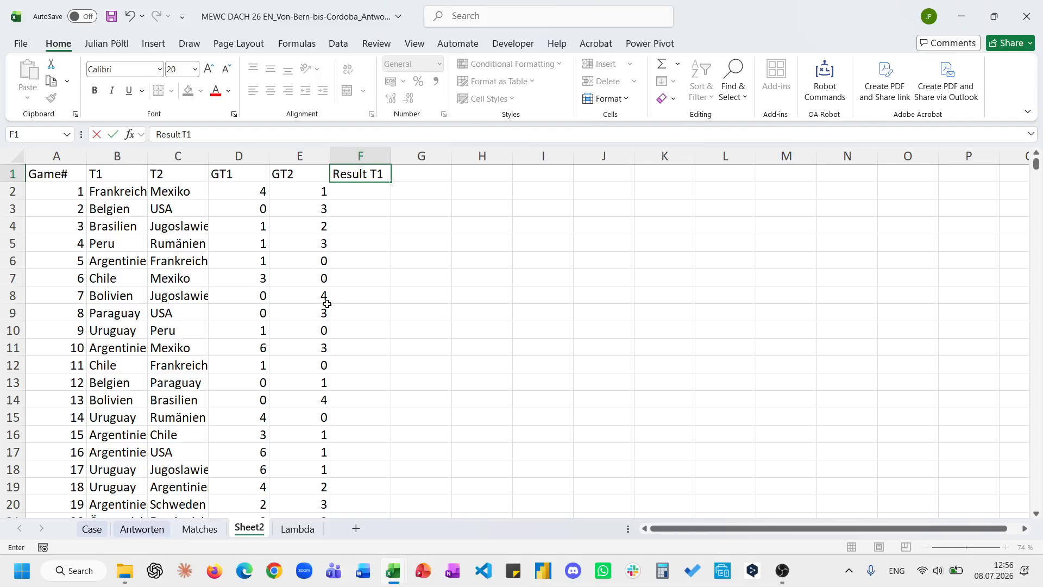
pyautogui.press('Tab')
pyautogui.write('Result')
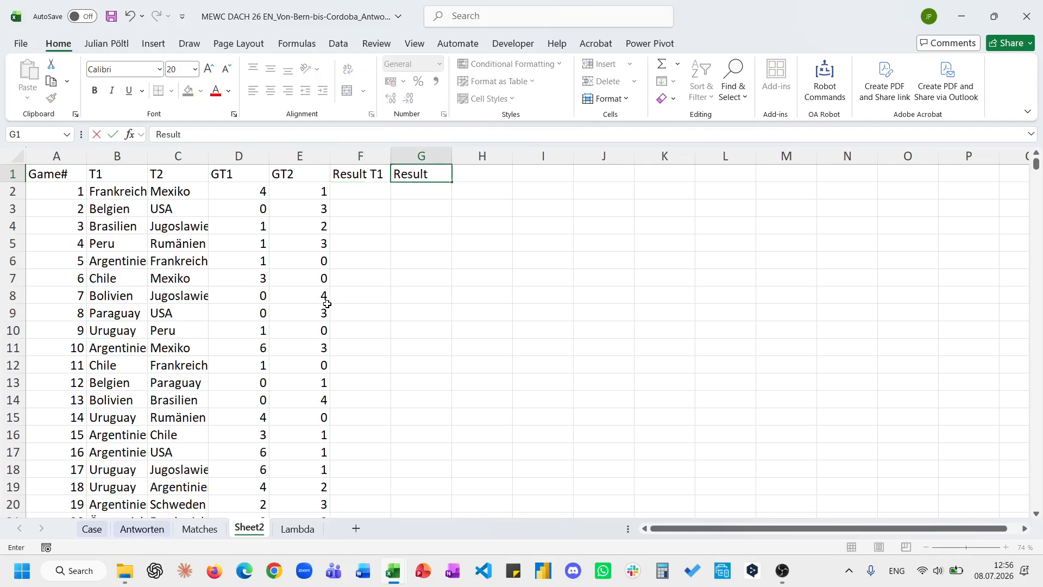
pyautogui.write(' T2')
pyautogui.press('Return')
# Step: Enter the team 1 result formula =IF(D2=E2;0,5;IF(D2>E2;1;0)) in F2 of Sheet2
pyautogui.write('=')
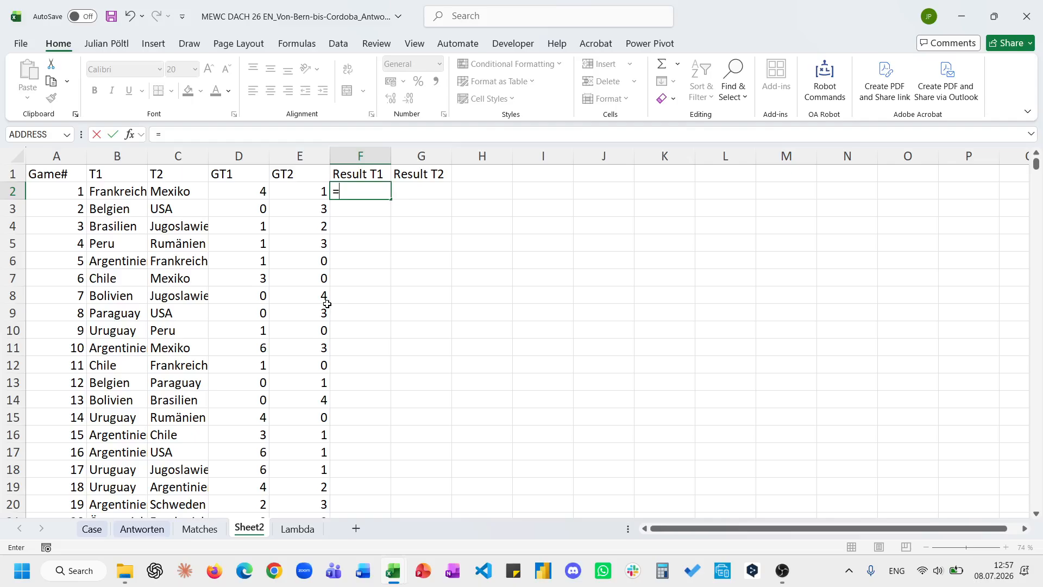
pyautogui.write('IF(')
pyautogui.click(244, 186)
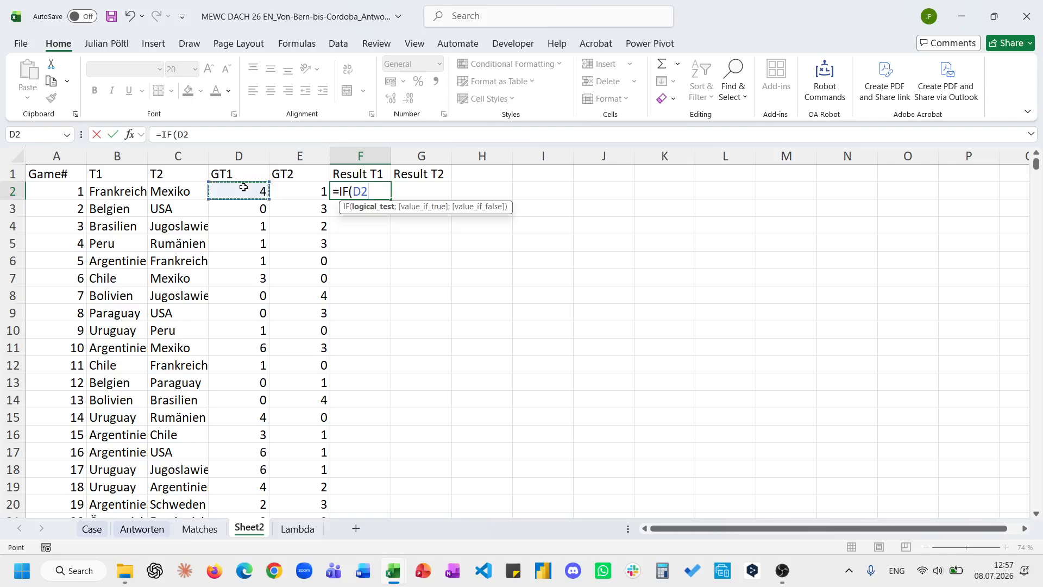
pyautogui.write('=')
pyautogui.click(291, 189)
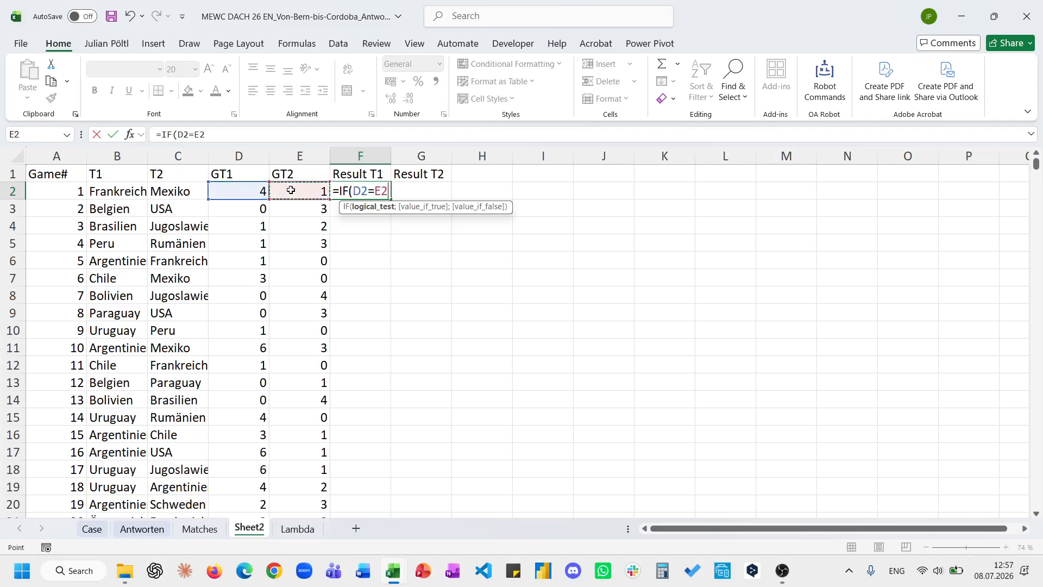
pyautogui.write(';0,')
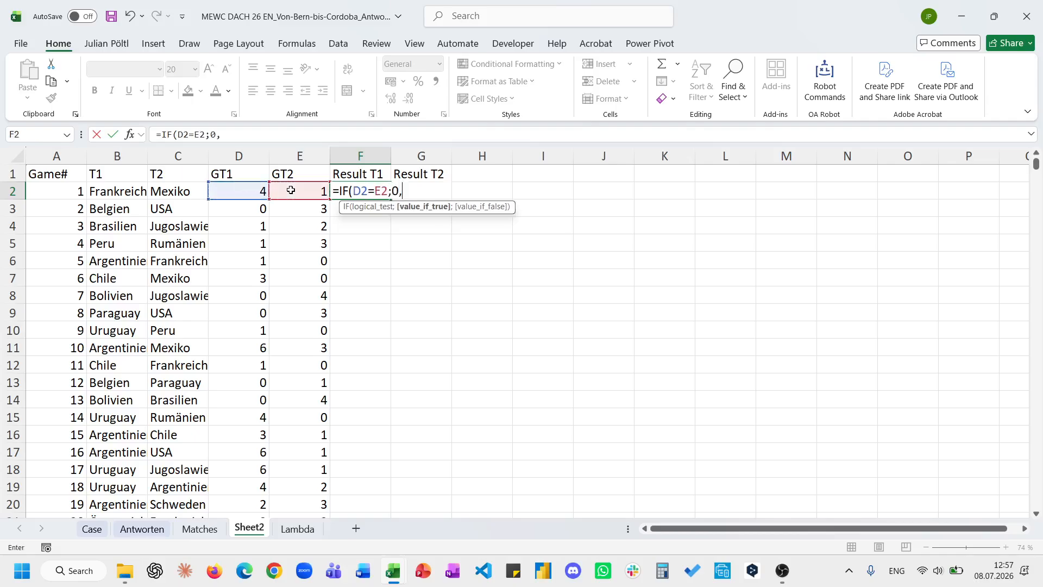
pyautogui.write('5;IF(')
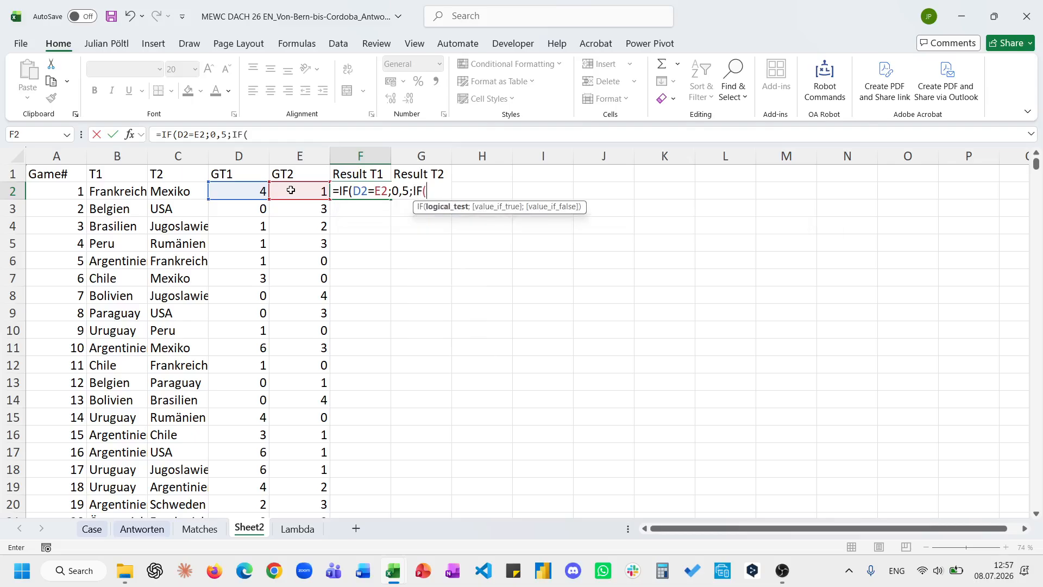
pyautogui.click(258, 190)
pyautogui.write('>')
pyautogui.click(293, 188)
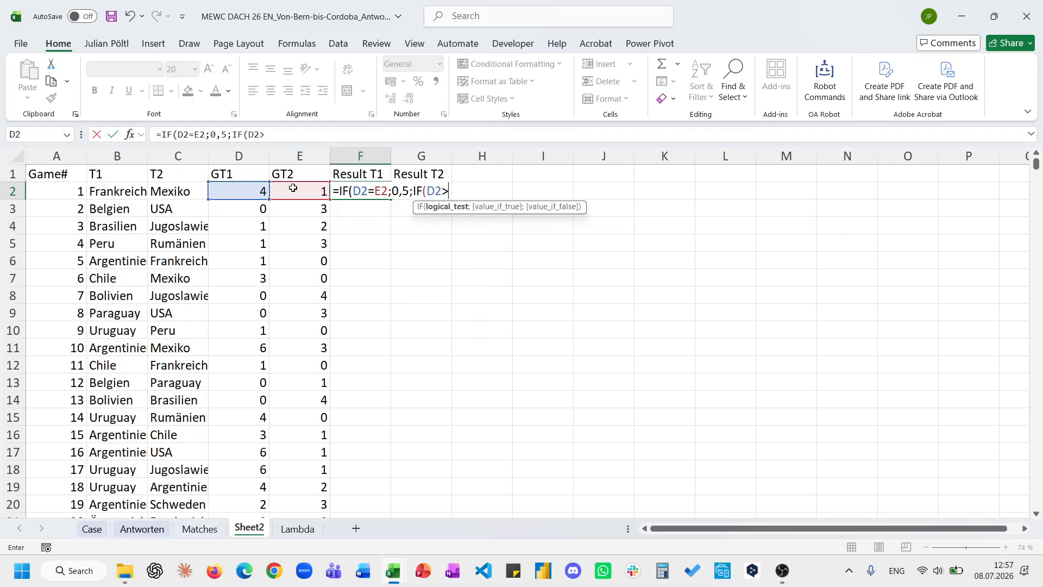
pyautogui.write(';1;0))')
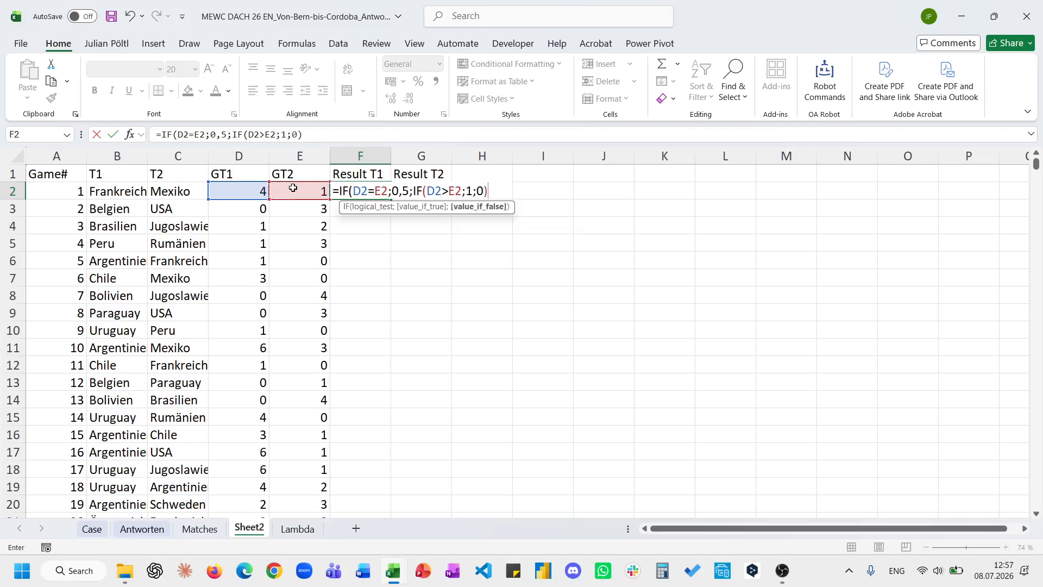
pyautogui.hotkey('ctrl', 'Return')
# Step: Enter the team 2 result formula =IF(D2=E2;0,5;IF(E2>D2;1;0)) in G2
pyautogui.press('Right')
pyautogui.write('=IF(')
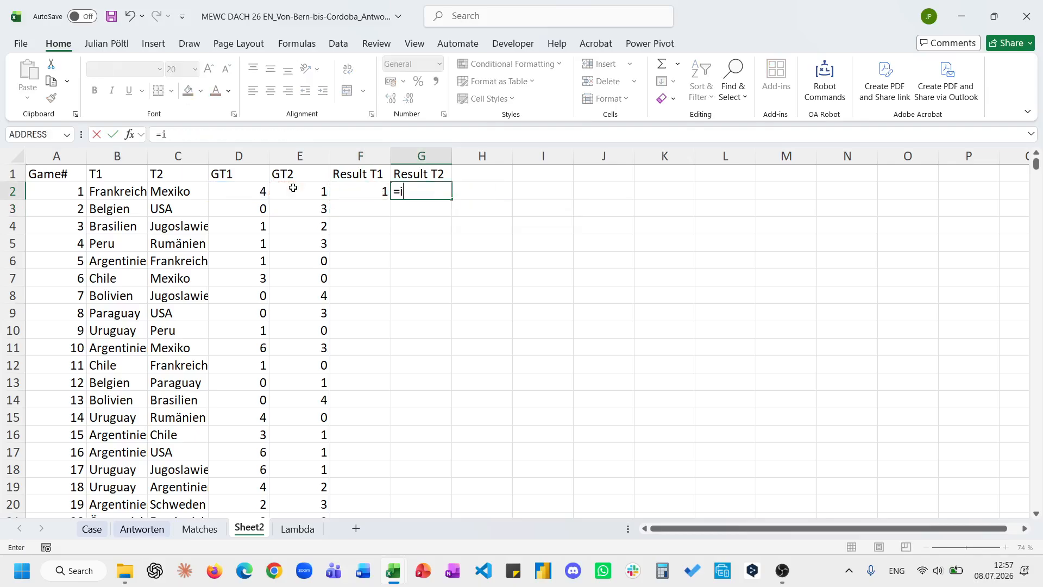
pyautogui.click(258, 188)
pyautogui.write('=')
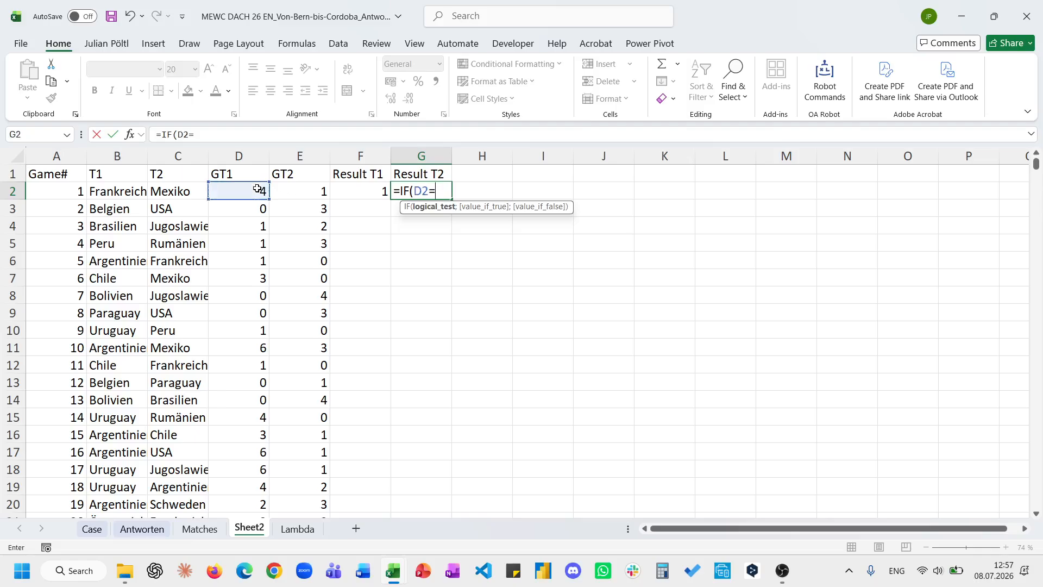
pyautogui.click(300, 191)
pyautogui.write(';,')
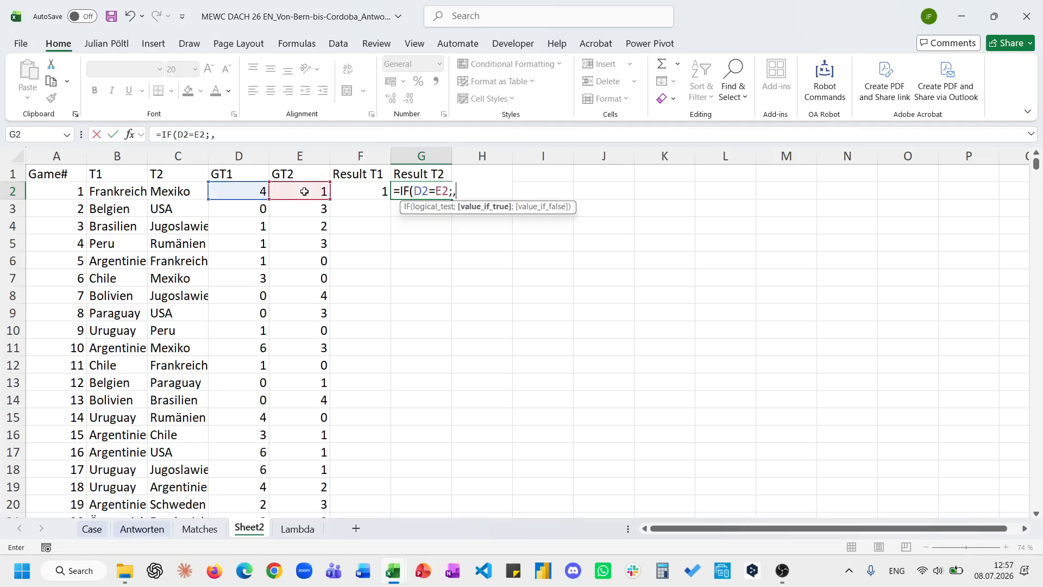
pyautogui.write('5;i')
pyautogui.press('Tab')
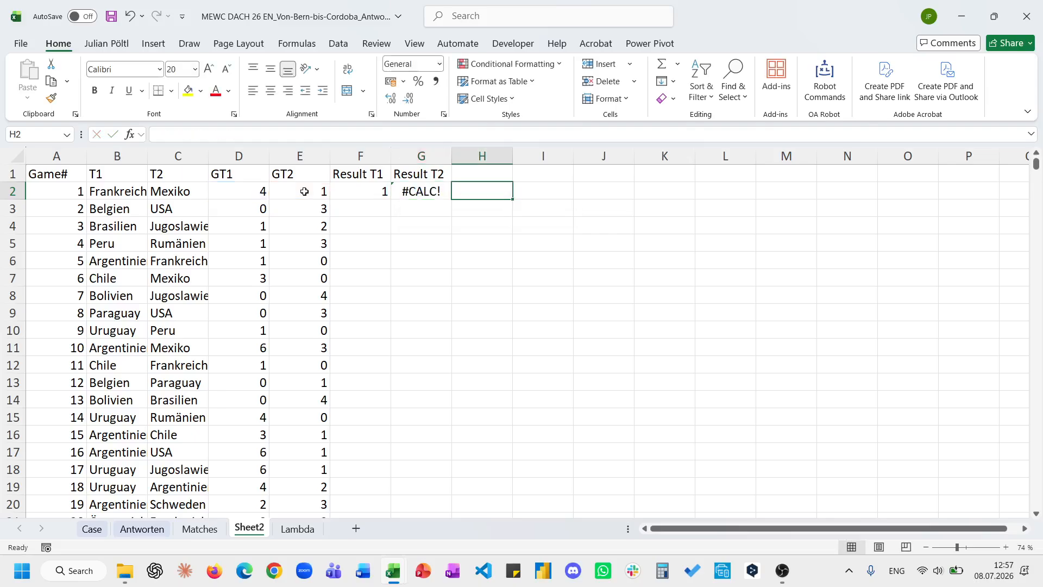
pyautogui.press('Left')
pyautogui.click(255, 134)
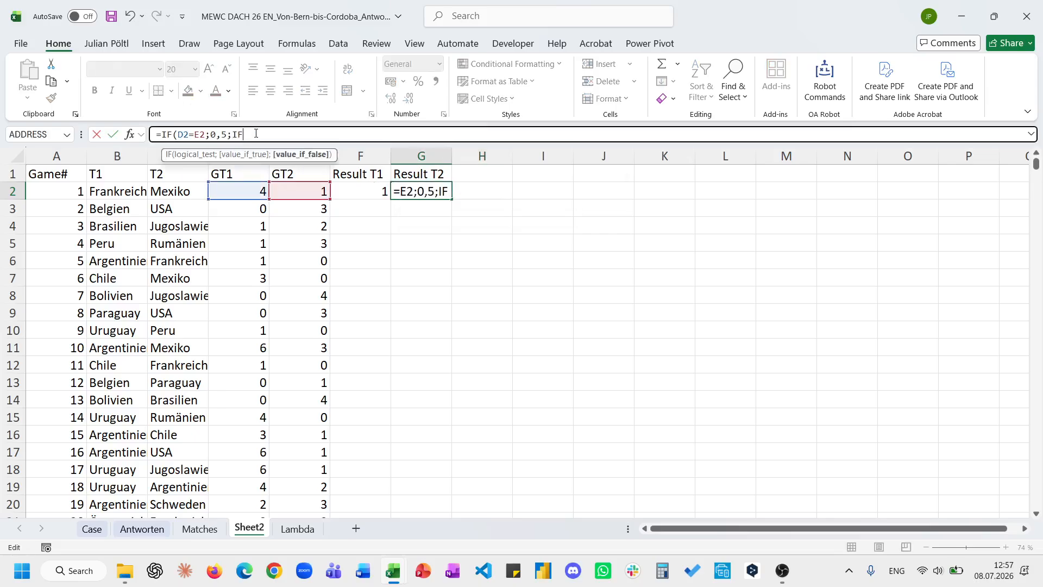
pyautogui.click(283, 190)
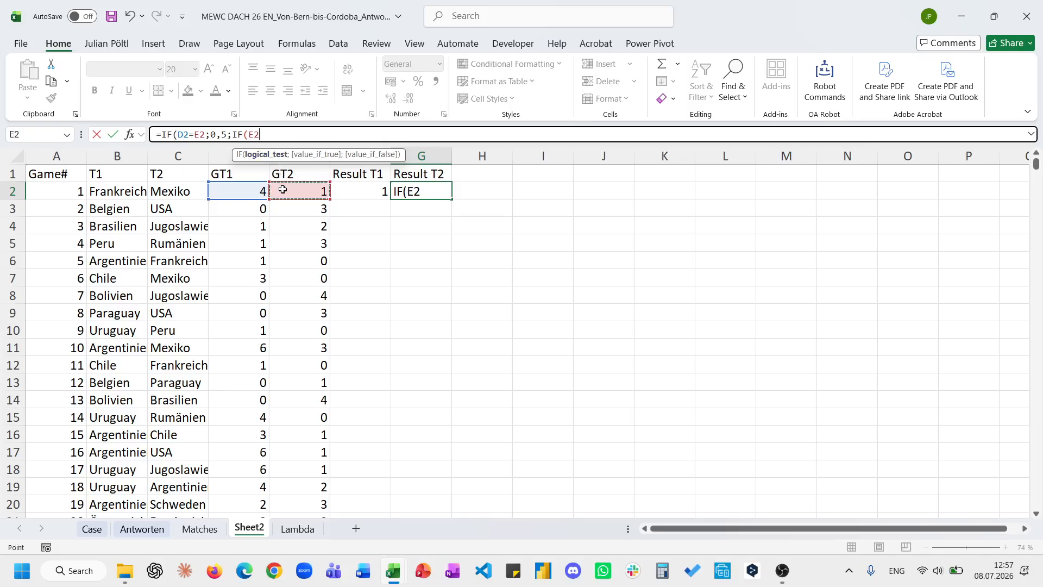
pyautogui.write('>')
pyautogui.click(260, 190)
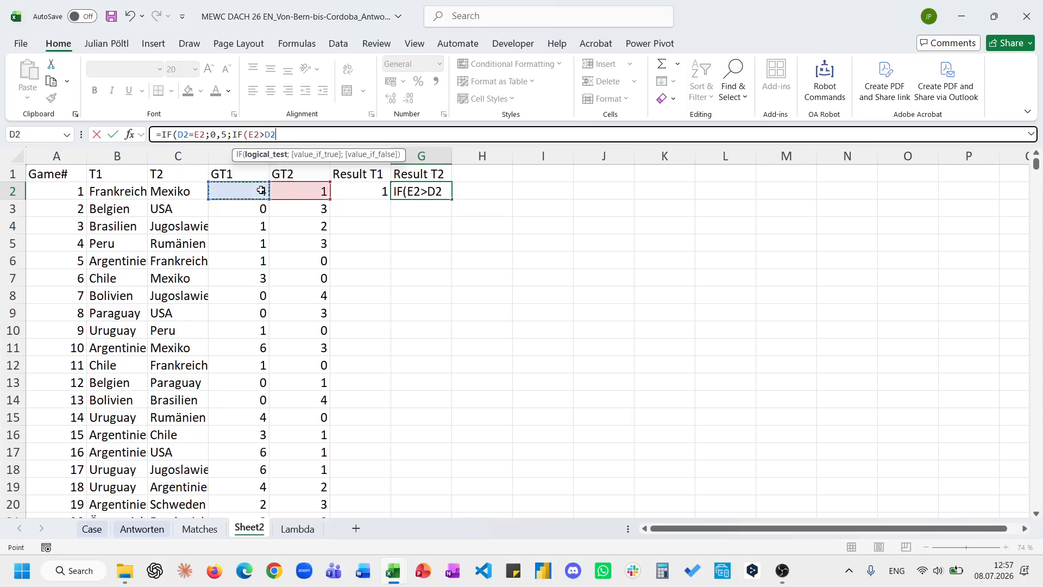
pyautogui.write(';1;0))')
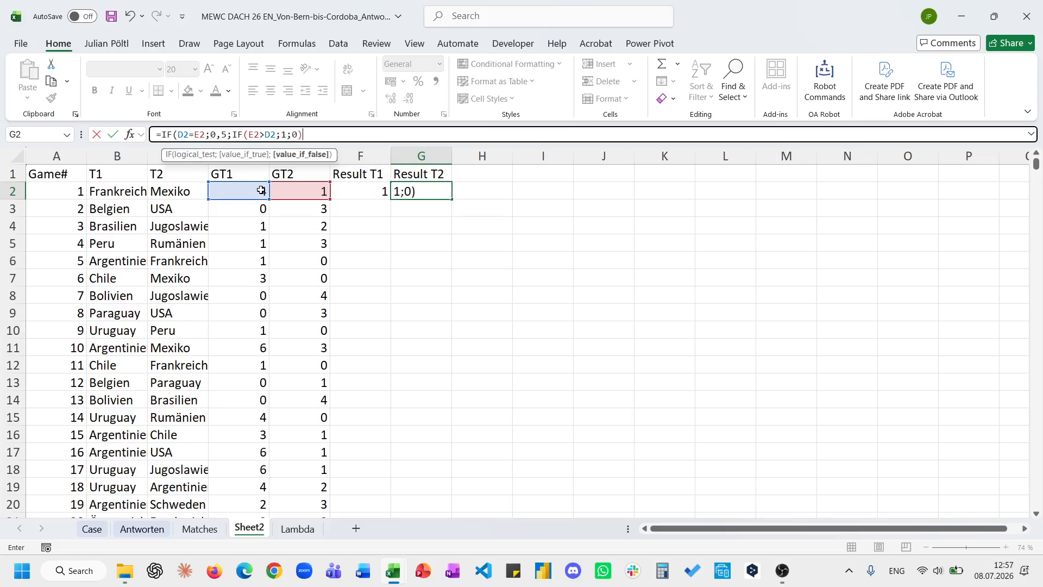
pyautogui.press('Return')
# Step: Fill the result formulas in F2:G2 down to the last match row
pyautogui.press('Left')
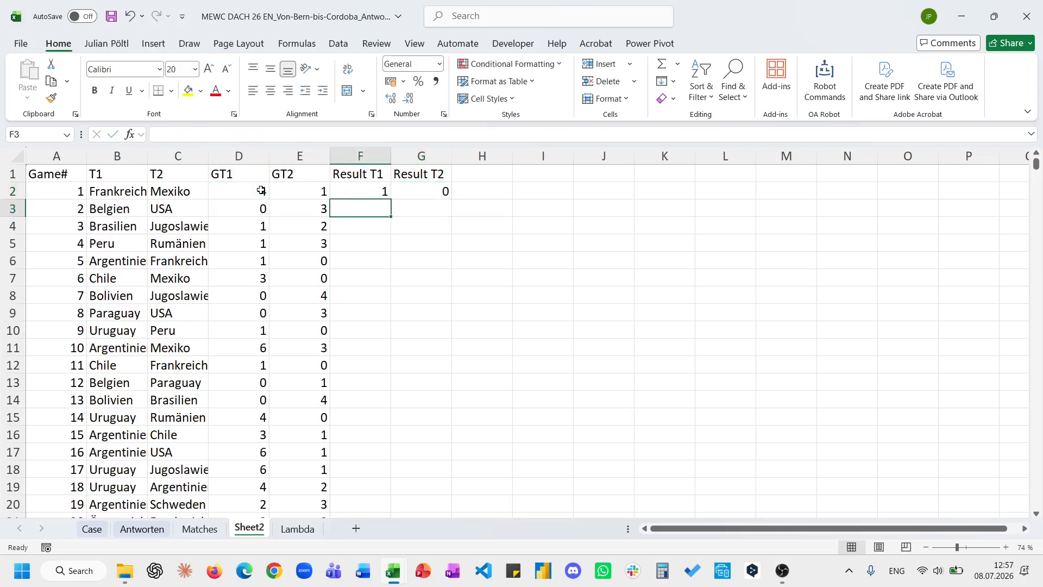
pyautogui.press('Up')
pyautogui.hotkey('shift', 'Right')
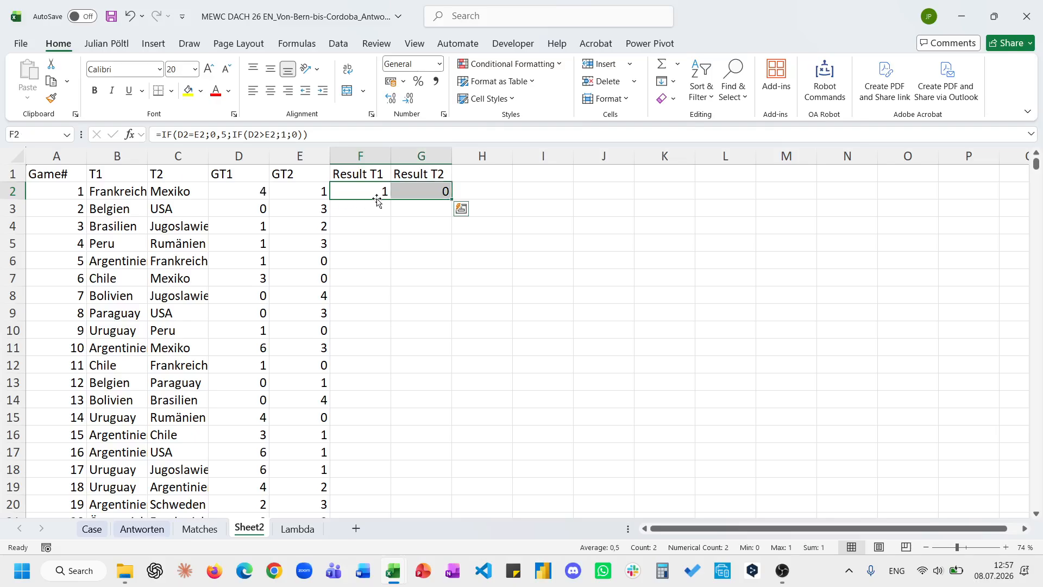
pyautogui.doubleClick(451, 197)
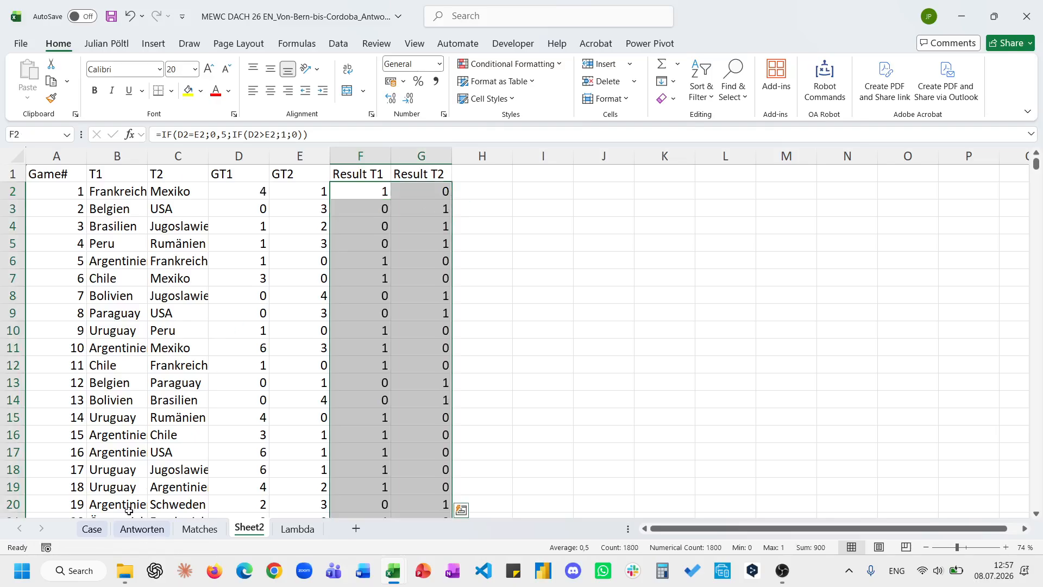
# Step: Check the Level 6 rules on the Case sheet and enter the header PrevS T1 in H1 of Sheet2
pyautogui.click(91, 529)
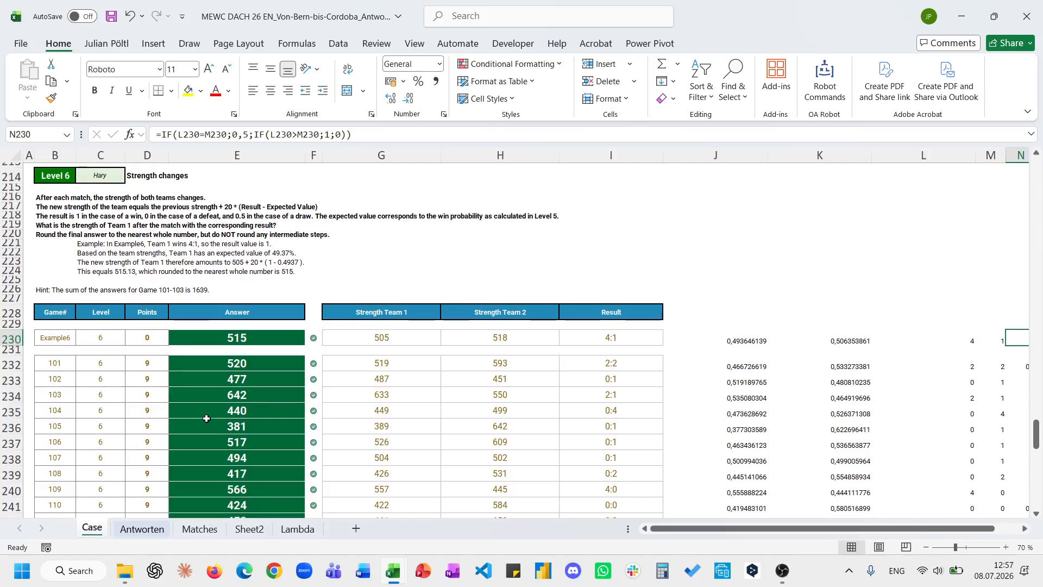
pyautogui.click(250, 529)
pyautogui.click(481, 182)
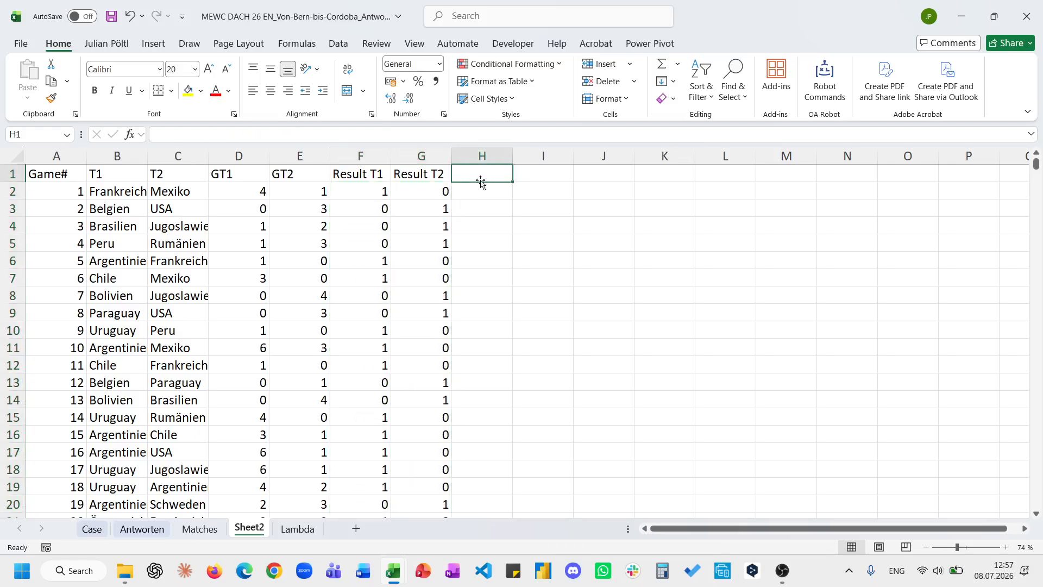
pyautogui.write('PrevS')
pyautogui.press('Tab')
pyautogui.write('P')
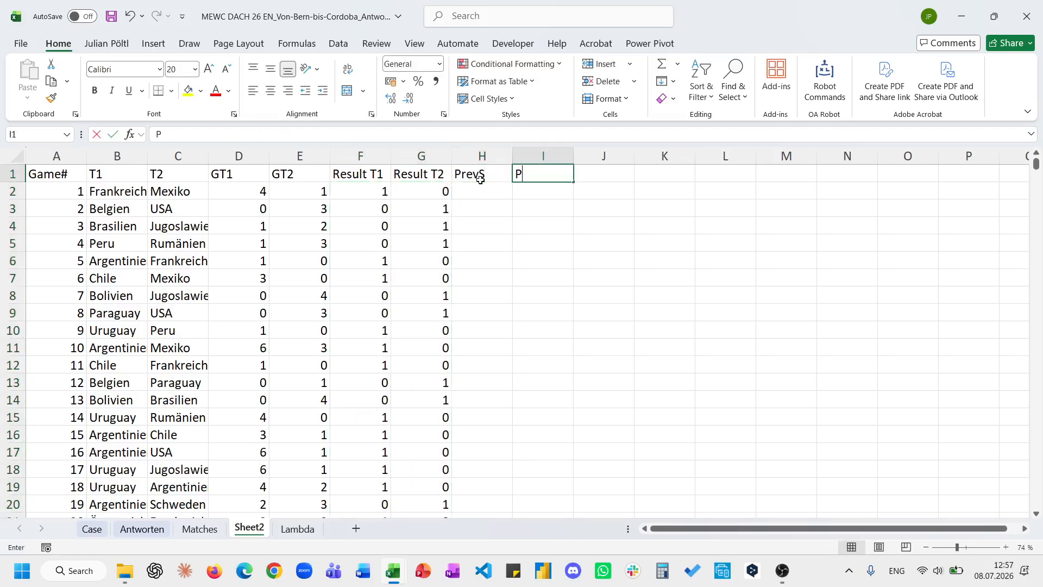
pyautogui.write('re')
pyautogui.press('Escape')
pyautogui.doubleClick(494, 175)
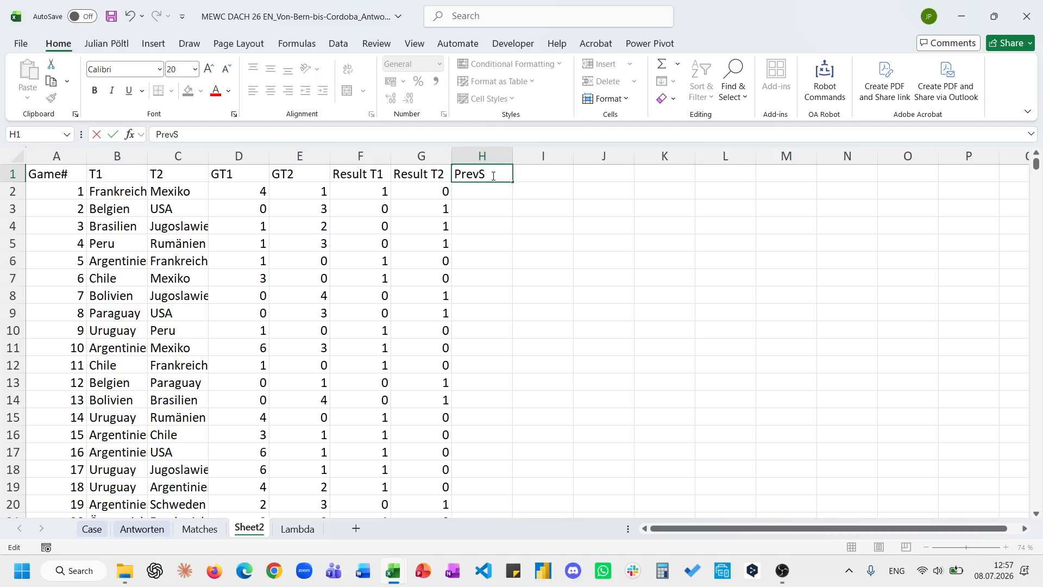
pyautogui.write('T1')
pyautogui.press('Tab')
# Step: Enter the headers Prev T2 in I1 and Total S in J1
pyautogui.write('P')
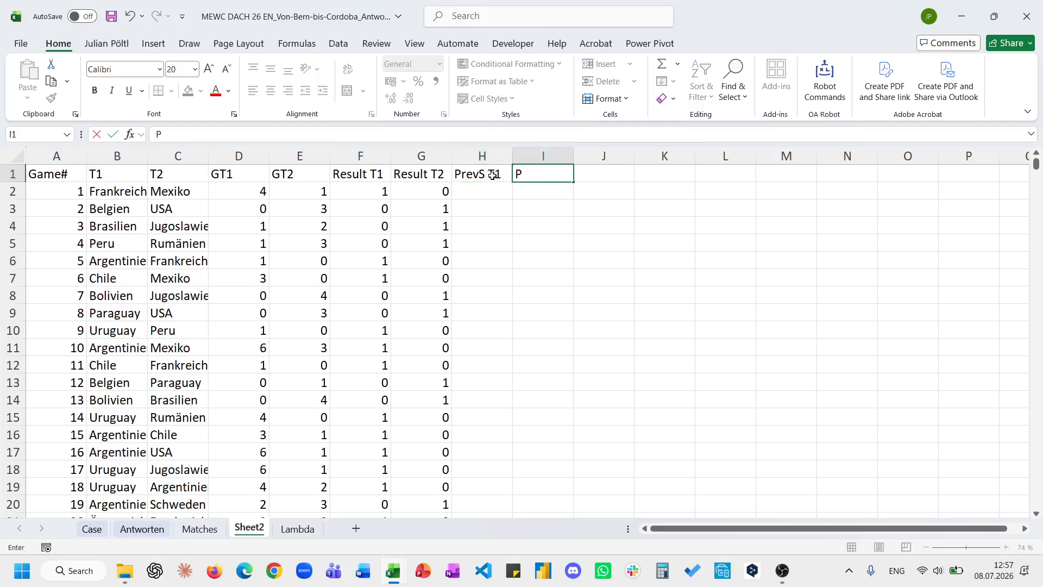
pyautogui.write('{Rev')
pyautogui.press('BackSpace')
pyautogui.press('BackSpace')
pyautogui.write('rev T2')
pyautogui.press('Tab')
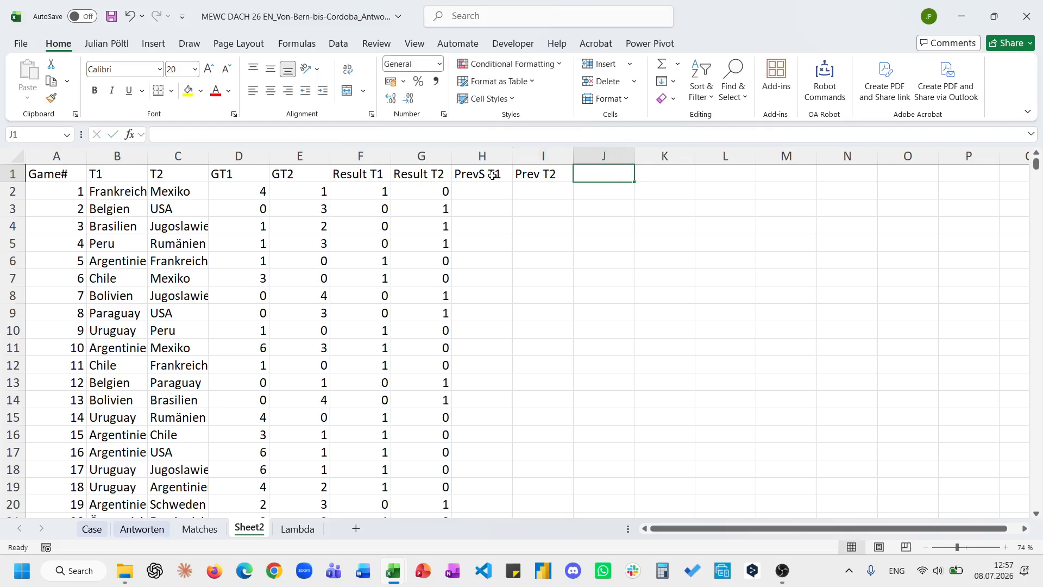
pyautogui.write('Total S')
pyautogui.press('Return')
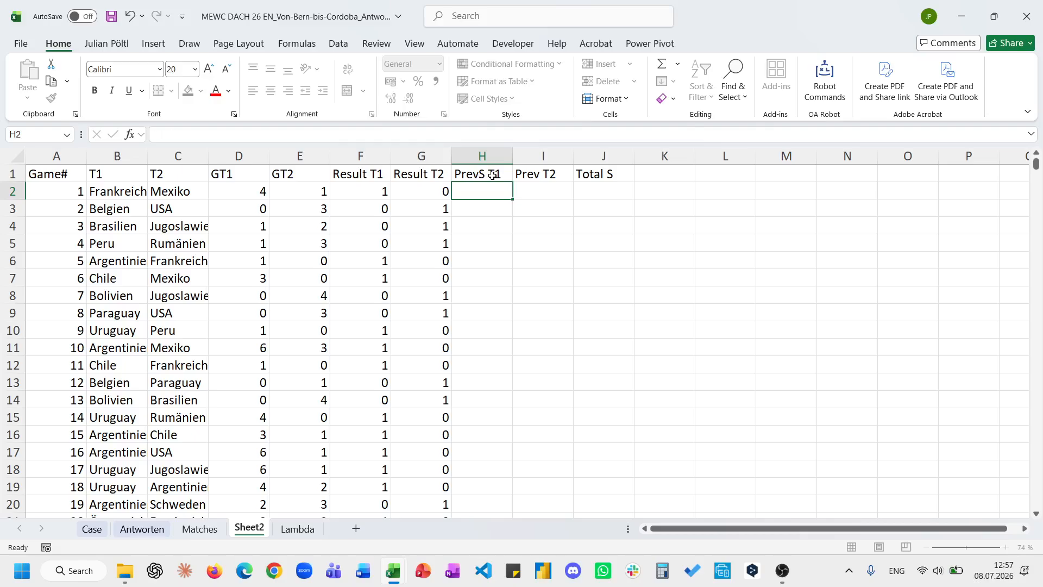
# Step: Insert an empty row above the headers and start a formula in K1 with =TOROW(UNIQUE(VSTACK(
pyautogui.click(13, 174)
pyautogui.hotkey('ctrl', 'shift', '+')
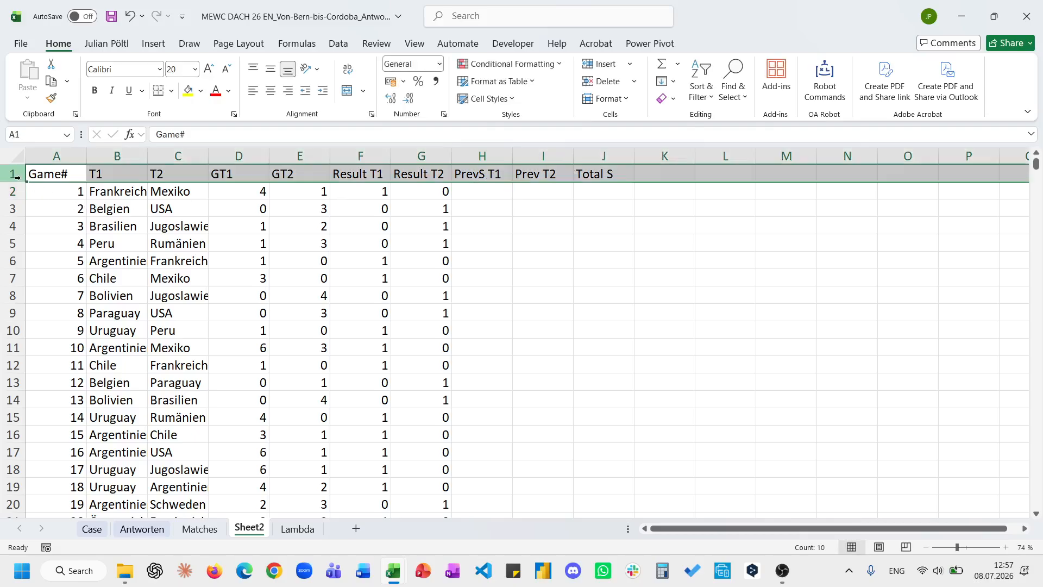
pyautogui.click(664, 173)
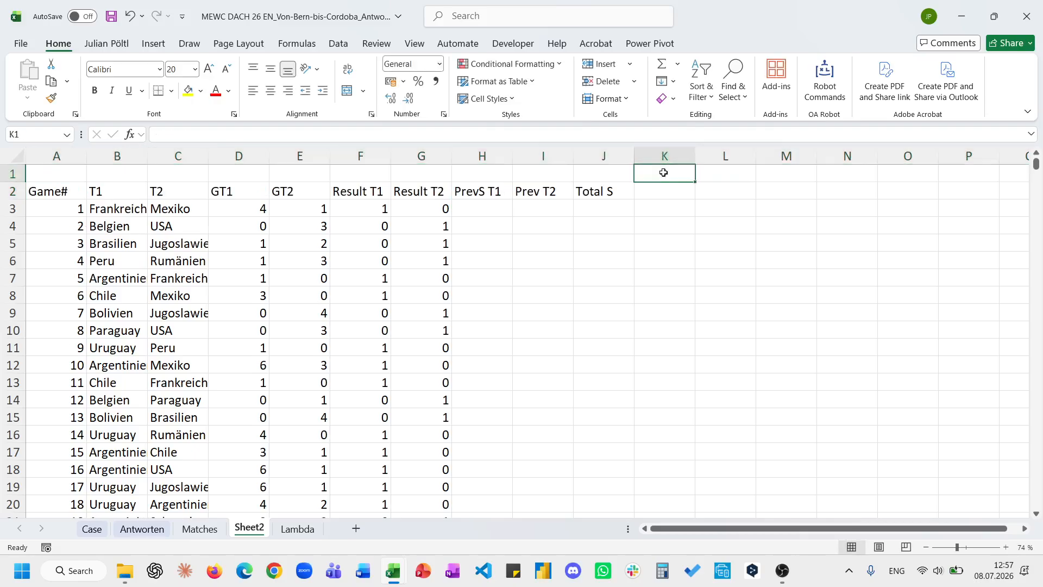
pyautogui.write('=')
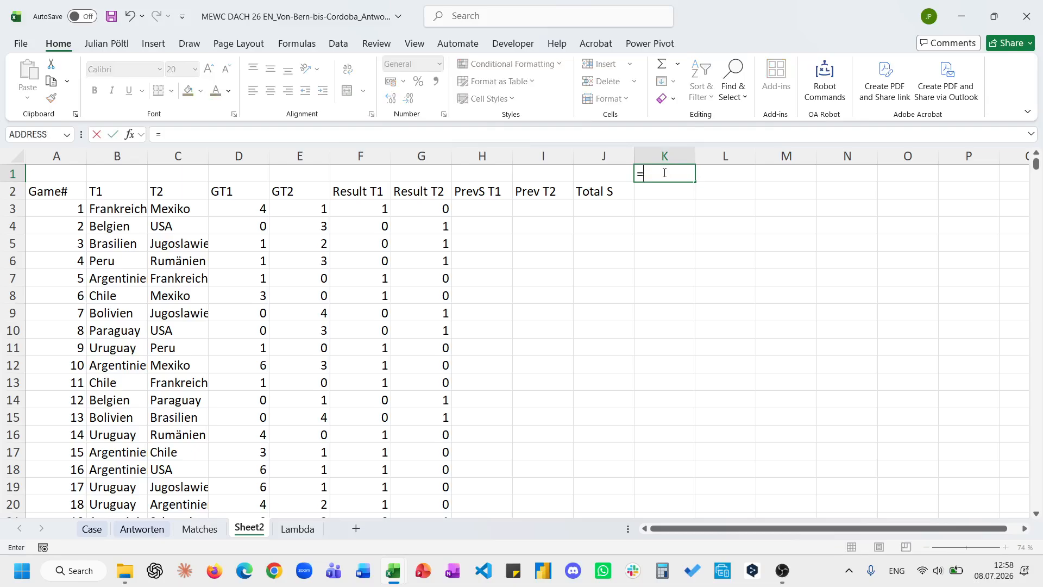
pyautogui.write('to')
pyautogui.press('Down')
pyautogui.press('Down')
pyautogui.press('Tab')
pyautogui.write('uni')
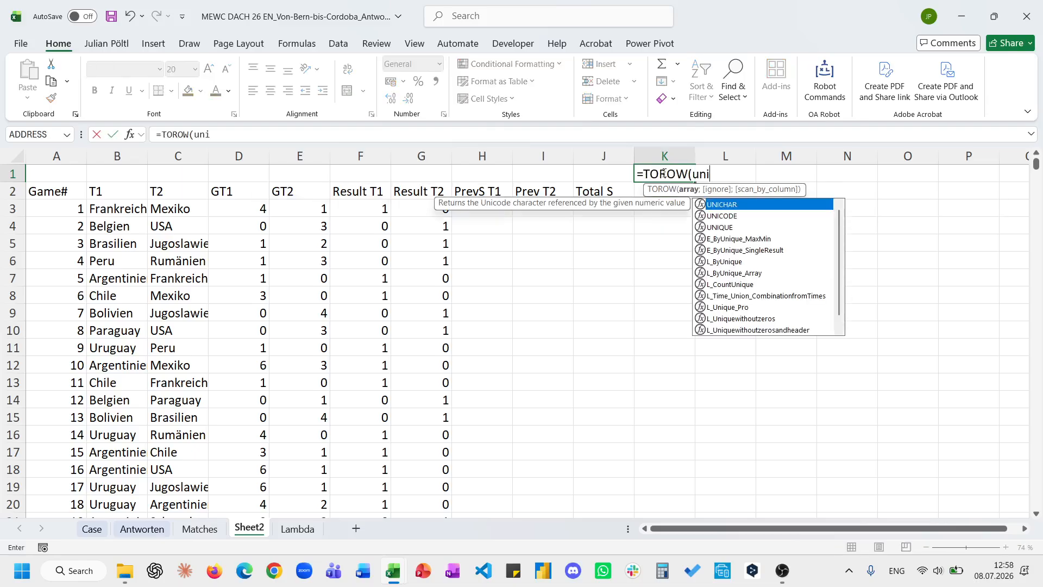
pyautogui.press('Down')
pyautogui.press('Down')
pyautogui.press('Tab')
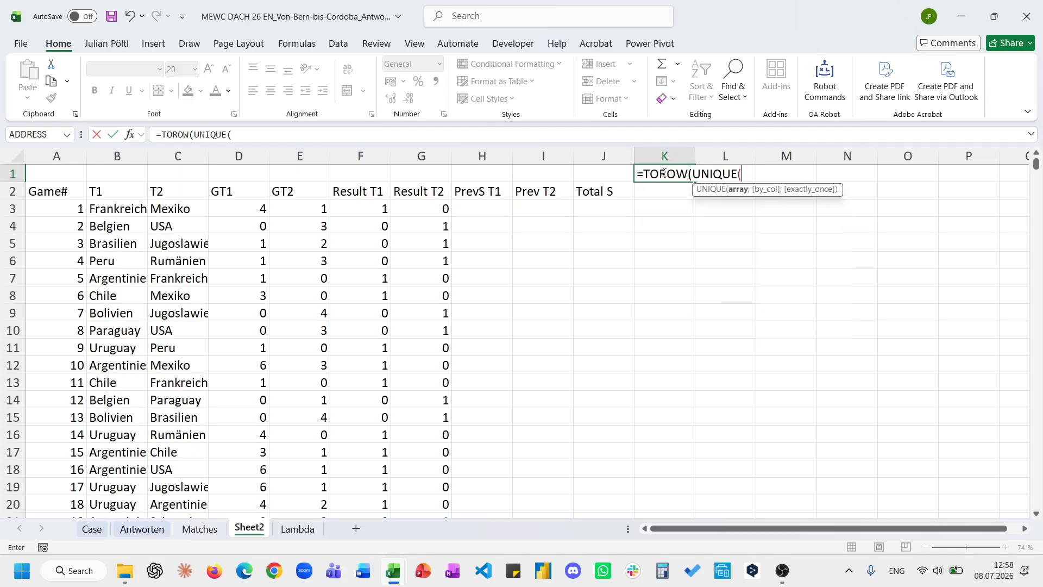
pyautogui.write('vs')
pyautogui.press('Tab')
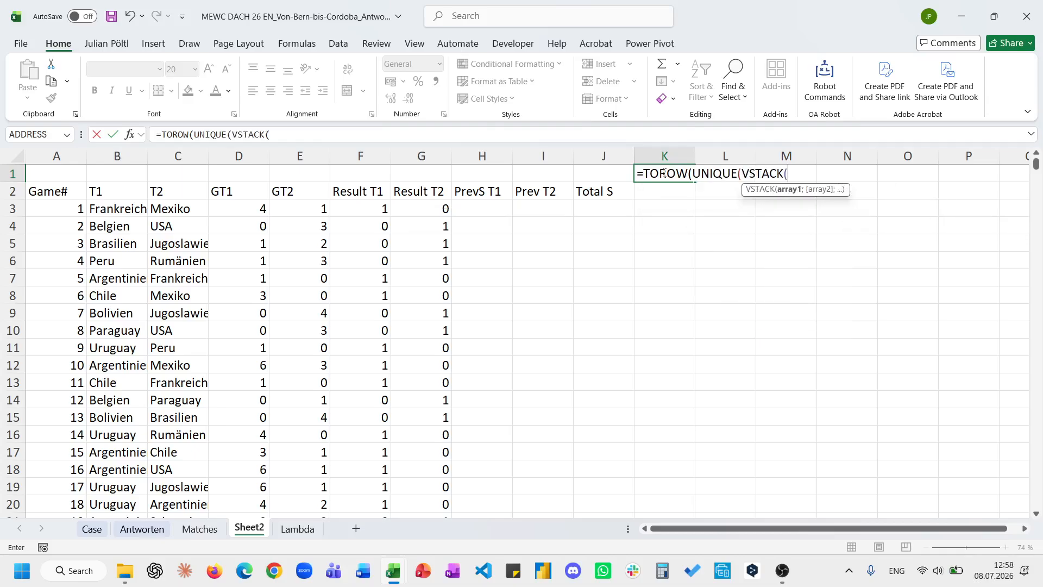
# Step: Add the Team 1 column Matches!$E$2:$E$901 as the first VSTACK array, with absolute references
pyautogui.click(201, 530)
pyautogui.press('Right')
pyautogui.press('Right')
pyautogui.hotkey('ctrl', 'Up')
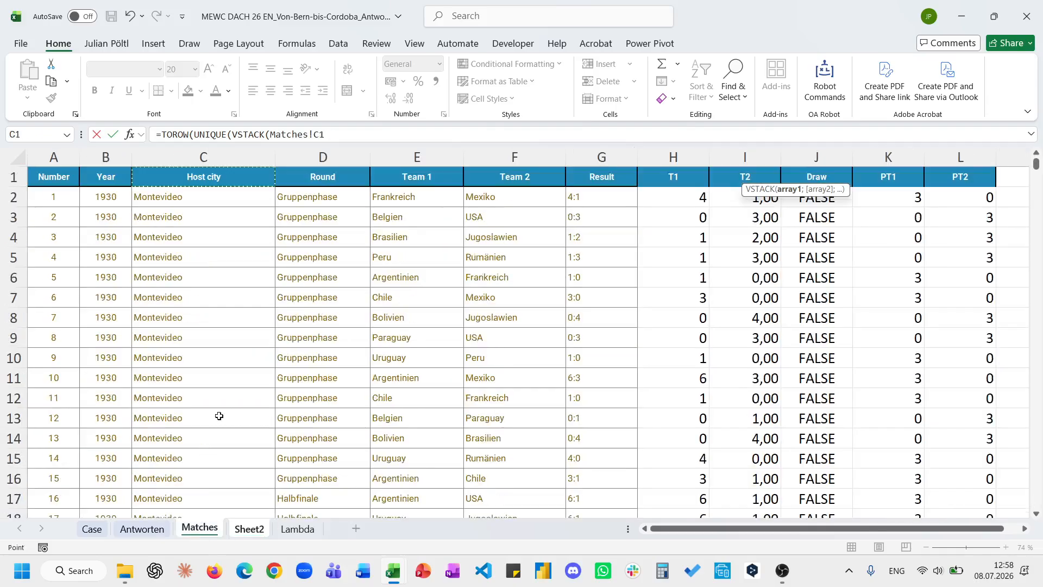
pyautogui.press('Right')
pyautogui.press('Right')
pyautogui.press('Down')
pyautogui.hotkey('ctrl', 'shift', 'Down')
pyautogui.press('F4')
pyautogui.write(';')
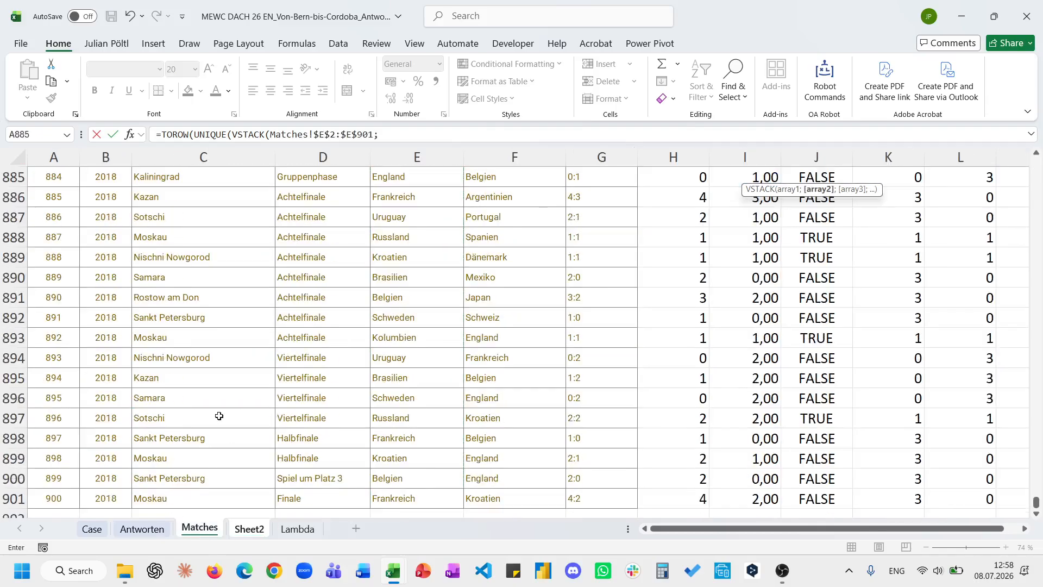
# Step: Add the Team 2 column Matches!$F$2:$F$901 as the second array and complete the formula to spill unique teams across row 1
pyautogui.click(496, 333)
pyautogui.hotkey('ctrl', 'Up')
pyautogui.press('Down')
pyautogui.hotkey('ctrl', 'shift', 'Down')
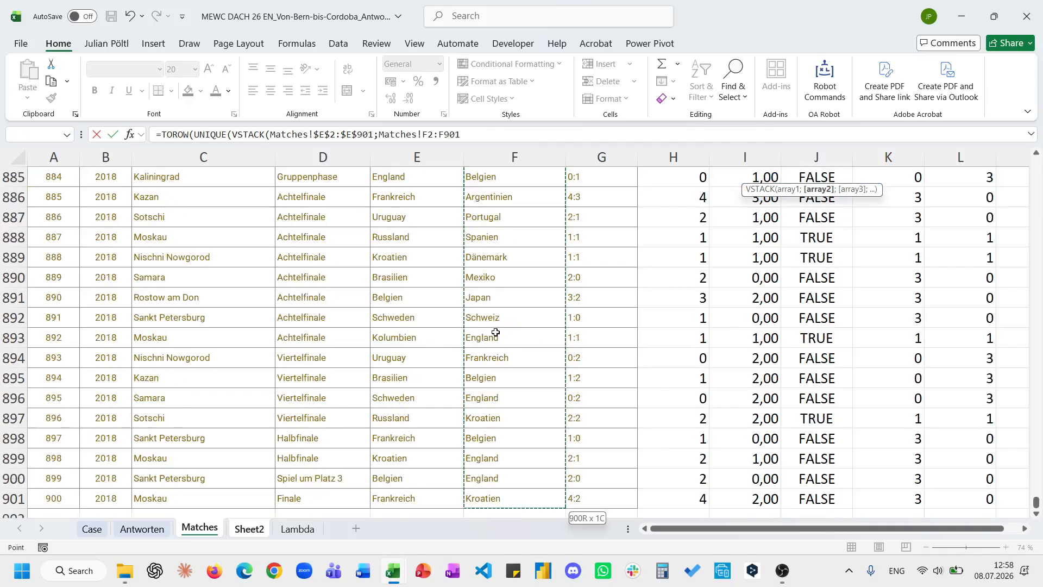
pyautogui.press('F4')
pyautogui.write('))')
pyautogui.press('Return')
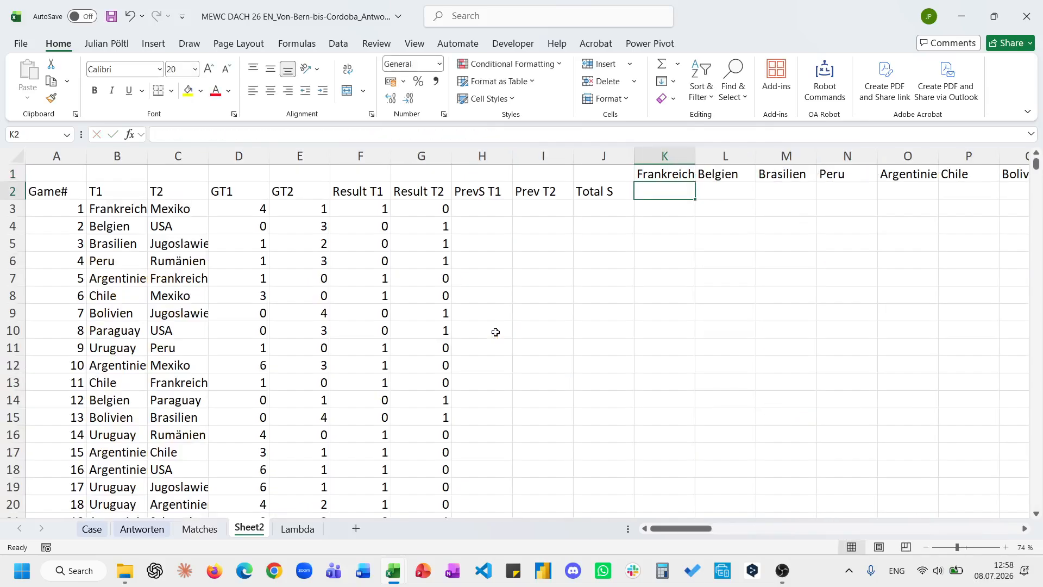
# Step: Start an IF formula in K2, directly beneath the first team name
pyautogui.press('Up')
pyautogui.hotkey('ctrl', 'Right')
pyautogui.hotkey('ctrl', 'Left')
pyautogui.press('Left')
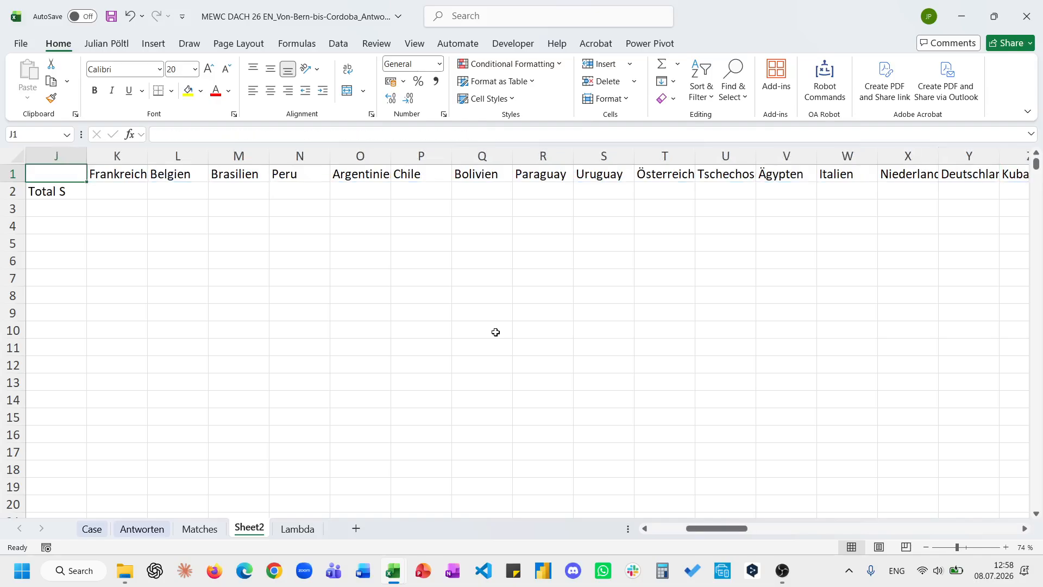
pyautogui.press('Right')
pyautogui.press('Down')
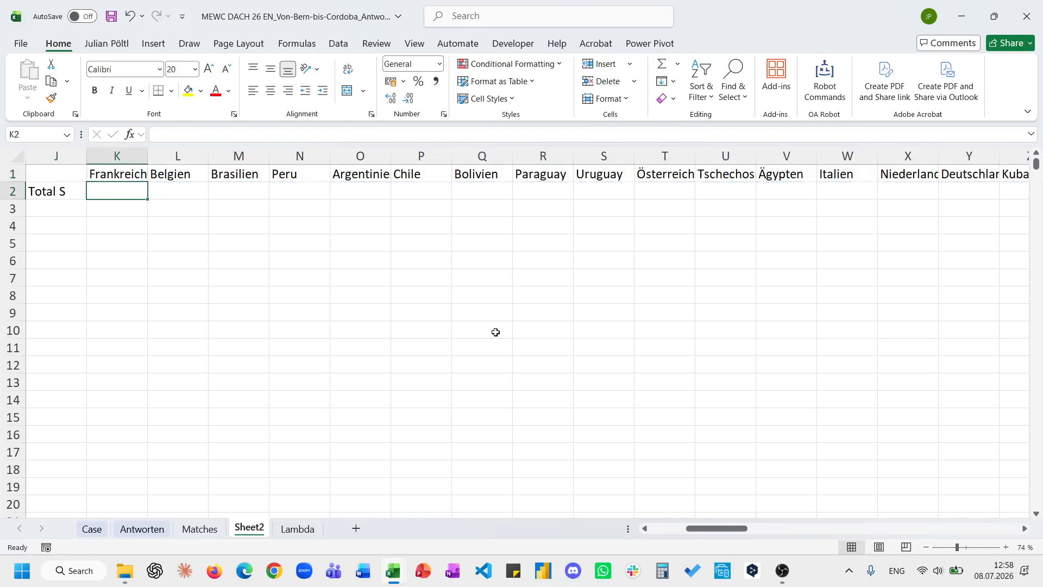
pyautogui.write('=IF(')
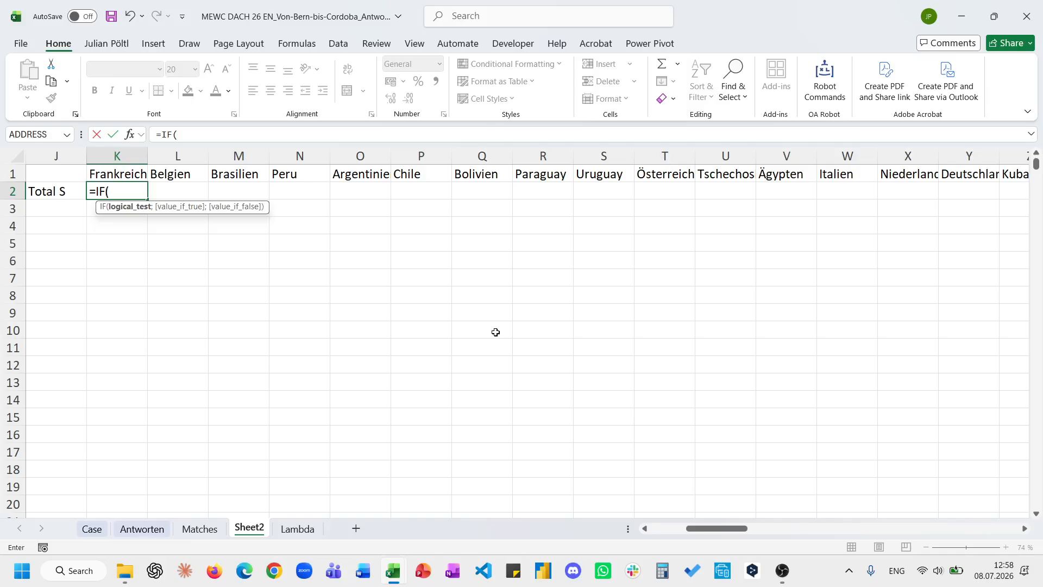
pyautogui.write('NOMINAL(')
pyautogui.press('BackSpace')
pyautogui.press('BackSpace')
pyautogui.press('BackSpace')
pyautogui.press('BackSpace')
pyautogui.press('BackSpace')
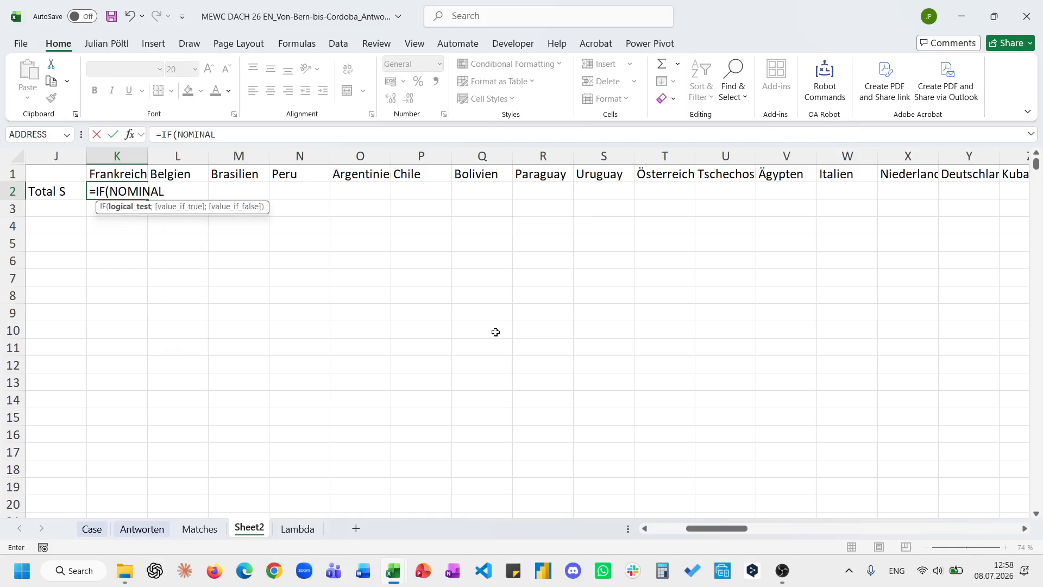
pyautogui.press('BackSpace')
pyautogui.press('BackSpace')
pyautogui.press('BackSpace')
# Step: Add ISTEXT over the spilled team names K1# as the IF formula's logical test
pyautogui.write('ist')
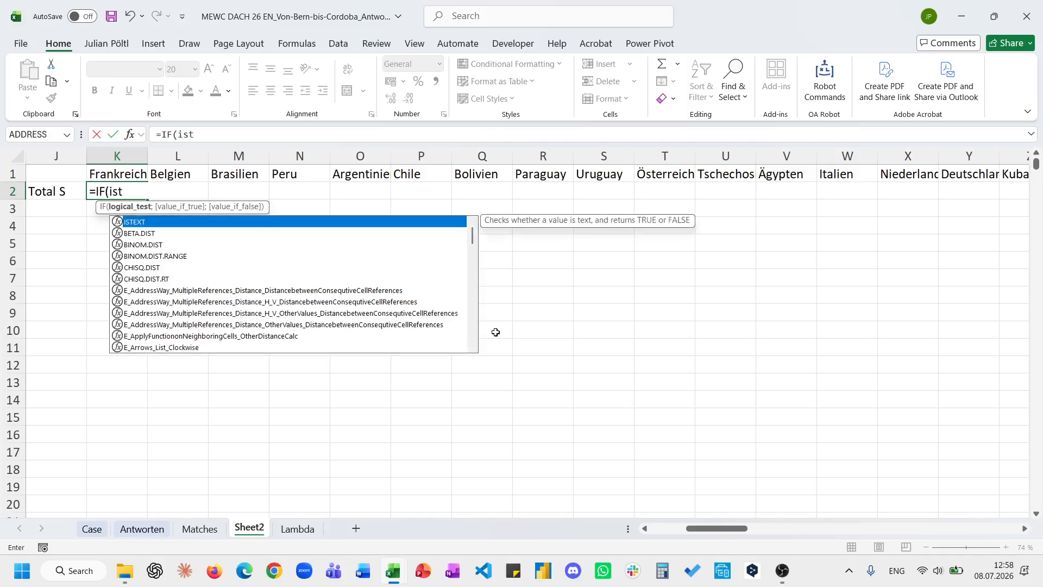
pyautogui.press('Tab')
pyautogui.press('Up')
pyautogui.hotkey('ctrl', 'shift', 'Right')
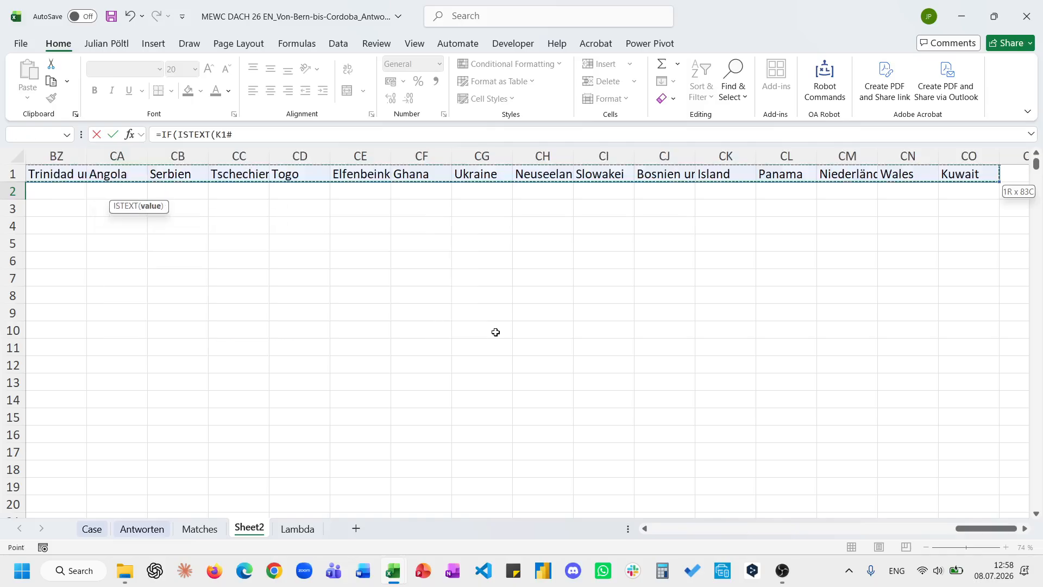
# Step: Set 500 as the value if true and complete the formula to spill a starting strength for every team across row 2
pyautogui.write(');50')
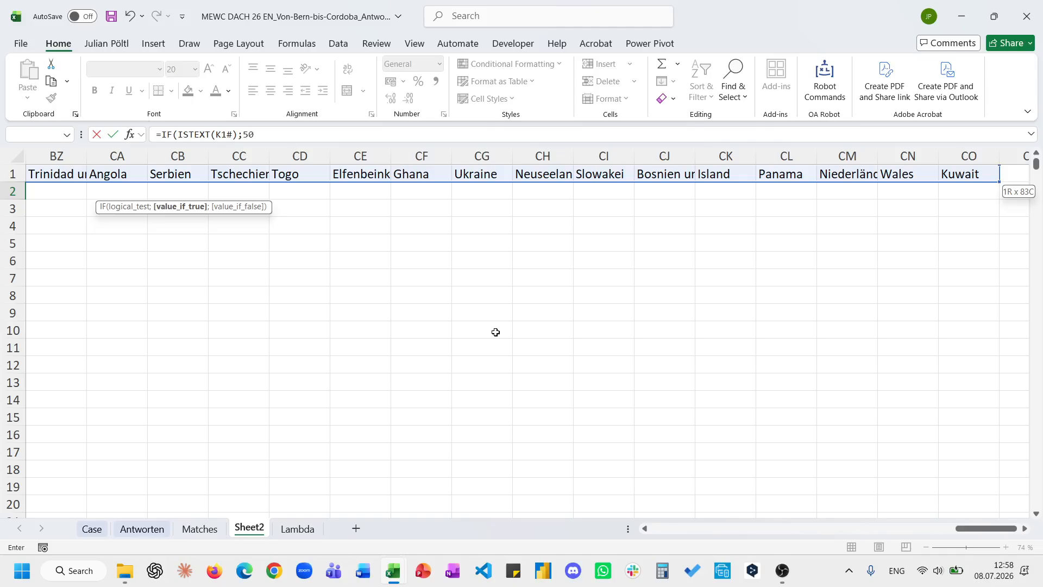
pyautogui.write('0;')
pyautogui.press('BackSpace')
pyautogui.write(')')
pyautogui.hotkey('ctrl', 'Return')
pyautogui.hotkey('ctrl', 'Right')
pyautogui.hotkey('ctrl', 'Left')
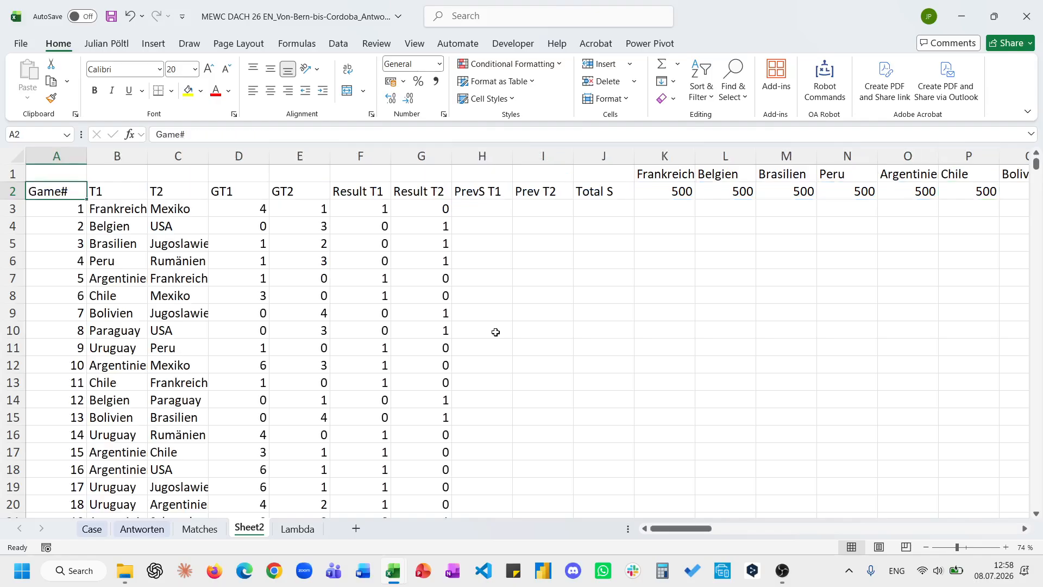
pyautogui.click(667, 206)
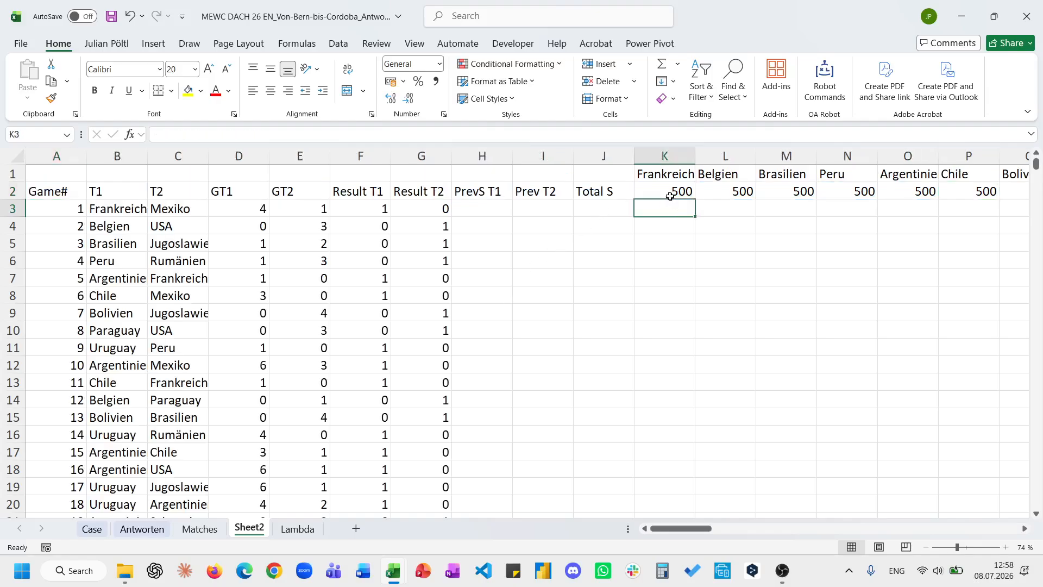
pyautogui.click(673, 193)
pyautogui.click(497, 208)
pyautogui.write('=cl')
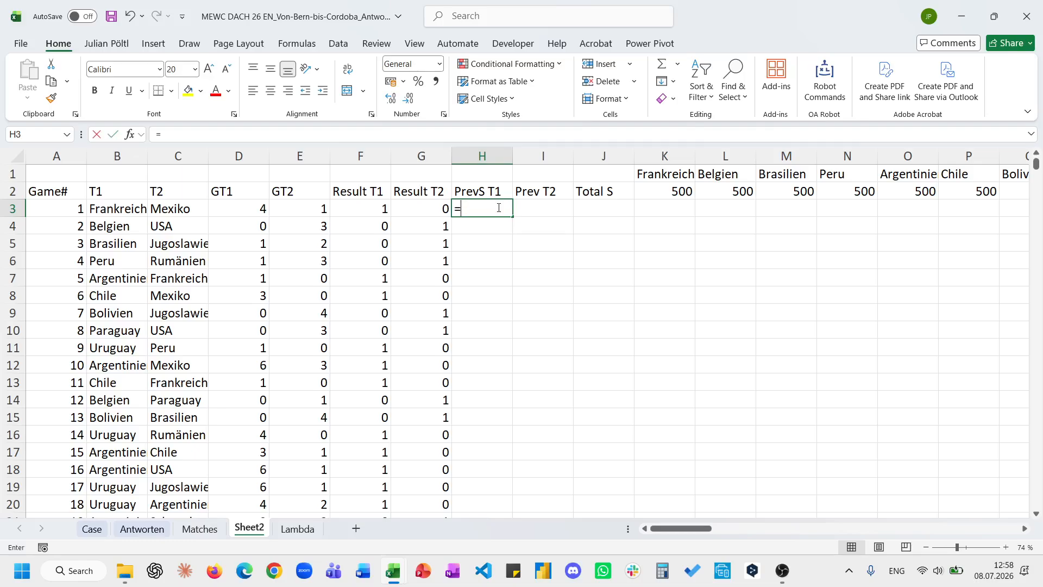
pyautogui.press('Tab')
pyautogui.press('Escape')
pyautogui.write('=')
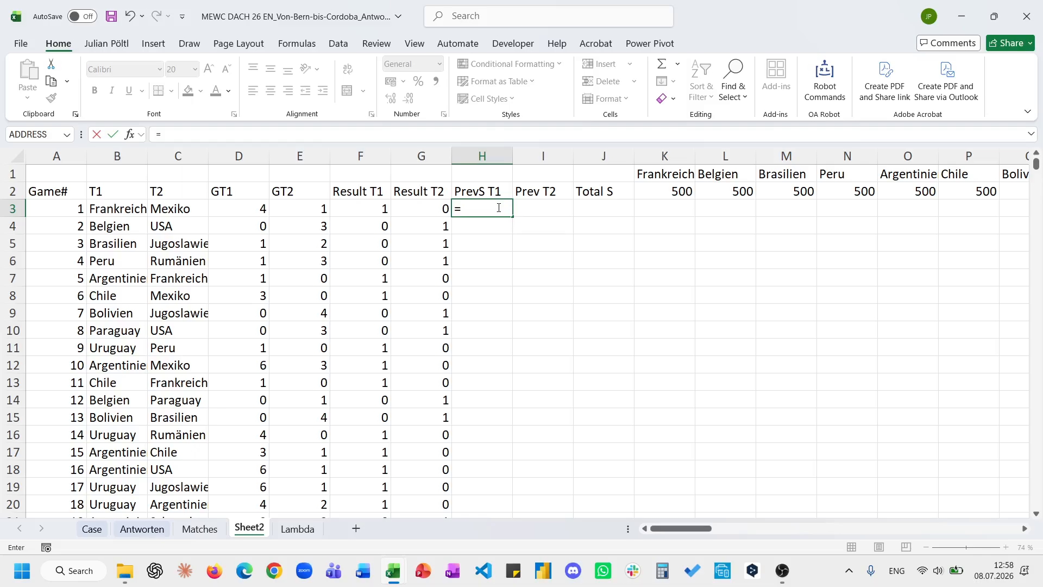
pyautogui.write('xl')
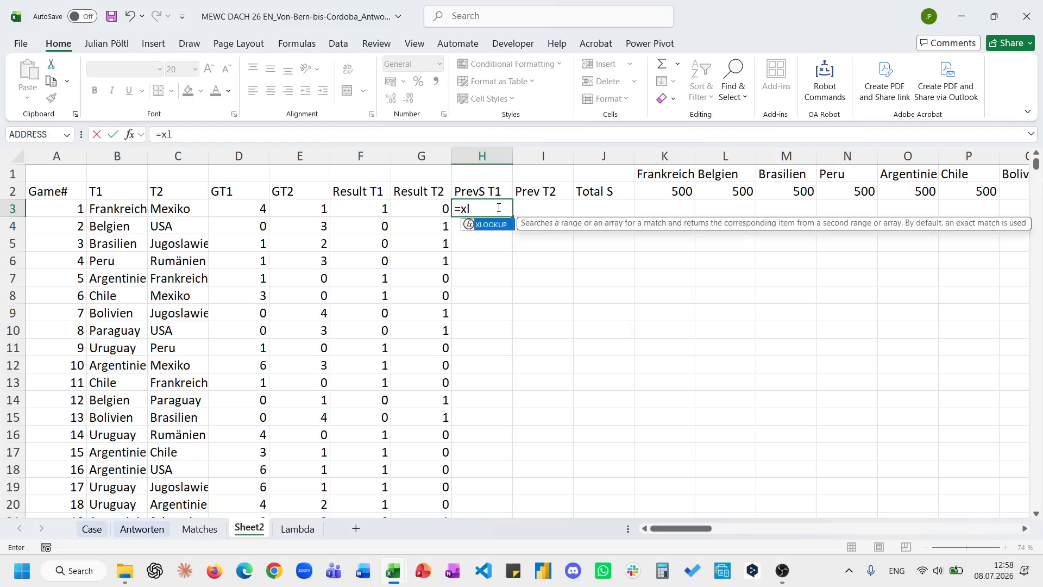
pyautogui.press('Tab')
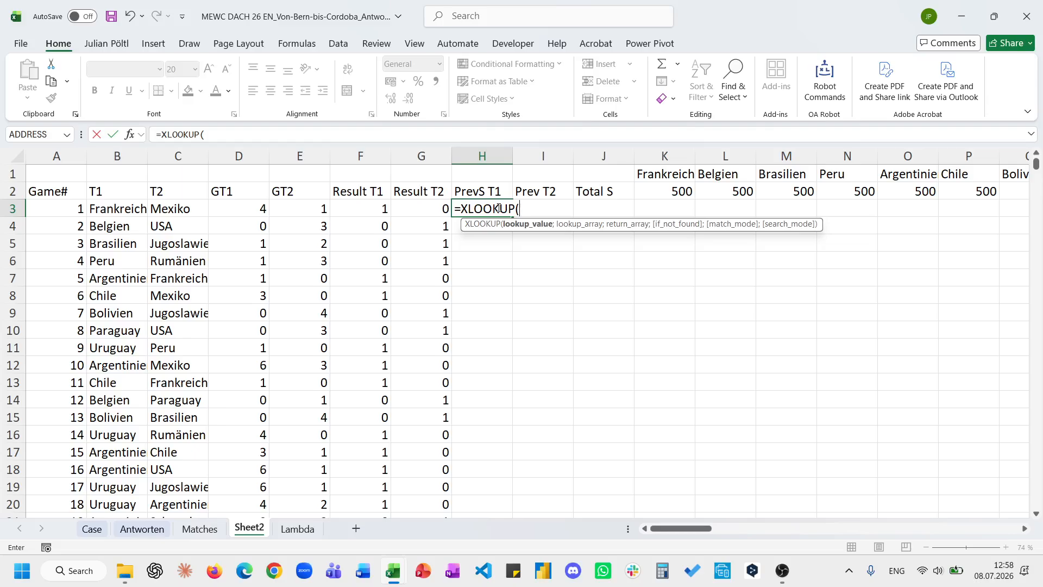
pyautogui.press('Escape')
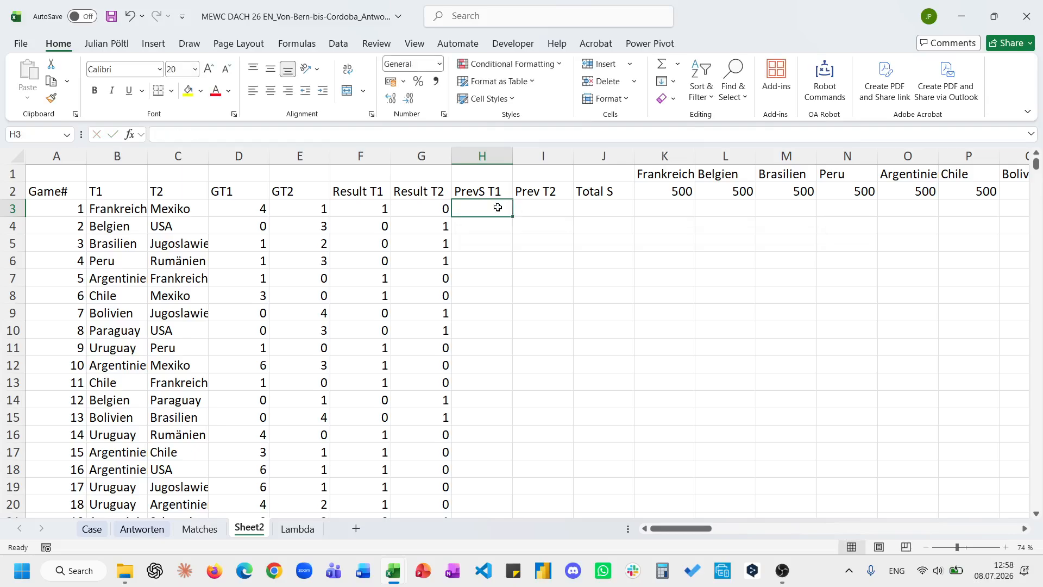
# Step: Start an INDEX formula in H3 under PrevS T1, with K2 as the first cell of its array
pyautogui.write('=ind')
pyautogui.press('Tab')
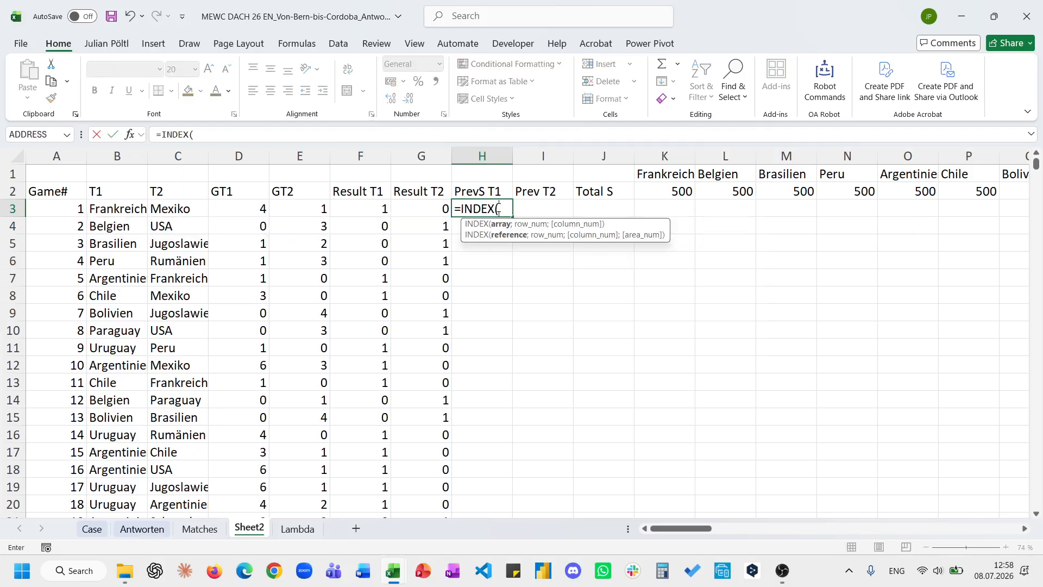
pyautogui.click(655, 191)
pyautogui.hotkey('ctrl', 'shift', 'Right')
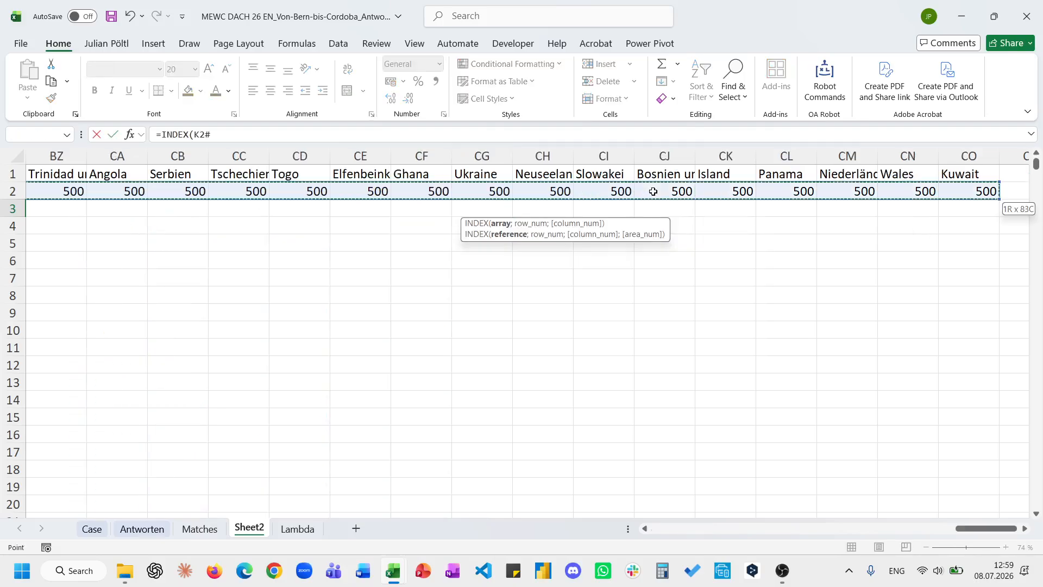
pyautogui.hotkey('ctrl', 'BackSpace')
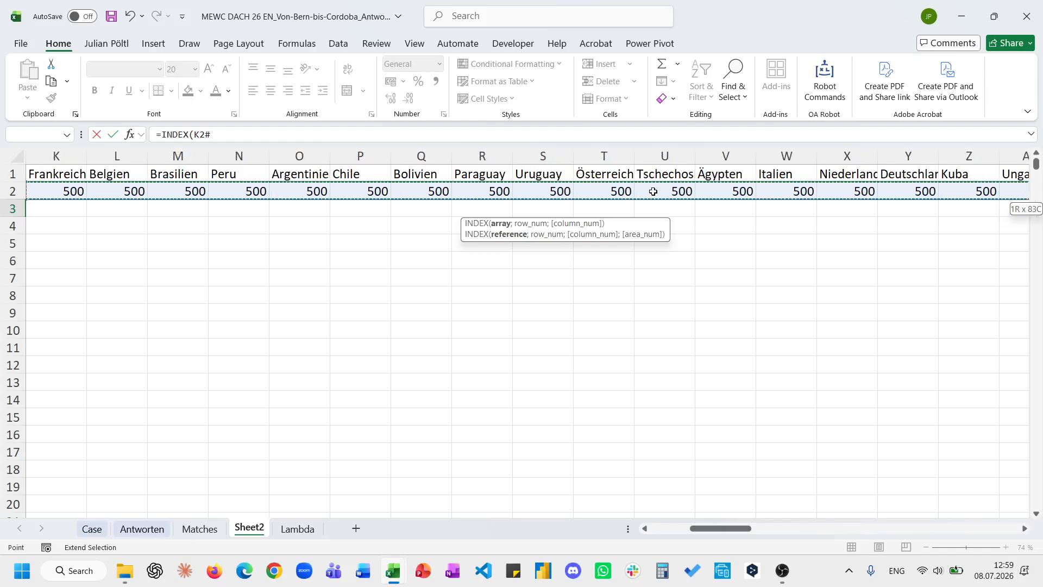
pyautogui.press('BackSpace')
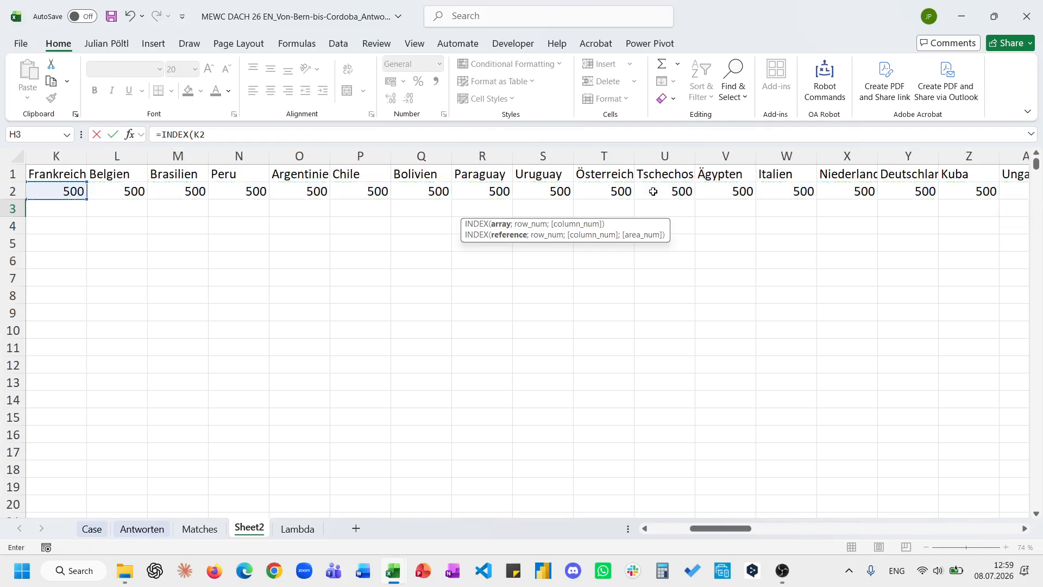
# Step: Extend the INDEX array through CO2 and make only its first cell absolute, as $K$2:CO2
pyautogui.write('#')
pyautogui.press('BackSpace')
pyautogui.write(':K')
pyautogui.press('BackSpace')
pyautogui.moveTo(720, 528); pyautogui.dragTo(1039, 539)
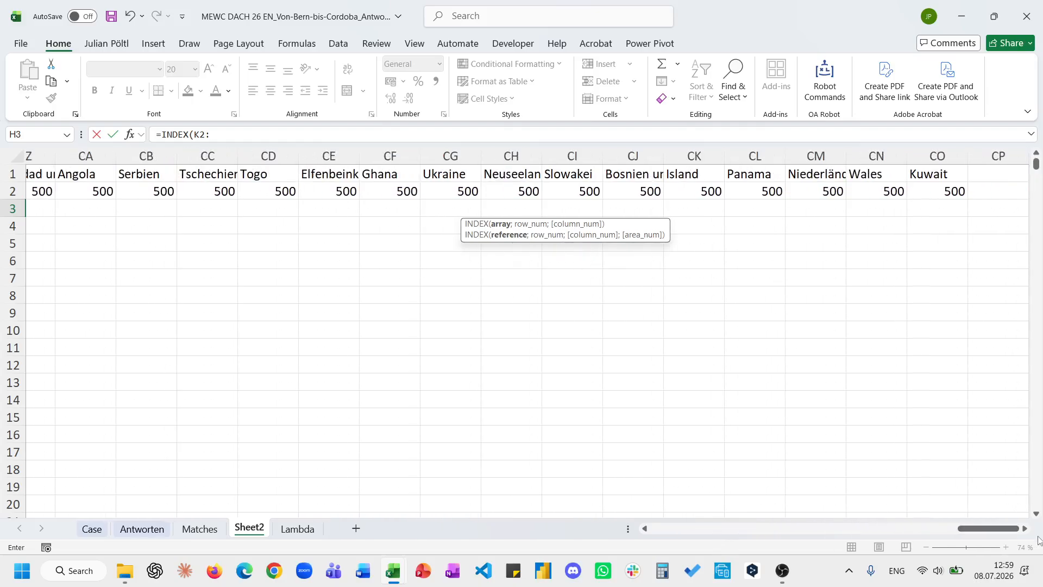
pyautogui.write('O2')
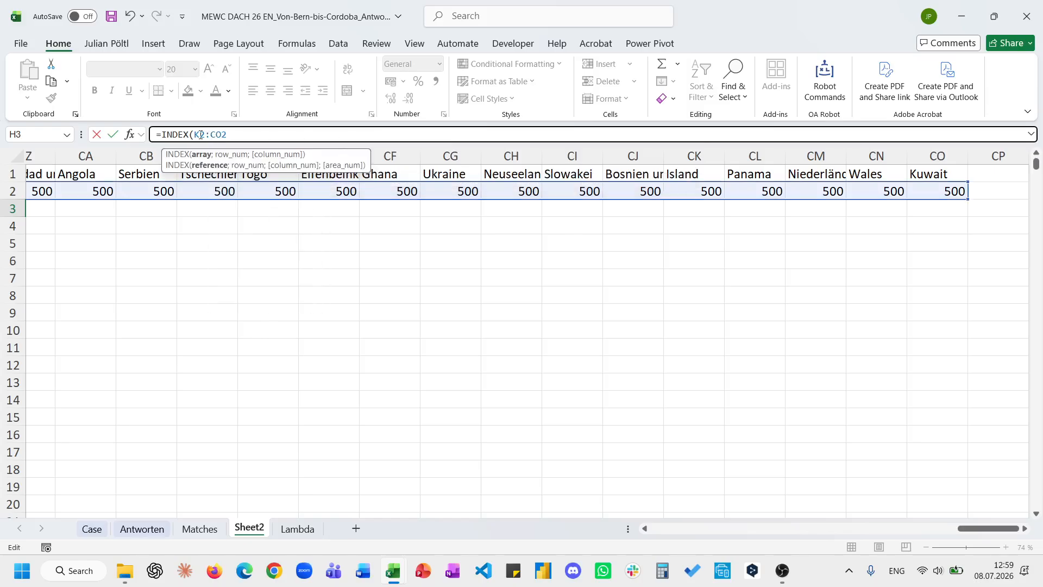
pyautogui.press('F4')
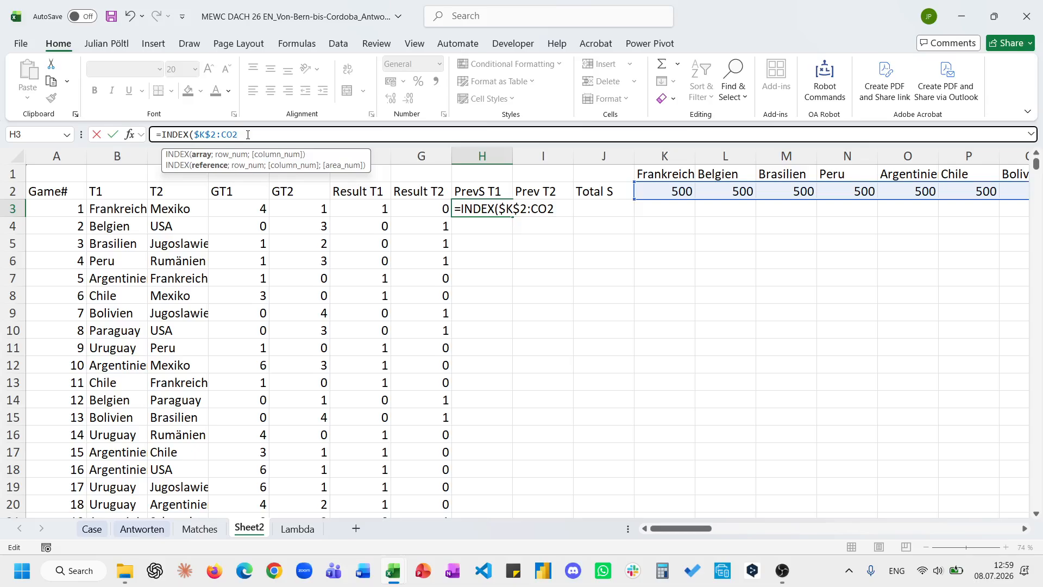
# Step: Leave the INDEX row number empty and start XMATCH as the column number, with Team 1 in B3 as lookup value
pyautogui.write(';')
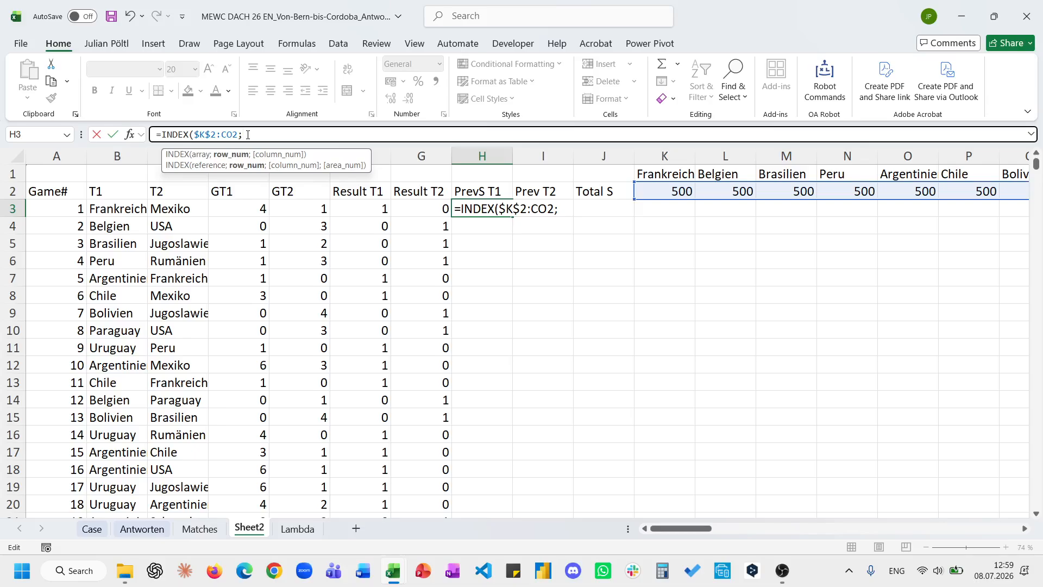
pyautogui.write(';xl')
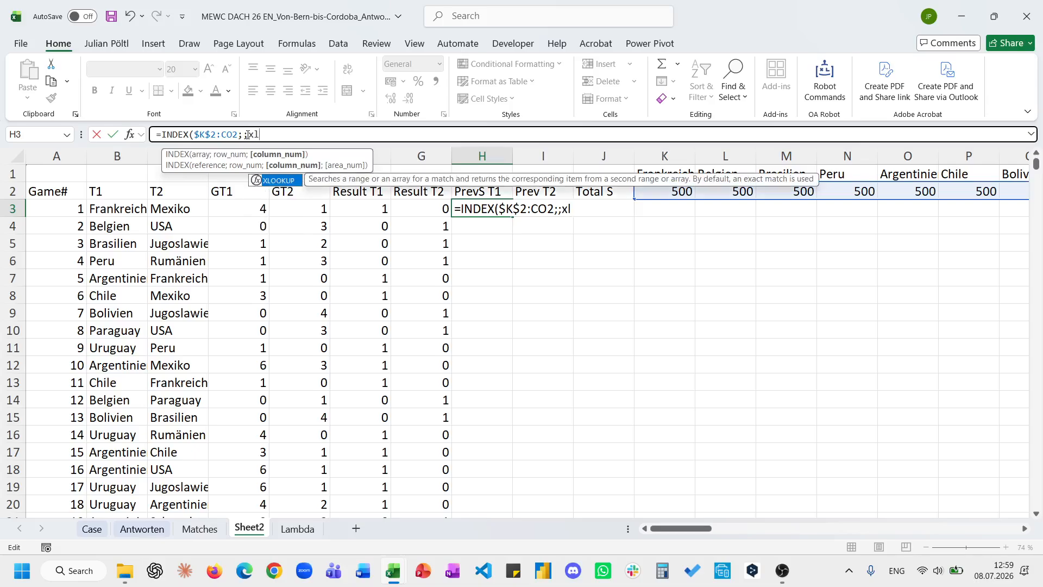
pyautogui.press('Tab')
pyautogui.press('BackSpace')
pyautogui.press('BackSpace')
pyautogui.press('BackSpace')
pyautogui.press('BackSpace')
pyautogui.press('BackSpace')
pyautogui.press('BackSpace')
pyautogui.press('BackSpace')
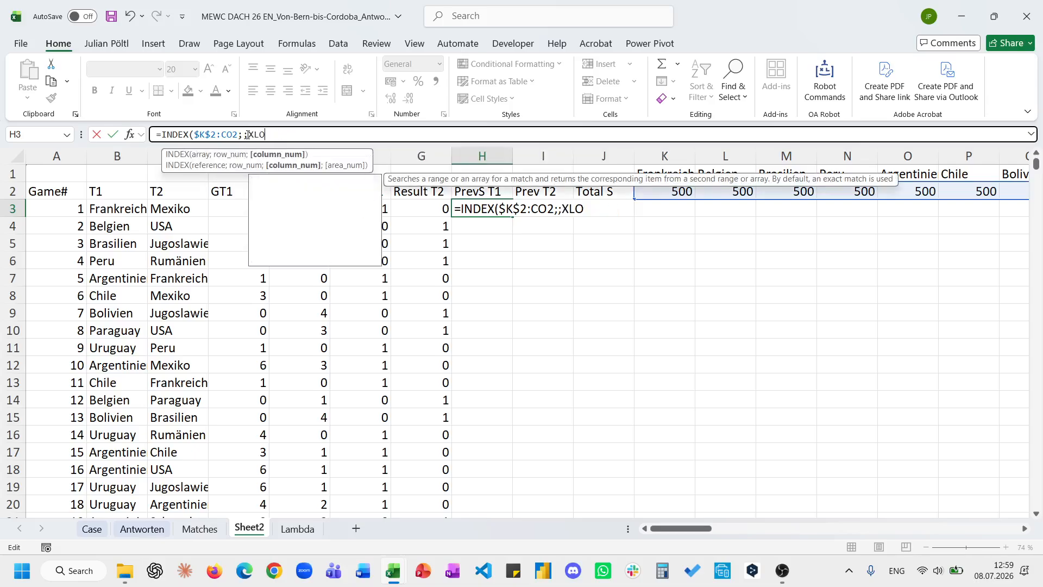
pyautogui.write('m')
pyautogui.press('Tab')
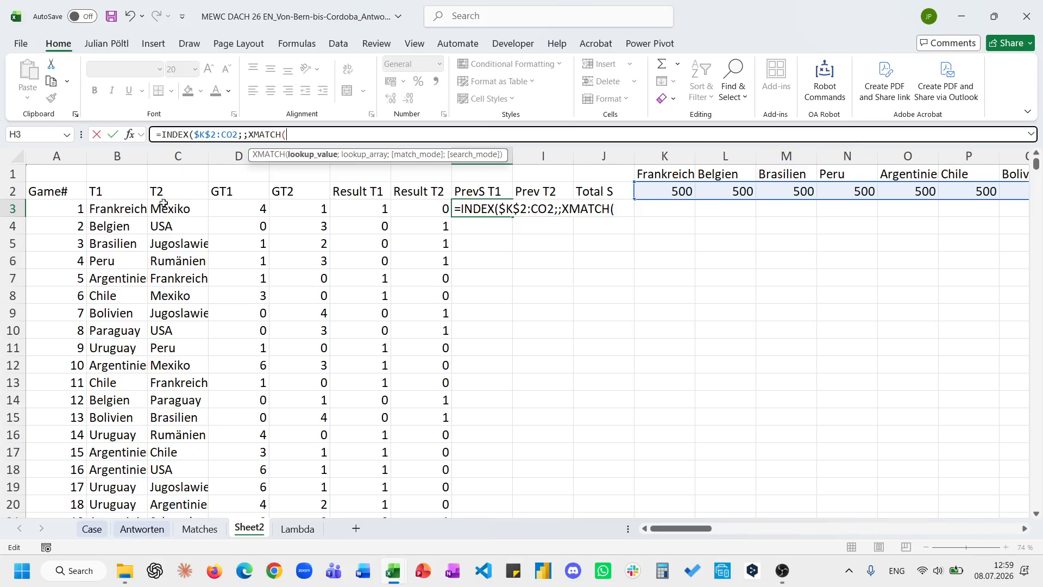
pyautogui.click(131, 208)
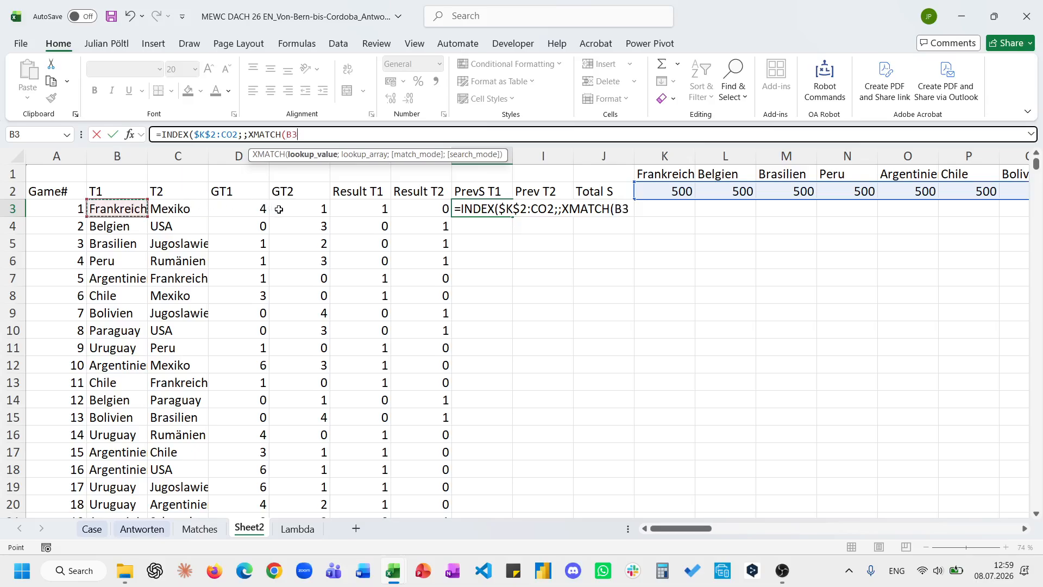
# Step: Complete the PrevS T1 formula in H3 as =INDEX($K$2:CO2;;XMATCH(B3;$K$1#))
pyautogui.write(';')
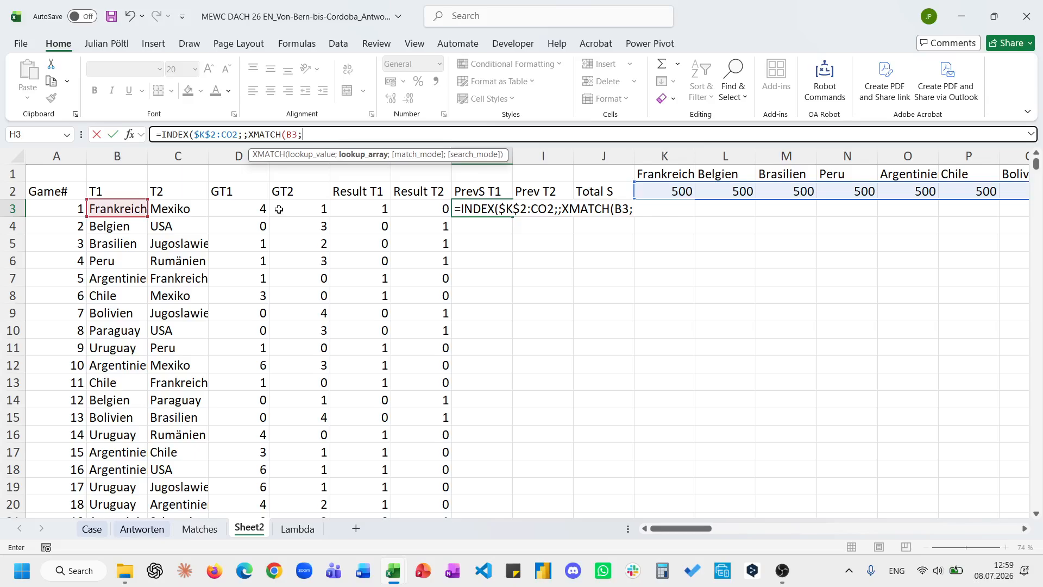
pyautogui.click(666, 173)
pyautogui.hotkey('ctrl', 'shift', 'Right')
pyautogui.press('F4')
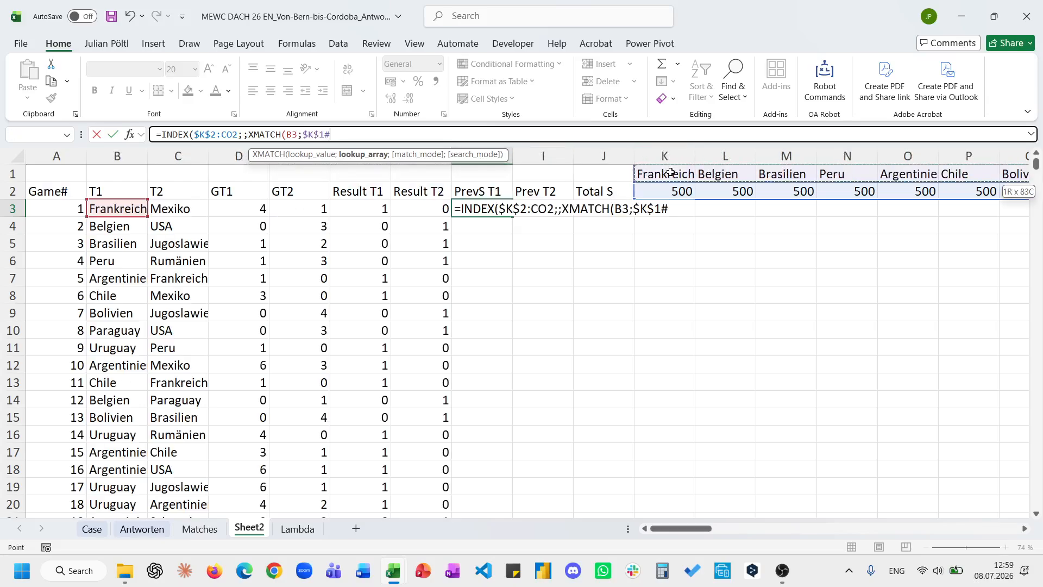
pyautogui.write('))')
pyautogui.press('Return')
pyautogui.press('Up')
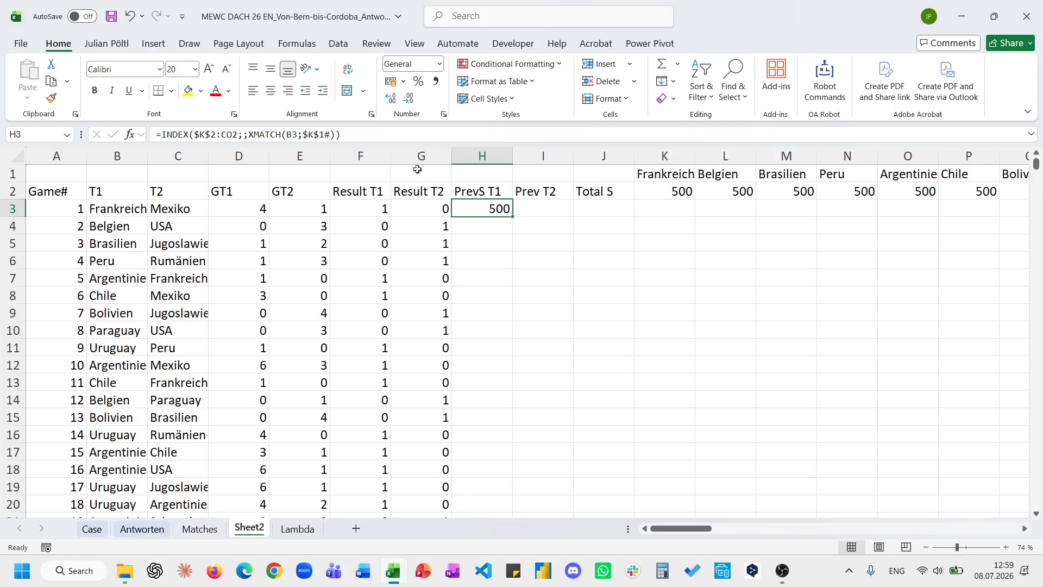
# Step: Insert two blank columns at column K, between Total S and the team strength table
pyautogui.click(652, 157)
pyautogui.hotkey('ctrl', '+')
pyautogui.hotkey('ctrl', '+')
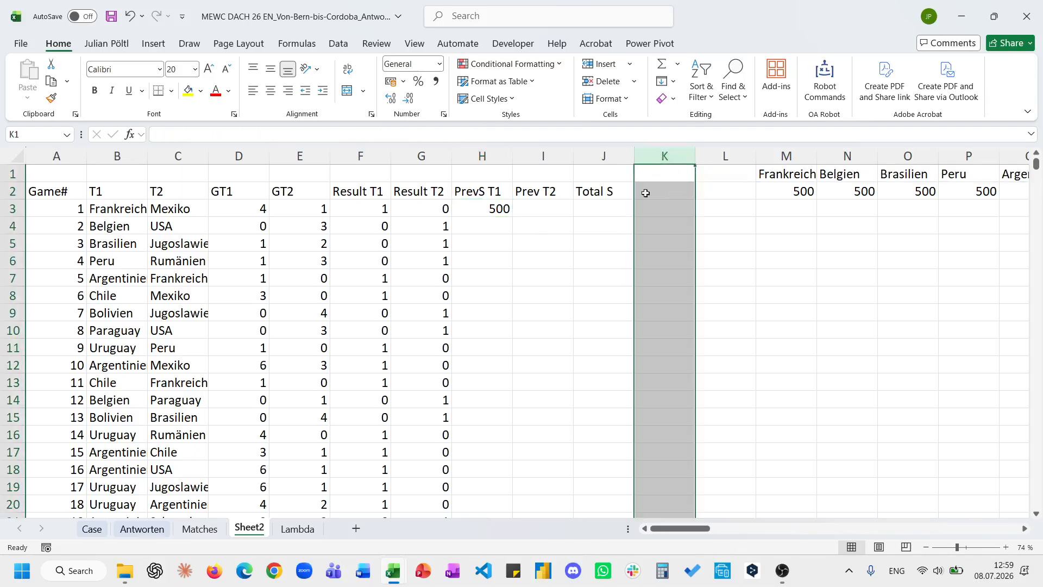
pyautogui.click(614, 220)
# Step: Examine the ranges referenced by the PrevS T1 formula in H3
pyautogui.click(489, 209)
pyautogui.click(388, 135)
pyautogui.press('Escape')
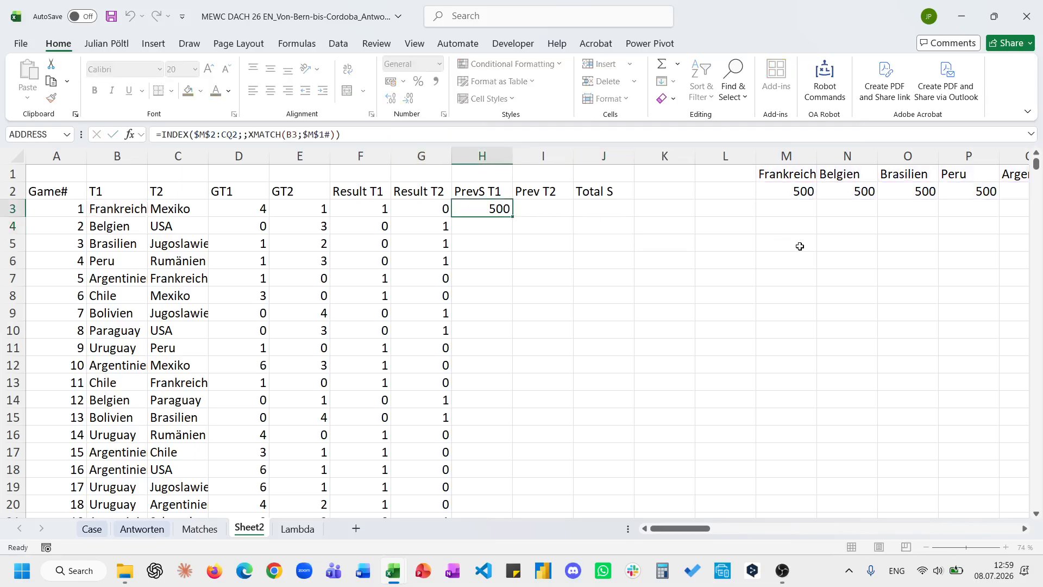
pyautogui.click(358, 137)
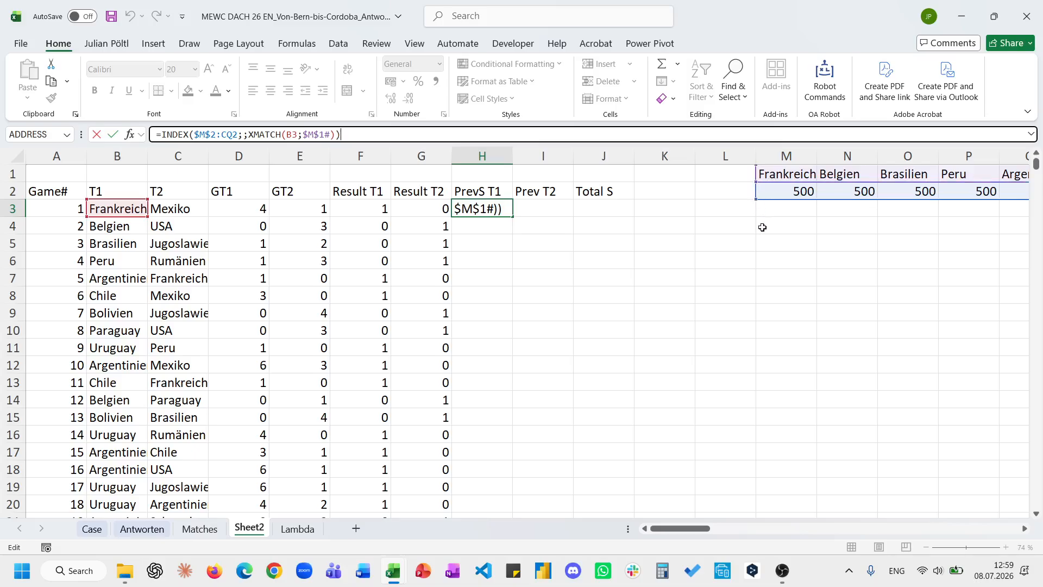
pyautogui.click(242, 137)
pyautogui.press('Return')
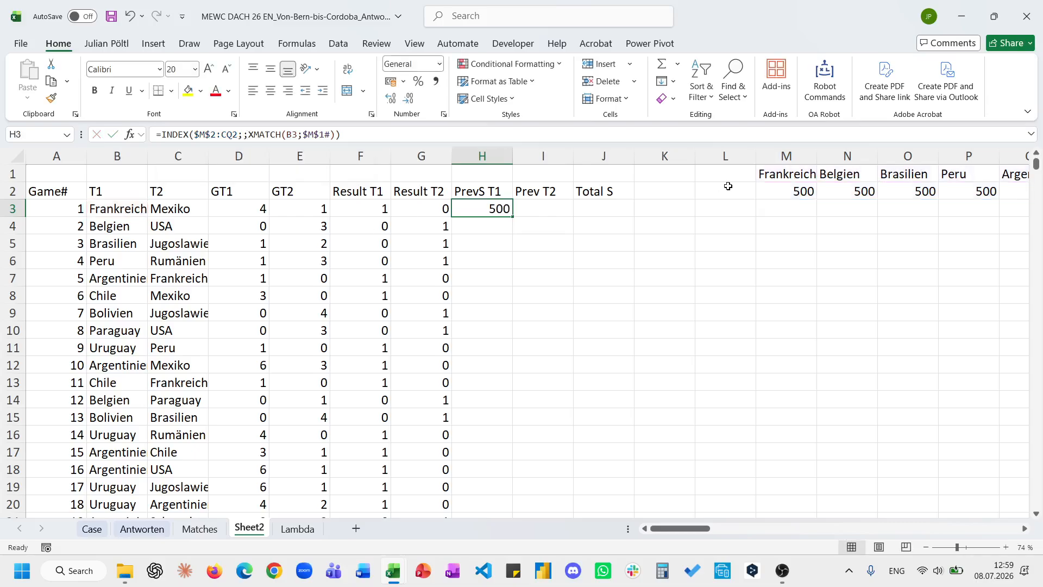
# Step: Enter 500 in M3 as a test strength for Frankreich
pyautogui.click(785, 209)
pyautogui.write('500')
pyautogui.press('Return')
pyautogui.click(785, 210)
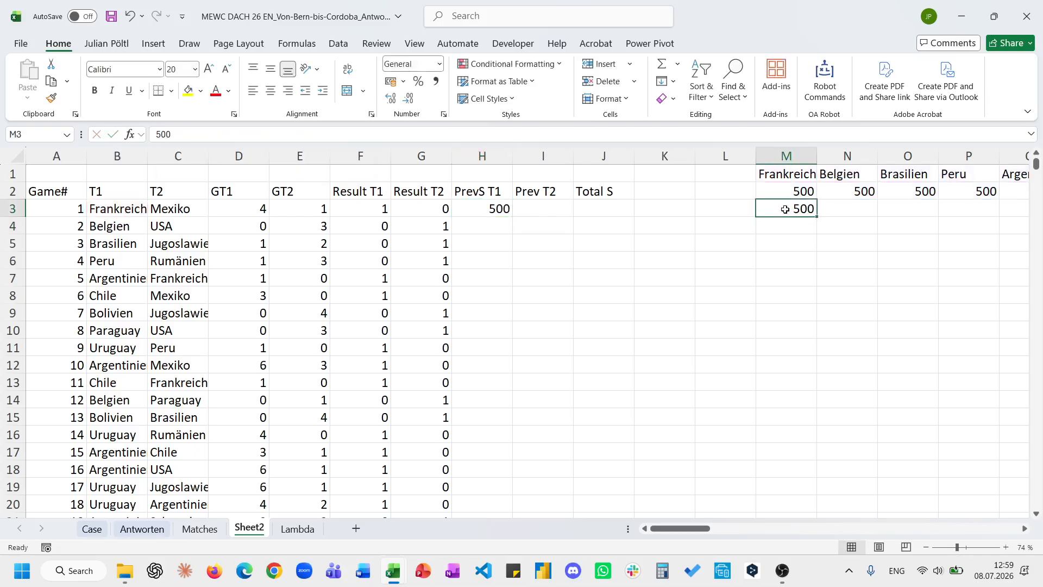
# Step: Try filling the PrevS T1 formula from H3 down to H4 and inspect its expanded range
pyautogui.click(501, 211)
pyautogui.moveTo(511, 215); pyautogui.dragTo(511, 250)
pyautogui.click(465, 134)
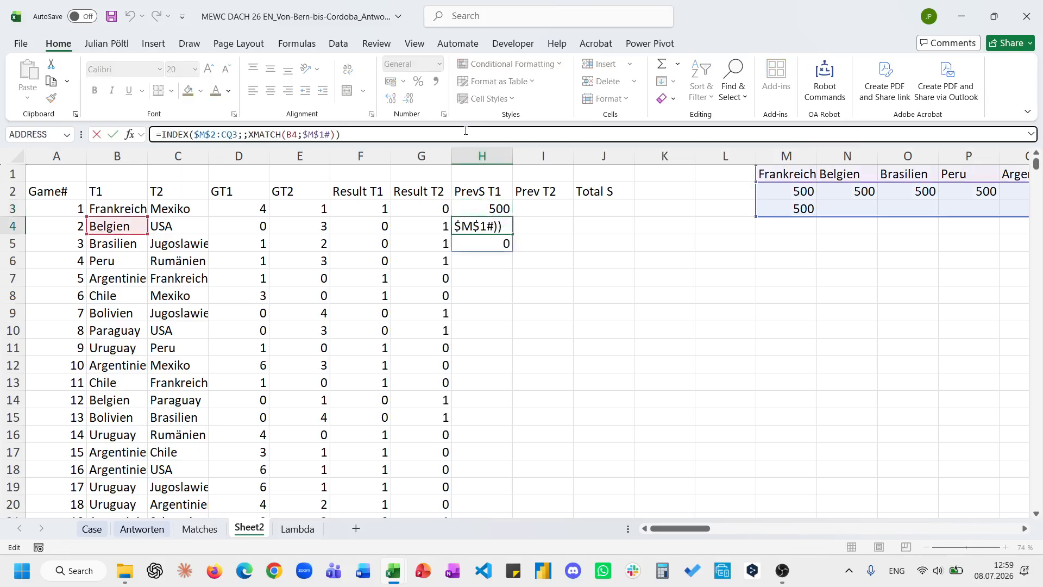
pyautogui.press('Escape')
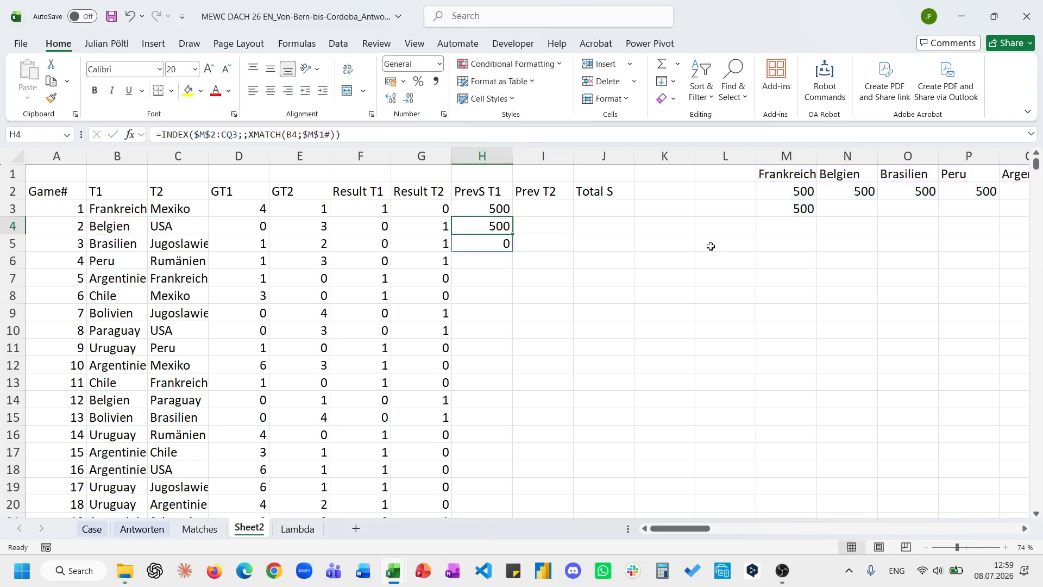
pyautogui.click(861, 210)
pyautogui.click(838, 192)
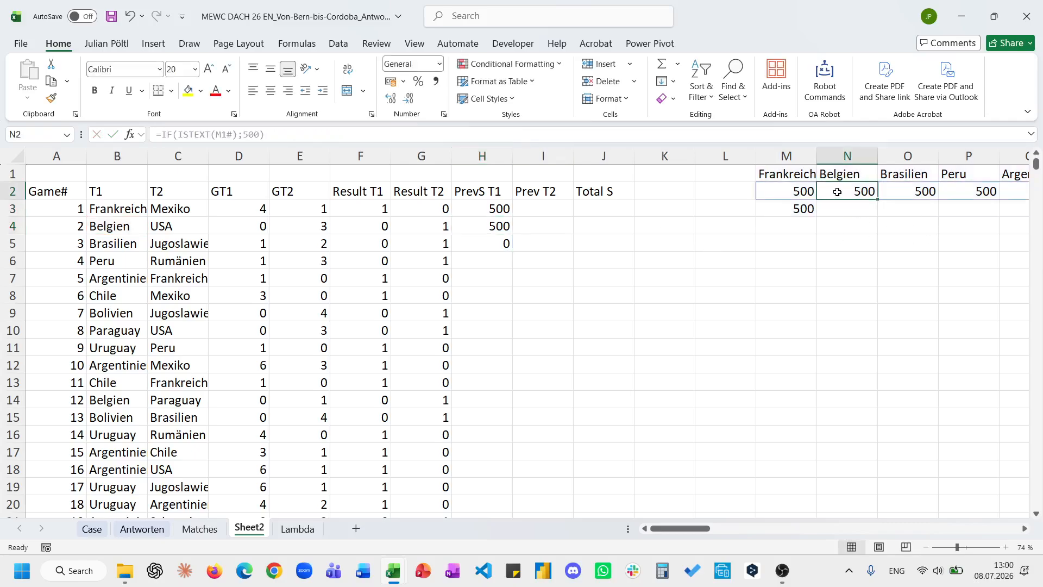
pyautogui.click(489, 228)
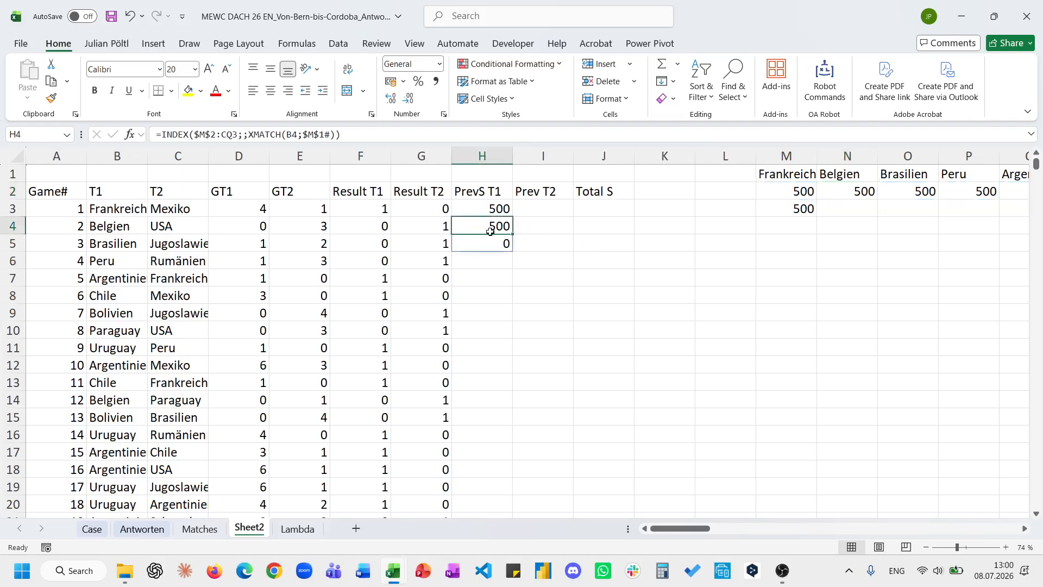
pyautogui.press('Up')
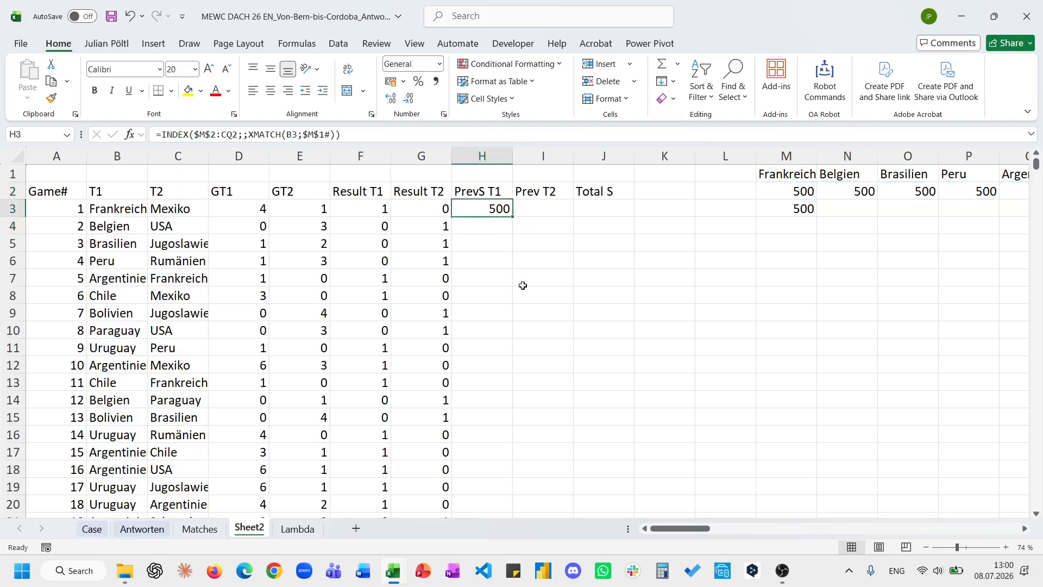
# Step: Wrap the H3 formula in TAKE with -1 rows, giving =TAKE(INDEX($M$2:CQ2;;XMATCH(B3;$M$1#));-1)
pyautogui.click(163, 134)
pyautogui.write('ta')
pyautogui.press('Tab')
pyautogui.press('End')
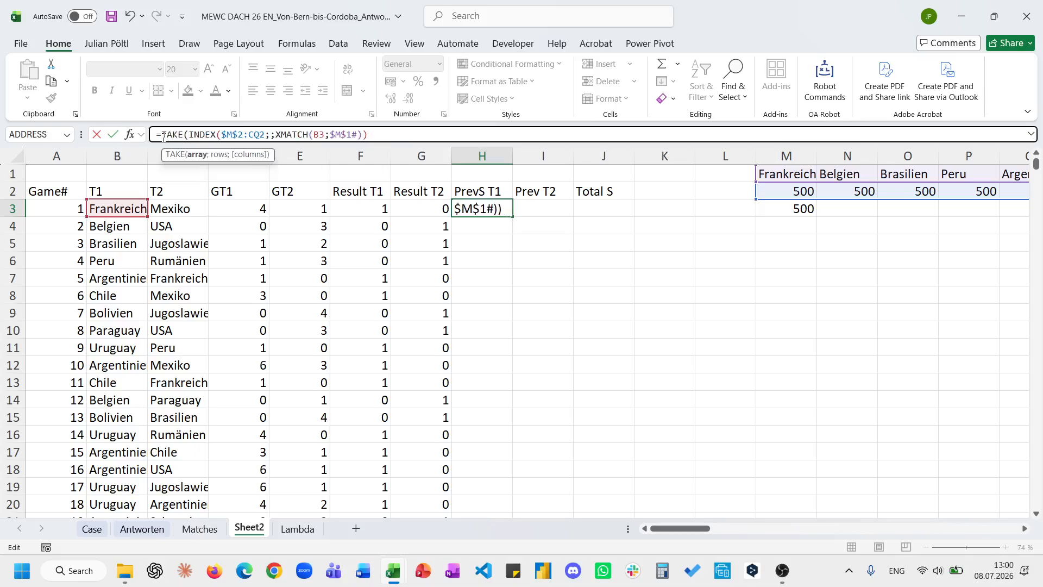
pyautogui.write(';-1)')
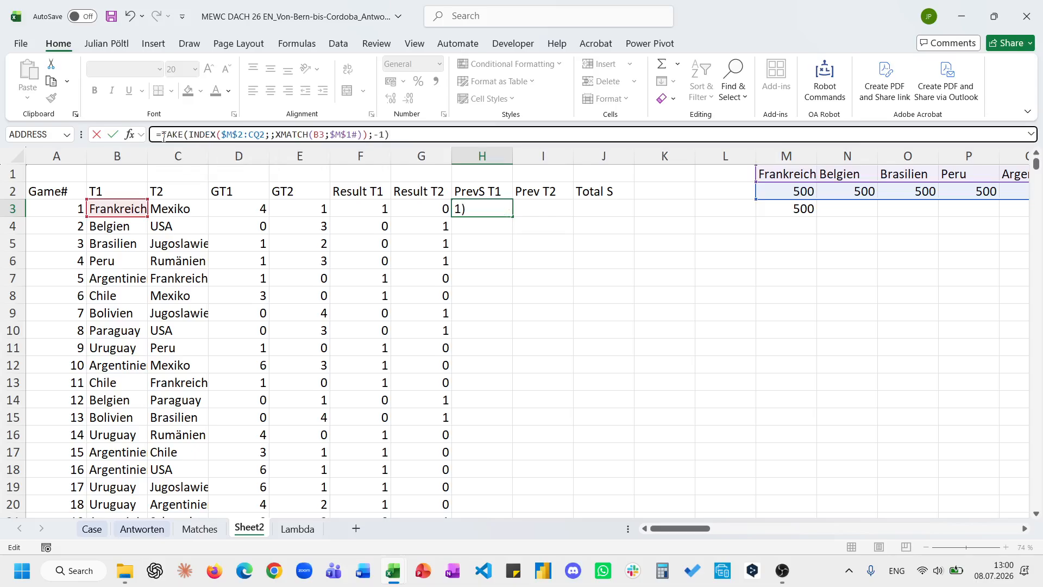
pyautogui.press('Return')
pyautogui.press('Up')
# Step: Copy the H3 formula text into I3 for Prev T2, point its lookup value to C3, and check the references
pyautogui.click(163, 134)
pyautogui.hotkey('ctrl', 'a')
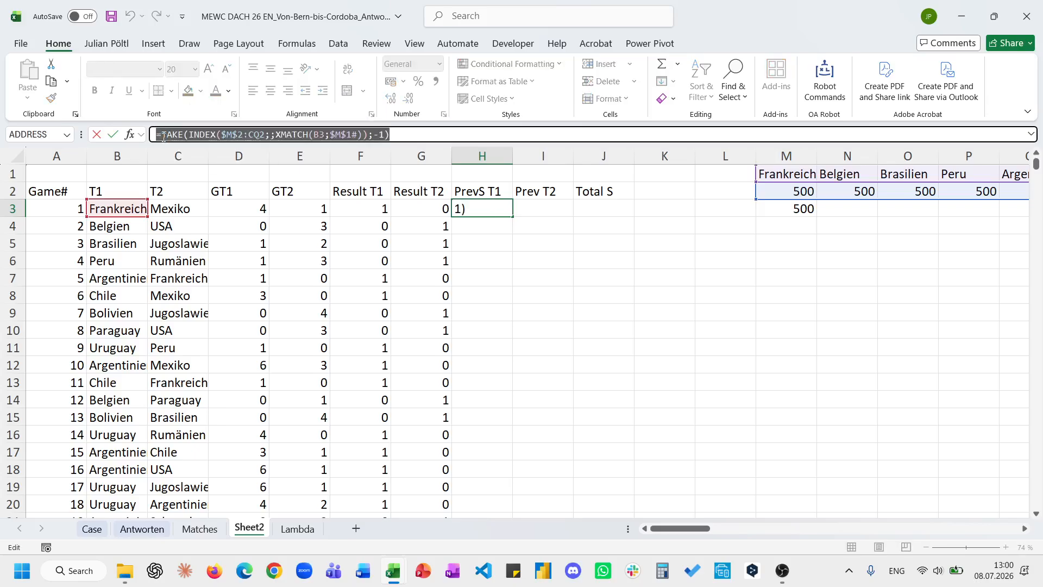
pyautogui.hotkey('ctrl', 'c')
pyautogui.press('Escape')
pyautogui.press('Right')
pyautogui.press('F2')
pyautogui.hotkey('ctrl', 'v')
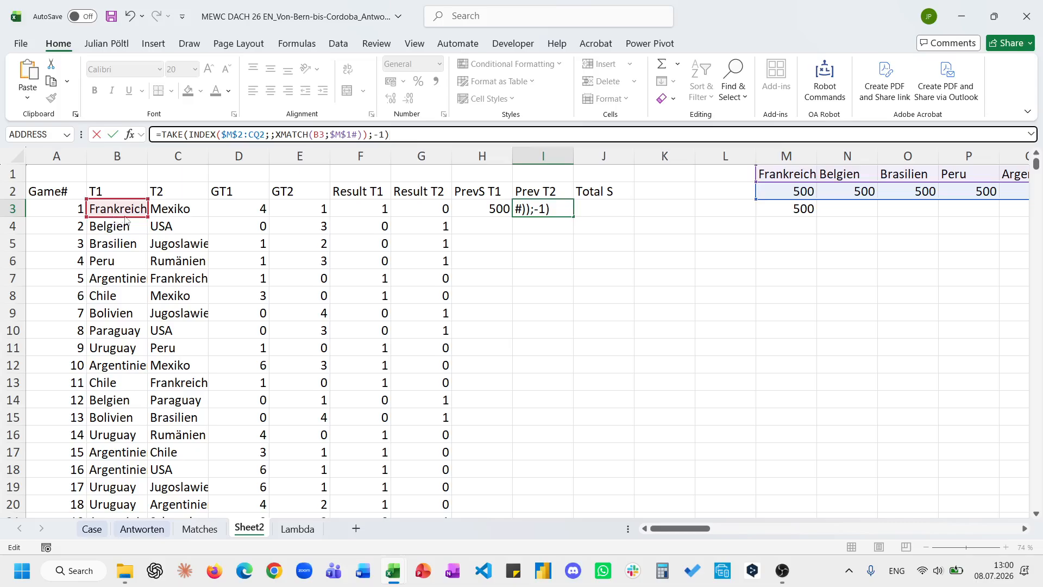
pyautogui.click(160, 213)
pyautogui.click(506, 201)
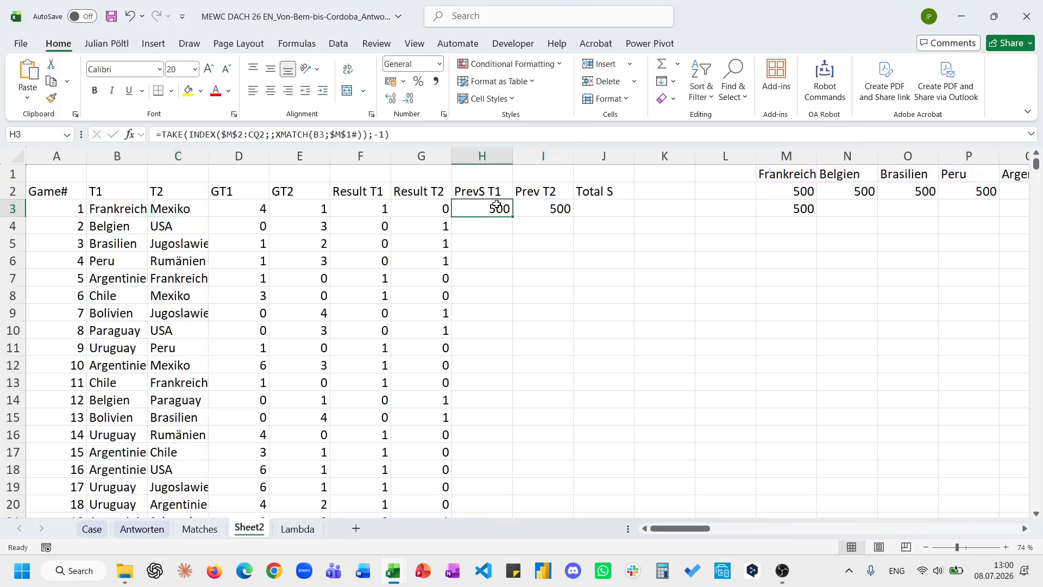
pyautogui.click(546, 207)
pyautogui.click(401, 131)
pyautogui.press('Escape')
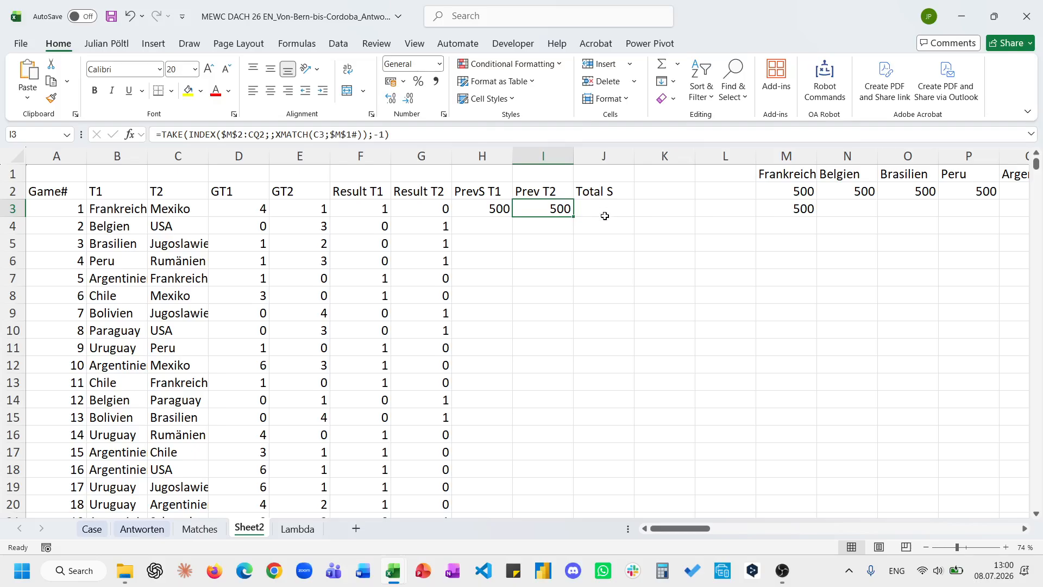
# Step: Calculate Total S in J3 with the formula =H3+I3
pyautogui.click(604, 211)
pyautogui.write('=')
pyautogui.press('Left')
pyautogui.press('Left')
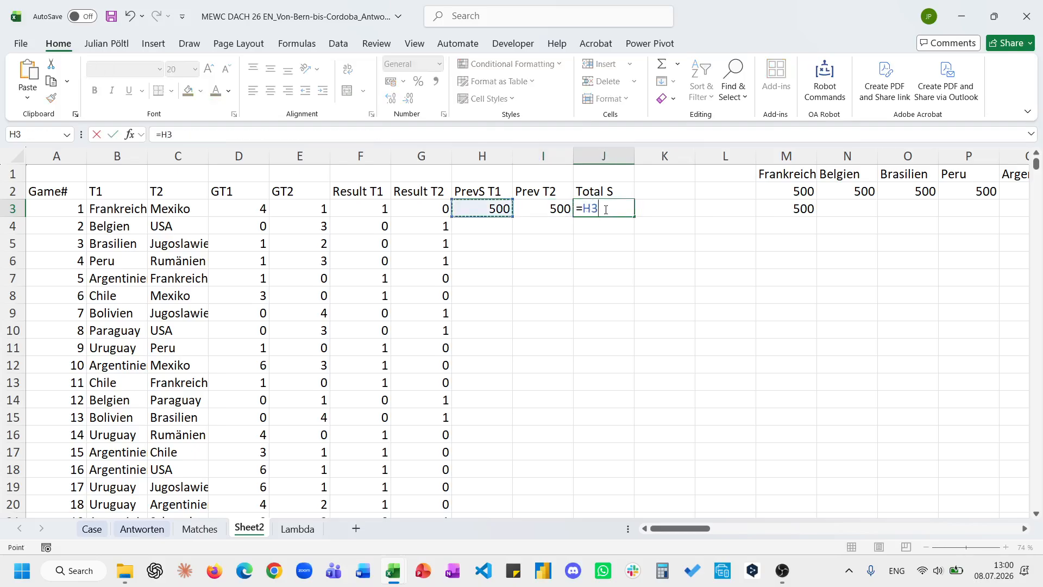
pyautogui.write('+')
pyautogui.press('Left')
pyautogui.press('Return')
pyautogui.click(606, 210)
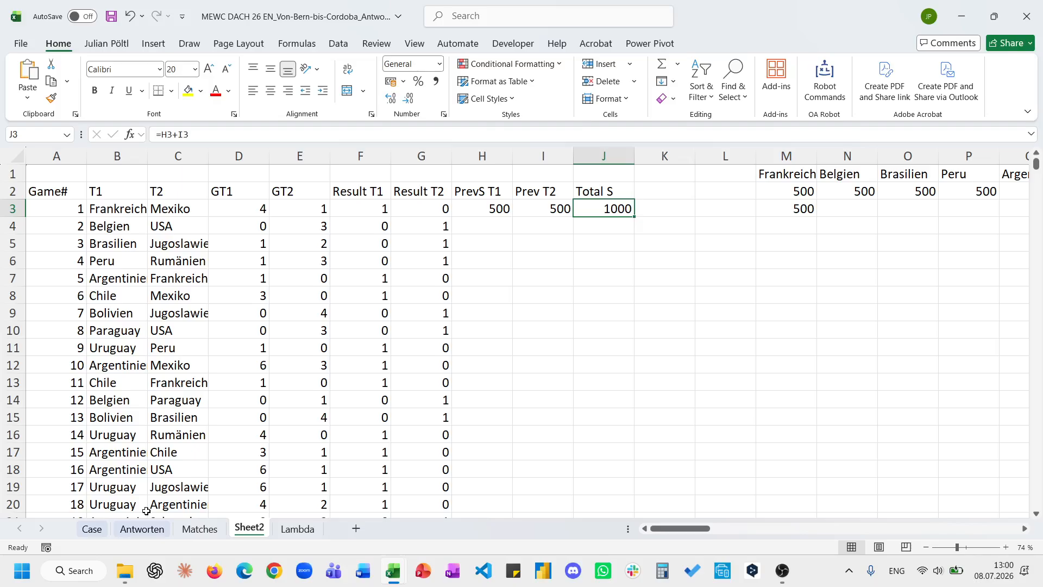
# Step: Insert a blank column at K and add the headers Wex T1 in K2 and Wex T2 in L2
pyautogui.hscroll(1, 613, 246)
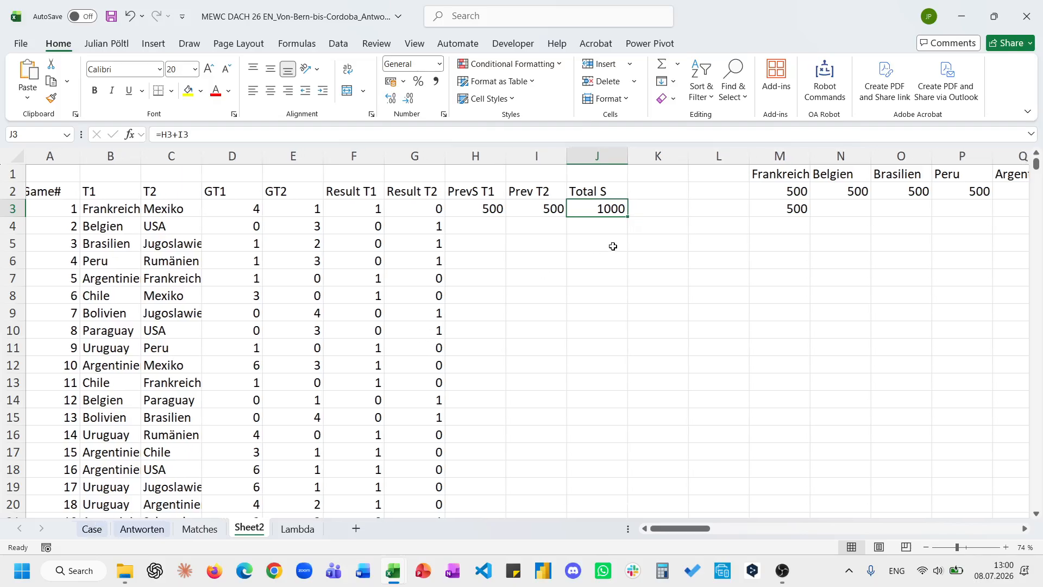
pyautogui.hscroll(3, 613, 247)
pyautogui.click(630, 156)
pyautogui.hotkey('ctrl', '+')
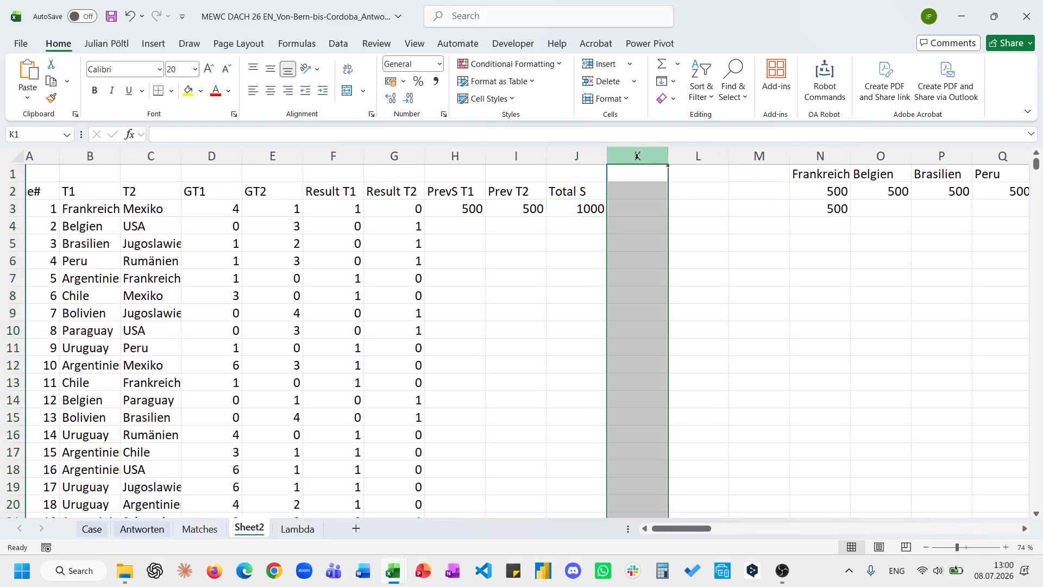
pyautogui.click(622, 196)
pyautogui.write('Wex')
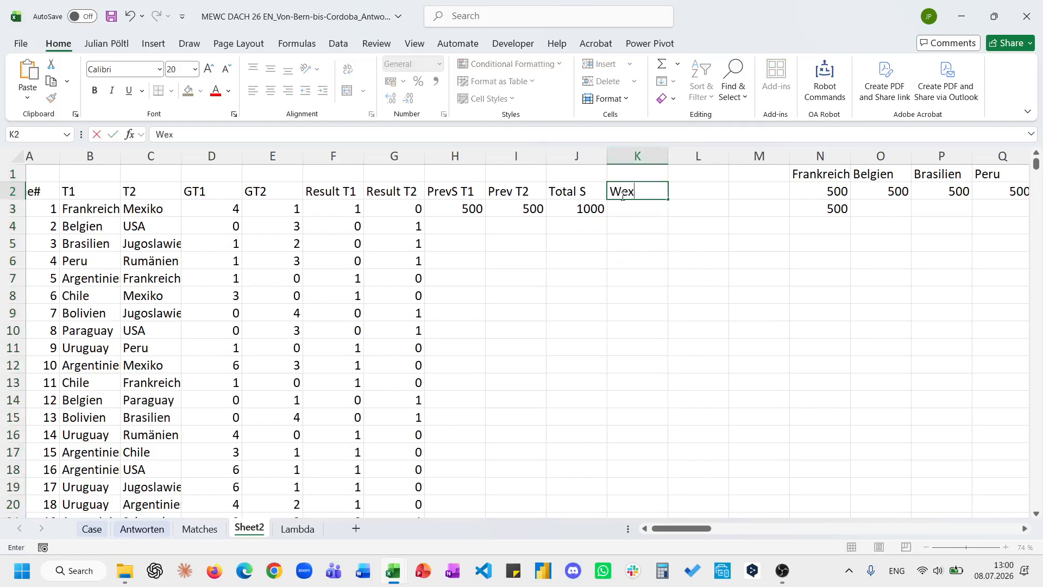
pyautogui.write(' T1')
pyautogui.press('Tab')
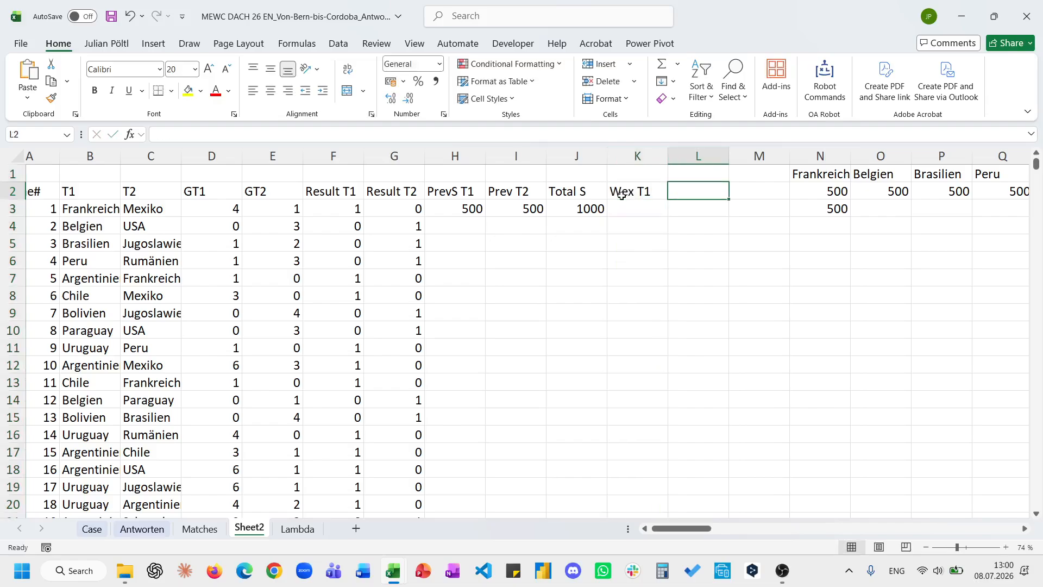
pyautogui.write('Wex')
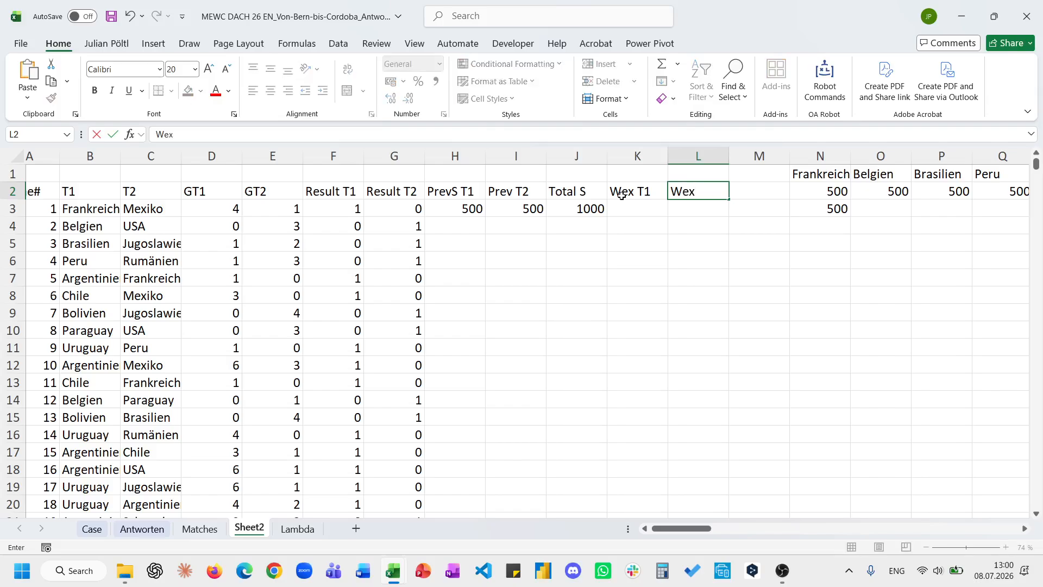
pyautogui.write(' T2')
pyautogui.press('Return')
# Step: Calculate Wex T1 in K3 with the formula =H3/J3
pyautogui.write('=')
pyautogui.press('Left')
pyautogui.press('Left')
pyautogui.press('Left')
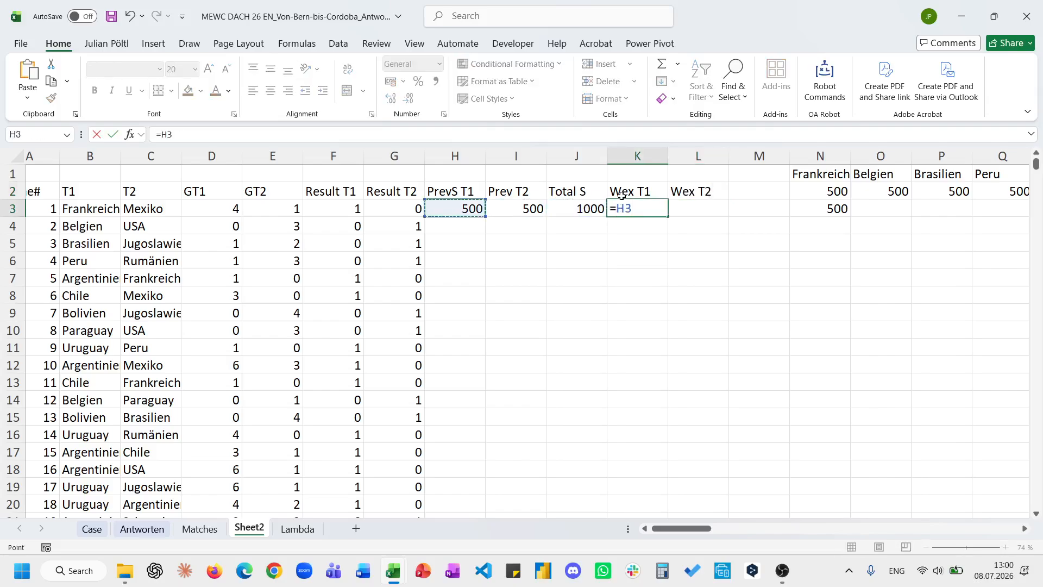
pyautogui.write('/')
pyautogui.press('Left')
pyautogui.press('Return')
pyautogui.press('Up')
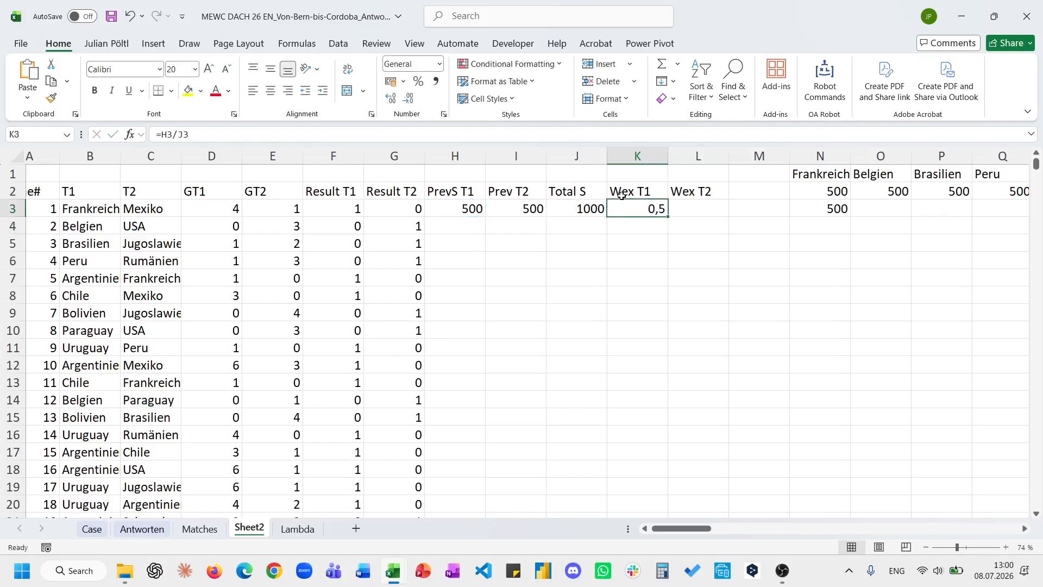
# Step: Calculate Wex T2 in L3 with the formula =1-K3
pyautogui.press('Right')
pyautogui.write('=1-')
pyautogui.press('Left')
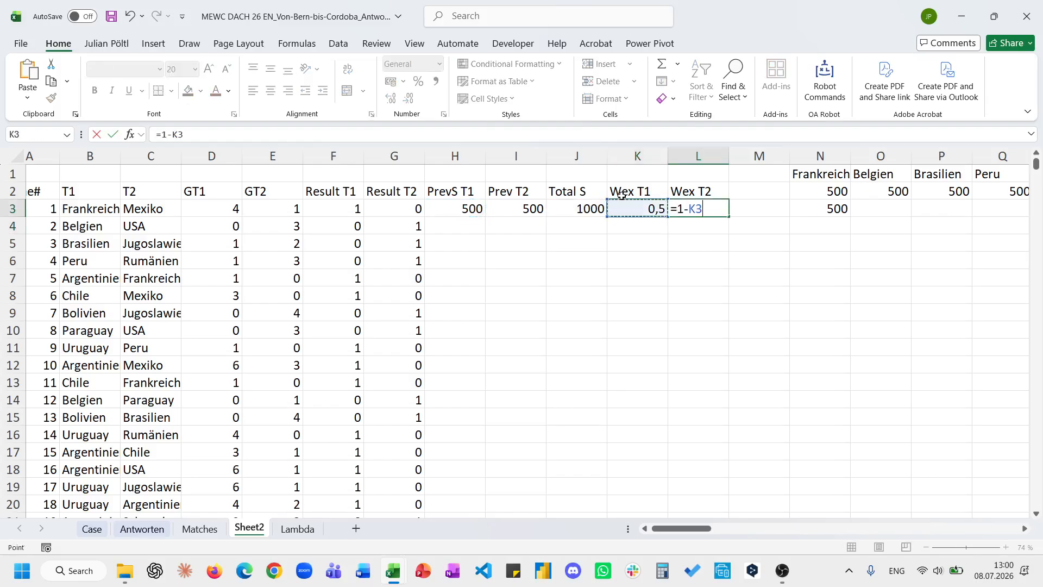
pyautogui.press('Return')
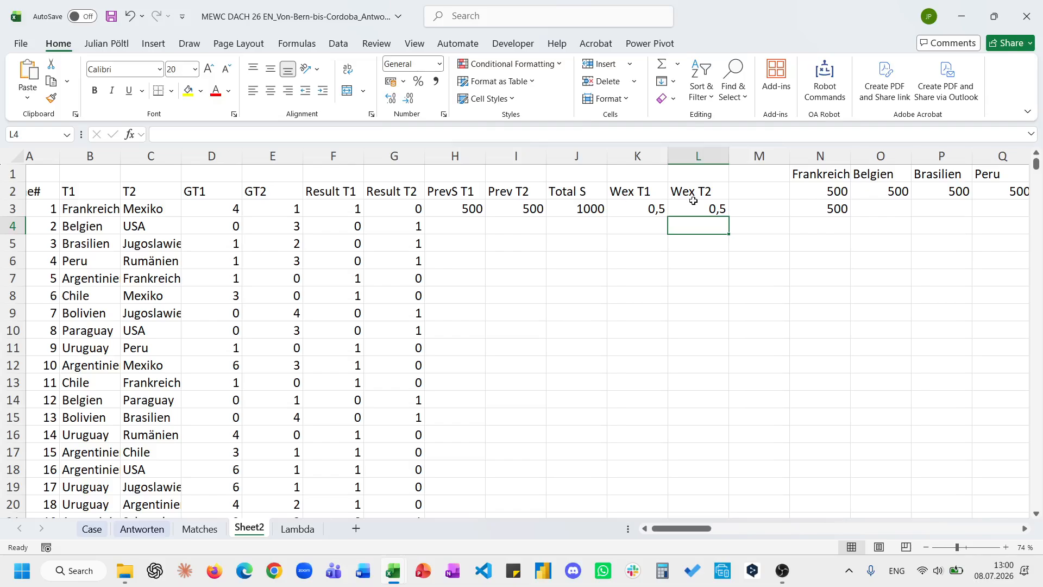
# Step: Switch to the Case sheet and examine the Level 6 rules and the example's answer formula in E230
pyautogui.click(94, 529)
pyautogui.scroll(-1, 494, 358)
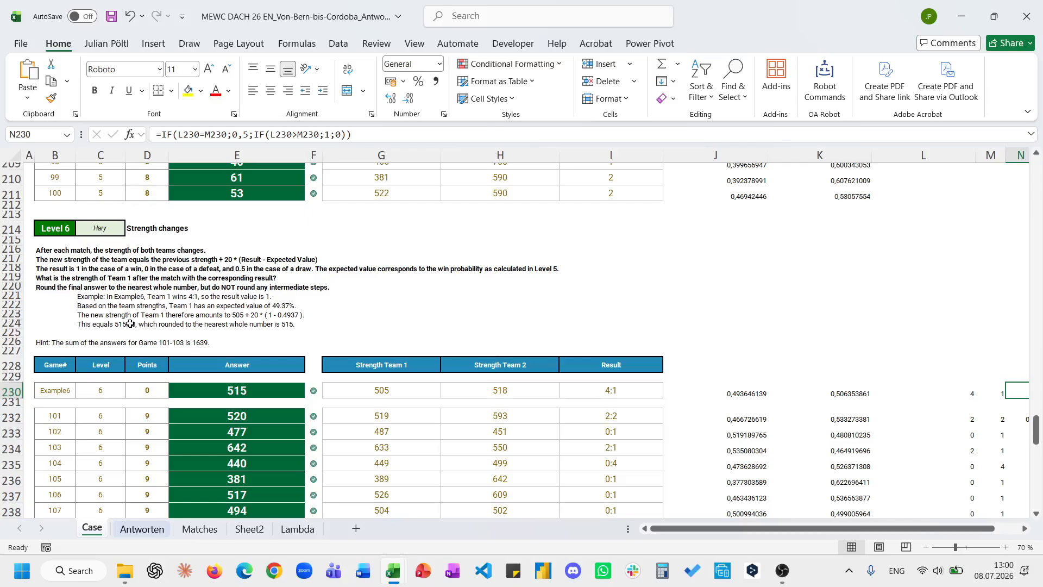
pyautogui.scroll(-1, 285, 317)
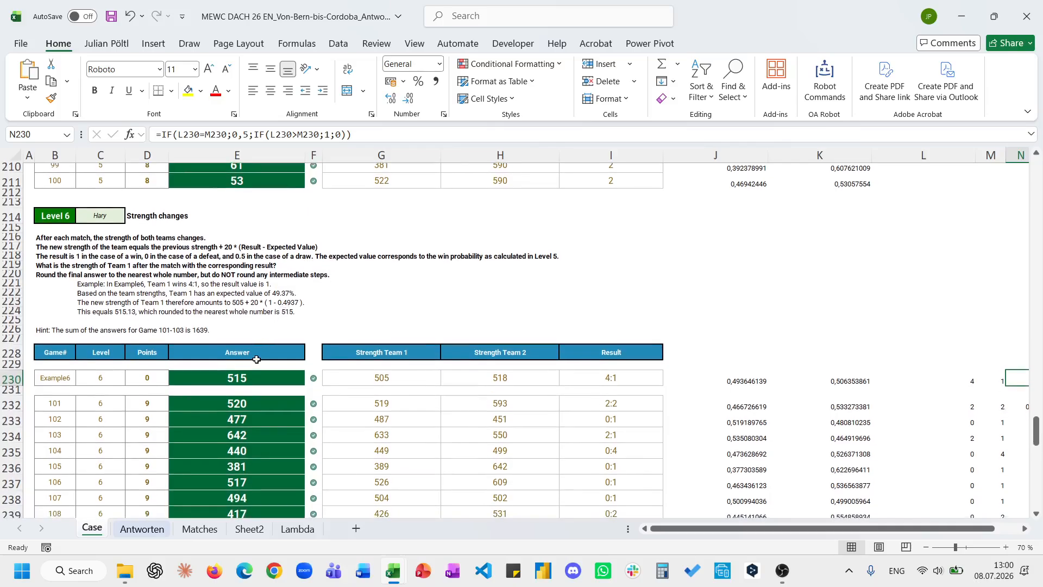
pyautogui.click(254, 377)
pyautogui.click(289, 133)
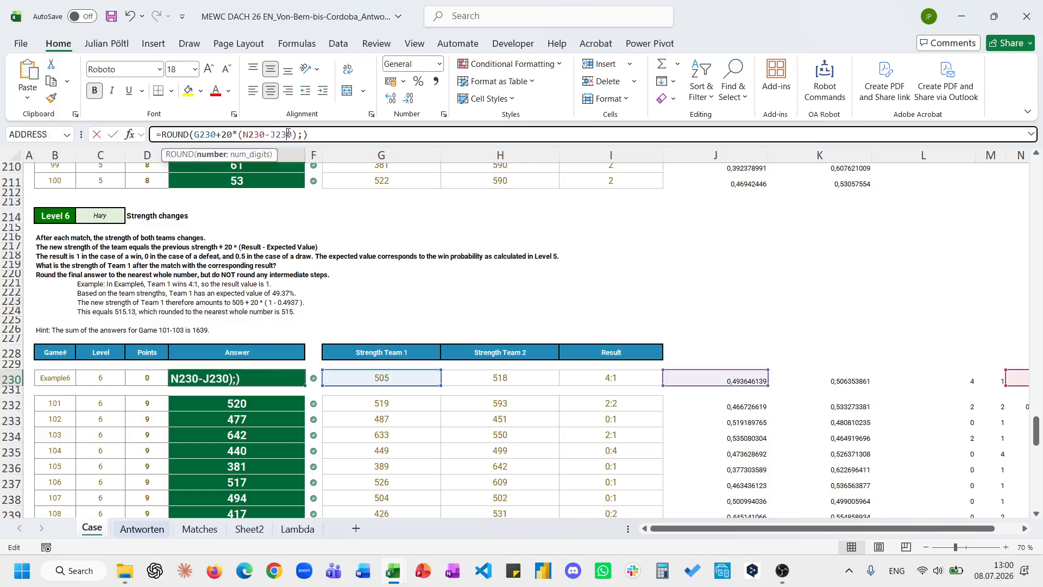
pyautogui.press('Escape')
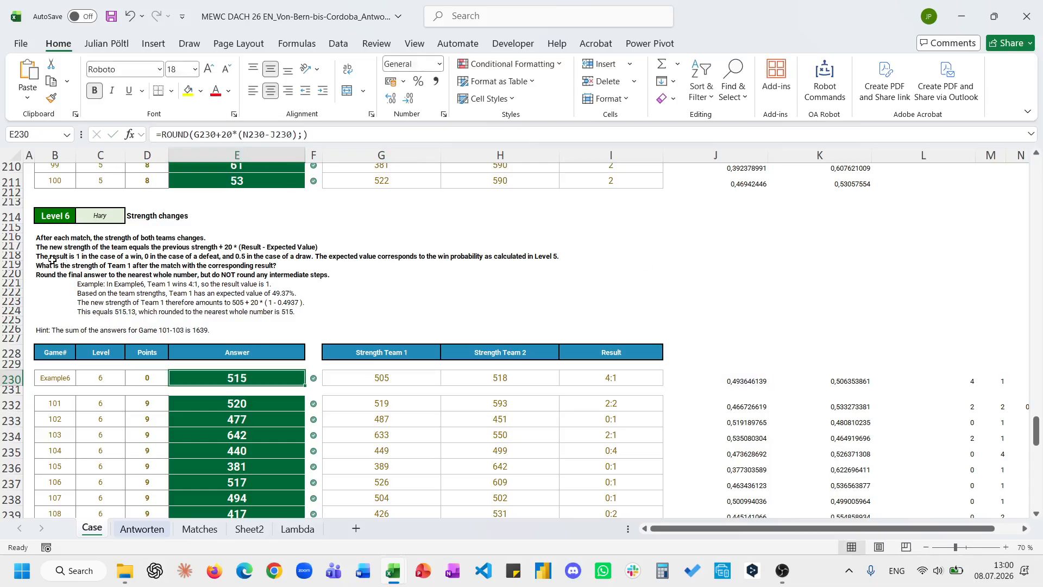
# Step: Copy the new-strength rule from B217 of the Case sheet into cell M11 of Sheet2
pyautogui.click(37, 247)
pyautogui.hotkey('ctrl', 'c')
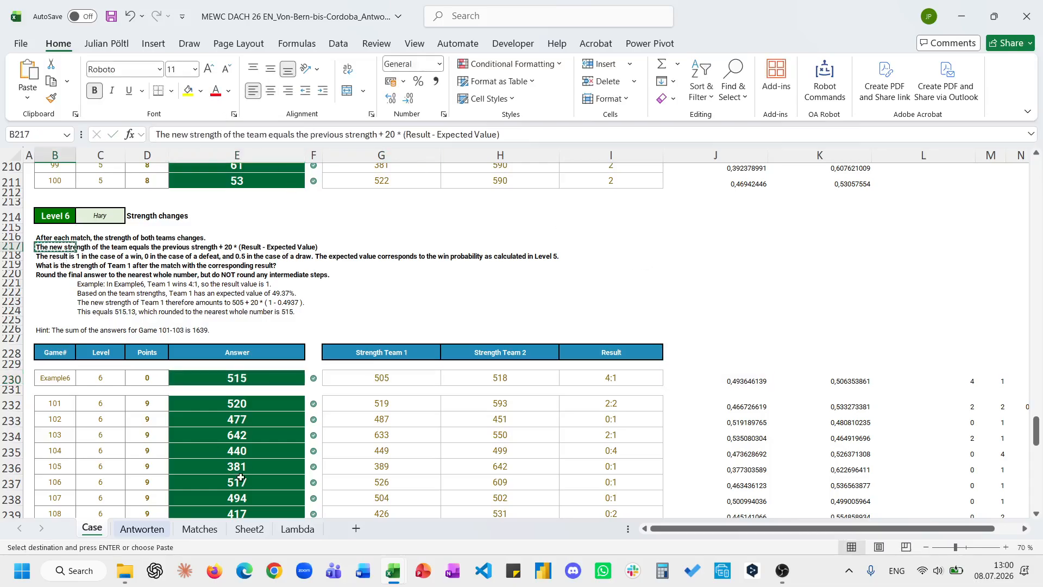
pyautogui.click(256, 530)
pyautogui.click(733, 348)
pyautogui.hotkey('ctrl', 'v')
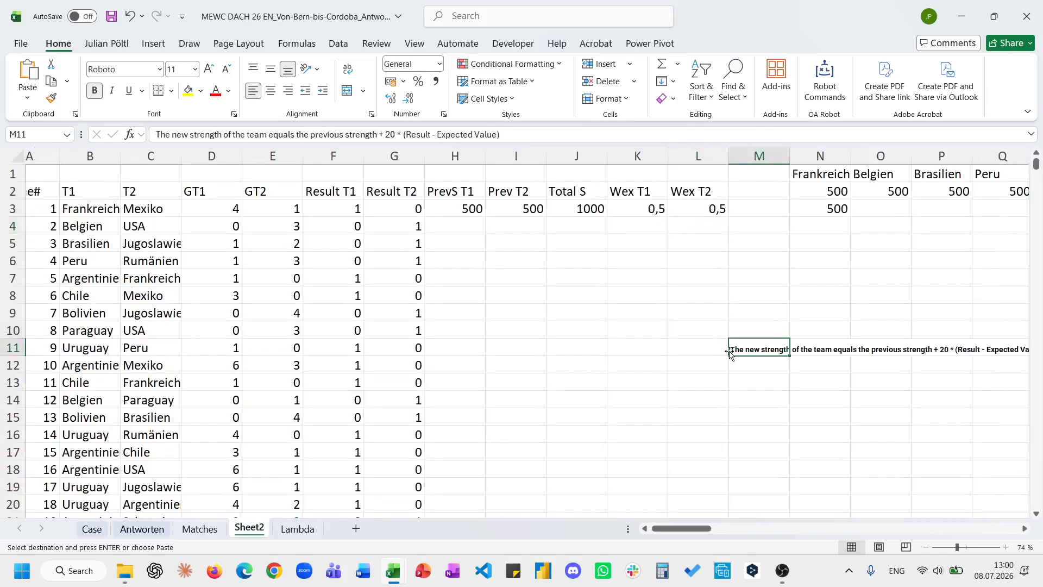
# Step: Rename Sheet2 as L7
pyautogui.doubleClick(237, 530)
pyautogui.write('17')
pyautogui.click(685, 329)
pyautogui.hscroll(3, 683, 326)
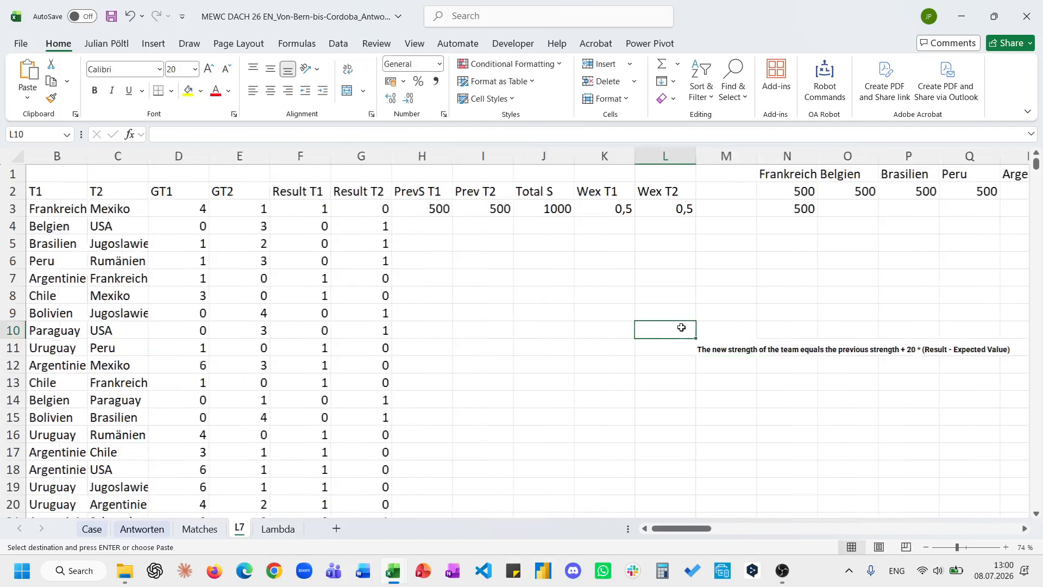
pyautogui.click(634, 348)
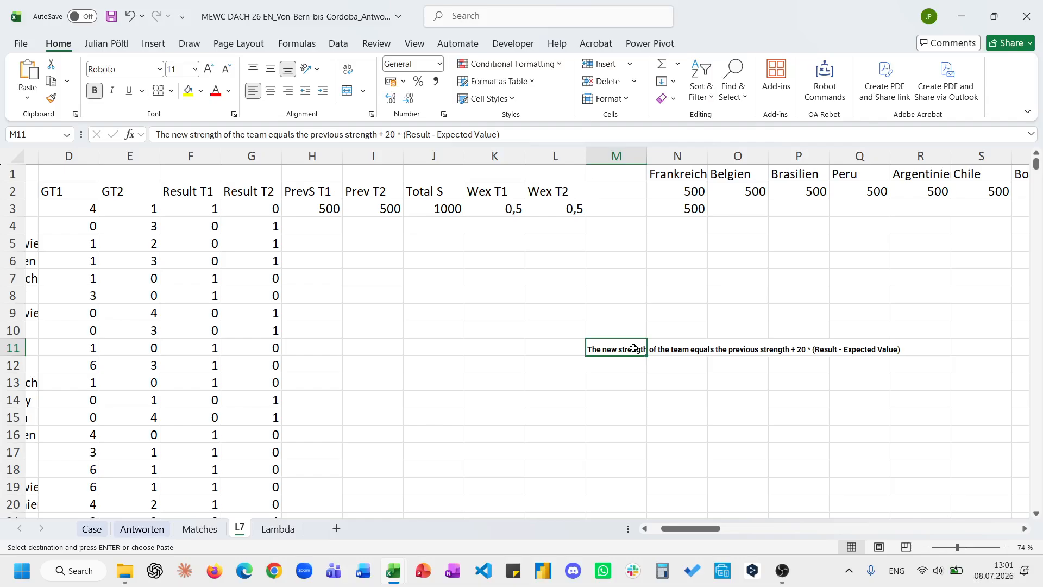
pyautogui.click(607, 208)
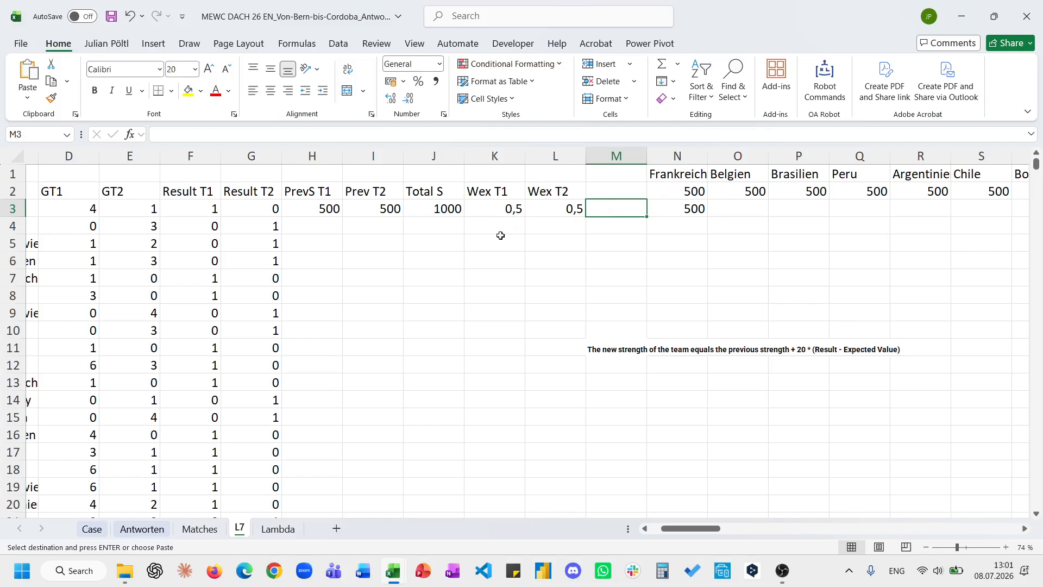
pyautogui.hscroll(-2, 500, 234)
pyautogui.write('=')
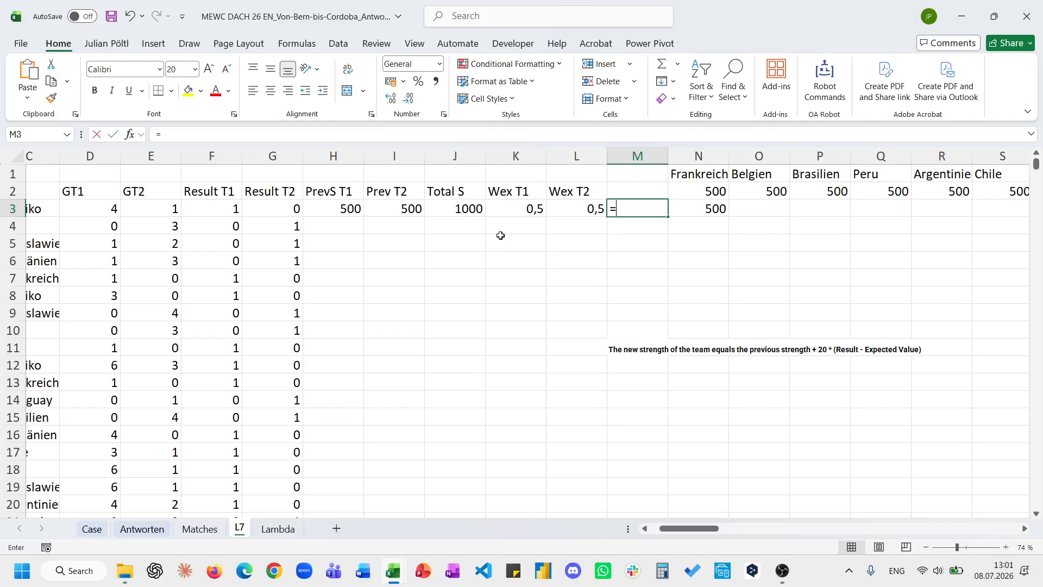
pyautogui.press('Escape')
# Step: Insert a blank column at M and enter the header New ST1 in M2
pyautogui.click(637, 155)
pyautogui.hotkey('ctrl', '+')
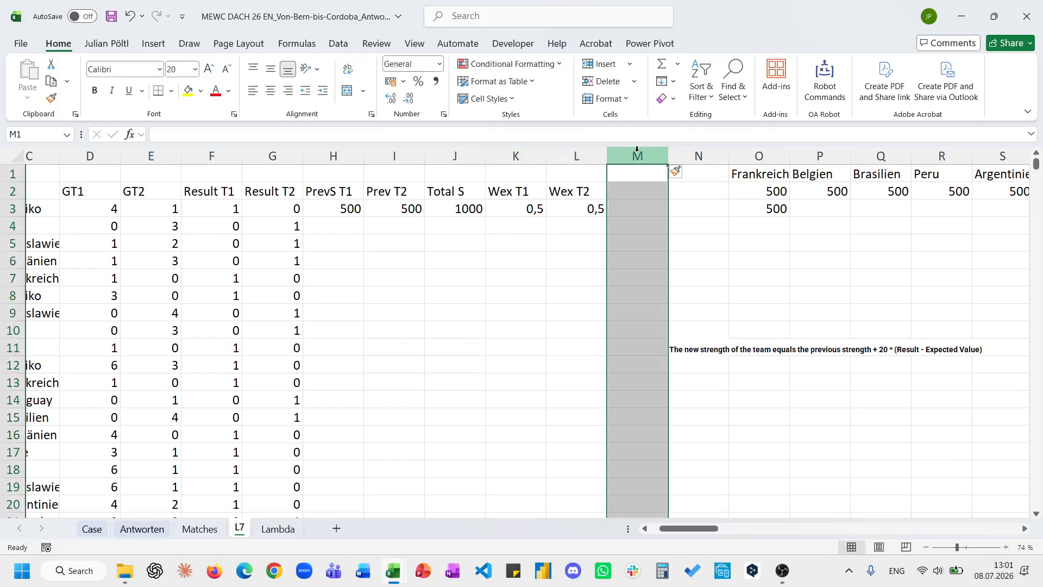
pyautogui.click(636, 192)
pyautogui.write('Ne')
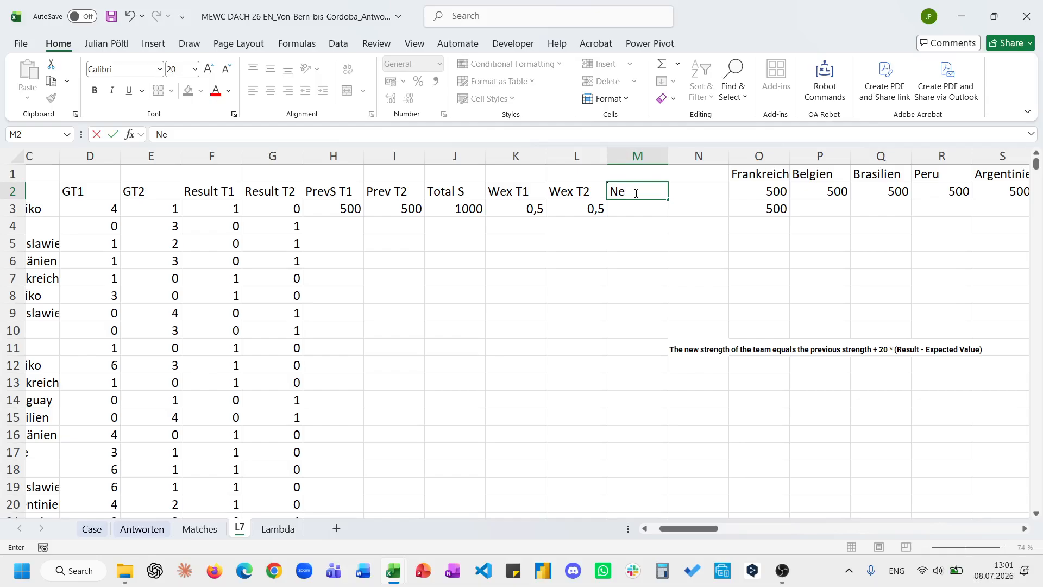
pyautogui.write('x')
pyautogui.press('BackSpace')
pyautogui.write('W')
pyautogui.press('BackSpace')
pyautogui.write('w ST1')
pyautogui.press('Tab')
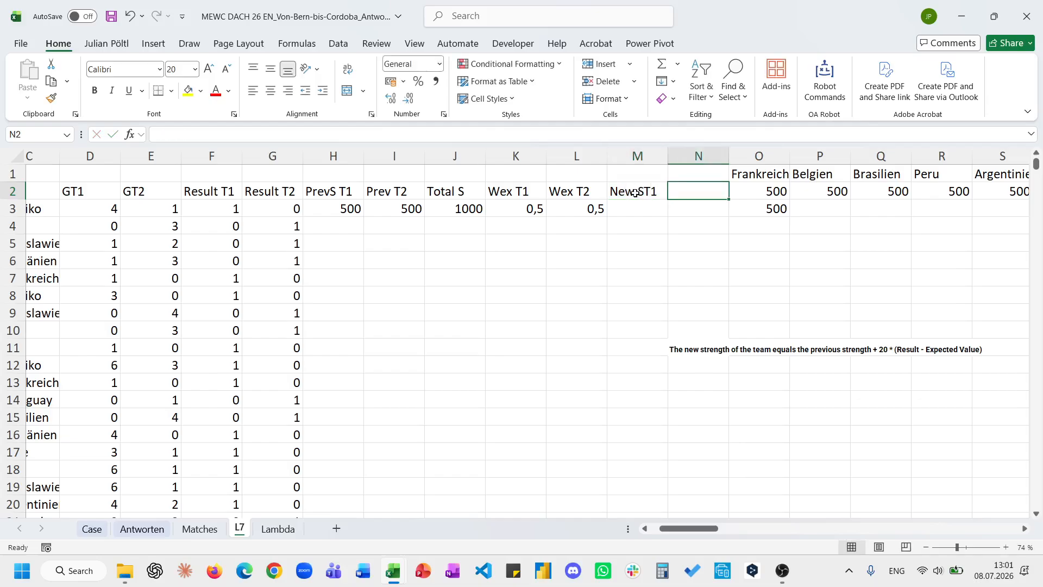
# Step: Enter the header New ST2 in N2
pyautogui.write('n')
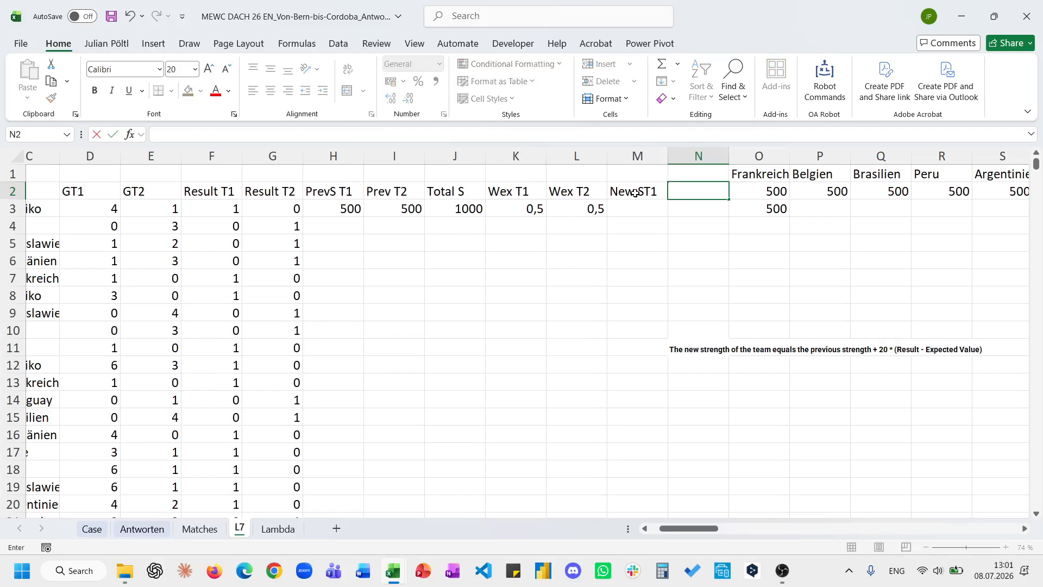
pyautogui.write('New')
pyautogui.press('BackSpace')
pyautogui.press('BackSpace')
pyautogui.write('ew')
pyautogui.press('Return')
# Step: Calculate New ST1 in M3 with the formula =H3+20*(F3-K3)
pyautogui.write('=')
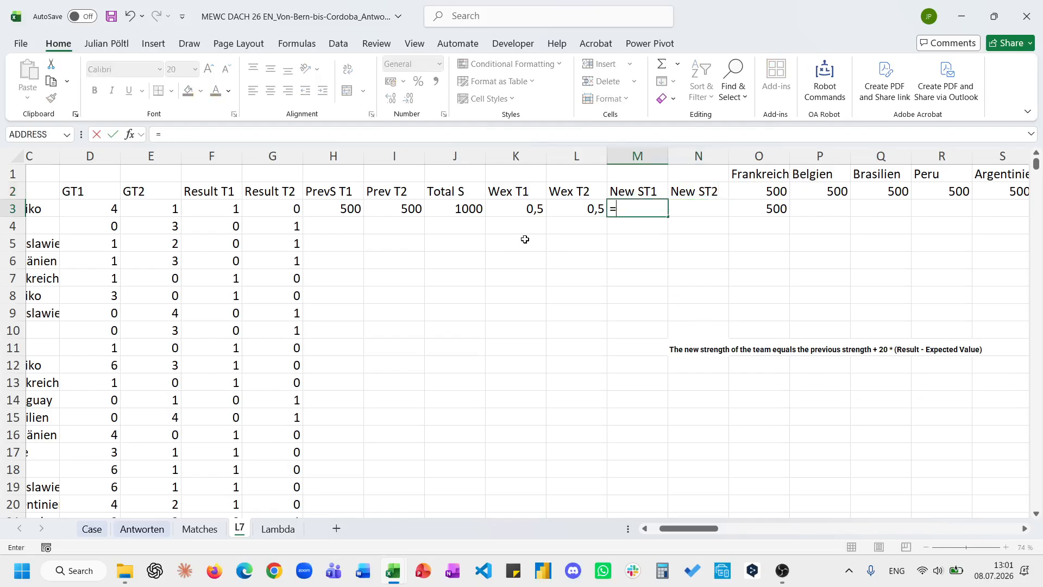
pyautogui.click(345, 206)
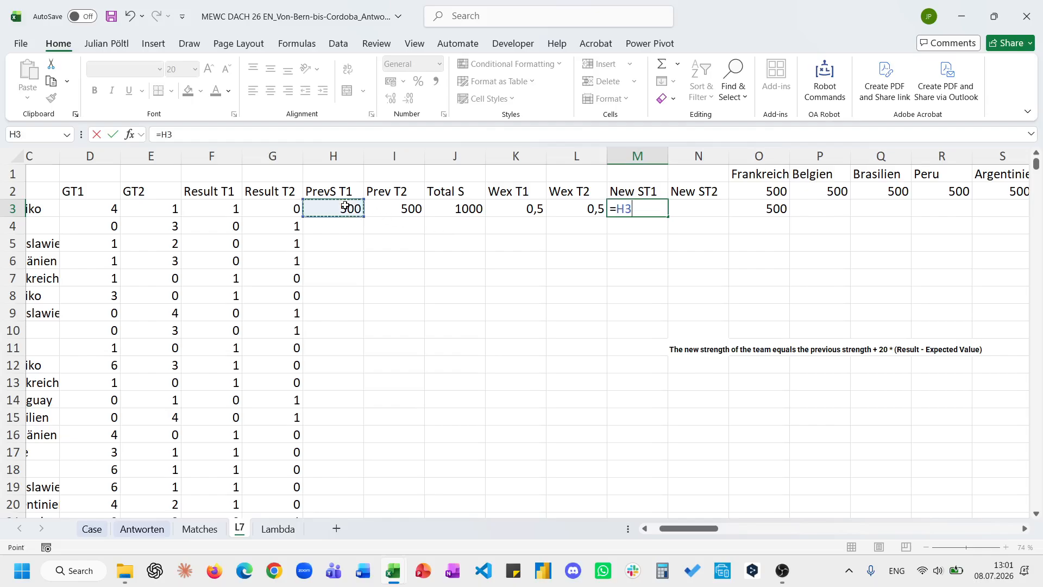
pyautogui.write('+20')
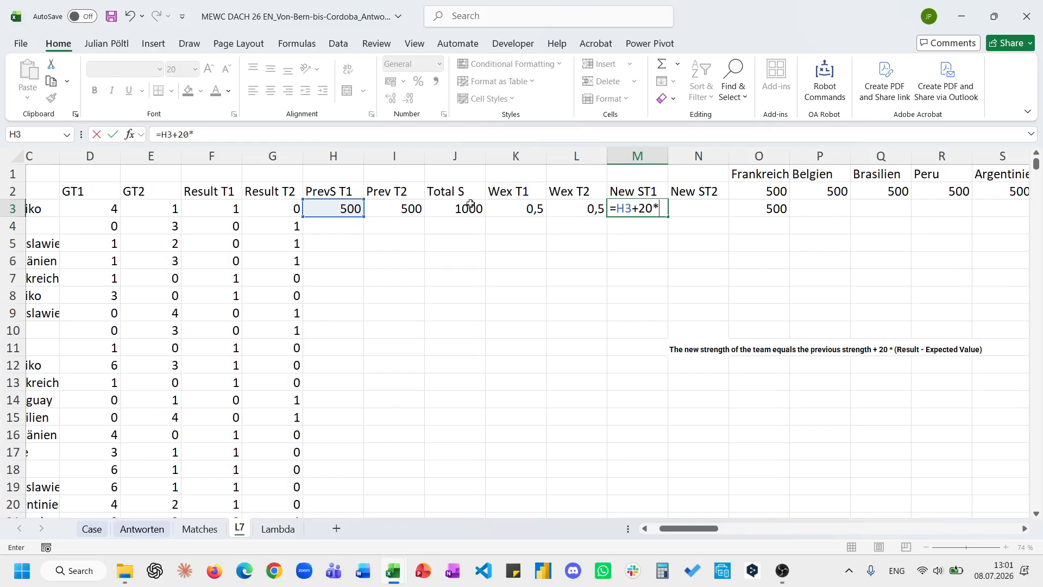
pyautogui.write('*(')
pyautogui.click(236, 208)
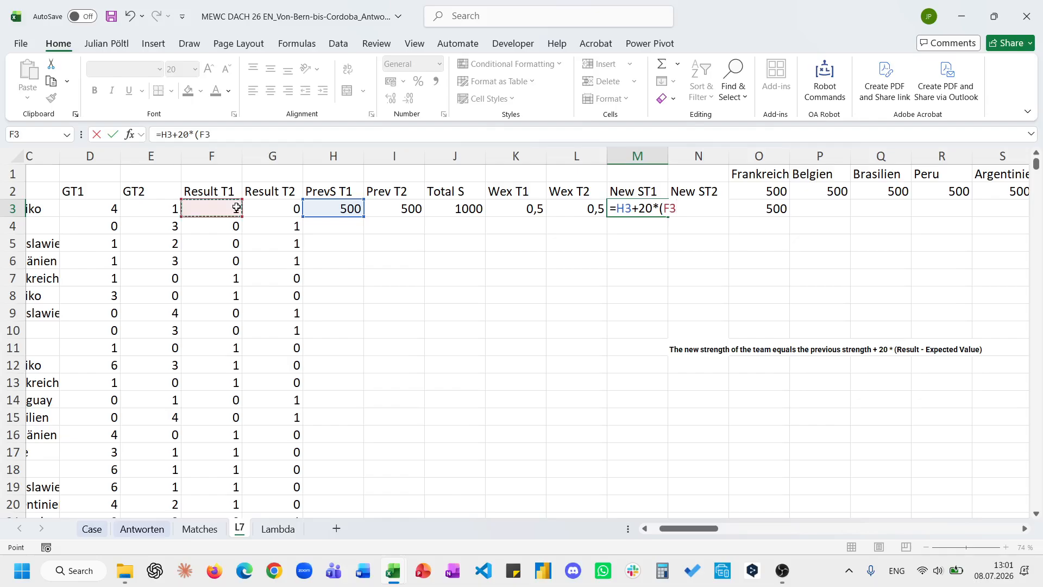
pyautogui.write('-')
pyautogui.click(509, 207)
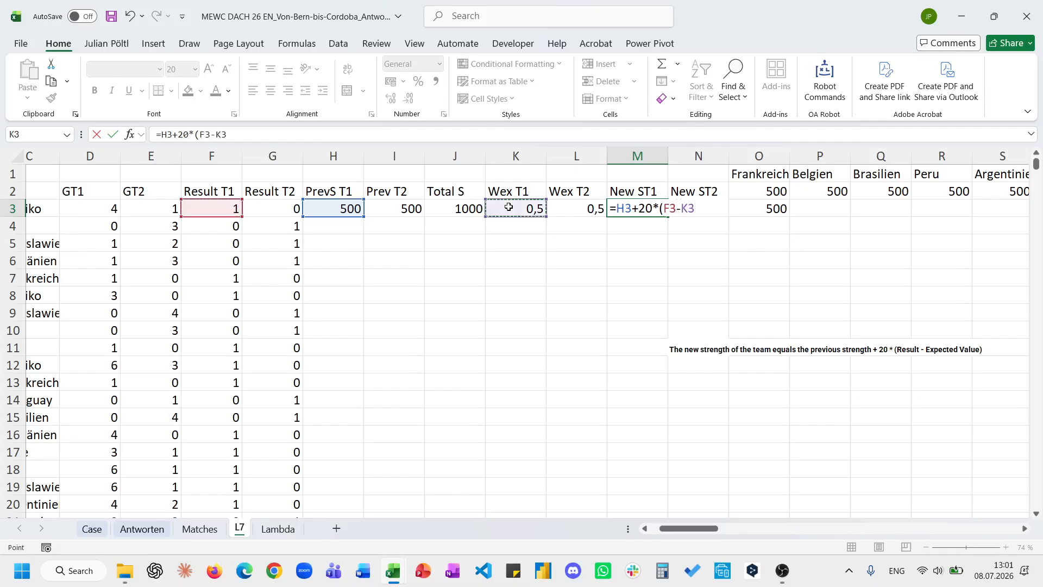
pyautogui.write(')')
pyautogui.press('Return')
# Step: Copy the New ST1 formula from M3 to N3 and clear the old value in O3
pyautogui.press('Up')
pyautogui.hotkey('ctrl', 'c')
pyautogui.press('Right')
pyautogui.hotkey('ctrl', 'v')
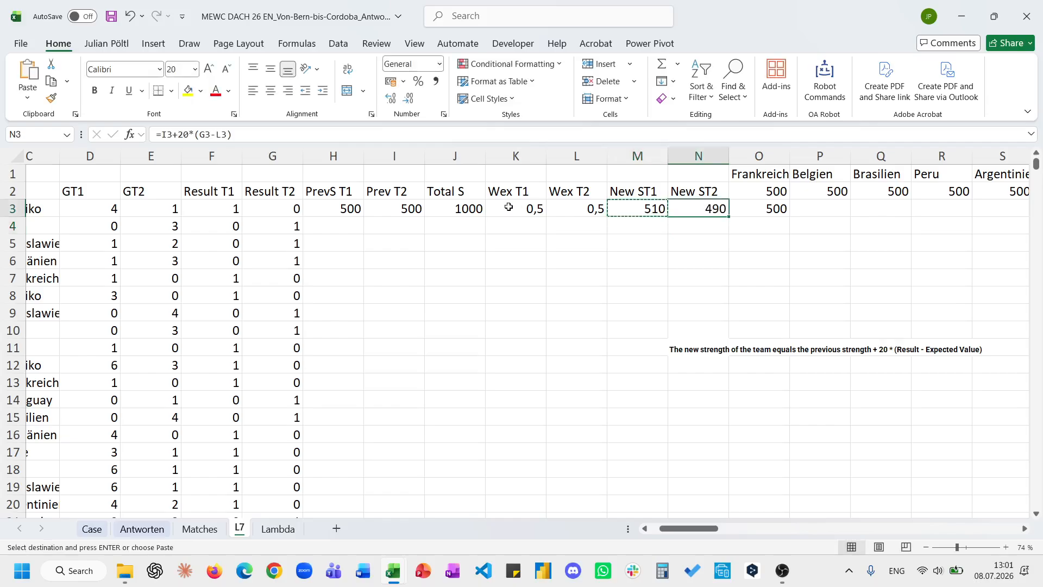
pyautogui.press('Escape')
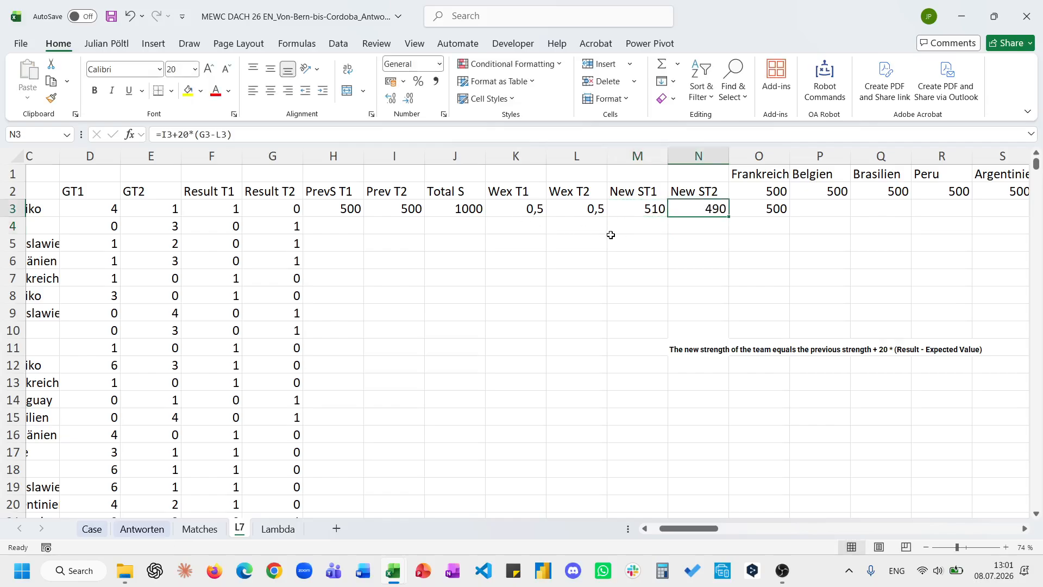
pyautogui.click(780, 208)
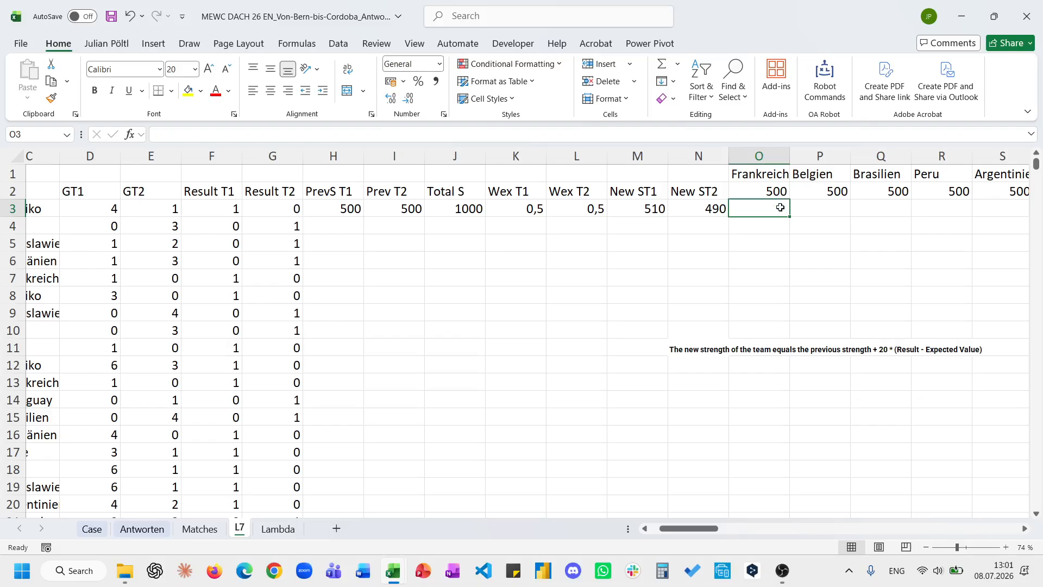
# Step: Check the Level 7 rounding rule on the Case sheet and change the L7 formula in M3 to =ROUND(H3+20*(F3-K3);)
pyautogui.click(645, 207)
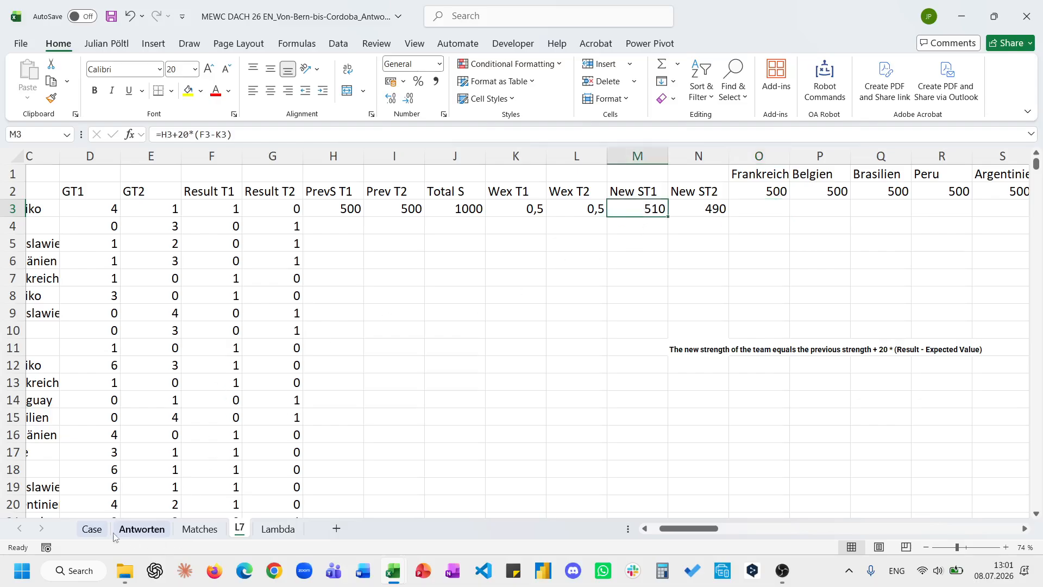
pyautogui.click(92, 528)
pyautogui.scroll(-15, 106, 324)
pyautogui.scroll(5, 106, 324)
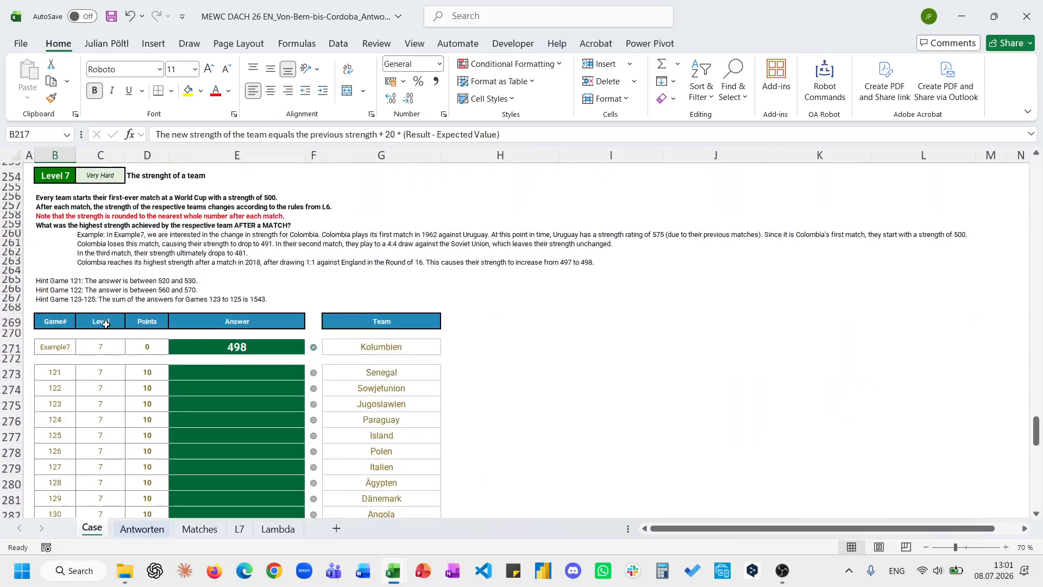
pyautogui.click(51, 216)
pyautogui.click(239, 529)
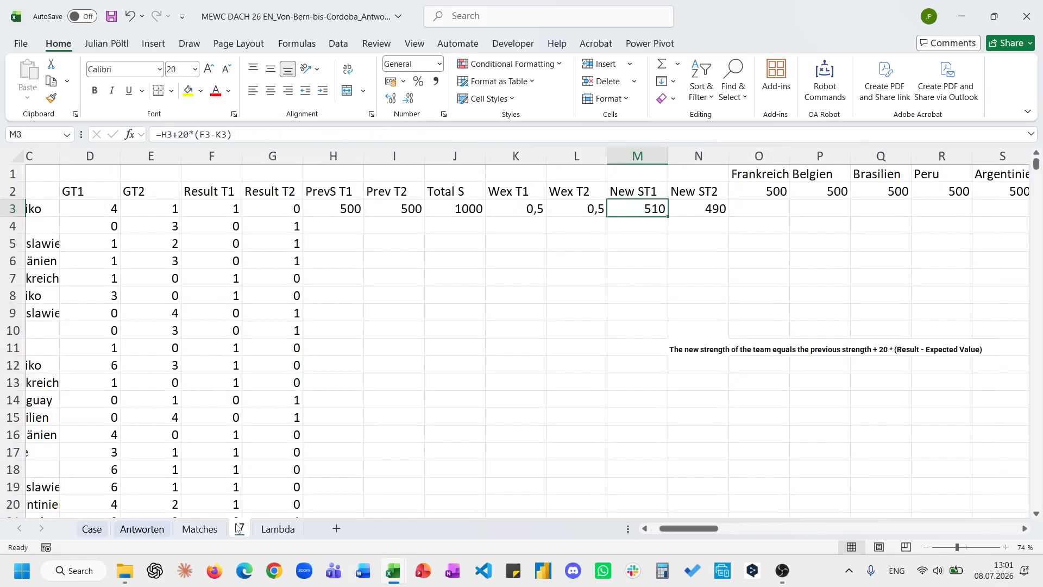
pyautogui.click(163, 135)
pyautogui.write('ROUND(')
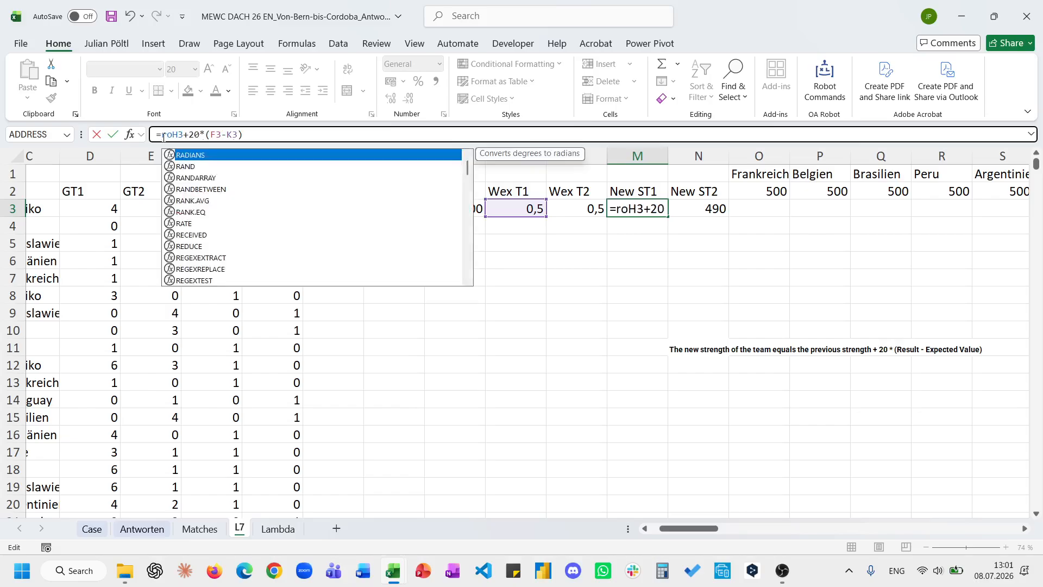
pyautogui.click(308, 135)
pyautogui.write(';)')
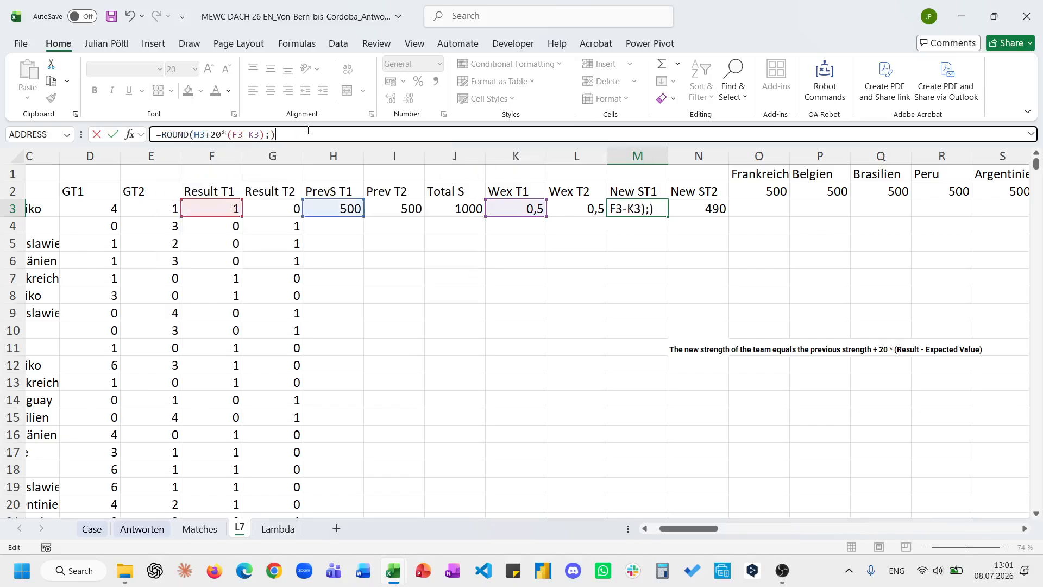
pyautogui.press('Return')
# Step: Copy the rounded strength formula from M3 to N3
pyautogui.hotkey('ctrl', 'c')
pyautogui.press('Right')
pyautogui.press('Return')
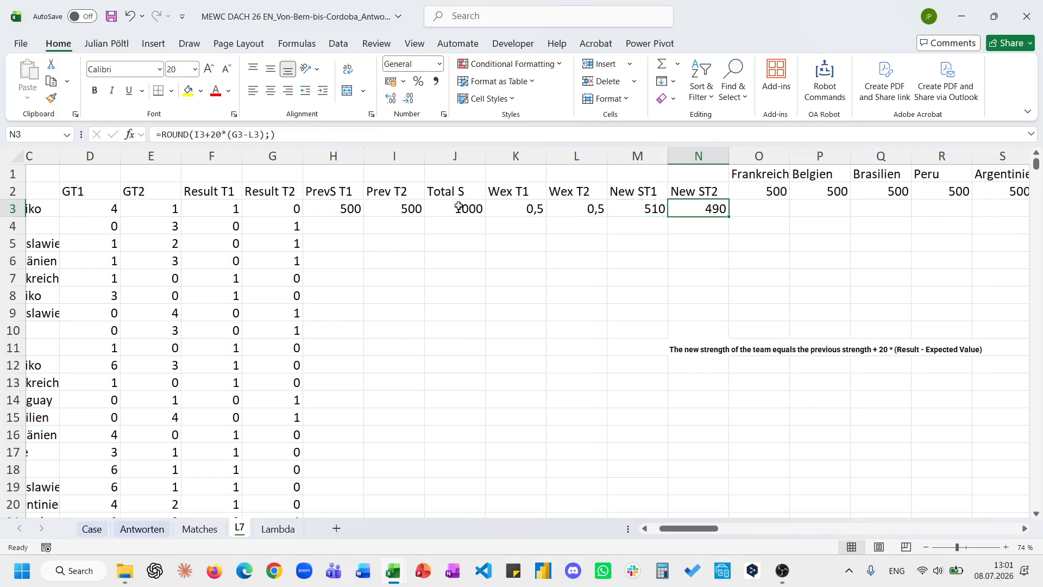
# Step: Start an XLOOKUP formula in O3 with the team name in O$1 as the lookup value
pyautogui.hscroll(2, 569, 268)
pyautogui.click(667, 211)
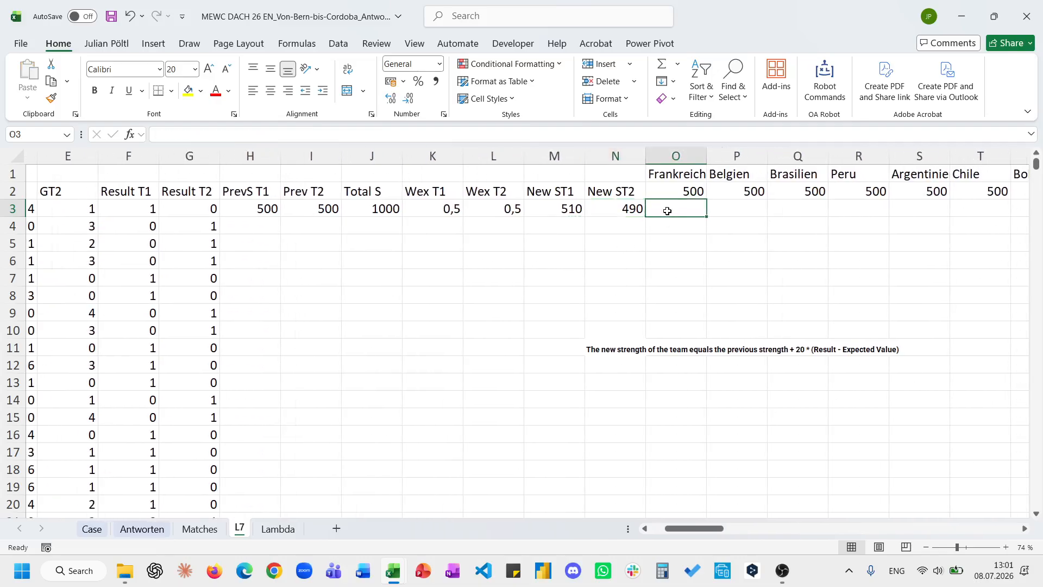
pyautogui.write('=if')
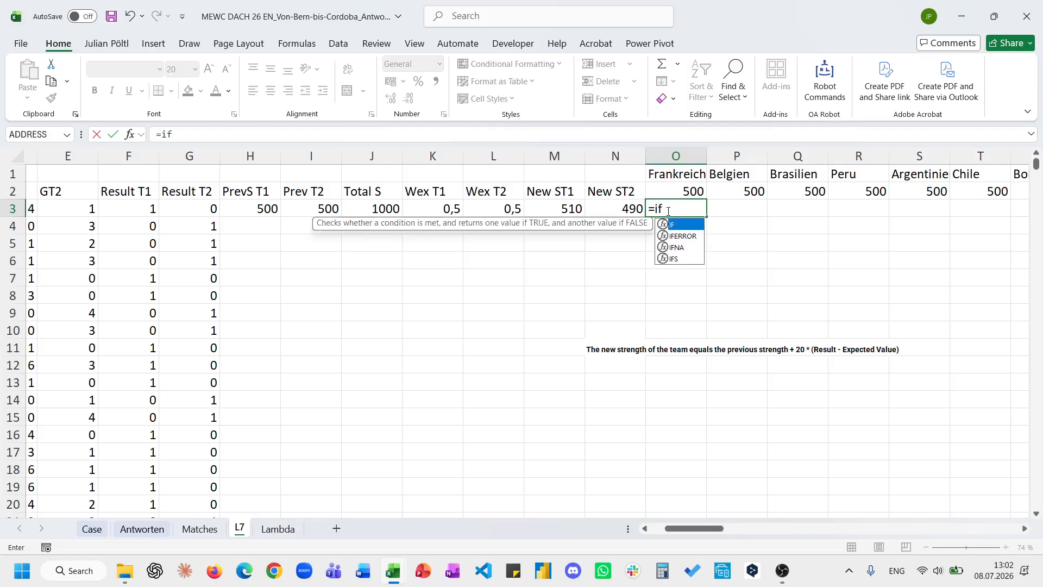
pyautogui.press('Tab')
pyautogui.press('BackSpace')
pyautogui.press('BackSpace')
pyautogui.press('BackSpace')
pyautogui.write('xl')
pyautogui.press('Tab')
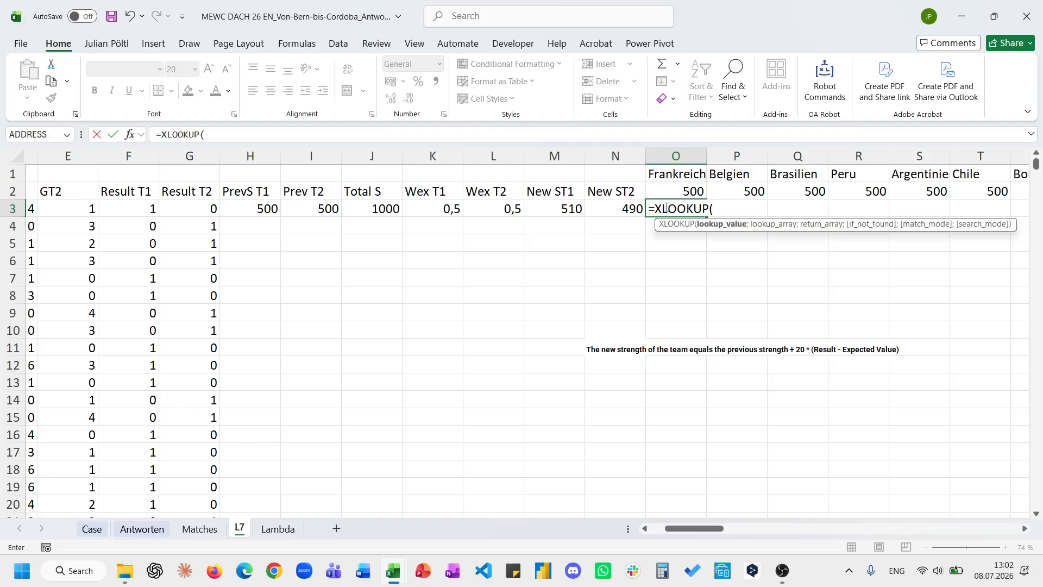
pyautogui.click(670, 174)
pyautogui.press('F4')
pyautogui.press('F4')
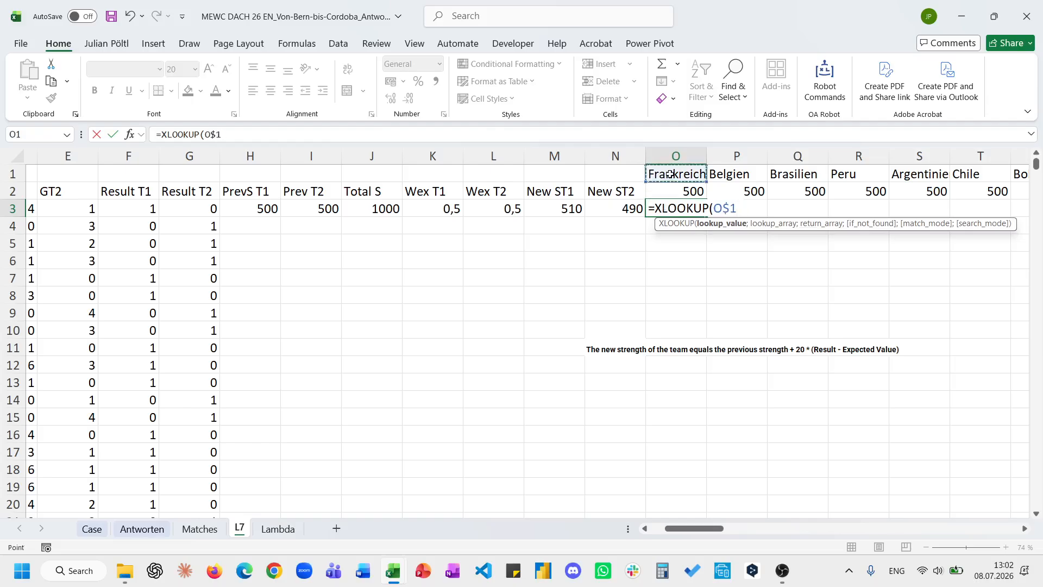
# Step: Set the XLOOKUP's lookup array to the match teams $B3:$C3 and its return array to the new strengths $M3:$N3
pyautogui.write(';')
pyautogui.hscroll(-3, 543, 326)
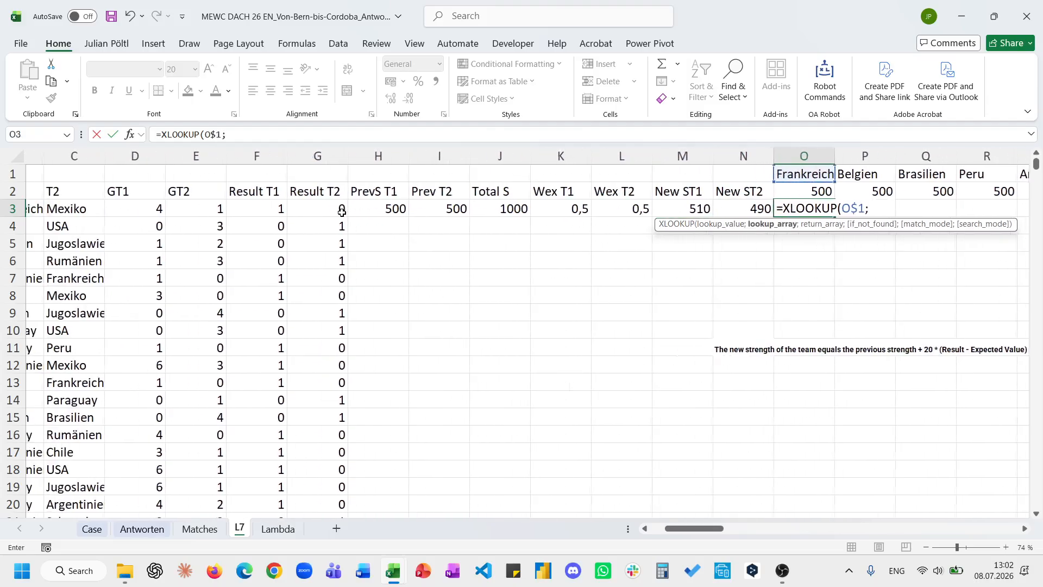
pyautogui.hscroll(-2, 14, 217)
pyautogui.moveTo(130, 209); pyautogui.dragTo(202, 205)
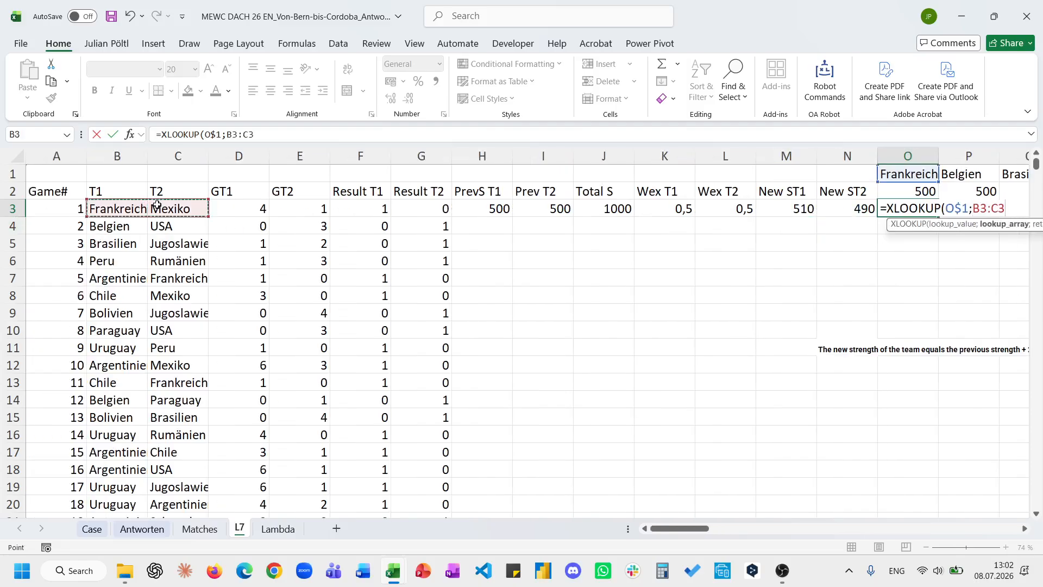
pyautogui.press('F4')
pyautogui.press('F4')
pyautogui.press('F4')
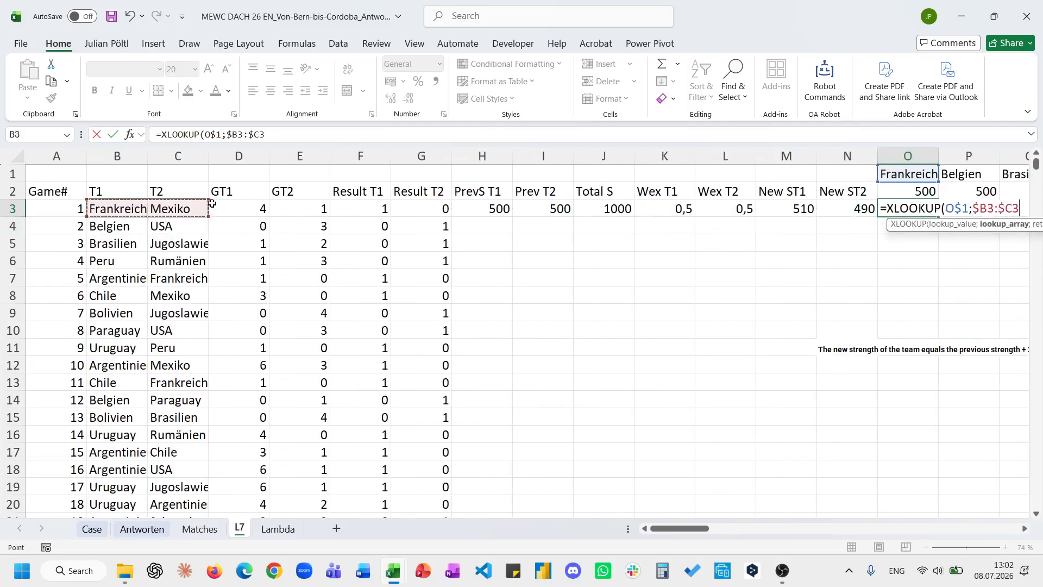
pyautogui.write(';')
pyautogui.moveTo(761, 209); pyautogui.dragTo(827, 208)
pyautogui.press('F4')
pyautogui.press('F4')
pyautogui.press('F4')
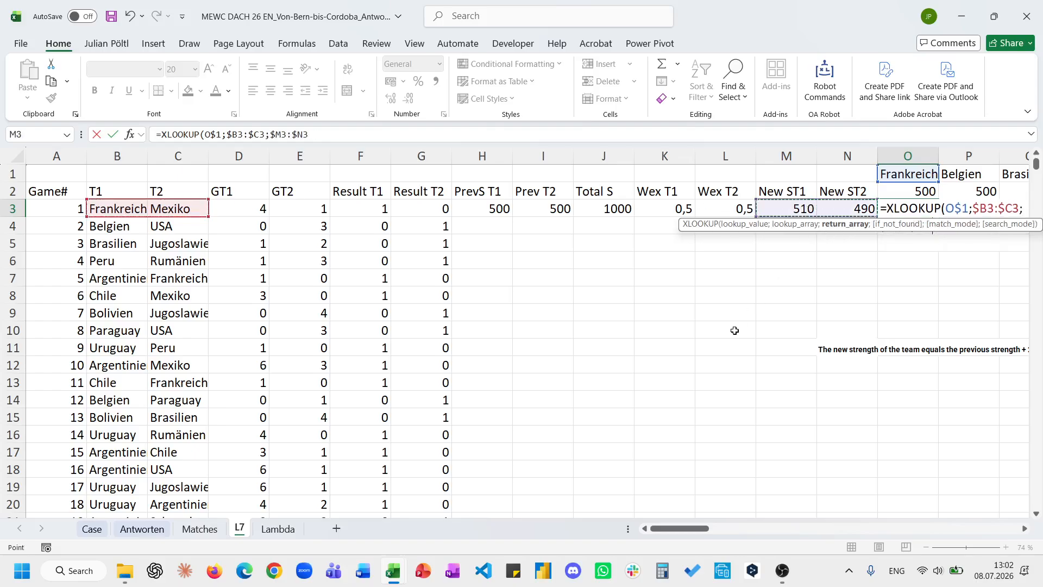
# Step: Use the team's preceding strength in O2 as the if-not-found value and complete the XLOOKUP in O3
pyautogui.write(';')
pyautogui.press('Up')
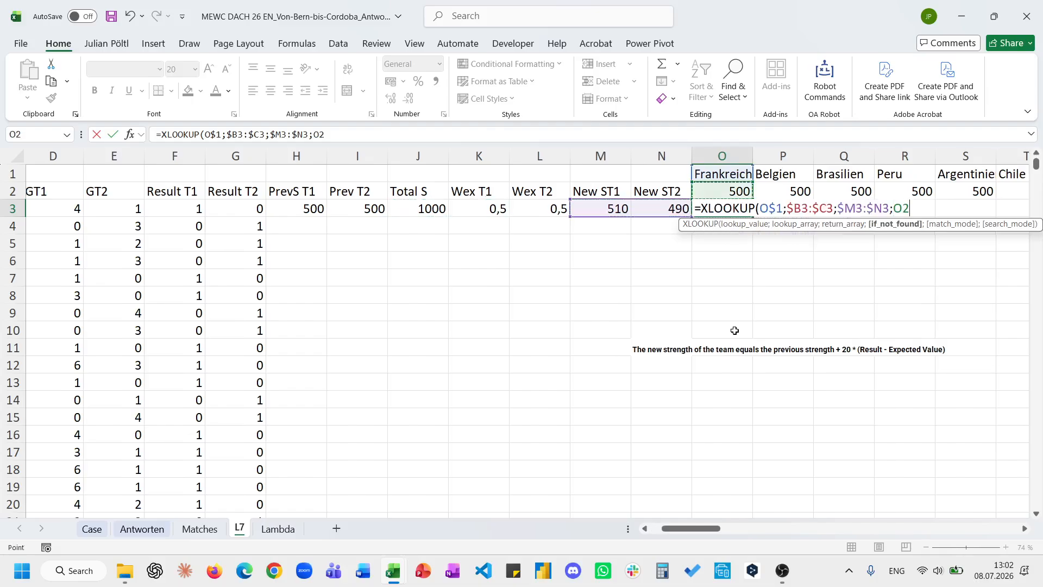
pyautogui.write(')')
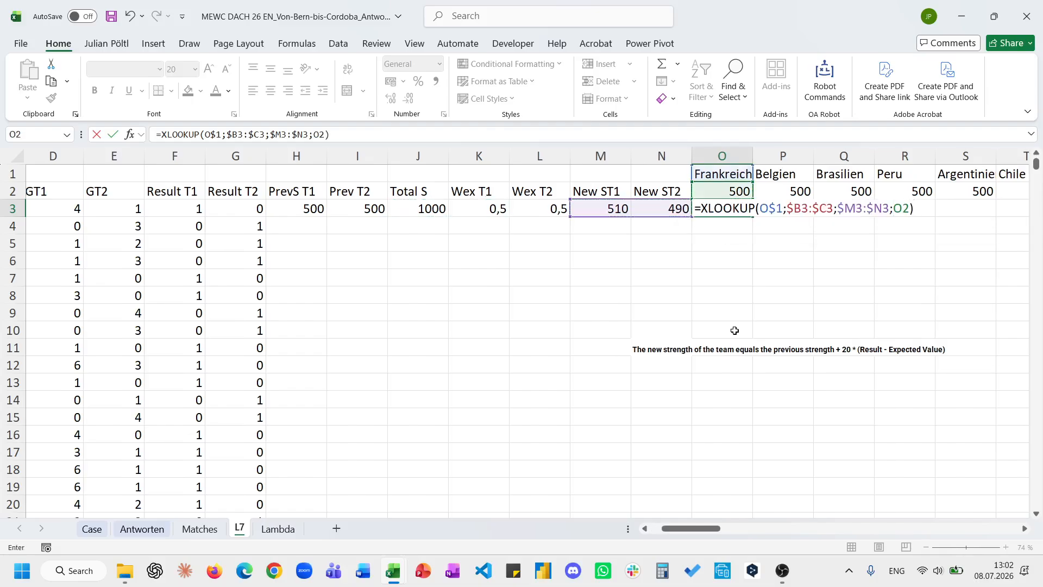
pyautogui.hotkey('ctrl', 'Return')
# Step: Copy the team strength XLOOKUP formula from O3 across row 3 to CS3 for all teams
pyautogui.hotkey('ctrl', 'c')
pyautogui.hotkey('ctrl', 'shift', 'Right')
pyautogui.hotkey('ctrl', 'BackSpace')
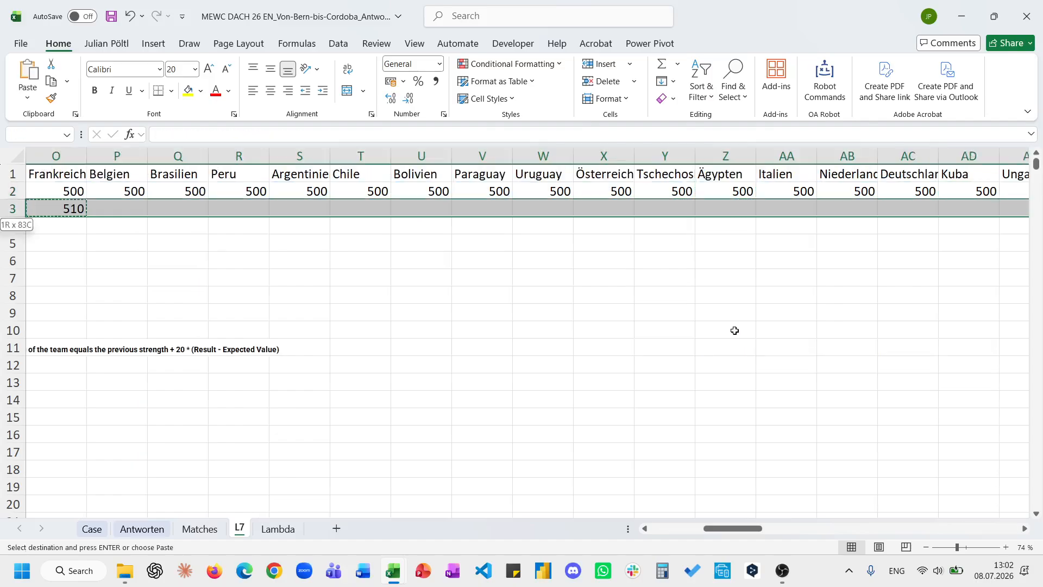
pyautogui.hotkey('ctrl', 'v')
pyautogui.press('Escape')
pyautogui.press('Left')
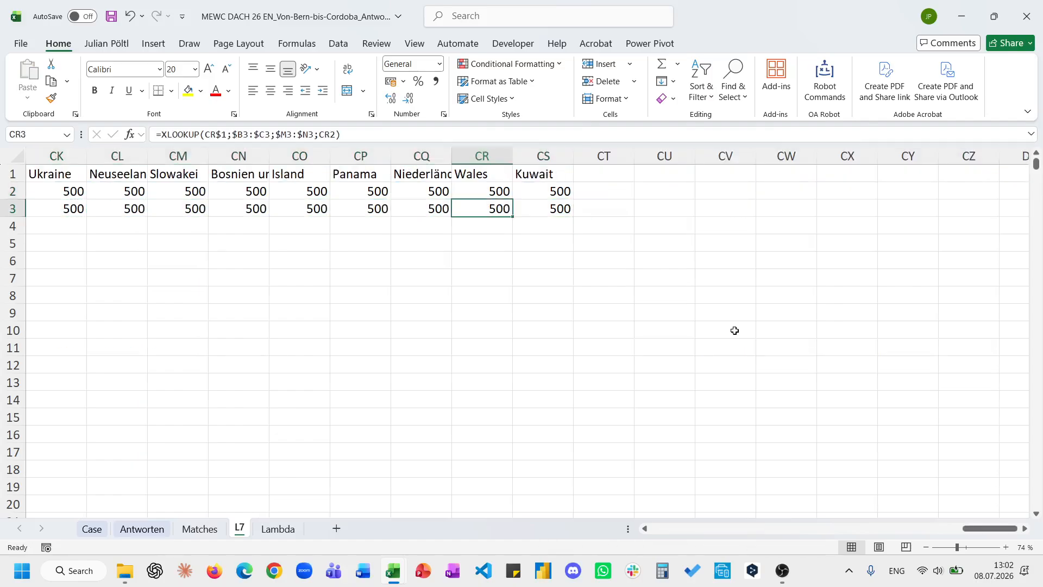
pyautogui.hotkey('ctrl', 'Left')
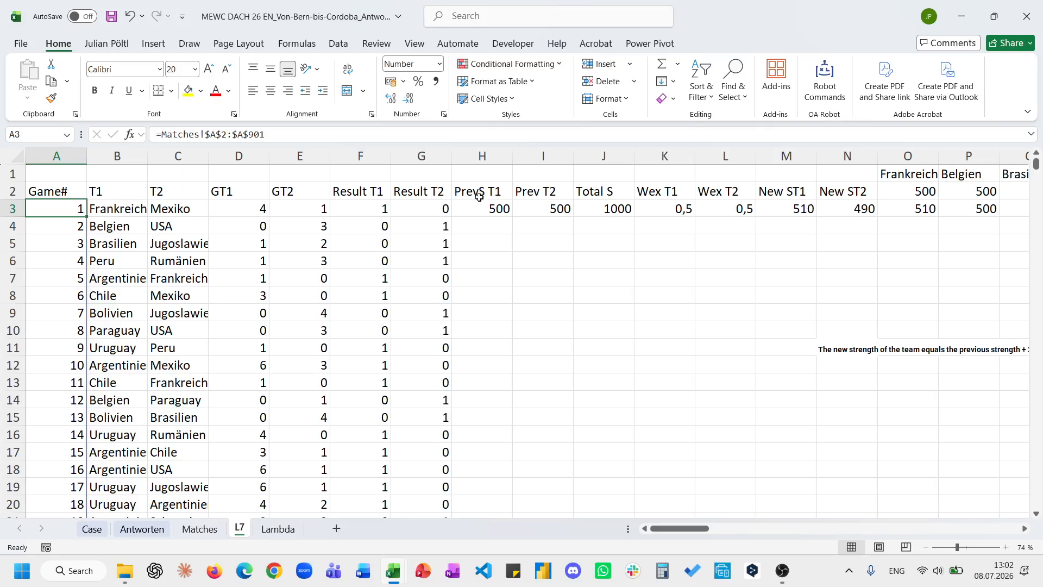
pyautogui.moveTo(481, 209); pyautogui.dragTo(1012, 205)
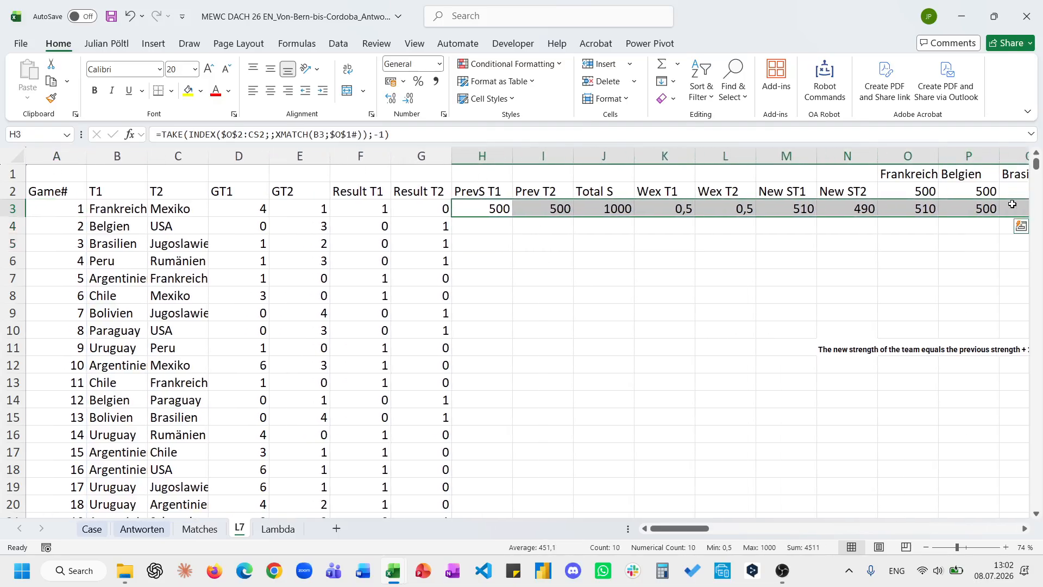
pyautogui.hotkey('ctrl', 'q')
pyautogui.press('Escape')
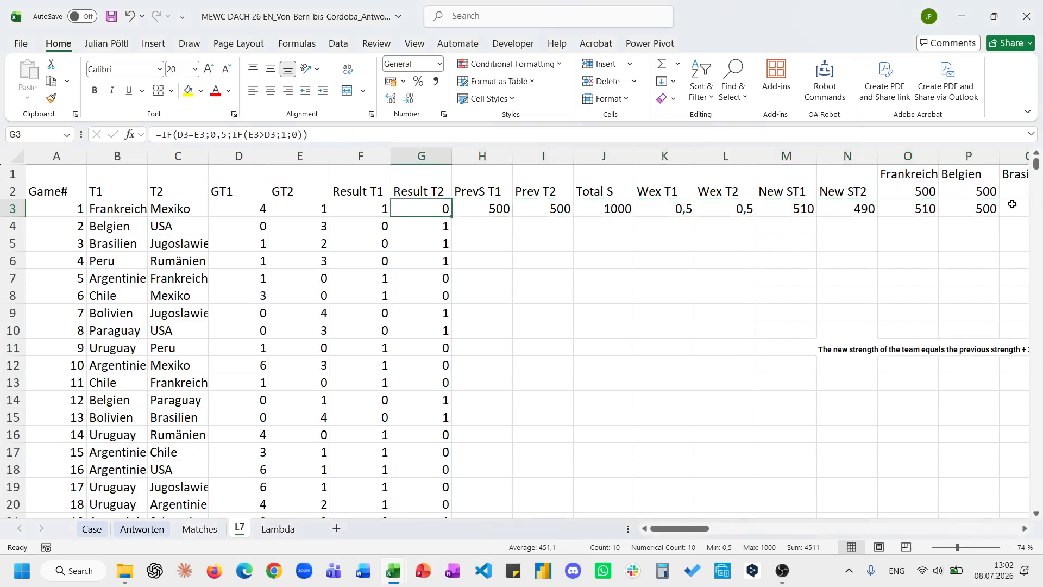
# Step: Copy the row 3 formulas from column H through CS down to row 902 for all matches
pyautogui.hotkey('ctrl', 'shift', 'Right')
pyautogui.hotkey('ctrl', 'c')
pyautogui.press('Left')
pyautogui.press('Left')
pyautogui.press('Right')
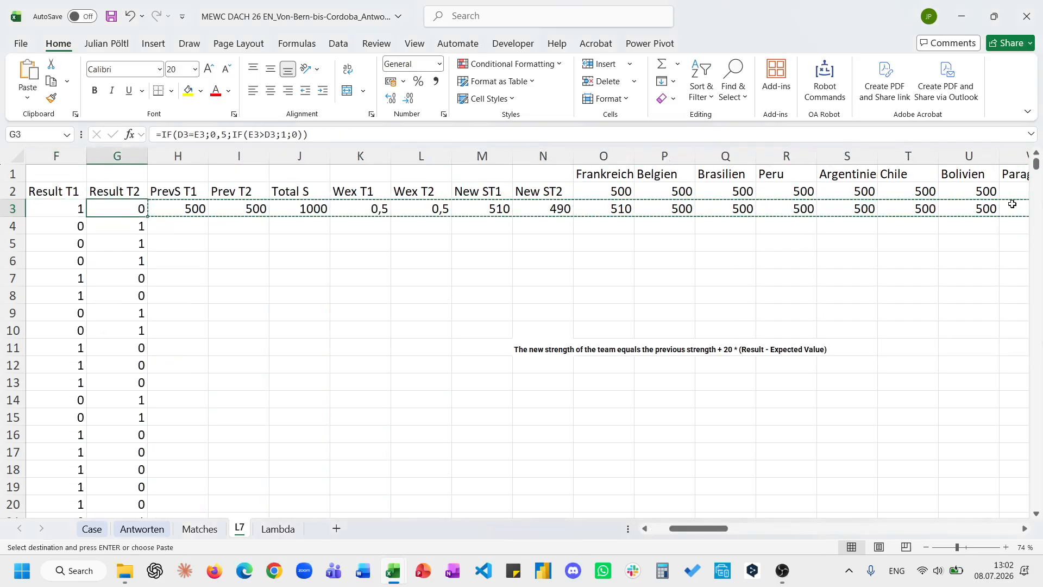
pyautogui.hotkey('ctrl', 'Down')
pyautogui.press('Right')
pyautogui.hotkey('ctrl', 'shift', 'Up')
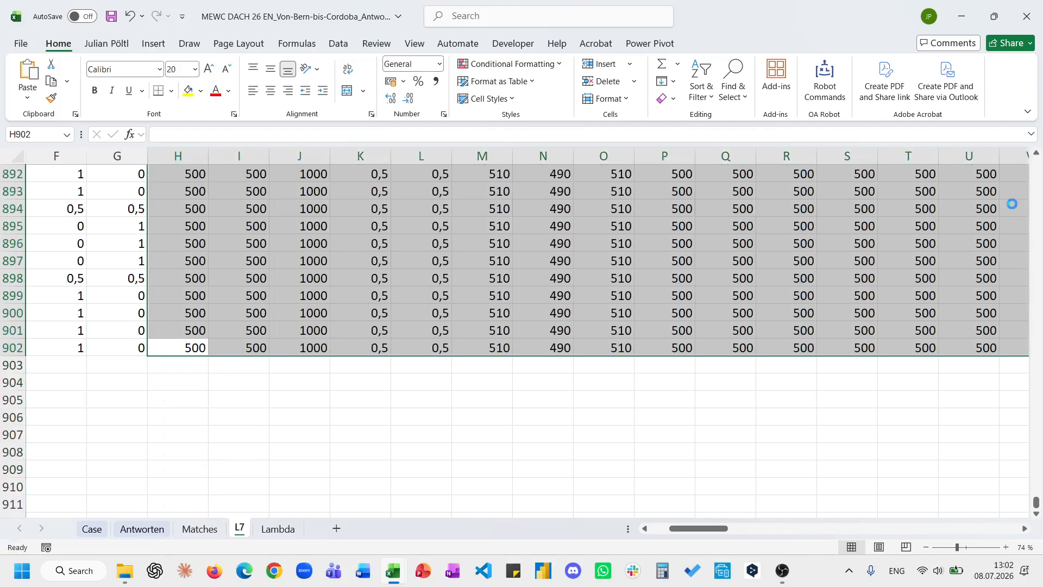
pyautogui.click(531, 266)
pyautogui.hotkey('ctrl', 'Up')
pyautogui.hotkey('ctrl', 'Up')
pyautogui.press('Escape')
pyautogui.hscroll(-2, 366, 329)
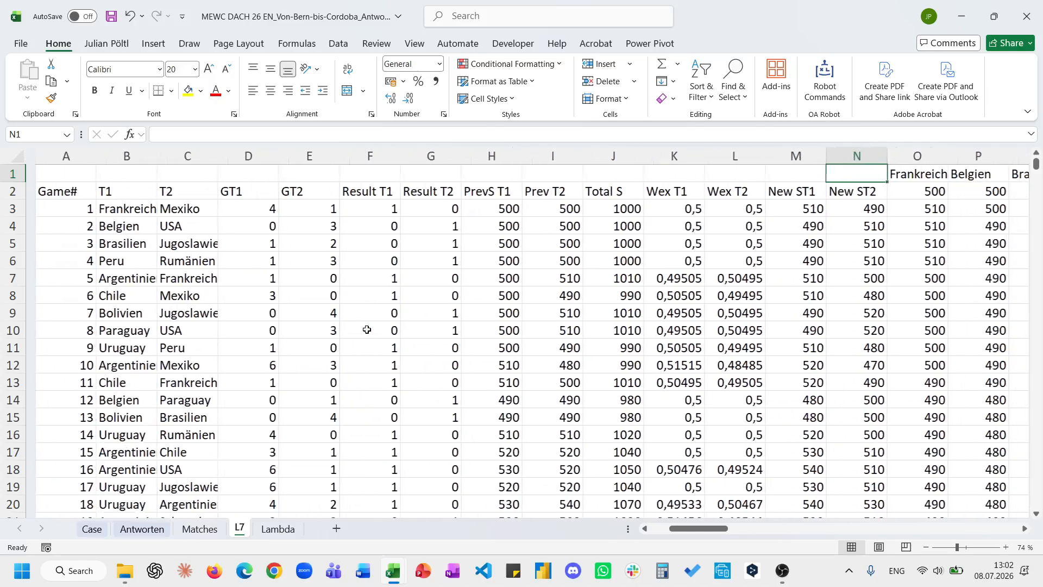
# Step: Review the Level 7 rules and the Kolumbien example on sheet Case
pyautogui.click(93, 531)
pyautogui.click(414, 348)
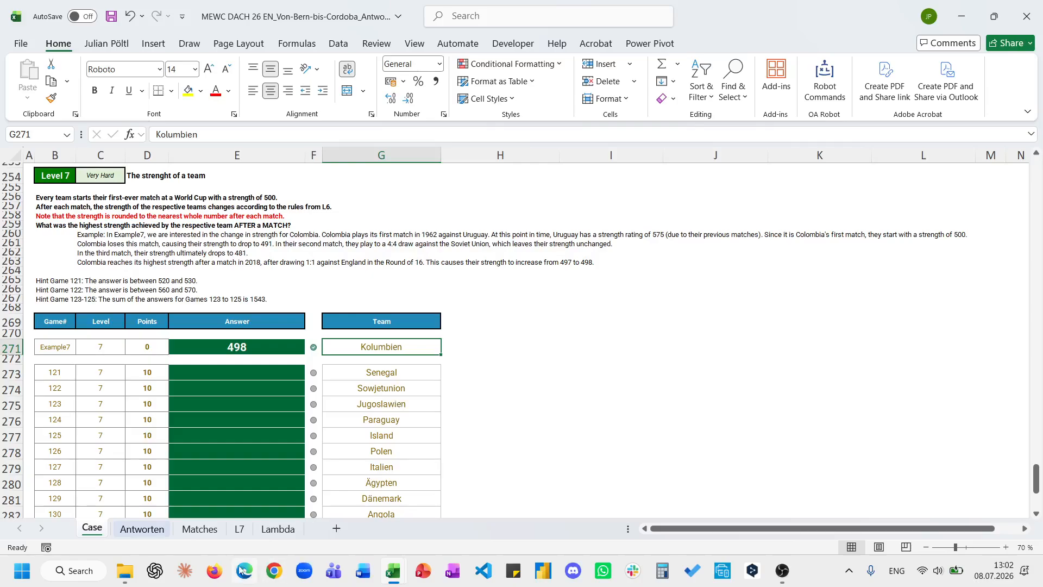
pyautogui.click(199, 528)
pyautogui.click(92, 527)
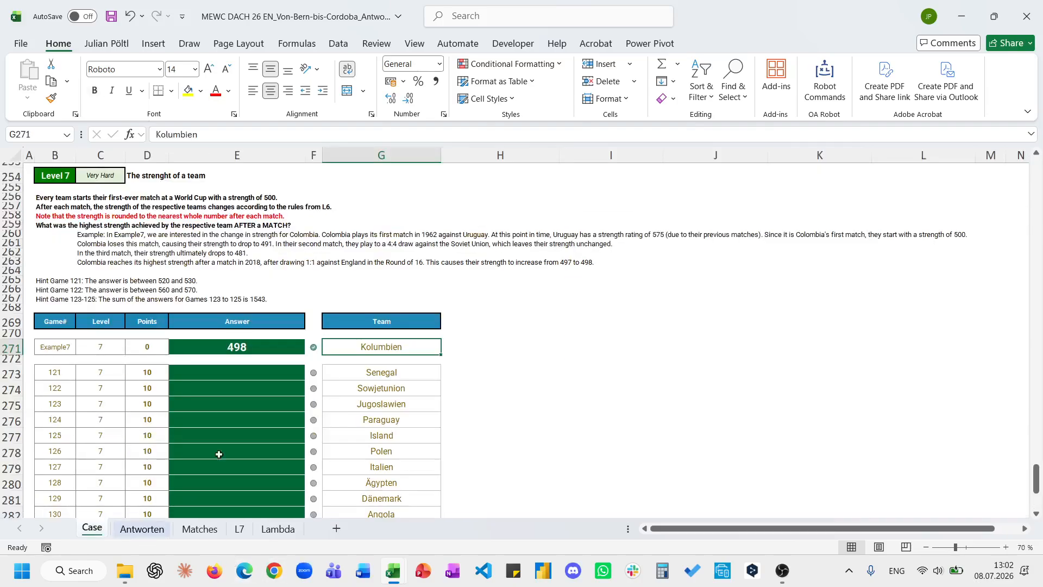
pyautogui.click(457, 348)
pyautogui.write('=x')
pyautogui.press('Tab')
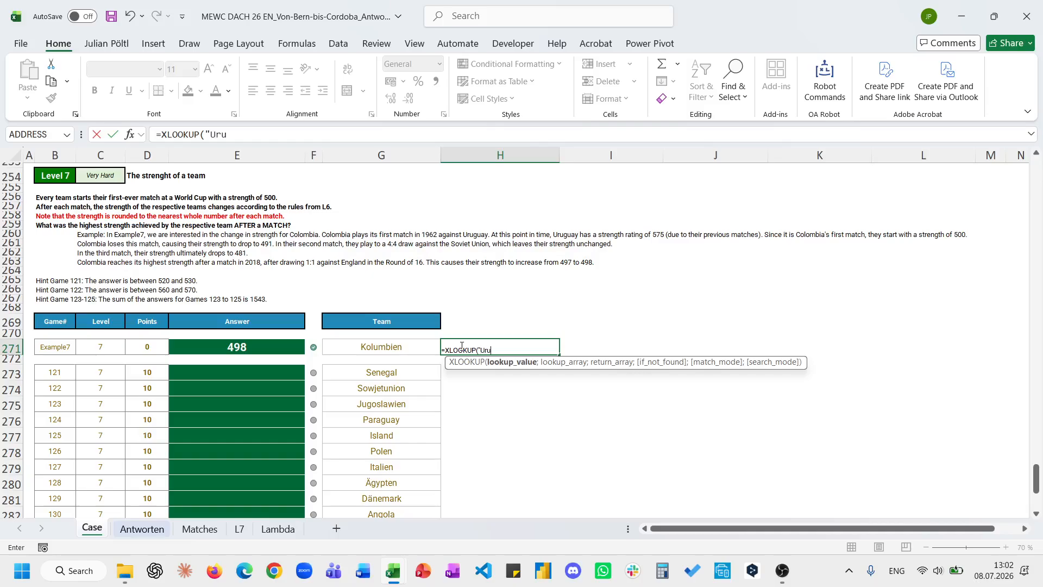
pyautogui.write('"Uruguay"')
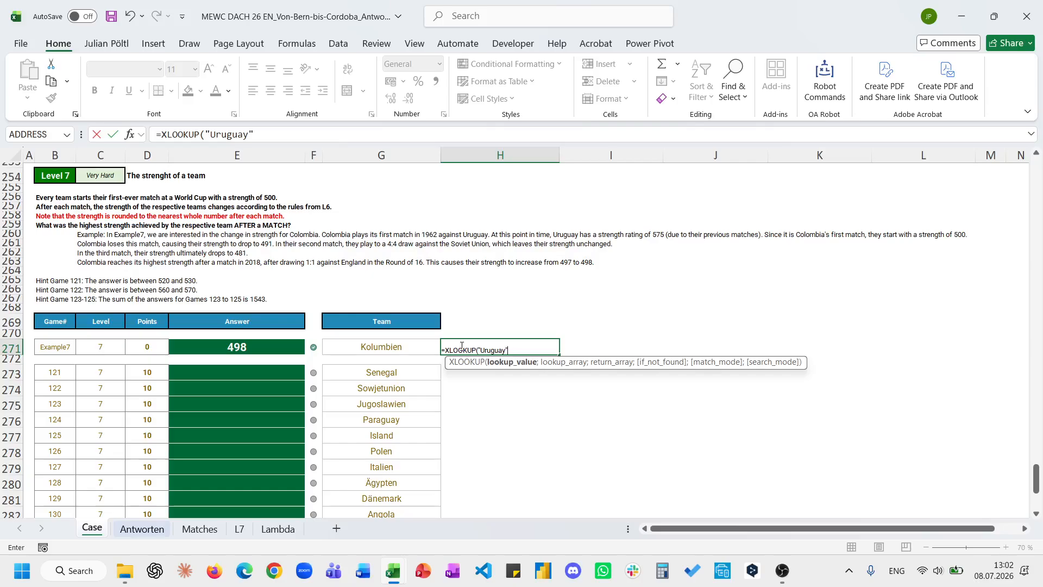
pyautogui.write(';')
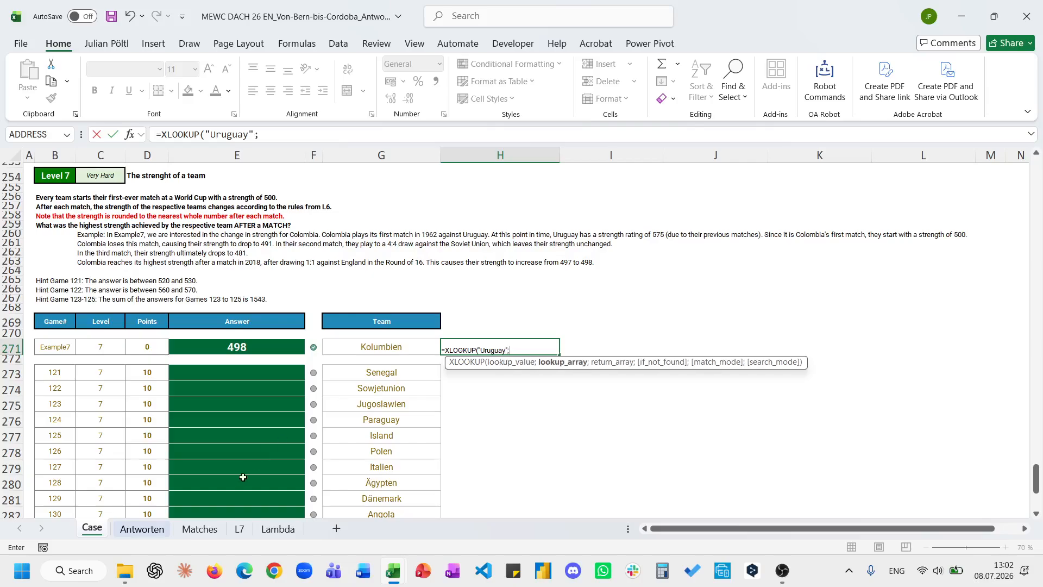
pyautogui.click(237, 530)
pyautogui.click(135, 158)
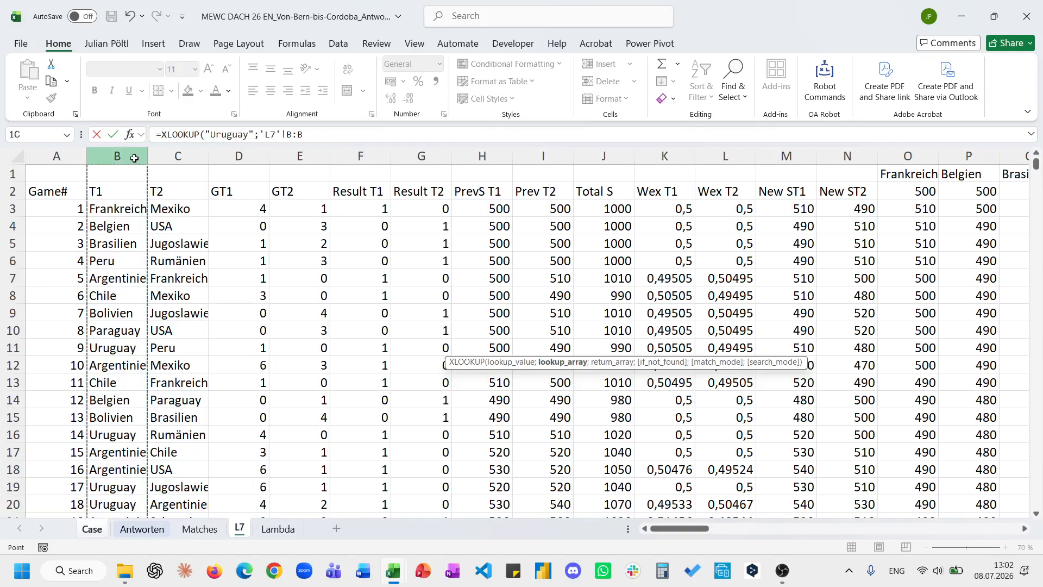
pyautogui.write(';')
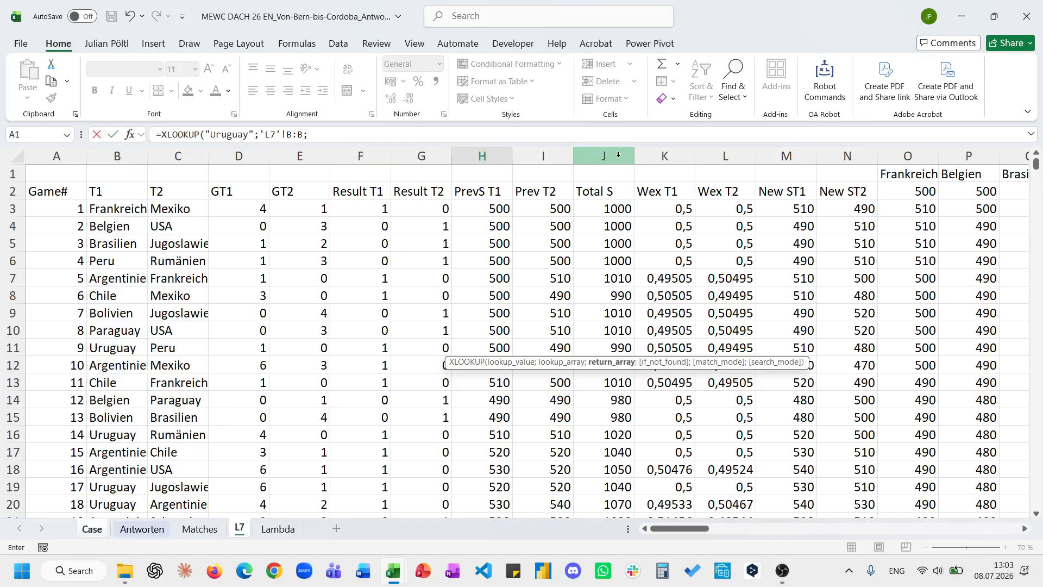
pyautogui.click(793, 156)
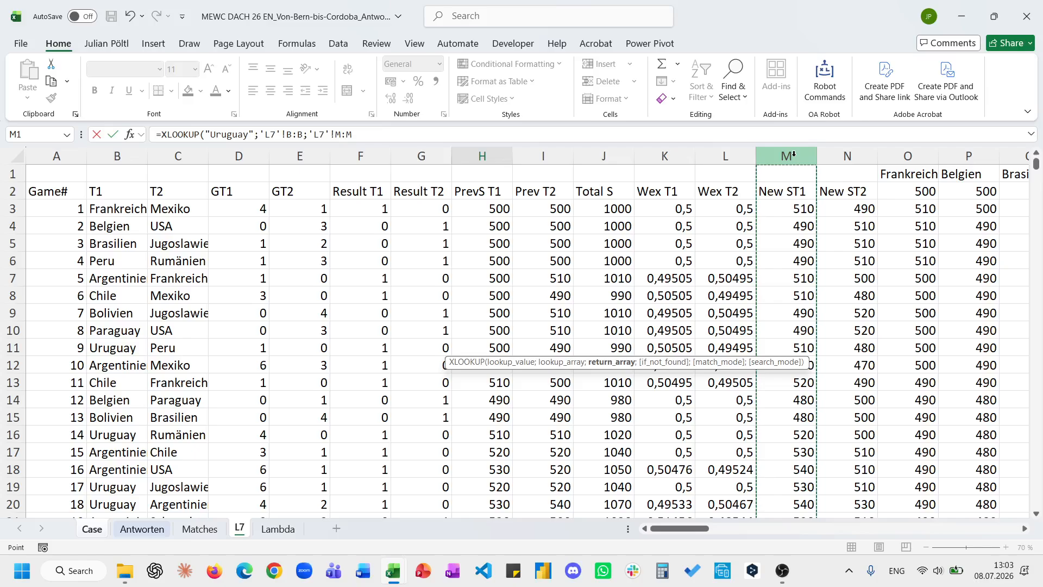
pyautogui.write(';;;')
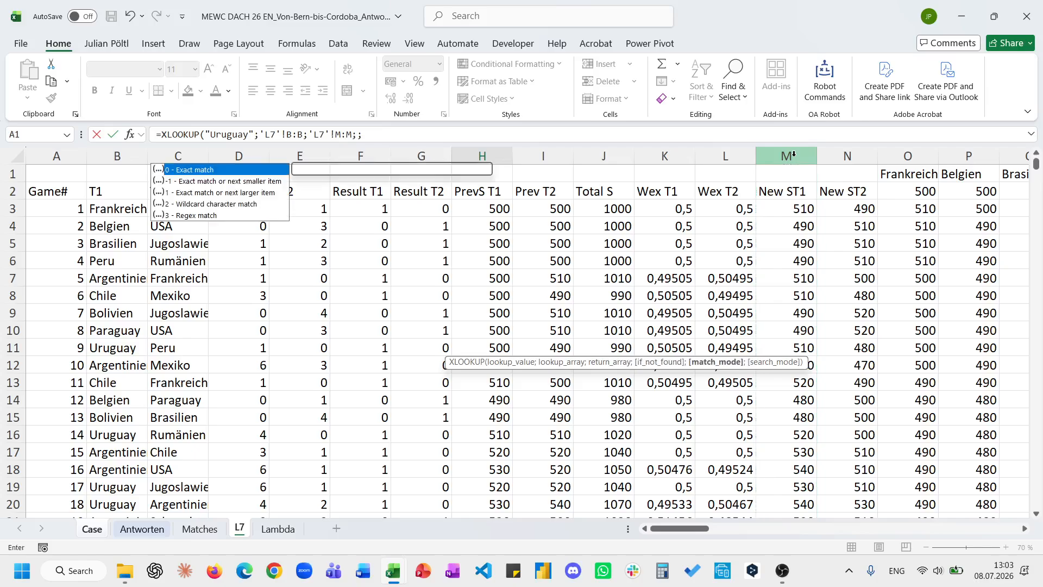
pyautogui.press('Escape')
pyautogui.press('Escape')
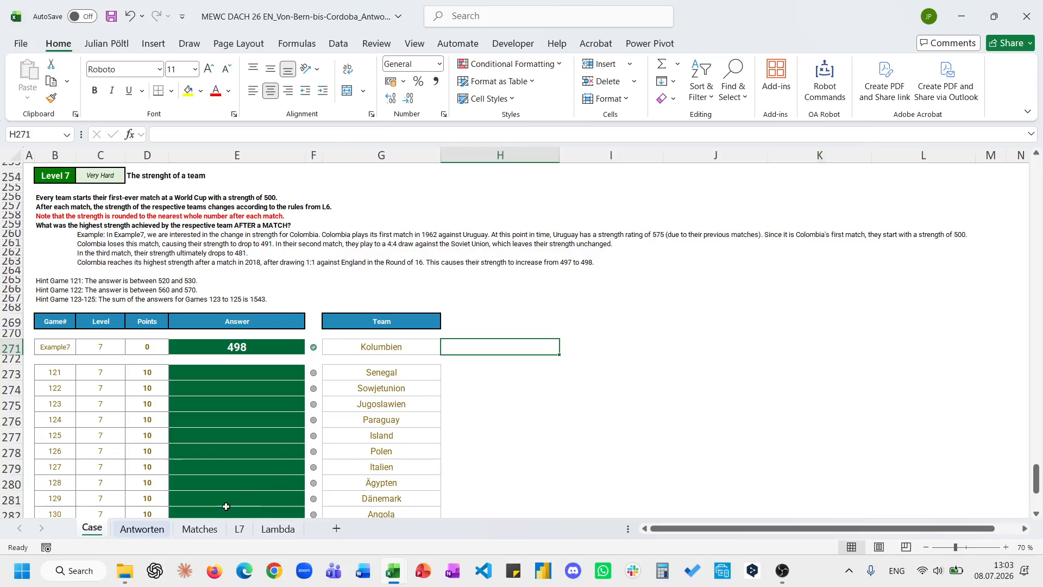
# Step: Find the 1962 match between Kolumbien and Uruguay in sheet Matches
pyautogui.click(200, 529)
pyautogui.scroll(20, 181, 321)
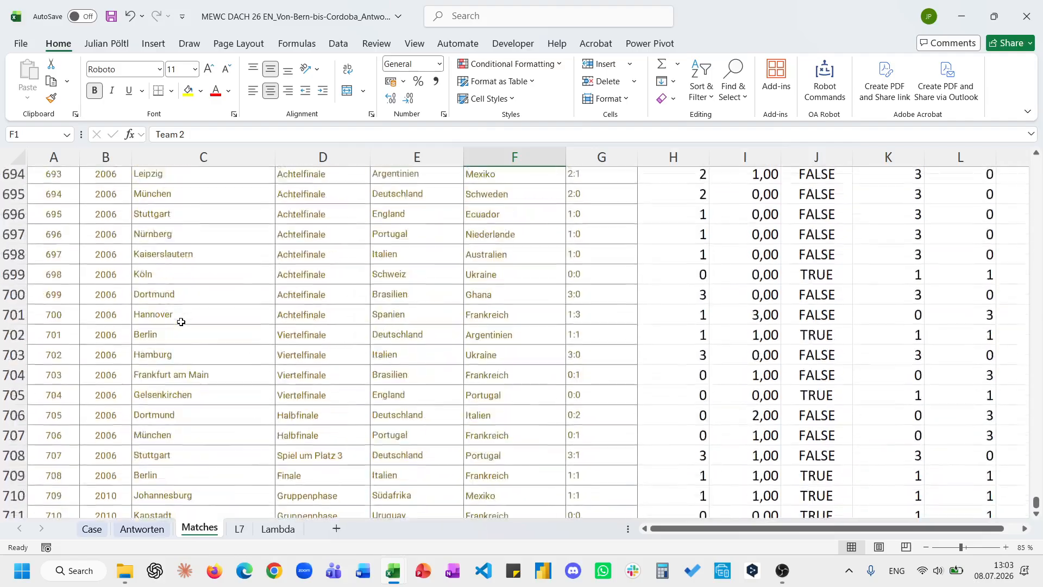
pyautogui.scroll(20, 181, 322)
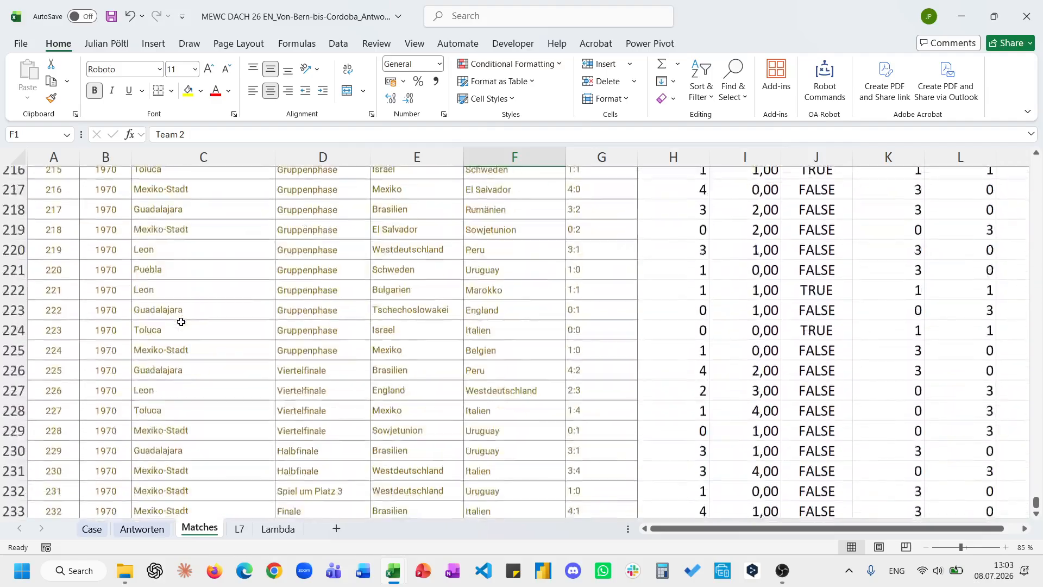
pyautogui.scroll(-2, 181, 322)
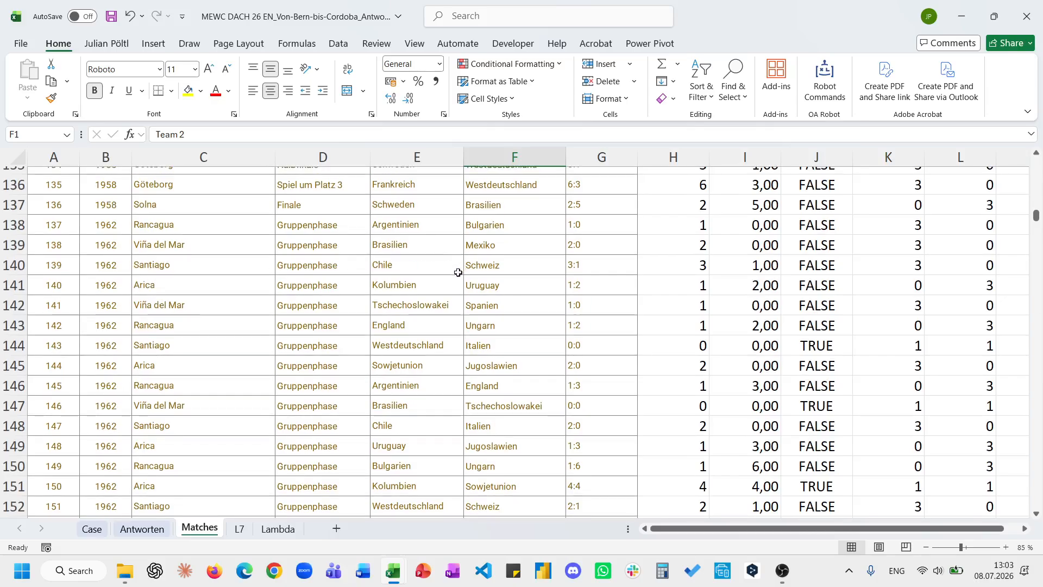
pyautogui.moveTo(432, 284); pyautogui.dragTo(493, 288)
pyautogui.click(492, 288)
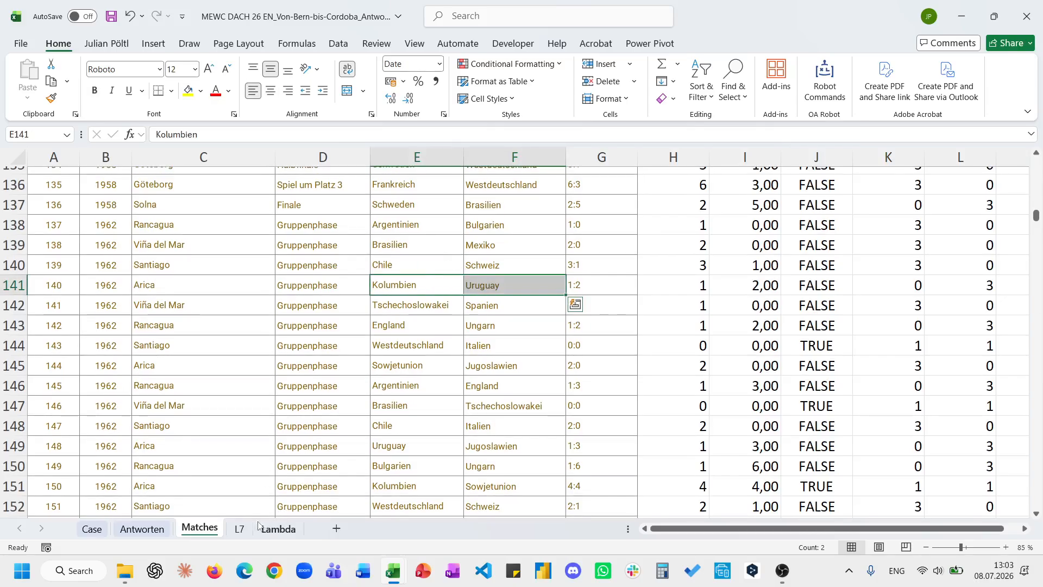
# Step: Check the new and previous strengths of Kolumbien and Uruguay for match 140 in sheet L7 against the example
pyautogui.click(239, 529)
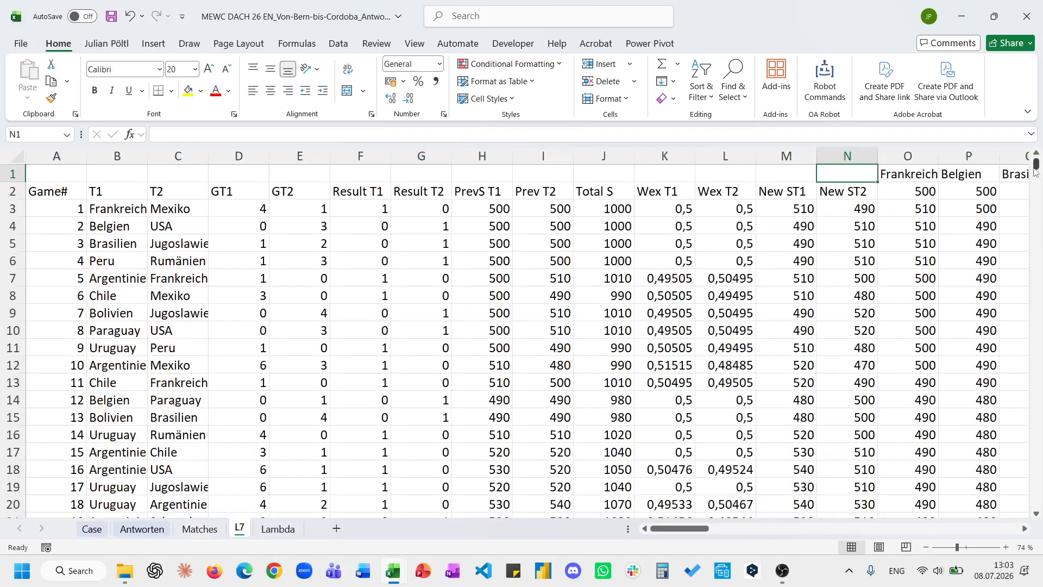
pyautogui.moveTo(1036, 163); pyautogui.dragTo(1038, 212)
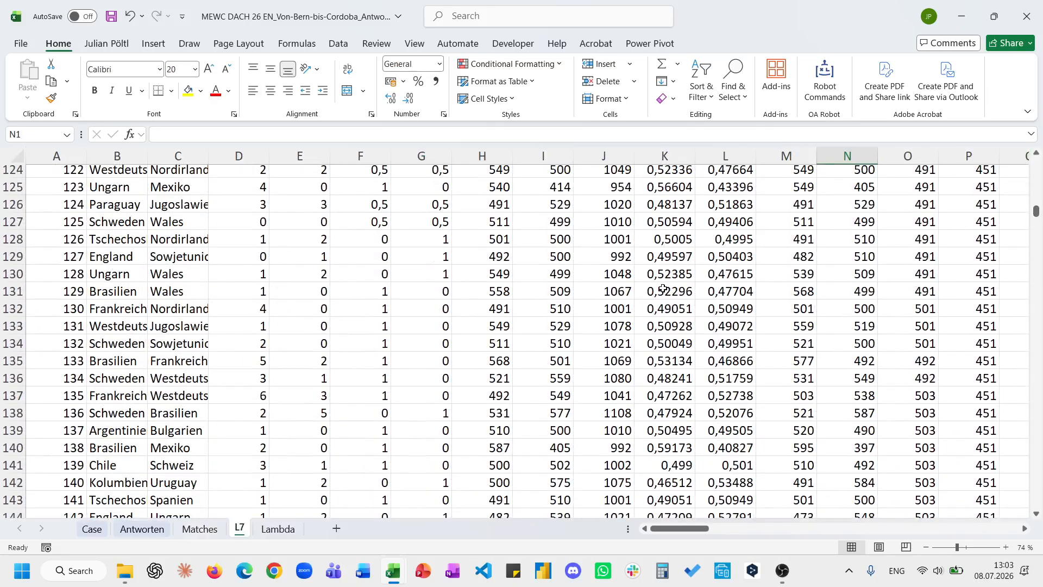
pyautogui.scroll(-1, 538, 390)
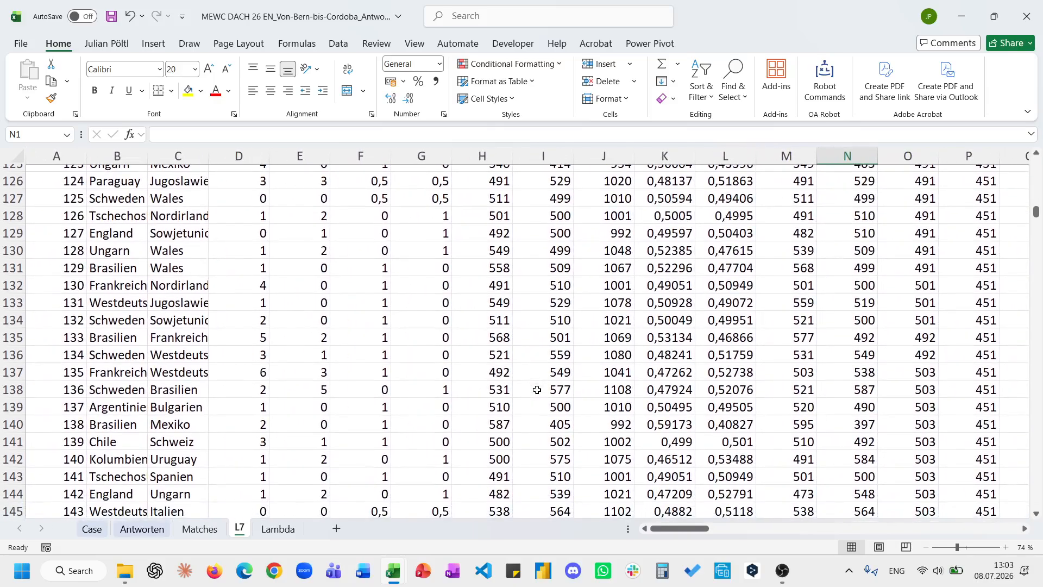
pyautogui.moveTo(782, 459); pyautogui.dragTo(866, 460)
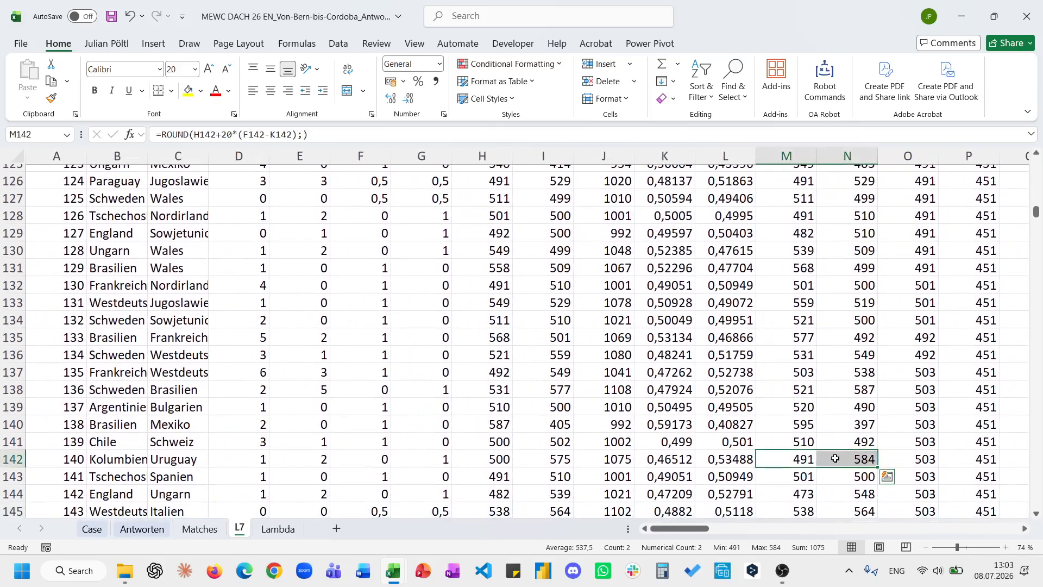
pyautogui.scroll(-2, 601, 367)
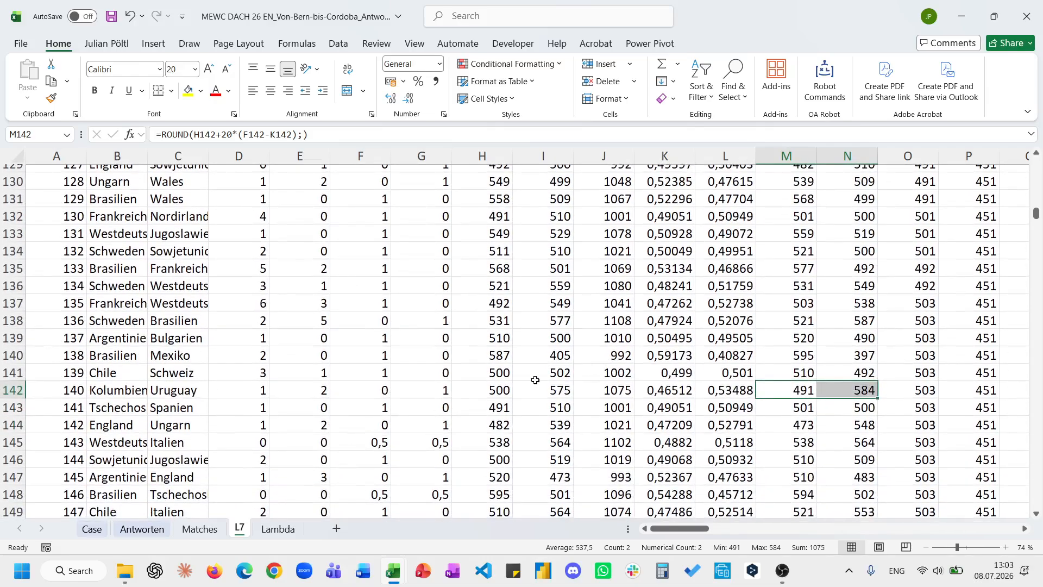
pyautogui.moveTo(549, 390); pyautogui.dragTo(492, 390)
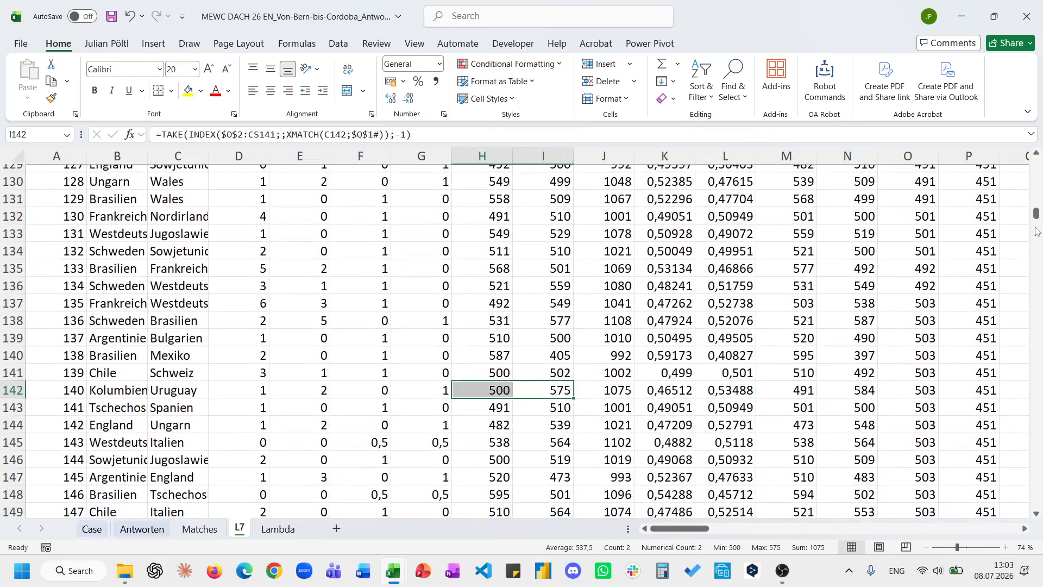
pyautogui.moveTo(1037, 231); pyautogui.dragTo(1022, 143)
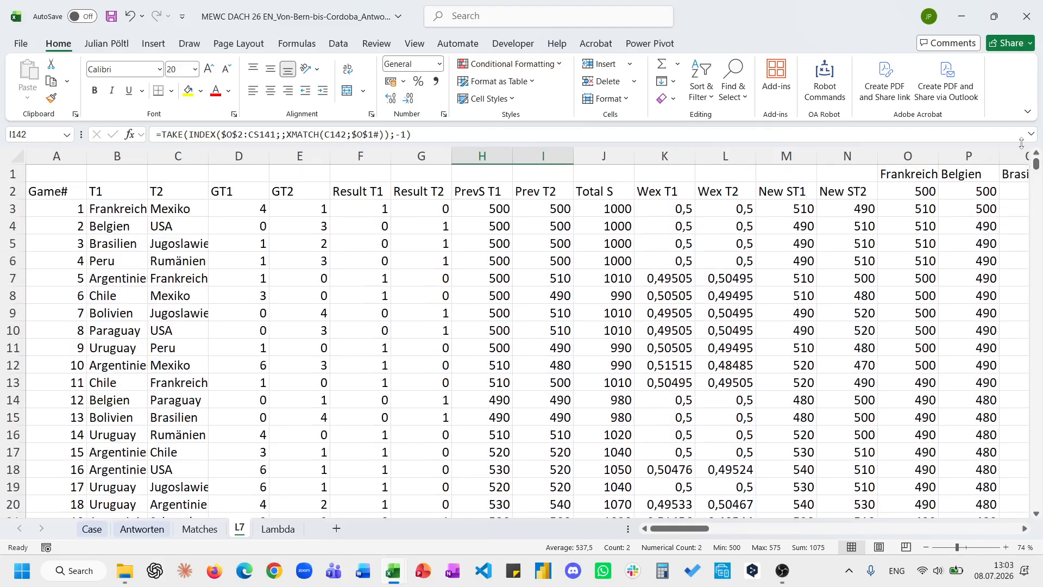
pyautogui.scroll(-20, 735, 248)
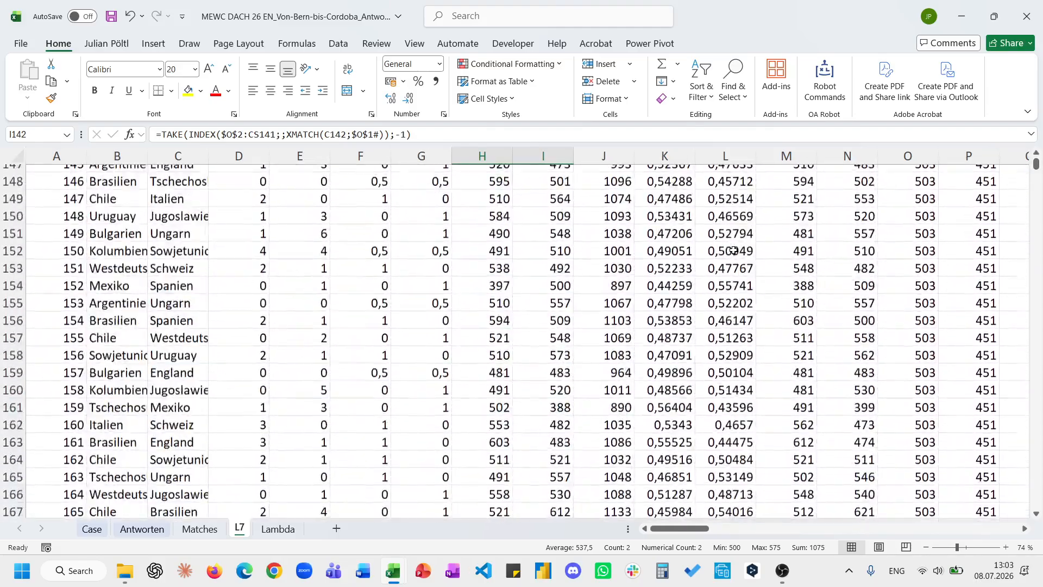
pyautogui.scroll(5, 735, 250)
# Step: Return to Level 7 on sheet Case and select the answer cell for game 121
pyautogui.click(91, 529)
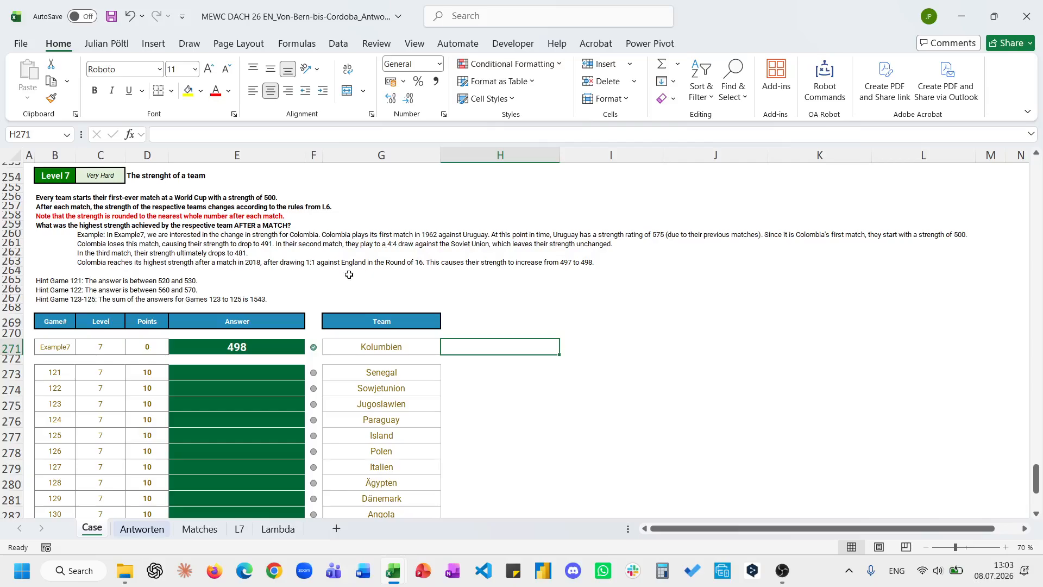
pyautogui.click(264, 346)
pyautogui.click(281, 374)
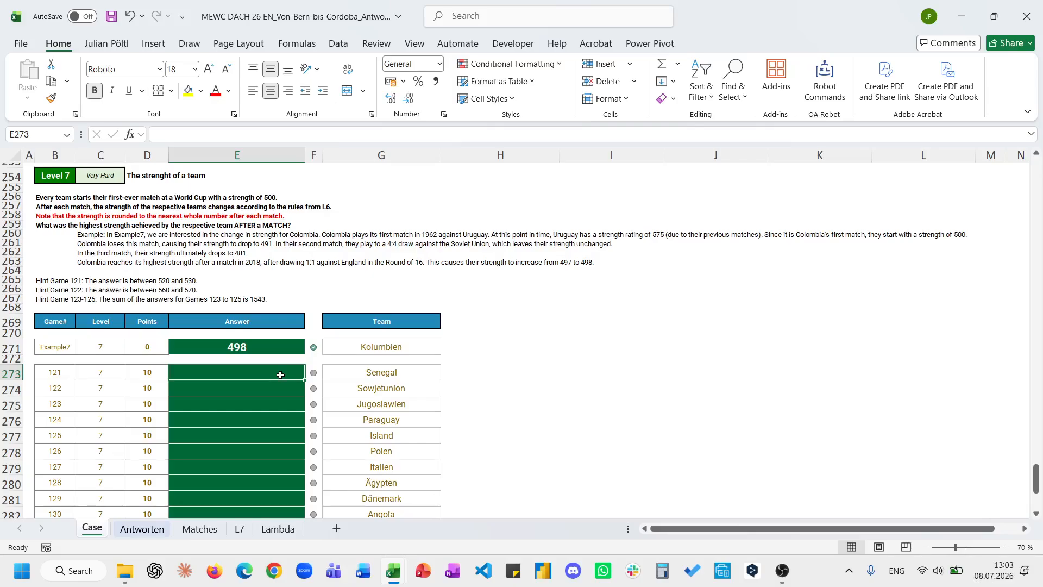
pyautogui.click(450, 368)
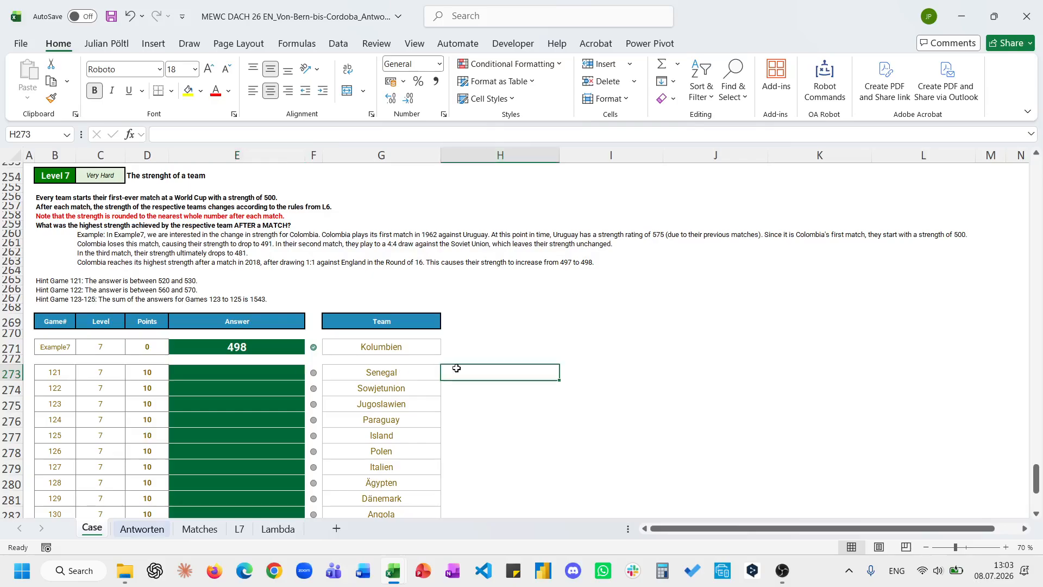
pyautogui.write('=xl')
pyautogui.press('Tab')
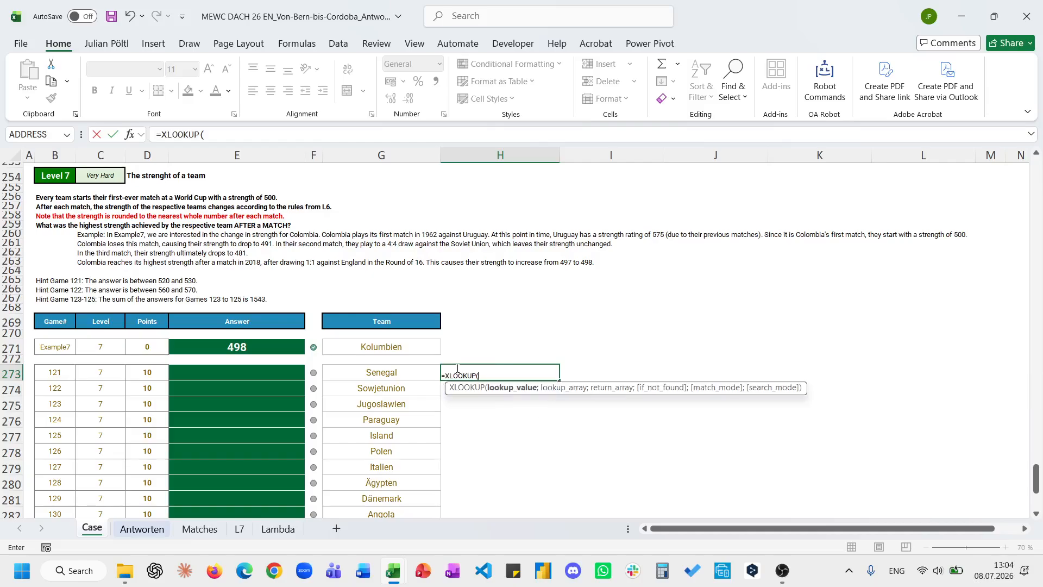
pyautogui.press('Escape')
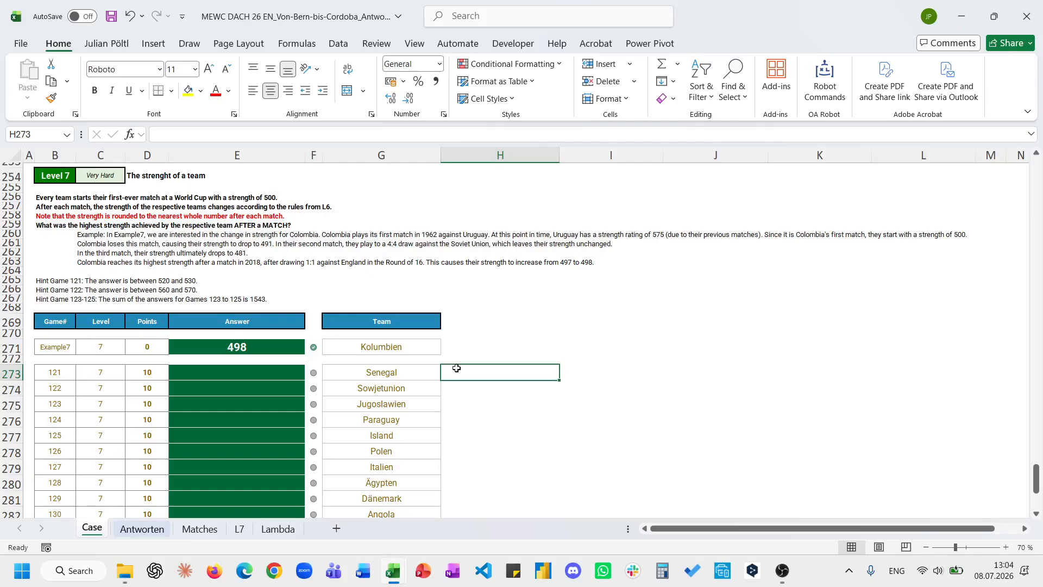
# Step: Start an XLOOKUP in H273 on sheet Case that looks up team G273 in the header range 'L7'!$O$1#
pyautogui.write('=XLOOKUP(G273;')
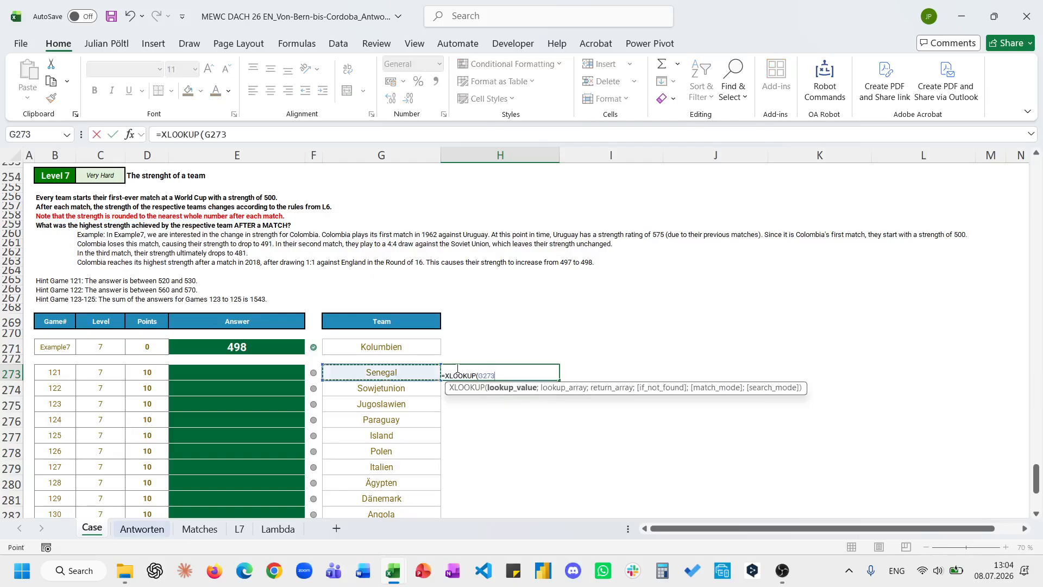
pyautogui.click(240, 528)
pyautogui.click(536, 259)
pyautogui.hotkey('ctrl', 'Up')
pyautogui.press('Right')
pyautogui.press('Right')
pyautogui.press('Right')
pyautogui.press('Right')
pyautogui.press('Right')
pyautogui.press('Right')
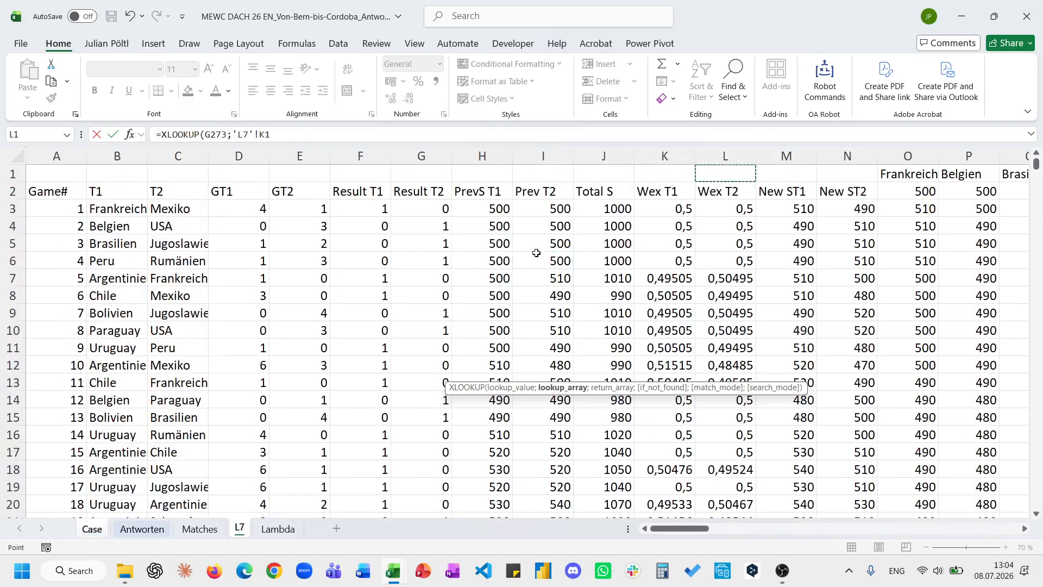
pyautogui.hotkey('ctrl', 'shift', 'Right')
pyautogui.press('F4')
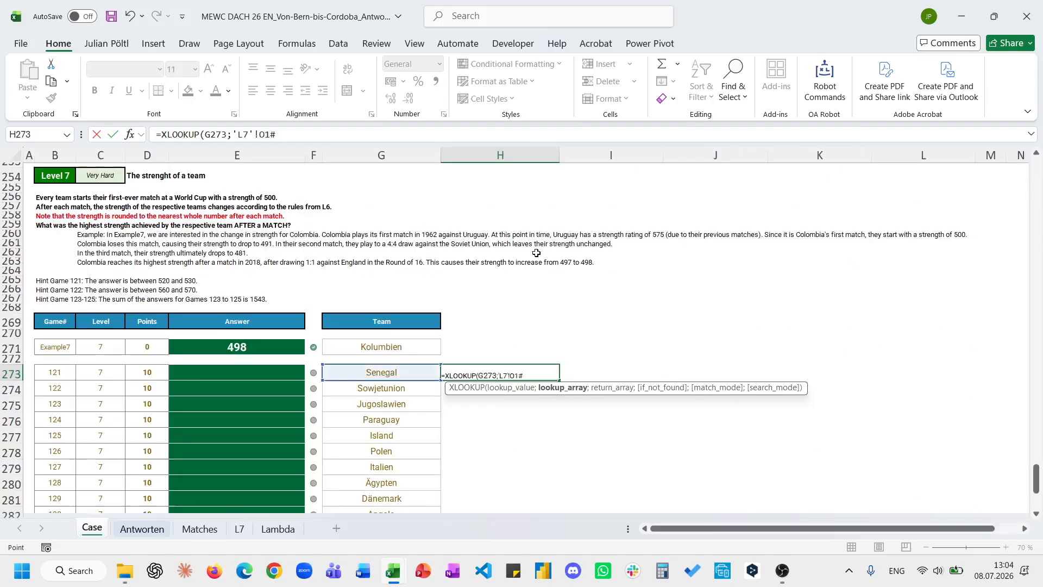
# Step: Complete the H273 lookup with return array 'L7'!$O$2:$CS$902 to list Senegal's strength after every match
pyautogui.write(";'L7'!")
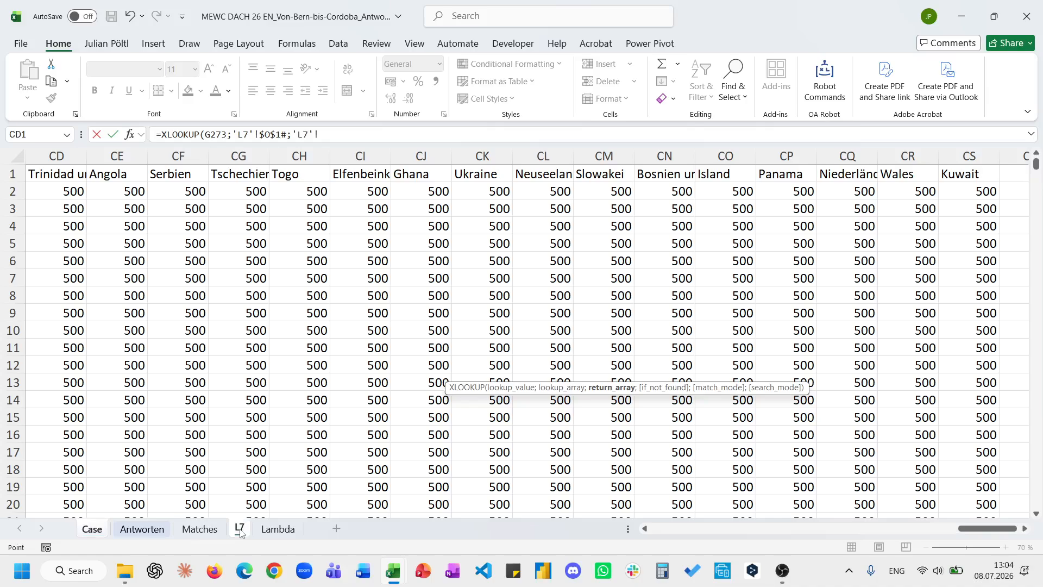
pyautogui.click(240, 529)
pyautogui.click(955, 197)
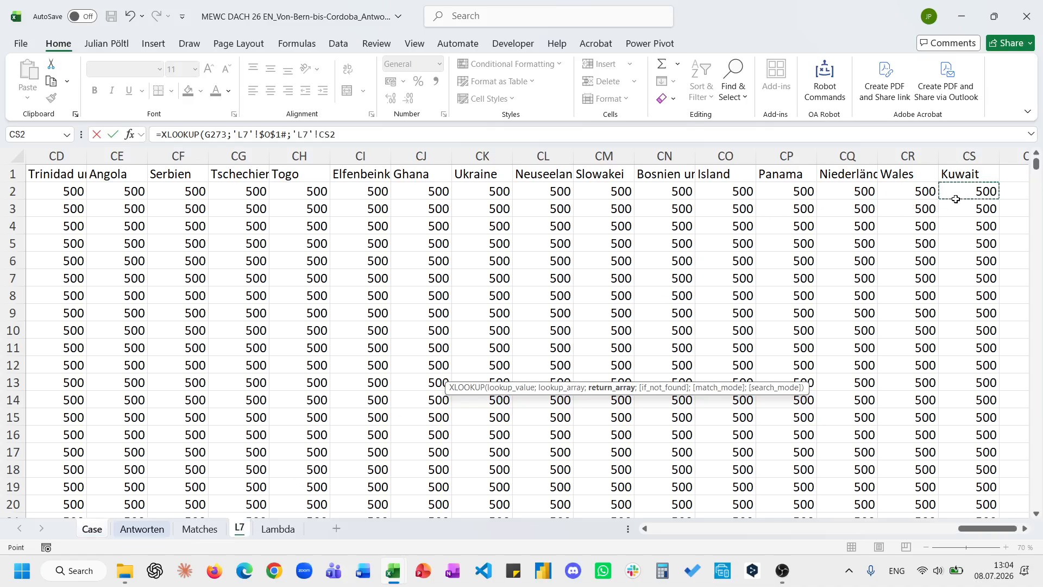
pyautogui.hotkey('ctrl', 'shift', 'Left')
pyautogui.hotkey('shift', 'Right')
pyautogui.hotkey('shift', 'Right')
pyautogui.hotkey('shift', 'Right')
pyautogui.hotkey('shift', 'Right')
pyautogui.hotkey('shift', 'Right')
pyautogui.hotkey('shift', 'Right')
pyautogui.hotkey('shift', 'Right')
pyautogui.hotkey('shift', 'Right')
pyautogui.hotkey('shift', 'Right')
pyautogui.hotkey('shift', 'Right')
pyautogui.hotkey('shift', 'Right')
pyautogui.hotkey('shift', 'Right')
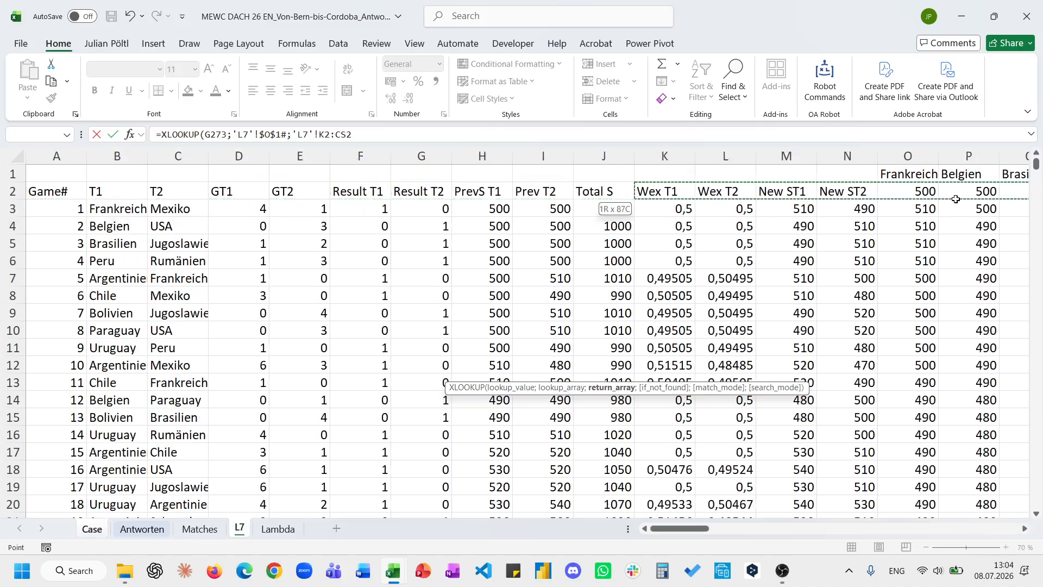
pyautogui.hotkey('ctrl', 'shift', 'Down')
pyautogui.press('F4')
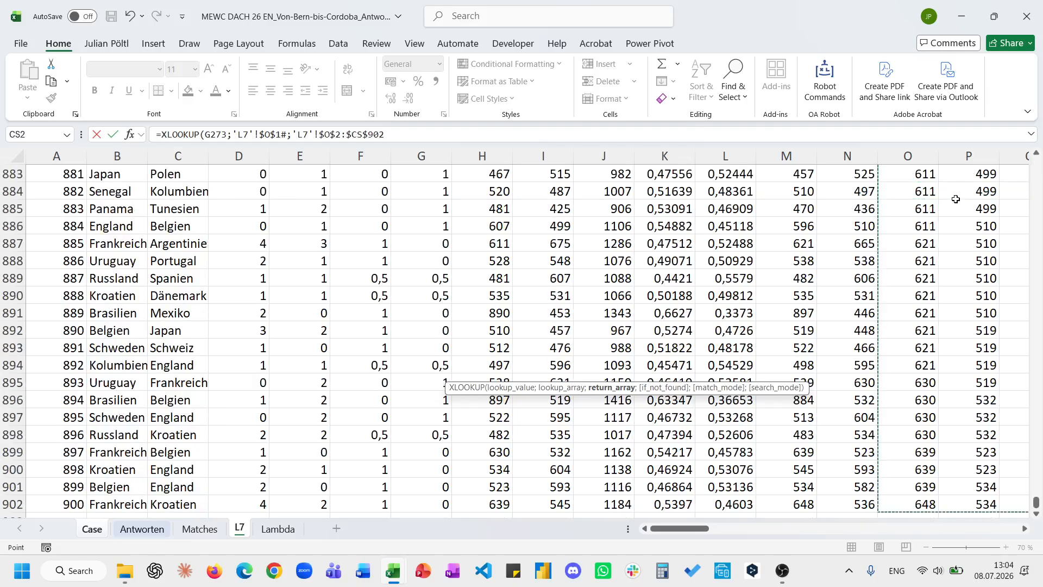
pyautogui.write(')')
pyautogui.hotkey('ctrl', 'Return')
# Step: Examine Senegal's spilled strengths in column H and reread the Level 6 strength rules
pyautogui.hotkey('ctrl', 'Down')
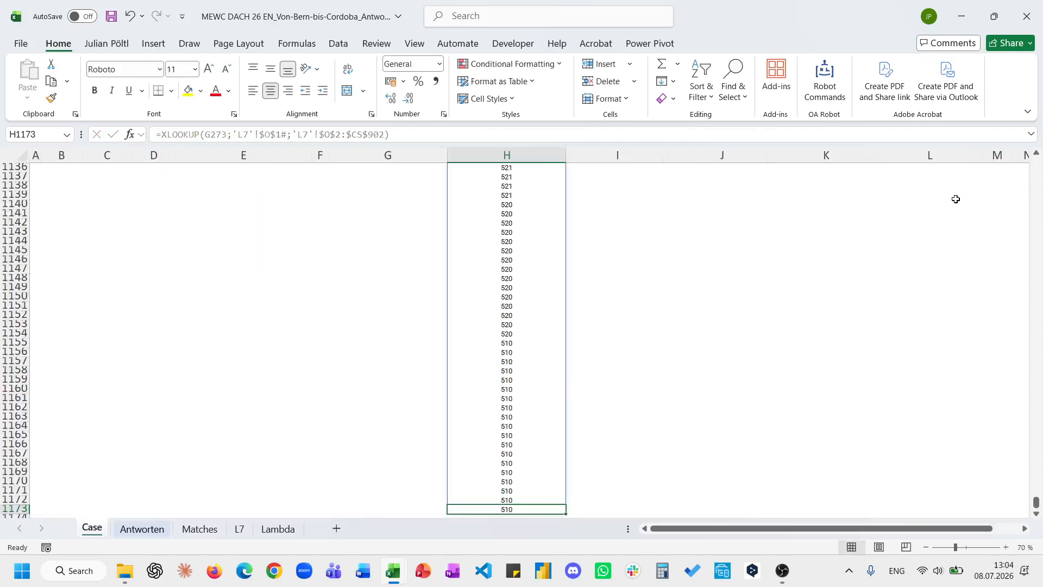
pyautogui.hotkey('ctrl', 'Up')
pyautogui.scroll(3, 785, 235)
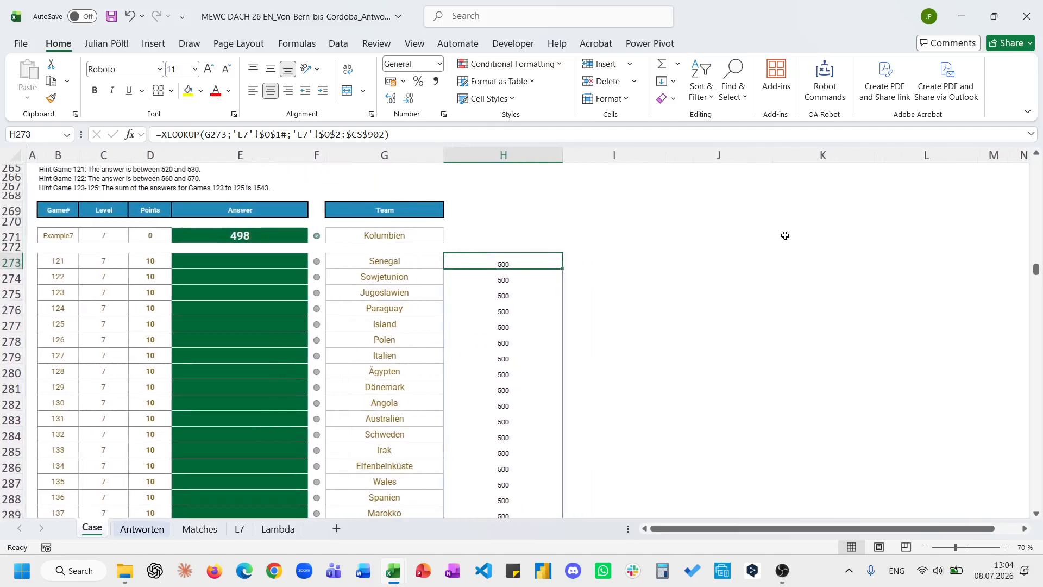
pyautogui.scroll(4, 786, 236)
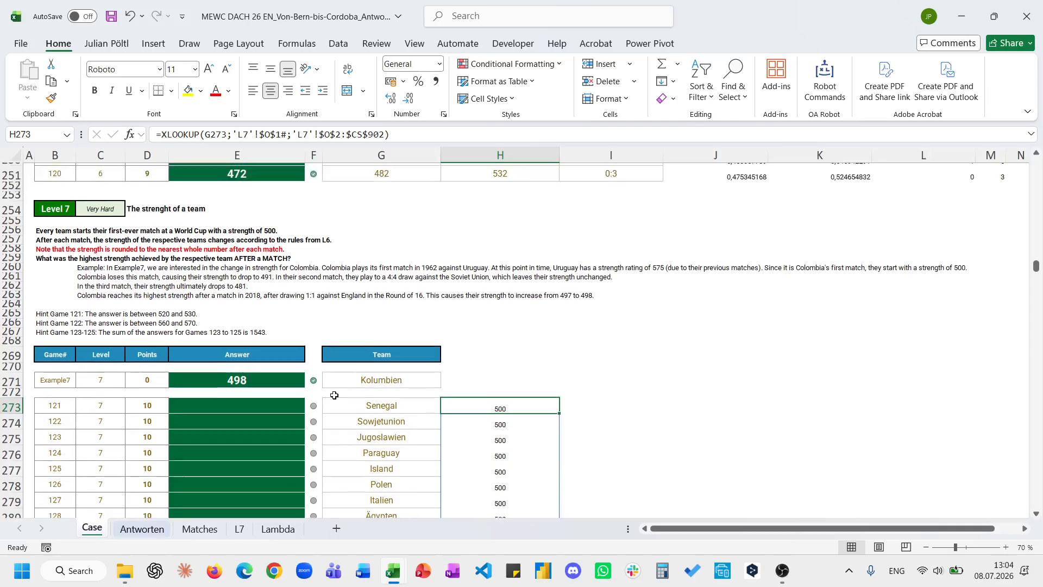
pyautogui.scroll(8, 334, 395)
pyautogui.scroll(8, 334, 395)
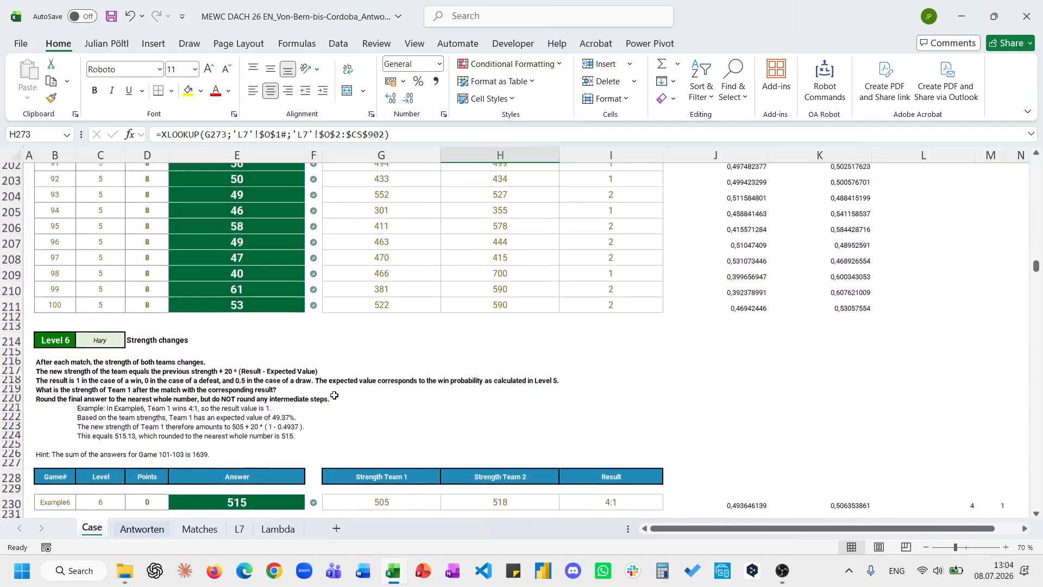
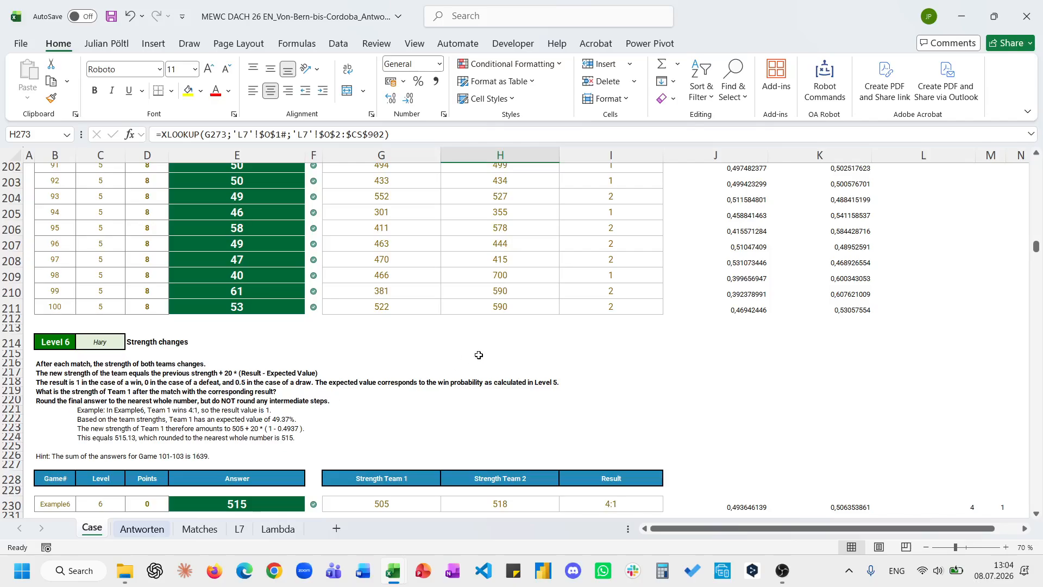
pyautogui.scroll(-20, 479, 355)
pyautogui.scroll(-20, 478, 354)
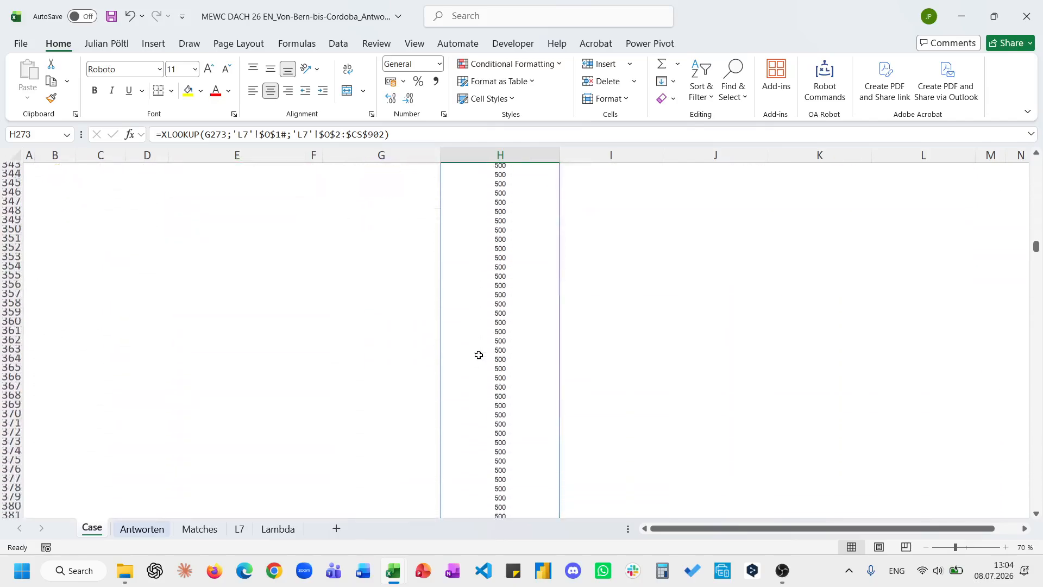
pyautogui.scroll(-20, 478, 355)
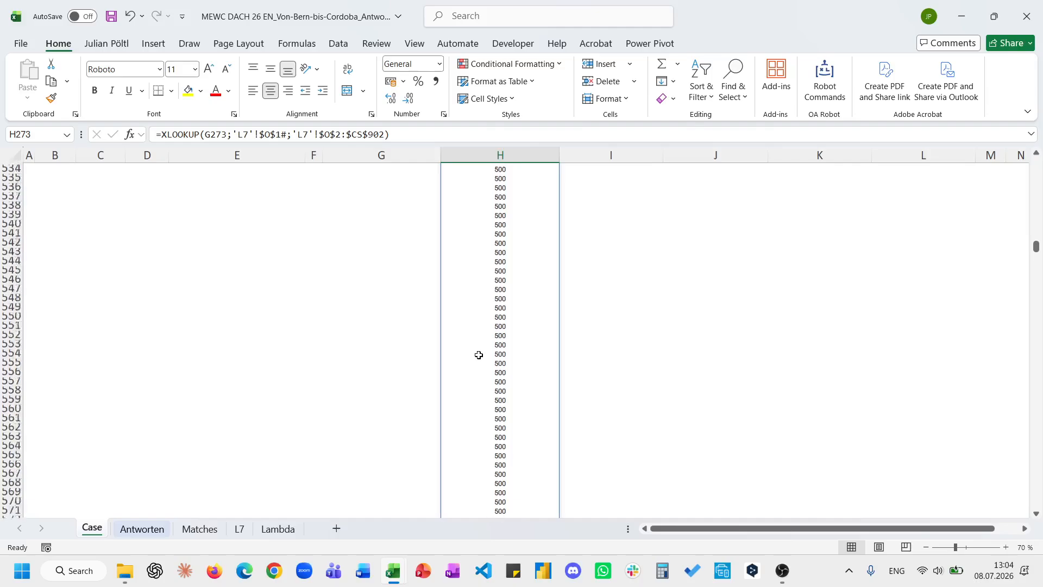
pyautogui.scroll(-20, 479, 355)
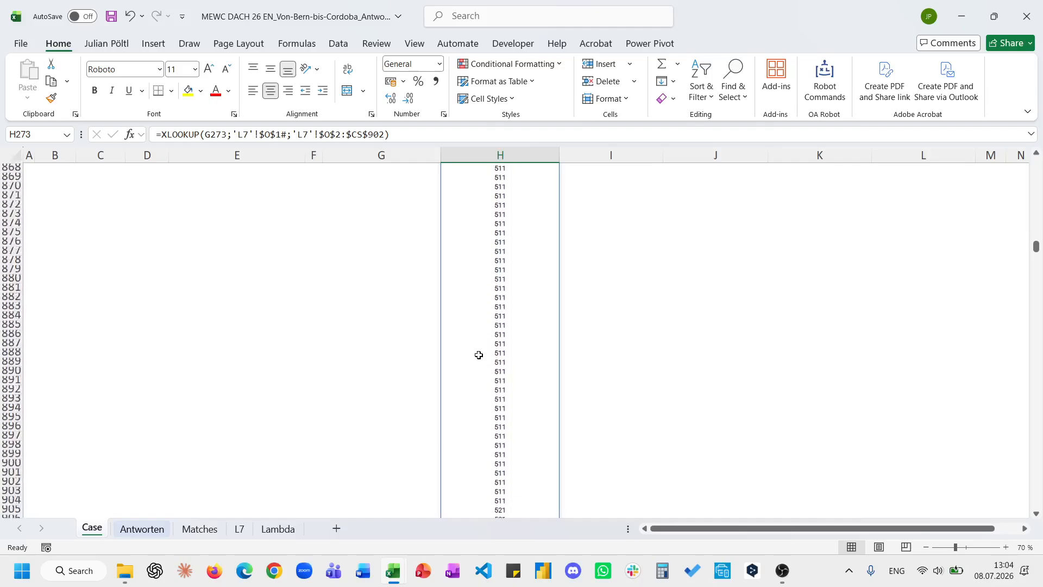
# Step: Wrap the XLOOKUP in H273 in a LET that assigns it to the name R
pyautogui.click(163, 134)
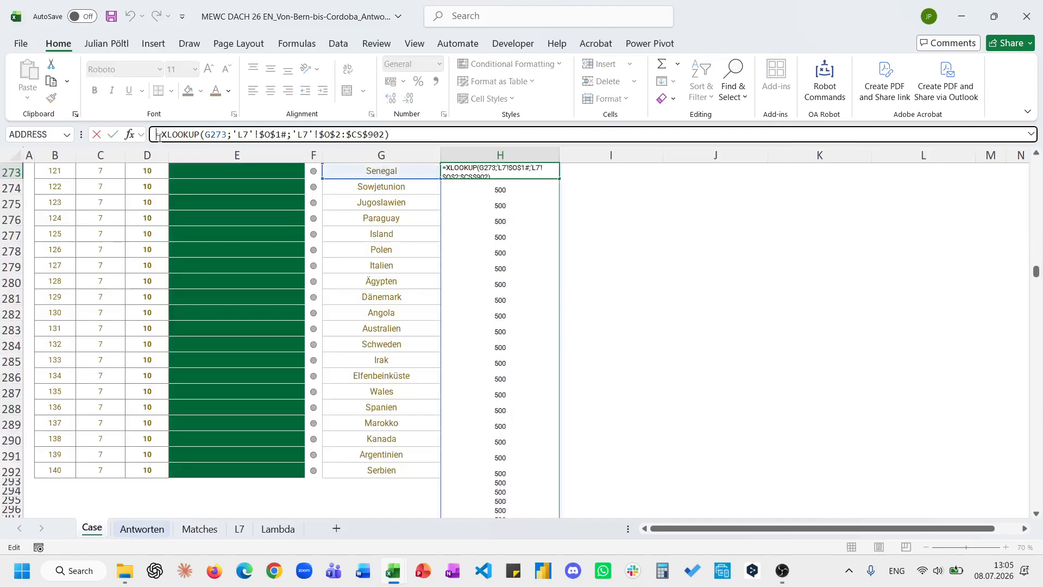
pyautogui.write('LEt')
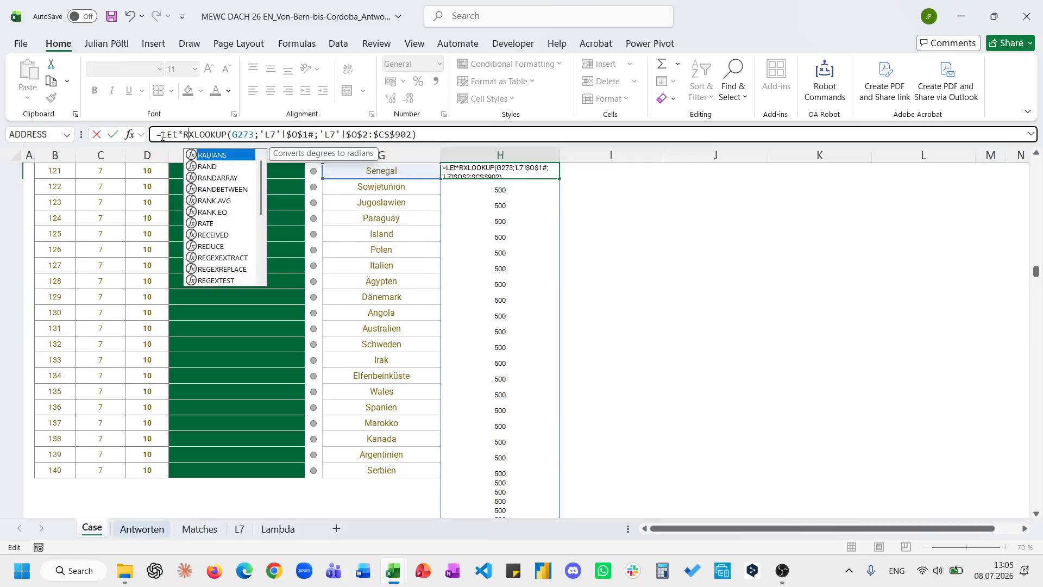
pyautogui.write('(R;')
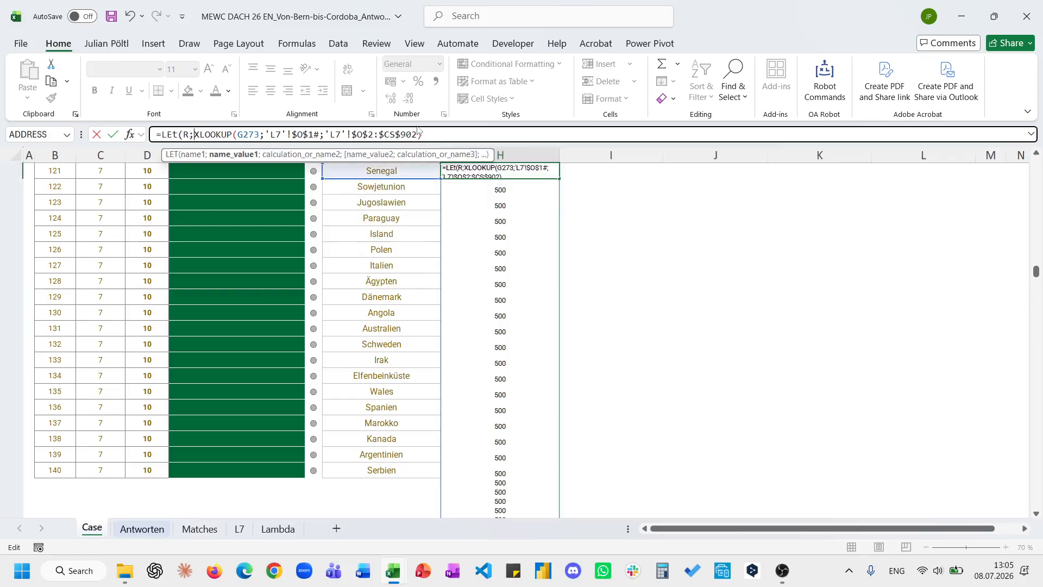
# Step: Try to locate the first strength change in H273 by adding XMATCH(500,01;R;-1) as the LET calculation
pyautogui.click(438, 134)
pyautogui.write(';xm')
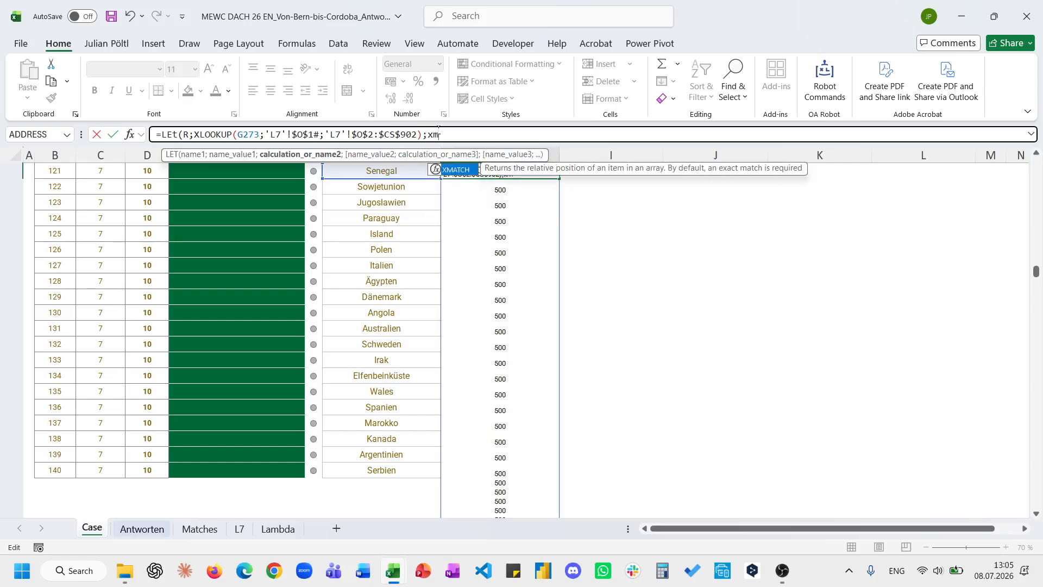
pyautogui.press('Tab')
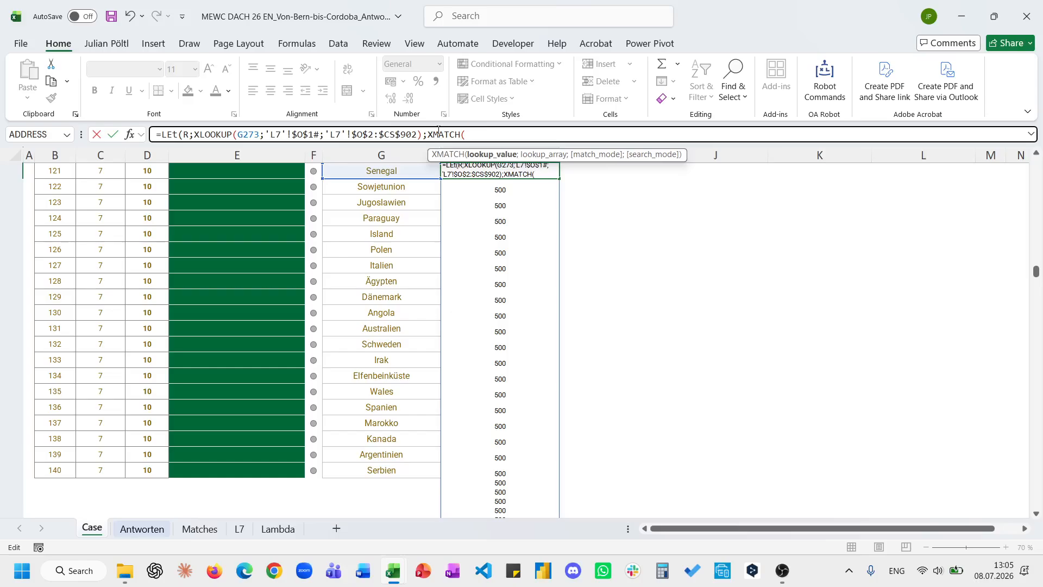
pyautogui.write('500')
pyautogui.write(',01;R;')
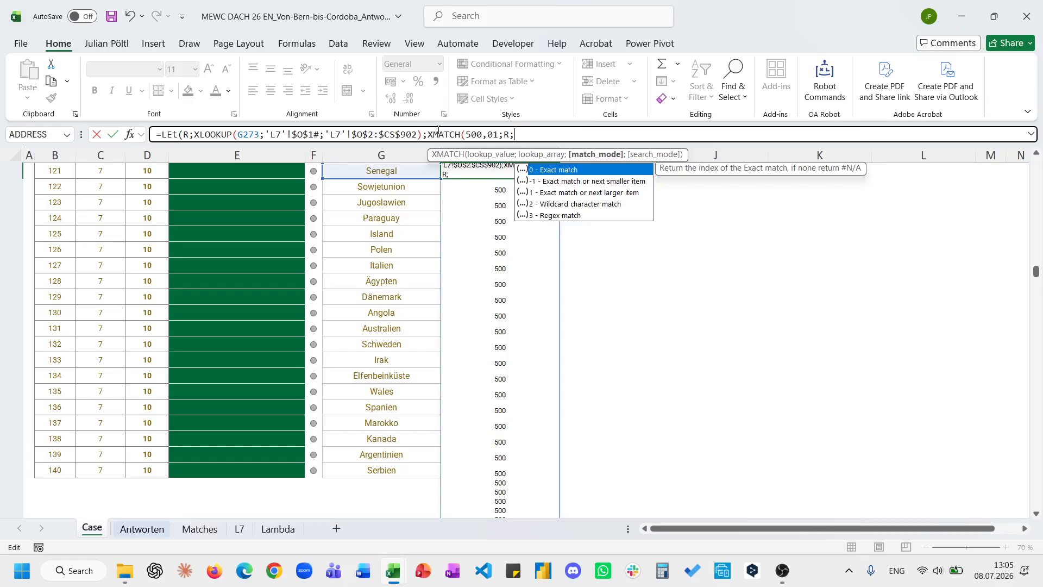
pyautogui.write('-1)')
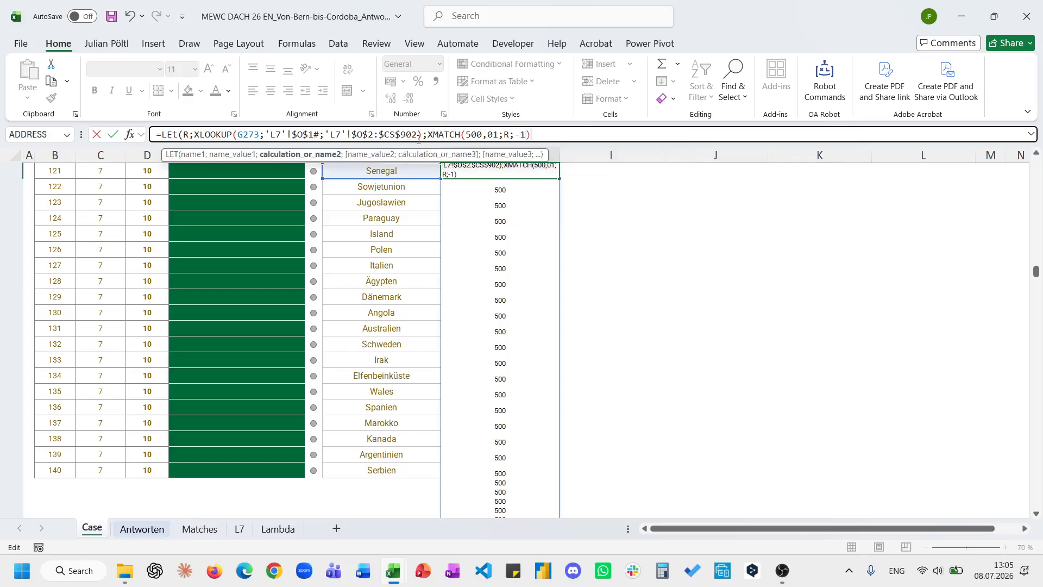
# Step: Try combining XMATCH(500,01;R;-1) and XMATCH(500,01;R;1) in a MIN as the result of the LET in H273
pyautogui.click(429, 136)
pyautogui.write('MIN(')
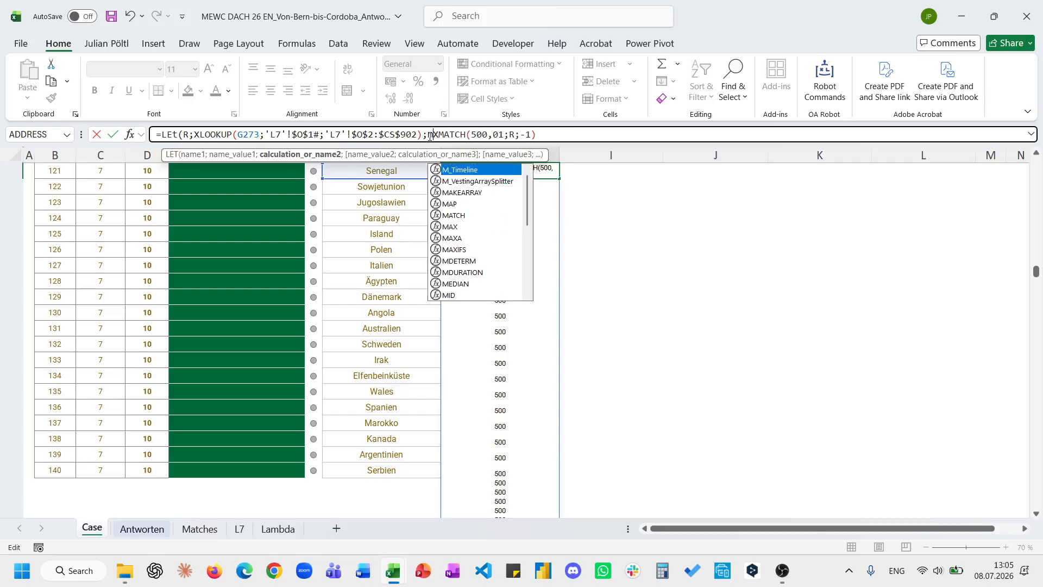
pyautogui.moveTo(554, 134); pyautogui.dragTo(450, 135)
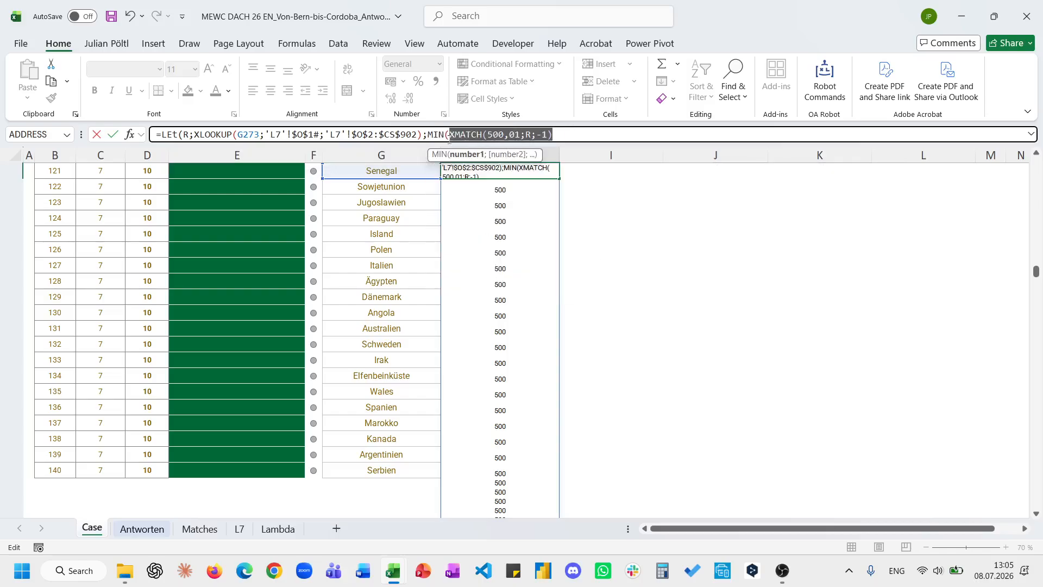
pyautogui.hotkey('ctrl', 'c')
pyautogui.click(564, 135)
pyautogui.write(';')
pyautogui.hotkey('ctrl', 'v')
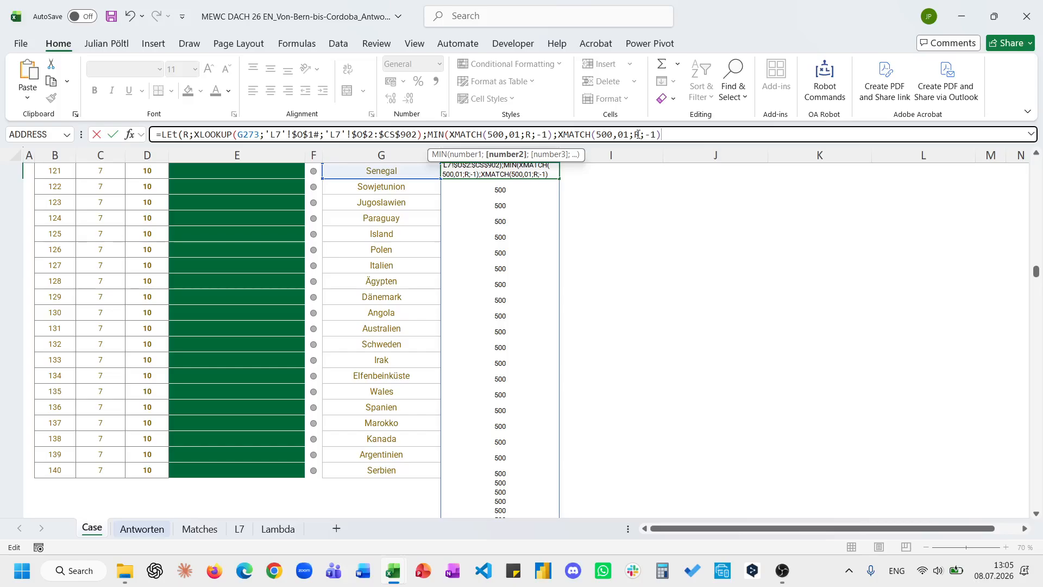
pyautogui.click(656, 135)
pyautogui.press('BackSpace')
pyautogui.press('BackSpace')
pyautogui.write('1')
pyautogui.press('Right')
pyautogui.write(')')
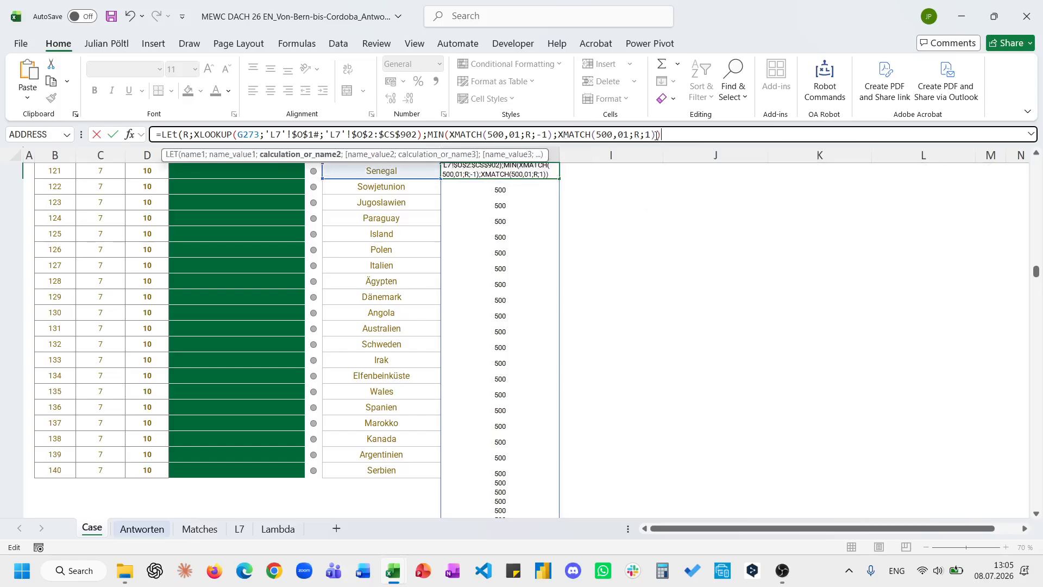
pyautogui.write(')')
pyautogui.hotkey('ctrl', 'Return')
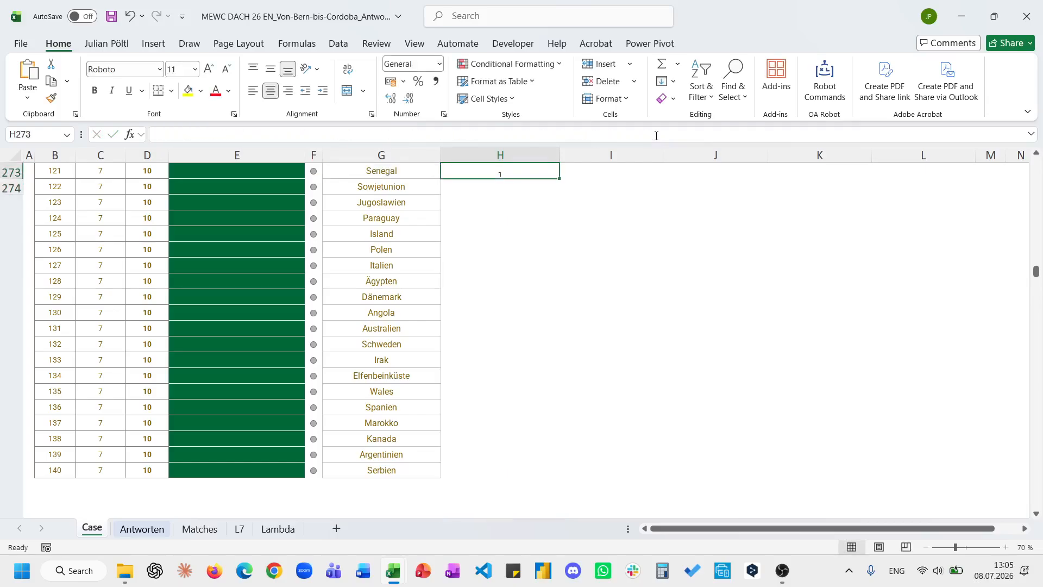
# Step: Change the lookup value of the second XMATCH in H273 to 499,99
pyautogui.click(656, 135)
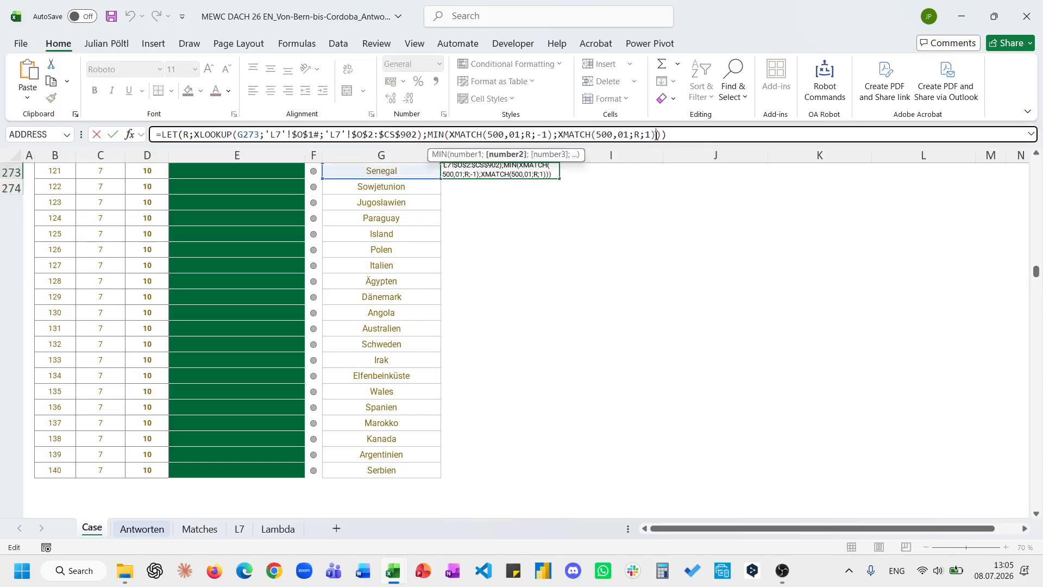
pyautogui.click(627, 136)
pyautogui.press('BackSpace')
pyautogui.press('BackSpace')
pyautogui.press('BackSpace')
pyautogui.press('BackSpace')
pyautogui.press('BackSpace')
pyautogui.press('BackSpace')
pyautogui.write('4')
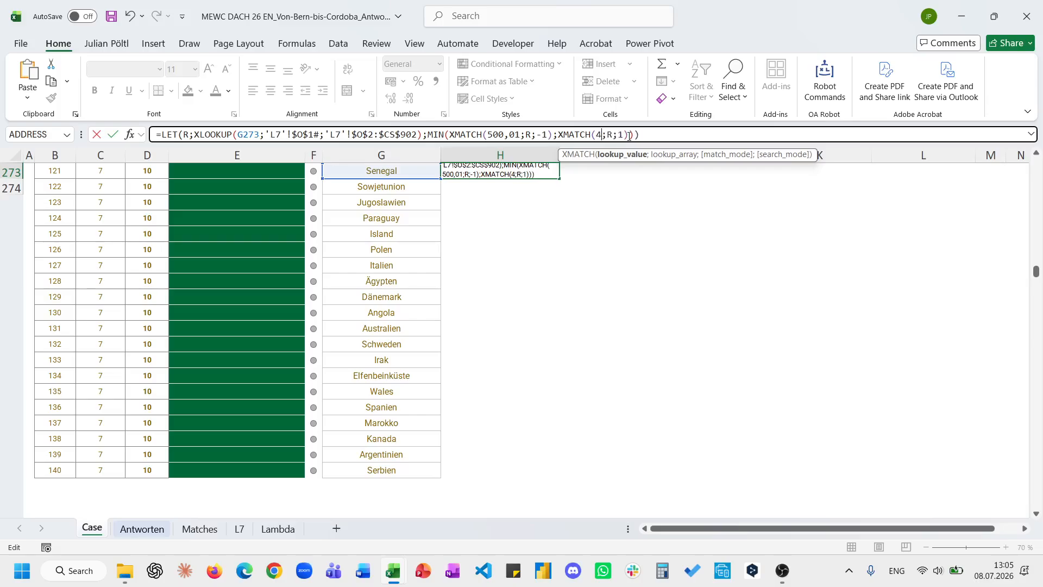
pyautogui.write('99,99')
pyautogui.hotkey('ctrl', 'Return')
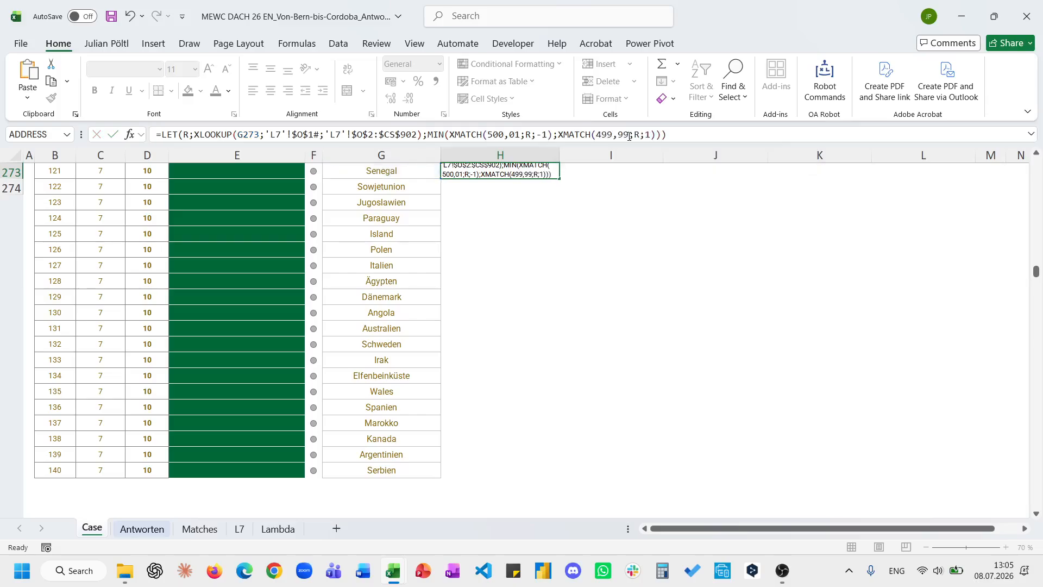
# Step: Set the first XMATCH lookup value in H273 to 501 and revise the second XMATCH's lookup value
pyautogui.click(629, 136)
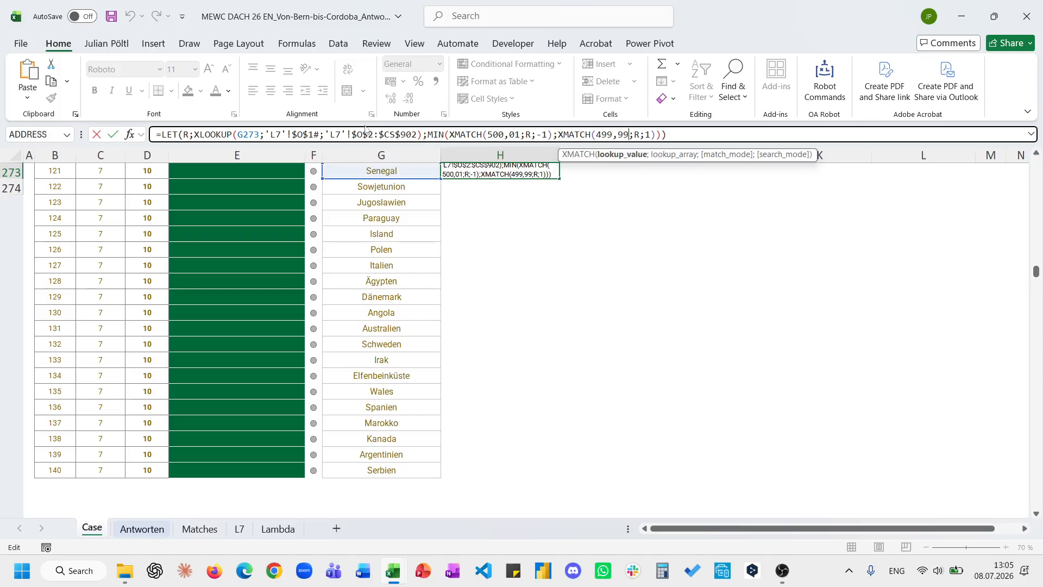
pyautogui.click(532, 134)
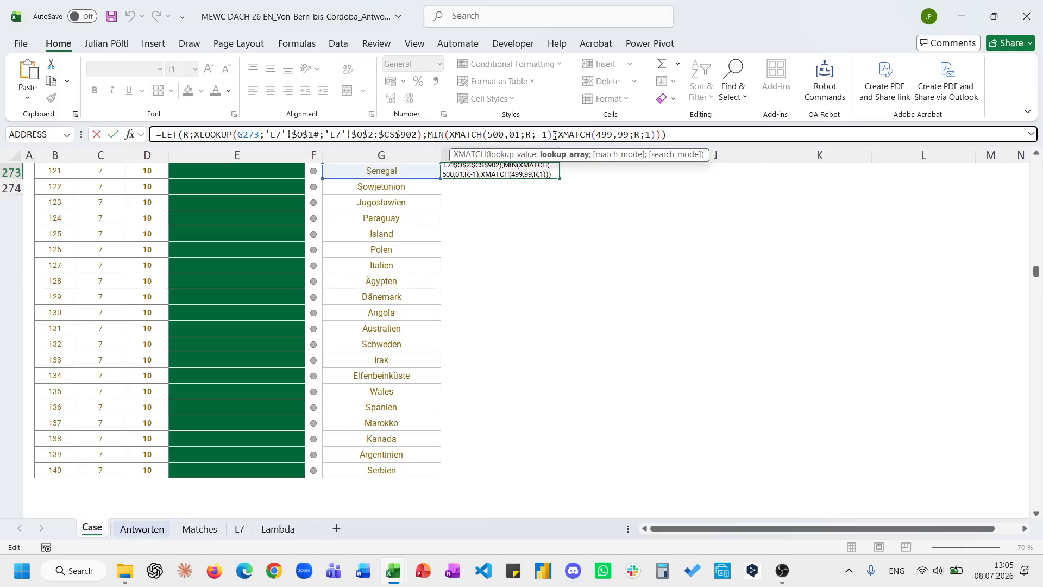
pyautogui.click(520, 135)
pyautogui.press('BackSpace')
pyautogui.press('BackSpace')
pyautogui.press('BackSpace')
pyautogui.press('BackSpace')
pyautogui.write('1')
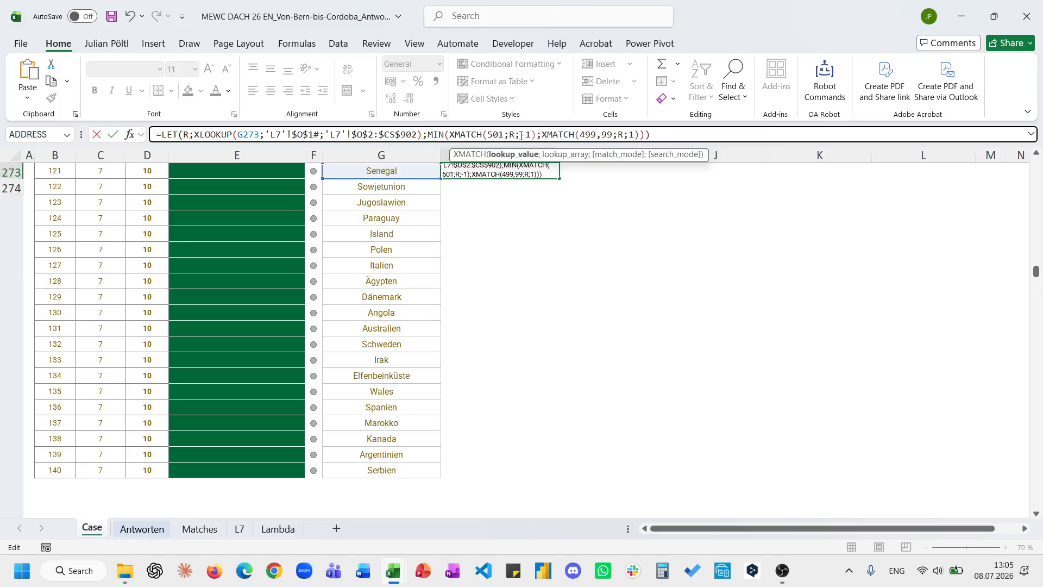
pyautogui.moveTo(614, 134); pyautogui.dragTo(494, 140)
pyautogui.press('BackSpace')
pyautogui.write('99')
pyautogui.hotkey('ctrl', 'Return')
# Step: Replace the MIN and XMATCH calculation in H273 so that the LET simply returns R
pyautogui.write('R)')
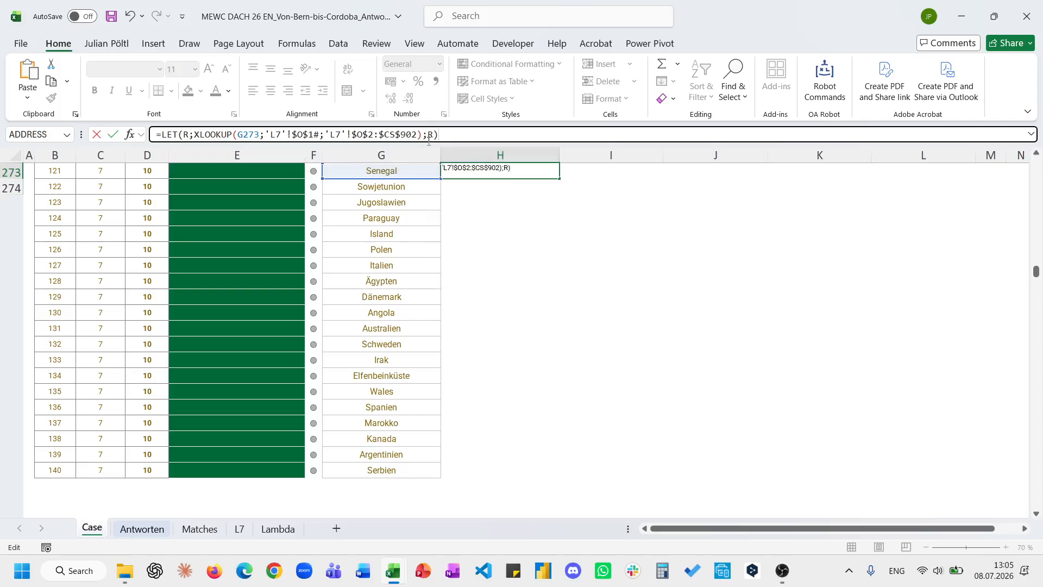
pyautogui.hotkey('ctrl', 'Return')
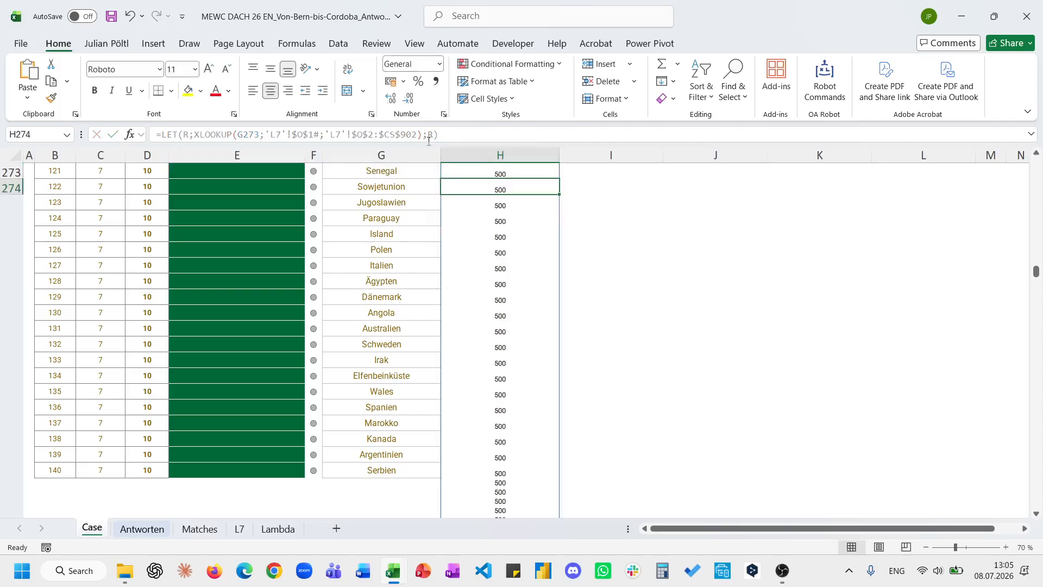
# Step: Format cell H273 as a number with two decimal places
pyautogui.scroll(-2, 522, 355)
pyautogui.scroll(8, 522, 355)
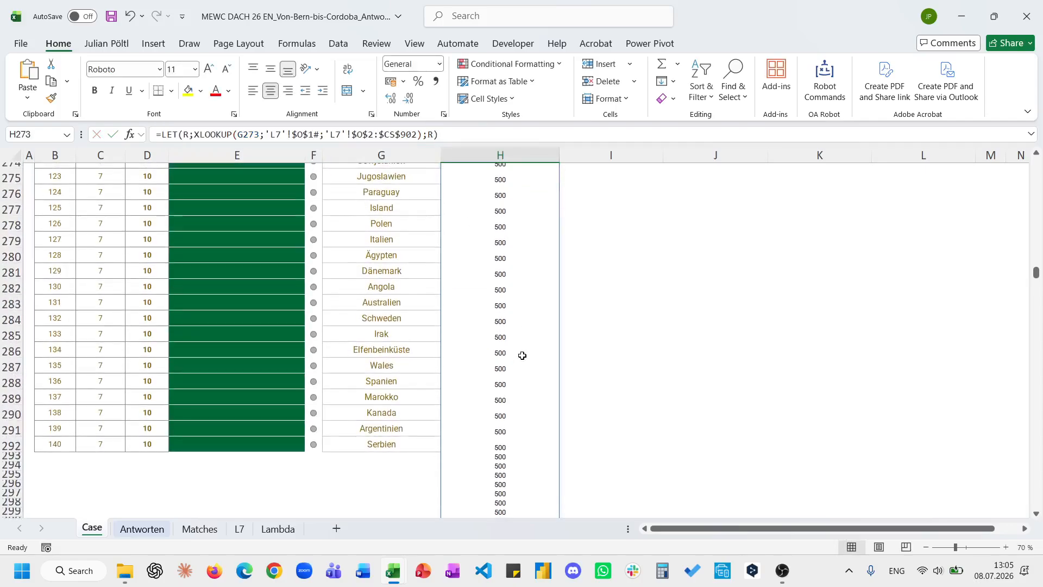
pyautogui.hotkey('ctrl', 'shift', '1')
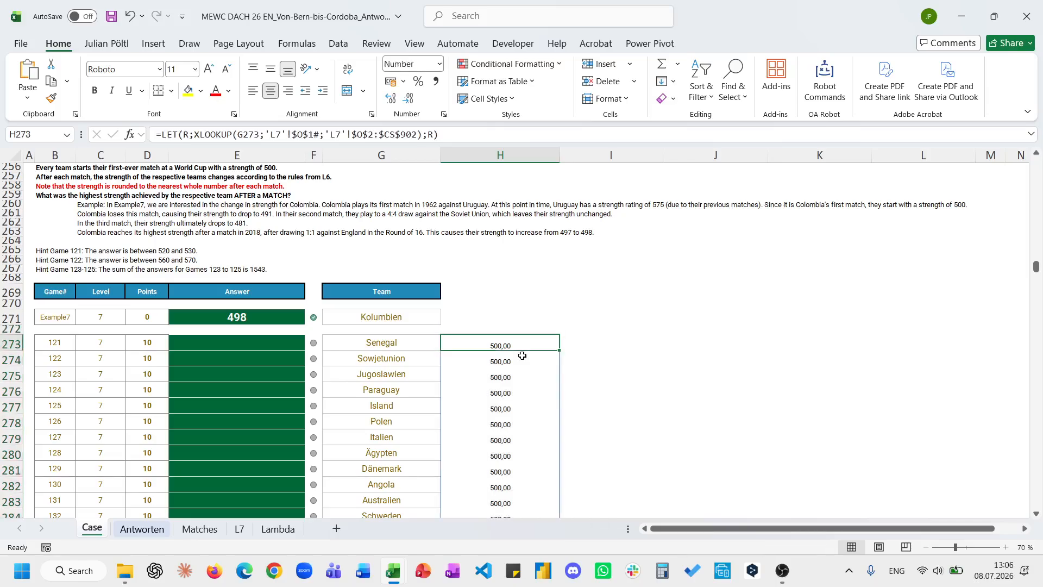
# Step: Test the lookup separately in I273 with an XMATCH of 499 in the spilled range H273#
pyautogui.scroll(-3, 522, 355)
pyautogui.click(565, 250)
pyautogui.write('=x')
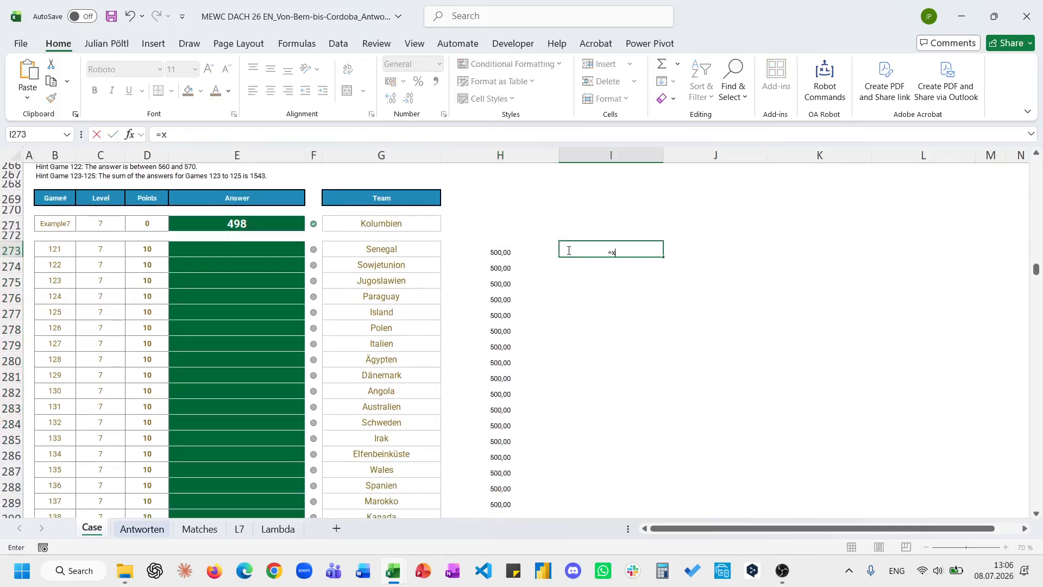
pyautogui.write('match')
pyautogui.press('Tab')
pyautogui.write('499;')
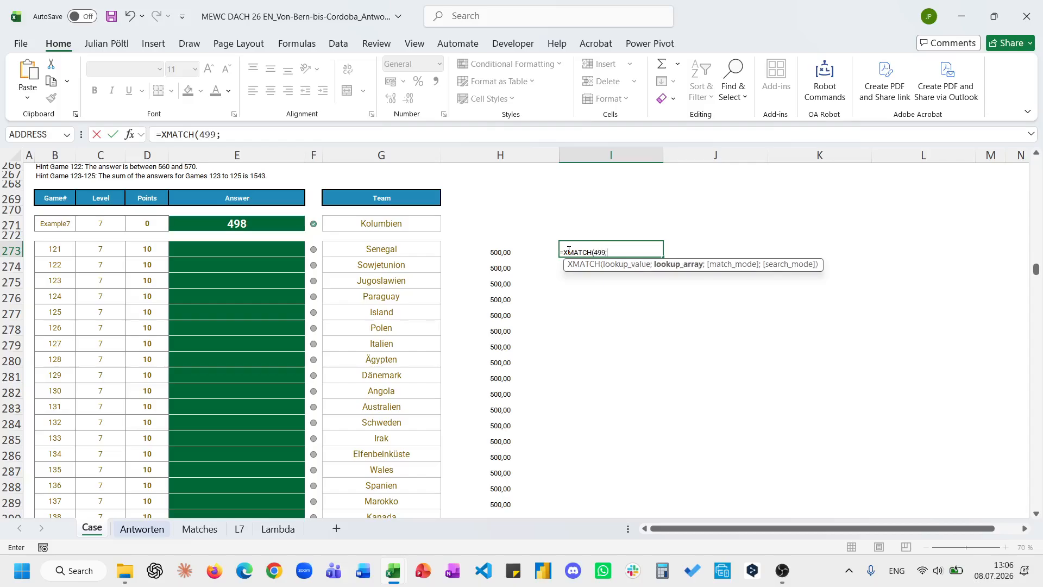
pyautogui.press('Left')
pyautogui.hotkey('ctrl', 'shift', 'Down')
pyautogui.hotkey('ctrl', 'Return')
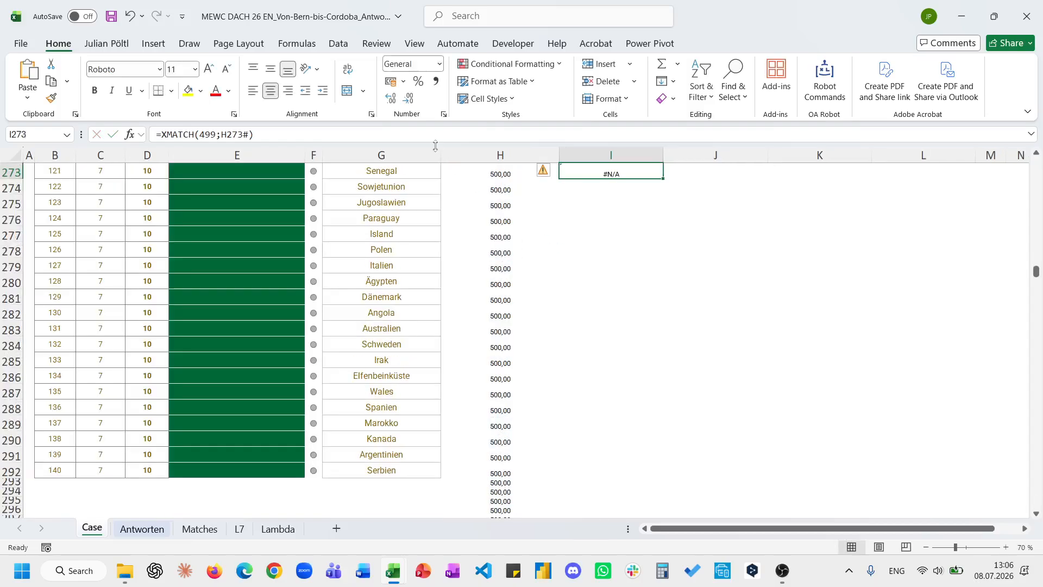
# Step: Add match mode -1, exact match or next smaller item, to the test XMATCH in I273
pyautogui.click(433, 137)
pyautogui.press('BackSpace')
pyautogui.write(';')
pyautogui.press('Down')
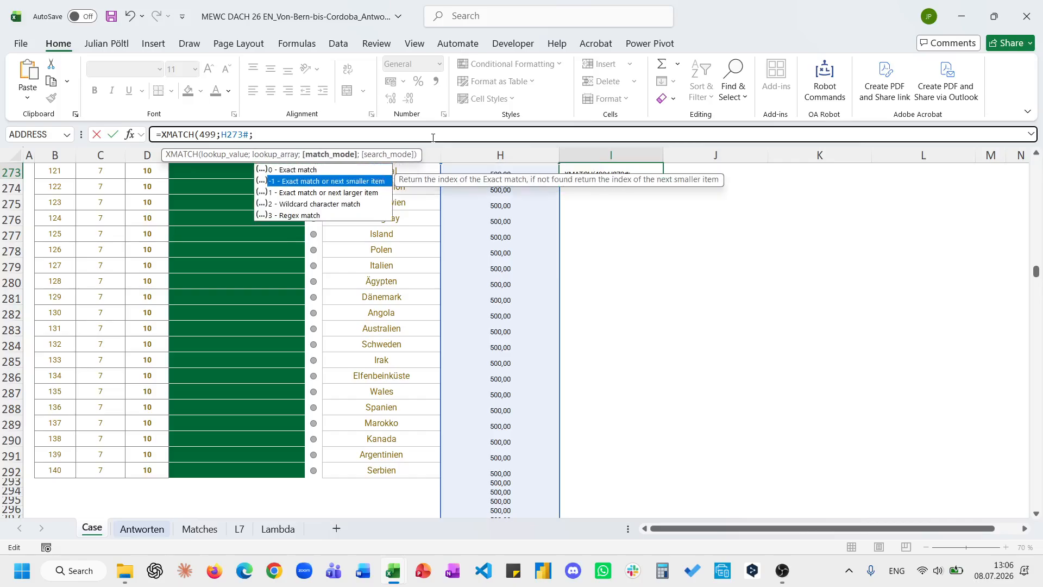
pyautogui.press('Tab')
pyautogui.write(')')
pyautogui.hotkey('ctrl', 'Return')
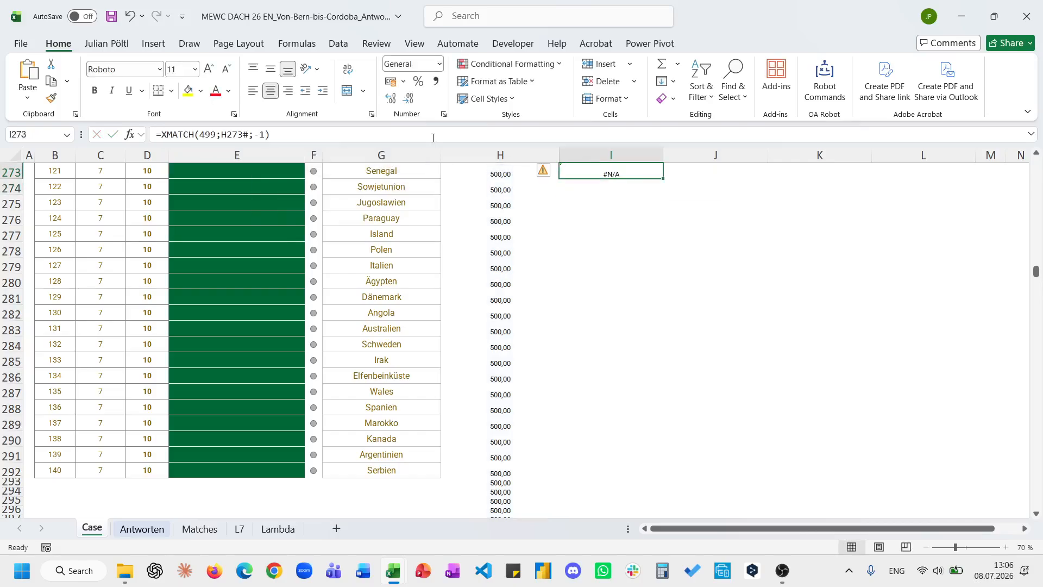
# Step: Change the match mode of the test XMATCH in I273 to 1
pyautogui.click(266, 135)
pyautogui.press('BackSpace')
pyautogui.press('BackSpace')
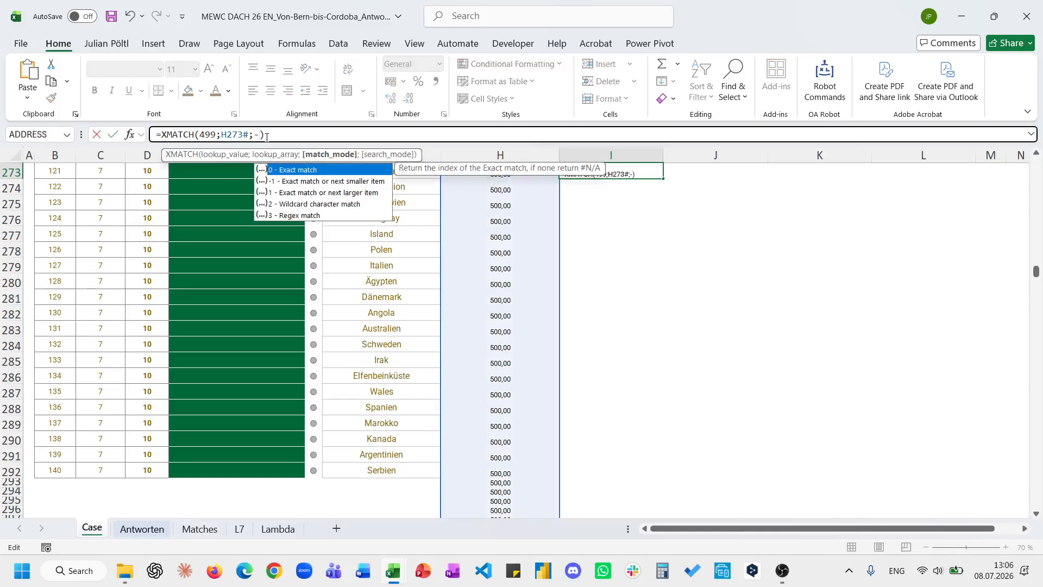
pyautogui.write('1')
pyautogui.hotkey('ctrl', 'Return')
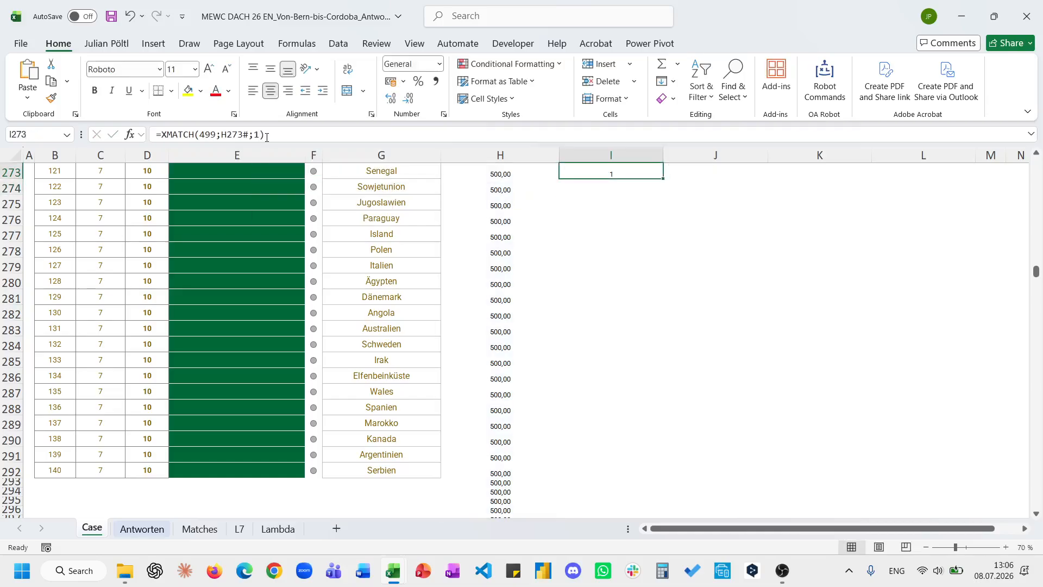
# Step: Try 501 as the lookup value of the test XMATCH, and clear I273
pyautogui.click(267, 137)
pyautogui.doubleClick(210, 136)
pyautogui.write('501')
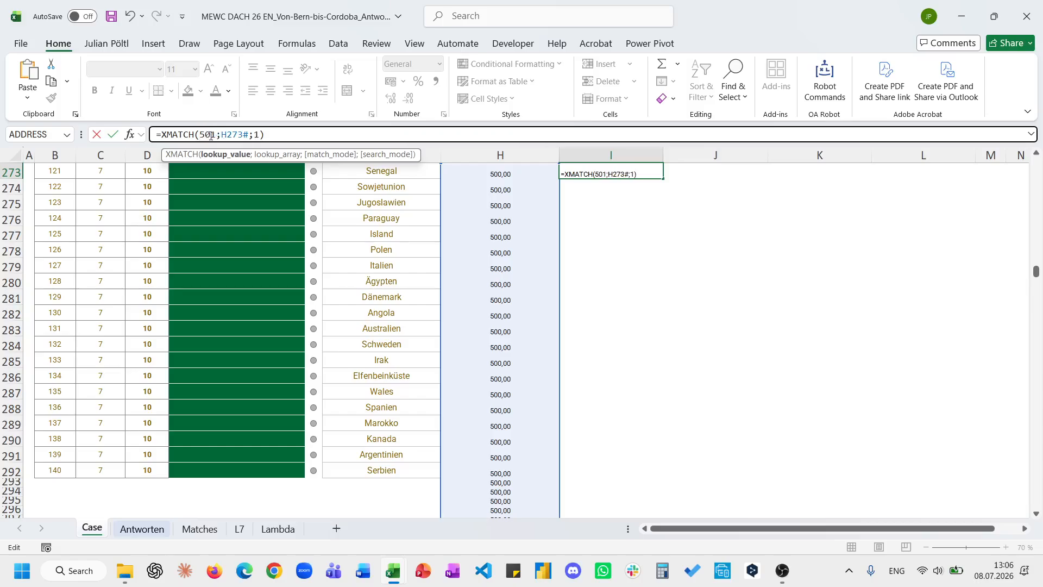
pyautogui.hotkey('ctrl', 'Return')
pyautogui.press('Delete')
pyautogui.press('Left')
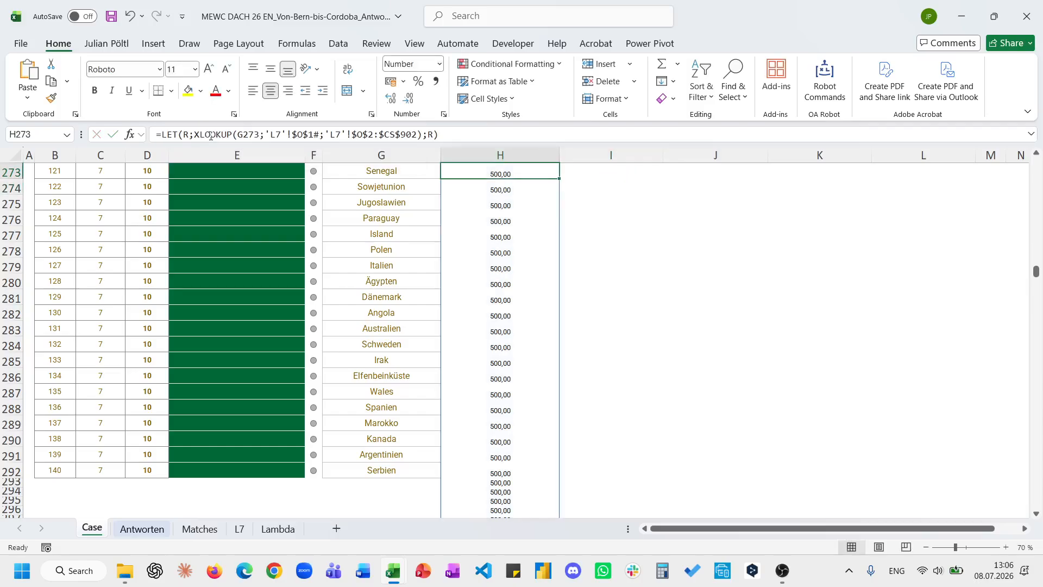
# Step: Replace the result R of the LET in H273 with a MIN containing an XMATCH nested in IFERROR
pyautogui.click(436, 132)
pyautogui.press('BackSpace')
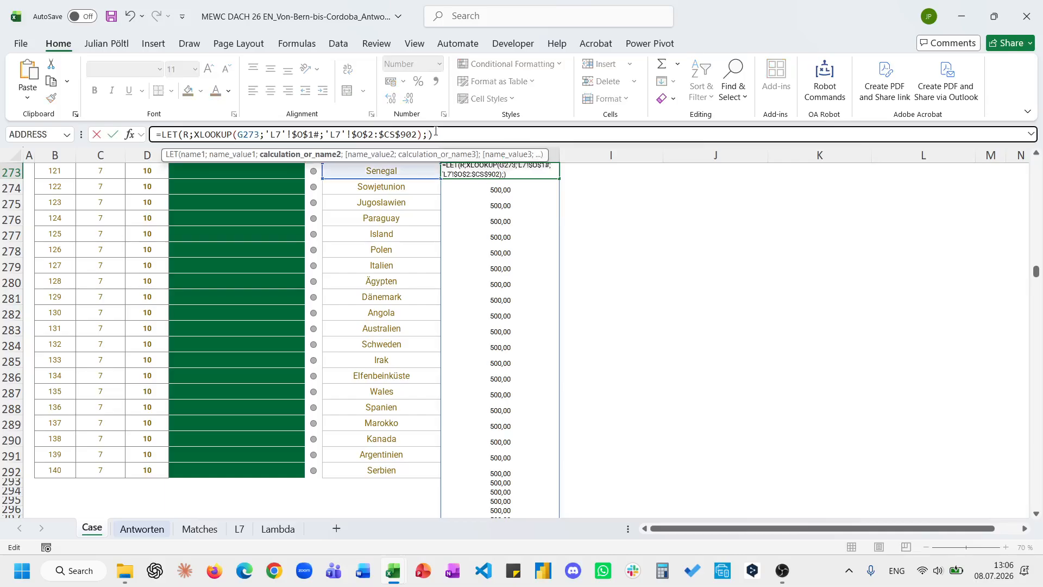
pyautogui.write('min')
pyautogui.press('Tab')
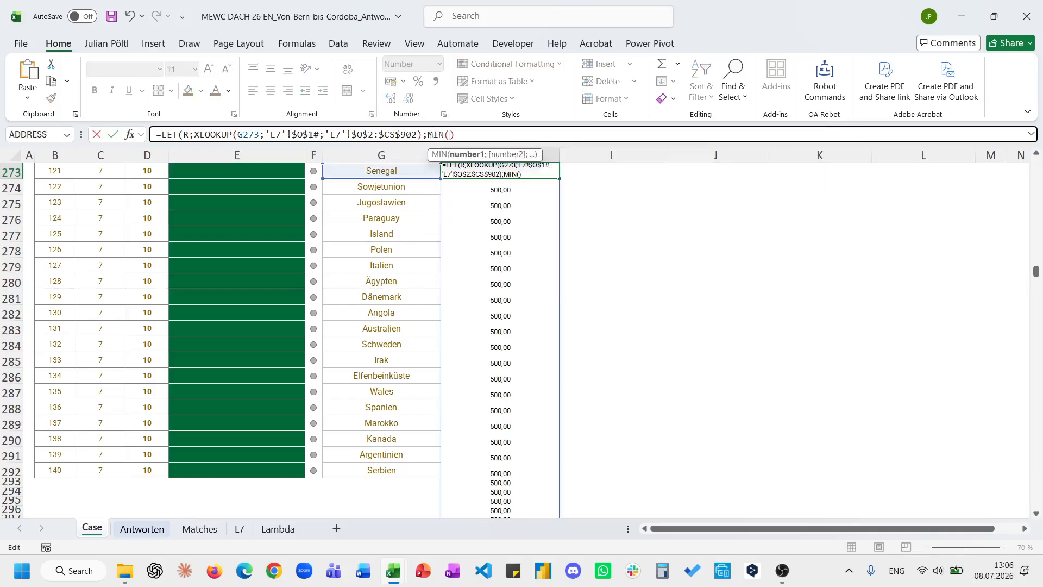
pyautogui.write('ife')
pyautogui.press('Tab')
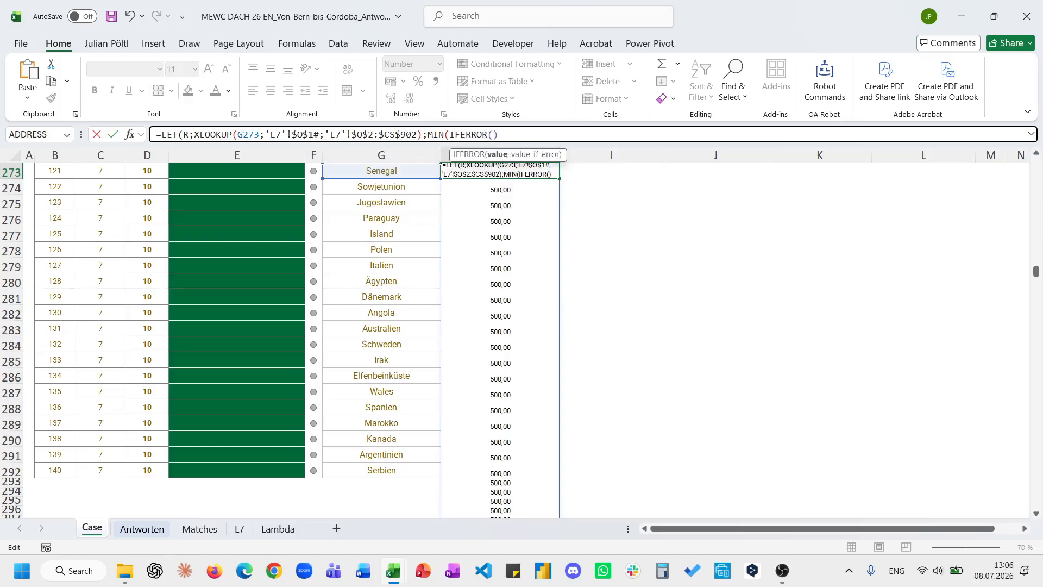
pyautogui.write('xm')
pyautogui.press('Tab')
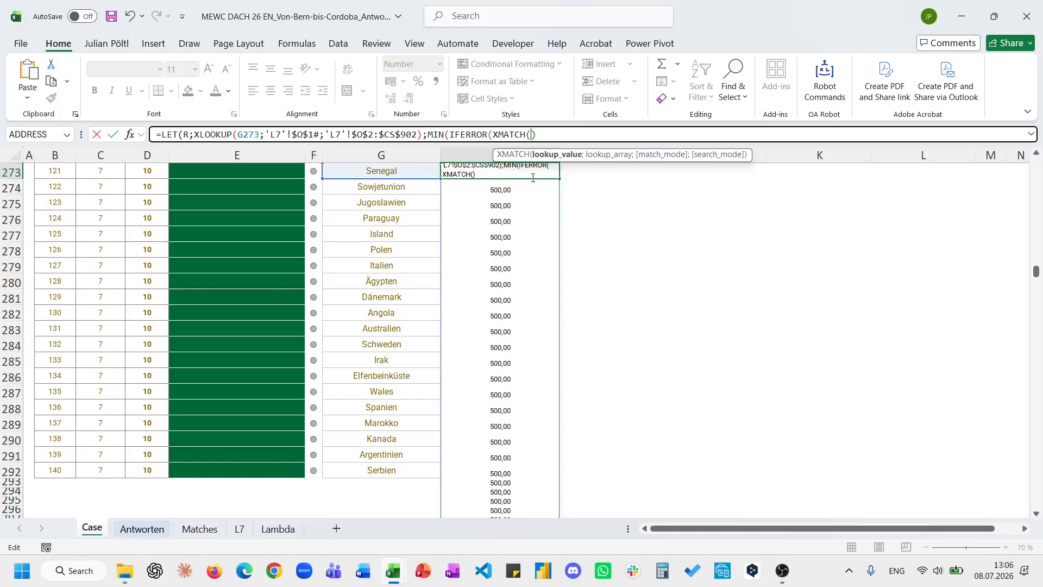
# Step: Have the nested XMATCH in H273 look up 499,99 in R
pyautogui.write('499,')
pyautogui.write(';')
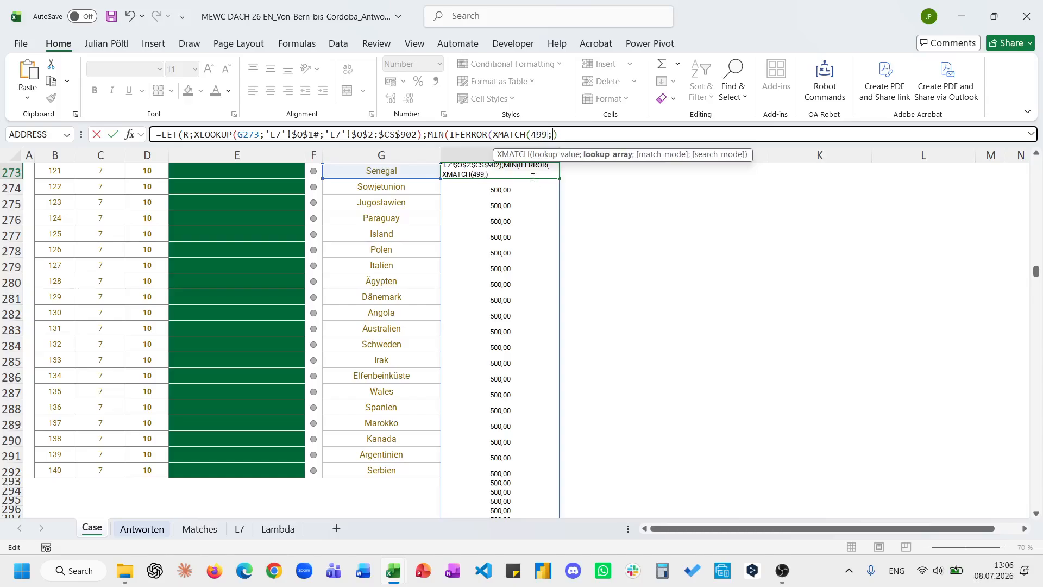
pyautogui.write('R')
pyautogui.press('Left')
pyautogui.press('Left')
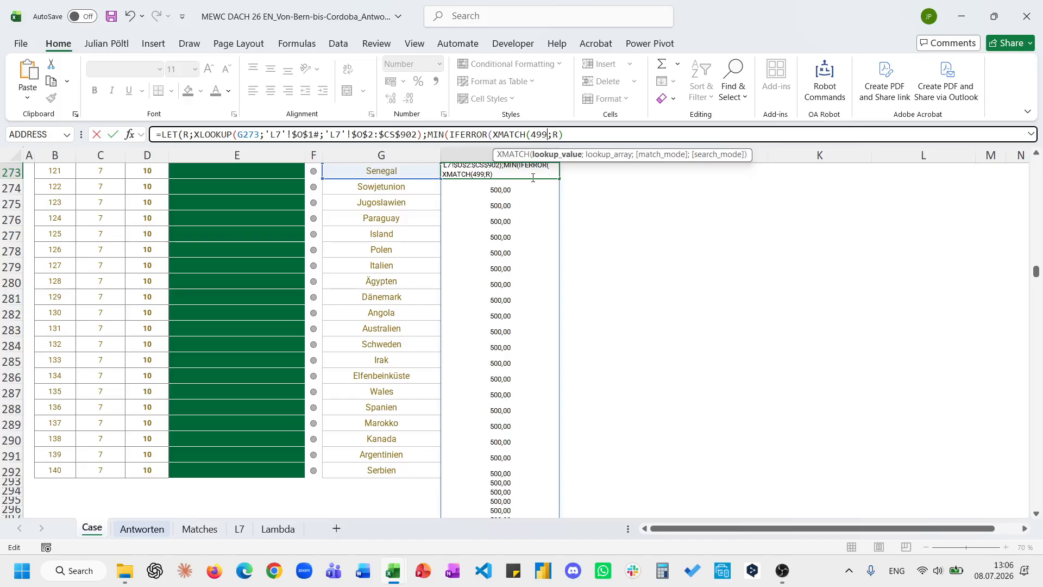
pyautogui.write(',99')
# Step: Give the XMATCH in H273 match mode -1 and its IFERROR a fallback value of 900
pyautogui.press('End')
pyautogui.press('BackSpace')
pyautogui.write(';')
pyautogui.press('Down')
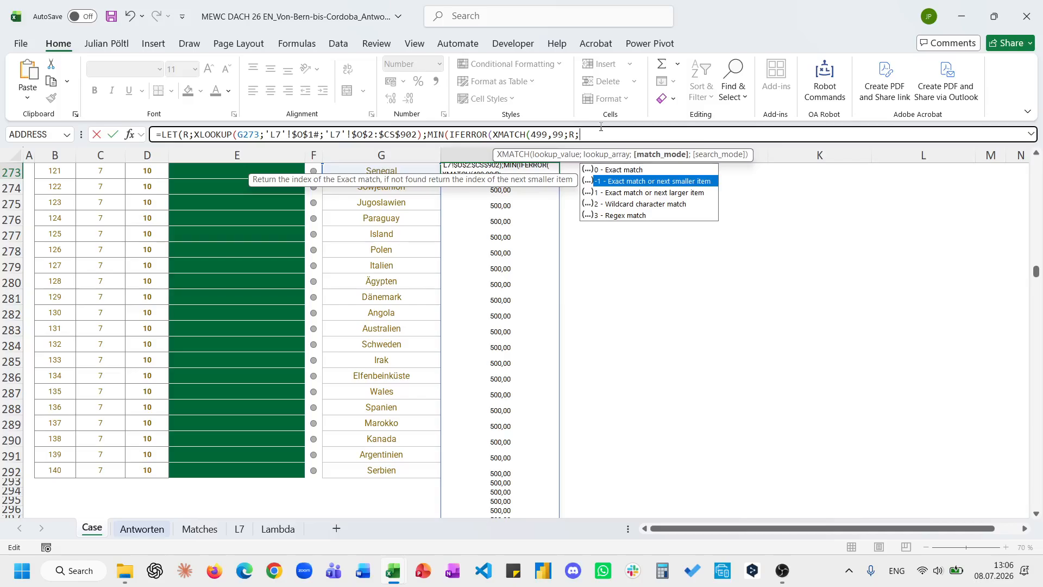
pyautogui.press('Down')
pyautogui.press('Up')
pyautogui.press('Tab')
pyautogui.write(')')
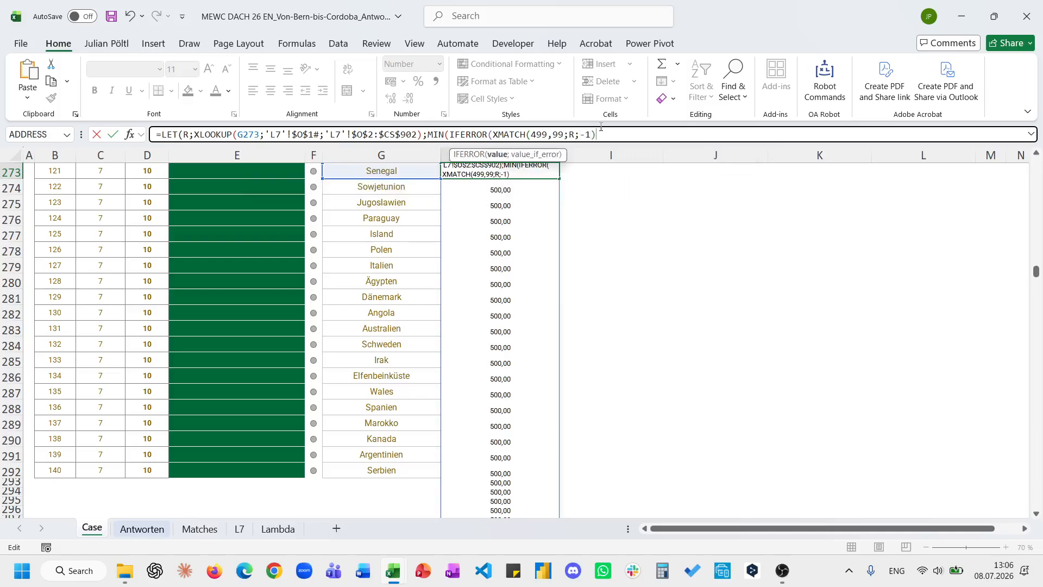
pyautogui.write(';900')
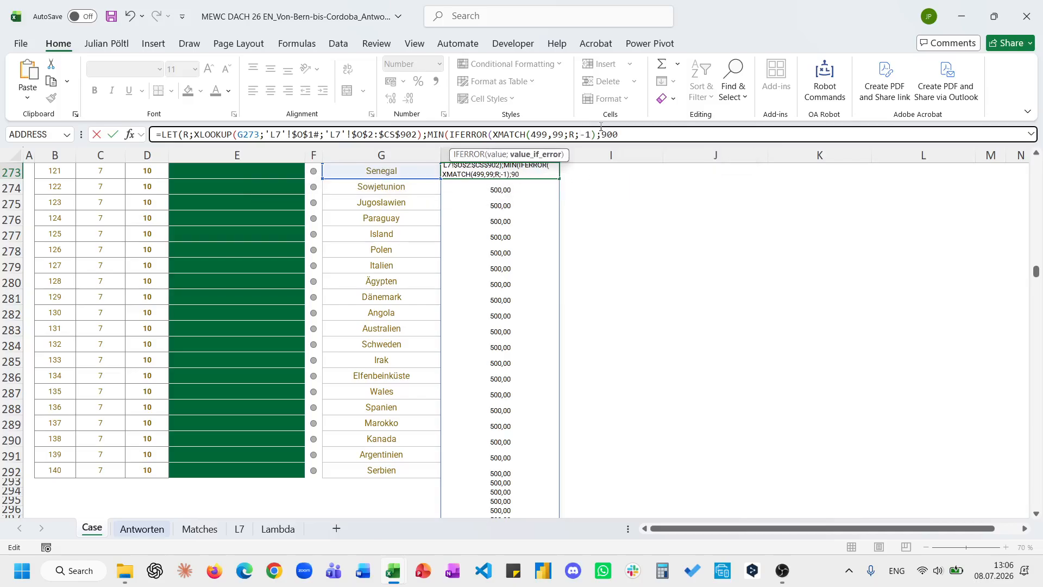
pyautogui.write(');')
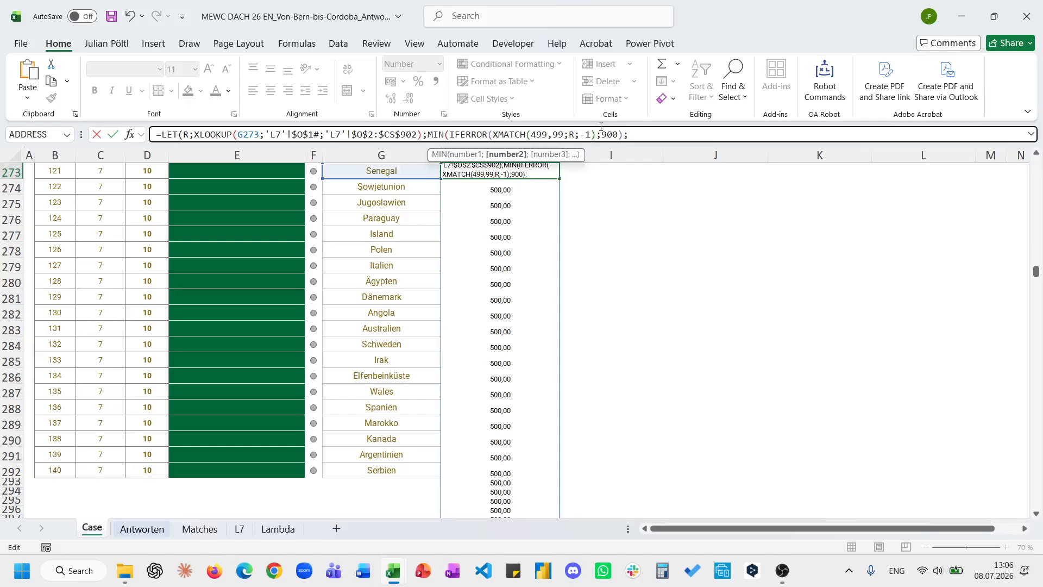
# Step: Duplicate the IFERROR(XMATCH(499,99;R;-1);900) expression as the second argument of MIN in H273
pyautogui.moveTo(621, 134); pyautogui.dragTo(457, 140)
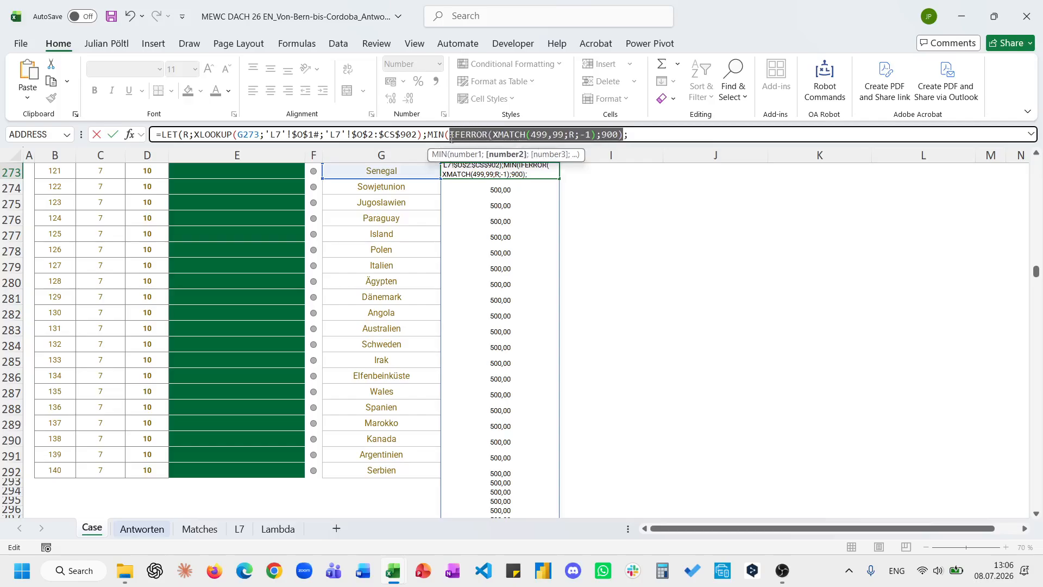
pyautogui.hotkey('ctrl', 'c')
pyautogui.click(660, 138)
pyautogui.hotkey('ctrl', 'v')
# Step: Set the second XMATCH in H273 to look up 500,01 with match mode 1, and complete the formula
pyautogui.doubleClick(730, 139)
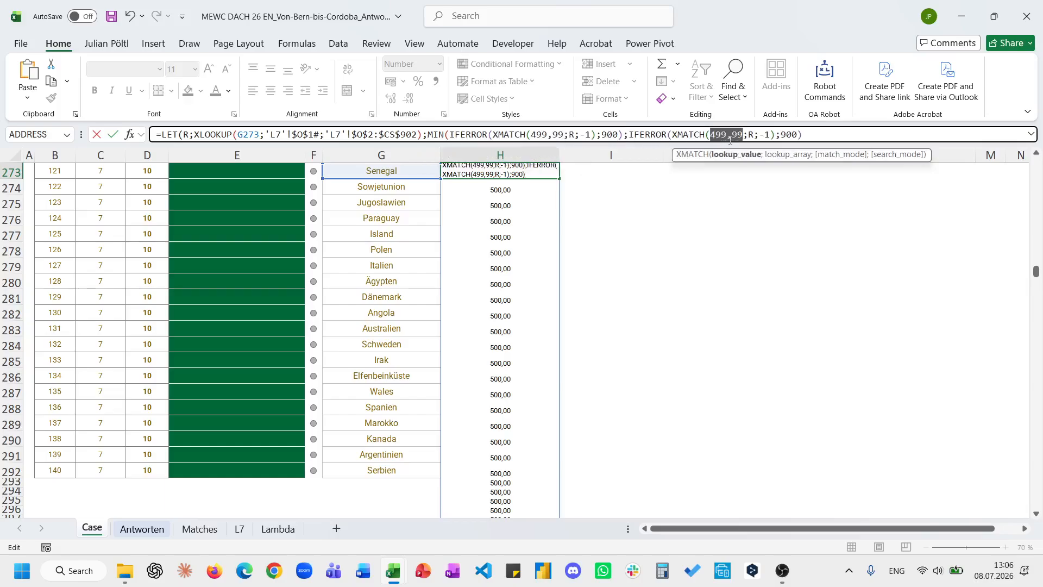
pyautogui.write('500,001')
pyautogui.press('BackSpace')
pyautogui.click(765, 134)
pyautogui.press('BackSpace')
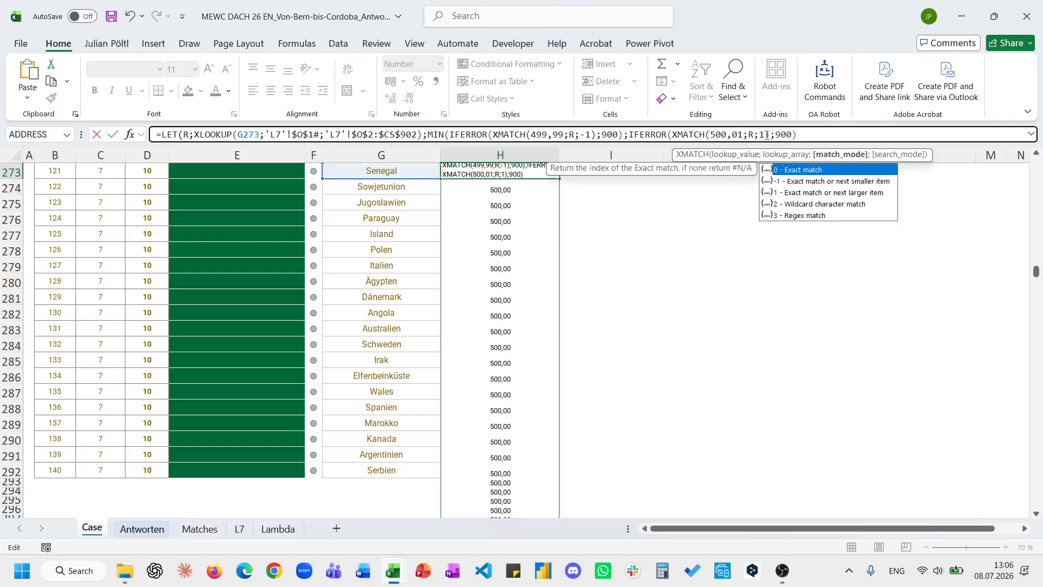
pyautogui.click(811, 133)
pyautogui.write('))')
pyautogui.press('Return')
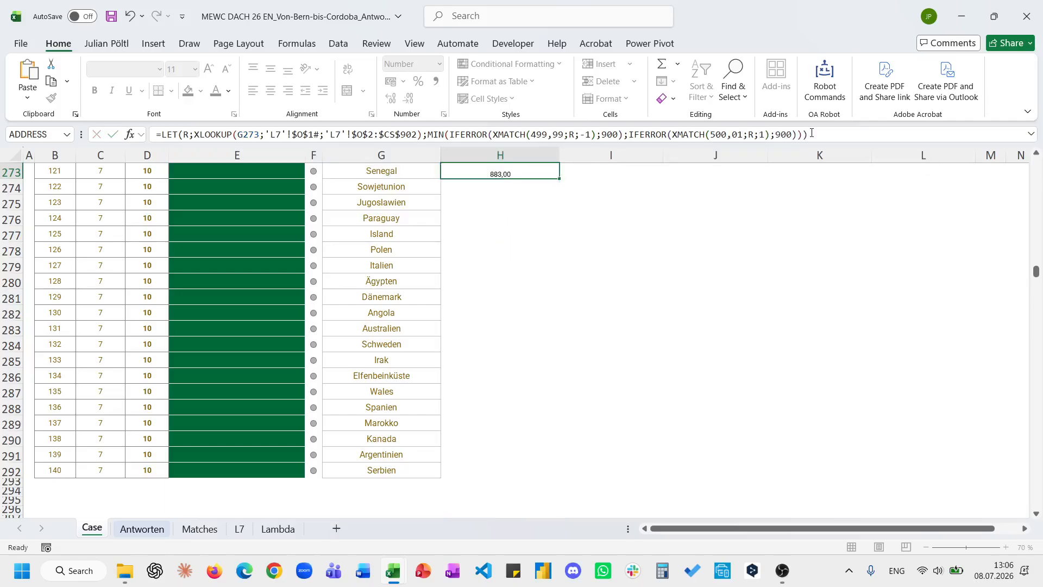
# Step: Assign the MIN expression in the LET of H273 to a variable named X
pyautogui.click(465, 141)
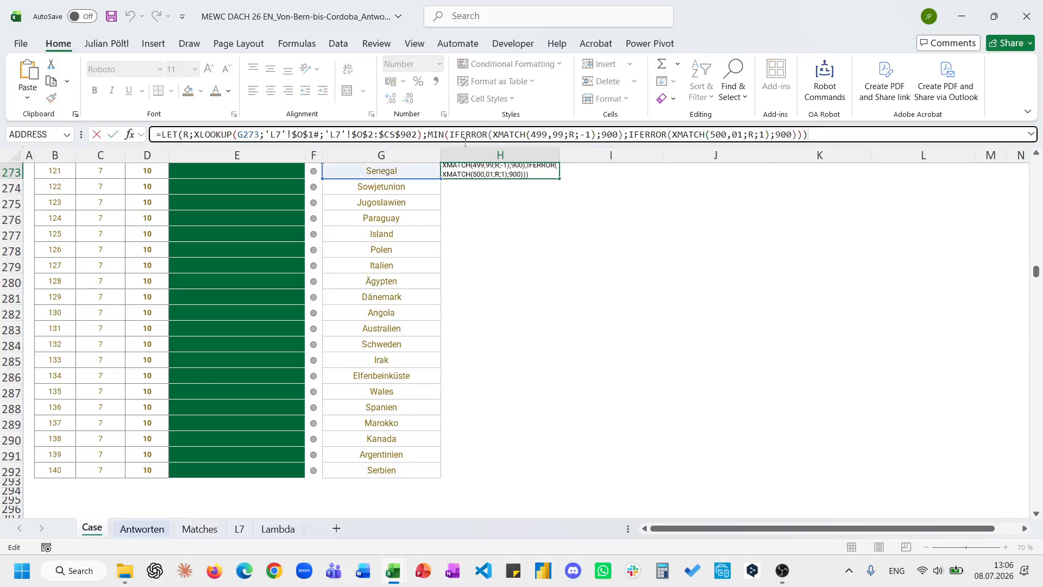
pyautogui.click(427, 135)
pyautogui.write('X;')
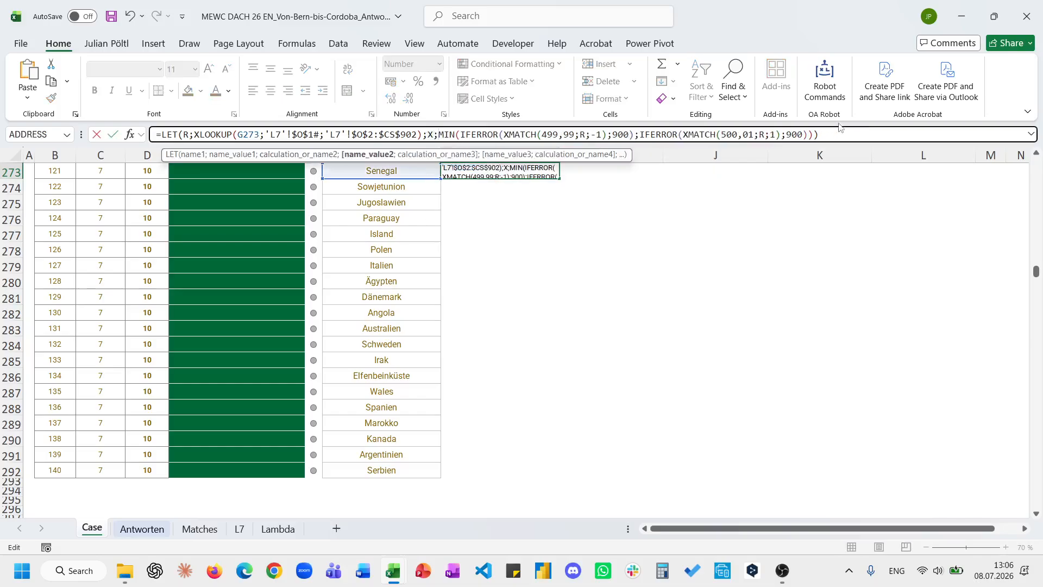
# Step: Make the LET in H273 return MAX(DROP(R;X-1))
pyautogui.click(857, 131)
pyautogui.press('BackSpace')
pyautogui.write(';m,ax')
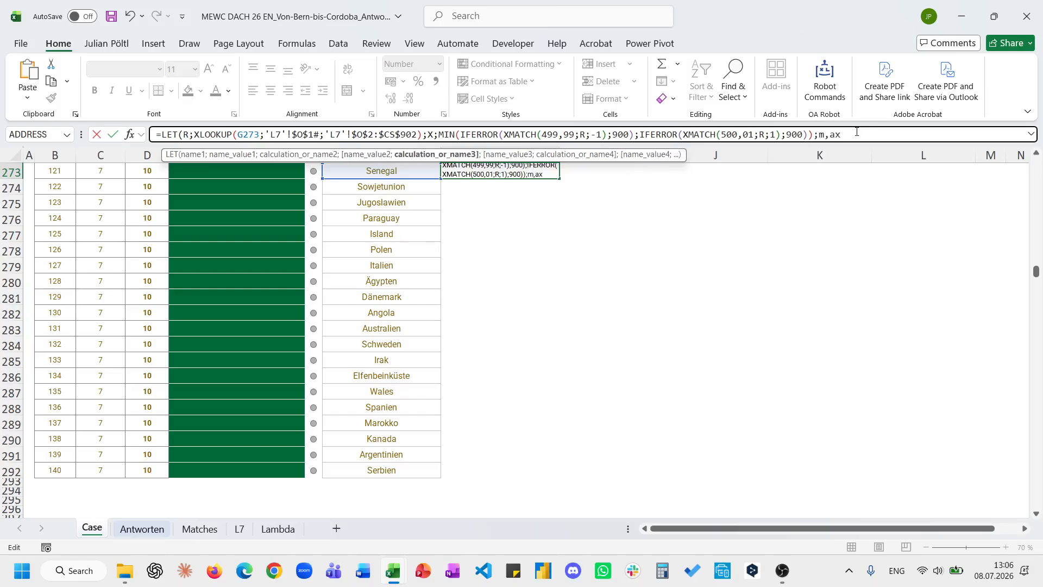
pyautogui.press('BackSpace')
pyautogui.press('BackSpace')
pyautogui.press('BackSpace')
pyautogui.write('ax')
pyautogui.press('Tab')
pyautogui.write('dr')
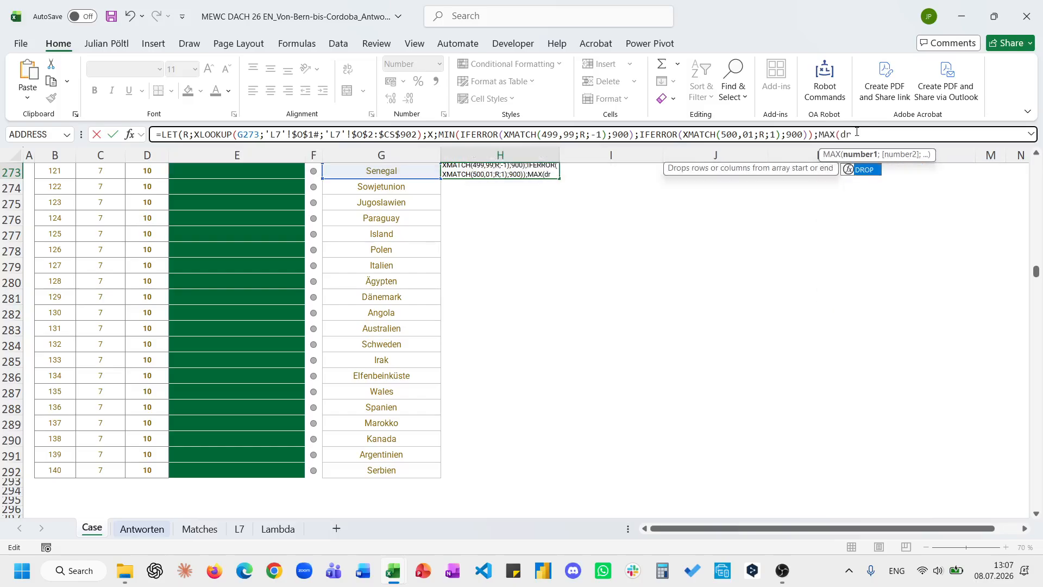
pyautogui.press('Tab')
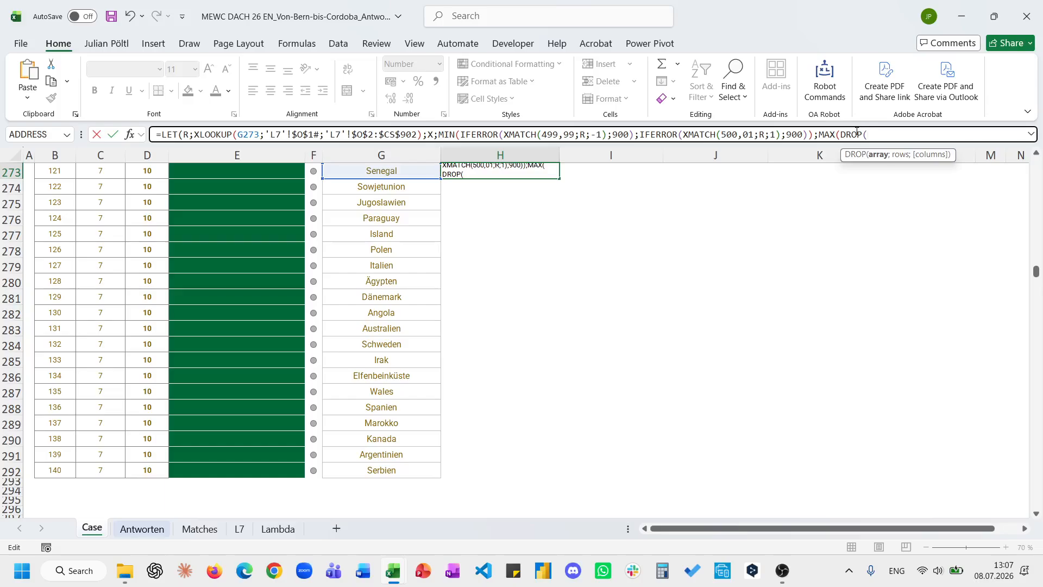
pyautogui.write('R;X-1))')
pyautogui.press('Return')
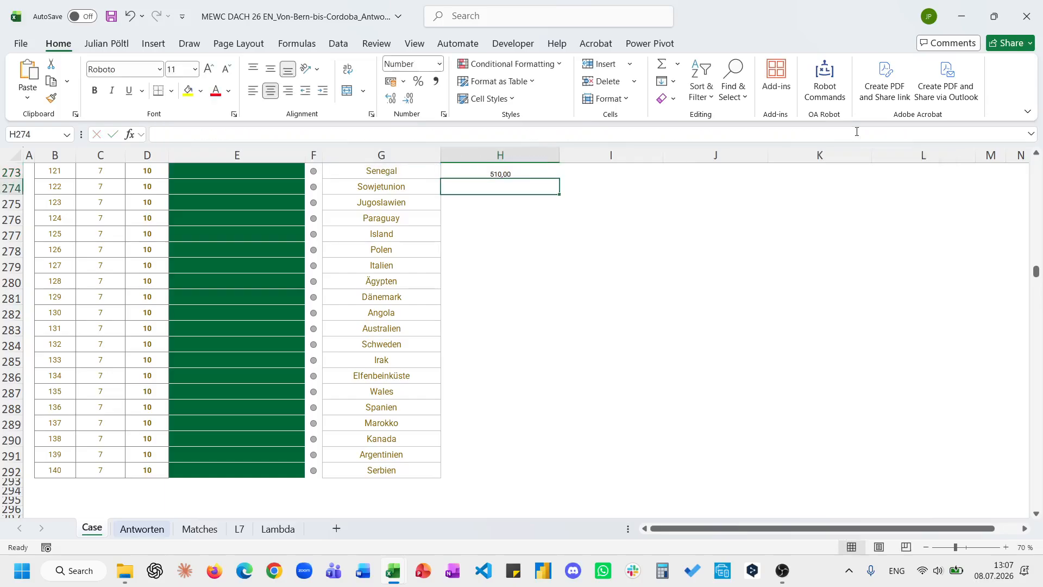
# Step: Copy the formula from H273 to H271 to check it against the Kolumbien example
pyautogui.press('Up')
pyautogui.scroll(3, 569, 331)
pyautogui.scroll(2, 569, 331)
pyautogui.hotkey('ctrl', 'c')
pyautogui.click(511, 298)
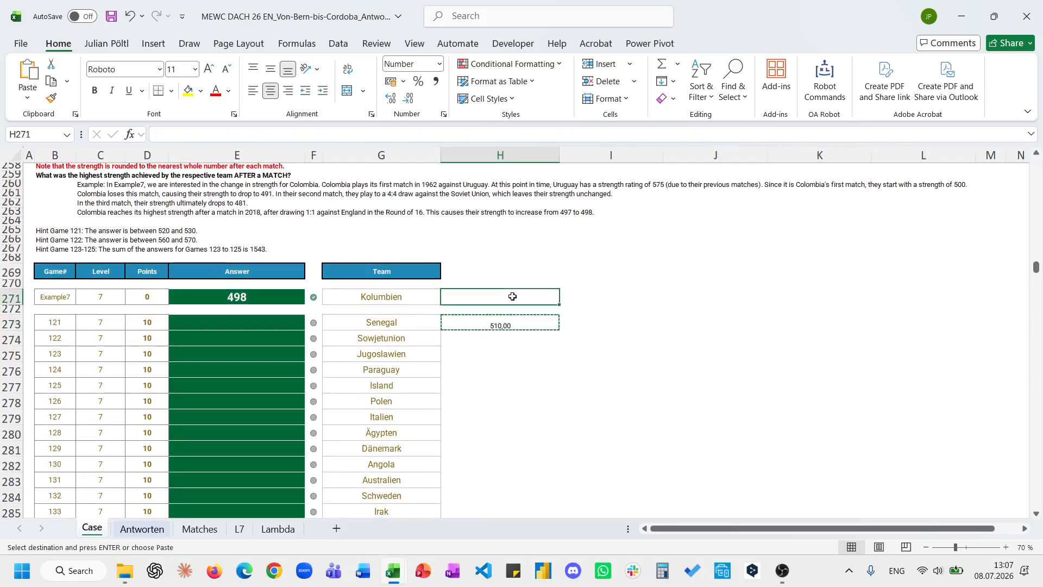
pyautogui.hotkey('ctrl', 'v')
# Step: Fill the H273 formula down beside all the teams to H292
pyautogui.click(536, 321)
pyautogui.press('Escape')
pyautogui.doubleClick(560, 330)
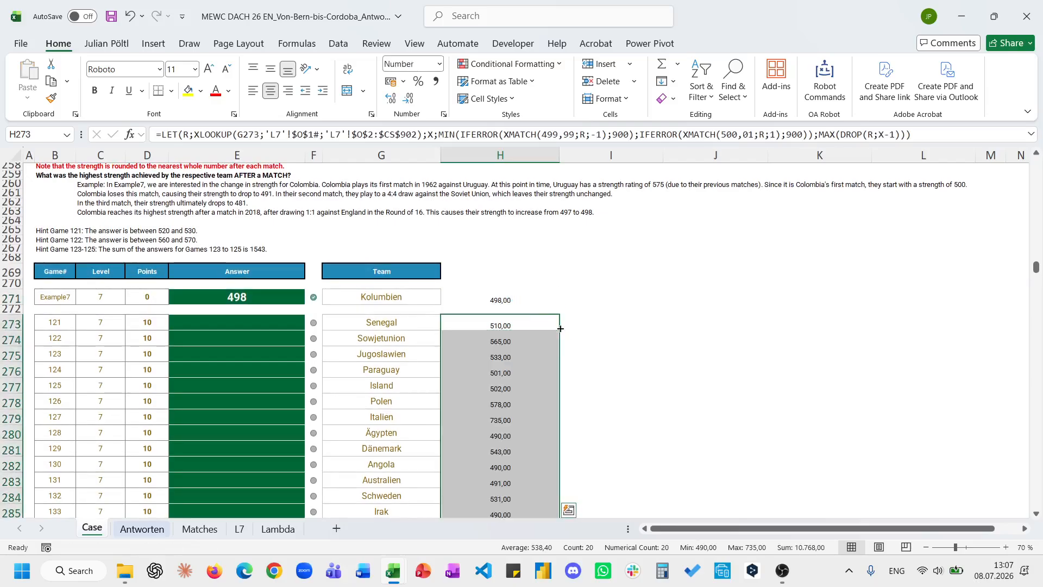
# Step: Fill the Answer column for games 121 to 140 by entering =H273:H292 in E273
pyautogui.scroll(-6, 560, 330)
pyautogui.scroll(2, 561, 329)
pyautogui.hotkey('ctrl', 'c')
pyautogui.click(285, 218)
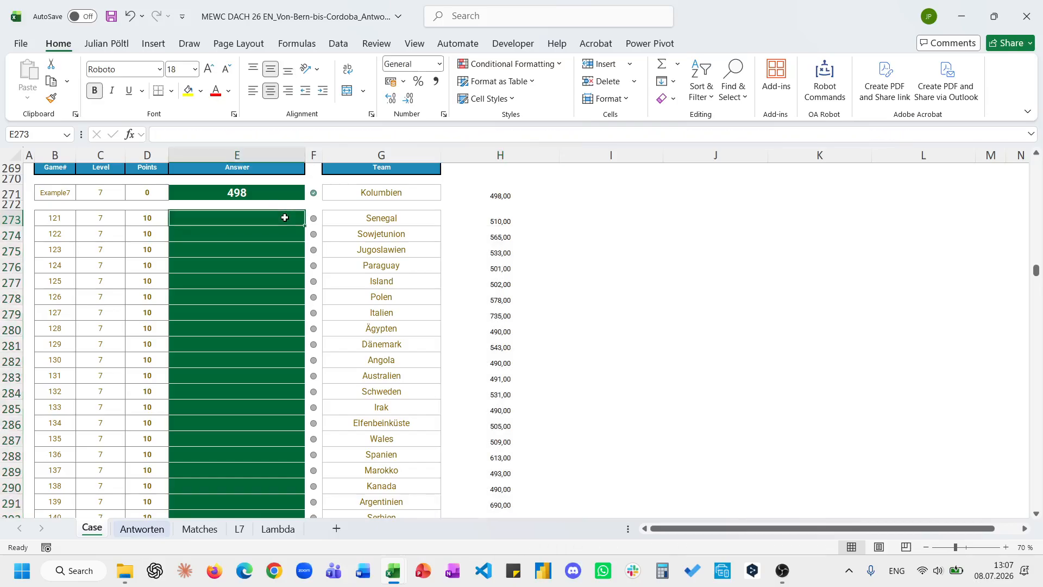
pyautogui.write('=')
pyautogui.press('Right')
pyautogui.press('Right')
pyautogui.hotkey('ctrl', 'shift', 'Down')
pyautogui.hotkey('ctrl', 'Return')
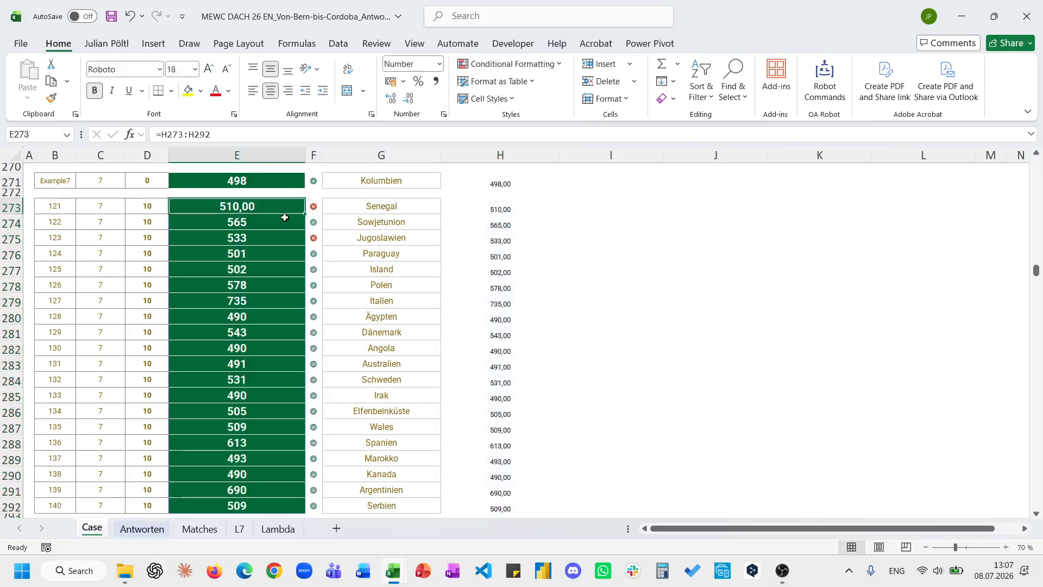
# Step: Format the answers for games 121 to 140 in E273:E292 as numbers without decimals
pyautogui.hotkey('ctrl', 'shift', 'Down')
pyautogui.hotkey('ctrl', 'shift', '1')
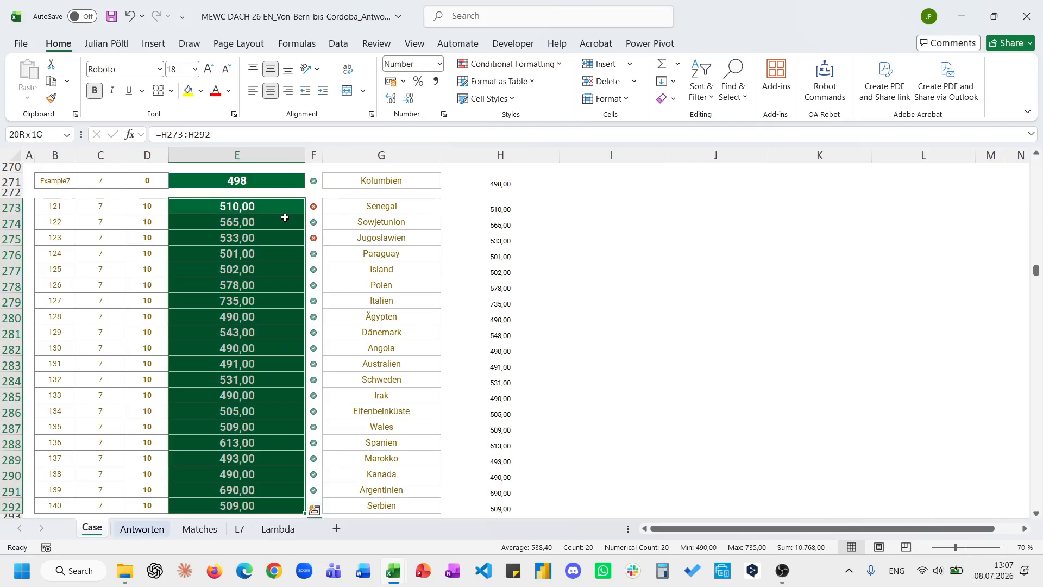
pyautogui.doubleClick(406, 98)
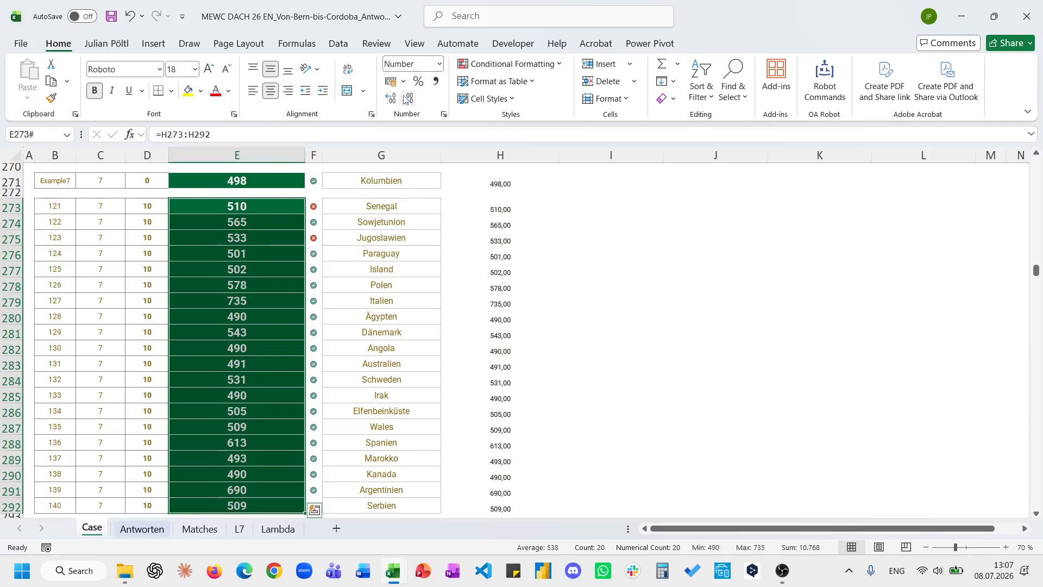
pyautogui.scroll(1, 390, 238)
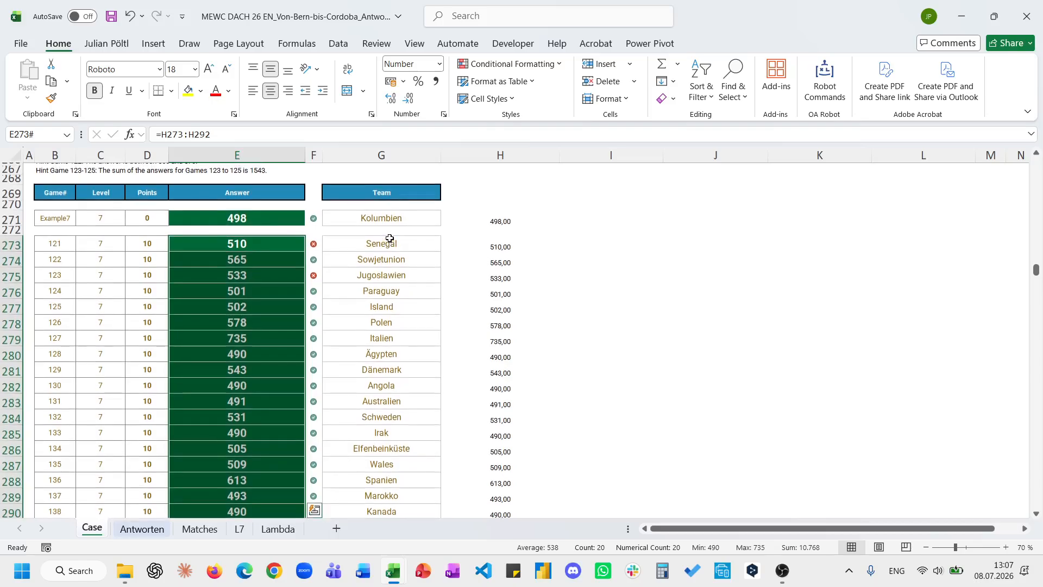
# Step: Compare the answers for games 121 to 125 with the hints and review the LET formulas in H271 and H273
pyautogui.click(482, 250)
pyautogui.scroll(2, 481, 253)
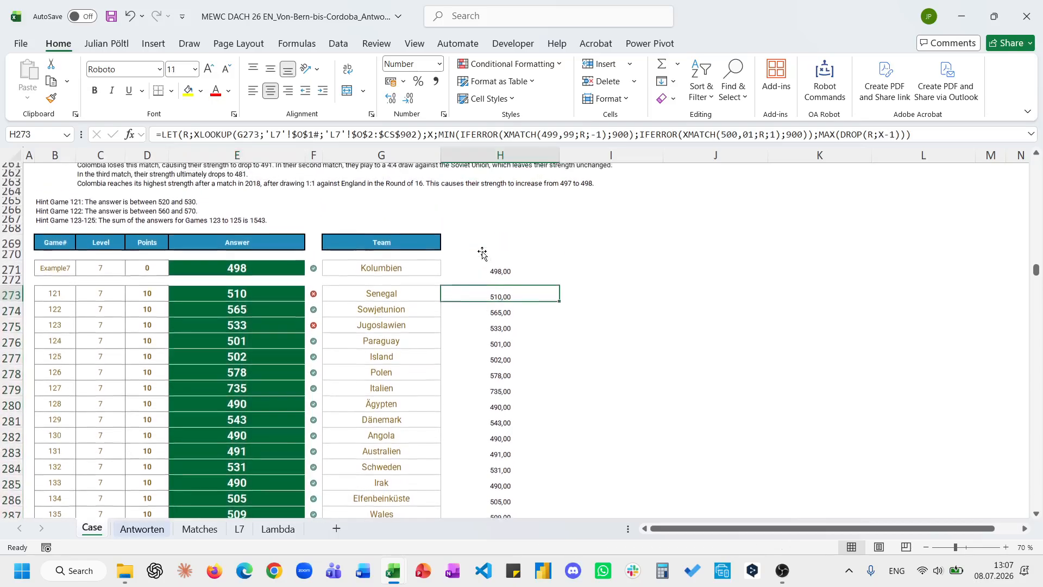
pyautogui.scroll(-1, 483, 254)
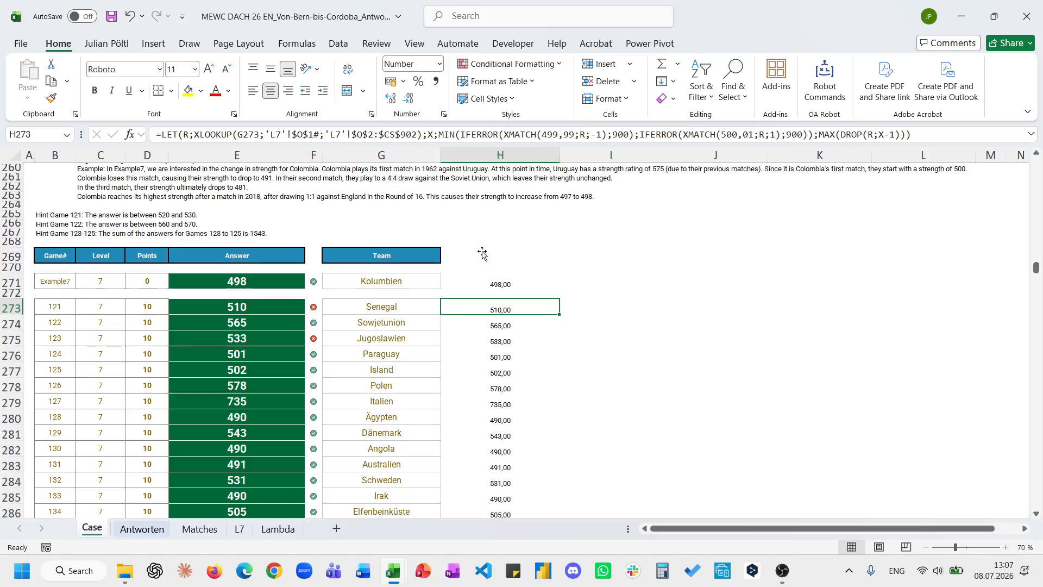
pyautogui.moveTo(276, 307); pyautogui.dragTo(274, 339)
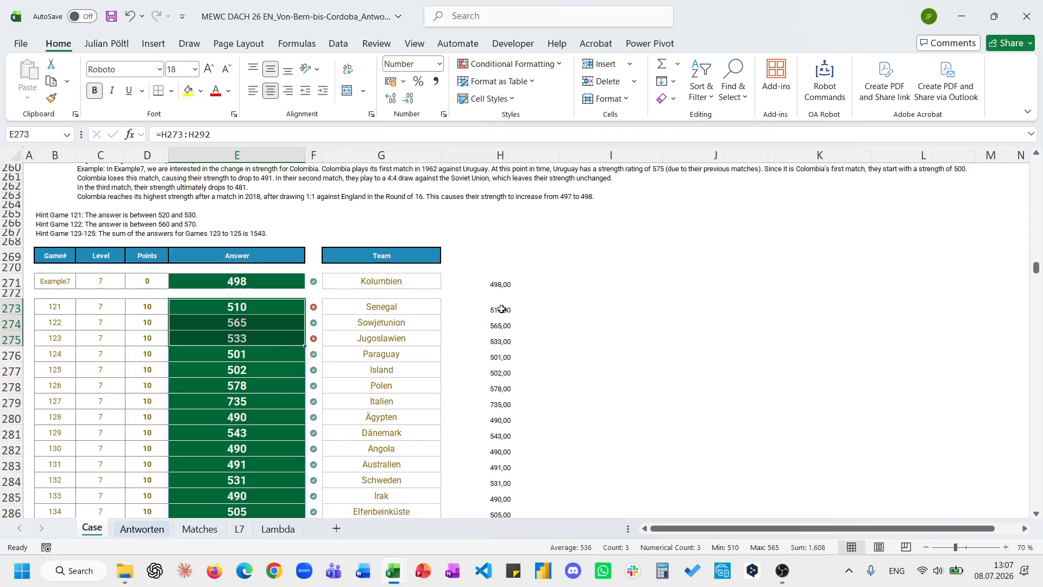
pyautogui.moveTo(276, 350); pyautogui.dragTo(264, 370)
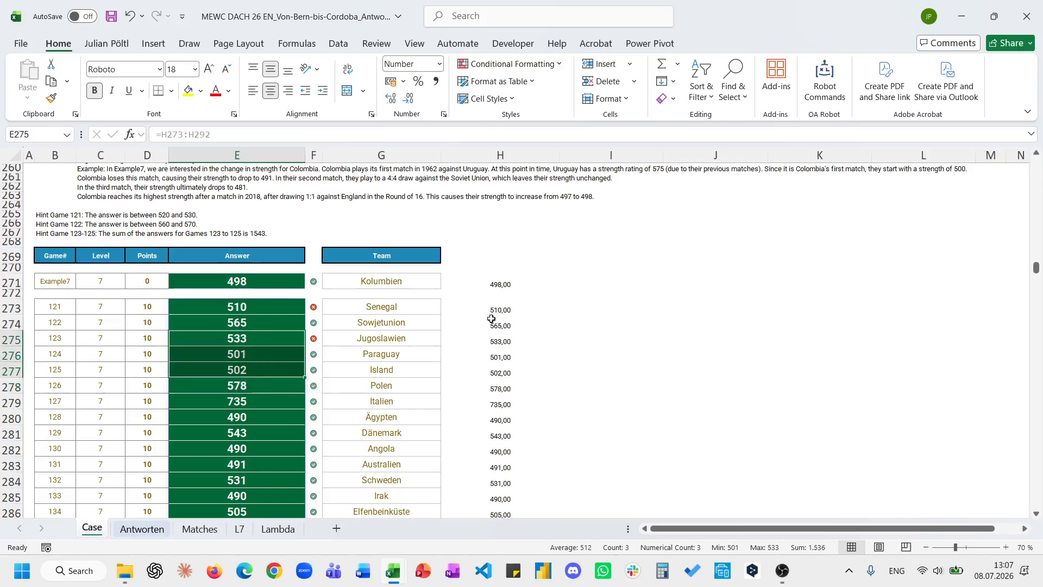
pyautogui.click(493, 286)
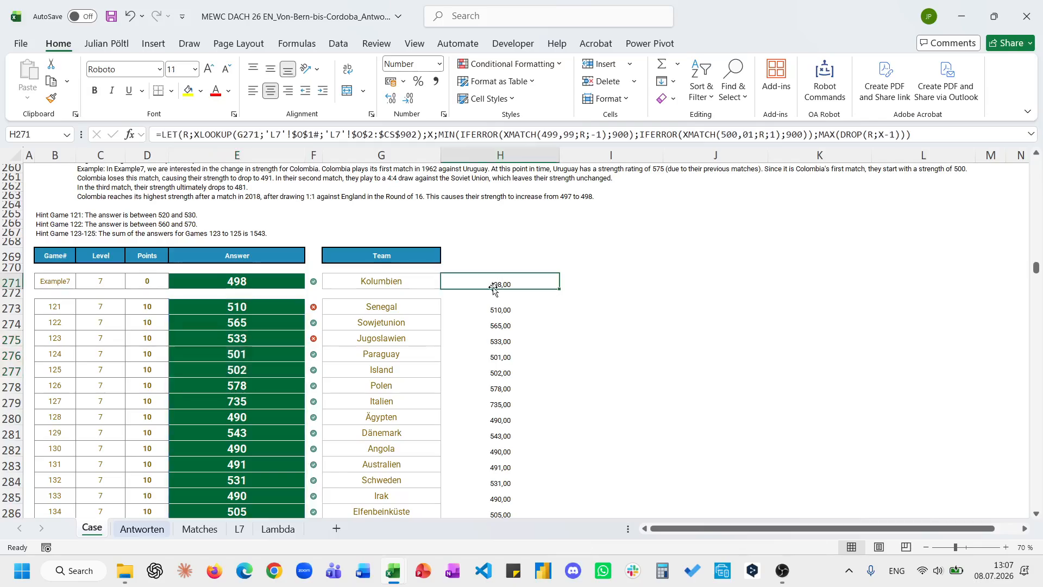
pyautogui.click(507, 312)
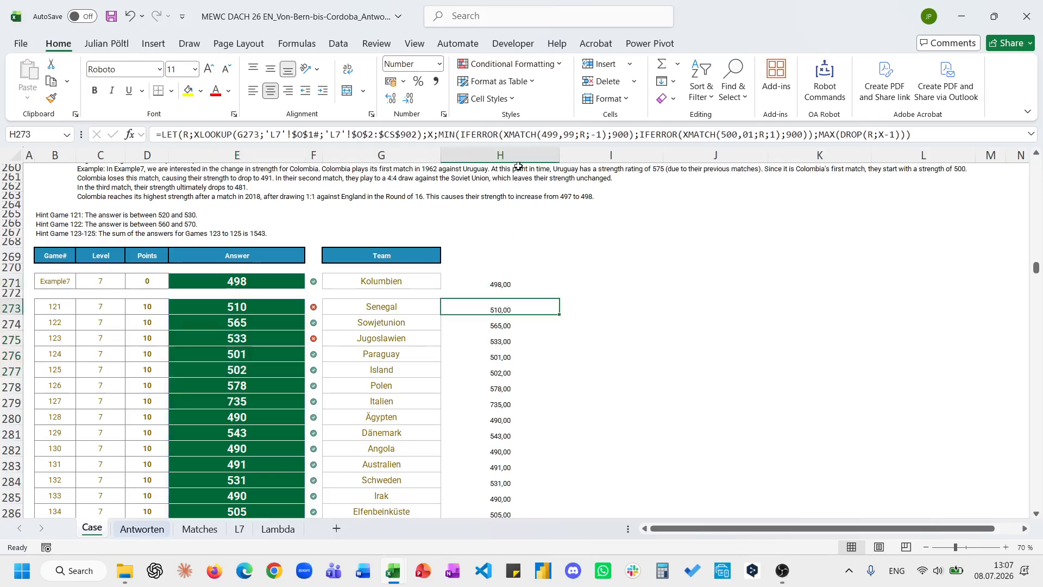
pyautogui.click(504, 134)
pyautogui.press('Escape')
# Step: Examine the team strength table on sheet L7 from its first rows across the team columns
pyautogui.click(239, 528)
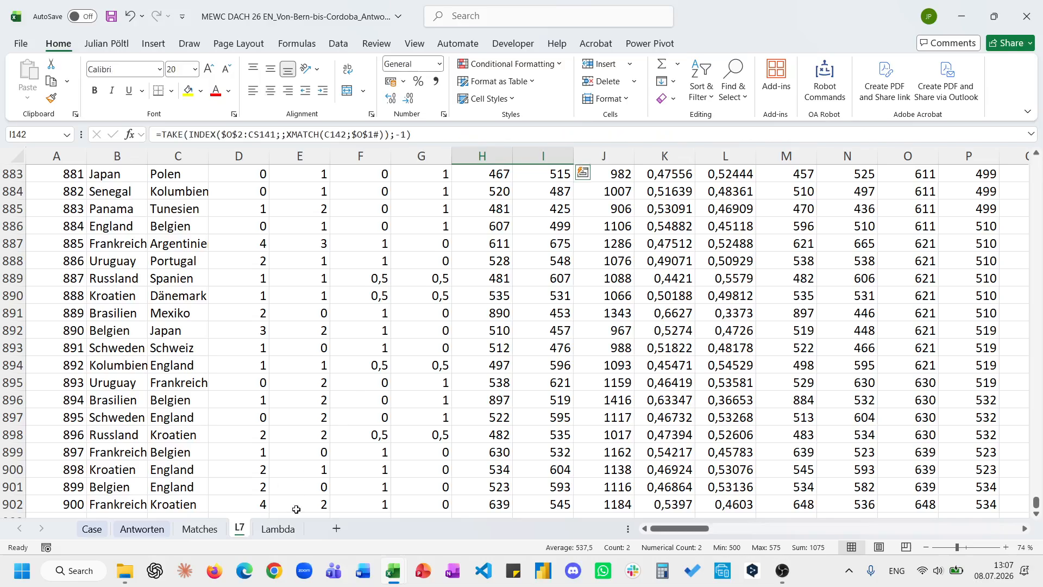
pyautogui.click(142, 528)
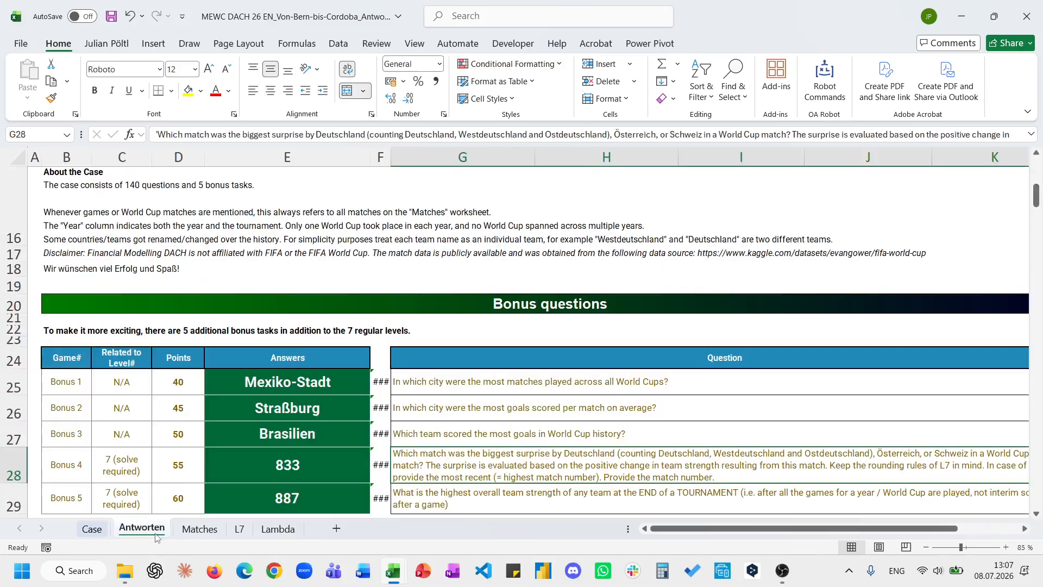
pyautogui.click(239, 529)
pyautogui.scroll(-4, 505, 324)
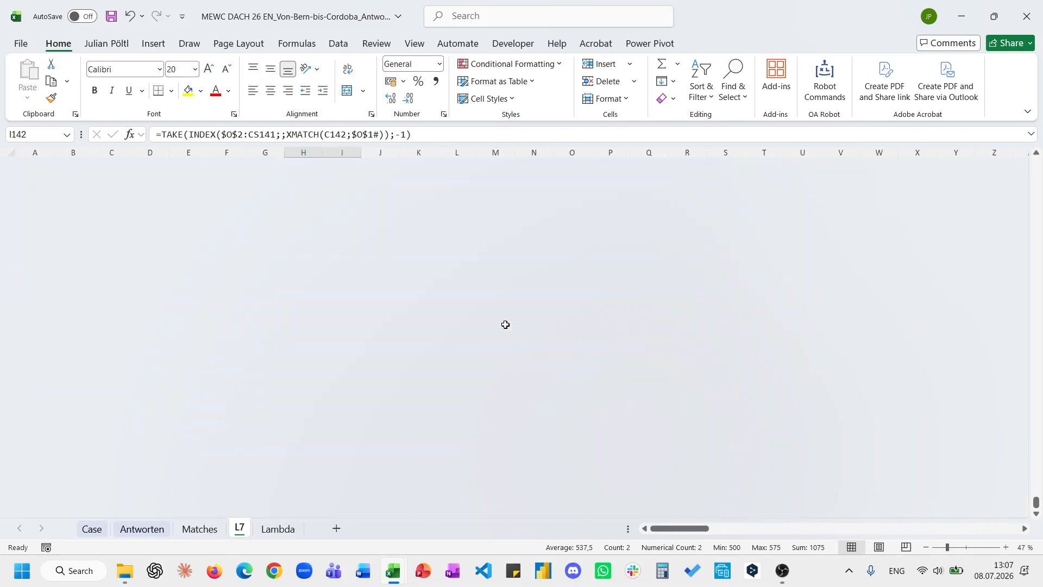
pyautogui.click(502, 241)
pyautogui.hotkey('ctrl', 'Up')
pyautogui.hotkey('ctrl', 'Up')
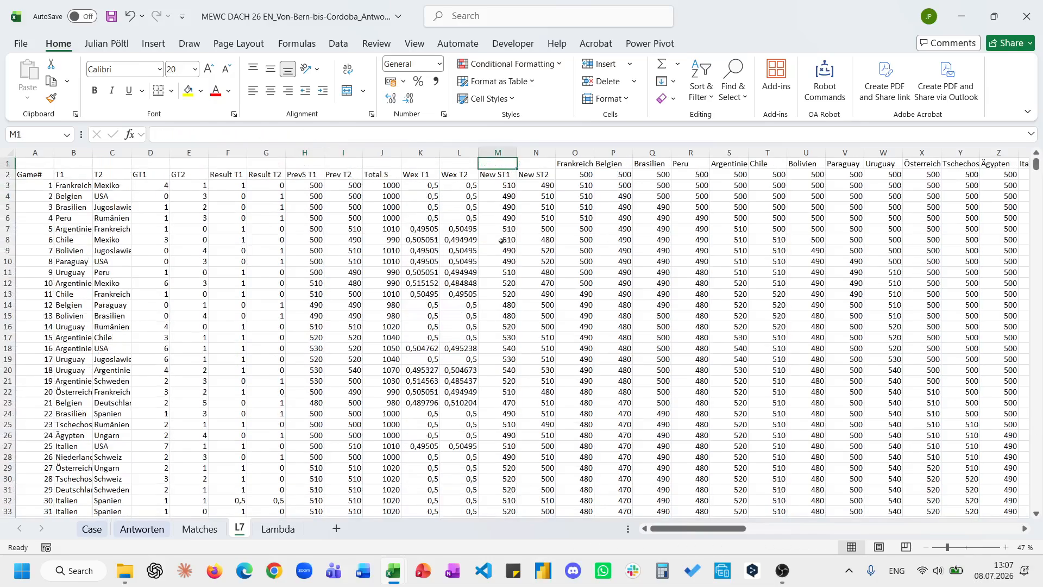
pyautogui.hscroll(7, 677, 217)
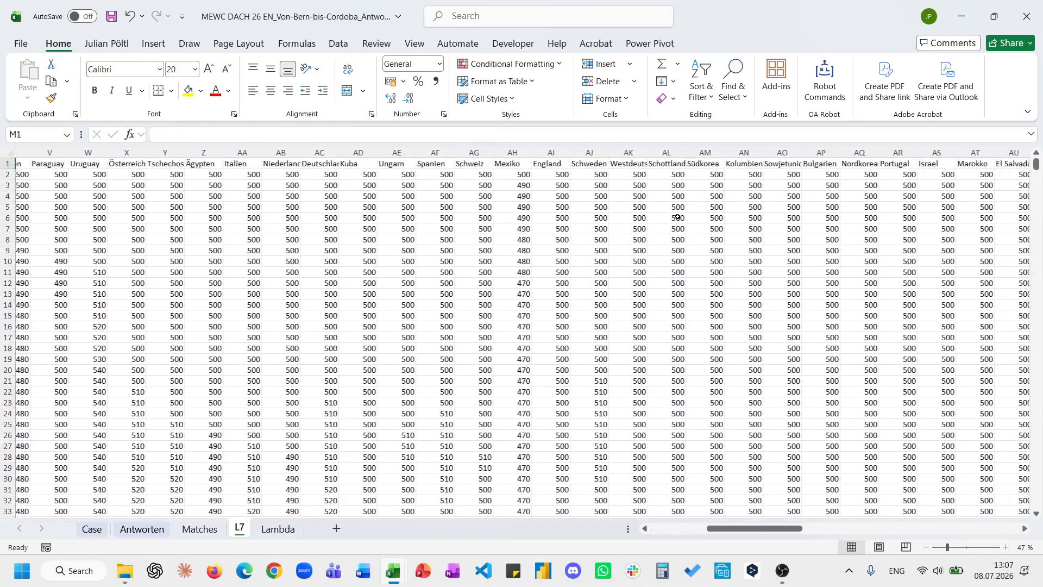
pyautogui.hscroll(5, 678, 217)
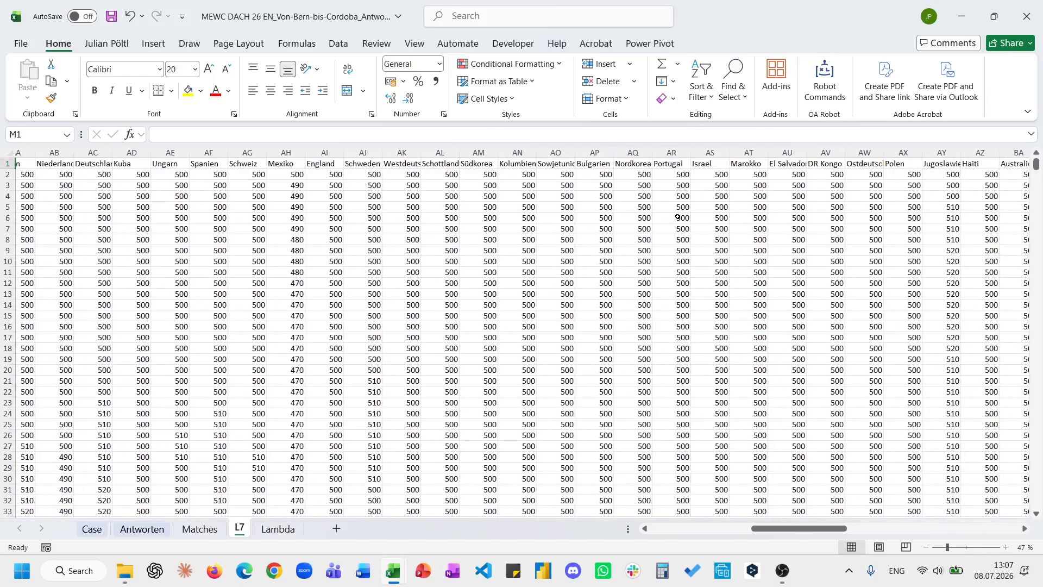
pyautogui.hscroll(-11, 678, 217)
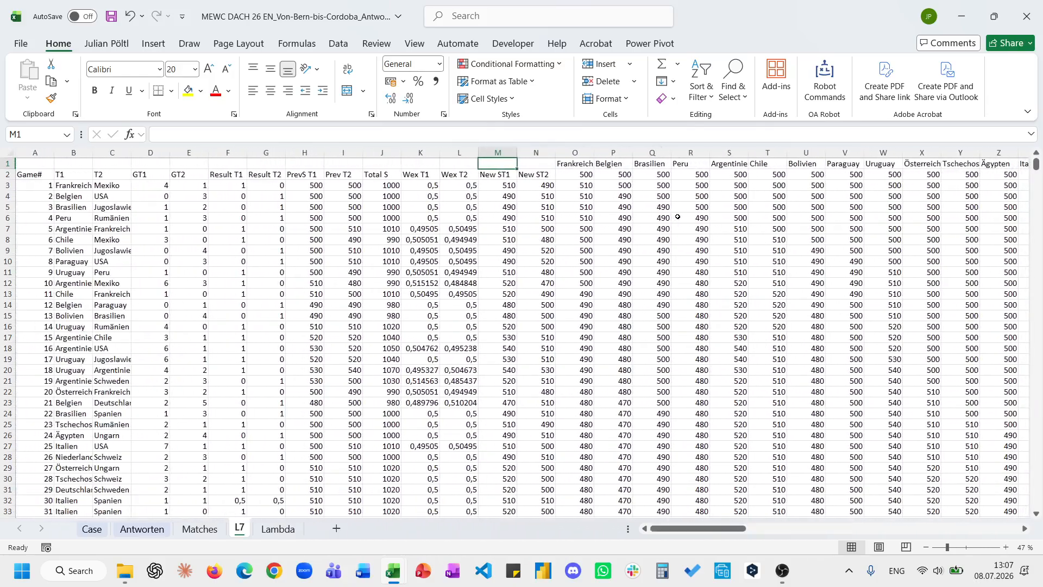
pyautogui.hscroll(20, 677, 217)
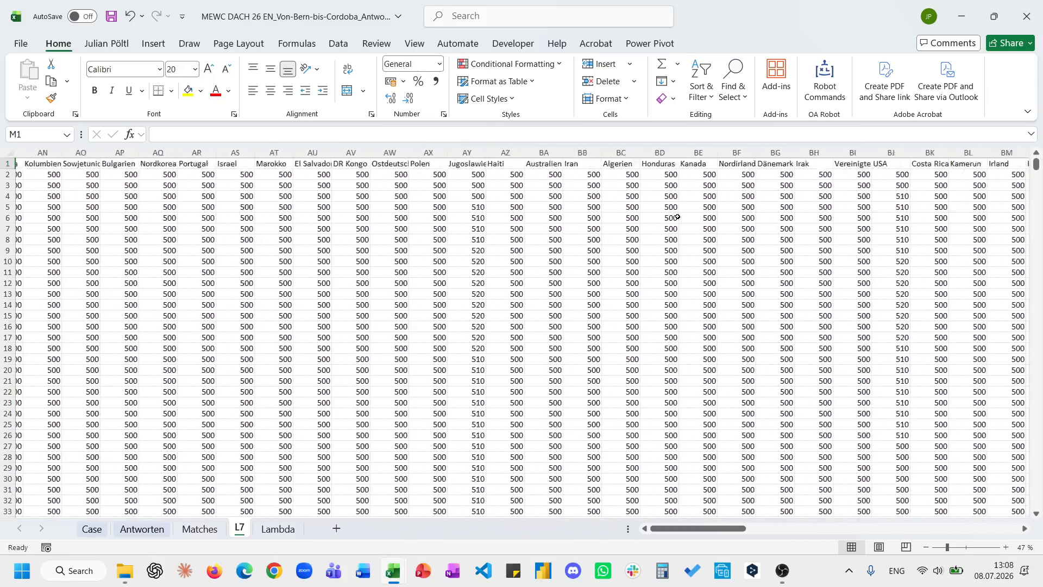
# Step: Repeat the team header row beside the strength table by entering =O1# in CU1
pyautogui.click(707, 162)
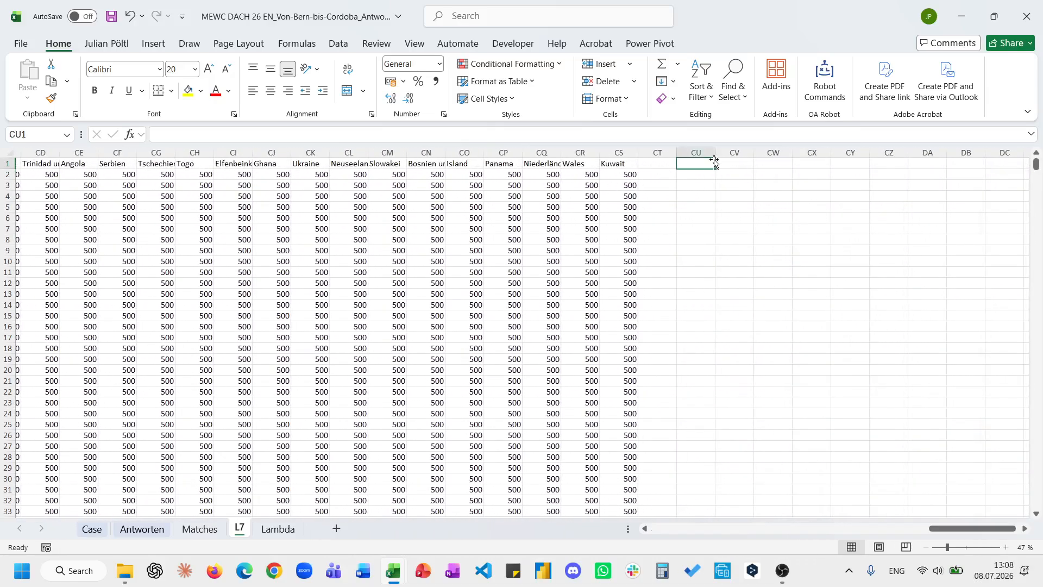
pyautogui.write('=')
pyautogui.press('Left')
pyautogui.press('Left')
pyautogui.hotkey('ctrl', 'shift', 'Left')
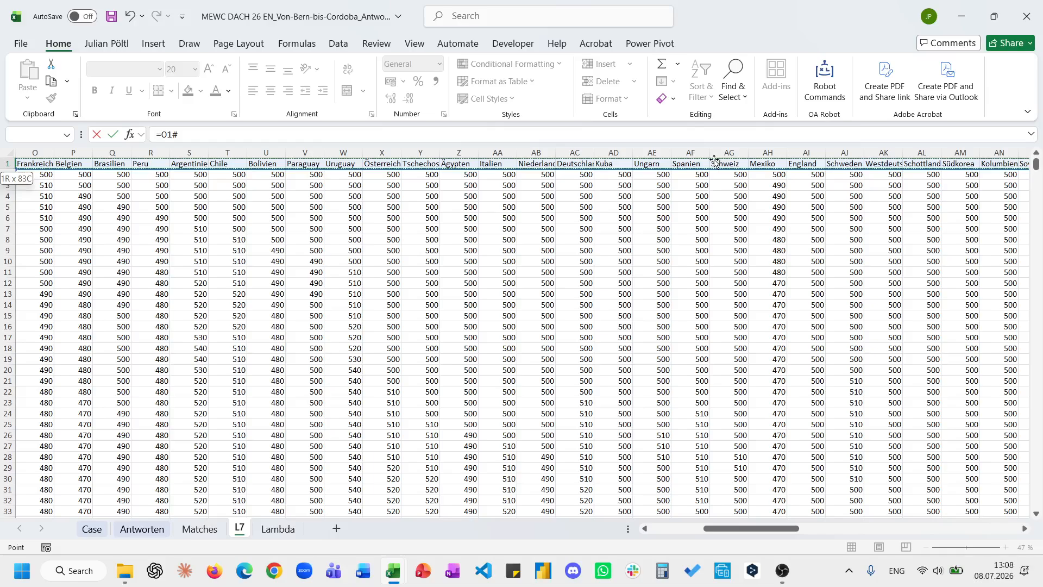
pyautogui.press('Return')
# Step: Copy the text of the starting-strength formula =IF(ISTEXT(O1#);500) from O2
pyautogui.write('=')
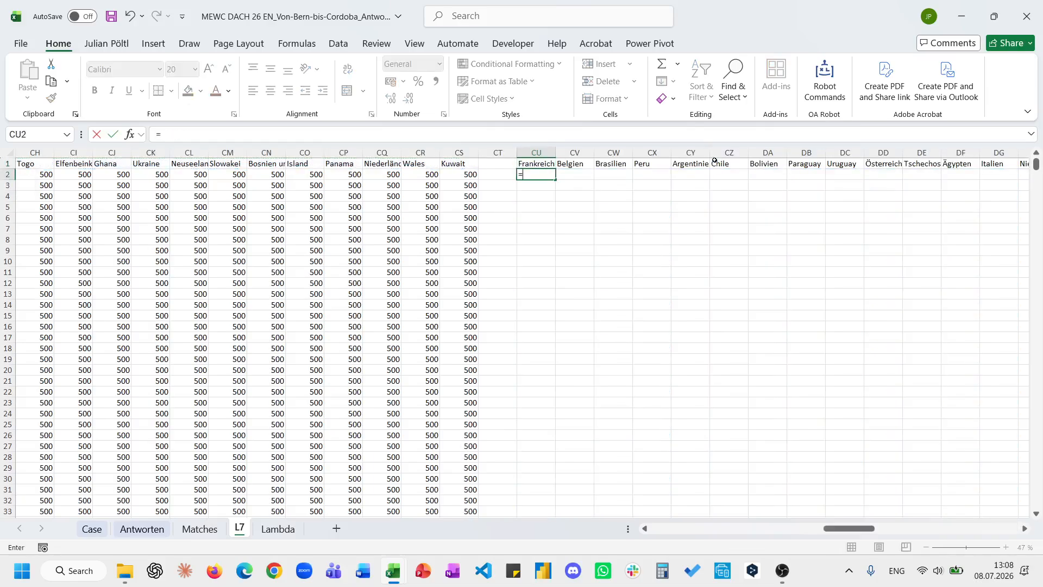
pyautogui.press('Escape')
pyautogui.press('Left')
pyautogui.press('Left')
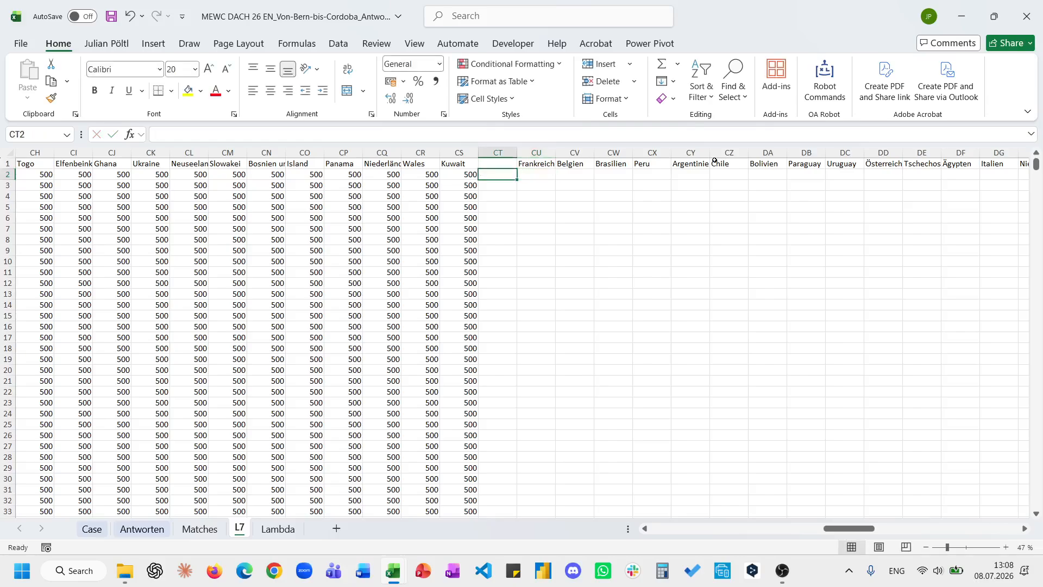
pyautogui.hotkey('ctrl', 'Left')
pyautogui.press('Right')
pyautogui.press('Right')
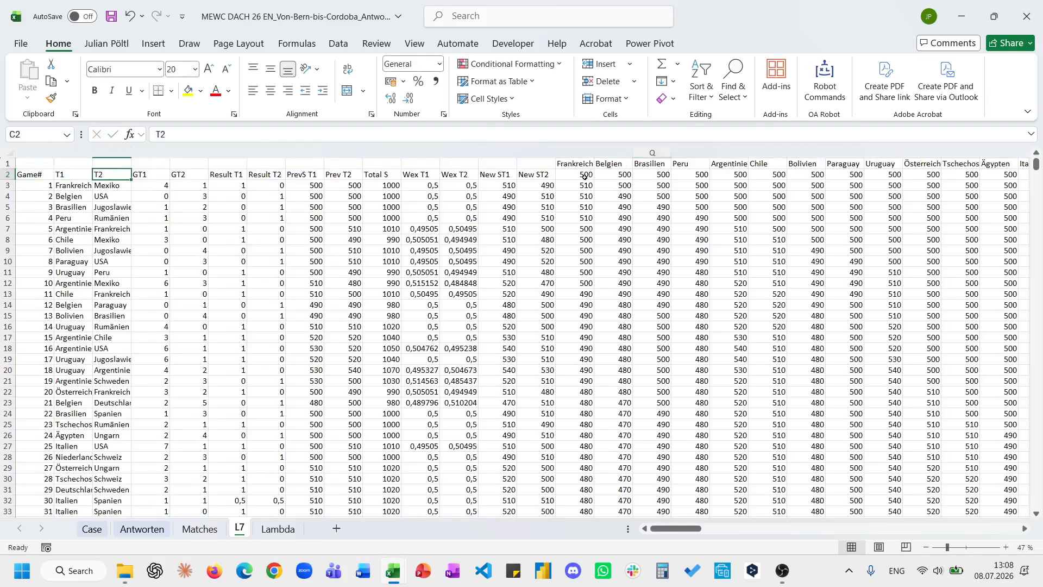
pyautogui.click(574, 184)
pyautogui.click(568, 175)
pyautogui.click(330, 130)
pyautogui.hotkey('ctrl', 'a')
pyautogui.hotkey('ctrl', 'c')
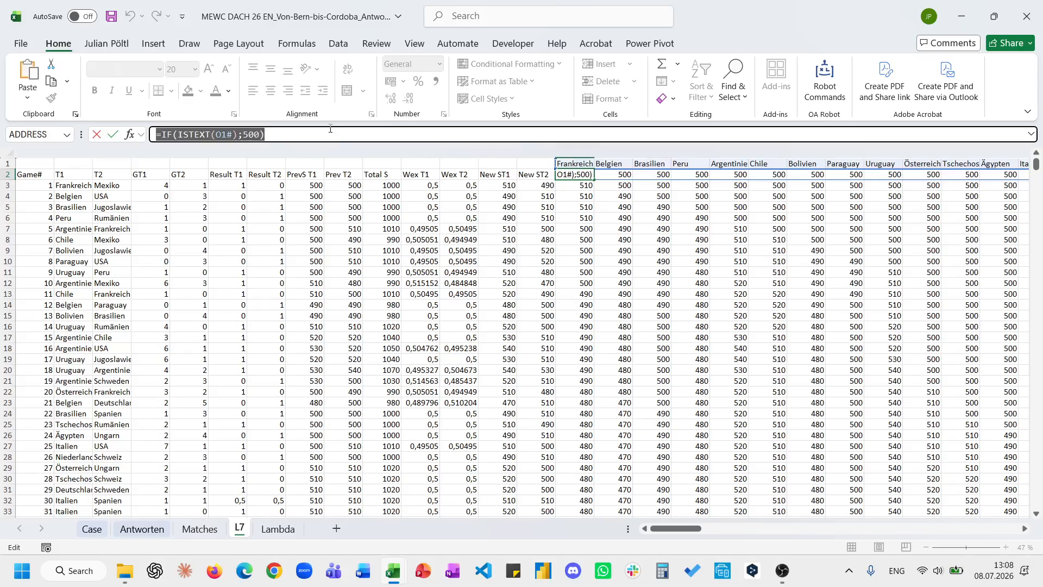
pyautogui.press('Escape')
# Step: Enter the copied formula in CU2 with 0 as the starting value, giving =IF(ISTEXT(O1#);0)
pyautogui.press('Right')
pyautogui.press('Right')
pyautogui.press('Right')
pyautogui.press('Right')
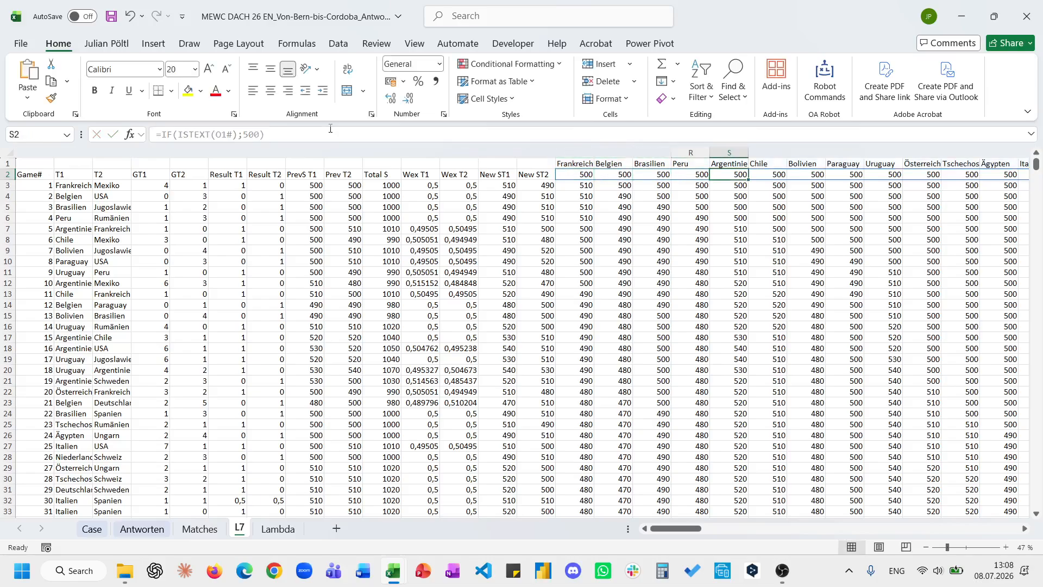
pyautogui.hotkey('ctrl', 'Right')
pyautogui.press('Right')
pyautogui.press('Right')
pyautogui.click(330, 128)
pyautogui.hotkey('ctrl', 'v')
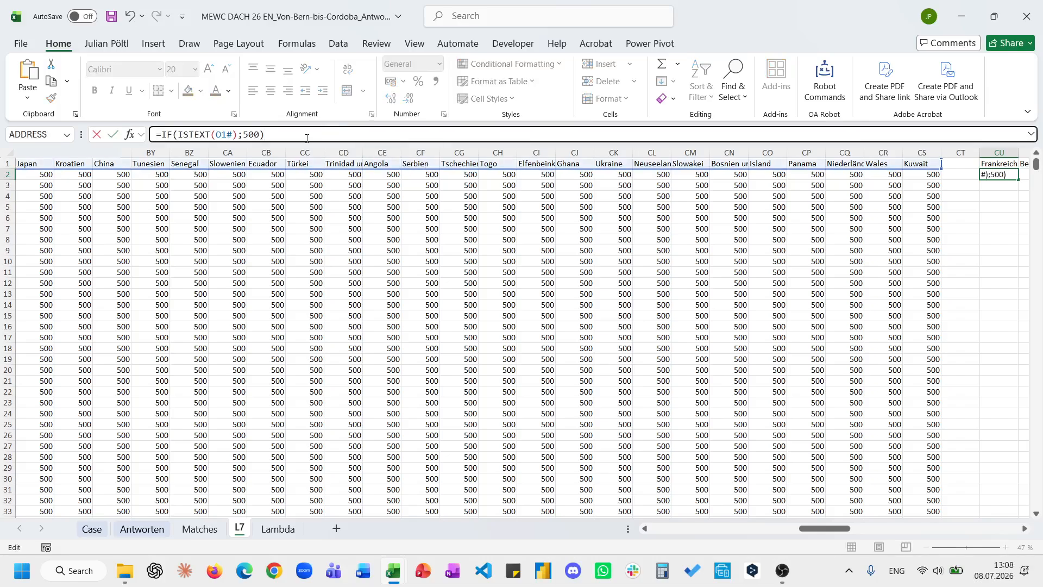
pyautogui.hotkey('ctrl', 'Return')
pyautogui.doubleClick(249, 135)
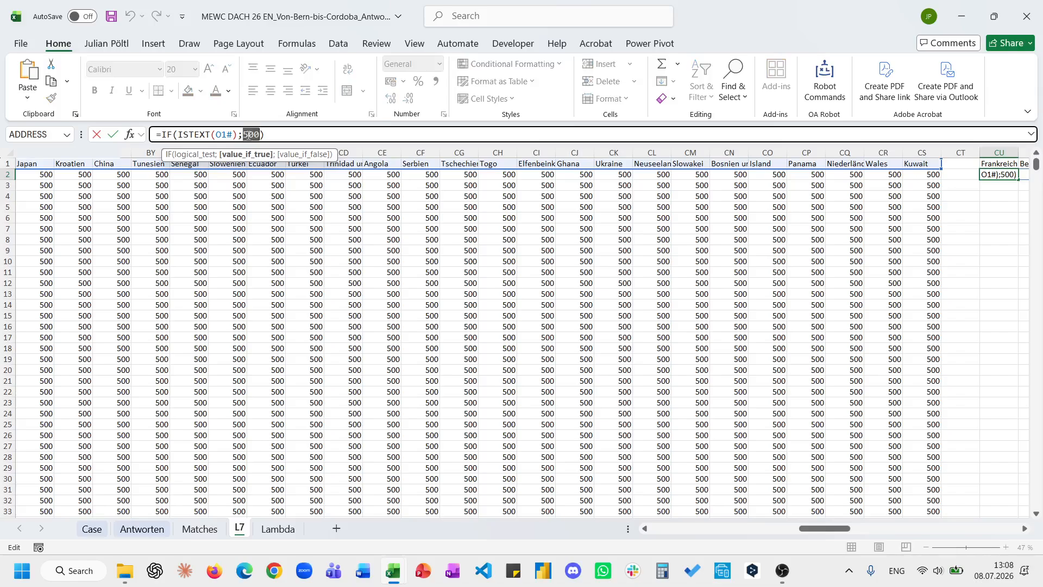
pyautogui.write('0')
pyautogui.hotkey('ctrl', 'Return')
pyautogui.press('Down')
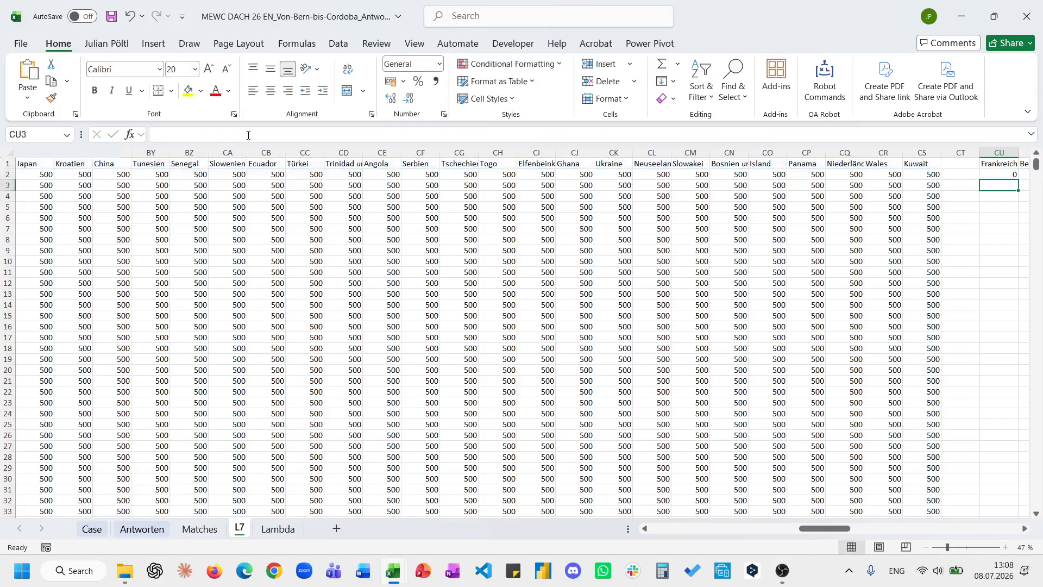
# Step: Copy the text of the XLOOKUP formula in O3 of the strength table
pyautogui.click(299, 185)
pyautogui.hotkey('ctrl', 'Left')
pyautogui.press('Right')
pyautogui.press('Right')
pyautogui.press('Right')
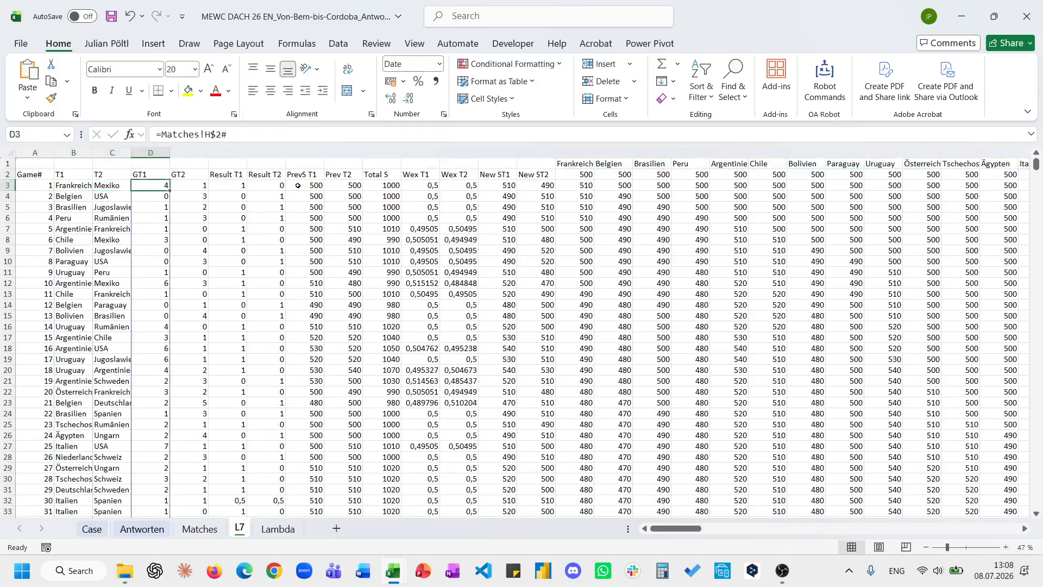
pyautogui.click(571, 189)
pyautogui.click(284, 132)
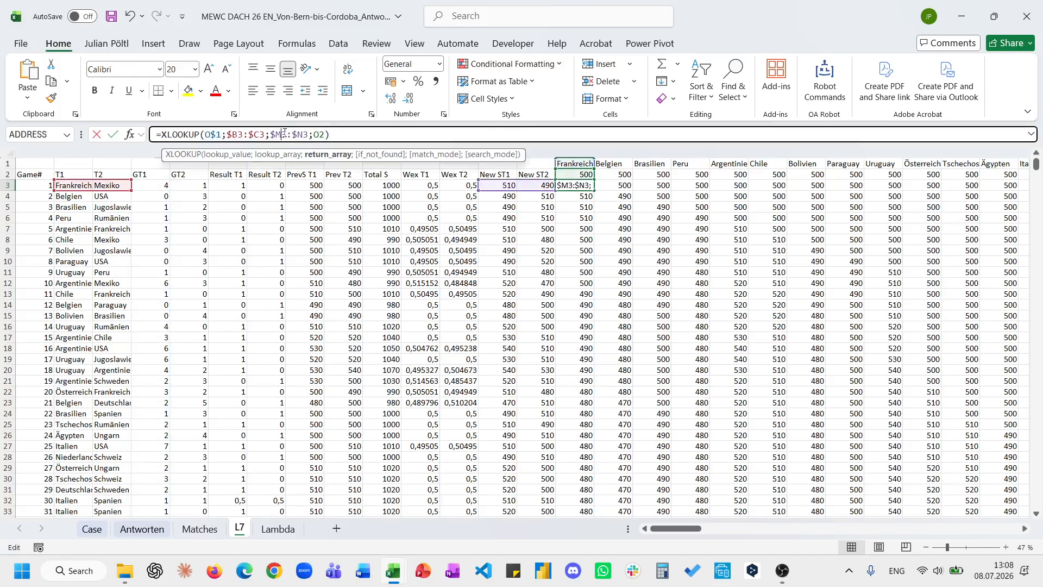
pyautogui.press('Escape')
pyautogui.click(284, 133)
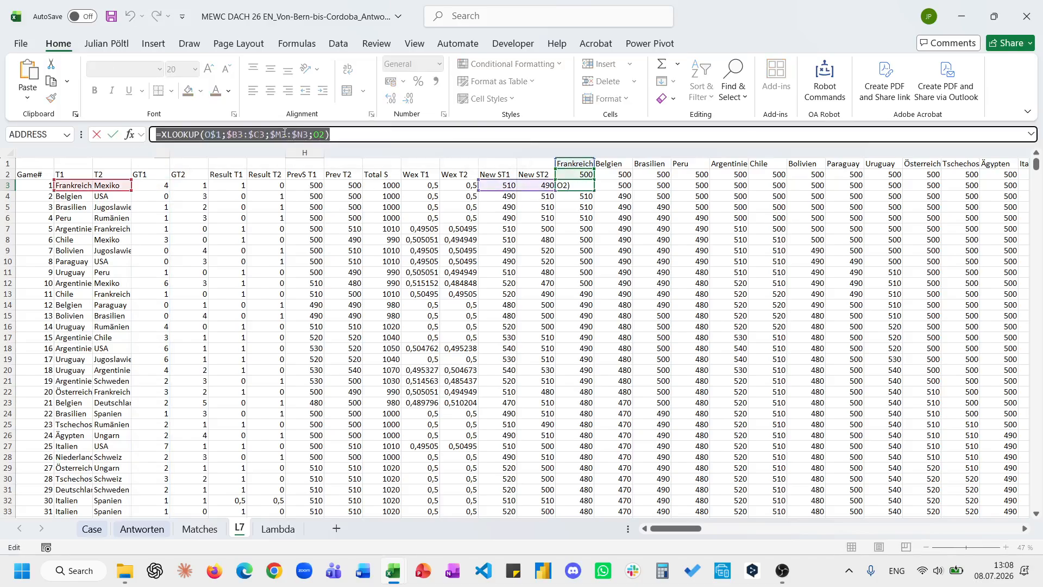
pyautogui.press('Escape')
# Step: Paste the copied formula =XLOOKUP(O$1;$B3:$C3;$M3:$N3;O2) into CU3 under the second Frankreich header
pyautogui.hotkey('ctrl', 'Right')
pyautogui.hotkey('ctrl', 'Right')
pyautogui.hotkey('ctrl', 'Left')
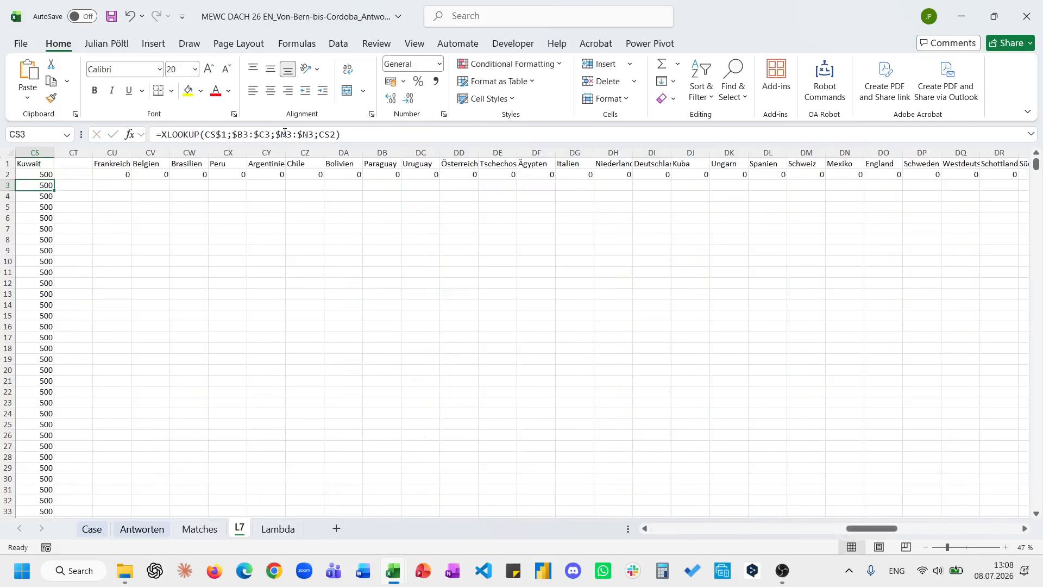
pyautogui.press('Right')
pyautogui.press('Right')
pyautogui.hotkey('ctrl', 'v')
pyautogui.click(284, 132)
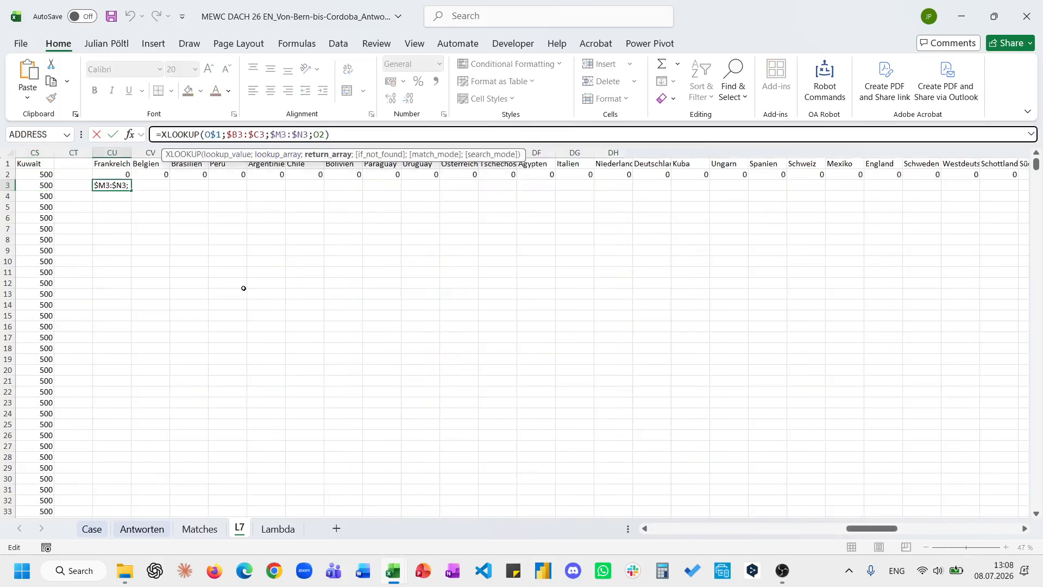
# Step: Wrap the XLOOKUP's return array in the CU3 formula in an IF that returns 1: IF($M3:$N3;1)
pyautogui.hscroll(-10, 244, 288)
pyautogui.hscroll(-13, 244, 287)
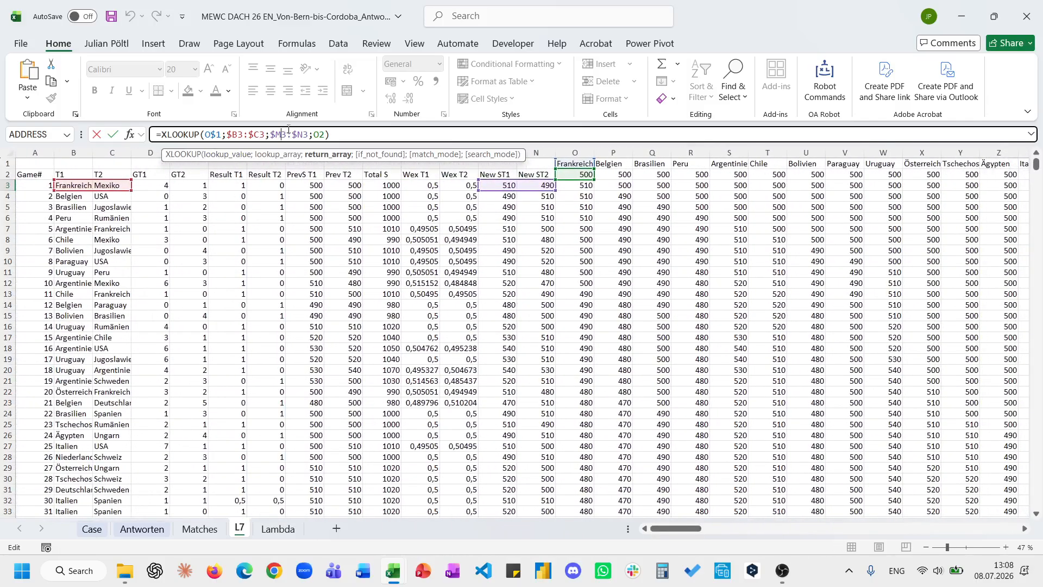
pyautogui.doubleClick(288, 134)
pyautogui.click(270, 134)
pyautogui.write('IF(')
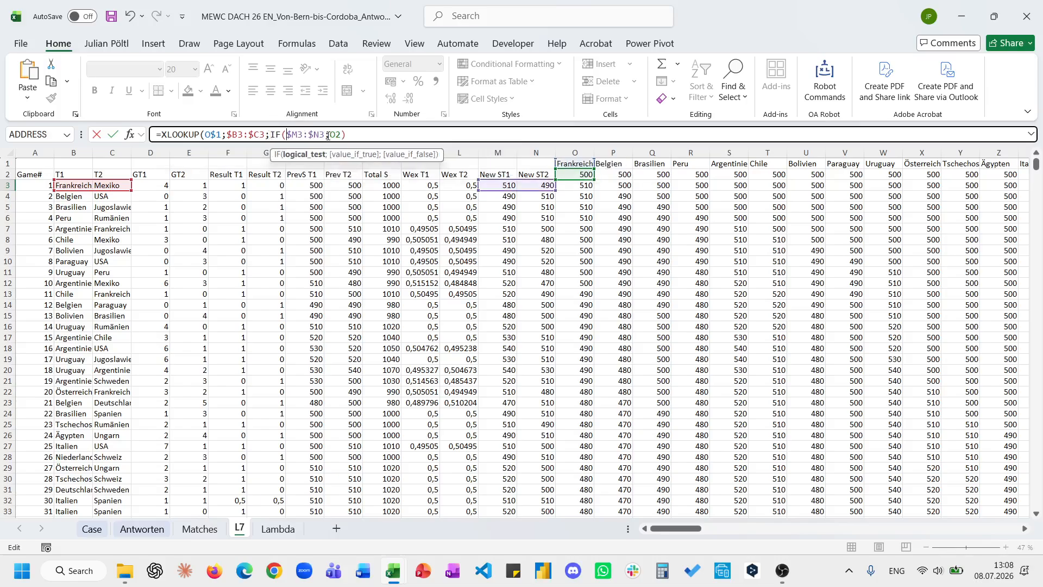
pyautogui.write('=1)')
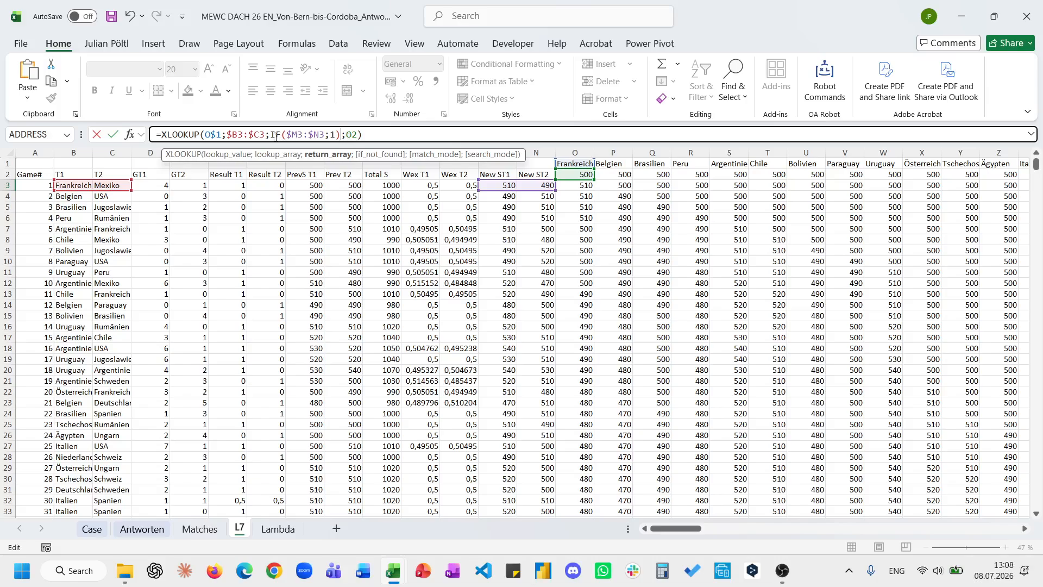
# Step: Add the fallback reference O2 in front of the lookup, making CU3 =O2+XLOOKUP(O$1;$B3:$C3;IF($M3:$N3;1);O2)
pyautogui.press('Right')
pyautogui.hotkey('shift', 'Right')
pyautogui.hotkey('shift', 'Right')
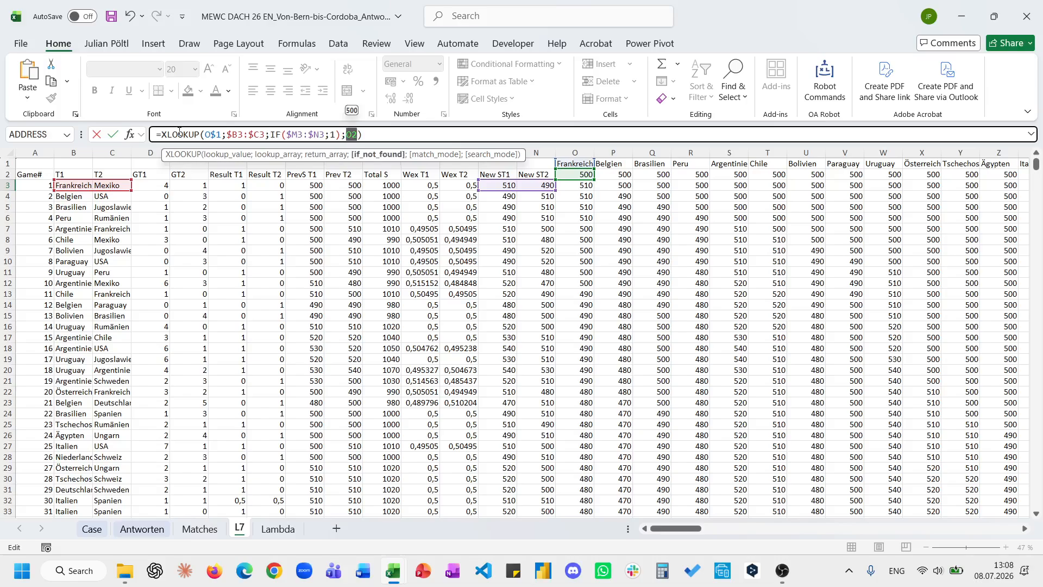
pyautogui.hotkey('ctrl', 'c')
pyautogui.click(165, 137)
pyautogui.hotkey('ctrl', 'v')
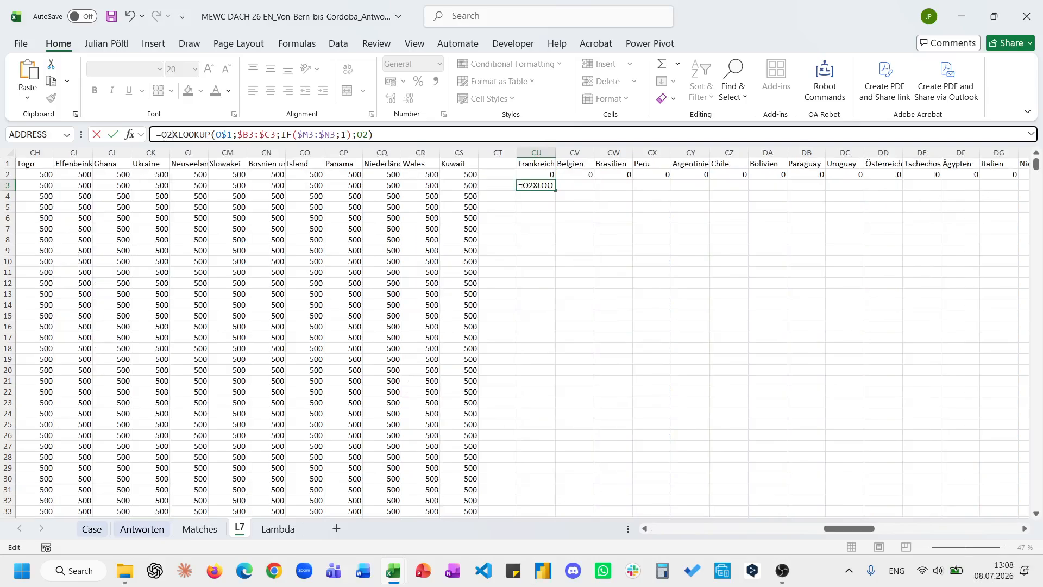
pyautogui.write('+')
pyautogui.hotkey('ctrl', 'Return')
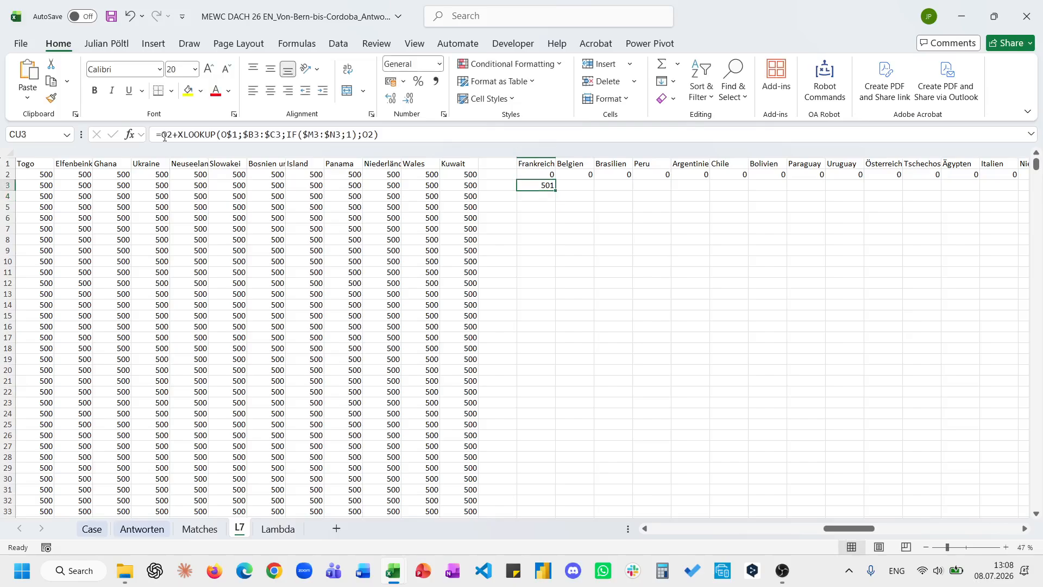
pyautogui.click(348, 135)
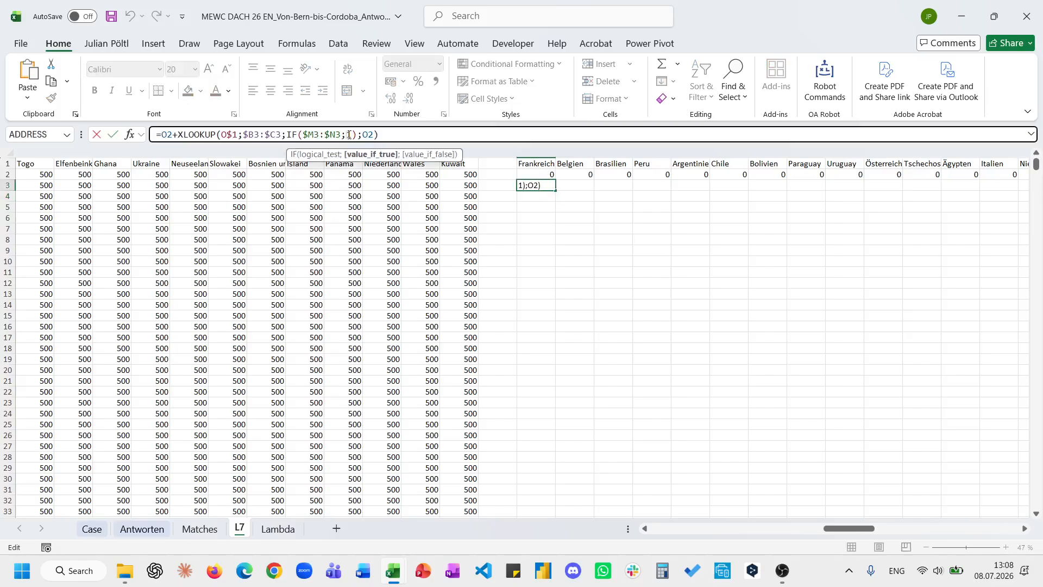
pyautogui.press('Escape')
# Step: Copy the CU3 formula across row 3 of the second team table to the Kuwait column FY
pyautogui.hotkey('ctrl', 'c')
pyautogui.press('Up')
pyautogui.hotkey('ctrl', 'Right')
pyautogui.press('Down')
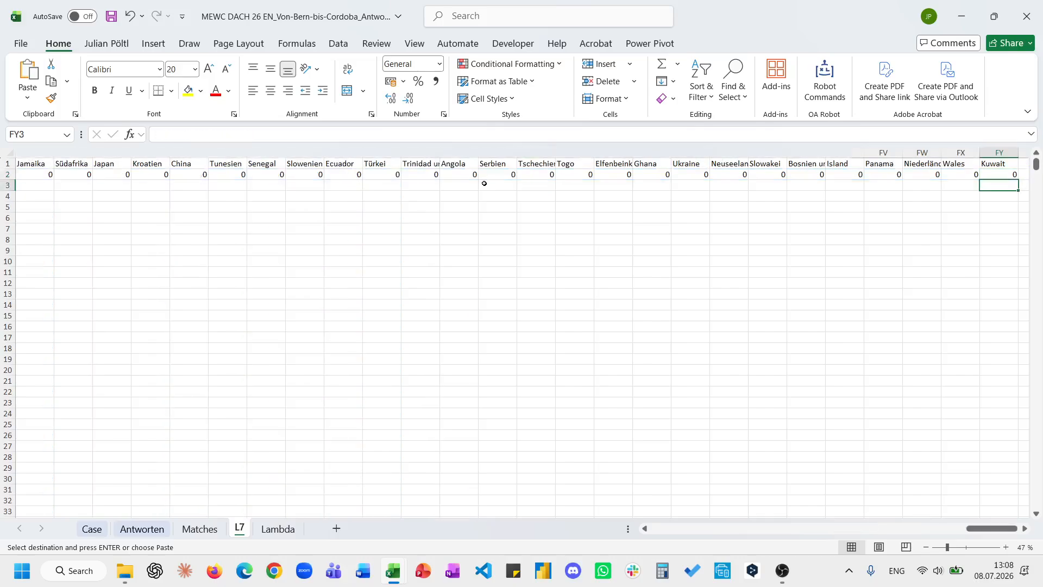
pyautogui.hotkey('ctrl', 'shift', 'Left')
pyautogui.hotkey('ctrl', 'v')
pyautogui.press('Escape')
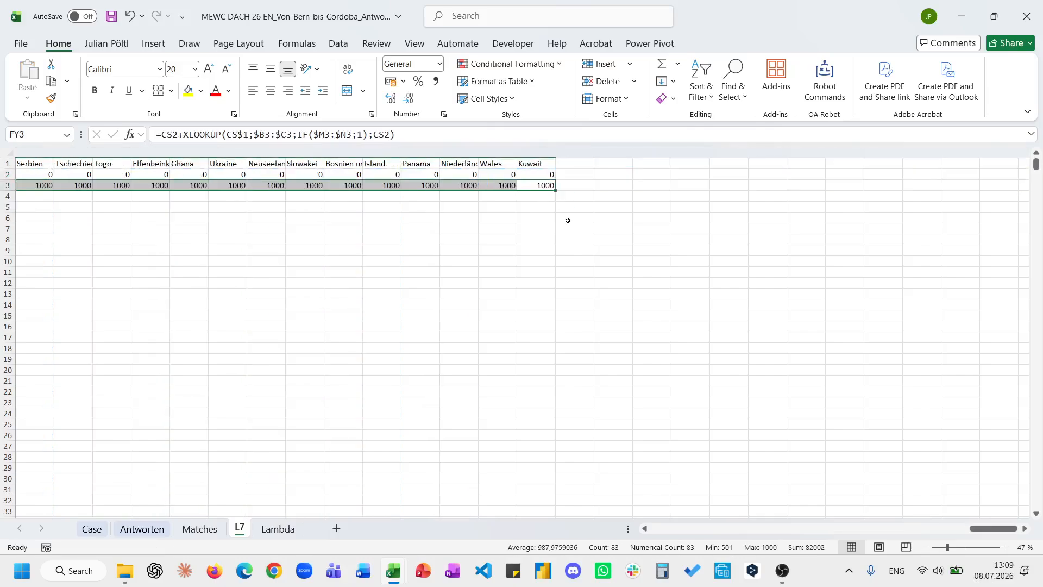
# Step: Check the copied formulas in row 3 under the first teams from Frankreich to Argentinien
pyautogui.hotkey('ctrl', 'Left')
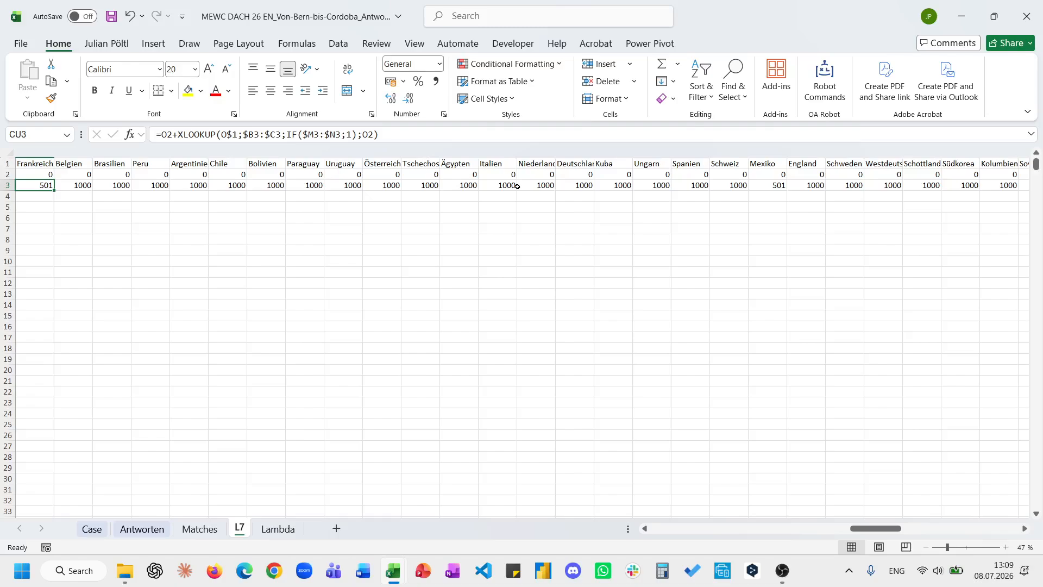
pyautogui.press('Right')
pyautogui.press('Right')
pyautogui.press('Right')
pyautogui.press('Right')
pyautogui.hotkey('ctrl', 'Left')
pyautogui.press('Right')
pyautogui.press('Right')
pyautogui.press('Right')
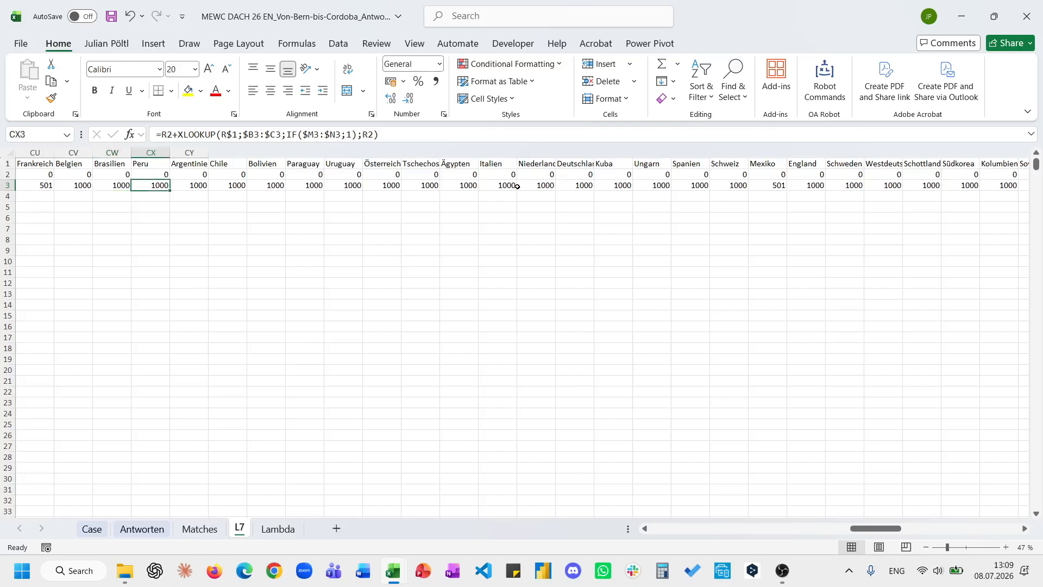
pyautogui.press('Left')
pyautogui.press('Left')
pyautogui.press('Left')
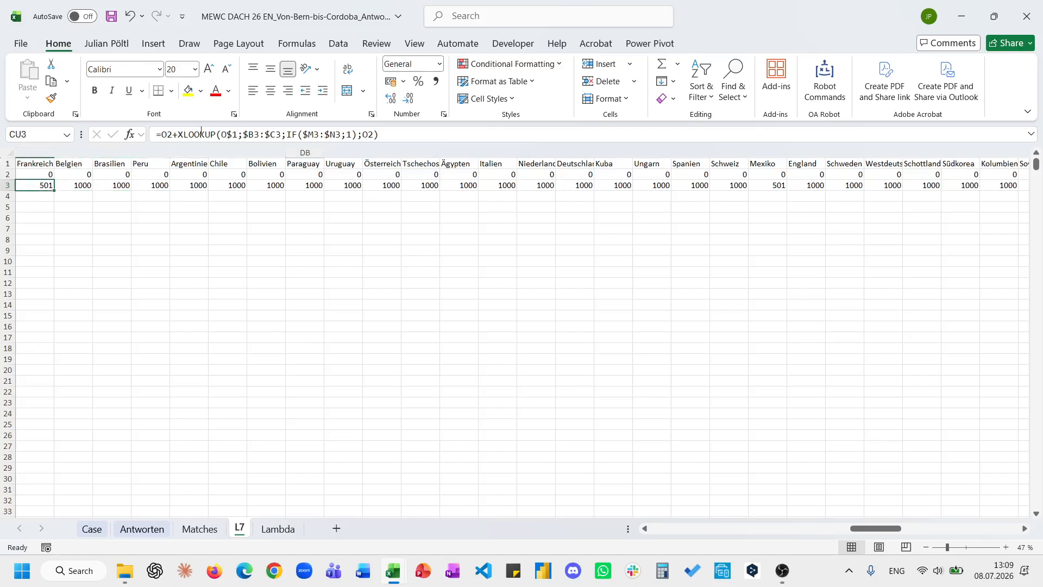
# Step: Replace both O2 references in CU3 with CU2, giving =CU2+XLOOKUP(O$1;$B3:$C3;IF($M3:$N3;1);CU2)
pyautogui.doubleClick(171, 134)
pyautogui.click(44, 172)
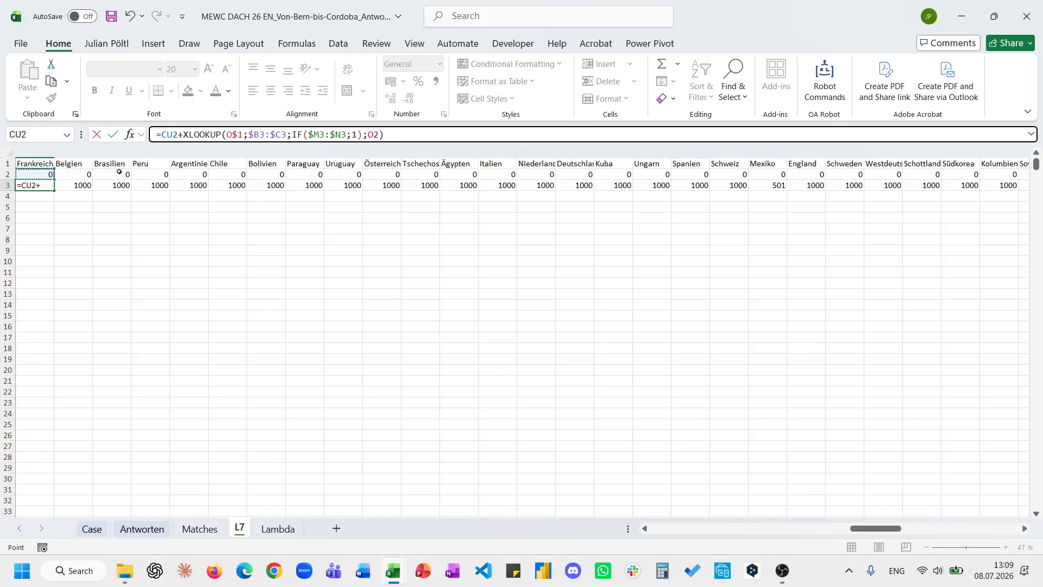
pyautogui.press('F4')
pyautogui.press('F4')
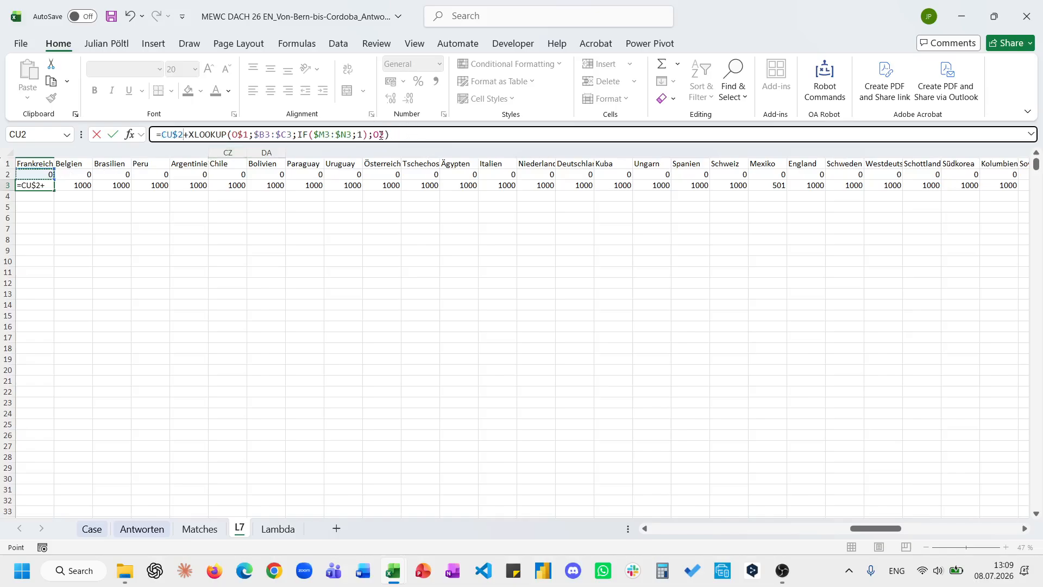
pyautogui.press('F4')
pyautogui.press('F4')
pyautogui.doubleClick(167, 136)
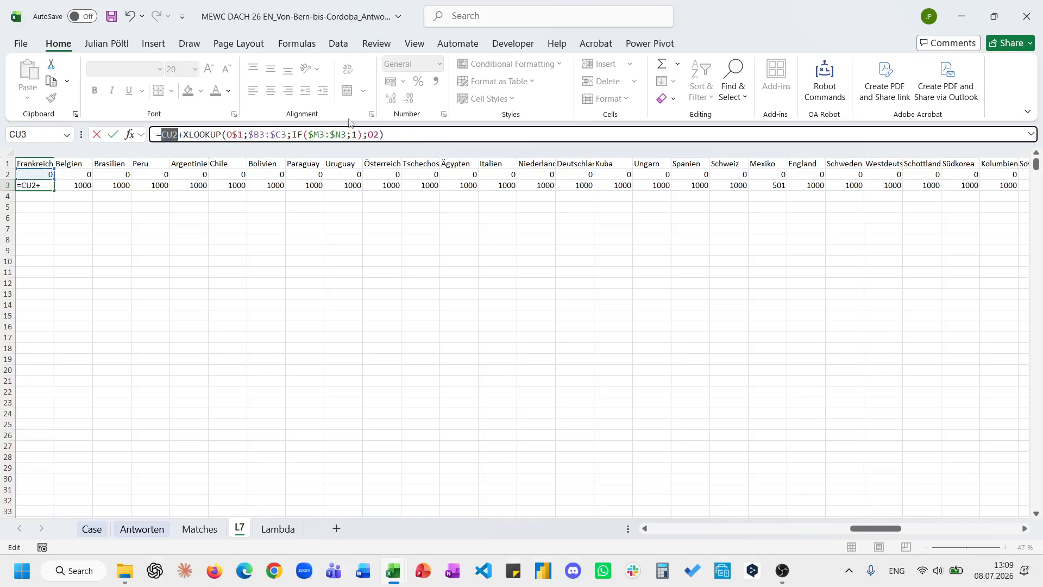
pyautogui.hotkey('ctrl', 'c')
pyautogui.doubleClick(371, 135)
pyautogui.hotkey('ctrl', 'v')
pyautogui.hotkey('ctrl', 'Return')
# Step: Copy the corrected CU3 formula over the rest of row 3, from Frankreich to Kuwait
pyautogui.hotkey('ctrl', 'c')
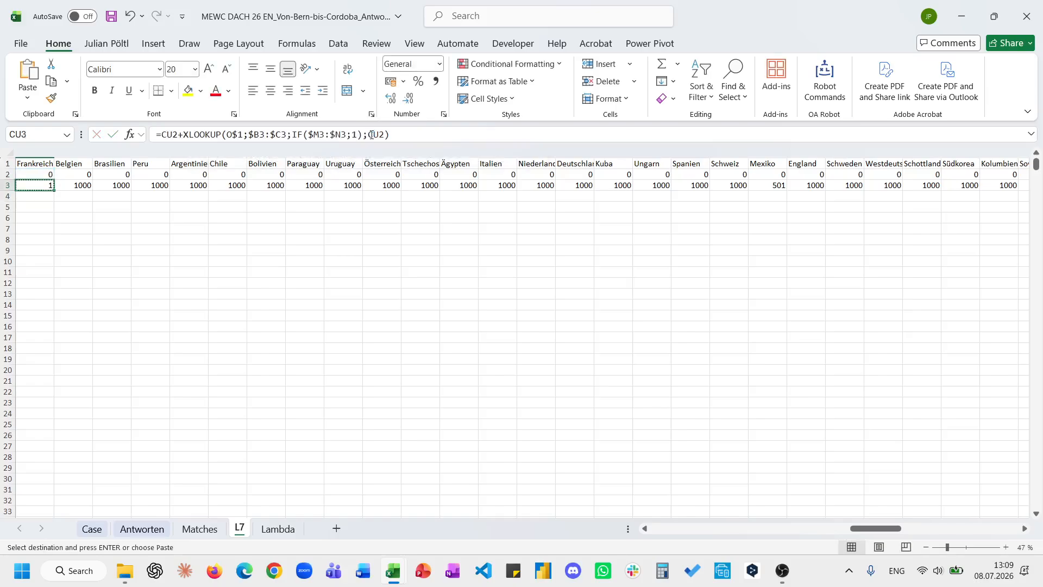
pyautogui.hotkey('ctrl', 'shift', 'Right')
pyautogui.hotkey('ctrl', 'v')
pyautogui.press('Escape')
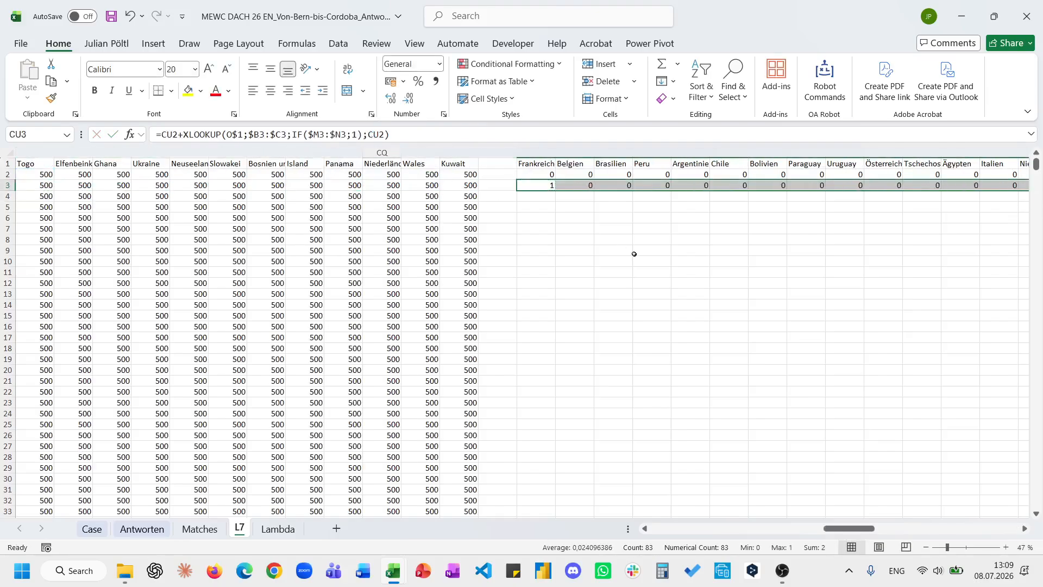
# Step: Examine the references and the lookup part of the Belgien formula in CV3 without changing it
pyautogui.hscroll(3, 634, 253)
pyautogui.hscroll(-4, 634, 254)
pyautogui.click(614, 187)
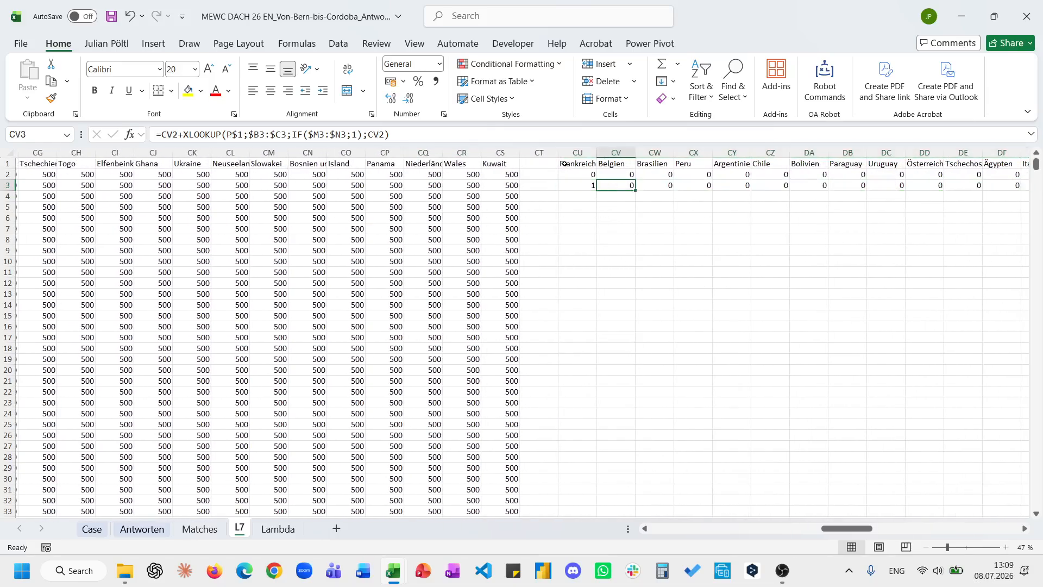
pyautogui.press('F2')
pyautogui.hscroll(-10, 396, 221)
pyautogui.hscroll(-15, 396, 220)
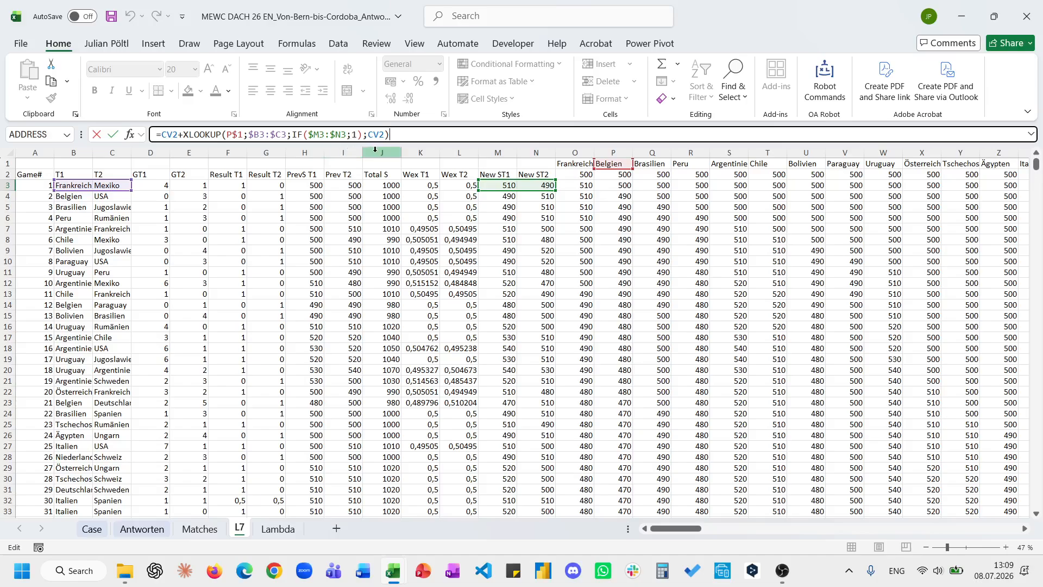
pyautogui.moveTo(292, 134); pyautogui.dragTo(365, 136)
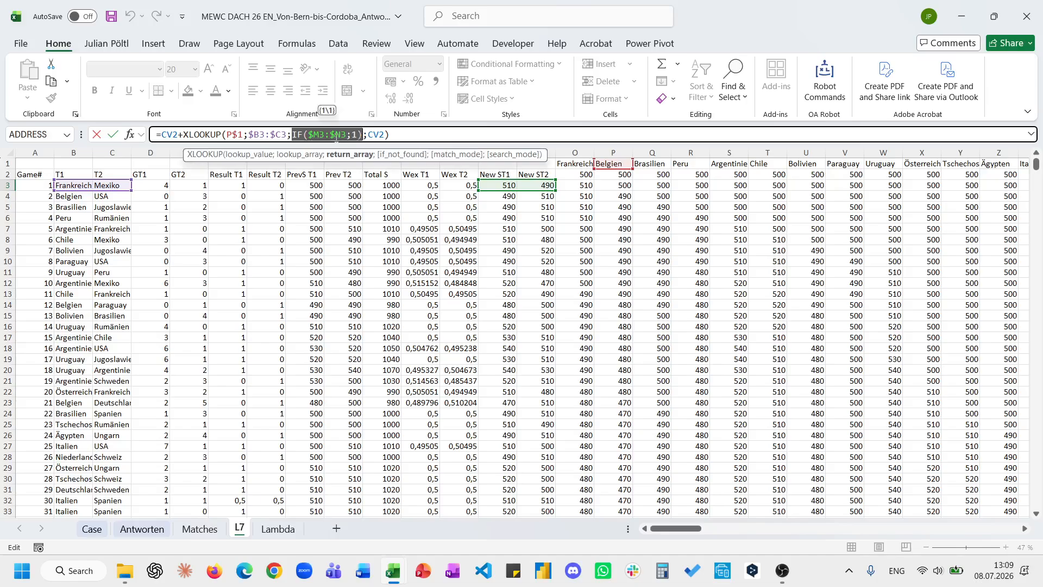
pyautogui.moveTo(183, 135); pyautogui.dragTo(390, 136)
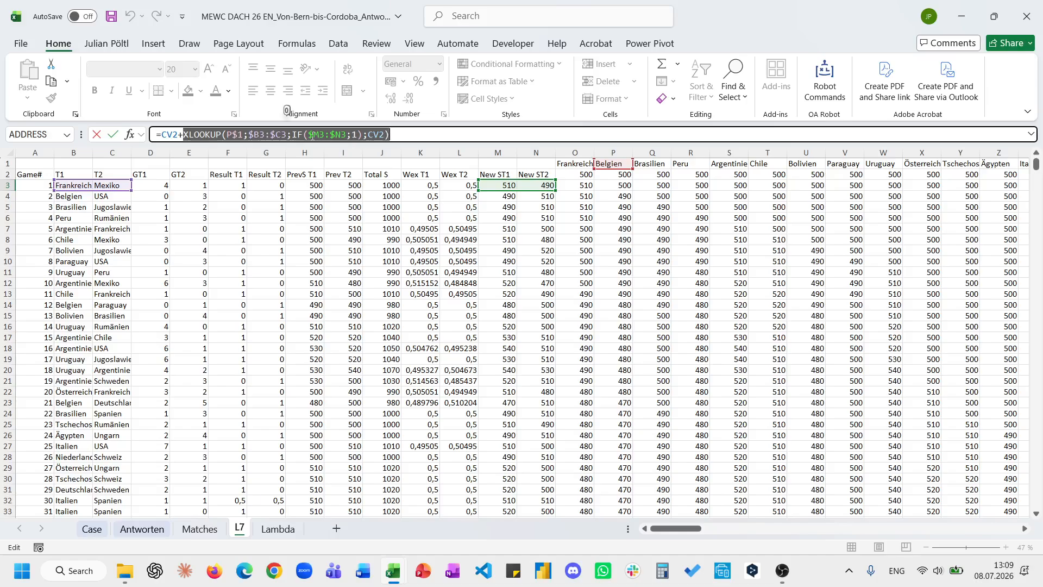
pyautogui.press('Escape')
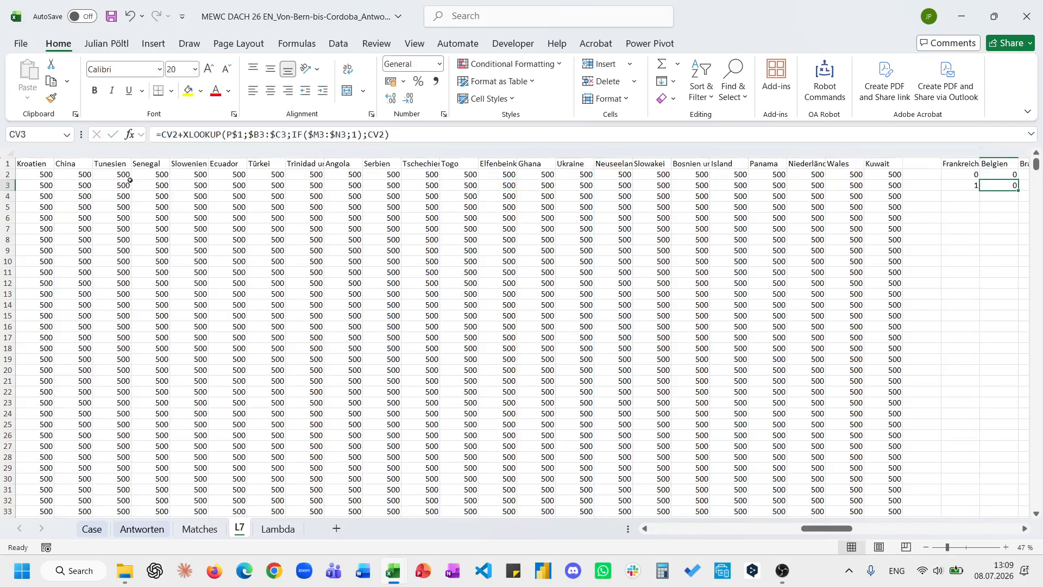
# Step: Look along the starting-value row of the second team table and return to its Frankreich cell
pyautogui.press('Up')
pyautogui.press('Right')
pyautogui.press('Right')
pyautogui.press('Right')
pyautogui.press('Right')
pyautogui.press('Right')
pyautogui.press('Right')
pyautogui.press('Right')
pyautogui.press('Right')
pyautogui.press('Right')
pyautogui.press('Right')
pyautogui.press('Right')
pyautogui.press('Right')
pyautogui.press('Right')
pyautogui.press('Right')
pyautogui.press('Right')
pyautogui.press('Right')
pyautogui.press('Right')
pyautogui.press('Right')
pyautogui.press('Right')
pyautogui.press('Right')
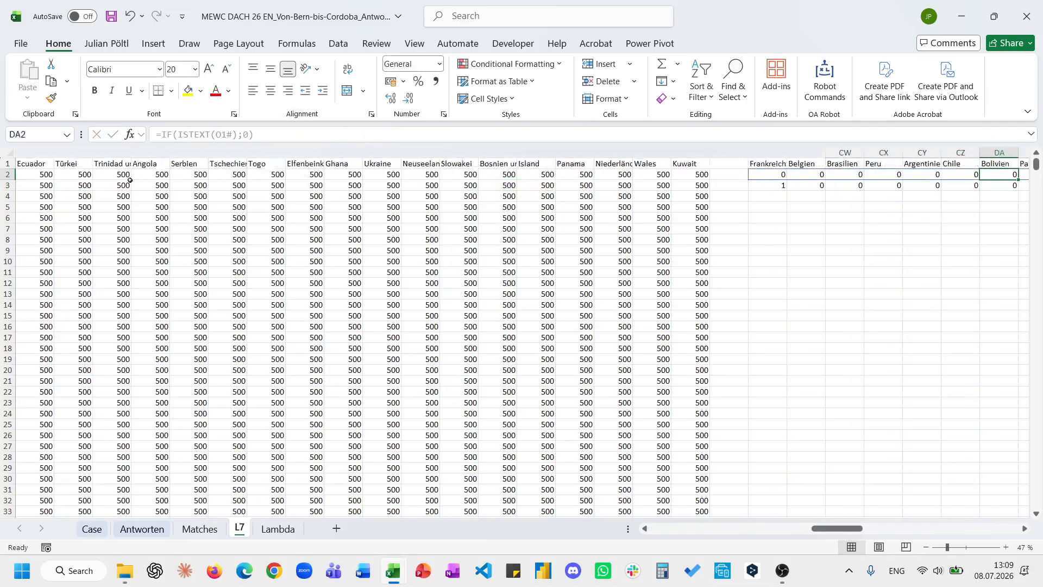
pyautogui.press('Right')
pyautogui.press('Right')
pyautogui.press('Right')
pyautogui.press('Right')
pyautogui.press('Right')
pyautogui.press('Right')
pyautogui.press('Right')
pyautogui.press('Right')
pyautogui.press('Right')
pyautogui.press('Right')
pyautogui.press('Right')
pyautogui.hotkey('ctrl', 'Left')
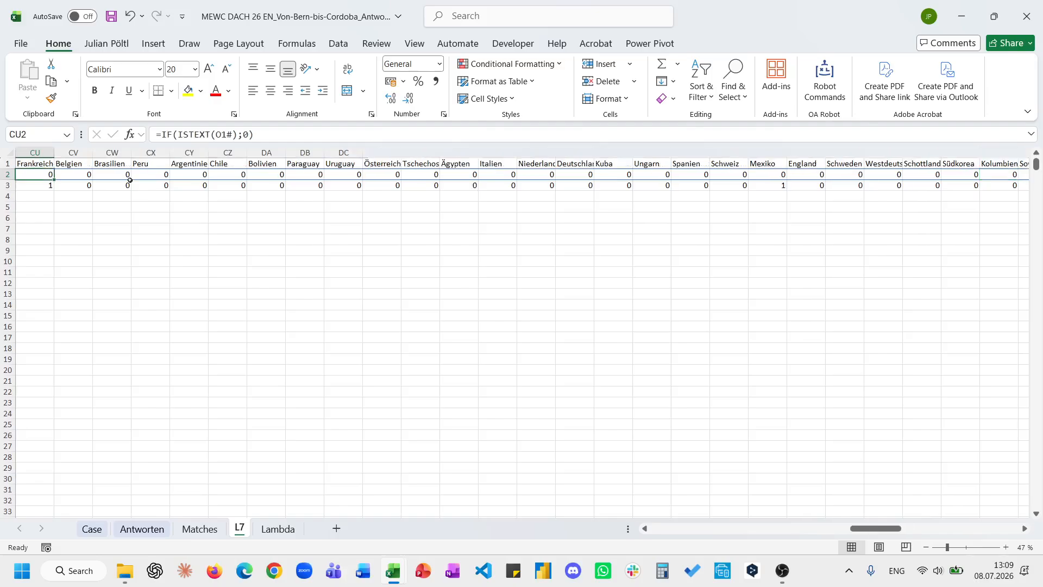
# Step: Copy the formula row CU3:FY3 down to row 902 for all teams in the second table
pyautogui.press('Down')
pyautogui.hotkey('ctrl', 'shift', 'Right')
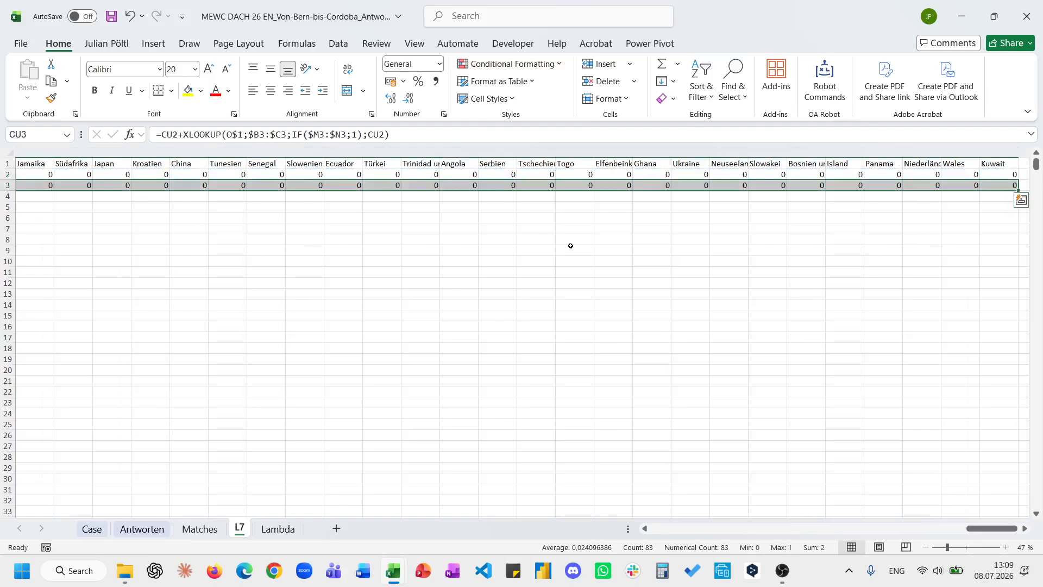
pyautogui.hscroll(2, 943, 210)
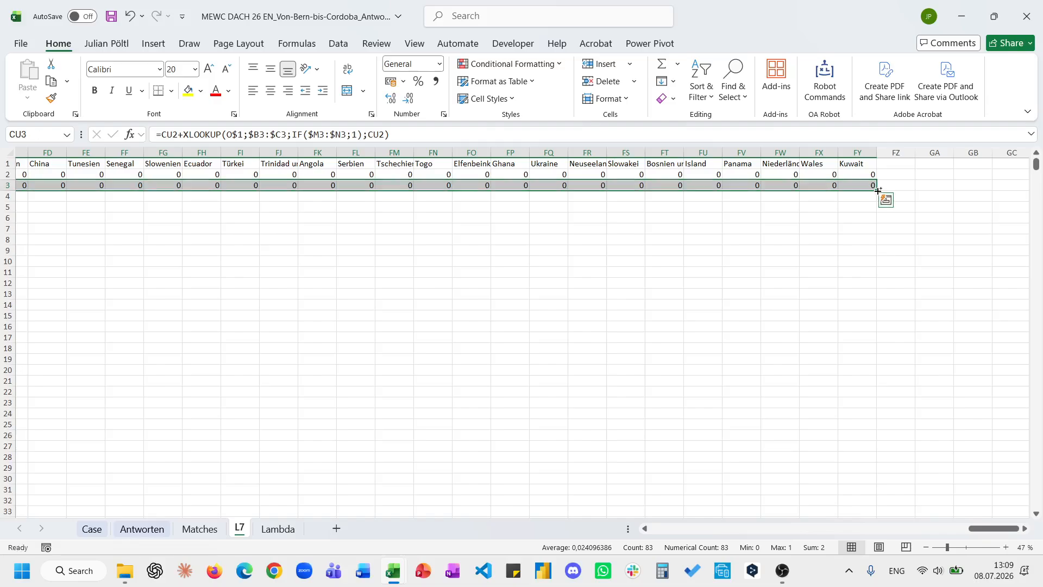
pyautogui.hotkey('ctrl', 'c')
pyautogui.hotkey('ctrl', 'Left')
pyautogui.hotkey('ctrl', 'Down')
pyautogui.press('Right')
pyautogui.press('Right')
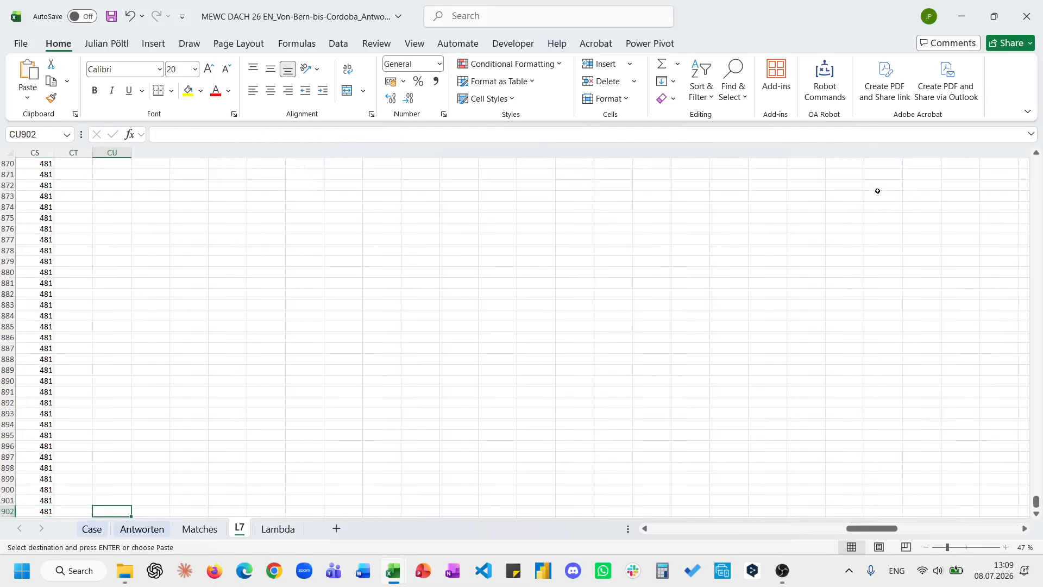
pyautogui.hotkey('ctrl', 'shift', 'Up')
pyautogui.hotkey('ctrl', 'shift', 'Right')
pyautogui.hotkey('ctrl', 'v')
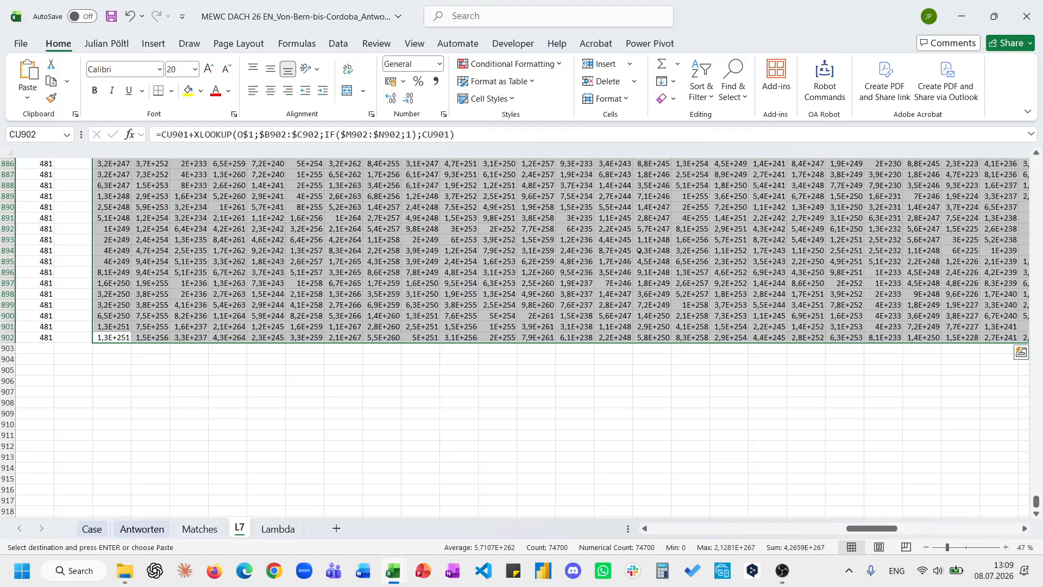
# Step: Examine the filled table's upper rows and formulas to see how the values build up from game to game
pyautogui.click(560, 263)
pyautogui.hotkey('ctrl', 'Up')
pyautogui.press('Down')
pyautogui.press('Down')
pyautogui.press('Down')
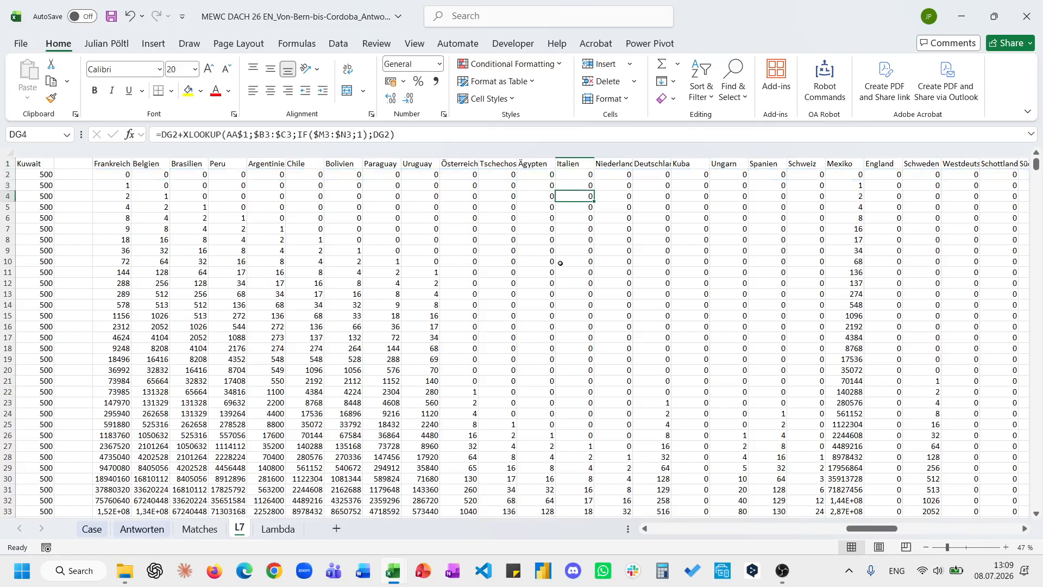
pyautogui.press('Left')
pyautogui.press('Left')
pyautogui.press('Left')
pyautogui.press('Left')
pyautogui.press('Down')
pyautogui.press('Down')
pyautogui.press('Down')
pyautogui.press('Down')
pyautogui.press('Down')
pyautogui.press('Down')
pyautogui.press('Down')
pyautogui.press('Down')
pyautogui.press('Down')
pyautogui.press('Down')
pyautogui.press('Down')
pyautogui.press('Down')
pyautogui.press('Down')
pyautogui.press('Down')
pyautogui.press('Down')
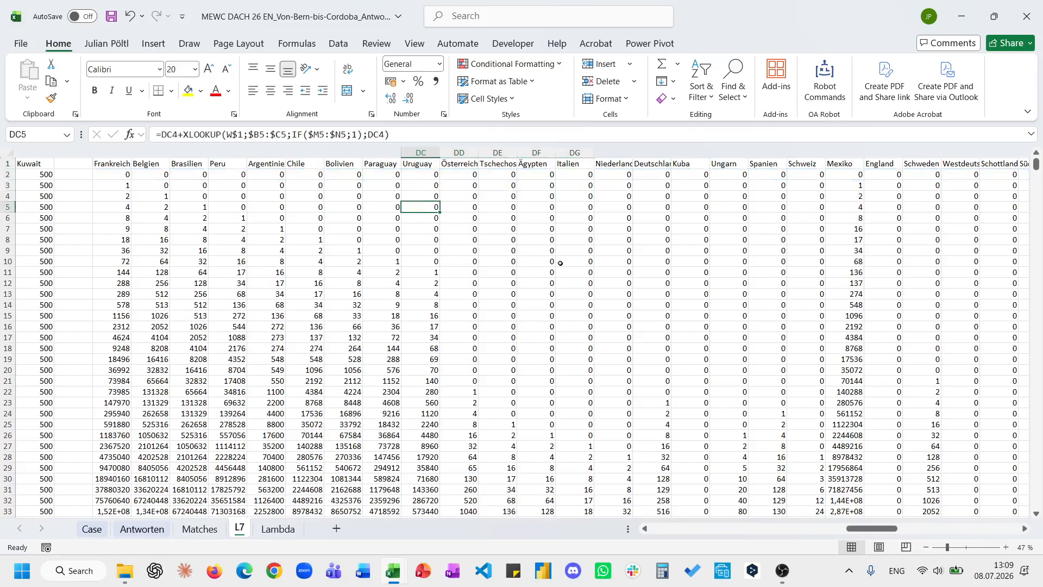
pyautogui.hotkey('ctrl', 'Up')
pyautogui.press('Down')
pyautogui.press('Left')
pyautogui.press('Left')
pyautogui.press('Left')
pyautogui.press('Left')
pyautogui.press('Left')
pyautogui.press('Left')
pyautogui.press('Left')
pyautogui.press('Left')
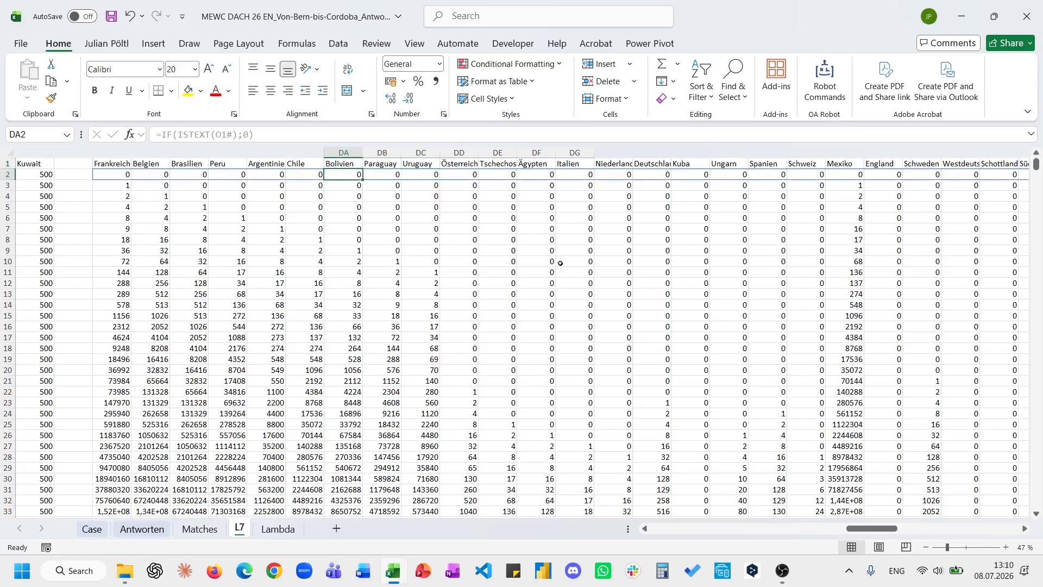
pyautogui.press('Down')
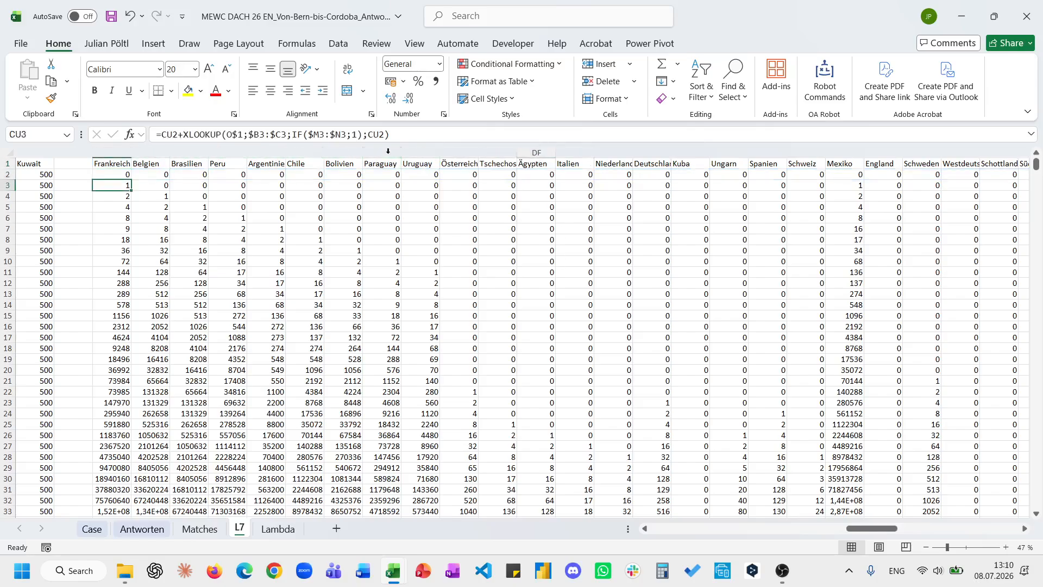
# Step: Set the XLOOKUP's not-found value in CU3 to 0, giving =CU2+XLOOKUP(O$1;$B3:$C3;IF($M3:$N3;1);0)
pyautogui.click(358, 134)
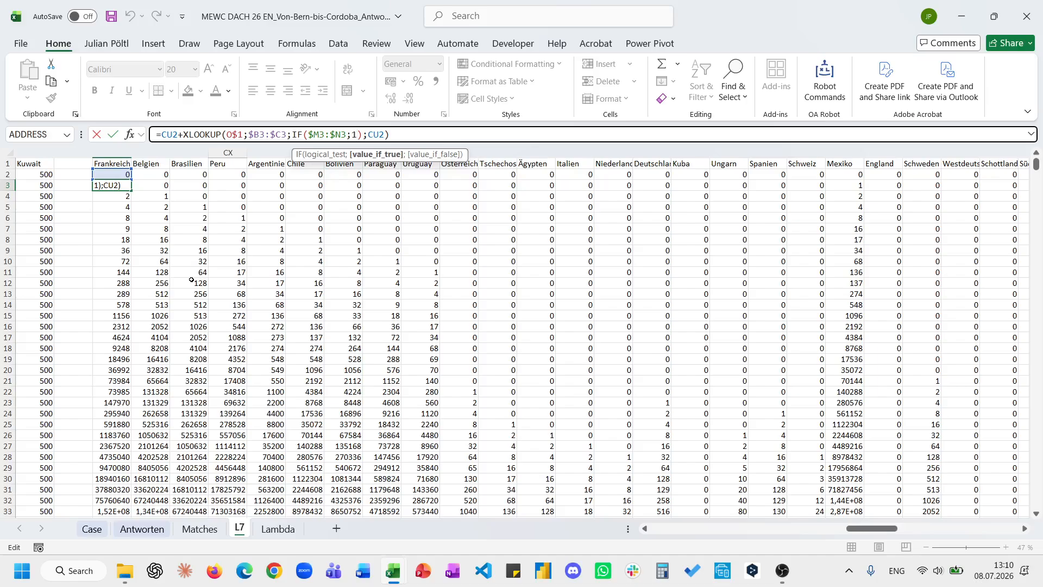
pyautogui.click(183, 136)
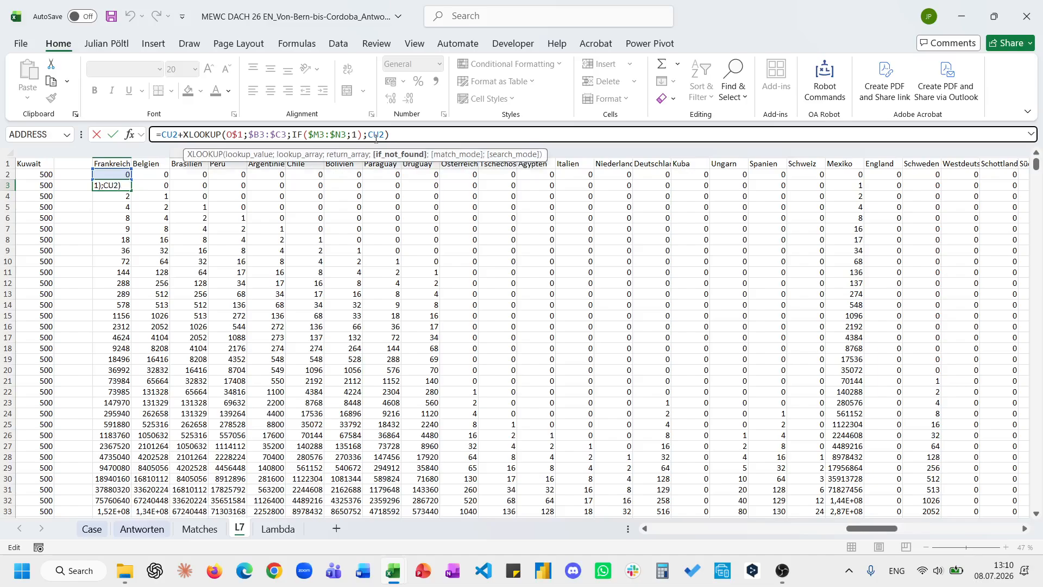
pyautogui.doubleClick(376, 135)
pyautogui.write('0')
pyautogui.hotkey('ctrl', 'Return')
# Step: Fill the formulas in row 3 of the second team table down to row 902 for all teams
pyautogui.hotkey('ctrl', 'shift', 'Right')
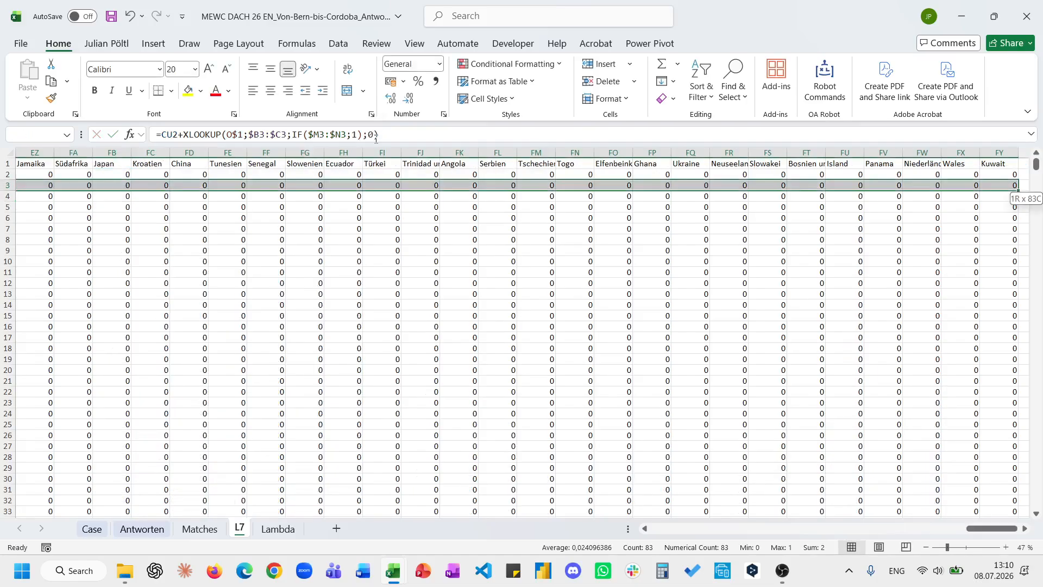
pyautogui.hotkey('ctrl', 'shift', 'Down')
pyautogui.hotkey('ctrl', 'd')
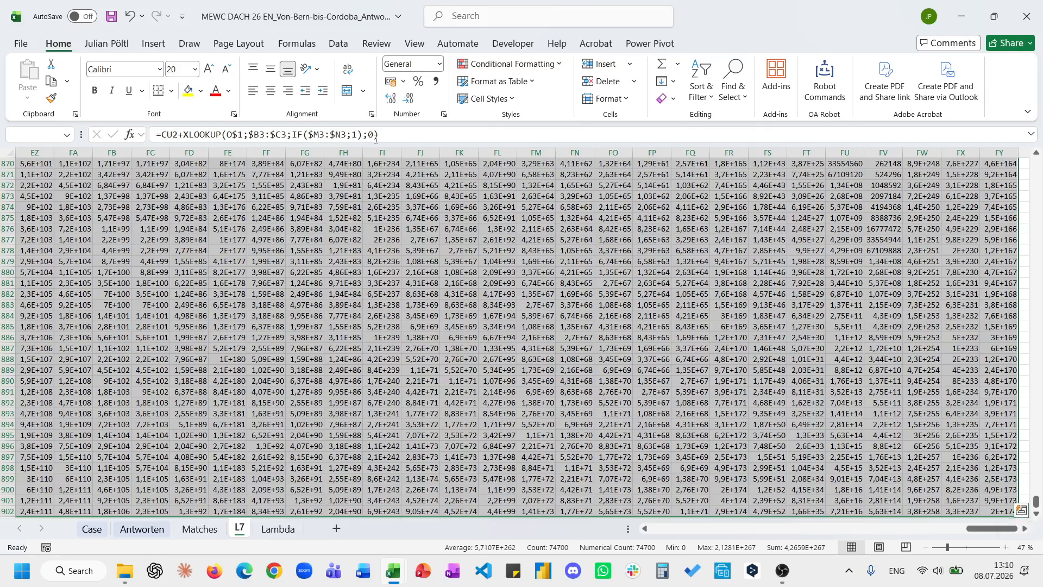
pyautogui.hotkey('shift', 'BackSpace')
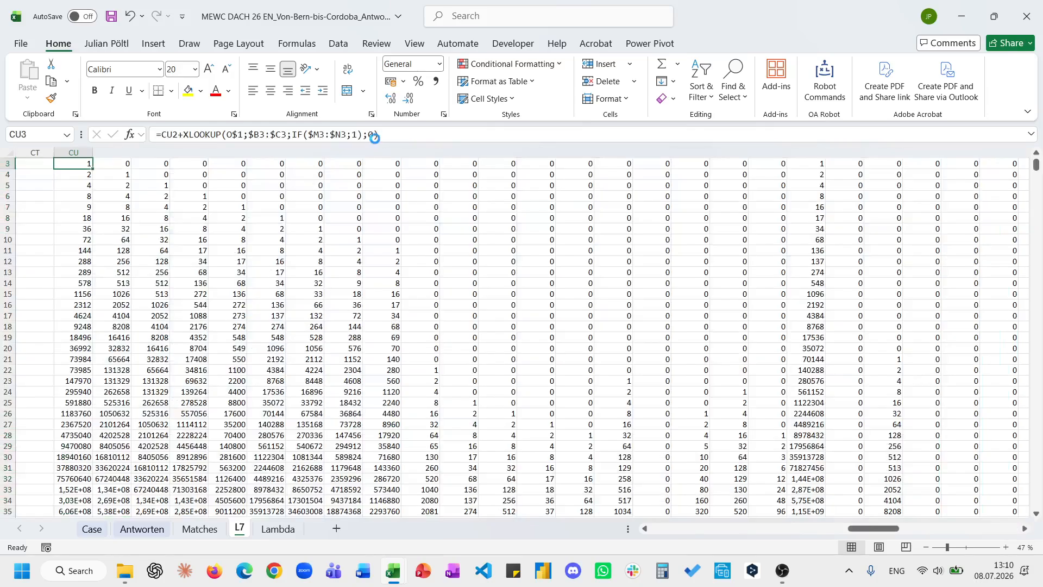
# Step: Copy the CU3 formula to every team column down to FY902 and check the table's last row
pyautogui.hotkey('ctrl', 'c')
pyautogui.hotkey('ctrl', 'shift', 'Right')
pyautogui.hotkey('ctrl', 'shift', 'Down')
pyautogui.hotkey('ctrl', 'v')
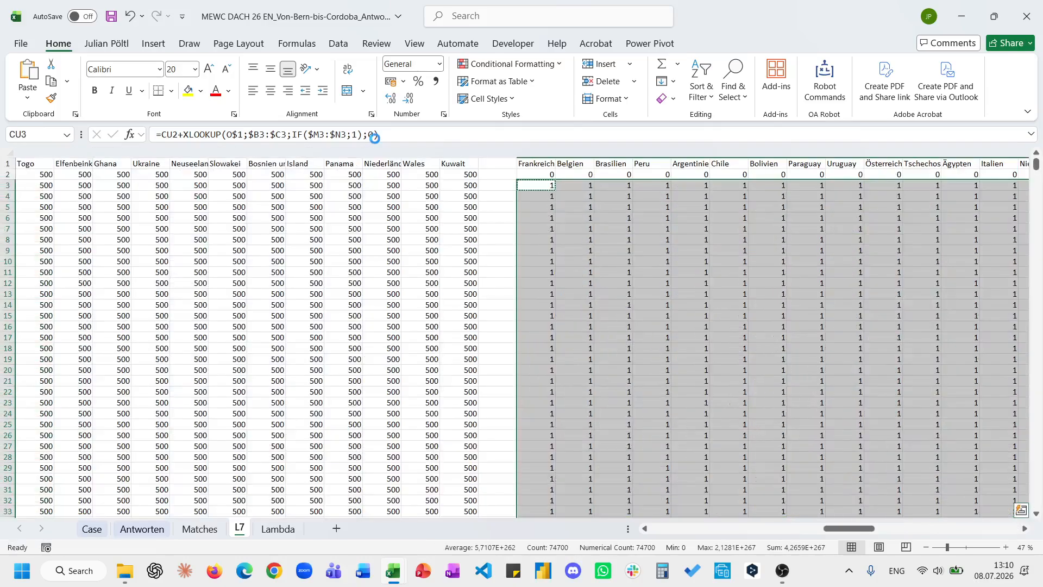
pyautogui.click(582, 263)
pyautogui.hotkey('ctrl', 'Down')
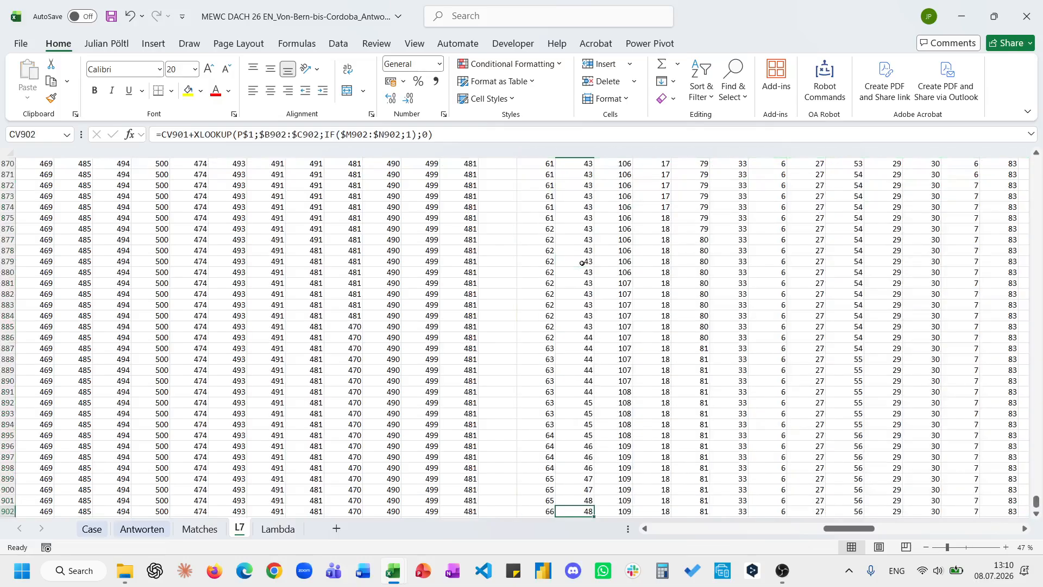
pyautogui.hotkey('ctrl', 'Up')
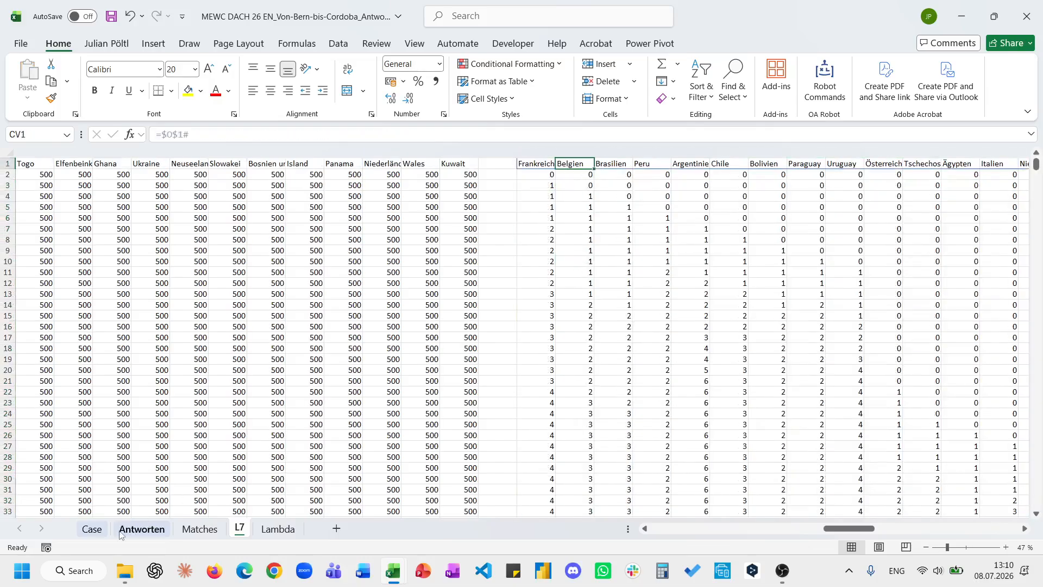
# Step: On sheet Case, delete the Level 7 helper formulas from H273 downward and in H271
pyautogui.click(92, 528)
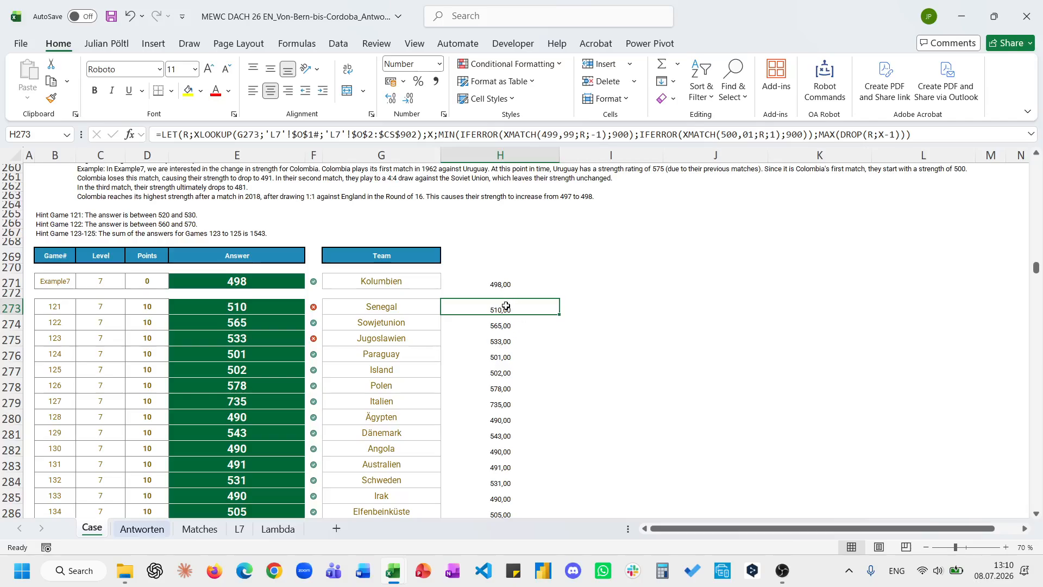
pyautogui.hotkey('ctrl', 'shift', 'Down')
pyautogui.press('Delete')
pyautogui.press('Up')
pyautogui.press('Up')
pyautogui.press('Delete')
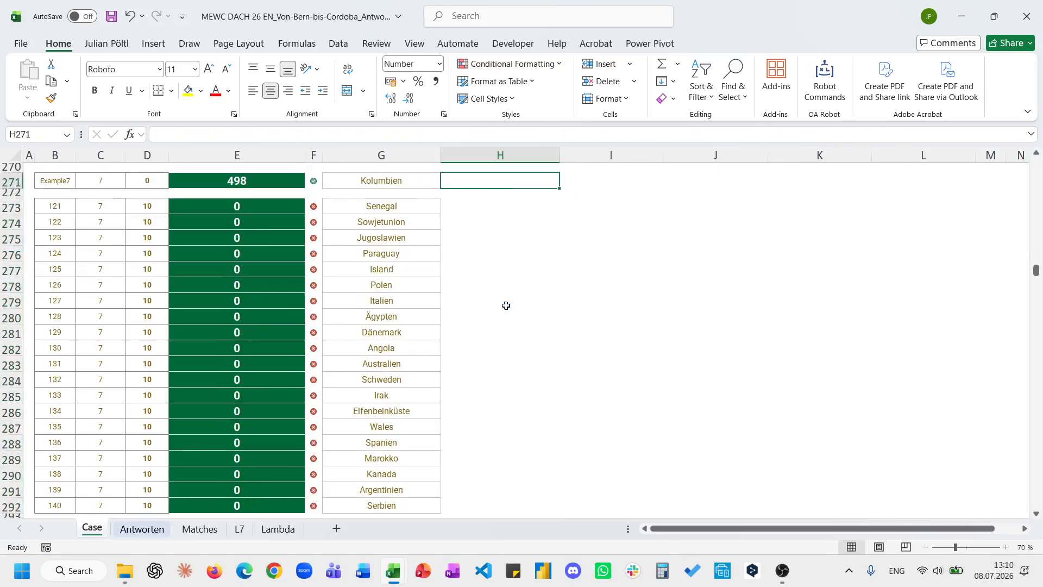
# Step: Clear the Level 7 answer cells E273:E292 for games 121 to 140
pyautogui.press('Down')
pyautogui.press('Down')
pyautogui.press('Down')
pyautogui.press('Up')
pyautogui.press('Left')
pyautogui.press('Left')
pyautogui.press('Left')
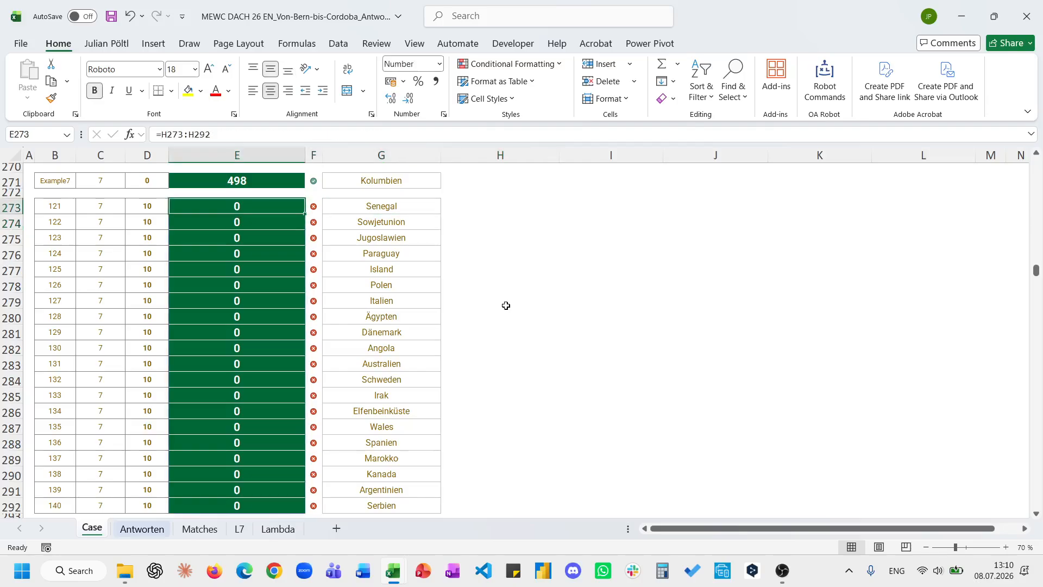
pyautogui.hotkey('ctrl', 'shift', 'Down')
pyautogui.press('Delete')
# Step: Begin an XLOOKUP in H273 that looks up team G273 in the team header row 'L7'!$O$1#
pyautogui.press('Up')
pyautogui.press('Right')
pyautogui.press('Right')
pyautogui.press('Right')
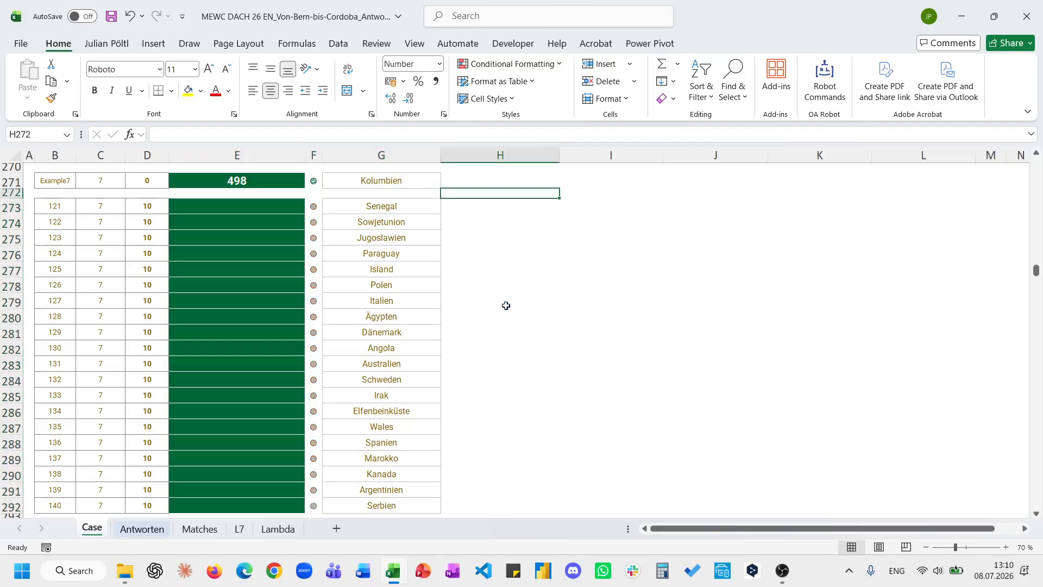
pyautogui.press('Down')
pyautogui.write('=xl')
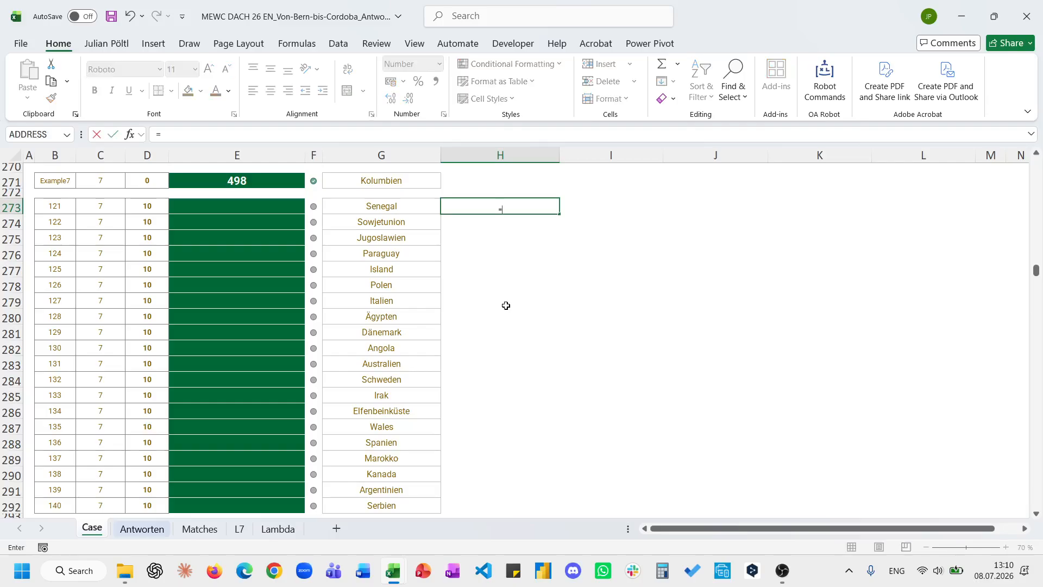
pyautogui.press('Tab')
pyautogui.press('Left')
pyautogui.write(';')
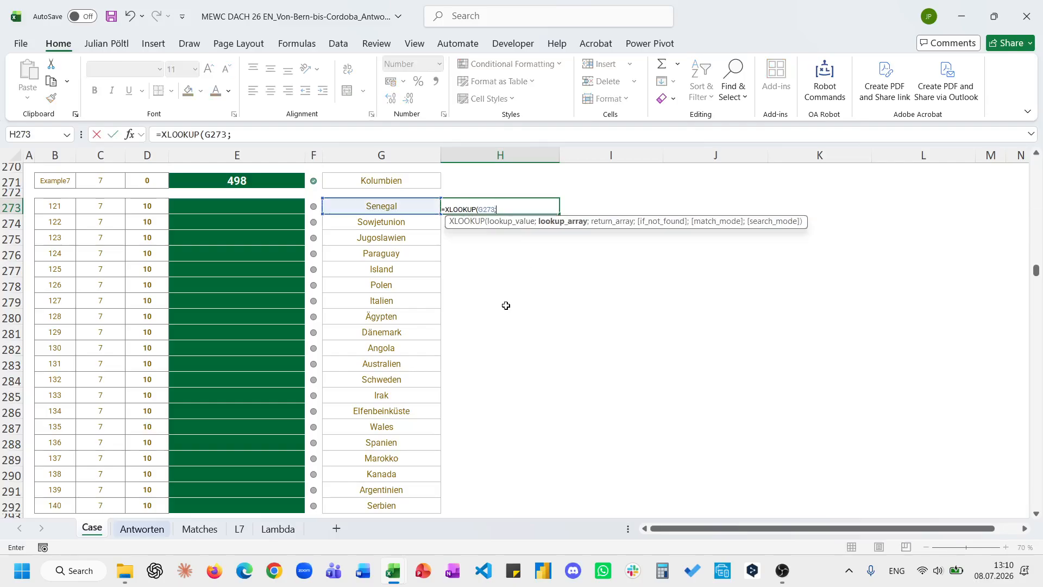
pyautogui.click(236, 530)
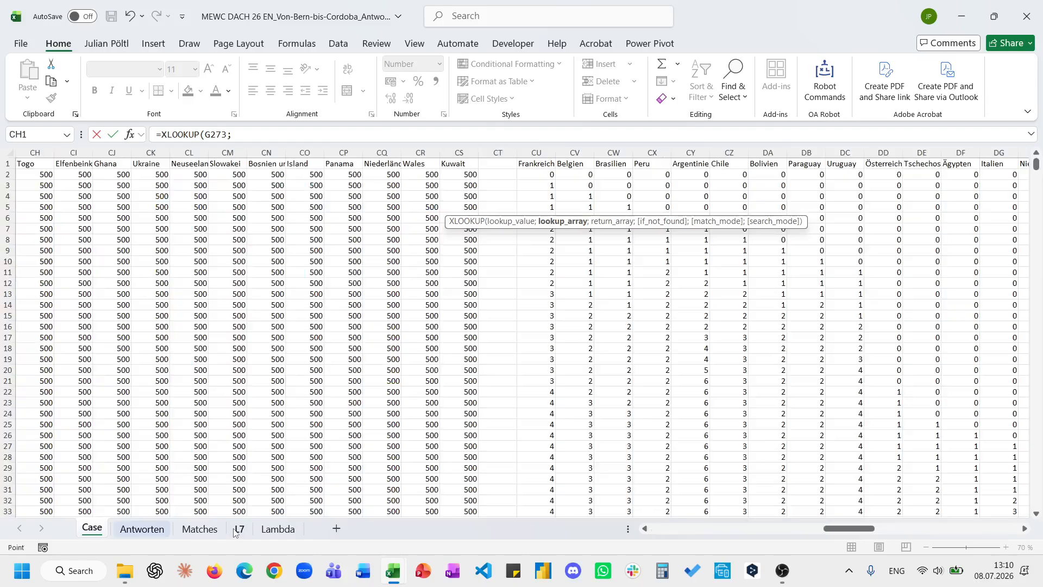
pyautogui.click(445, 166)
pyautogui.hotkey('ctrl', 'shift', 'Left')
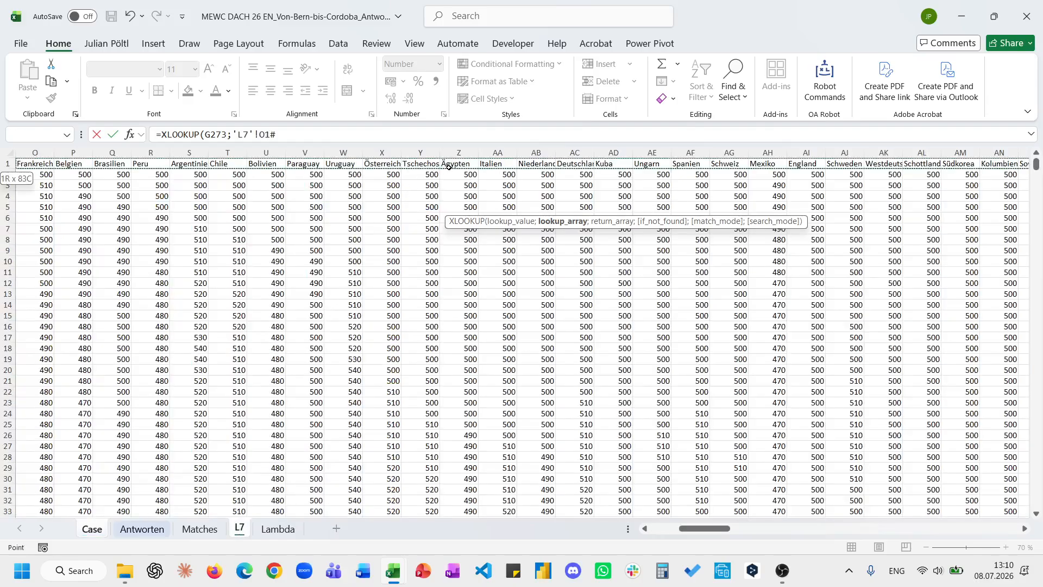
pyautogui.press('F4')
pyautogui.write(';')
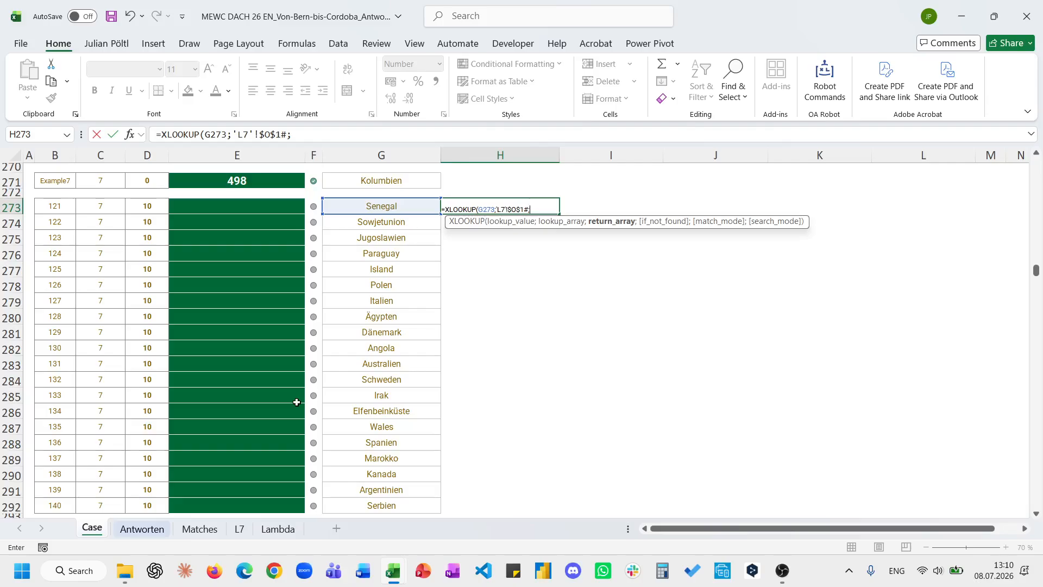
# Step: Complete the H273 XLOOKUP with the strength table 'L7'!$O$2:$CS$902 as its return array
pyautogui.click(243, 527)
pyautogui.click(213, 175)
pyautogui.hotkey('ctrl', 'Left')
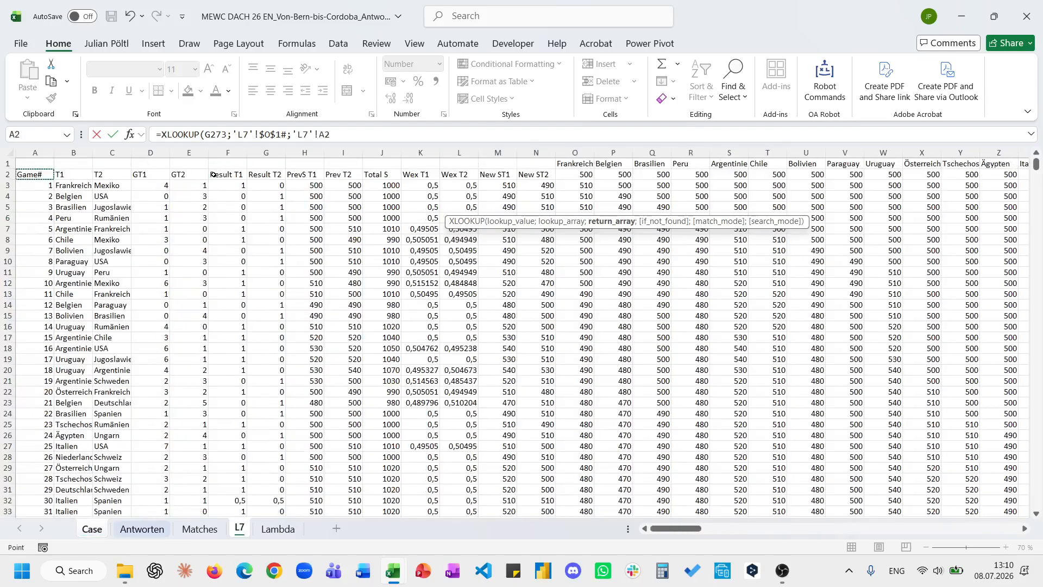
pyautogui.click(563, 176)
pyautogui.hotkey('ctrl', 'shift', 'Right')
pyautogui.hotkey('ctrl', 'shift', 'Down')
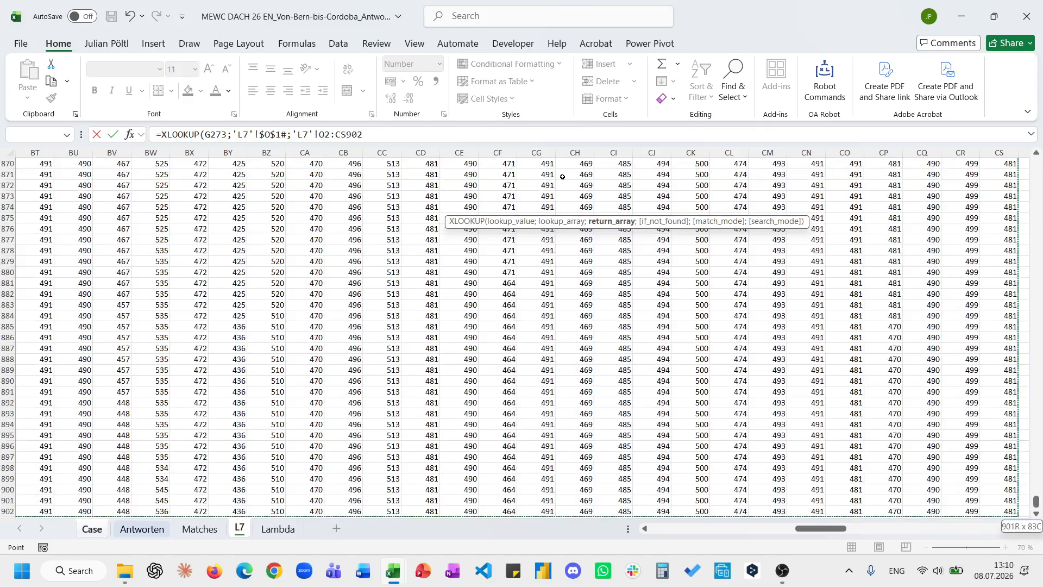
pyautogui.press('F4')
pyautogui.write(')')
pyautogui.press('Return')
# Step: Write an XLOOKUP in I273 for team G273 that references the game-count table 'L7'!$CU$2:$FY$902
pyautogui.press('Up')
pyautogui.press('Right')
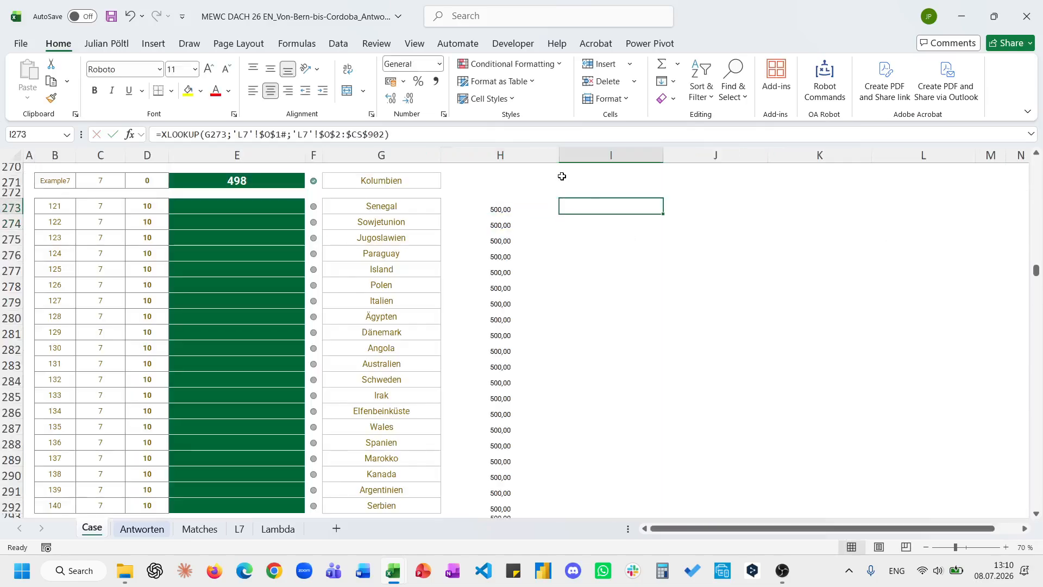
pyautogui.write('=XLOOKUP(')
pyautogui.press('Left')
pyautogui.press('Left')
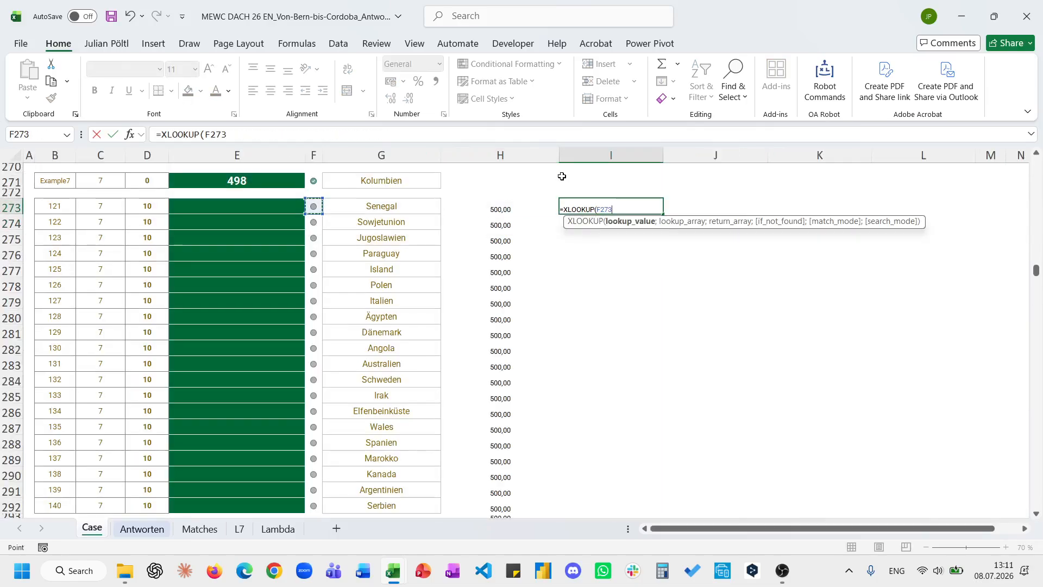
pyautogui.write(';')
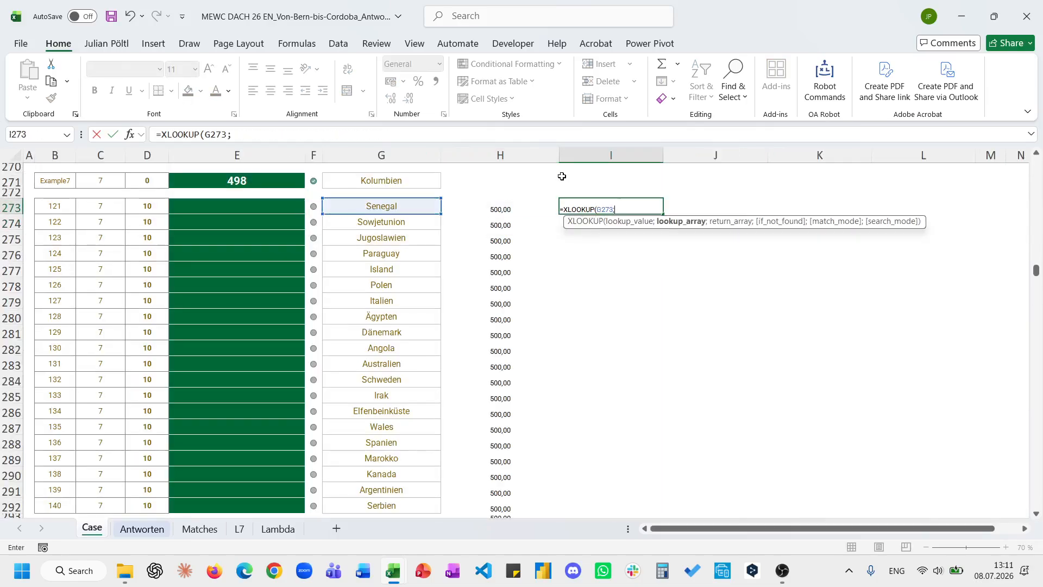
pyautogui.click(240, 528)
pyautogui.click(573, 343)
pyautogui.hotkey('ctrl', 'Up')
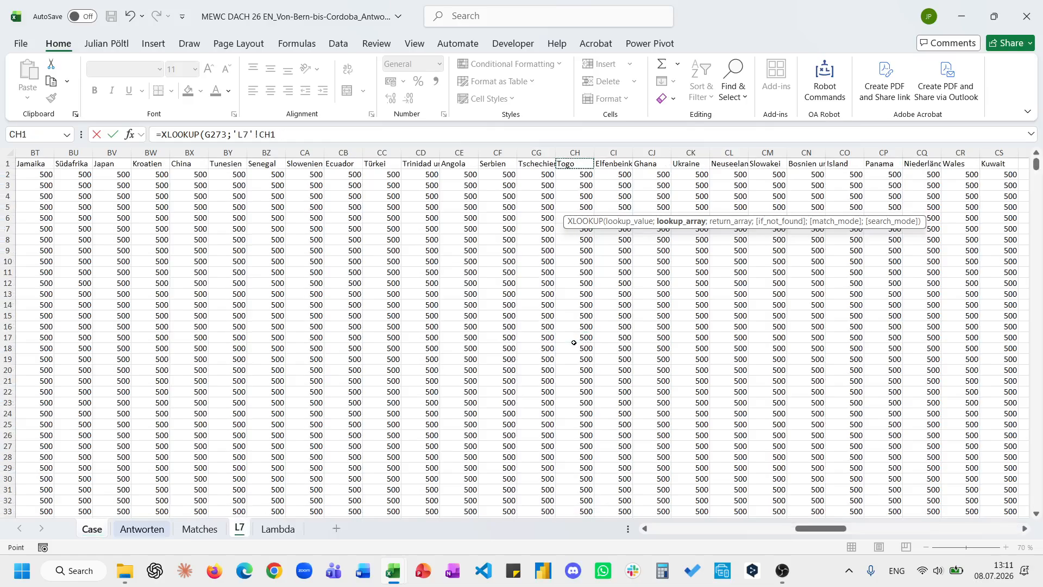
pyautogui.hotkey('ctrl', 'Right')
pyautogui.hotkey('ctrl', 'Right')
pyautogui.press('Down')
pyautogui.hotkey('ctrl', 'shift', 'Right')
pyautogui.hotkey('ctrl', 'shift', 'Down')
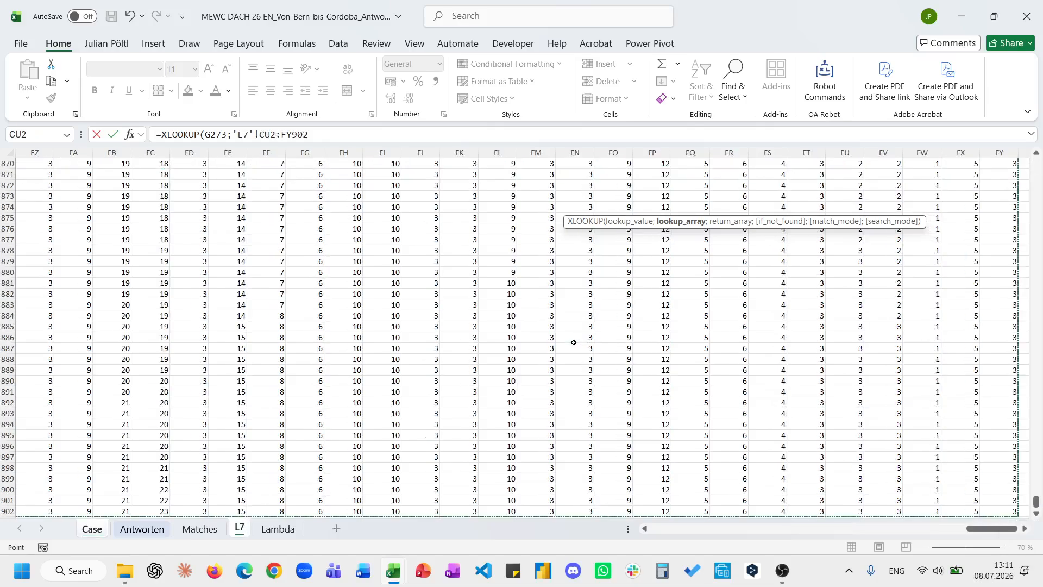
pyautogui.press('F4')
pyautogui.write(')')
# Step: Insert 'L7'!$CU$1# as the lookup array, giving =XLOOKUP(G273;'L7'!$CU$1#;'L7'!$CU$2:$FY$902) in I273
pyautogui.click(233, 135)
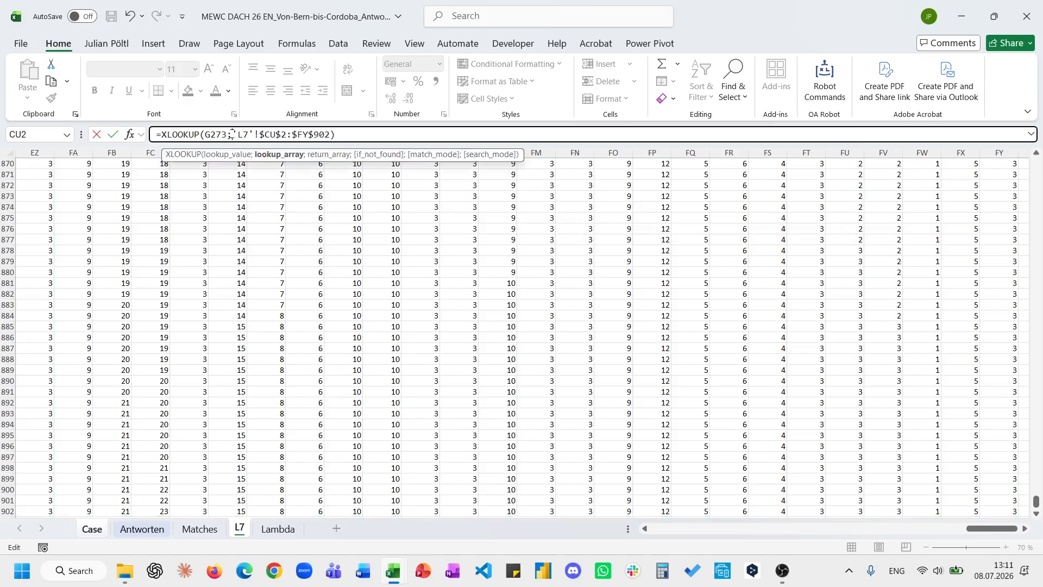
pyautogui.click(273, 197)
pyautogui.hotkey('ctrl', 'Up')
pyautogui.hotkey('ctrl', 'Left')
pyautogui.hotkey('ctrl', 'shift', 'Right')
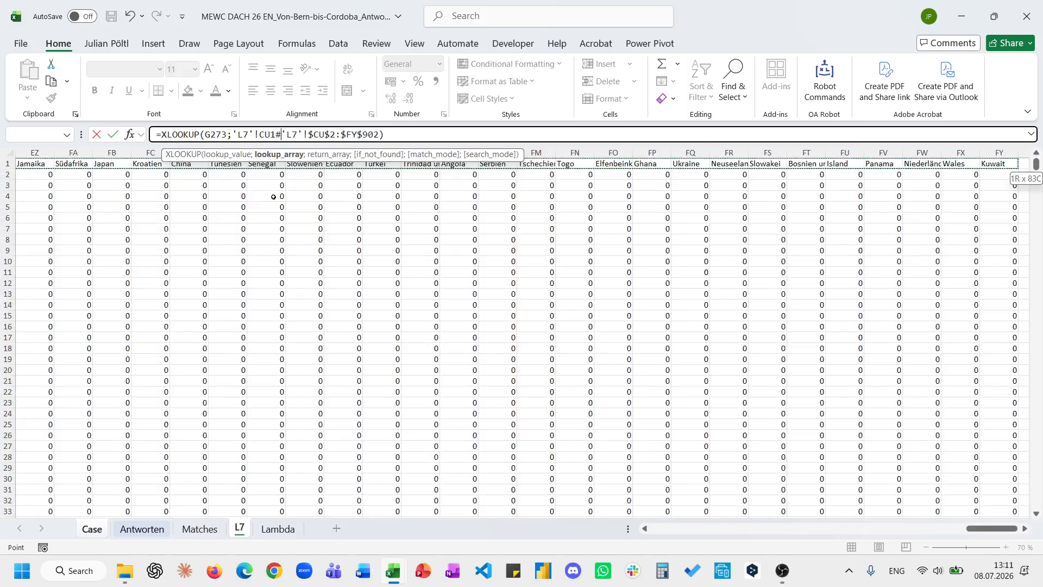
pyautogui.write(';')
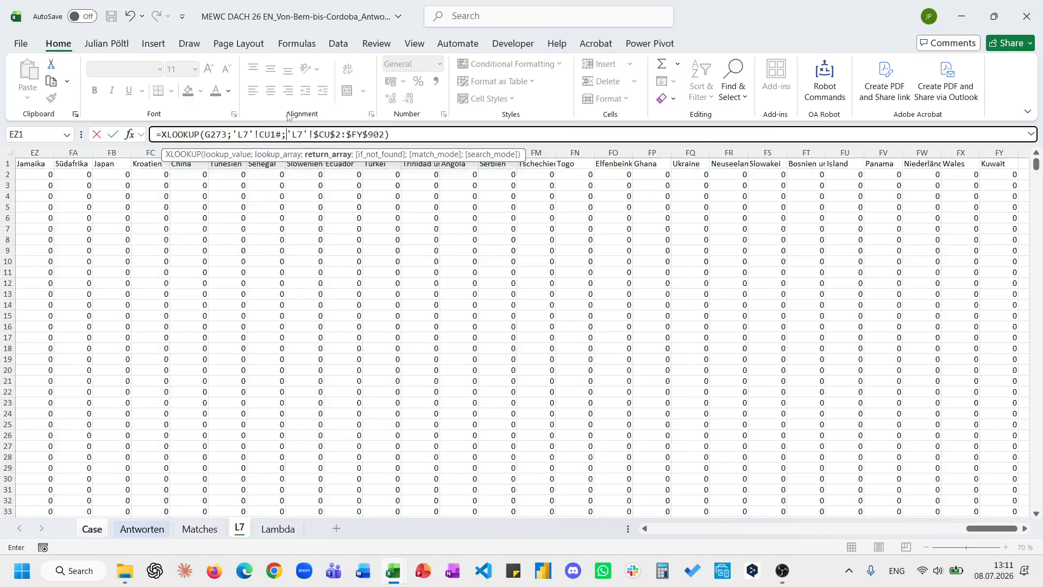
pyautogui.press('F4')
pyautogui.press('Return')
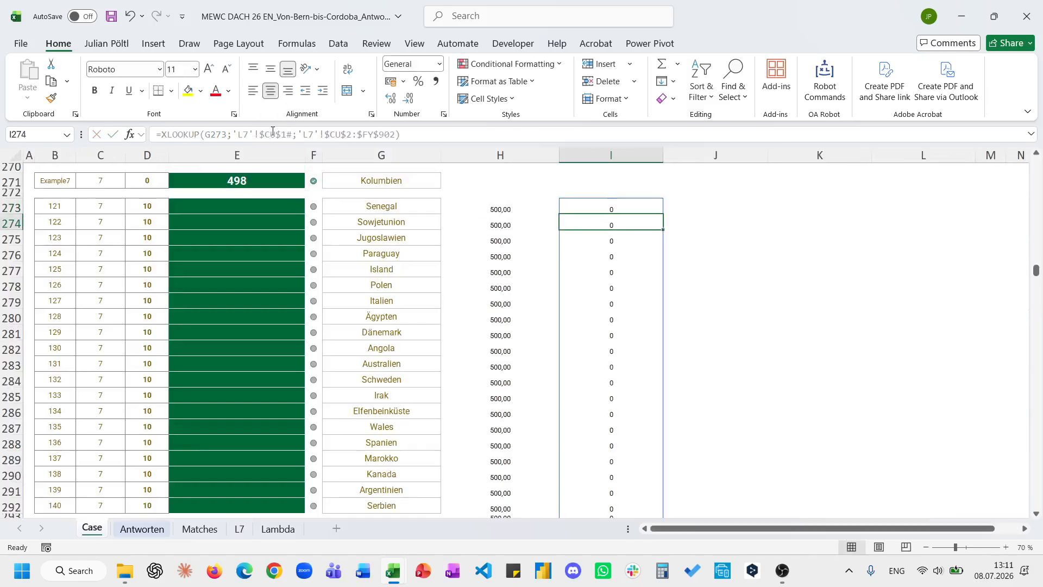
# Step: Compare Senegal's strengths in column H with the game counts in column I from the first game to the last row
pyautogui.hotkey('shift', 'Return')
pyautogui.scroll(-20, 496, 457)
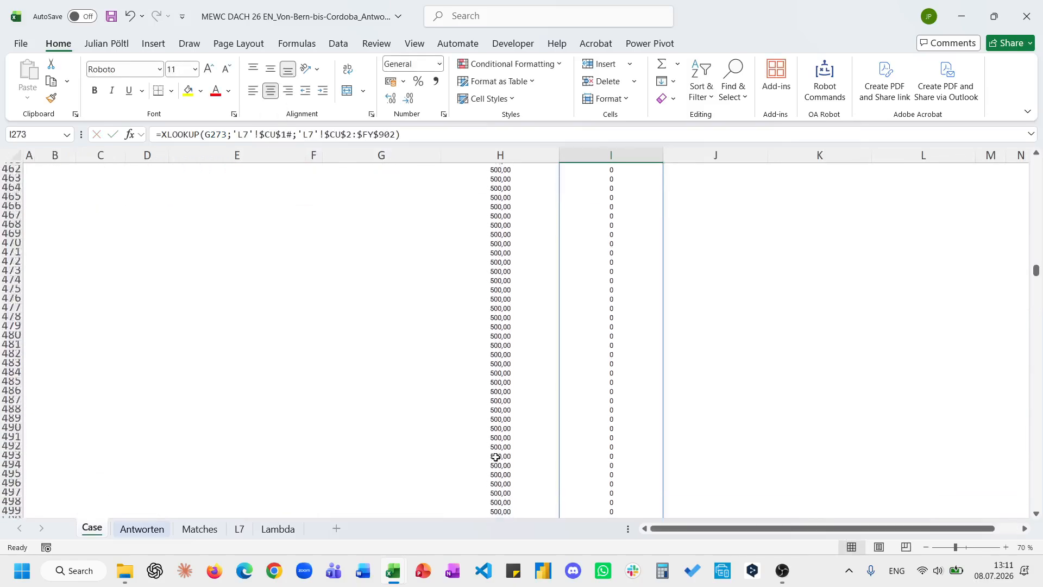
pyautogui.scroll(-20, 496, 457)
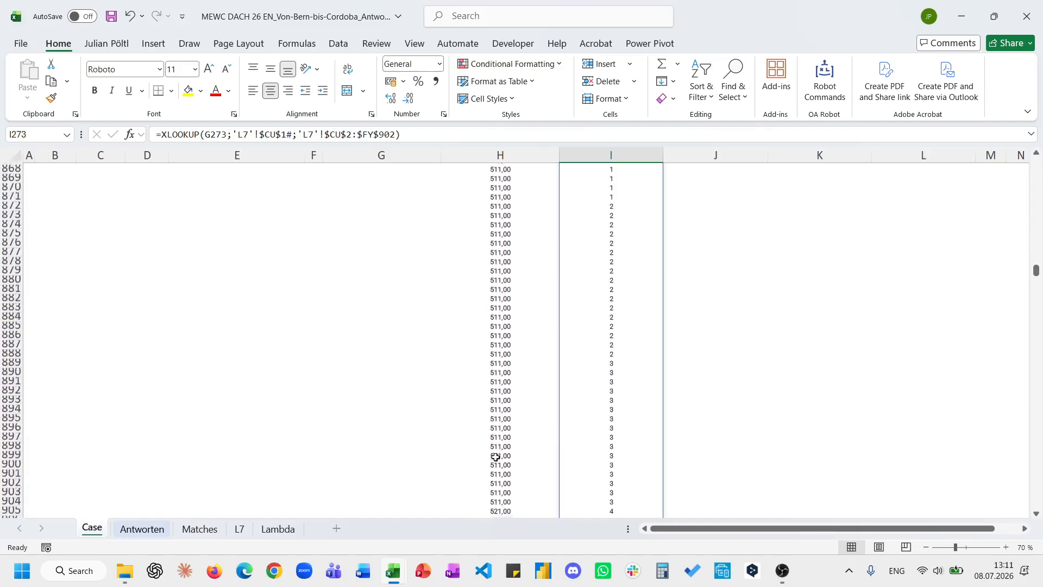
pyautogui.scroll(11, 496, 457)
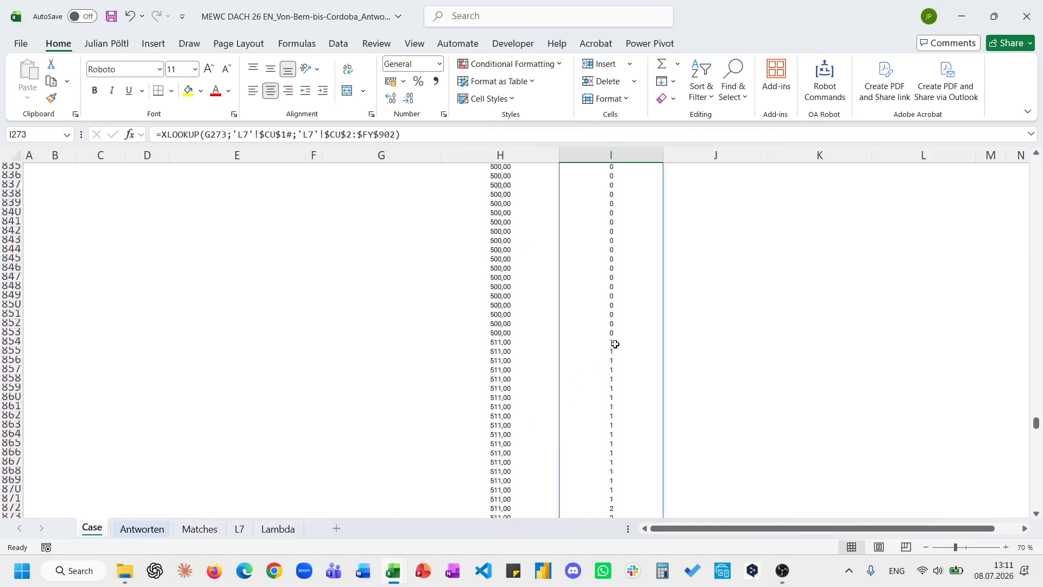
pyautogui.click(615, 344)
pyautogui.click(523, 344)
pyautogui.hotkey('ctrl', 'shift', 'Down')
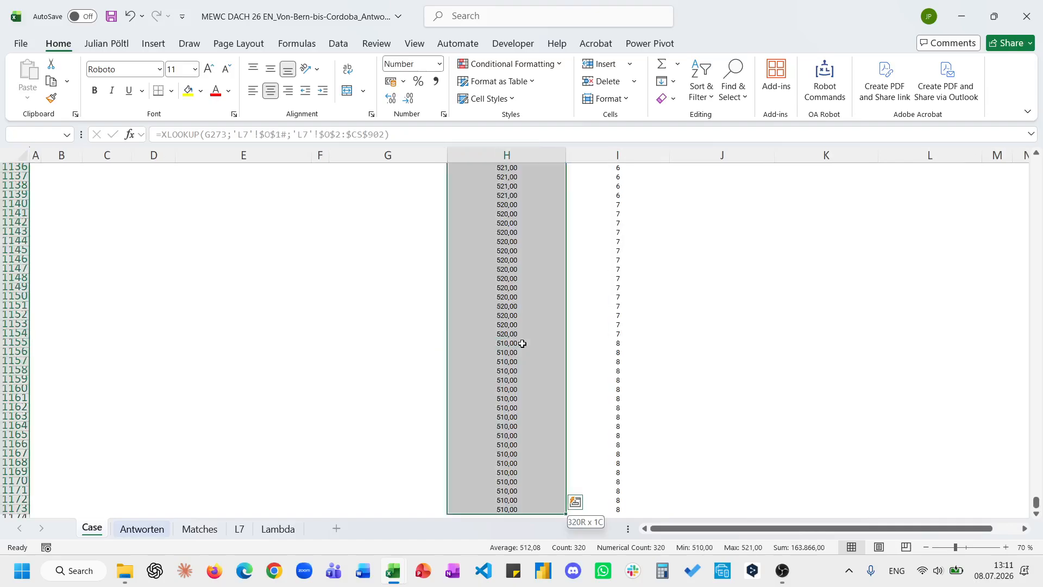
pyautogui.hotkey('ctrl', 'q')
pyautogui.press('Escape')
pyautogui.hotkey('ctrl', 'Up')
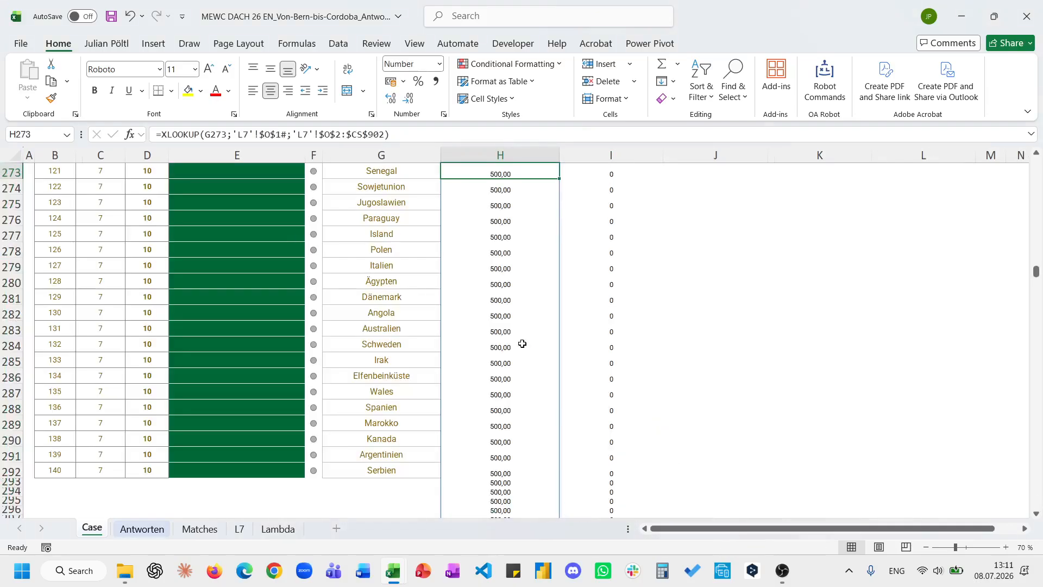
# Step: Try 521 as the answer for game 121 in E273 and clear it again
pyautogui.click(279, 171)
pyautogui.write('52')
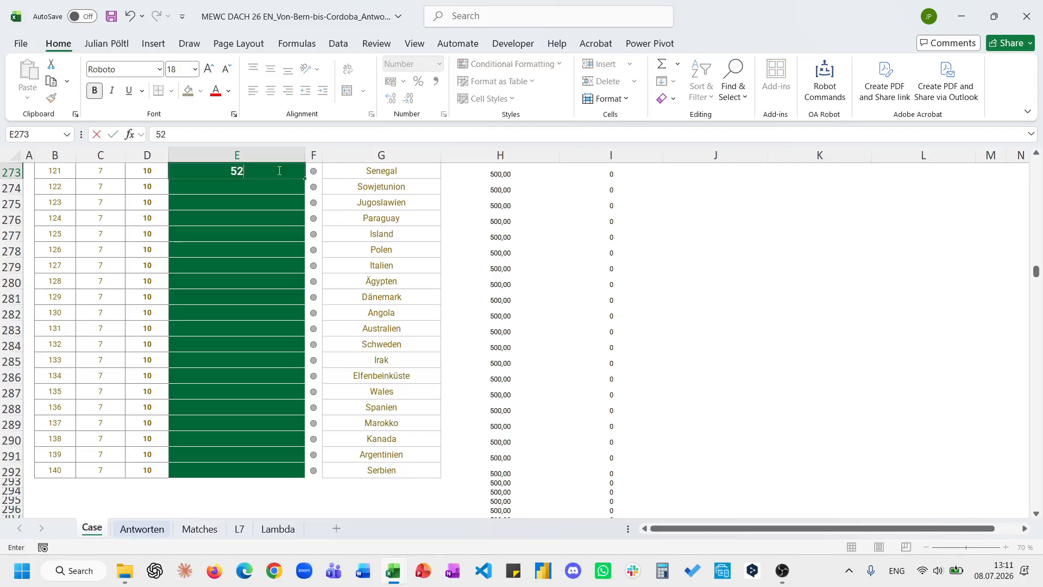
pyautogui.write('1')
pyautogui.press('Return')
pyautogui.press('Up')
pyautogui.press('Delete')
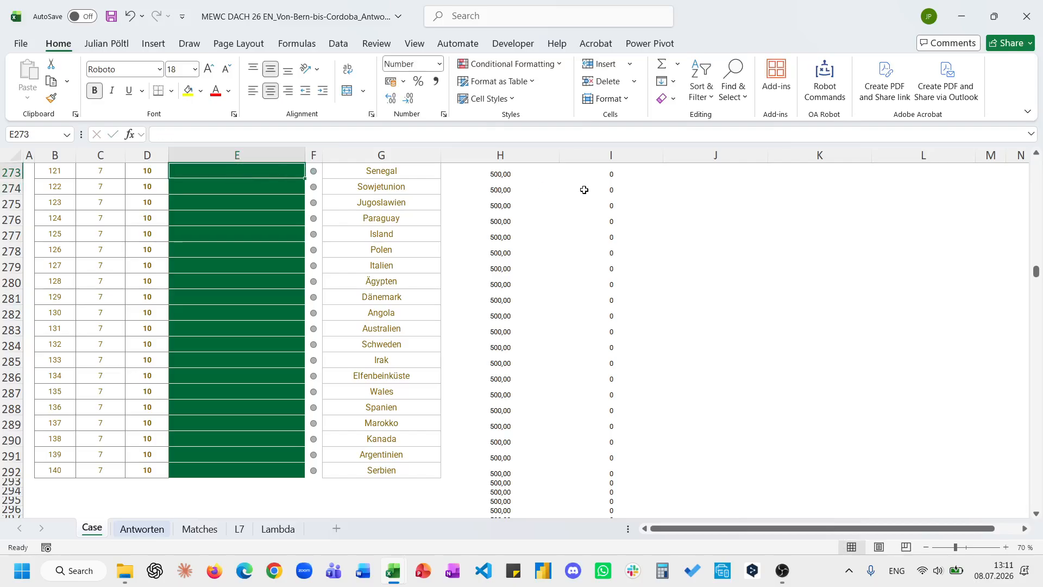
# Step: Cut the game-count XLOOKUP formula out of I273
pyautogui.scroll(1, 584, 190)
pyautogui.click(603, 216)
pyautogui.click(288, 134)
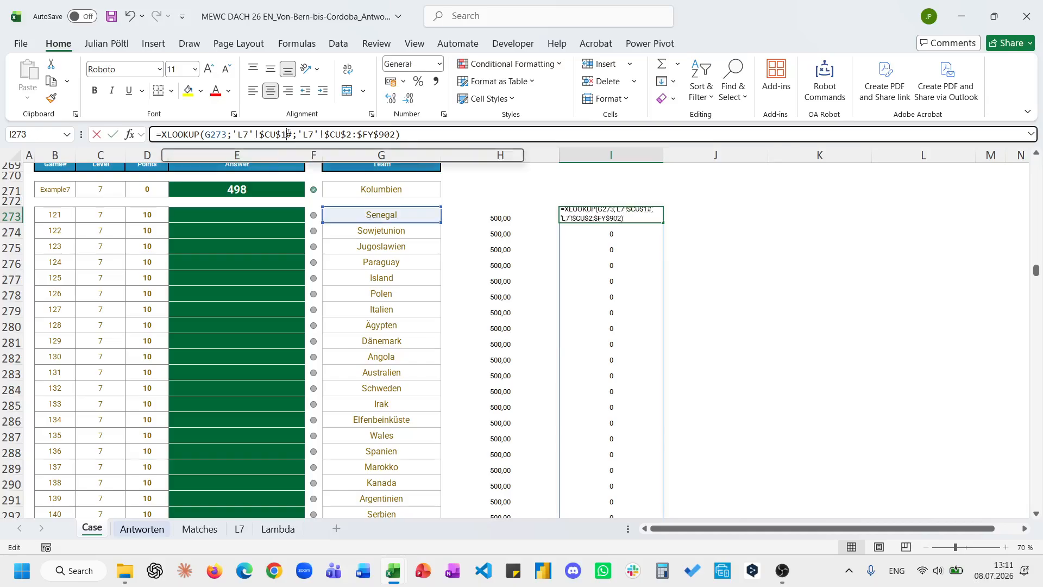
pyautogui.hotkey('ctrl', 'a')
pyautogui.hotkey('ctrl', 'x')
# Step: Wrap the H273 formula in LET, naming its strength lookup S and adding the cut game-count XLOOKUP, without its equals sign, as G
pyautogui.click(466, 216)
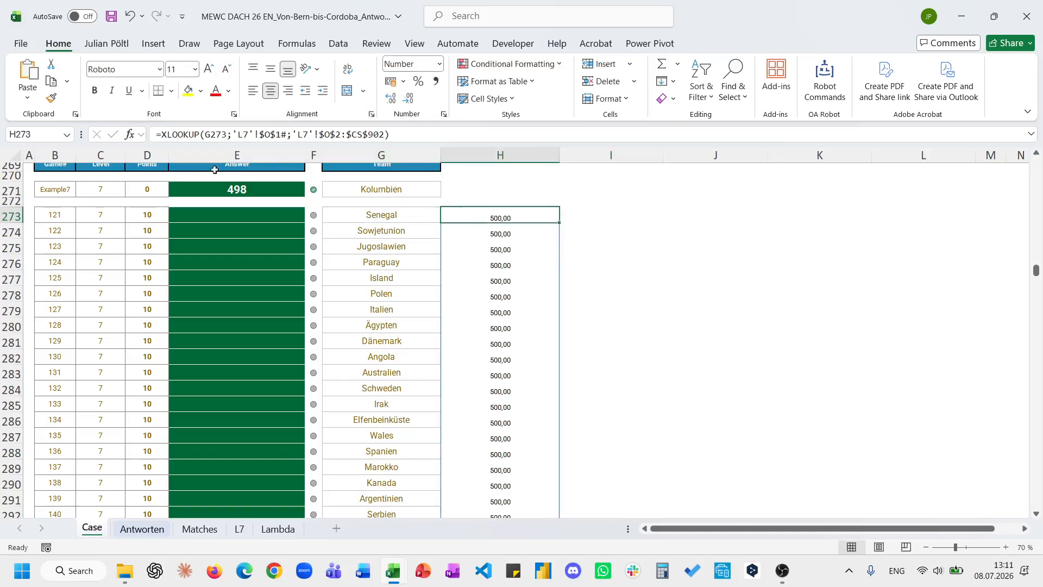
pyautogui.click(161, 134)
pyautogui.write('Let(')
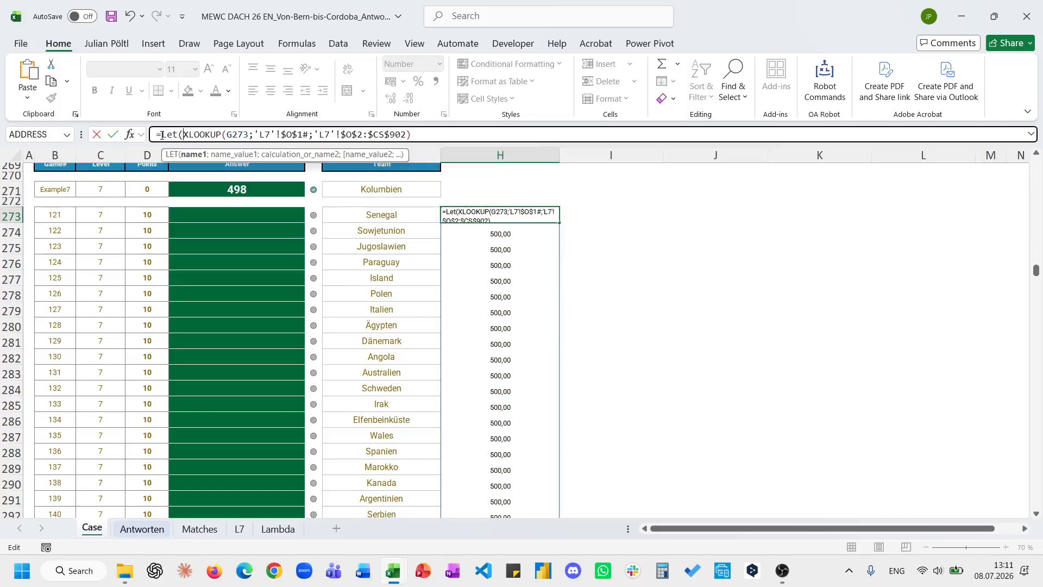
pyautogui.write('S;')
pyautogui.click(488, 135)
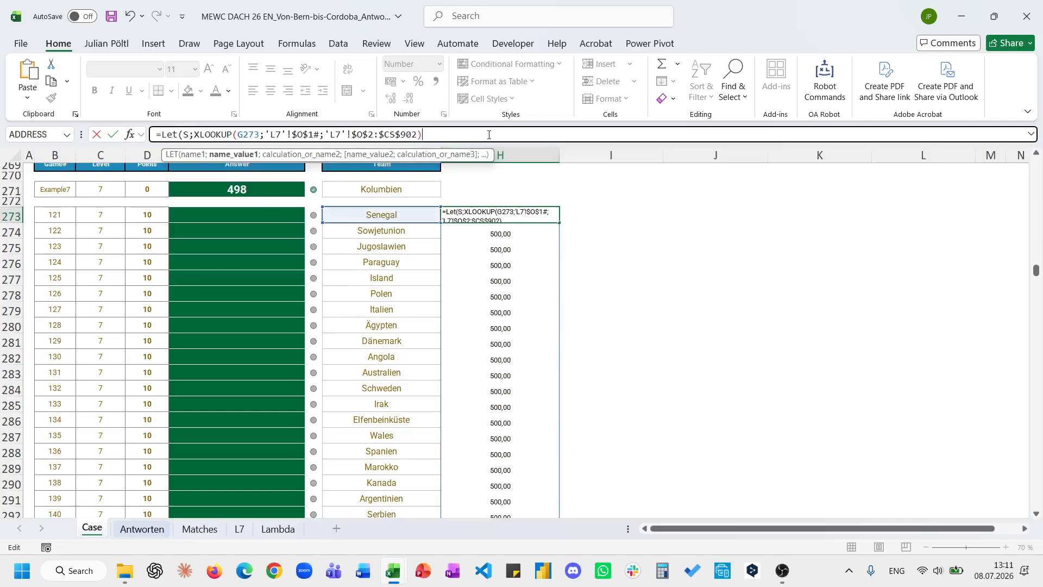
pyautogui.write(';G;')
pyautogui.hotkey('ctrl', 'v')
pyautogui.write(';')
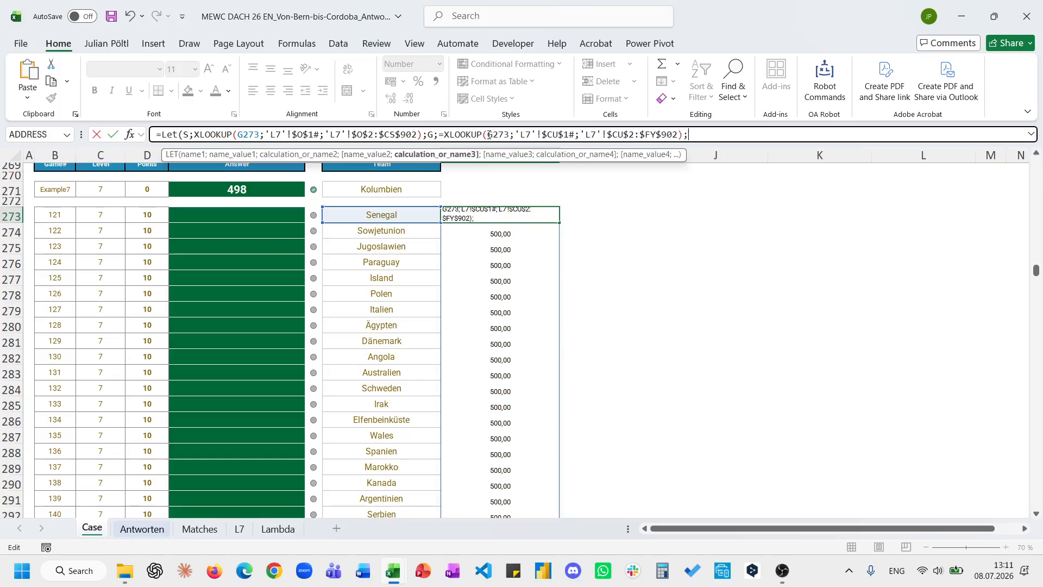
pyautogui.click(446, 135)
pyautogui.press('BackSpace')
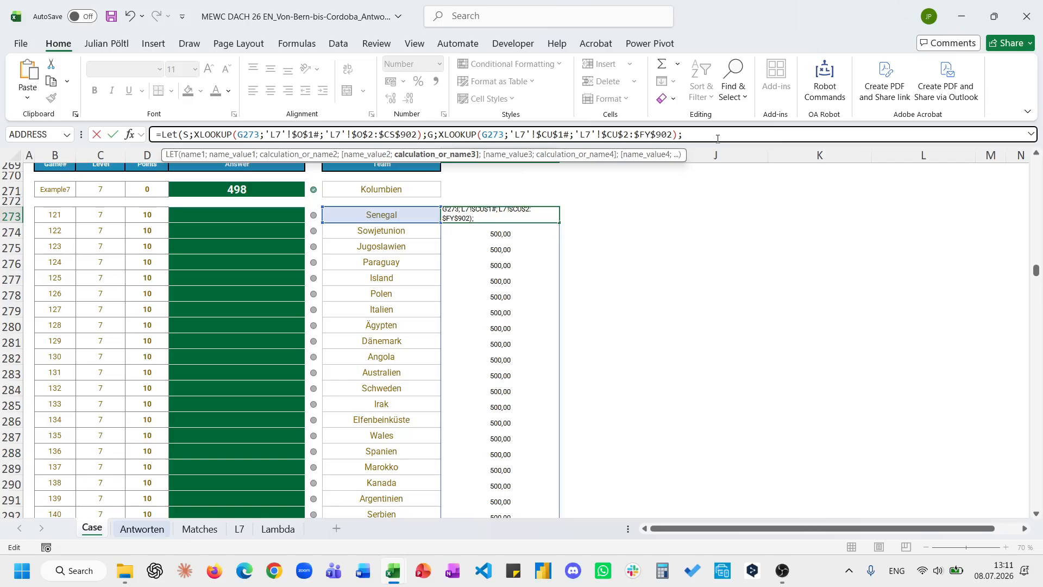
# Step: Finish the LET formula in H273 with the calculation MAX(DROP(S;XMATCH(1;G)-1))
pyautogui.write('d')
pyautogui.press('BackSpace')
pyautogui.write('max')
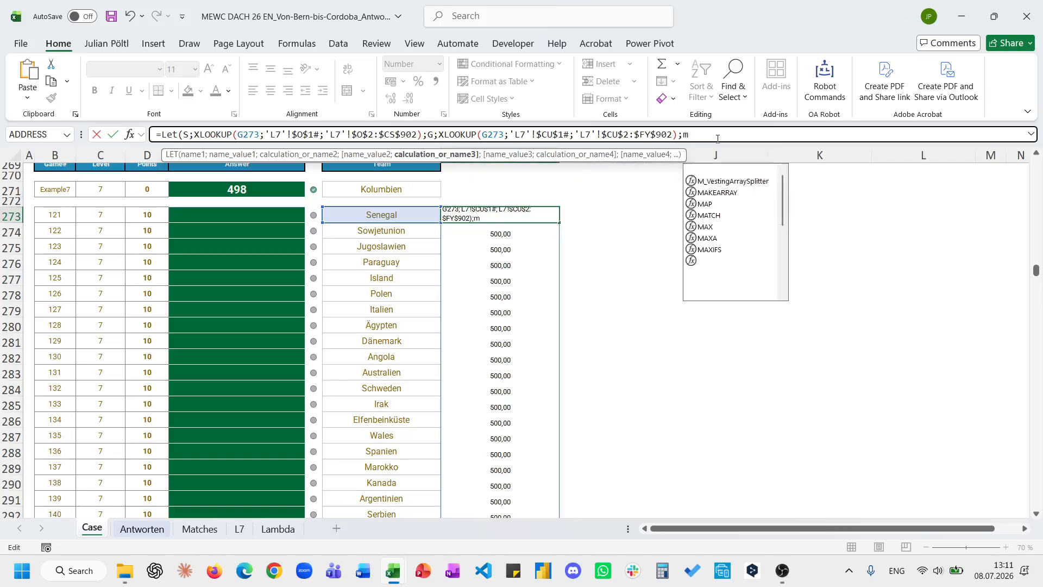
pyautogui.press('Tab')
pyautogui.write('dr')
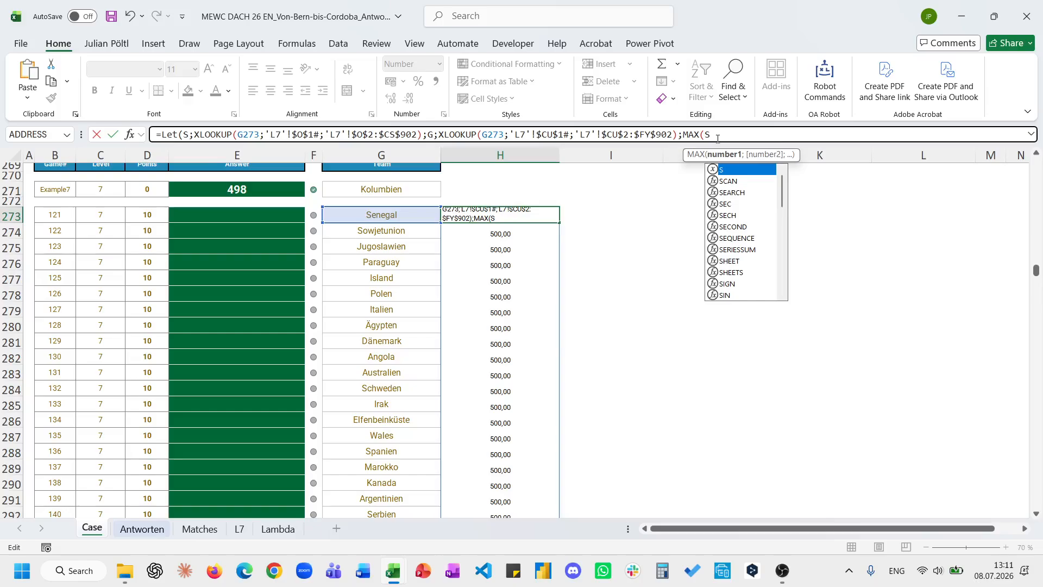
pyautogui.press('Tab')
pyautogui.write('S;xm')
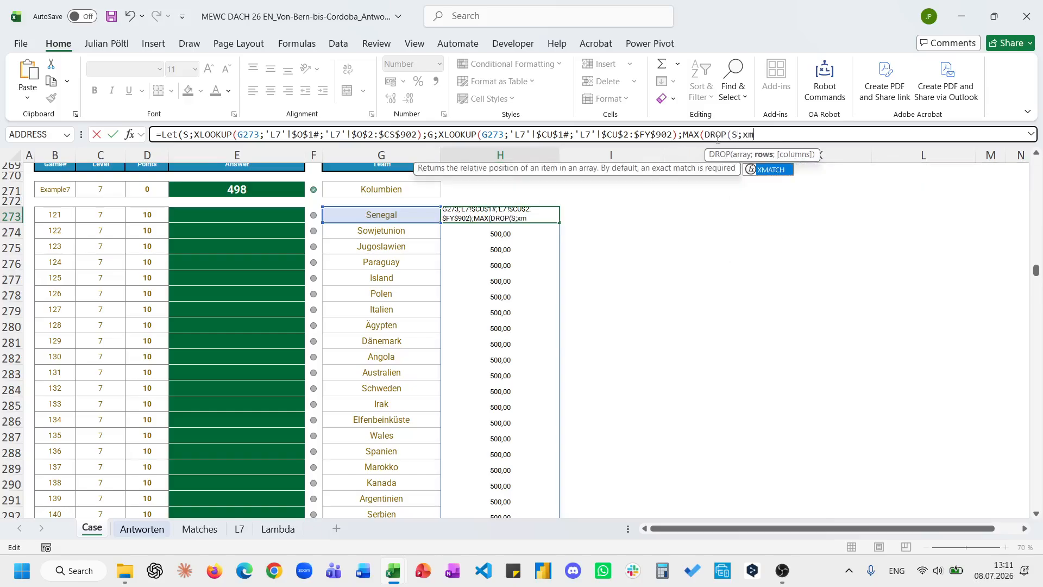
pyautogui.press('Tab')
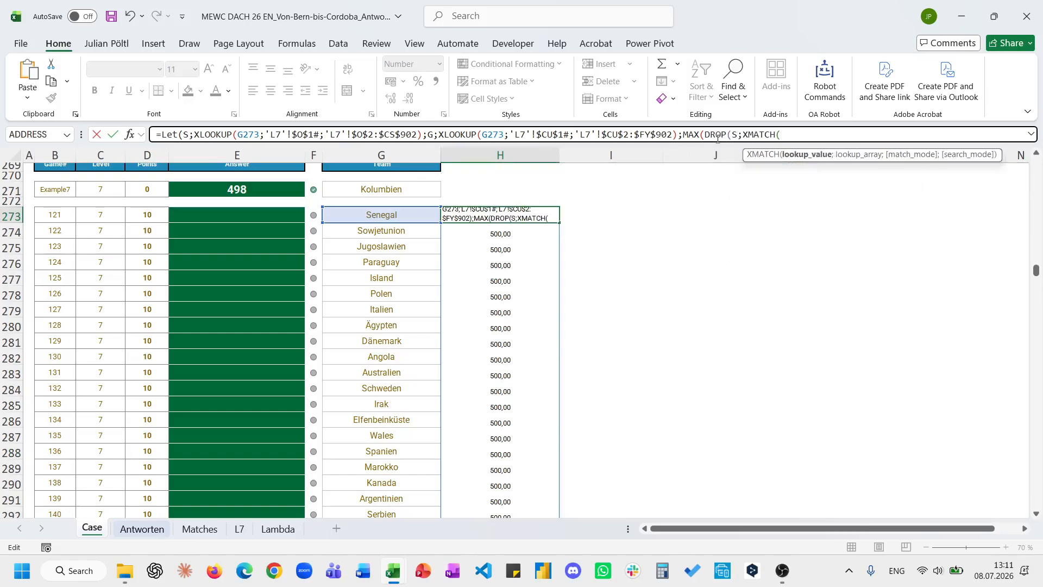
pyautogui.write('1;')
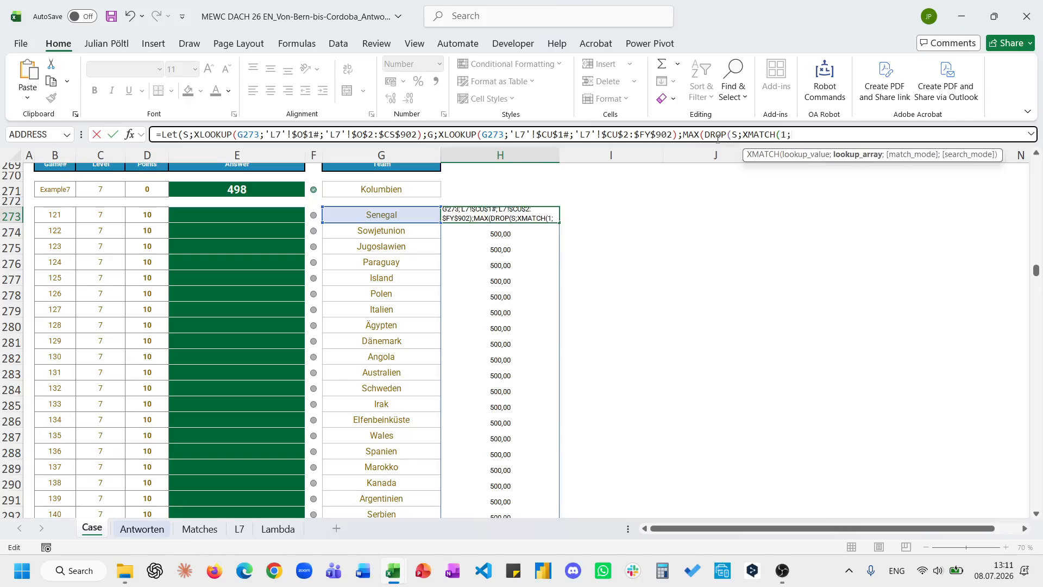
pyautogui.write('G)')
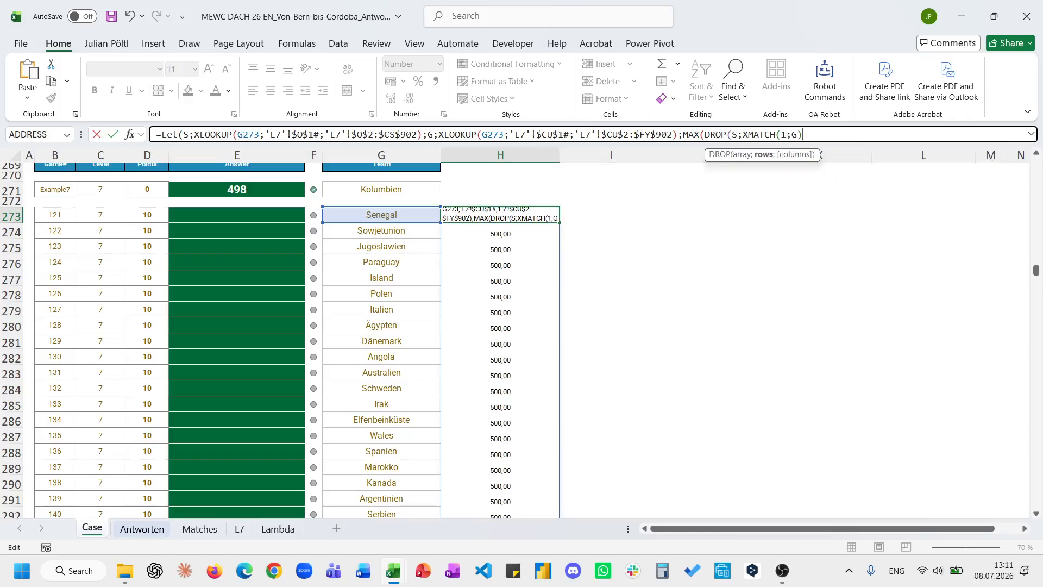
pyautogui.write('-1))')
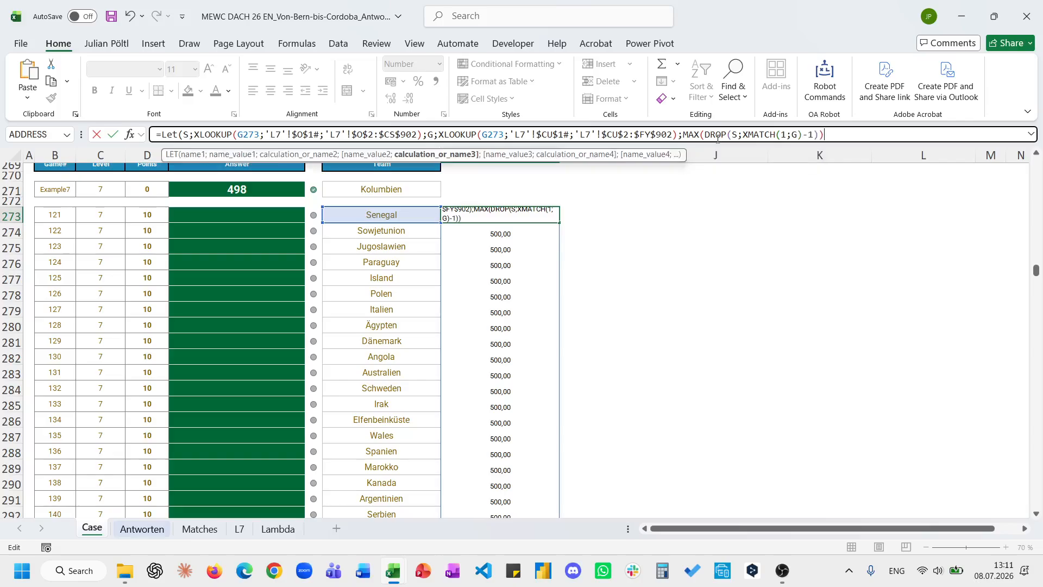
pyautogui.hotkey('ctrl', 'Return')
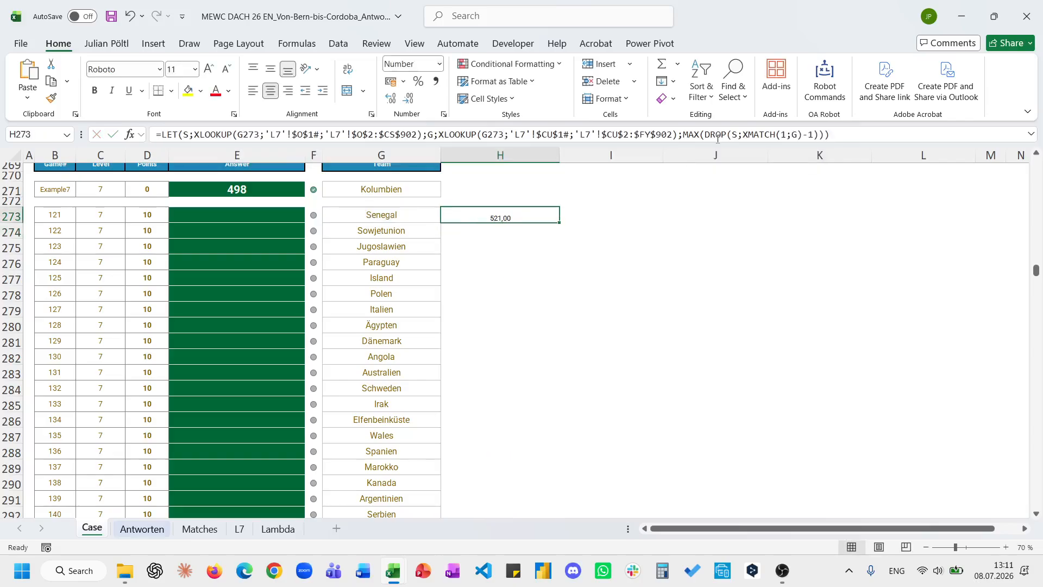
# Step: Fill the H273 formula down to row 292 and enter =H273:H292 in answer cell E273
pyautogui.doubleClick(559, 223)
pyautogui.click(286, 215)
pyautogui.write('=')
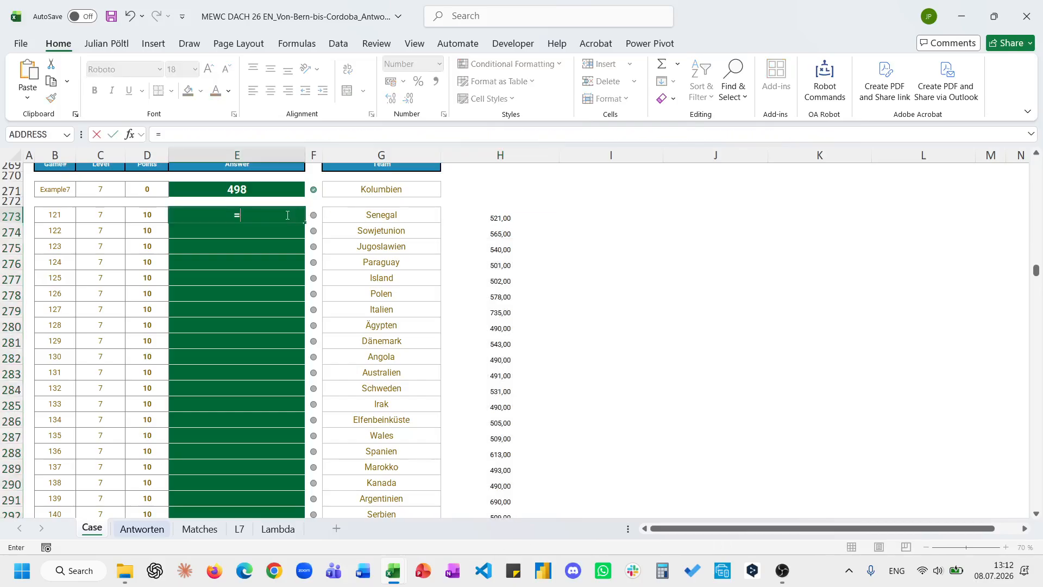
pyautogui.press('Right')
pyautogui.press('Right')
pyautogui.press('Right')
pyautogui.hotkey('ctrl', 'shift', 'Down')
pyautogui.hotkey('ctrl', 'Return')
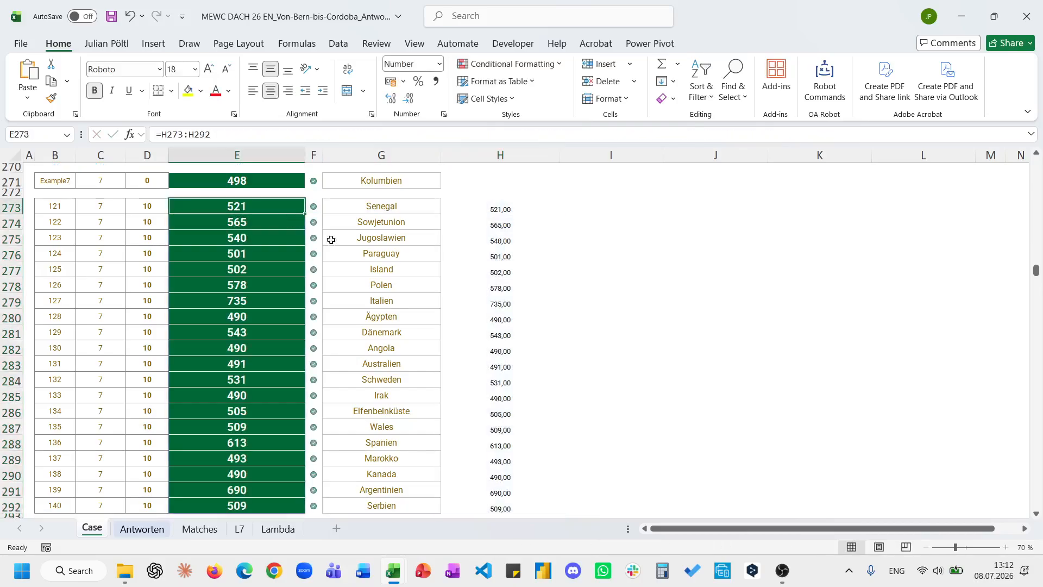
# Step: Read the texts of Bonus 4 and Bonus 5 in the bonus questions table
pyautogui.scroll(20, 459, 315)
pyautogui.scroll(-3, 459, 314)
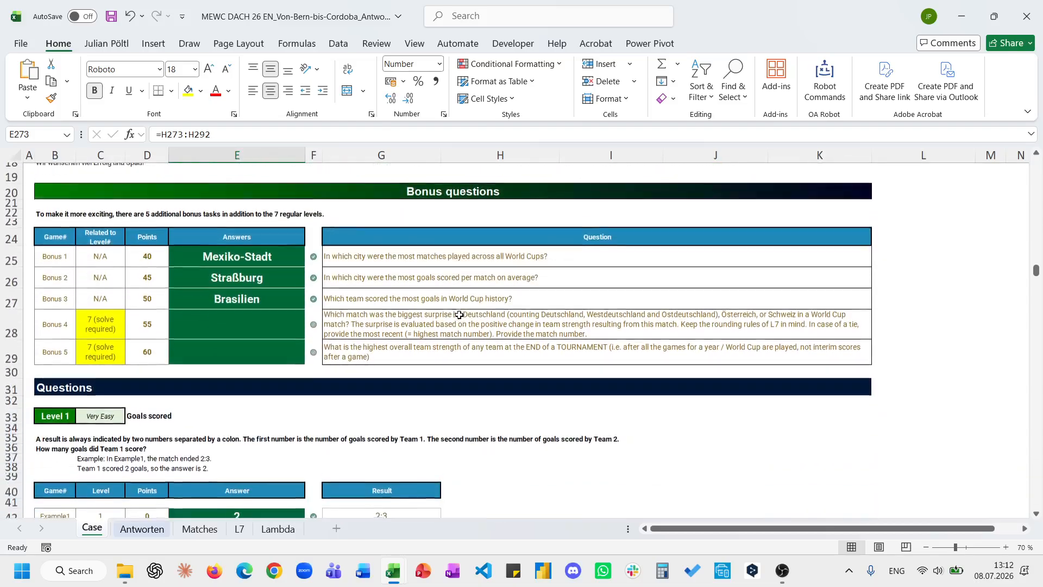
pyautogui.click(459, 322)
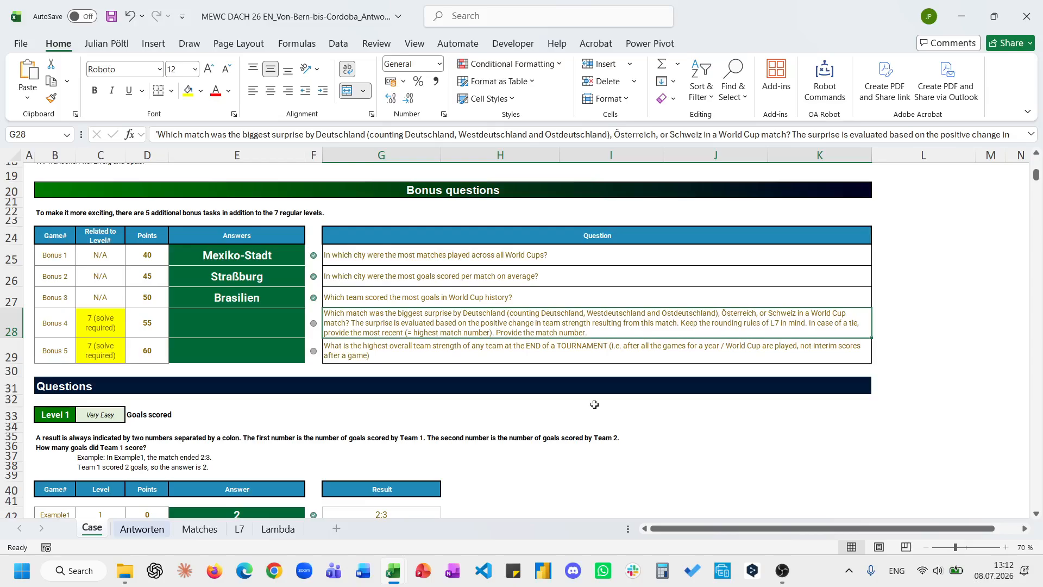
pyautogui.click(484, 357)
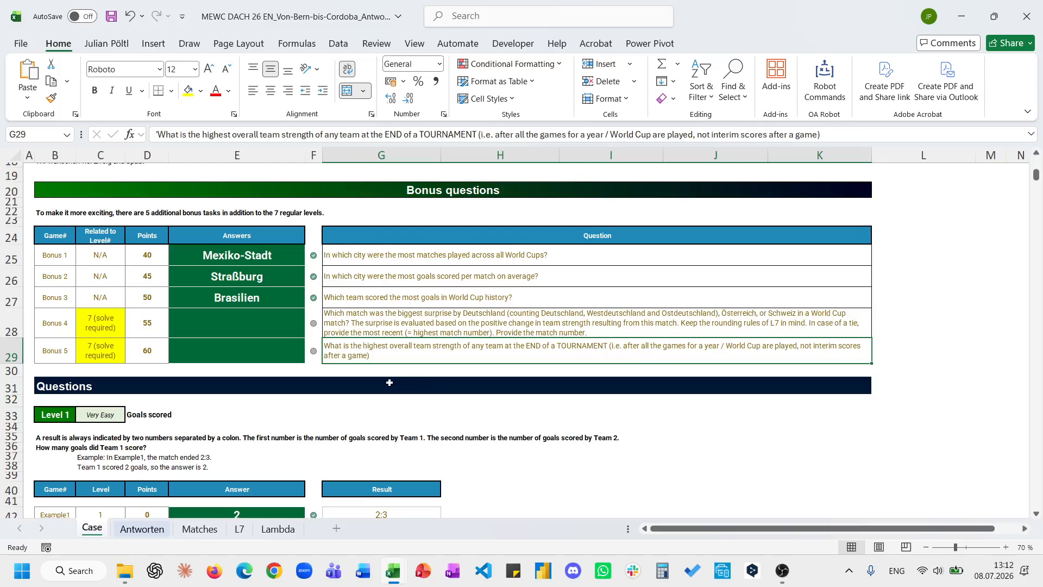
# Step: List the tournament years in M29 with UNIQUE over Matches!B2:B901
pyautogui.hscroll(3, 734, 356)
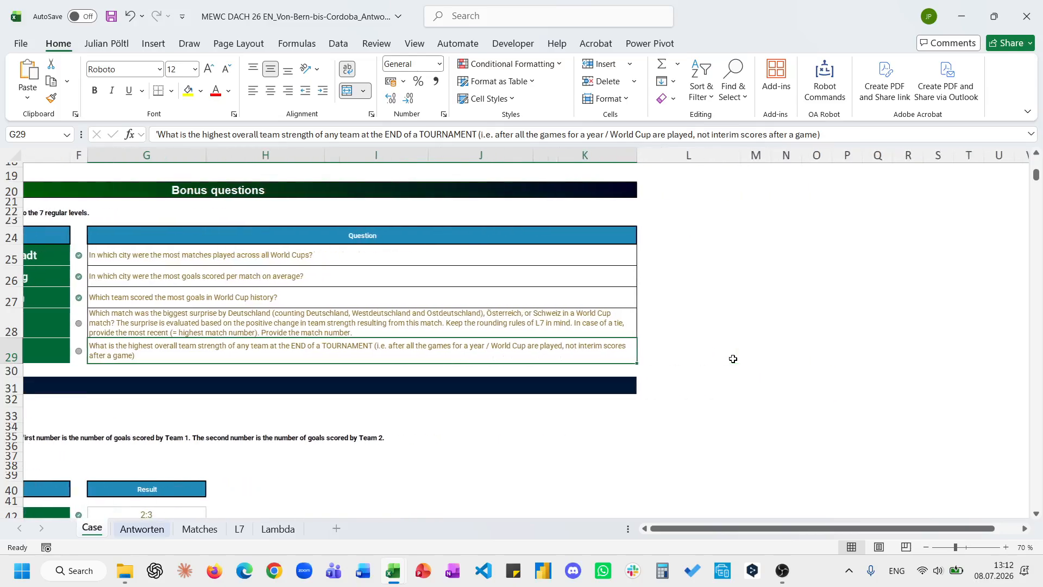
pyautogui.click(753, 357)
pyautogui.write('=uni')
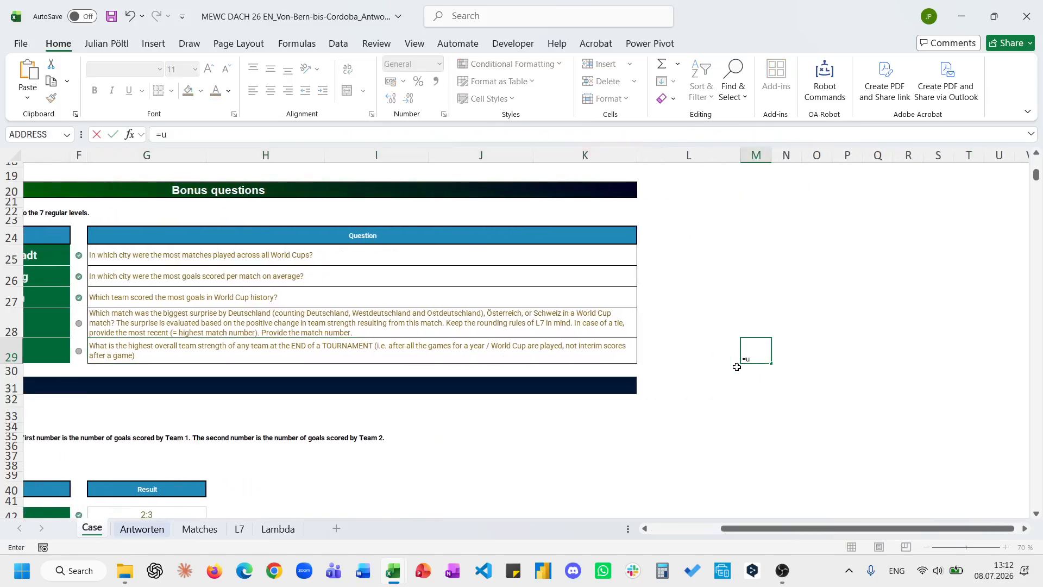
pyautogui.press('Down')
pyautogui.press('Down')
pyautogui.press('Tab')
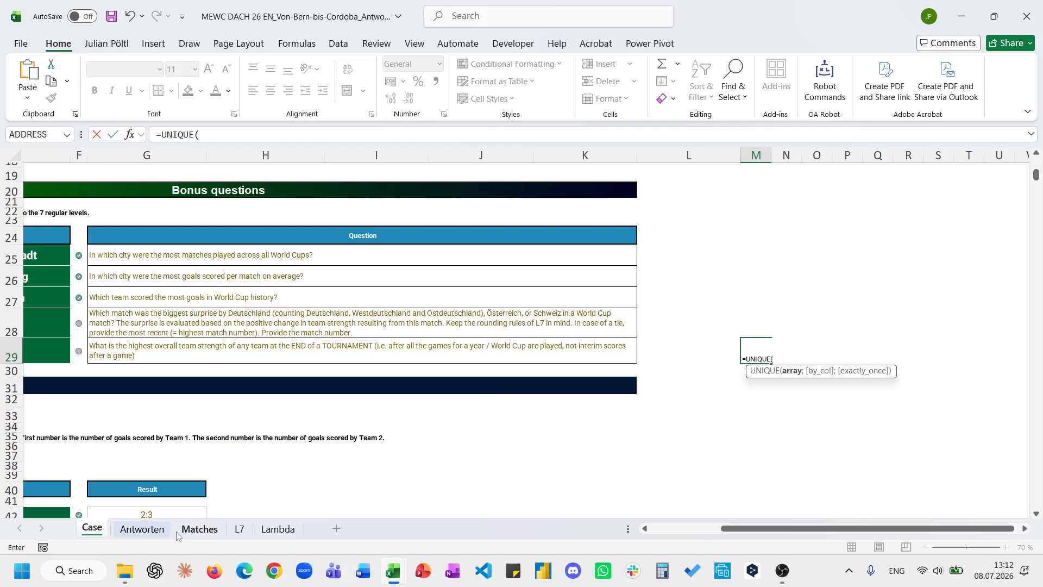
pyautogui.click(142, 528)
pyautogui.click(199, 528)
pyautogui.click(120, 394)
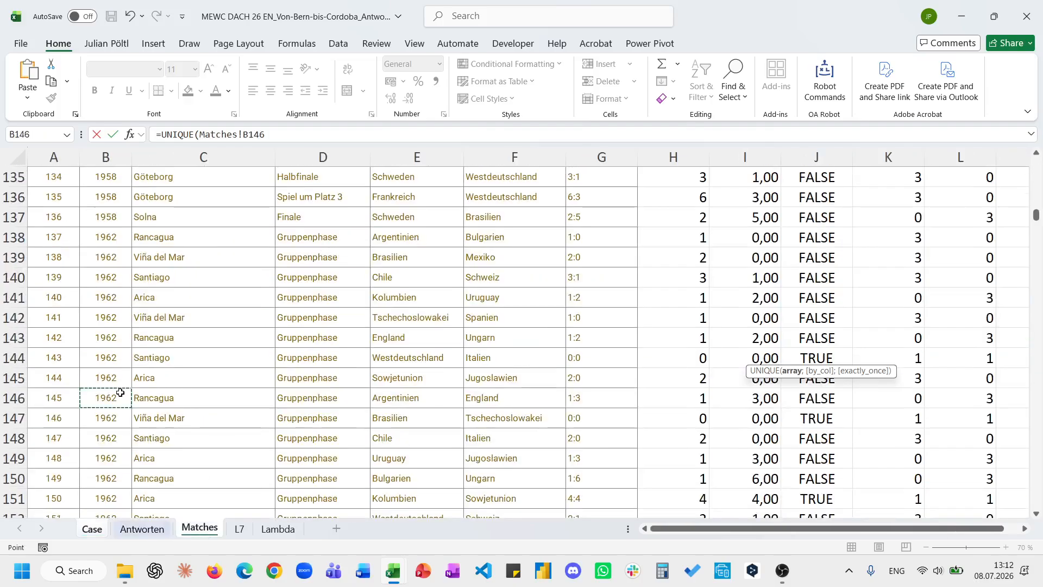
pyautogui.hotkey('ctrl', 'Down')
pyautogui.hotkey('ctrl', 'shift', 'Up')
pyautogui.hotkey('shift', 'Down')
pyautogui.hotkey('ctrl', 'Return')
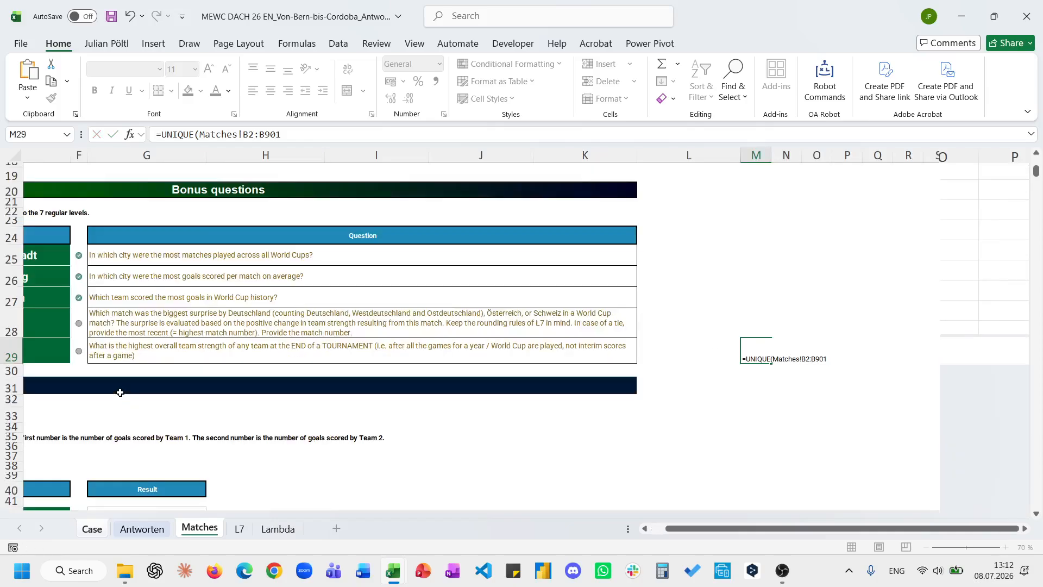
pyautogui.press('Right')
pyautogui.write('=xl')
pyautogui.press('Tab')
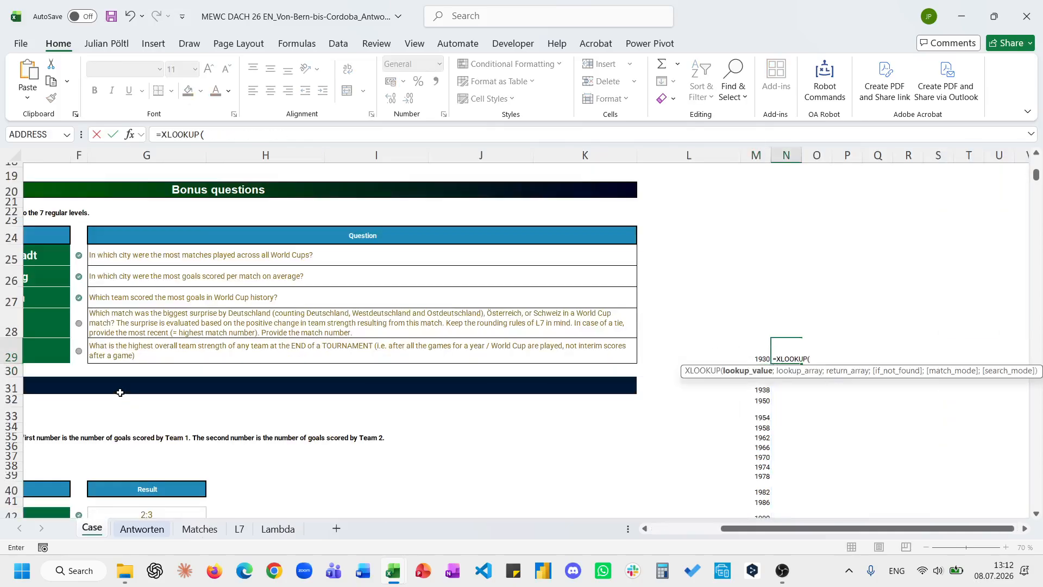
pyautogui.click(204, 536)
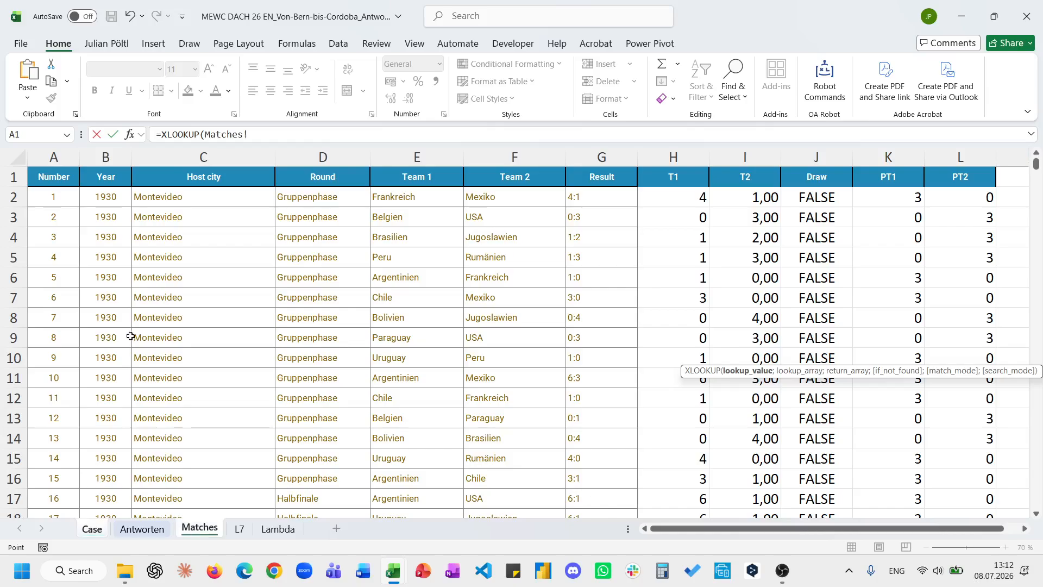
pyautogui.click(127, 333)
pyautogui.hotkey('ctrl', 'Up')
pyautogui.click(239, 530)
pyautogui.press('Escape')
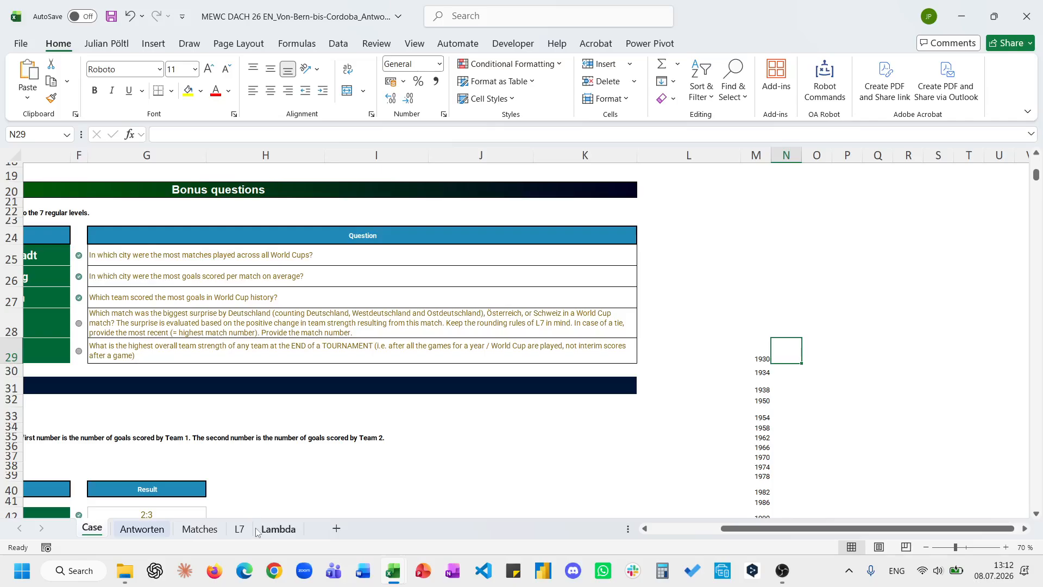
# Step: Save the workbook and insert an empty column before the T1 column on sheet L7
pyautogui.click(249, 533)
pyautogui.click(73, 152)
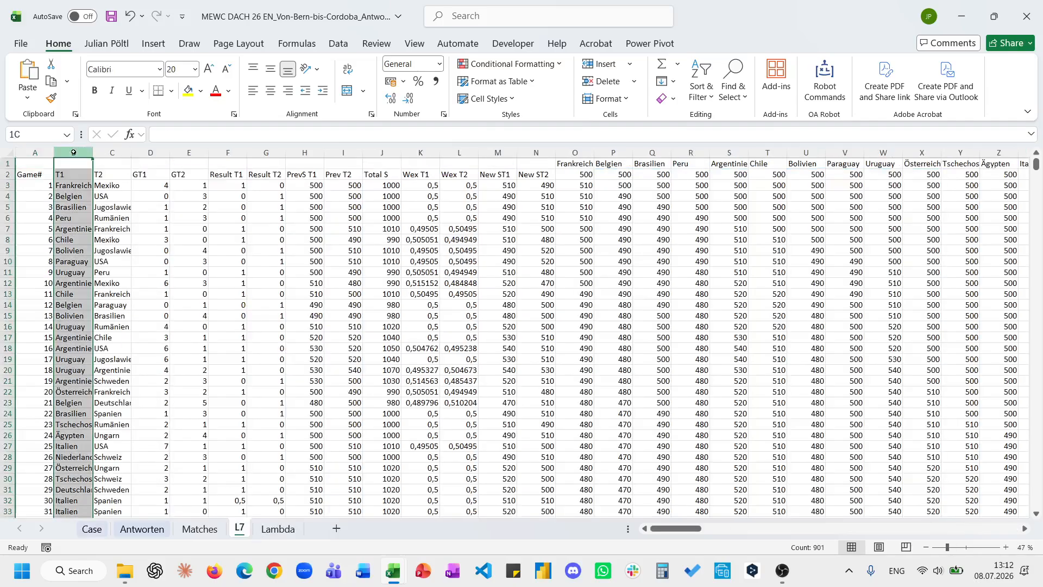
pyautogui.hotkey('ctrl', 's')
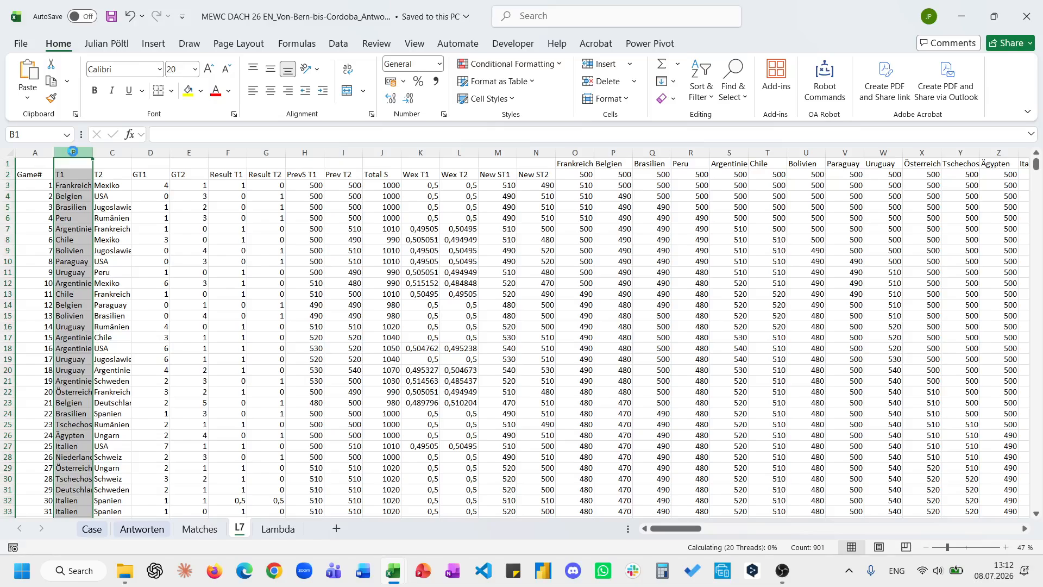
pyautogui.hotkey('ctrl', '+')
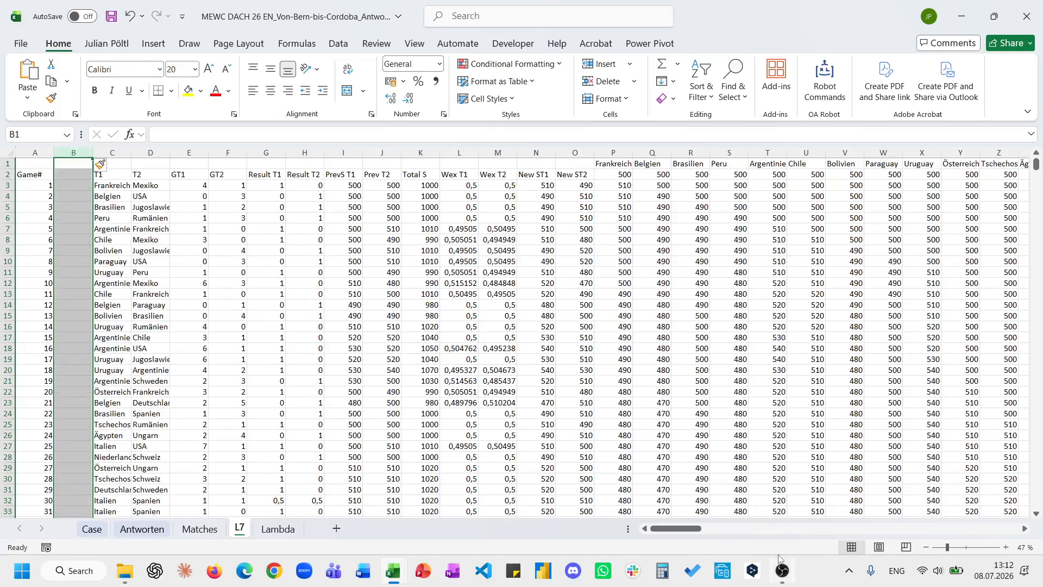
# Step: Bring the match years into the new column of L7 by entering =Matches!B2:B901 in B3
pyautogui.click(71, 187)
pyautogui.write('=')
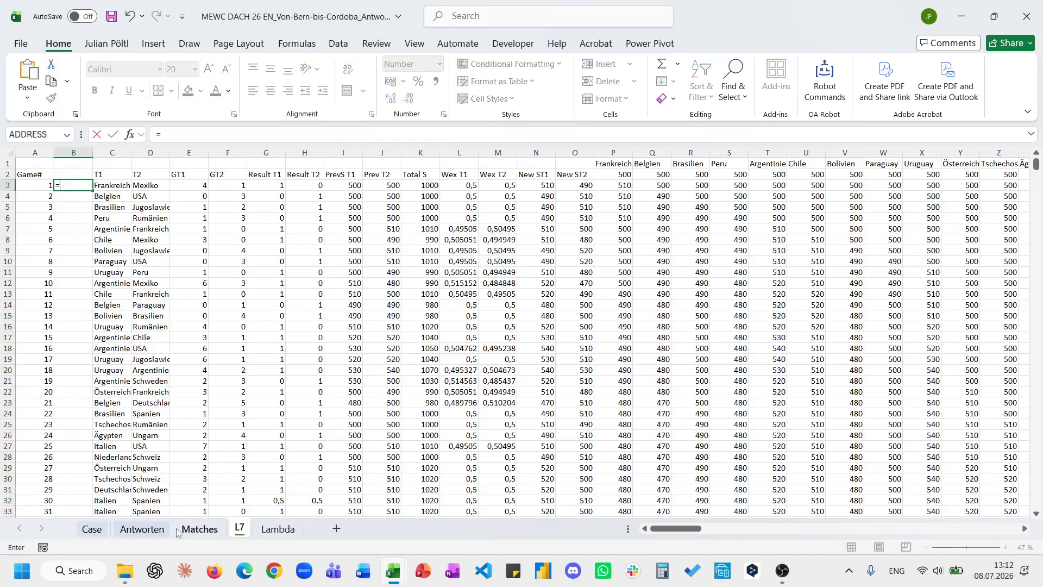
pyautogui.click(199, 528)
pyautogui.click(109, 200)
pyautogui.hotkey('ctrl', 'shift', 'Down')
pyautogui.press('Return')
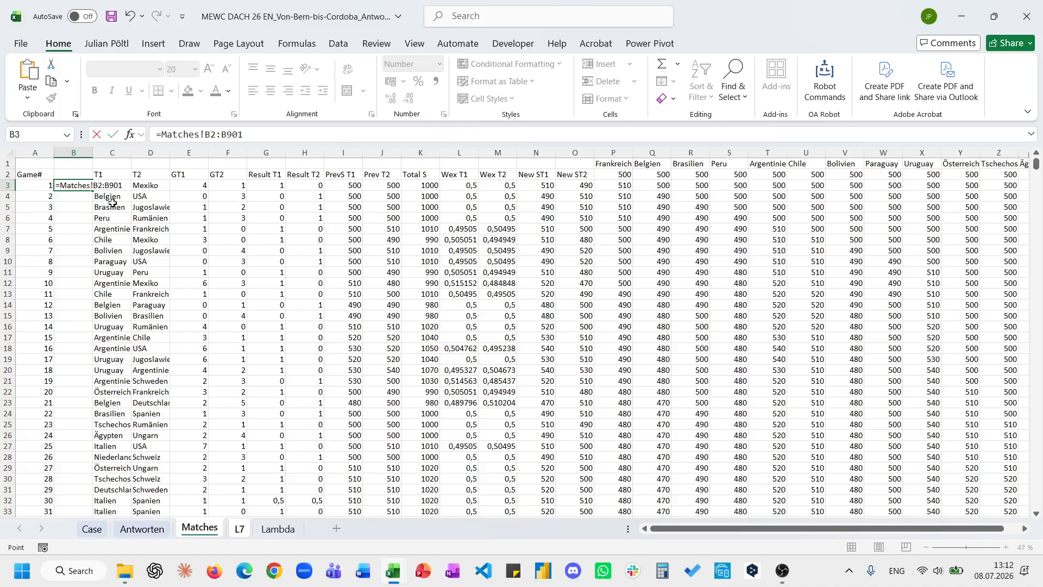
# Step: Start an XLOOKUP in N29 of sheet Case with M29 as lookup value and the L7 year list B3# as lookup array
pyautogui.click(92, 529)
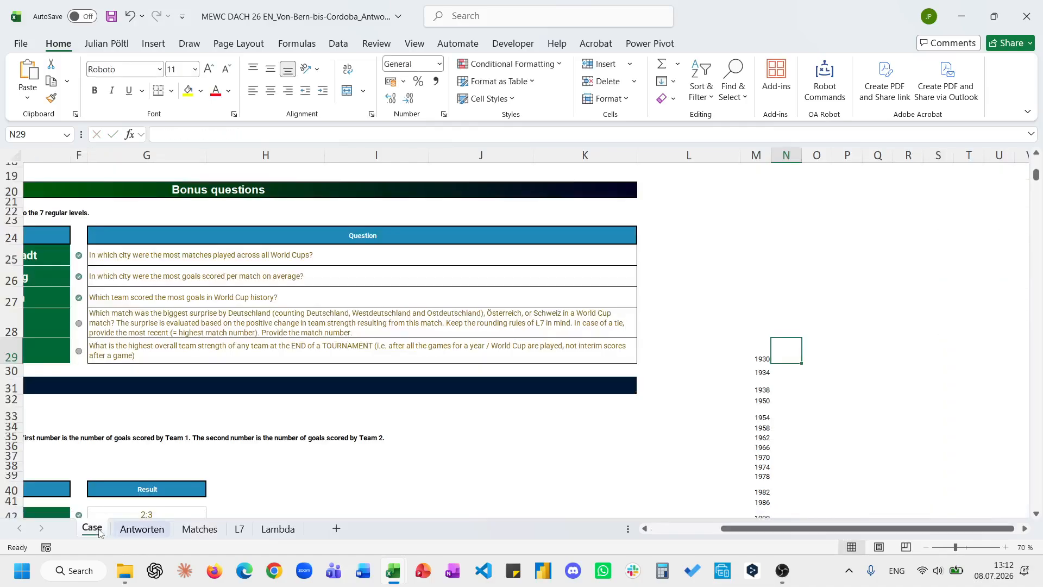
pyautogui.write('=xl')
pyautogui.press('Tab')
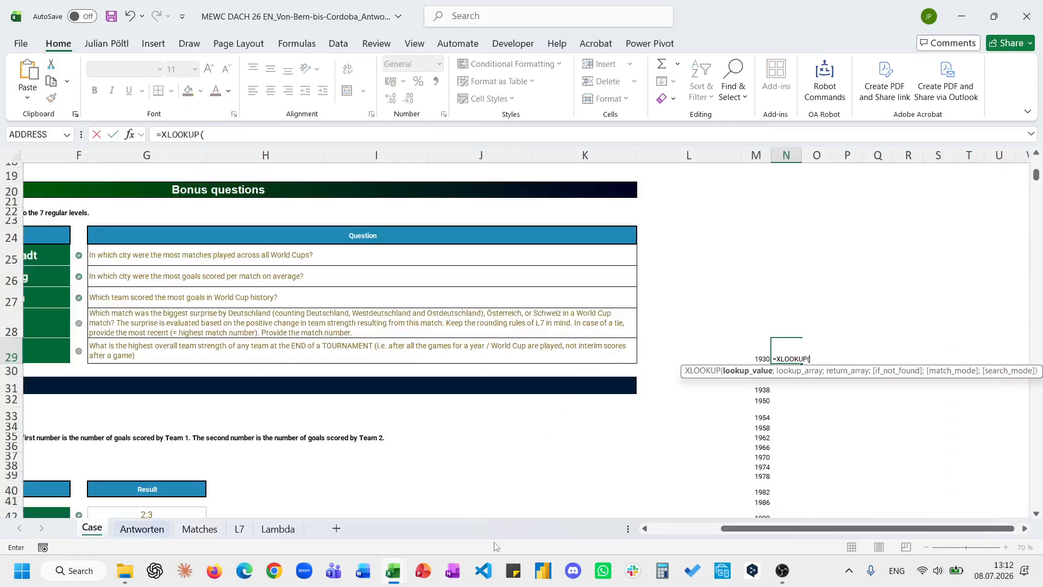
pyautogui.press('Left')
pyautogui.write(';')
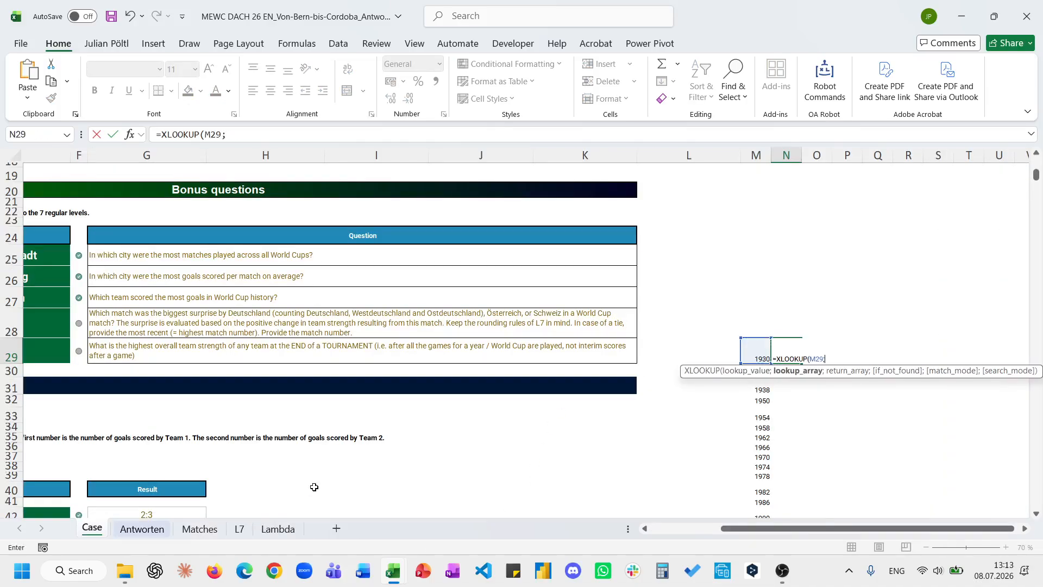
pyautogui.click(239, 530)
pyautogui.click(81, 438)
pyautogui.hotkey('ctrl', 'Up')
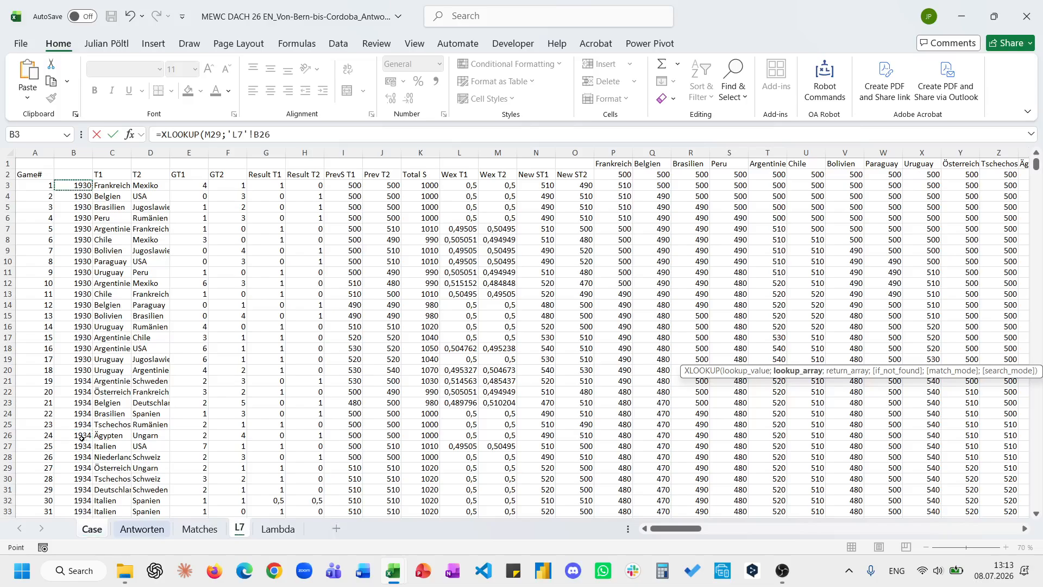
pyautogui.hotkey('ctrl', 'shift', 'Down')
pyautogui.write(';')
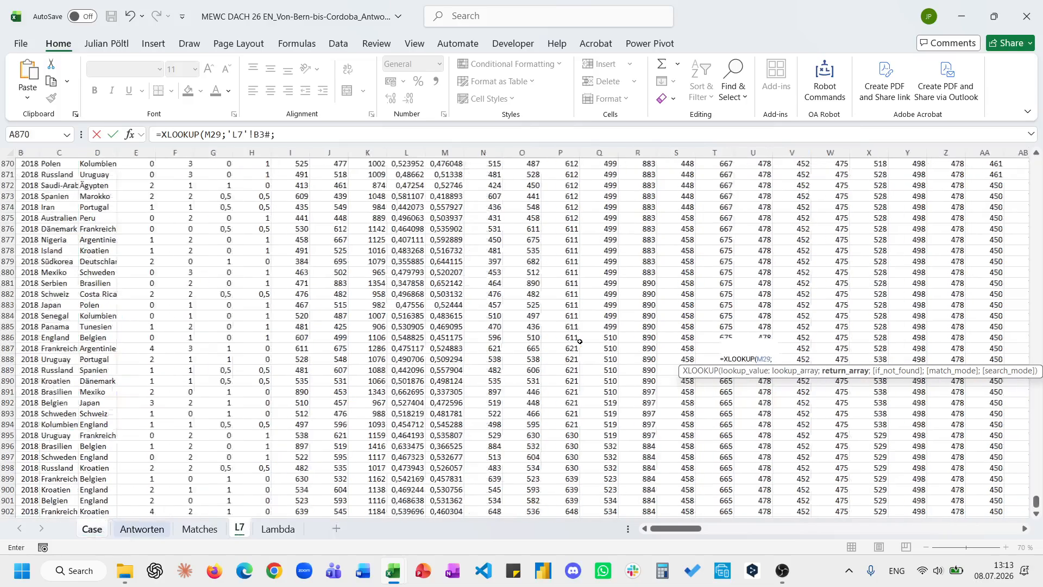
# Step: Set the XLOOKUP's return array to the team strengths in 'L7'!P3:CT902
pyautogui.scroll(5, 580, 341)
pyautogui.click(316, 249)
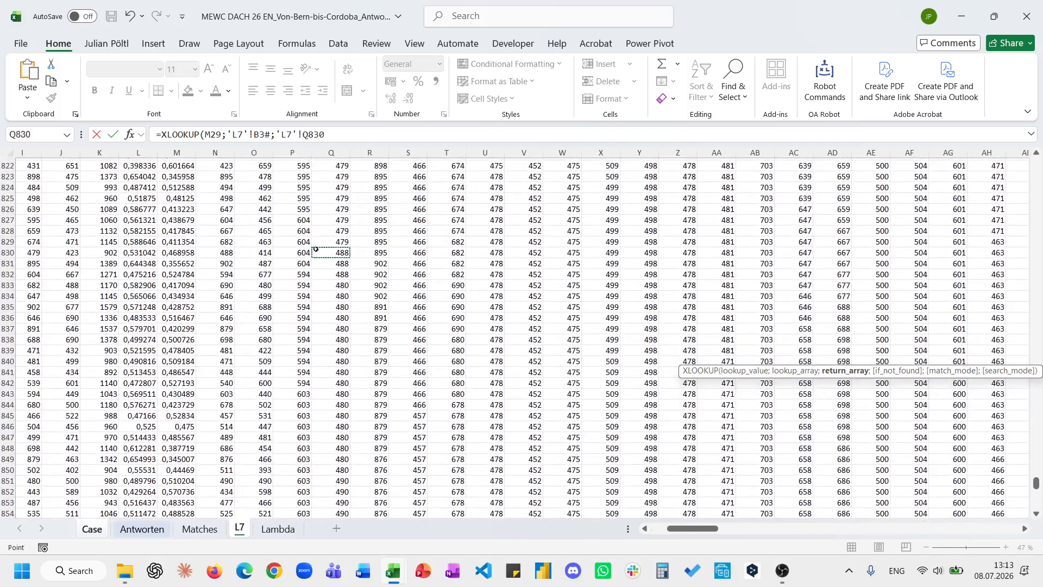
pyautogui.hotkey('ctrl', 'Up')
pyautogui.press('Down')
pyautogui.press('Left')
pyautogui.hotkey('ctrl', 'shift', 'Right')
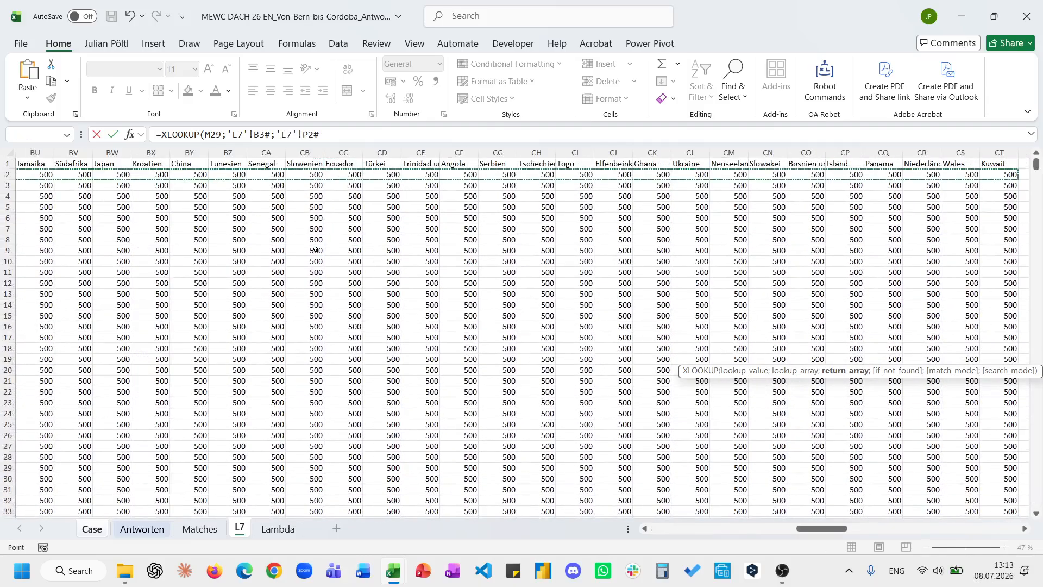
pyautogui.press('Down')
pyautogui.press('Up')
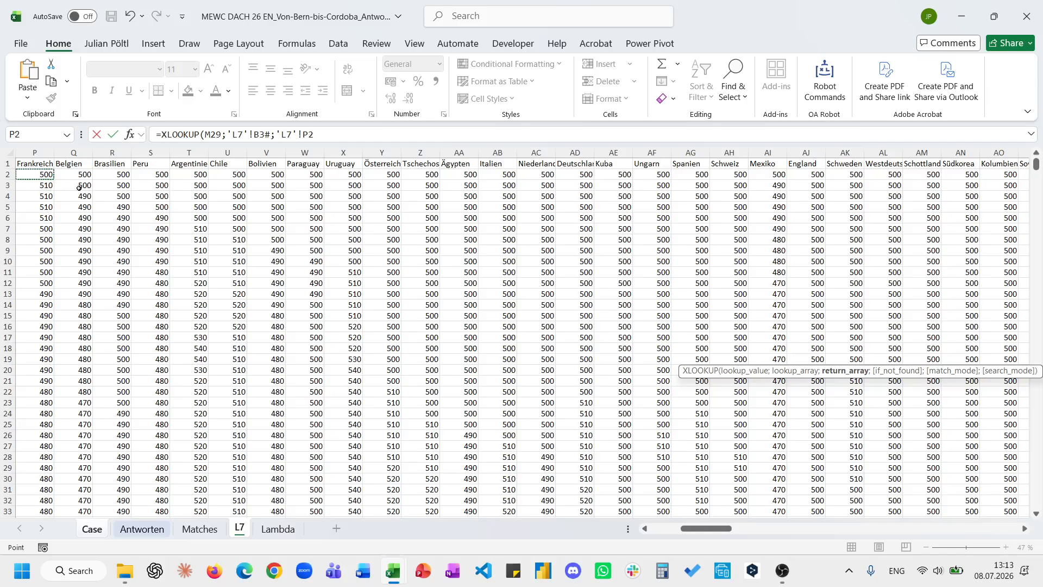
pyautogui.press('Down')
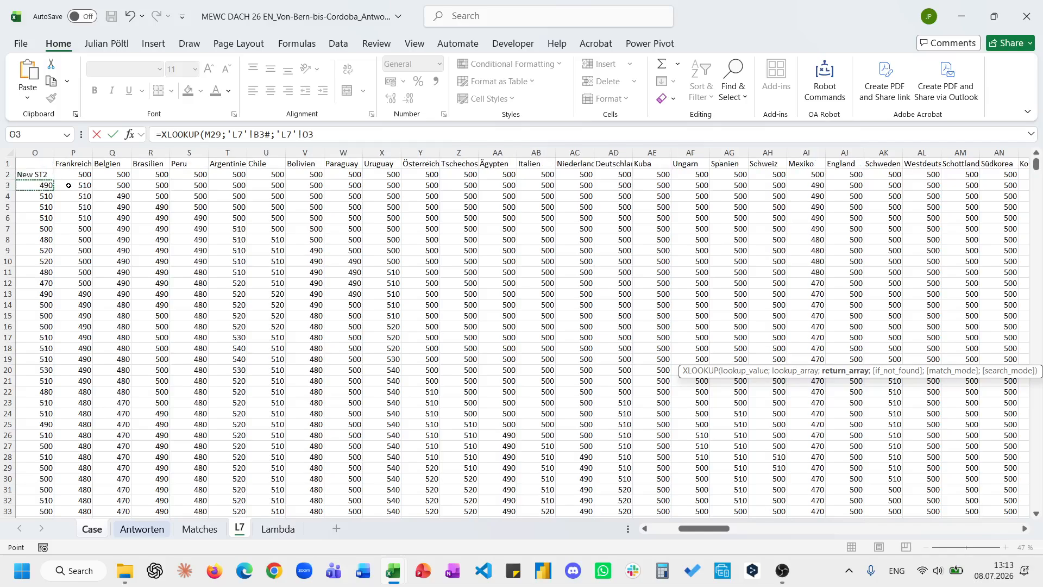
pyautogui.hotkey('ctrl', 'shift', 'Right')
pyautogui.hotkey('ctrl', 'shift', 'Down')
pyautogui.write(';')
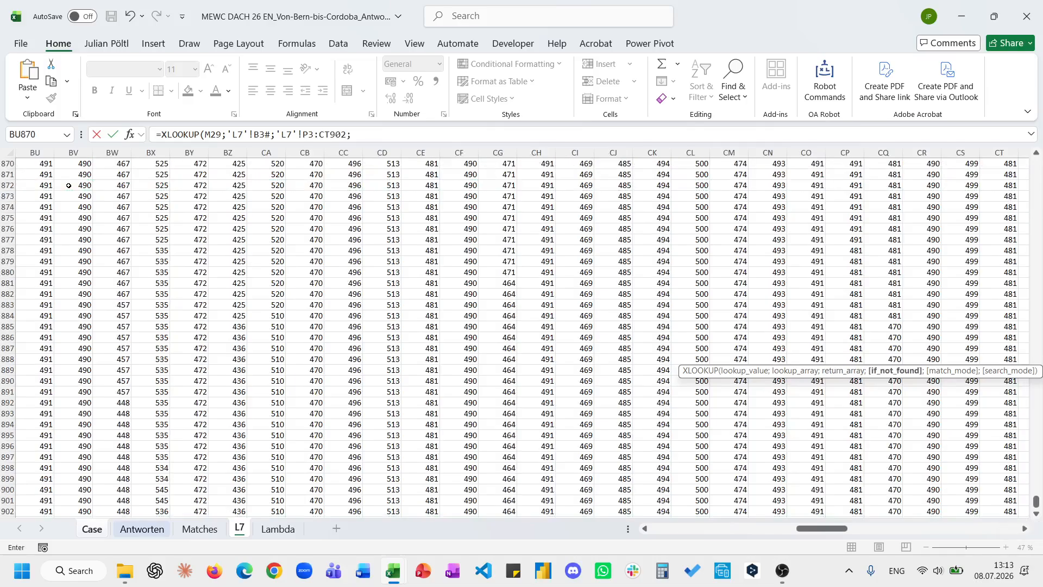
# Step: Make both L7 ranges in the N29 XLOOKUP absolute and finish the formula with search mode -1 to find the last match
pyautogui.press('BackSpace')
pyautogui.click(264, 136)
pyautogui.press('F4')
pyautogui.click(331, 135)
pyautogui.press('F4')
pyautogui.click(321, 134)
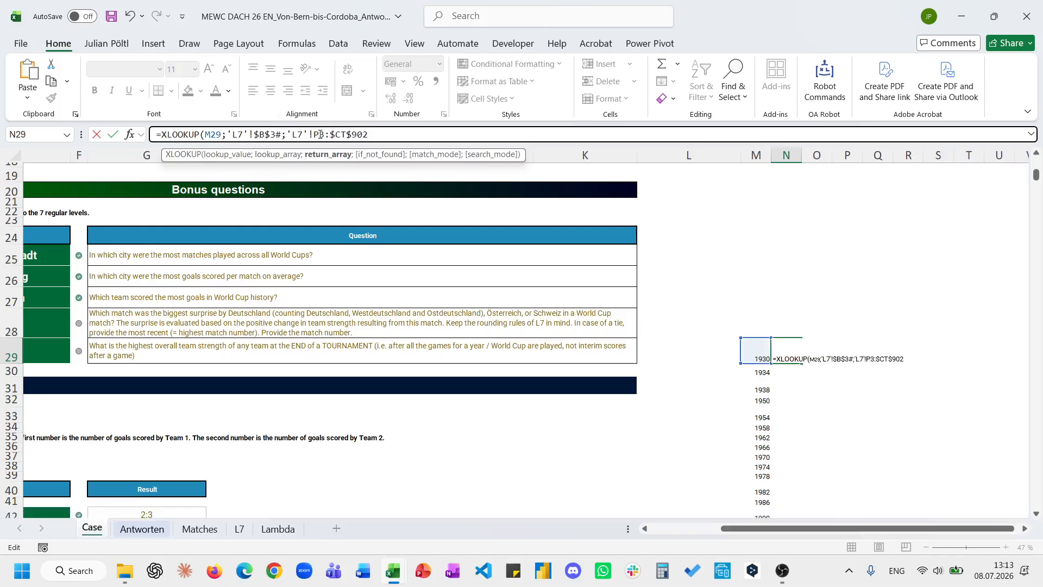
pyautogui.press('F4')
pyautogui.write(';;;-1')
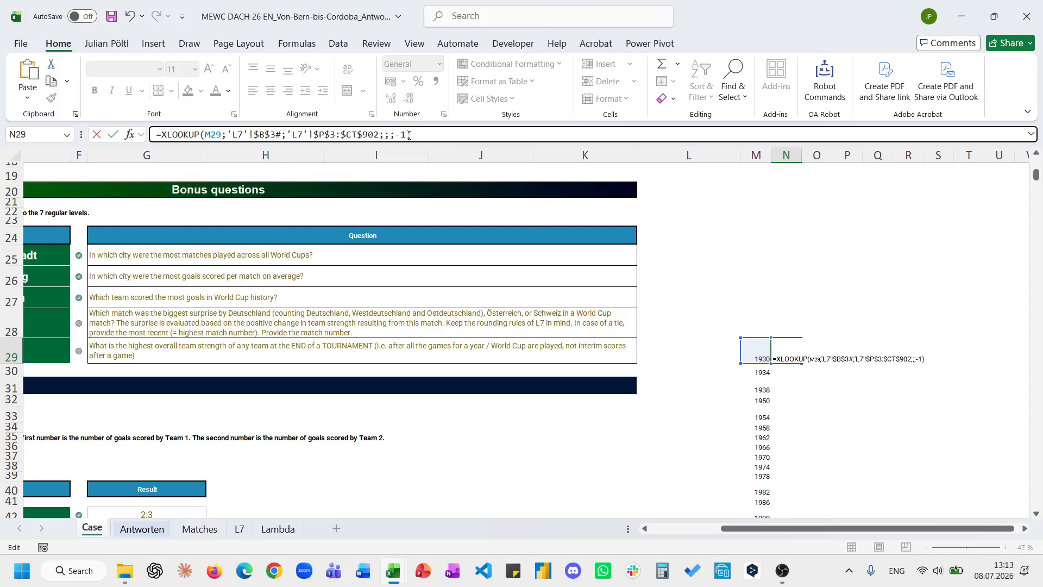
pyautogui.hotkey('ctrl', 'Return')
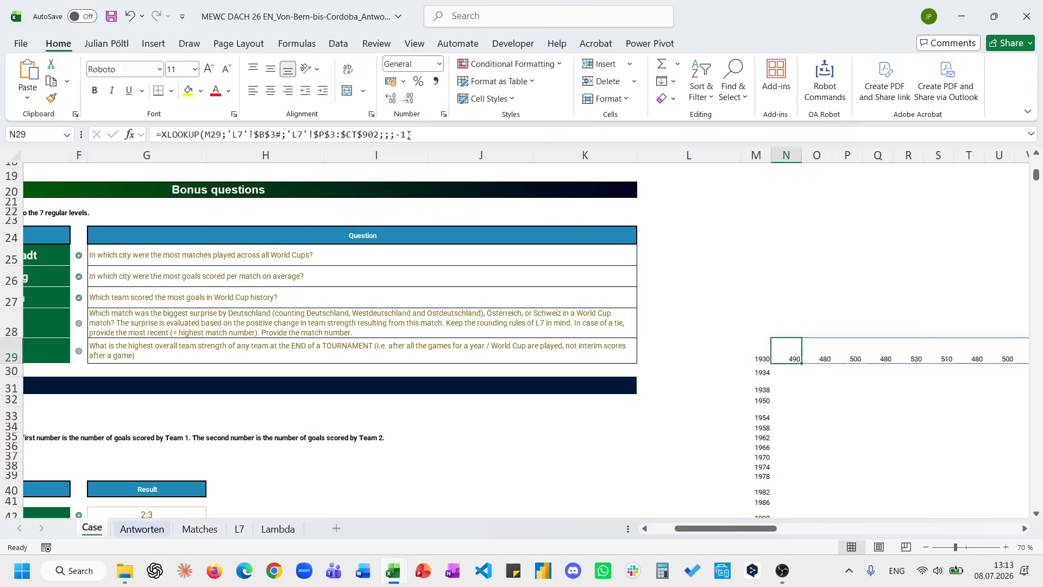
# Step: Copy the XLOOKUP from N29 down to N49 for all tournament years
pyautogui.hotkey('ctrl', 'c')
pyautogui.press('Left')
pyautogui.hotkey('ctrl', 'shift', 'Down')
pyautogui.press('Right')
pyautogui.hotkey('ctrl', 'shift', 'Up')
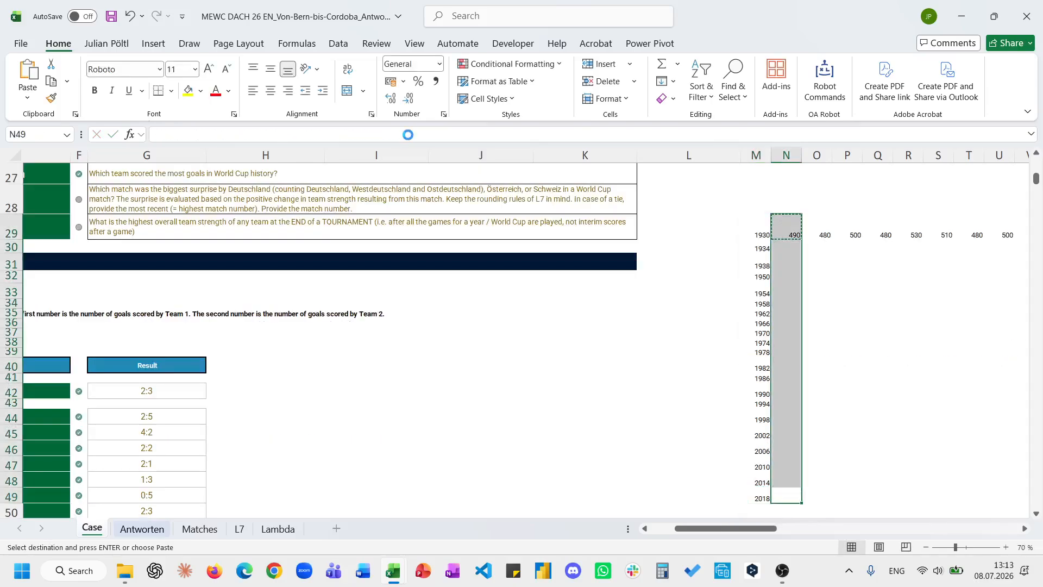
pyautogui.hotkey('ctrl', 'v')
pyautogui.press('Escape')
# Step: Answer Bonus 5 in E29 with =MAX(N29:CR49)
pyautogui.hscroll(-3, 662, 213)
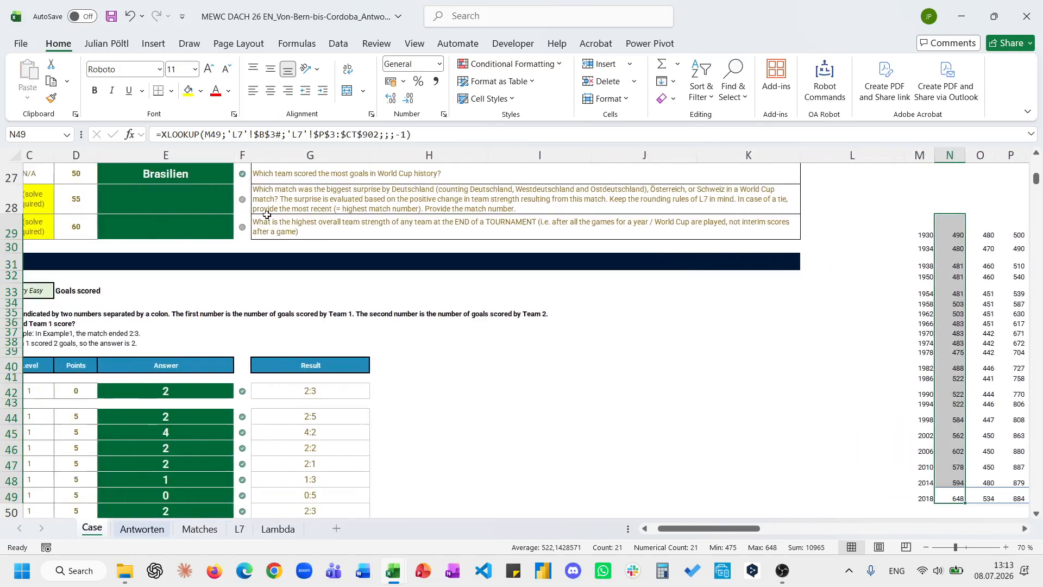
pyautogui.click(205, 226)
pyautogui.write('=MAX(')
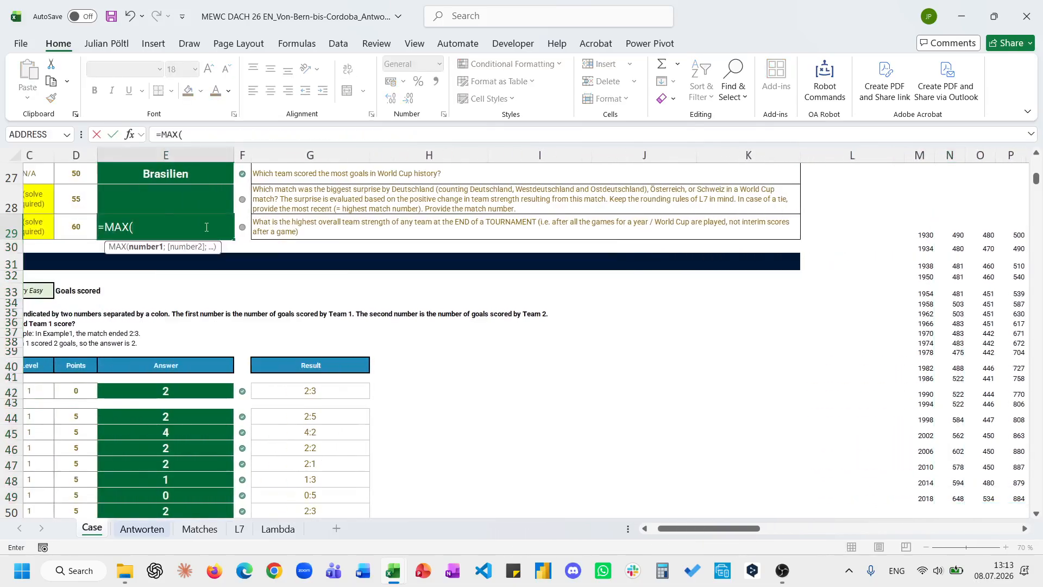
pyautogui.click(873, 230)
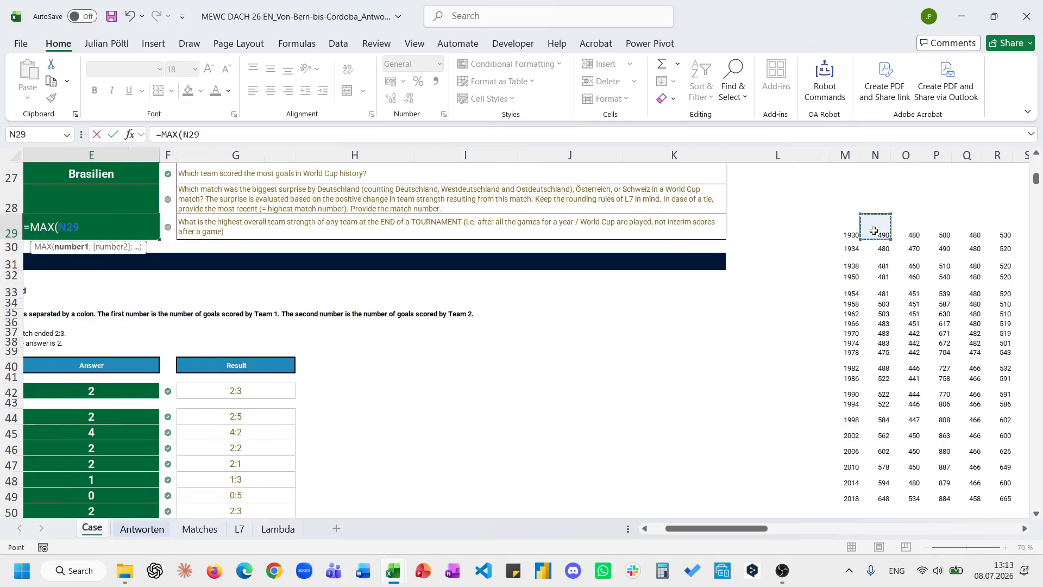
pyautogui.hotkey('ctrl', 'shift', 'Right')
pyautogui.hotkey('ctrl', 'shift', 'Down')
pyautogui.write(')')
pyautogui.press('Return')
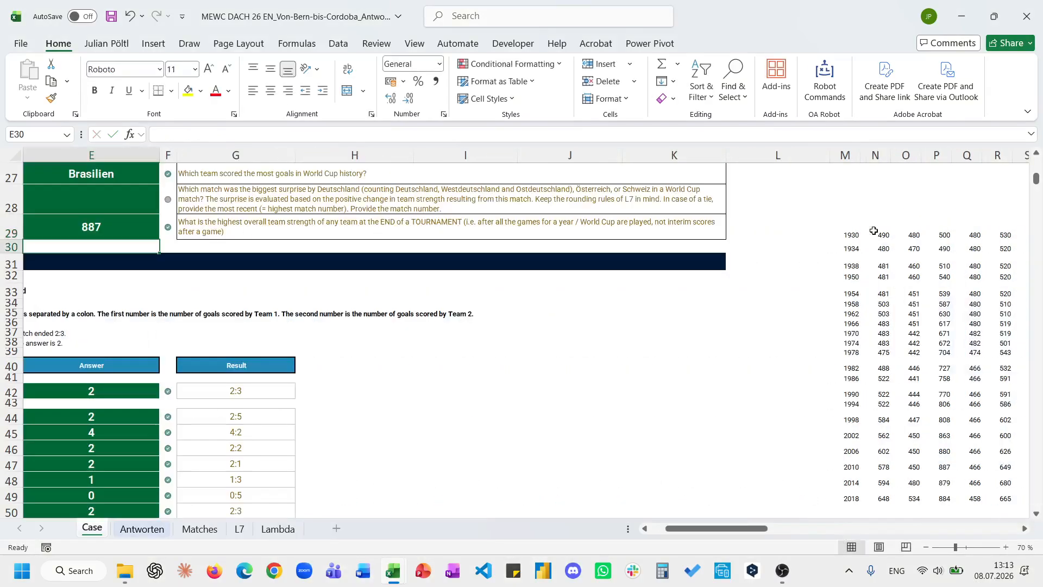
pyautogui.hscroll(-2, 687, 321)
pyautogui.scroll(2, 686, 321)
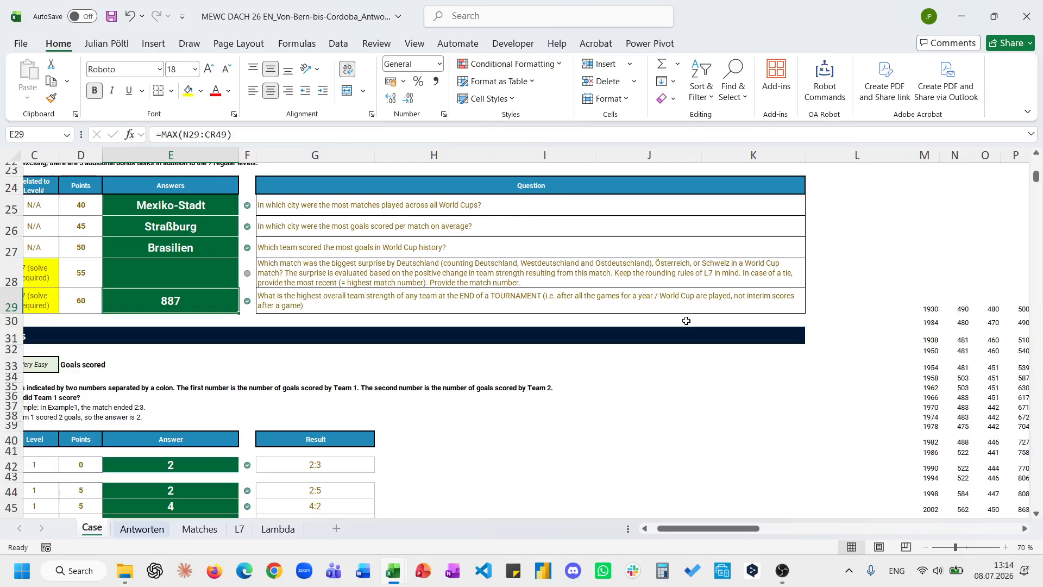
# Step: Insert a new empty worksheet after Case and view the start of the match table on sheet Matches
pyautogui.click(335, 530)
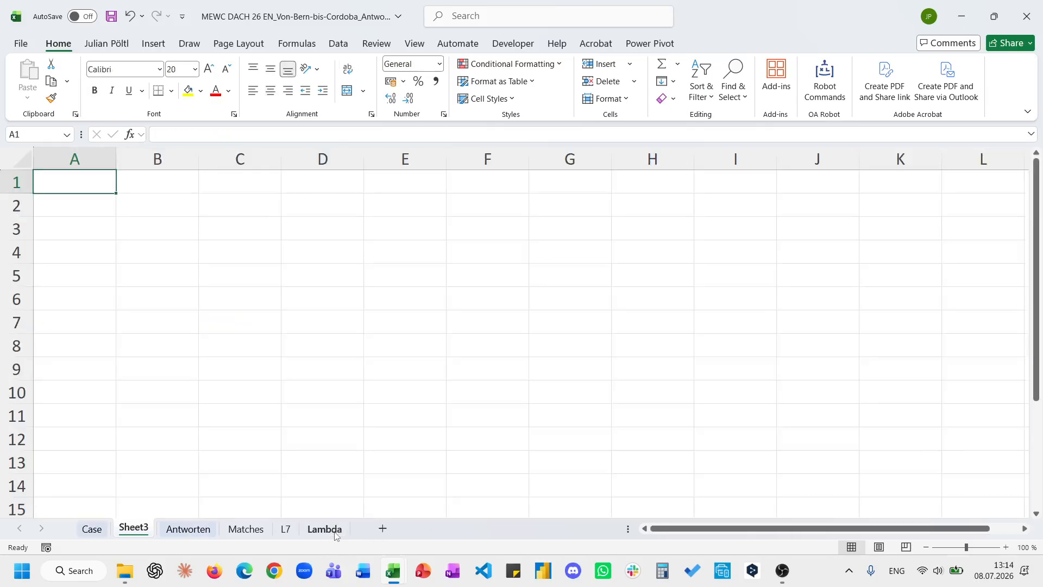
pyautogui.click(231, 533)
pyautogui.hotkey('ctrl', 'Up')
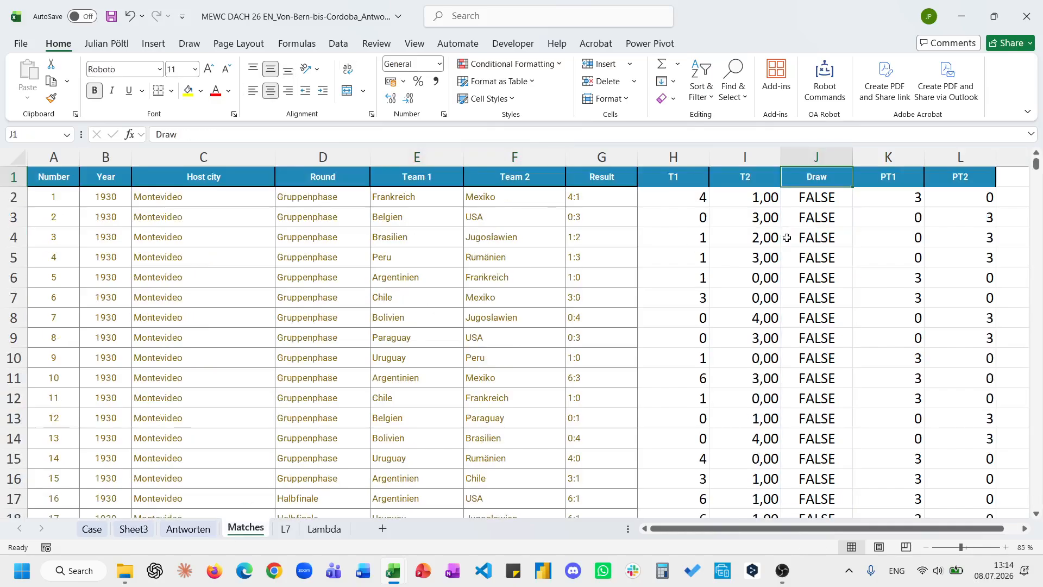
# Step: Copy the Game#, Österreich, Deutschland, Schweiz, Westdeutschland and Ostdeutschland columns of sheet L7
pyautogui.click(285, 529)
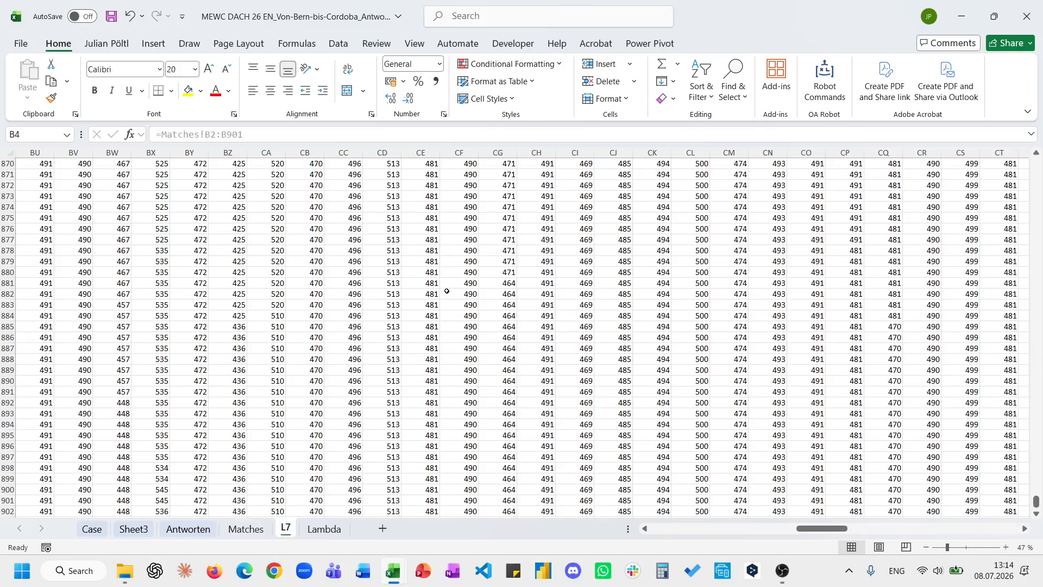
pyautogui.scroll(5, 446, 290)
pyautogui.hscroll(-1, 446, 290)
pyautogui.click(357, 286)
pyautogui.hotkey('ctrl', 'Up')
pyautogui.hotkey('ctrl', 'Left')
pyautogui.hotkey('ctrl', 'Left')
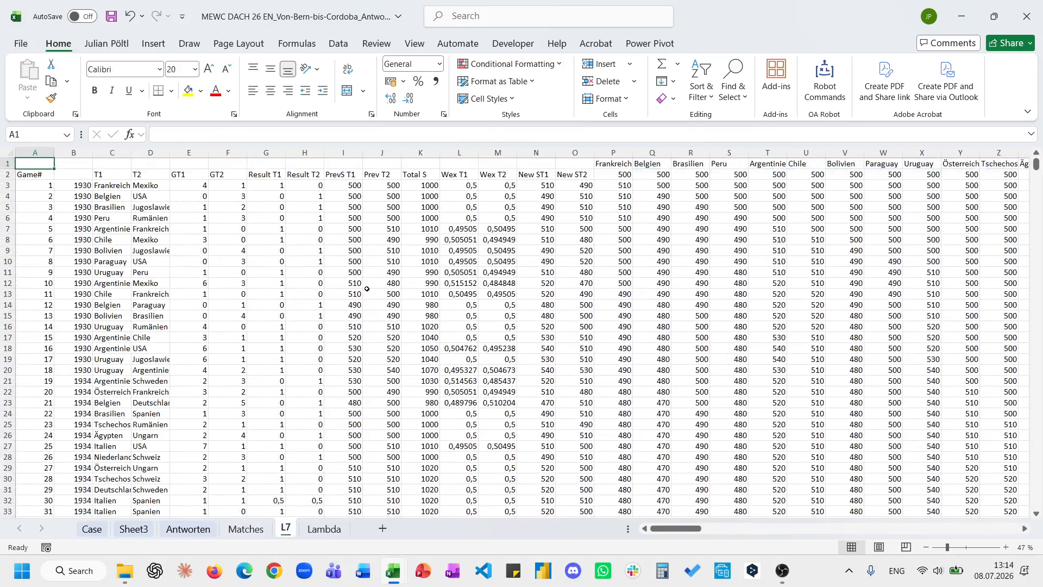
pyautogui.click(34, 153)
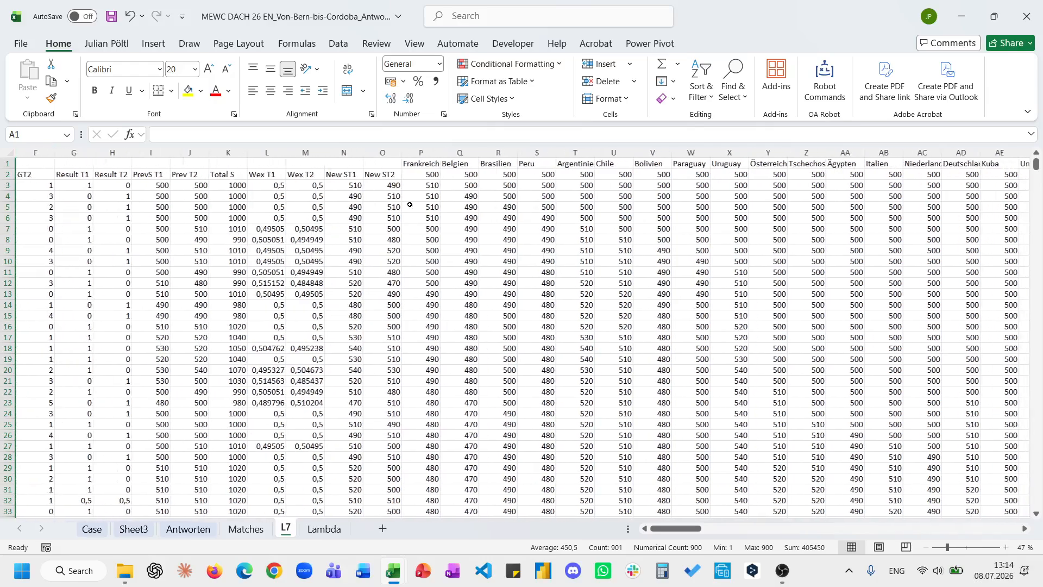
pyautogui.hscroll(3, 410, 204)
pyautogui.hscroll(3, 478, 178)
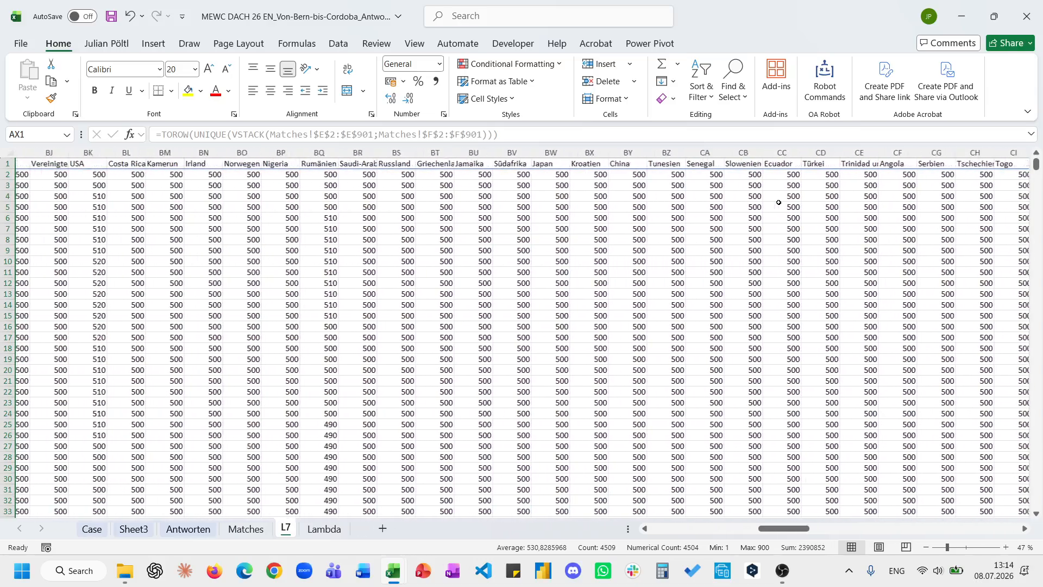
pyautogui.hscroll(-13, 778, 202)
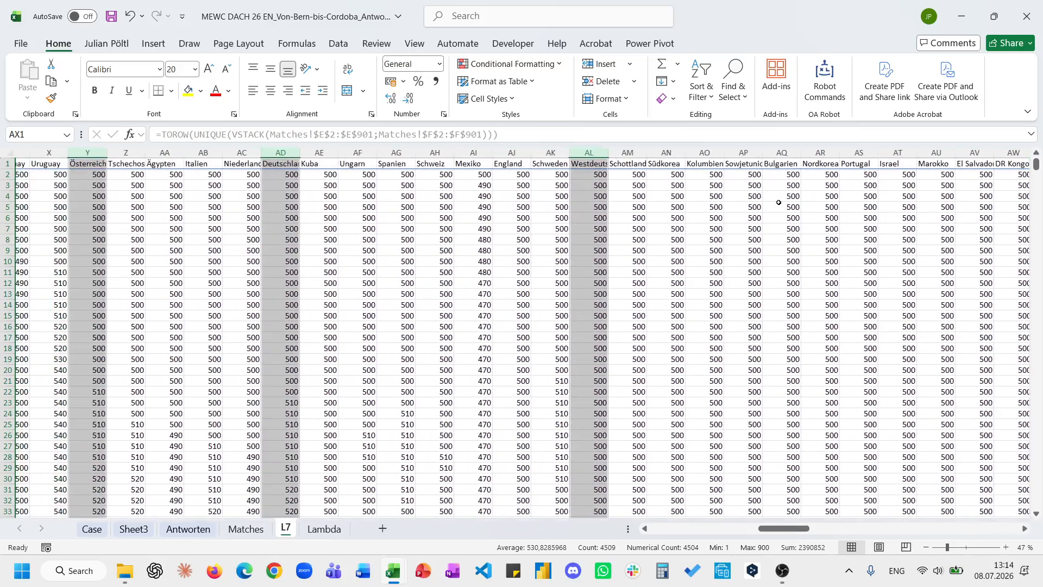
pyautogui.hscroll(-3, 778, 202)
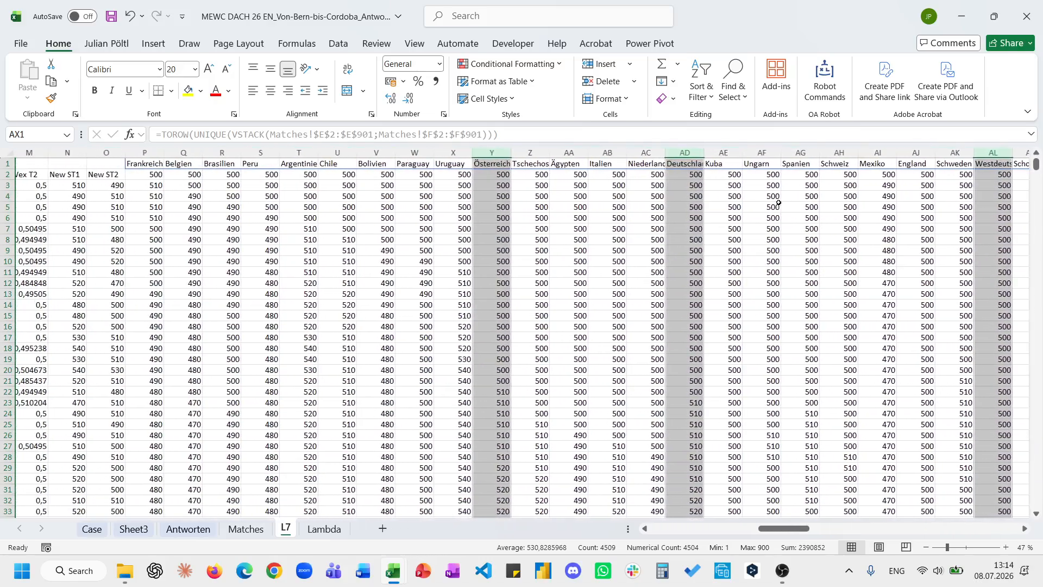
pyautogui.keyDown('ctrl'); pyautogui.click(833, 153); pyautogui.keyUp('ctrl')
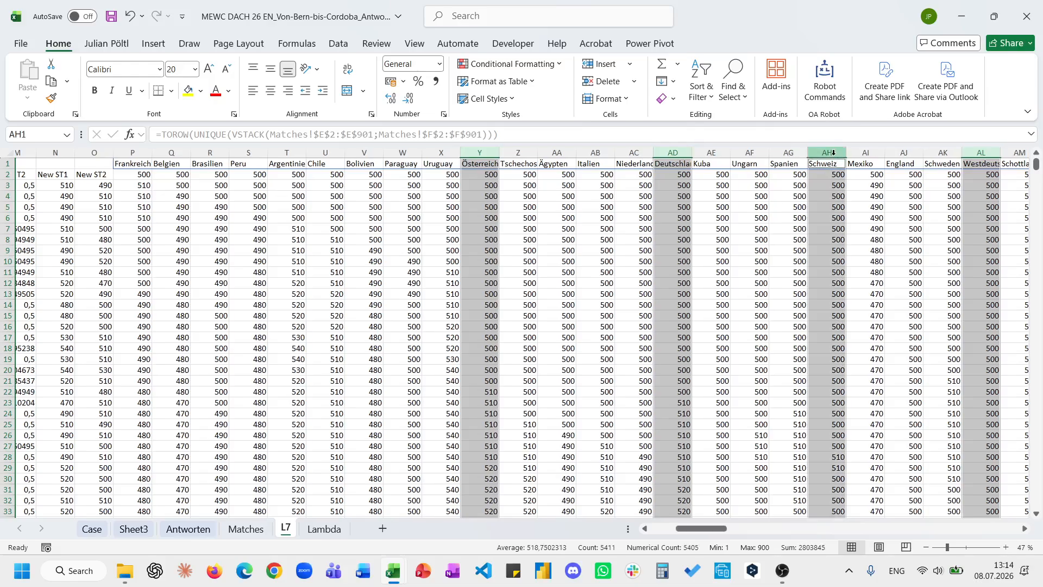
pyautogui.hotkey('ctrl', 'c')
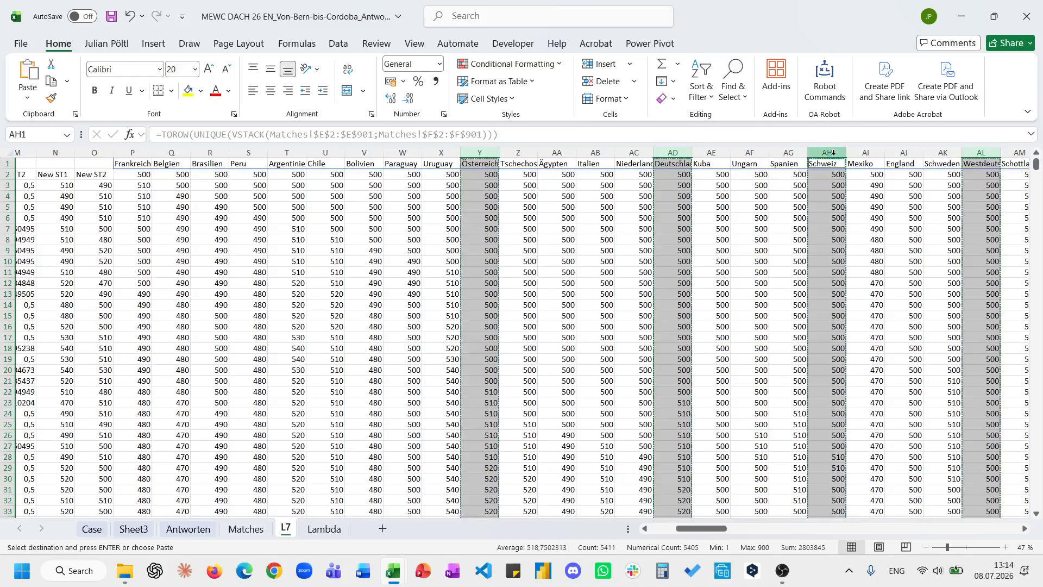
# Step: Add a worksheet named B4 after L7 and paste the copied columns starting at A1
pyautogui.click(382, 528)
pyautogui.doubleClick(320, 527)
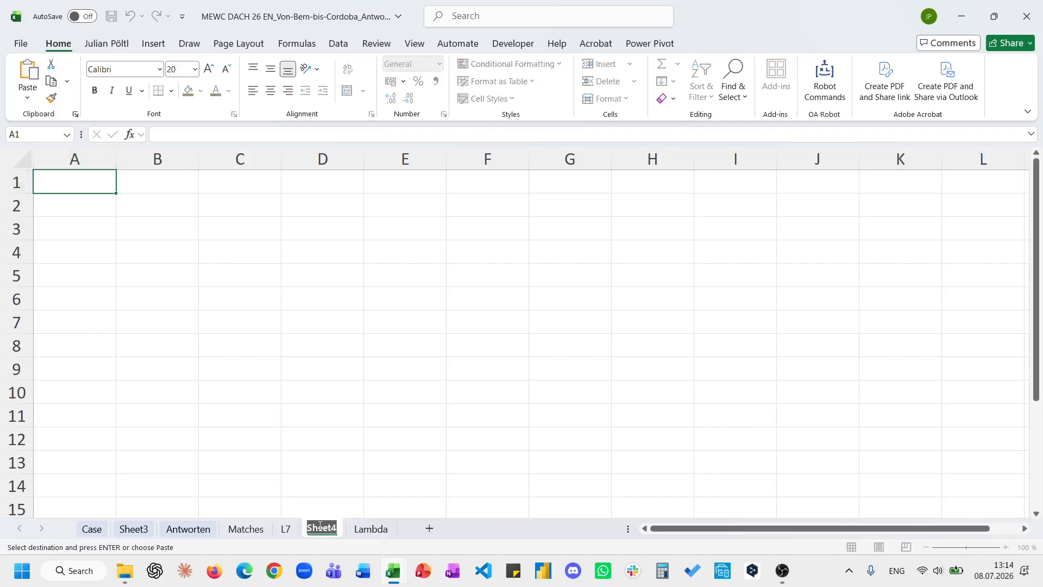
pyautogui.write('B4')
pyautogui.click(83, 181)
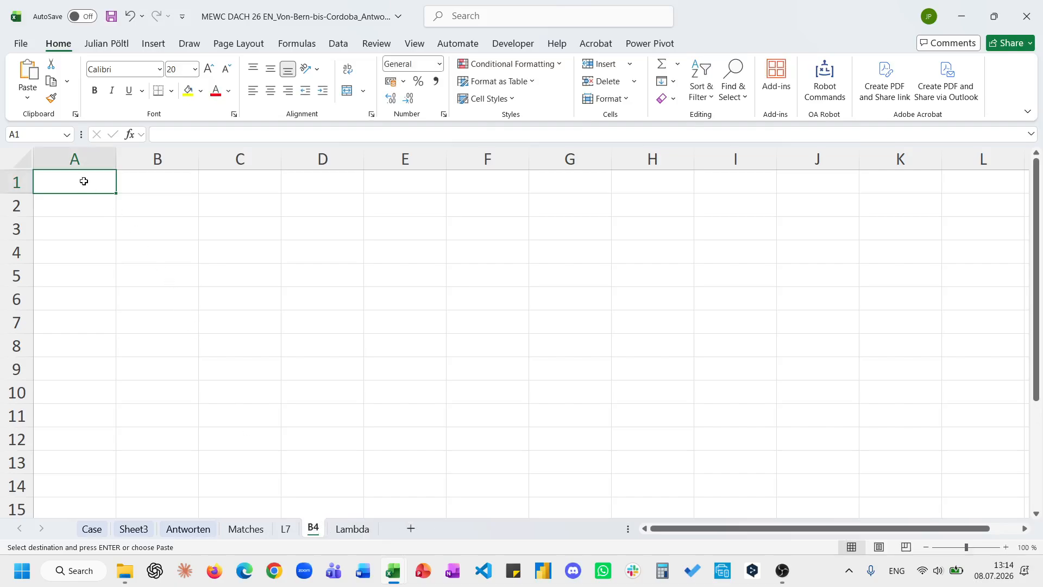
pyautogui.hotkey('ctrl', 'v')
# Step: Calculate Österreich's strength difference for game 1 in G3 with =B2-B3
pyautogui.click(555, 224)
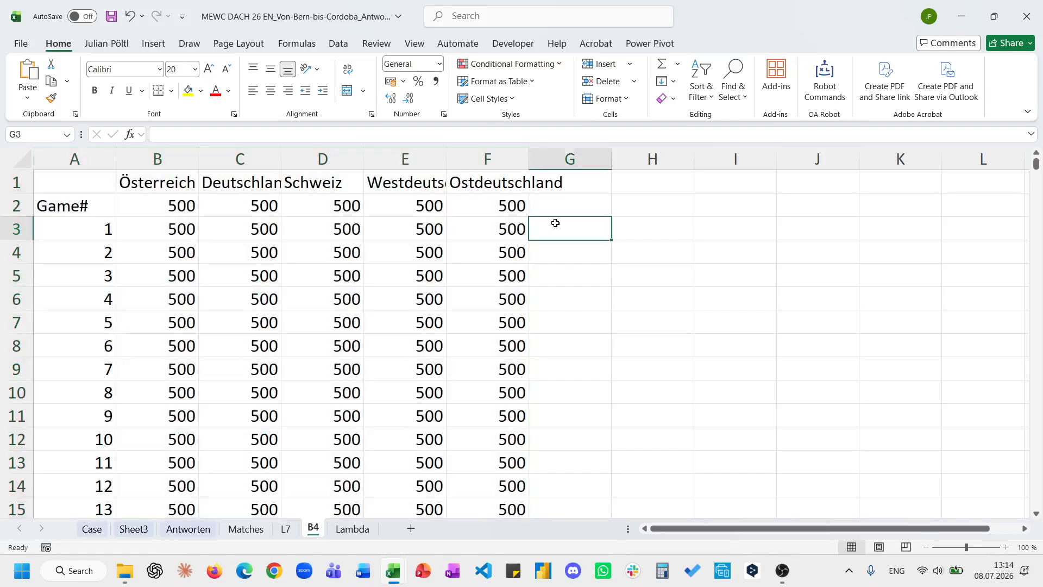
pyautogui.write('=')
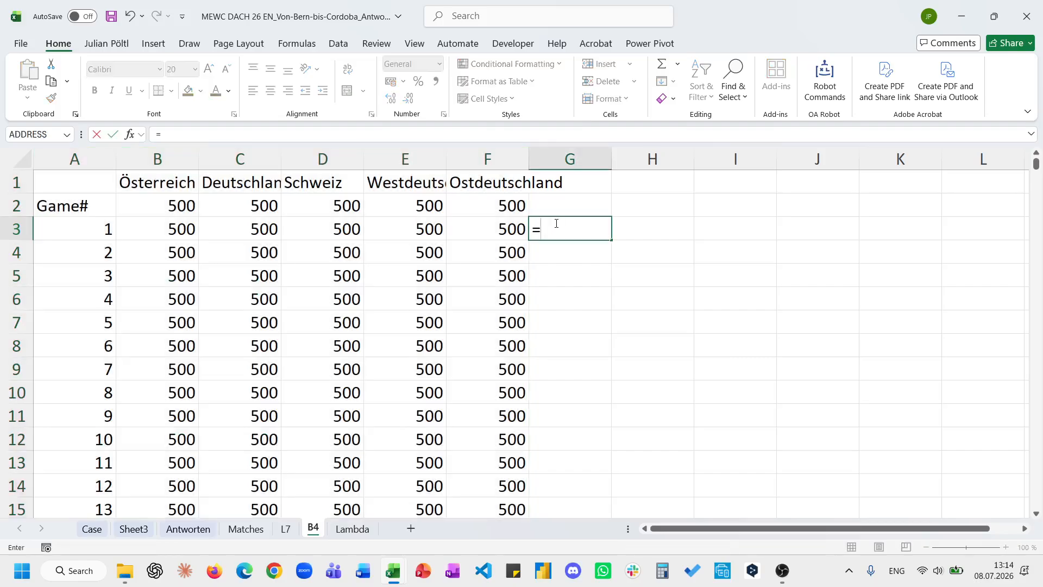
pyautogui.click(192, 211)
pyautogui.write('-')
pyautogui.click(183, 223)
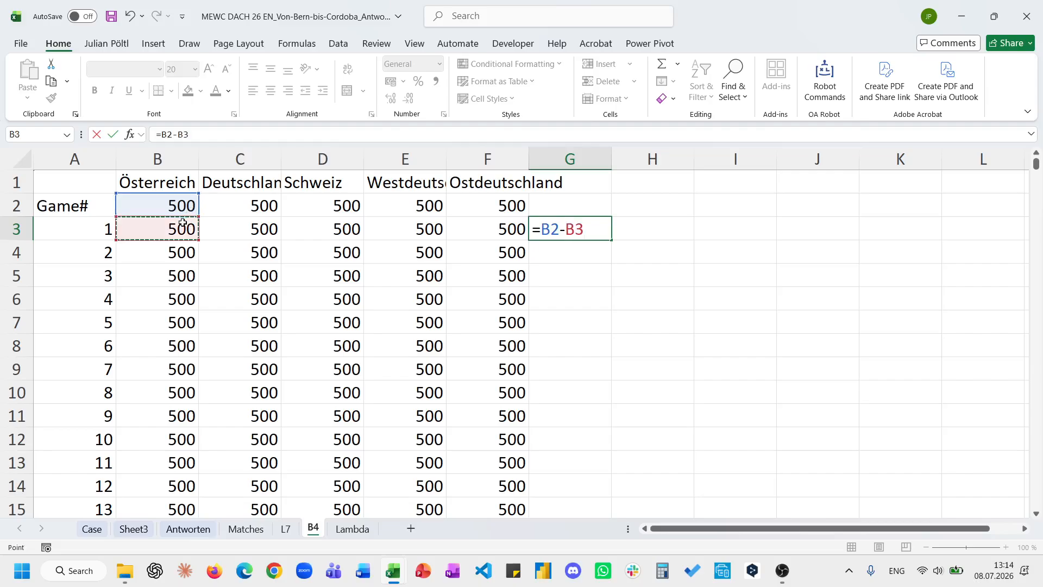
pyautogui.press('Return')
pyautogui.press('Up')
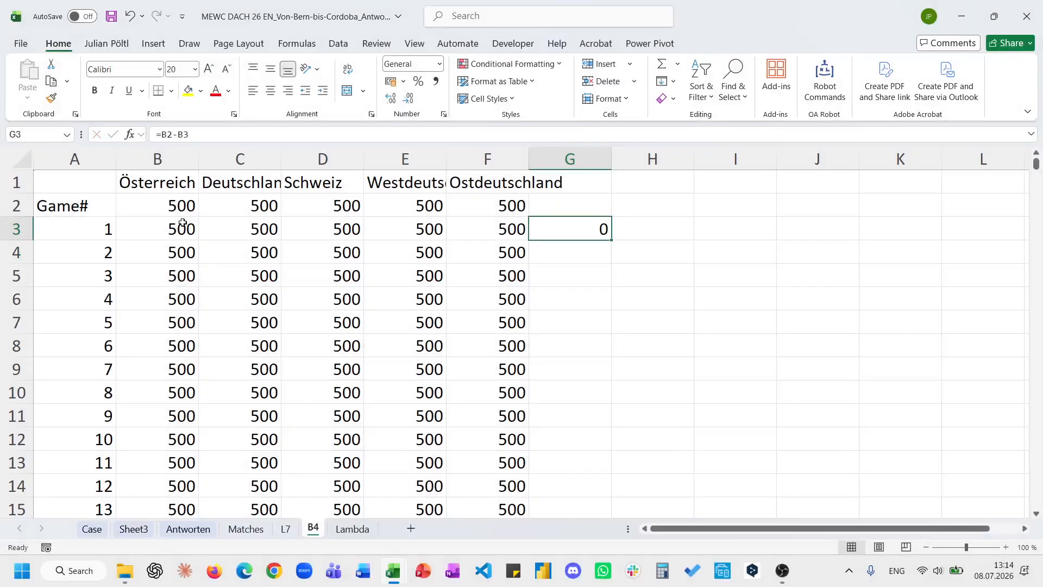
# Step: Copy the difference formula in G3 across to K3 and fill it down for all games
pyautogui.write('c')
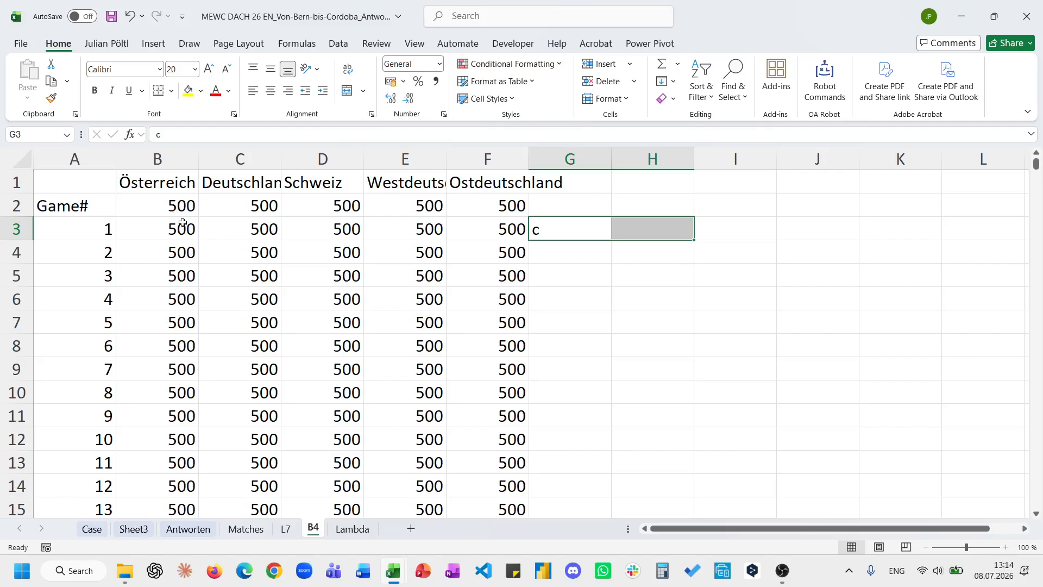
pyautogui.press('Escape')
pyautogui.hotkey('ctrl', 'c')
pyautogui.hotkey('shift', 'Right')
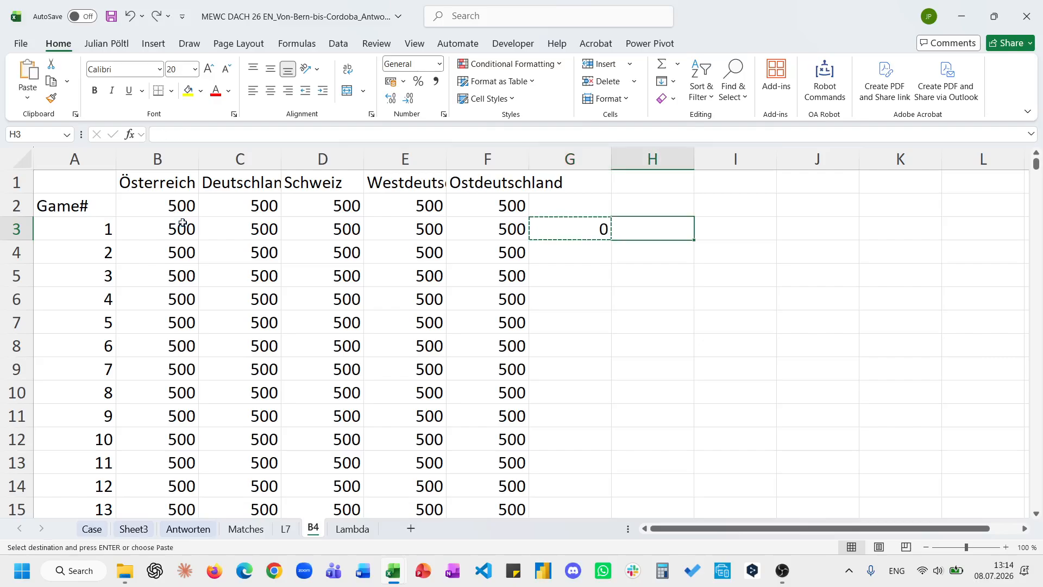
pyautogui.hotkey('shift', 'Left')
pyautogui.hotkey('shift', 'Right')
pyautogui.hotkey('shift', 'Right')
pyautogui.hotkey('shift', 'Right')
pyautogui.hotkey('shift', 'Right')
pyautogui.hotkey('ctrl', 'v')
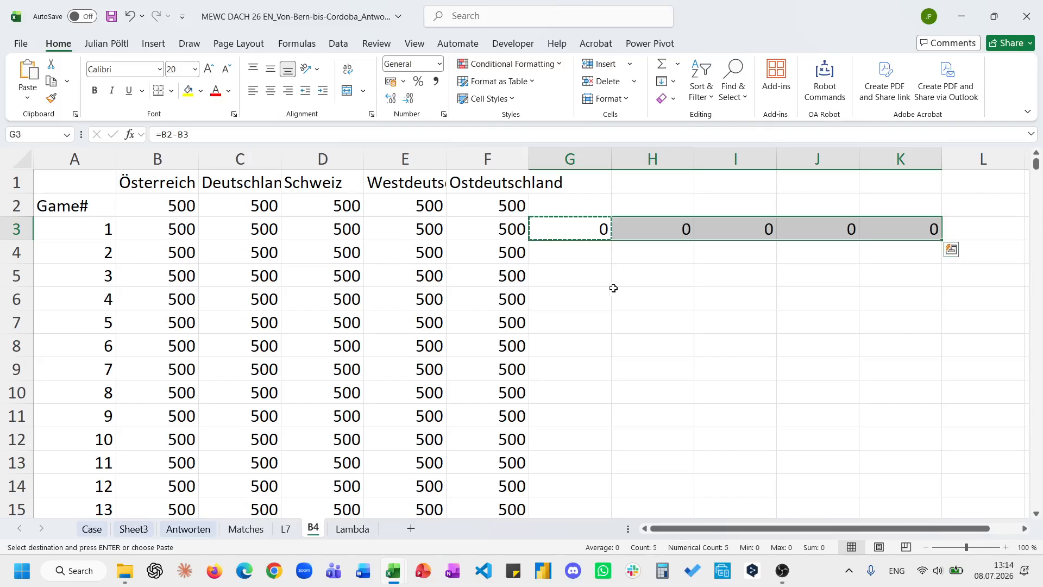
pyautogui.press('Escape')
pyautogui.doubleClick(945, 242)
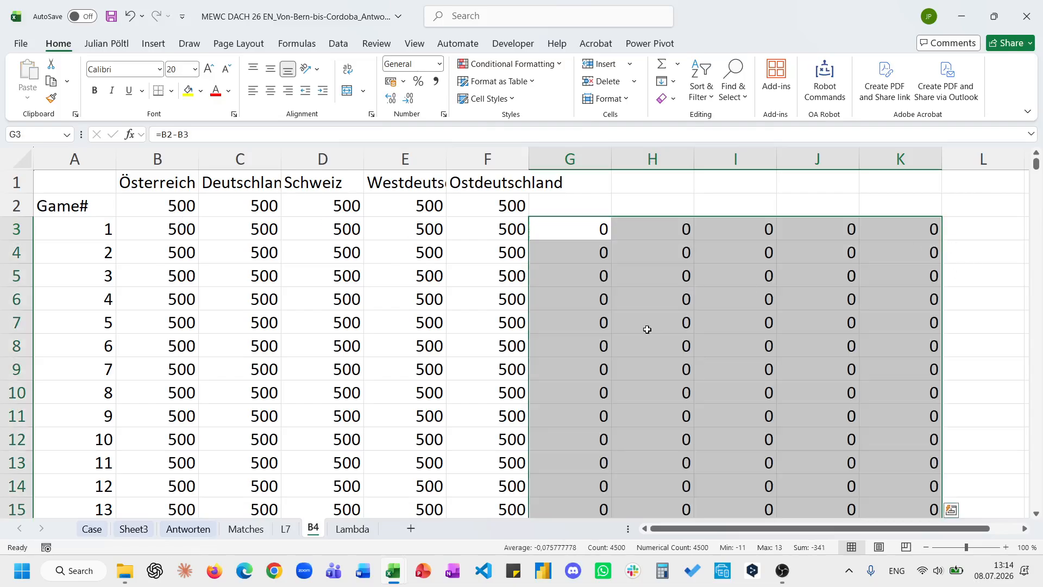
# Step: Review the Bonus 4 question and its tie rule on sheet Case and look at the Antworten sheet
pyautogui.click(86, 534)
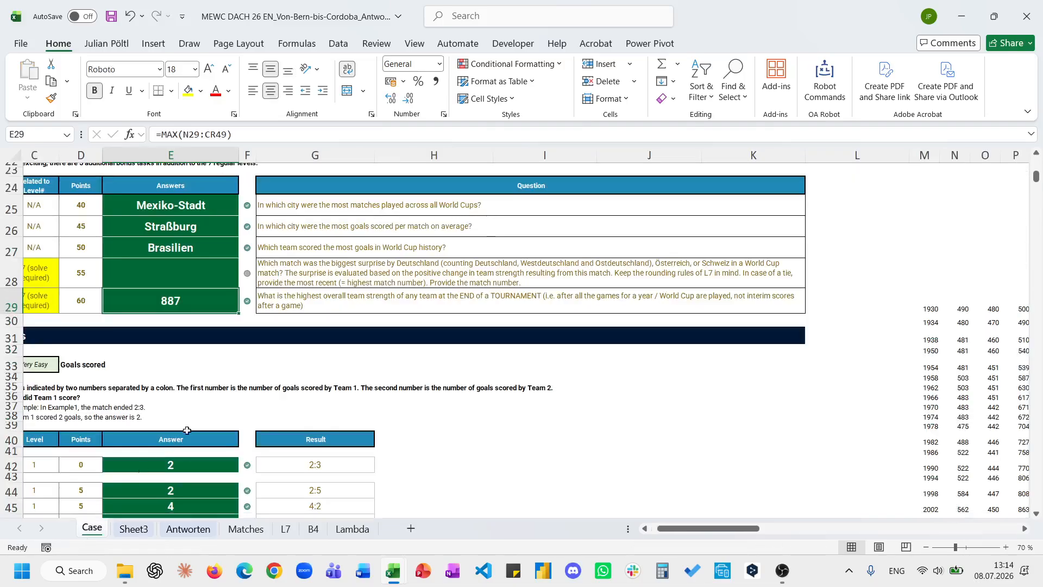
pyautogui.click(334, 275)
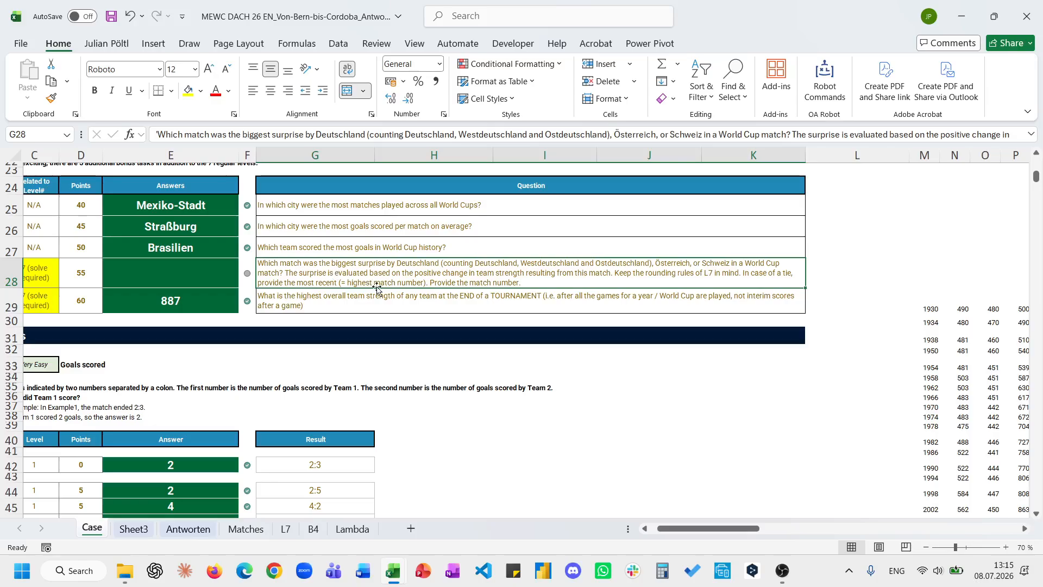
pyautogui.click(135, 530)
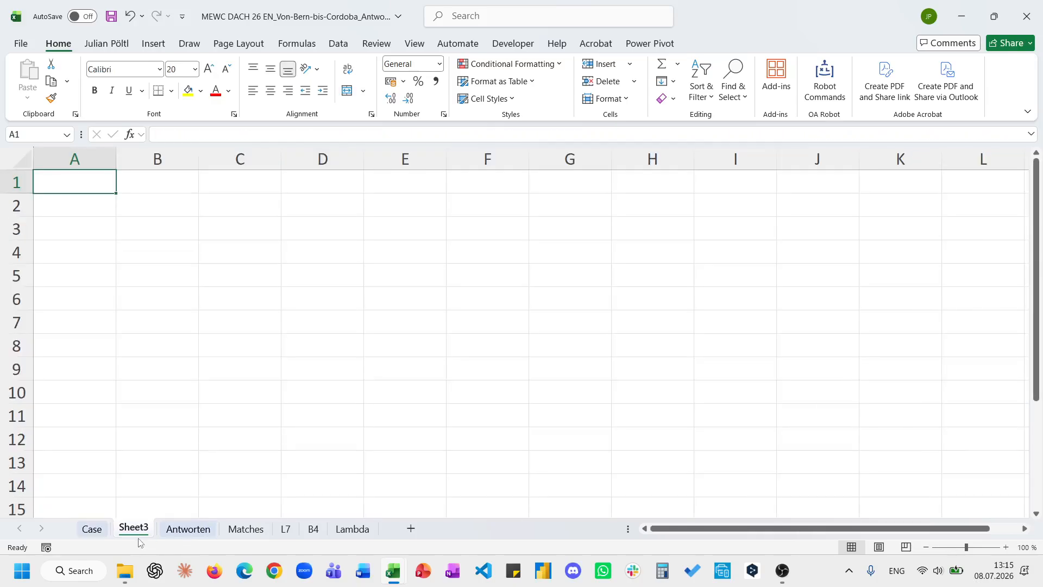
pyautogui.click(93, 532)
pyautogui.click(188, 530)
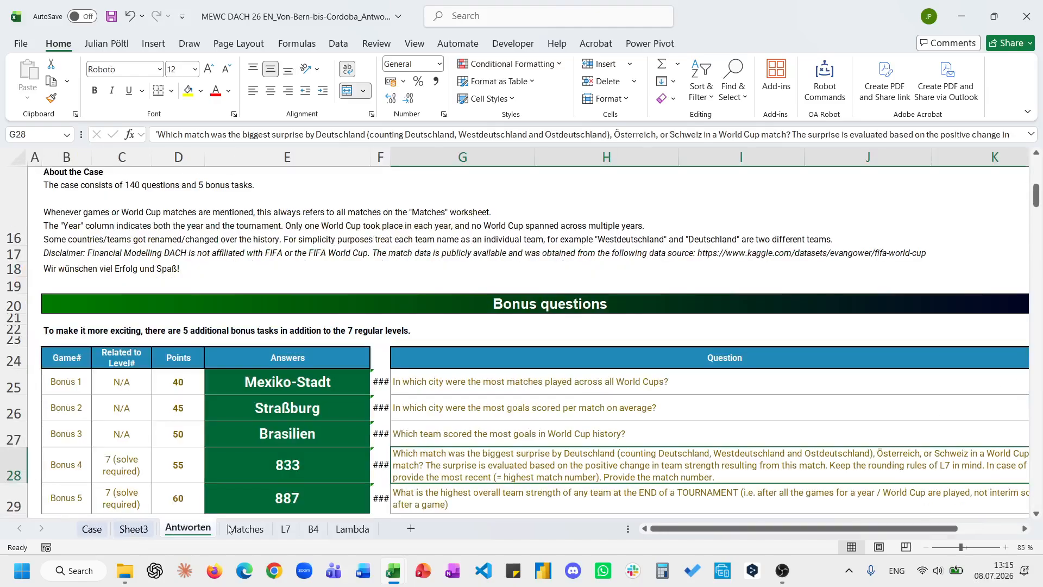
# Step: Calculate the largest value of column G in M3 of sheet B4 with =MAX(G3:G902)
pyautogui.click(312, 530)
pyautogui.hscroll(3, 693, 247)
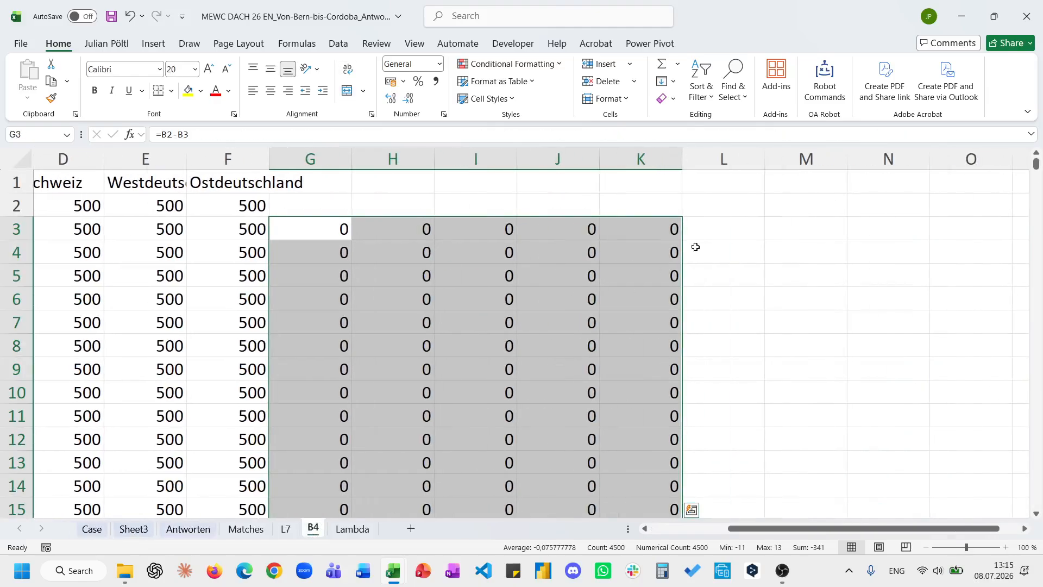
pyautogui.click(765, 231)
pyautogui.write('=max')
pyautogui.press('Tab')
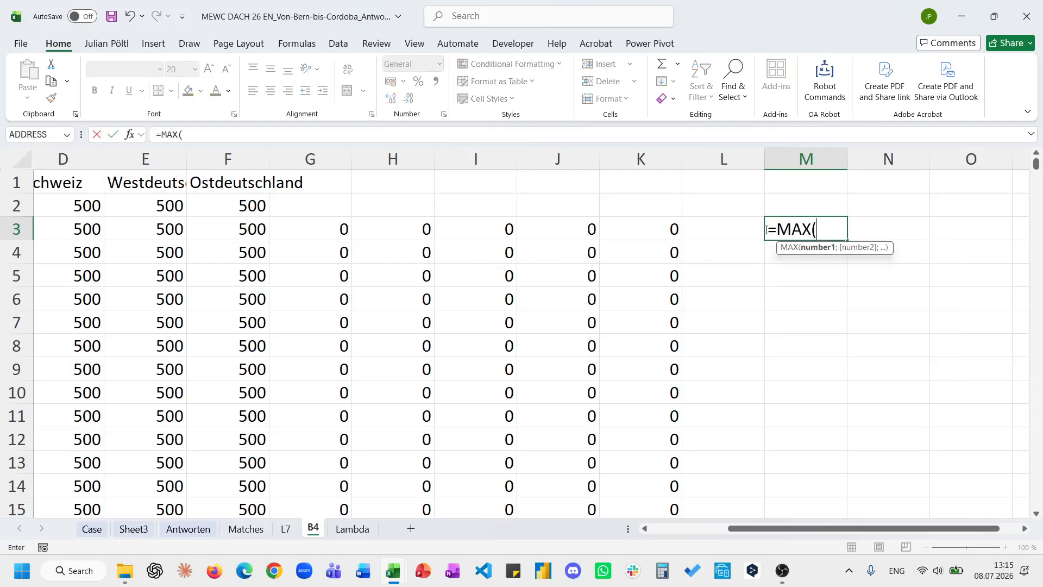
pyautogui.click(328, 228)
pyautogui.hotkey('ctrl', 'shift', 'Down')
pyautogui.press('Return')
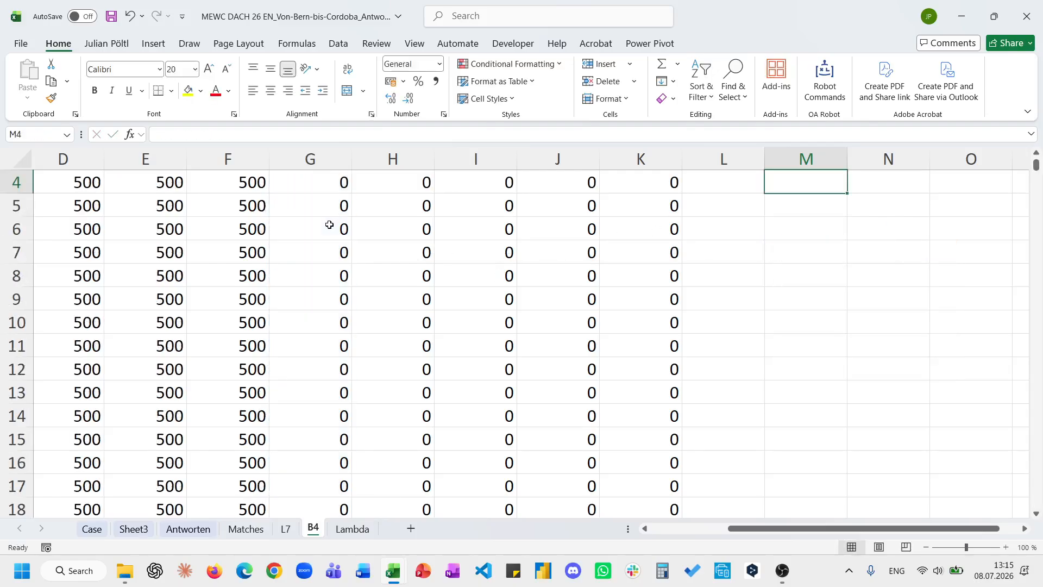
# Step: Copy the maximum formula from M3 into N3:Q3 for the other four teams
pyautogui.press('Up')
pyautogui.hotkey('ctrl', 'c')
pyautogui.press('Right')
pyautogui.hotkey('ctrl', 'v')
pyautogui.press('Right')
pyautogui.hotkey('ctrl', 'v')
pyautogui.press('Right')
pyautogui.hotkey('ctrl', 'v')
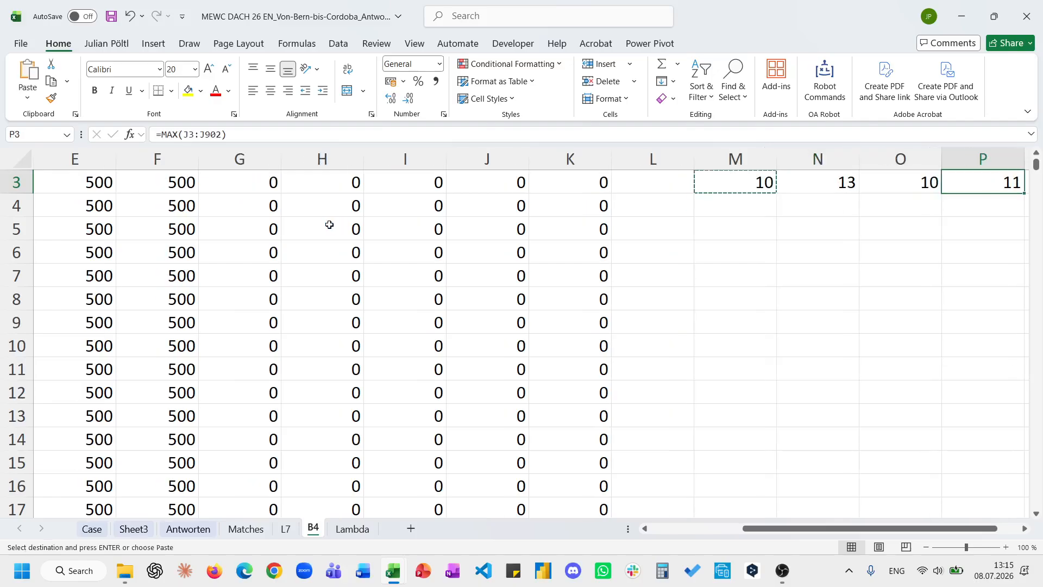
pyautogui.press('Right')
pyautogui.hotkey('ctrl', 'v')
pyautogui.press('Left')
pyautogui.press('Left')
pyautogui.press('Left')
pyautogui.press('Escape')
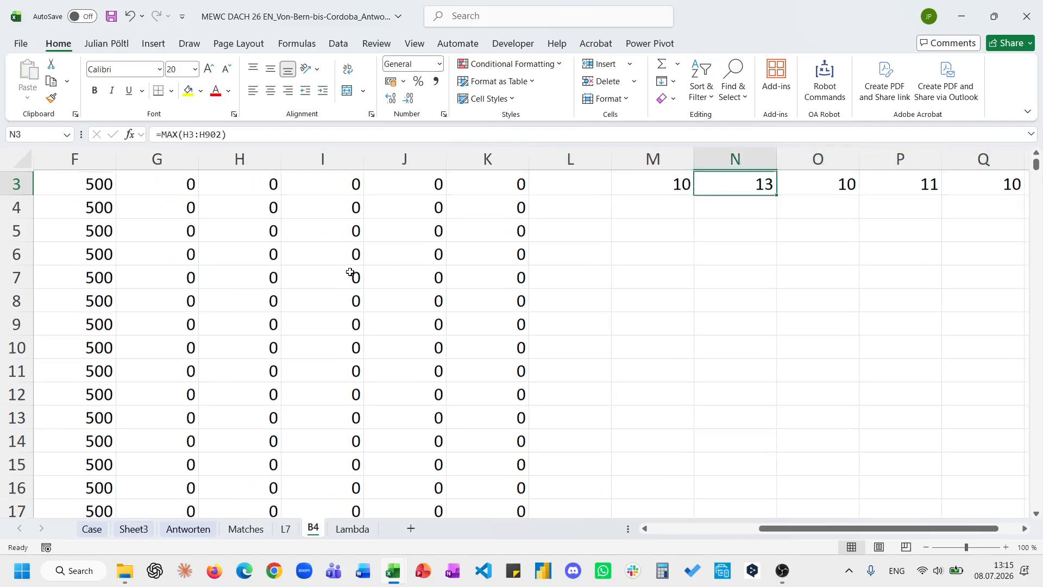
# Step: Look up the game number of Deutschland's maximum in N5 with =XLOOKUP(N3;H3:H902;A3:A902)
pyautogui.scroll(1, 350, 272)
pyautogui.click(741, 274)
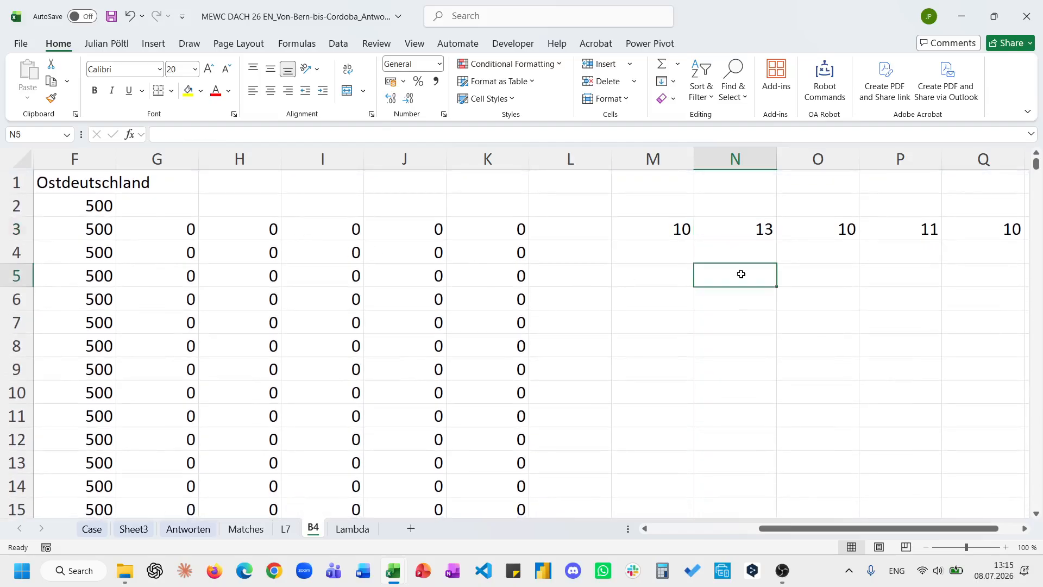
pyautogui.write('=xl')
pyautogui.press('Tab')
pyautogui.press('Up')
pyautogui.press('Up')
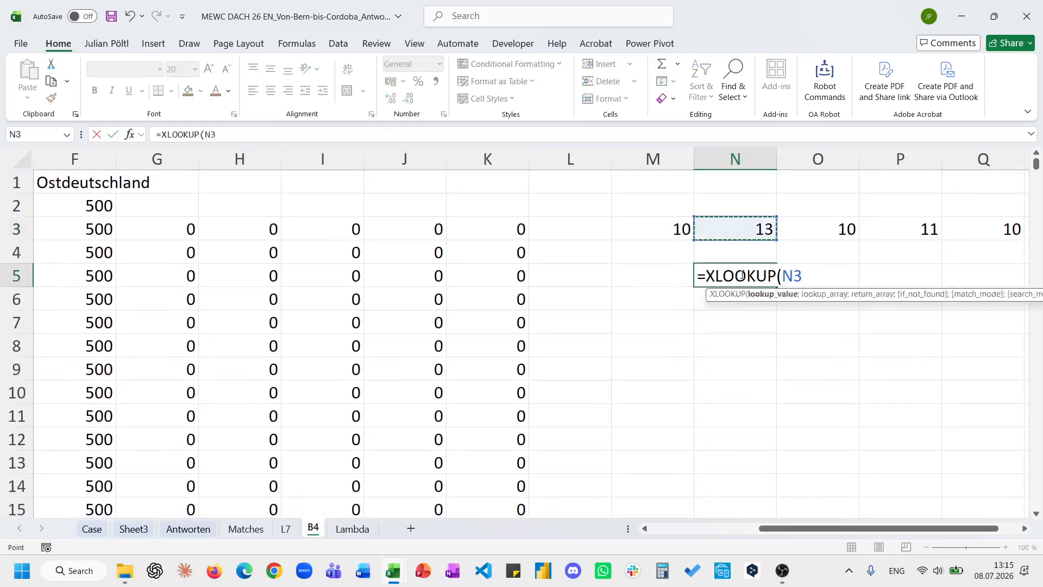
pyautogui.write(';')
pyautogui.click(244, 222)
pyautogui.hotkey('ctrl', 'shift', 'Down')
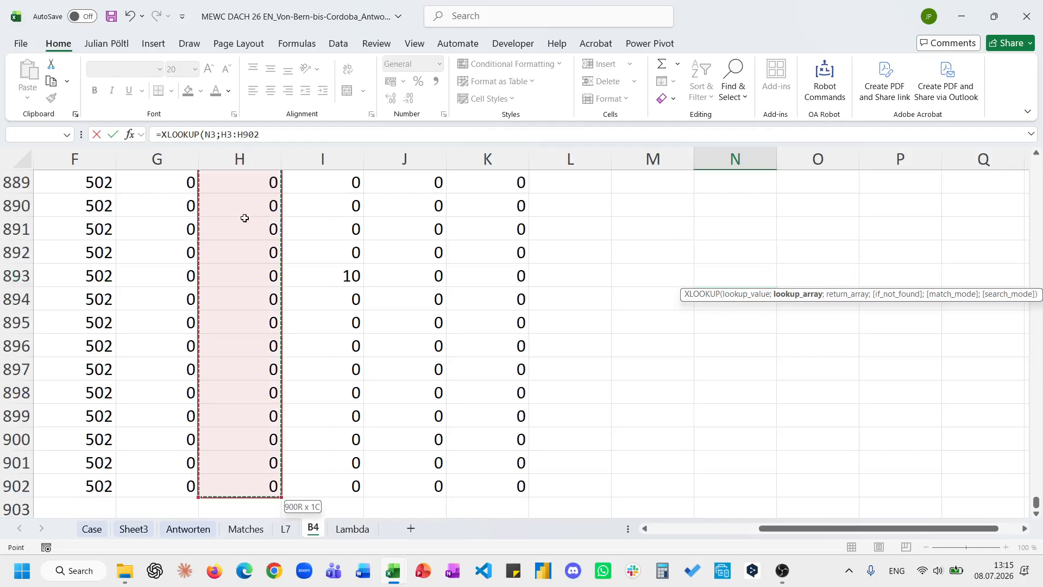
pyautogui.write(';')
pyautogui.press('Home')
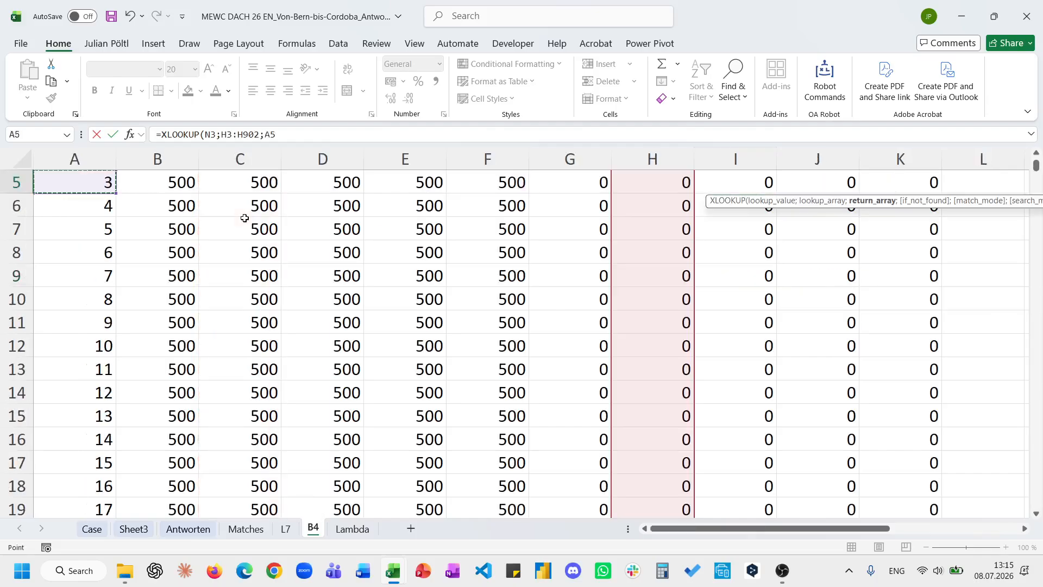
pyautogui.press('Up')
pyautogui.press('Up')
pyautogui.press('Up')
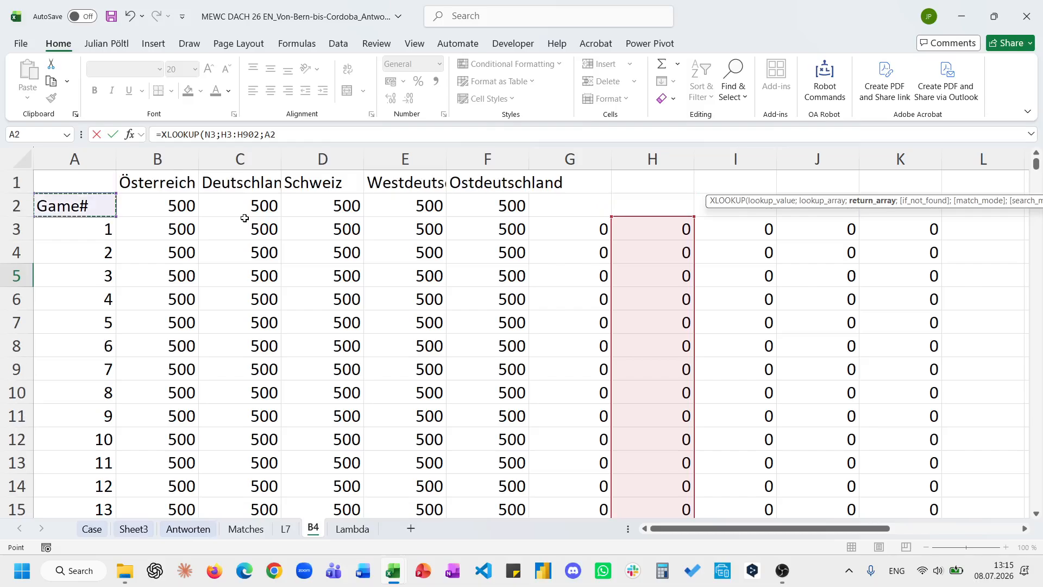
pyautogui.press('Right')
pyautogui.press('Down')
pyautogui.press('Right')
pyautogui.press('Home')
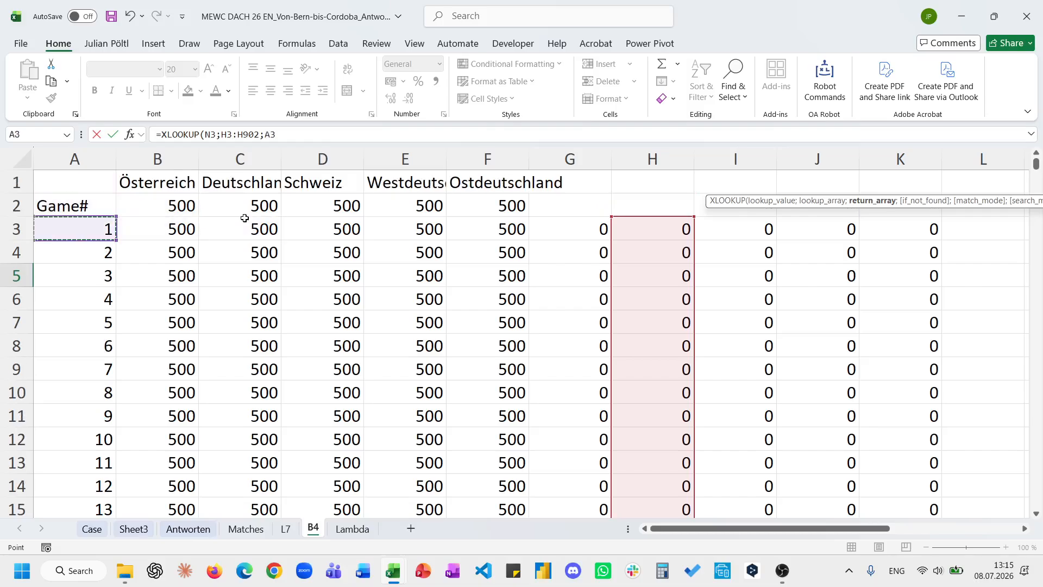
pyautogui.hotkey('ctrl', 'shift', 'Down')
pyautogui.write(')')
pyautogui.hotkey('ctrl', 'Return')
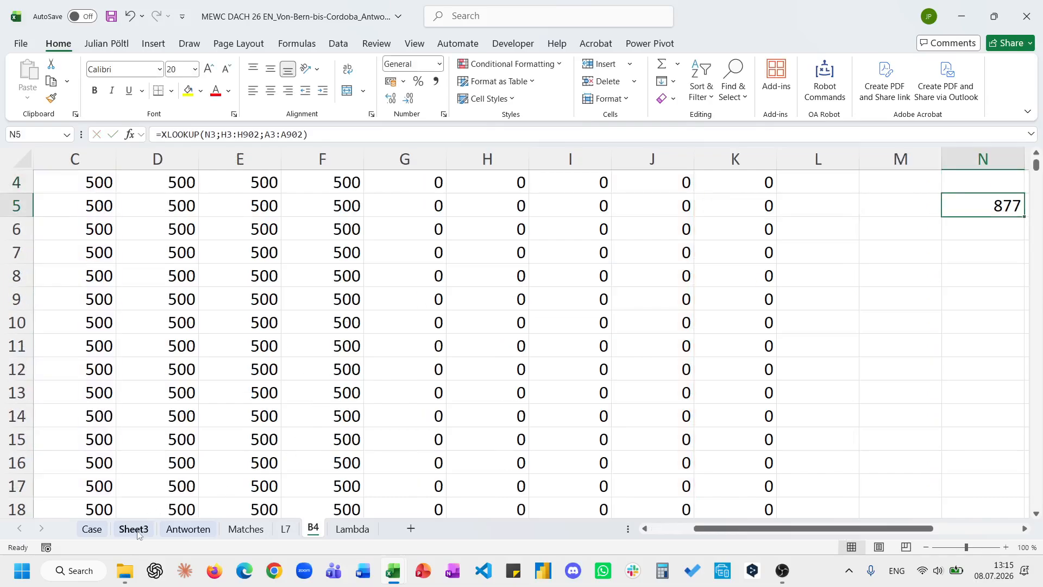
# Step: Try 877 as the Bonus 4 answer in E28 of sheet Case and clear the entry
pyautogui.click(102, 532)
pyautogui.click(166, 271)
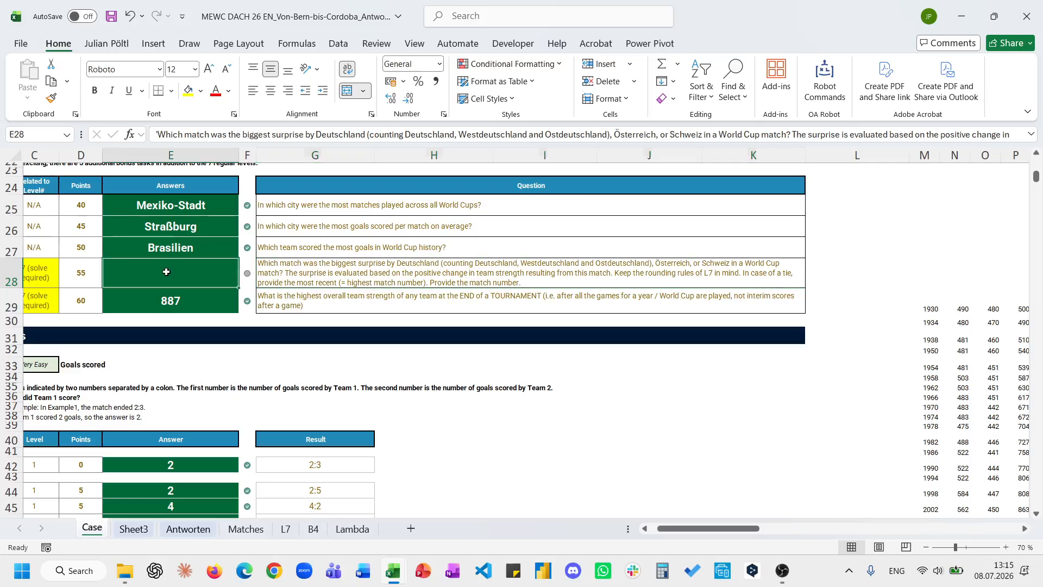
pyautogui.write('877')
pyautogui.press('Return')
pyautogui.press('Up')
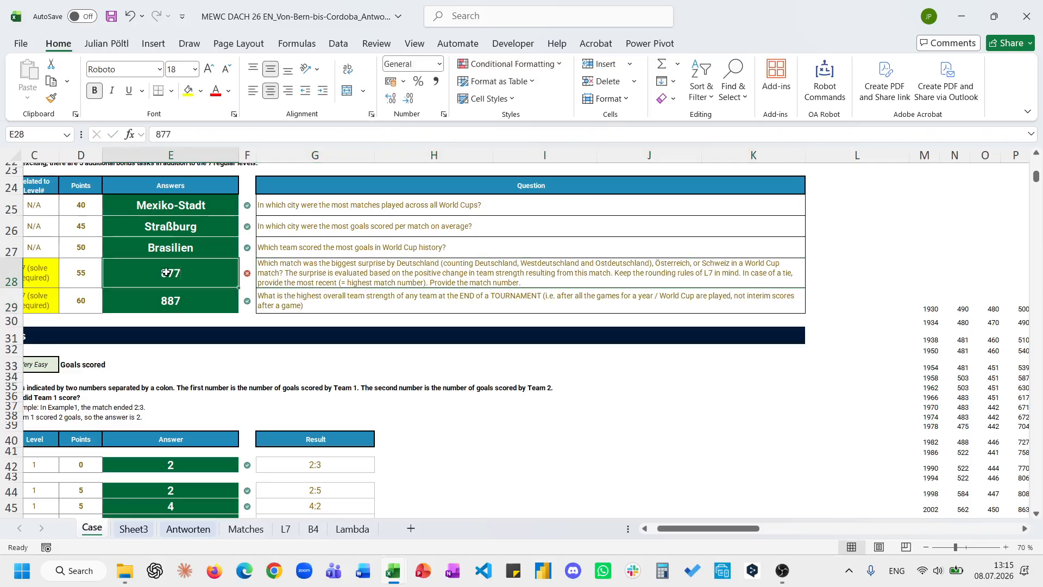
pyautogui.press('Delete')
# Step: Check the ranges used by the XLOOKUP in N5 of sheet B4 and view the source columns on sheet L7
pyautogui.click(313, 529)
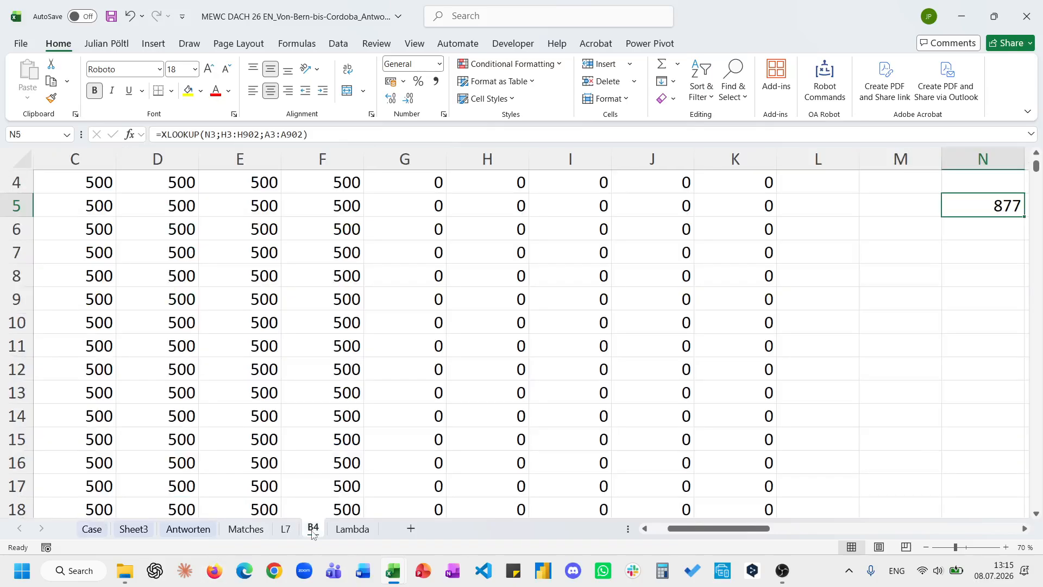
pyautogui.hscroll(2, 598, 367)
pyautogui.scroll(1, 598, 367)
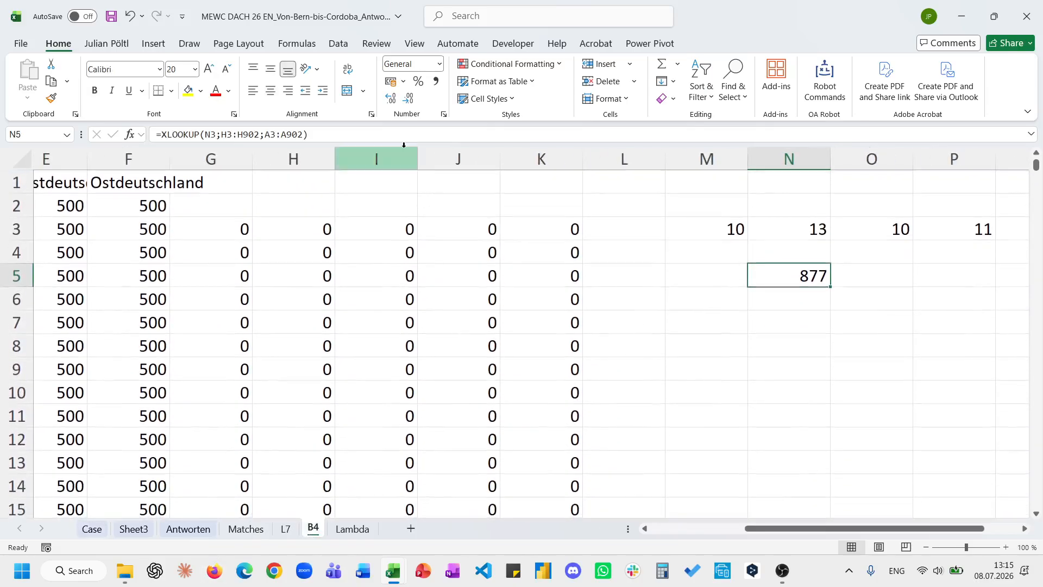
pyautogui.click(389, 135)
pyautogui.hscroll(-3, 395, 228)
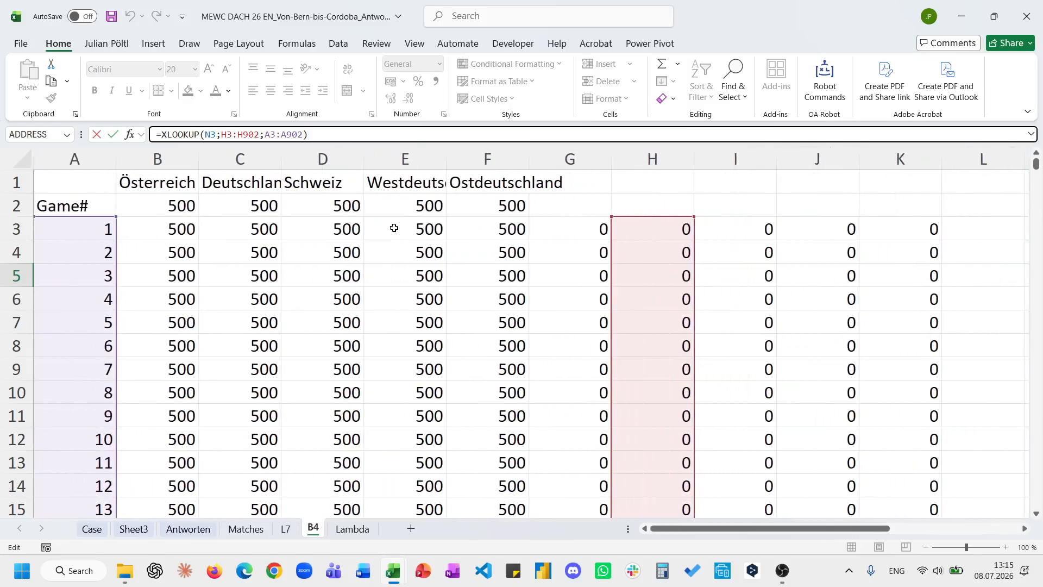
pyautogui.press('Return')
pyautogui.click(92, 529)
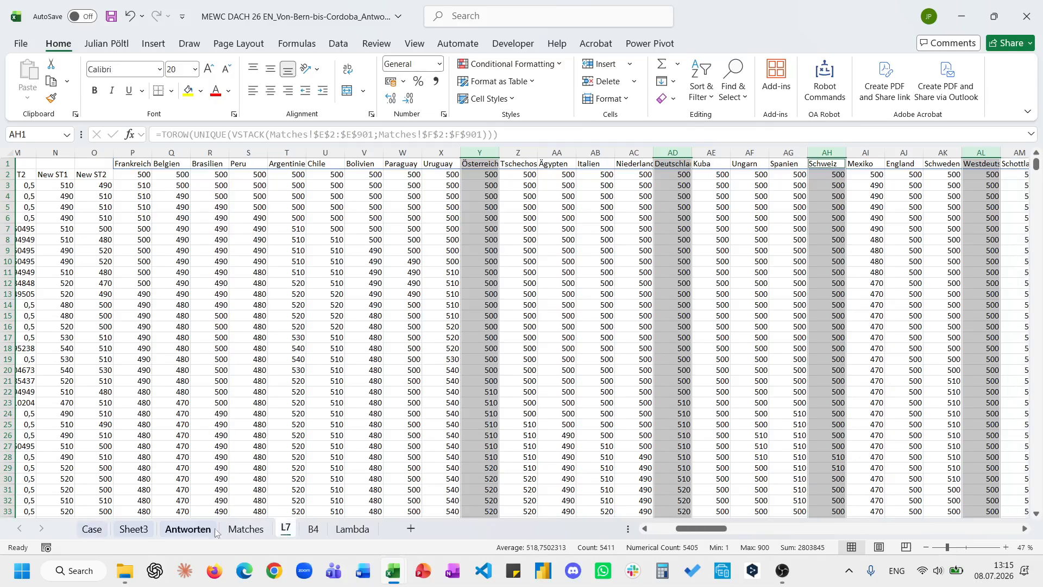
# Step: Make the XLOOKUP in N5 of sheet B4 search last-to-first by adding search mode -1
pyautogui.click(313, 528)
pyautogui.hscroll(3, 480, 373)
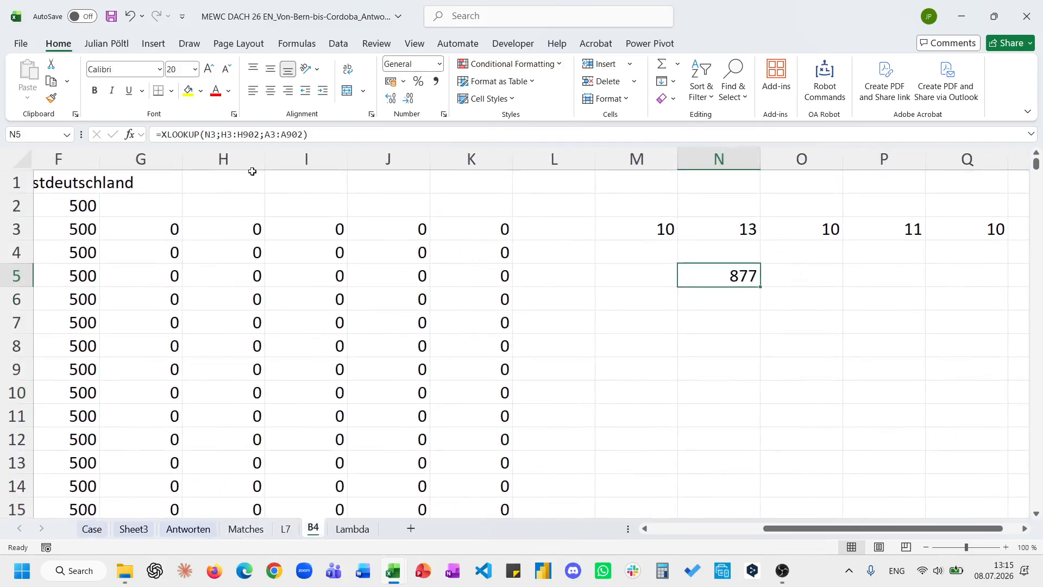
pyautogui.click(302, 138)
pyautogui.write(';;;')
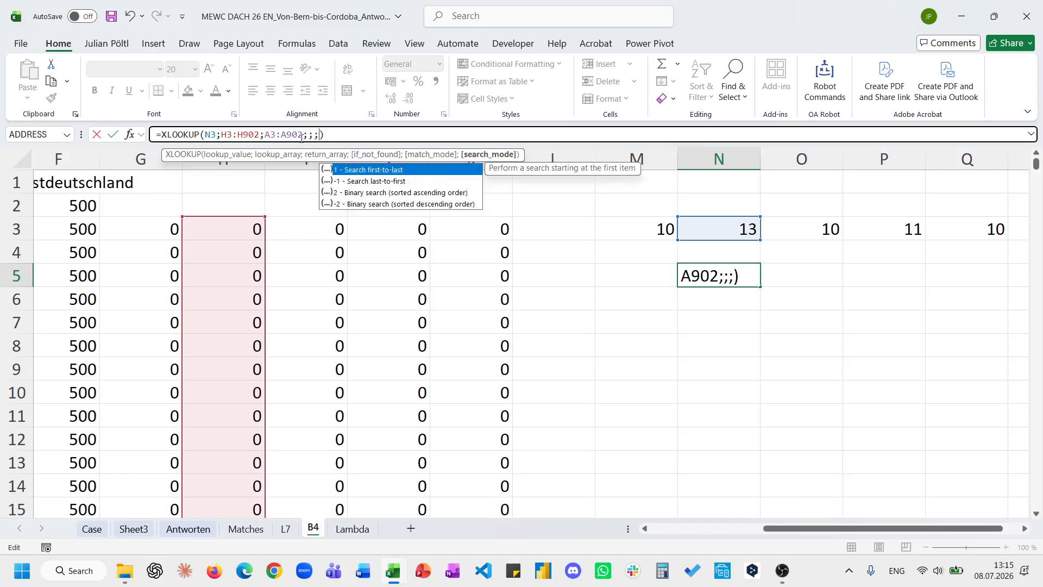
pyautogui.press('Tab')
pyautogui.press('Return')
pyautogui.press('Up')
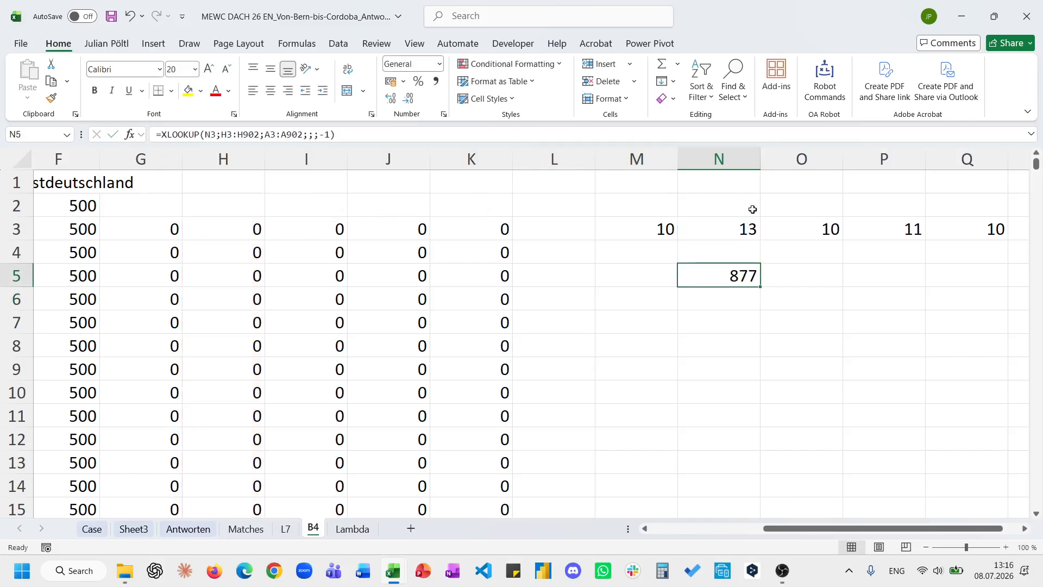
# Step: Examine the maximum formula in M3 and the cells referenced by the difference formula in G4
pyautogui.click(663, 229)
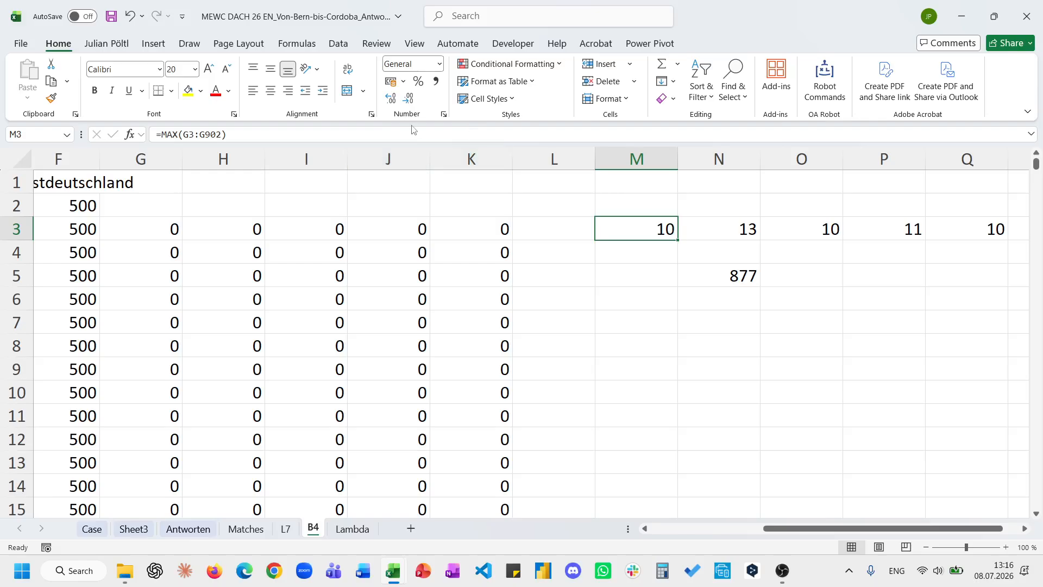
pyautogui.click(150, 251)
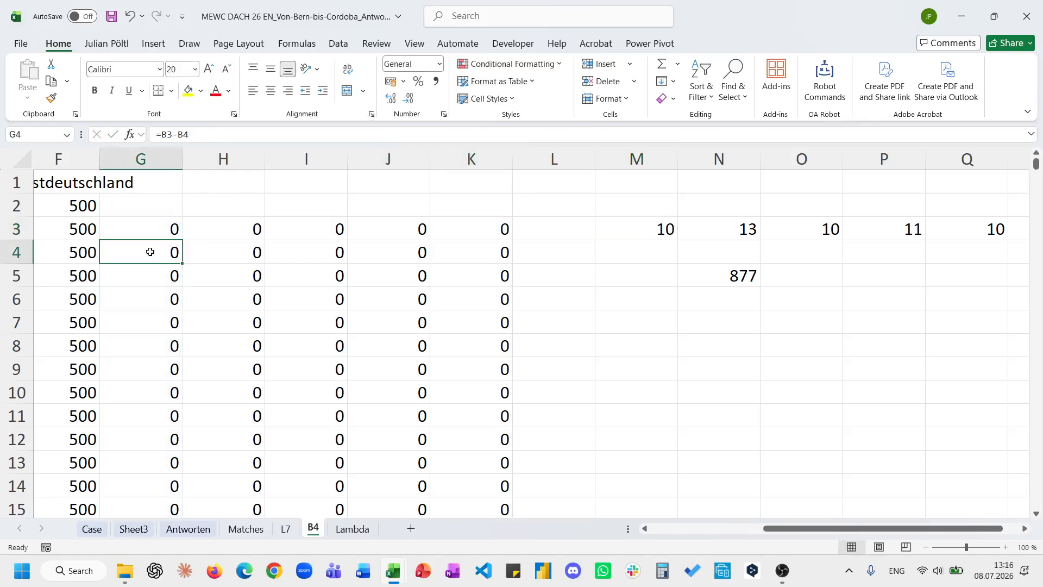
pyautogui.press('F2')
pyautogui.hscroll(-3, 221, 240)
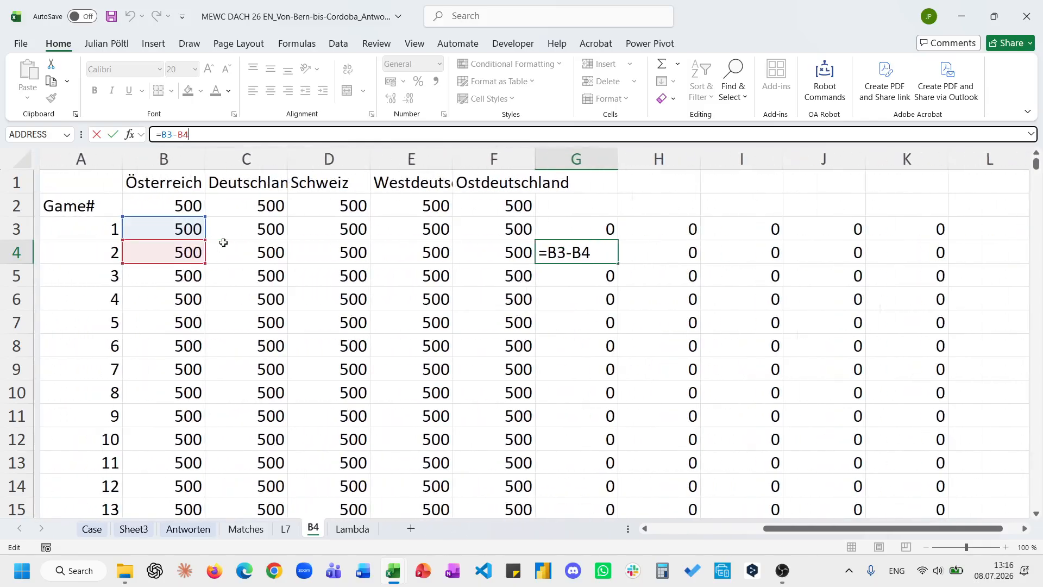
pyautogui.press('Escape')
# Step: Reverse the subtraction in G3 by changing the formula to =B3-B2
pyautogui.click(558, 228)
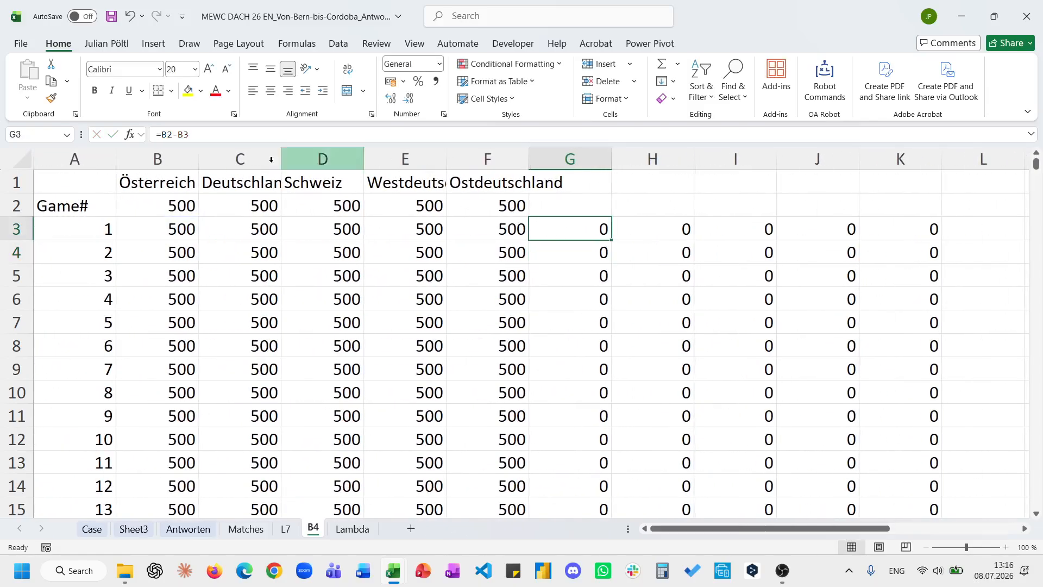
pyautogui.click(172, 136)
pyautogui.press('BackSpace')
pyautogui.write('3')
pyautogui.press('BackSpace')
pyautogui.write('2')
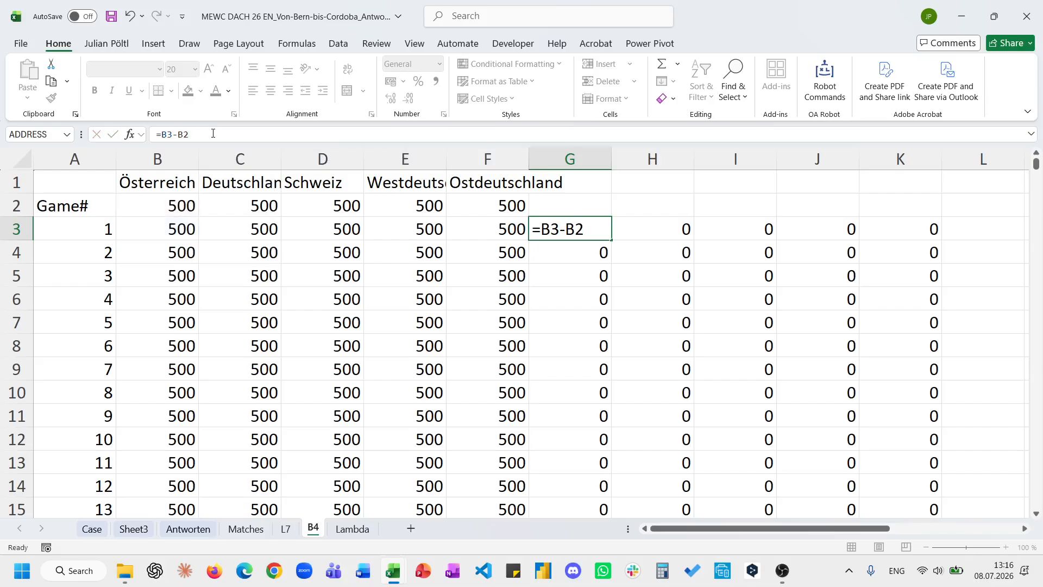
pyautogui.hotkey('ctrl', 'Return')
# Step: Copy the formula from G3 over the whole difference block G3:K902
pyautogui.hotkey('ctrl', 'c')
pyautogui.hotkey('ctrl', 'shift', 'Right')
pyautogui.hotkey('ctrl', 'shift', 'Down')
pyautogui.hotkey('ctrl', 'v')
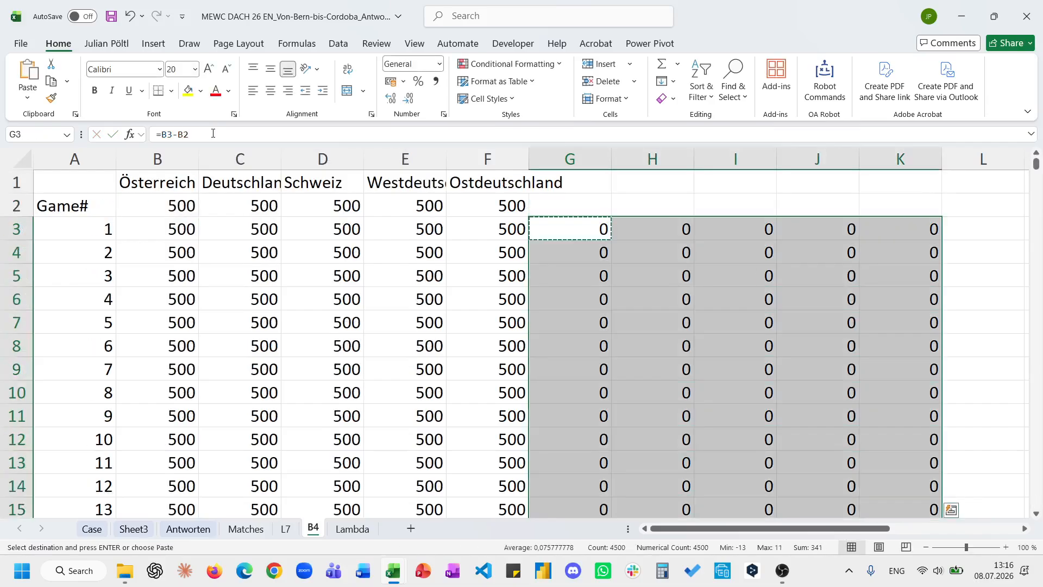
# Step: Check the lookup in N5 and the maximum in M3 of sheet B4, and reread the Bonus 4 question on sheet Case
pyautogui.press('Escape')
pyautogui.hscroll(4, 455, 264)
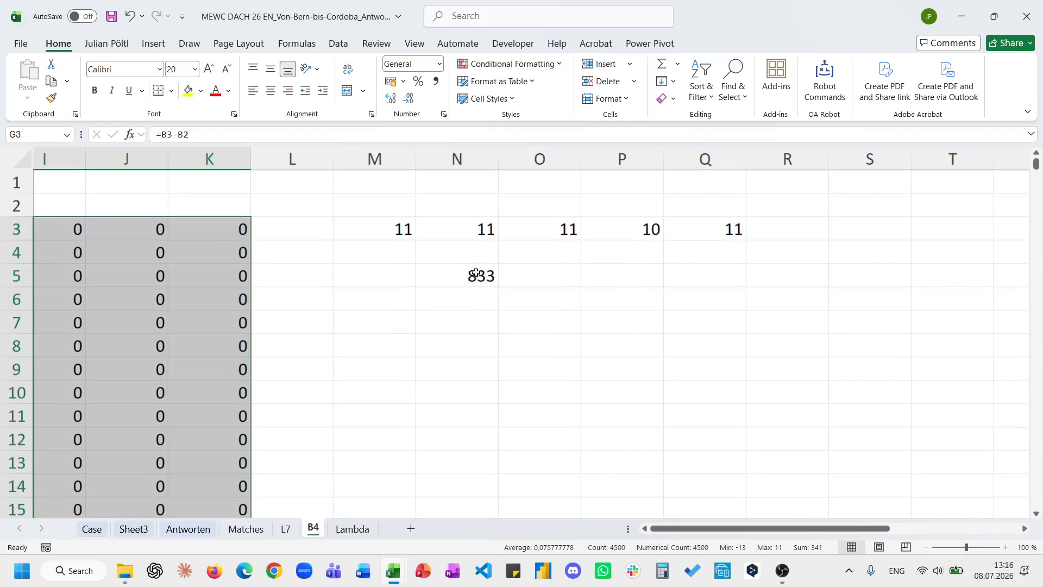
pyautogui.click(465, 267)
pyautogui.click(404, 234)
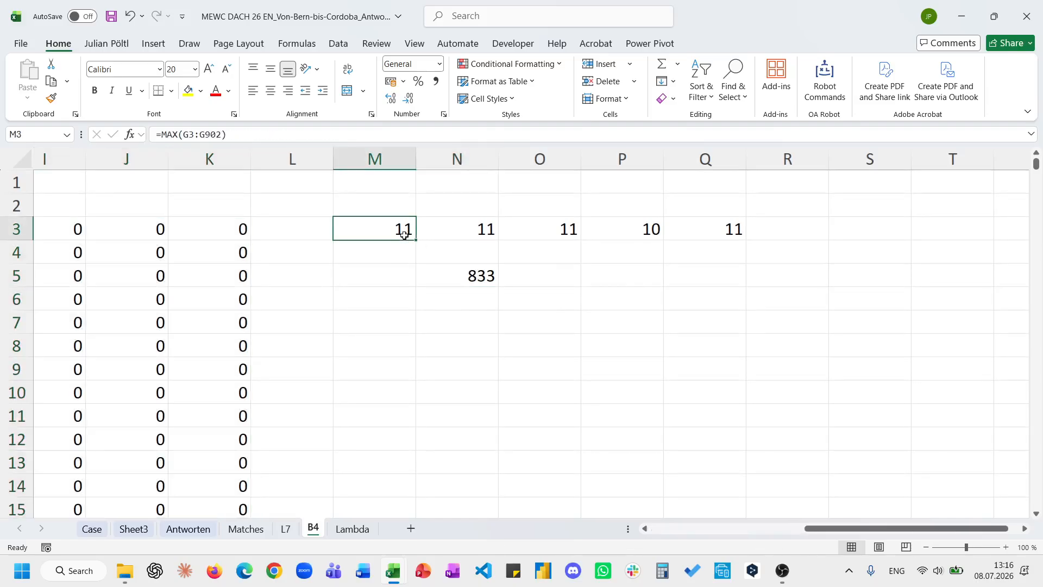
pyautogui.click(92, 530)
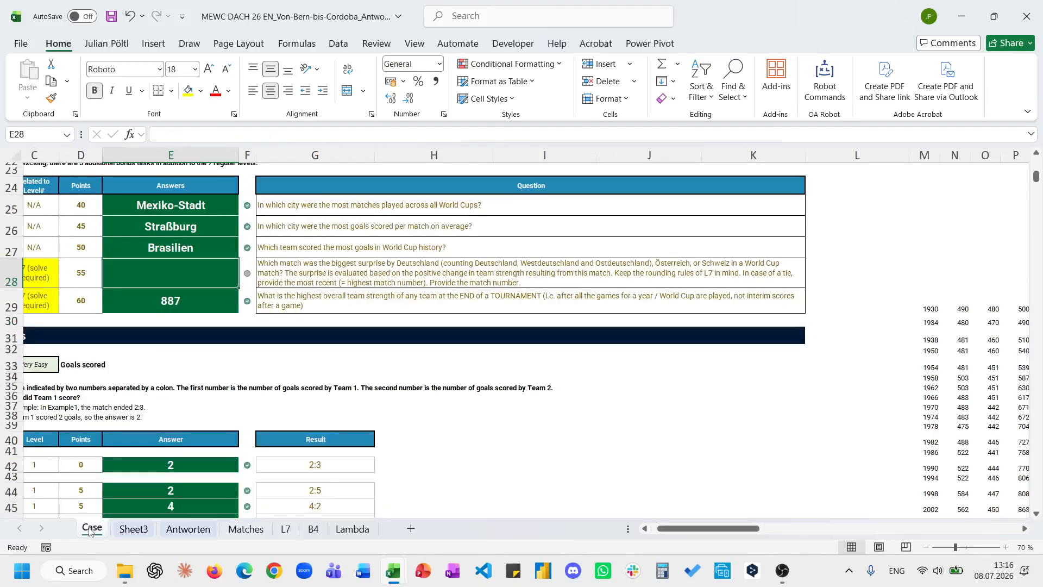
pyautogui.click(434, 275)
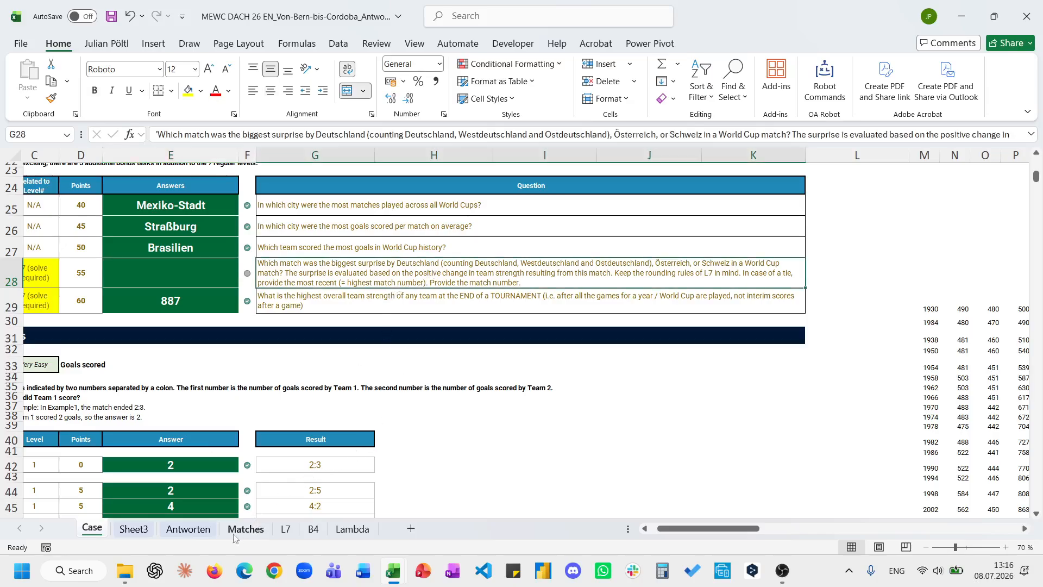
# Step: Make the return array in the XLOOKUP in N5 of sheet B4 absolute as $A$3:$A$902
pyautogui.click(313, 529)
pyautogui.click(444, 281)
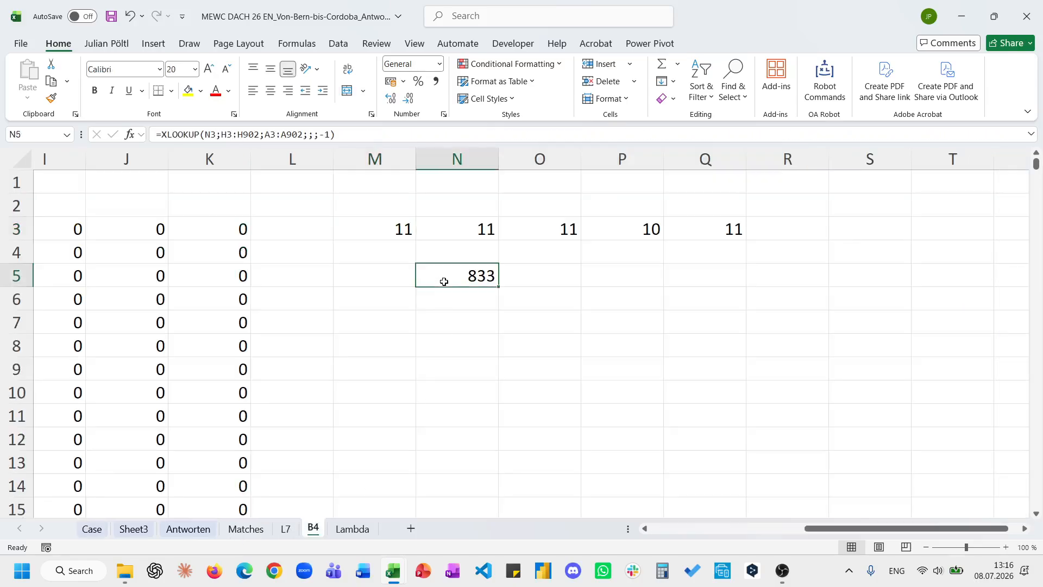
pyautogui.click(345, 136)
pyautogui.press('Escape')
pyautogui.click(370, 131)
pyautogui.hscroll(-5, 337, 235)
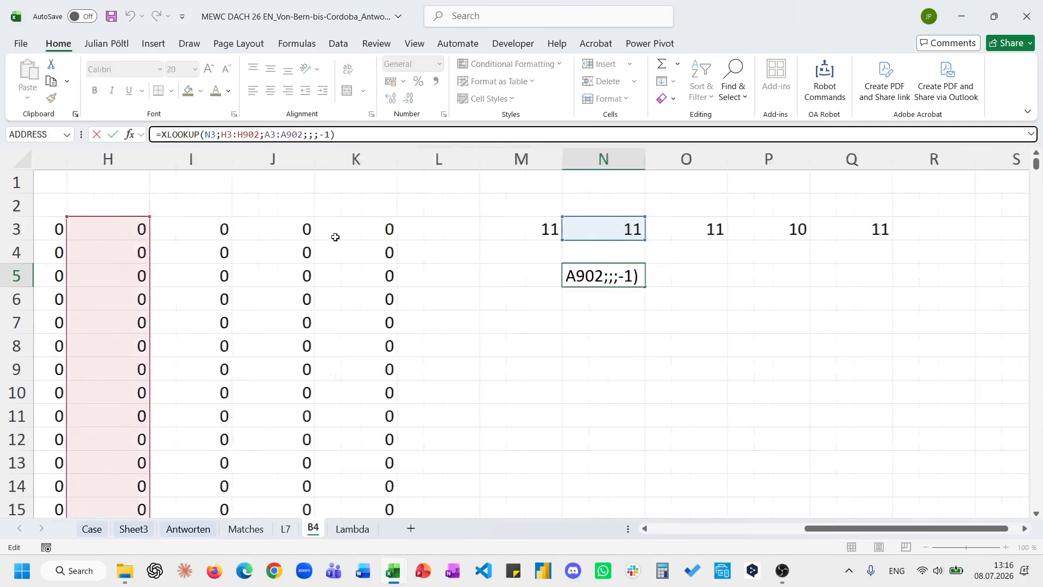
pyautogui.click(271, 136)
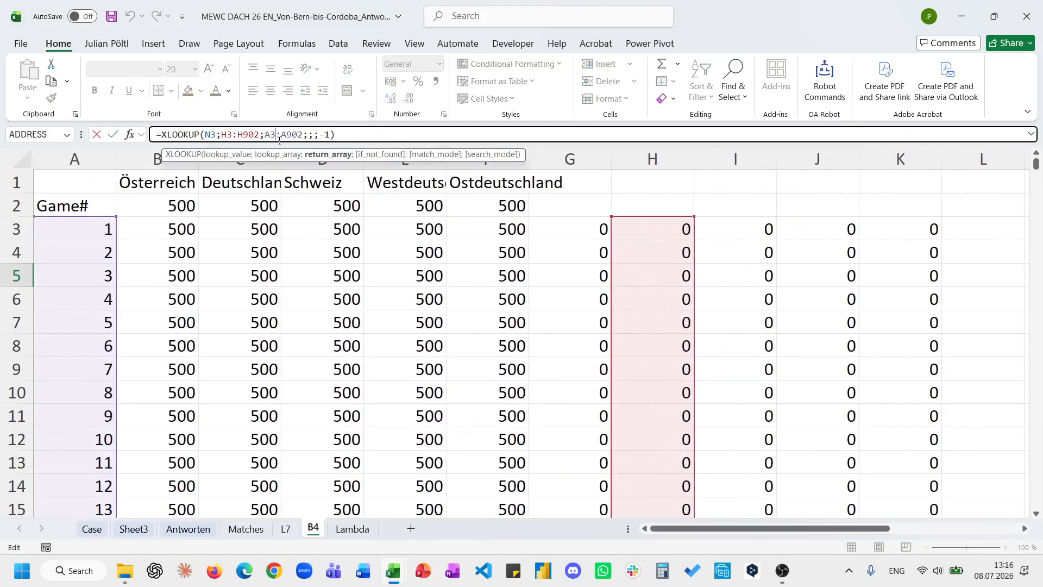
pyautogui.press('F4')
pyautogui.click(299, 137)
pyautogui.press('F4')
pyautogui.hotkey('ctrl', 'Return')
# Step: Copy the XLOOKUP formula from N5 to M5 and O5:Q5 to find each team's match number
pyautogui.hotkey('ctrl', 'c')
pyautogui.press('Left')
pyautogui.hotkey('ctrl', 'v')
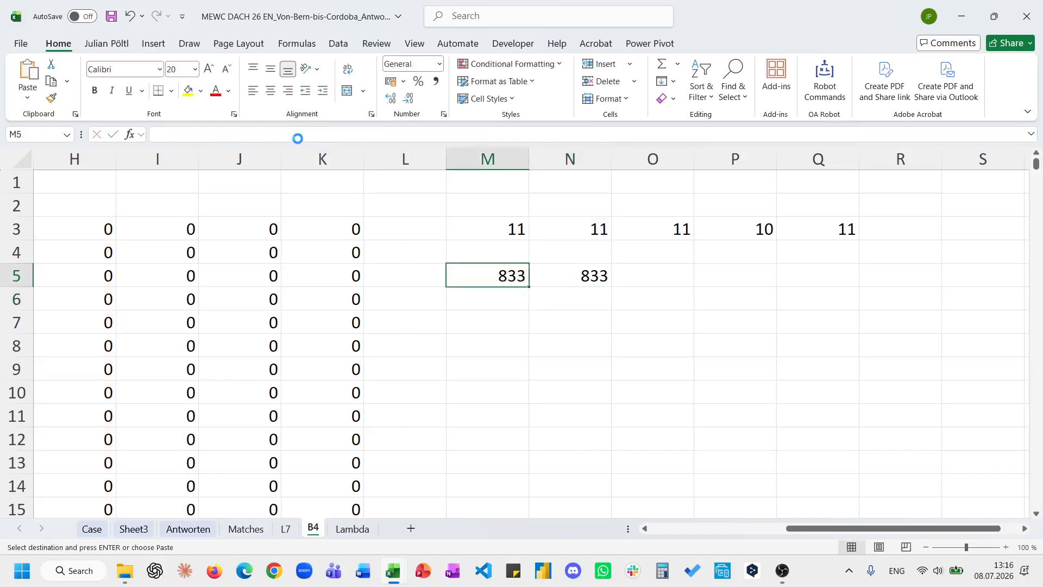
pyautogui.press('Right')
pyautogui.press('Right')
pyautogui.hotkey('ctrl', 'v')
pyautogui.press('Right')
pyautogui.hotkey('ctrl', 'v')
pyautogui.press('Right')
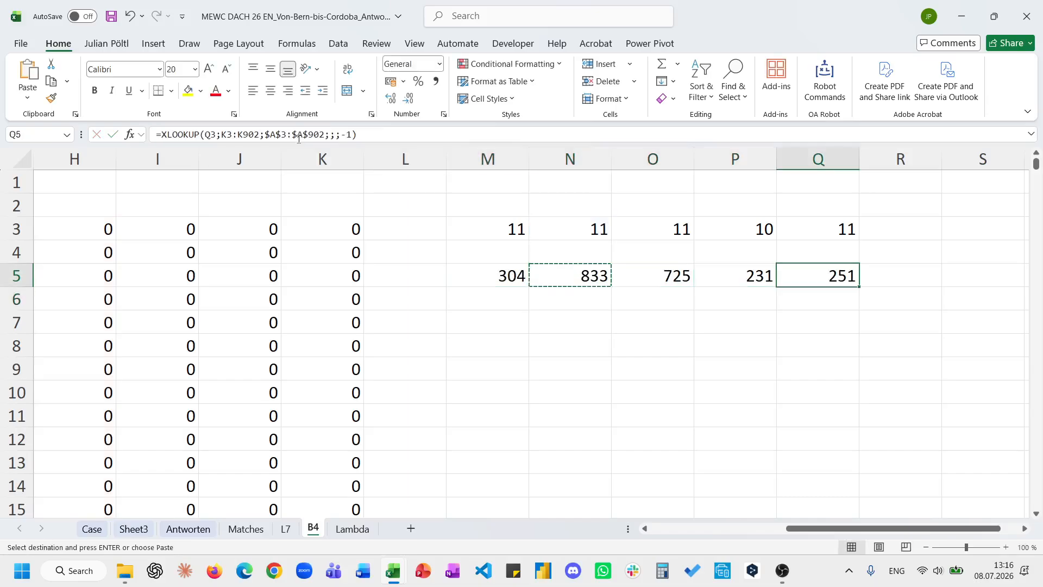
pyautogui.press('Left')
pyautogui.press('Escape')
pyautogui.press('Left')
pyautogui.press('Left')
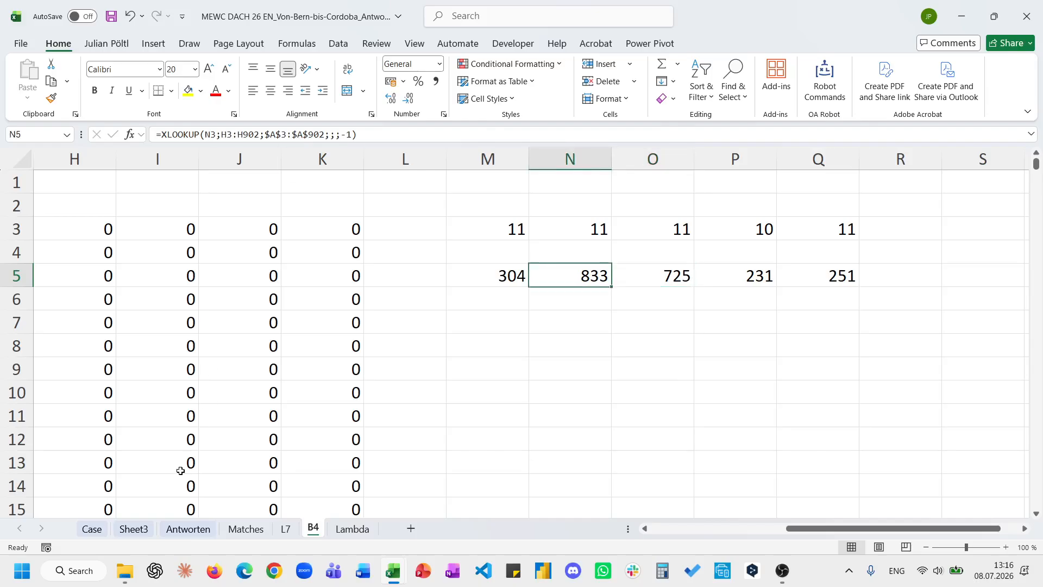
# Step: Enter 833 as the Bonus 4 answer in E28 of sheet Case
pyautogui.click(91, 529)
pyautogui.click(194, 278)
pyautogui.write('83')
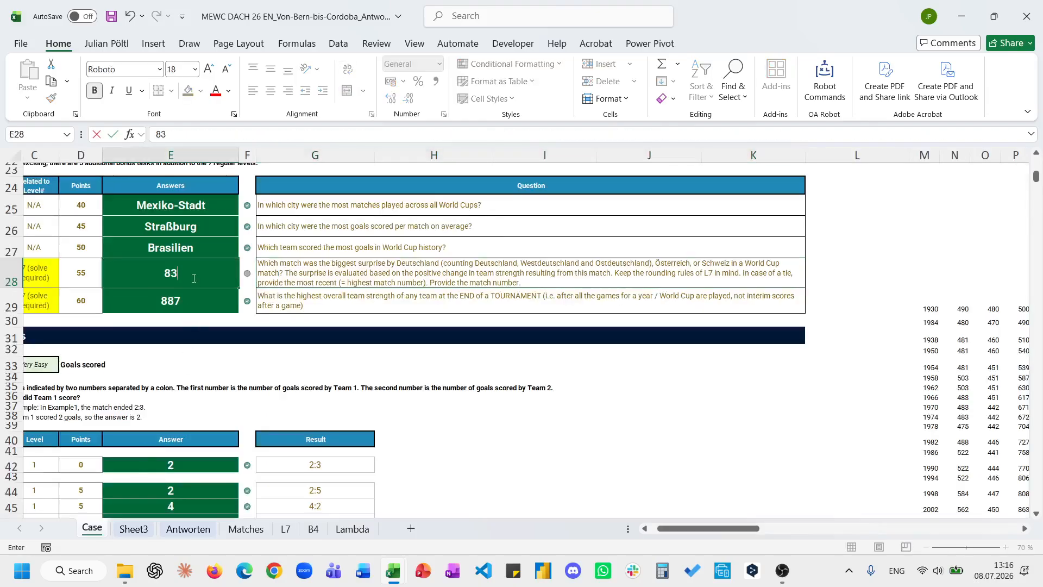
pyautogui.write('3')
pyautogui.press('Return')
pyautogui.click(193, 278)
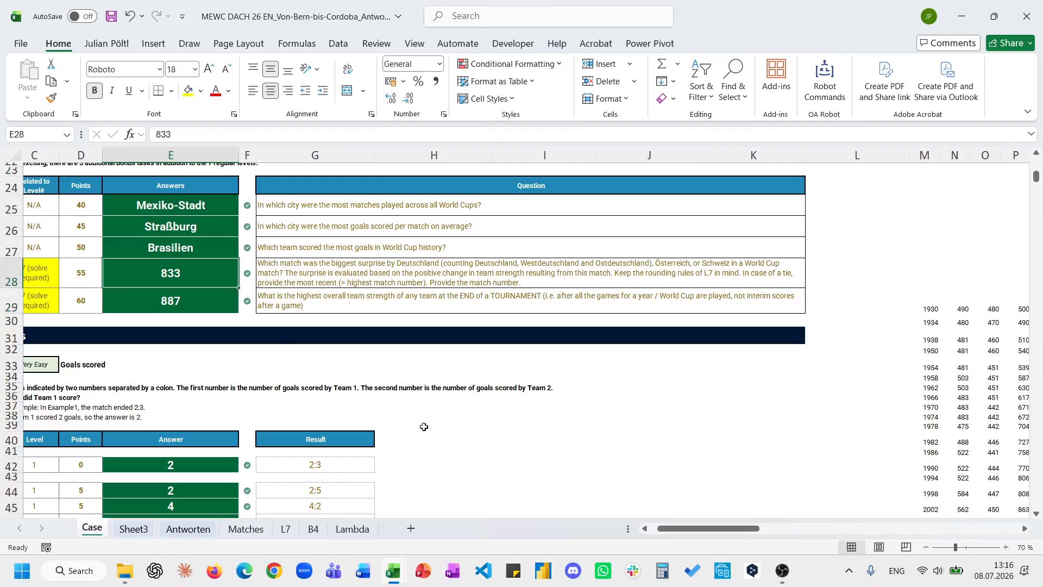
pyautogui.hscroll(-2, 423, 426)
pyautogui.scroll(5, 424, 426)
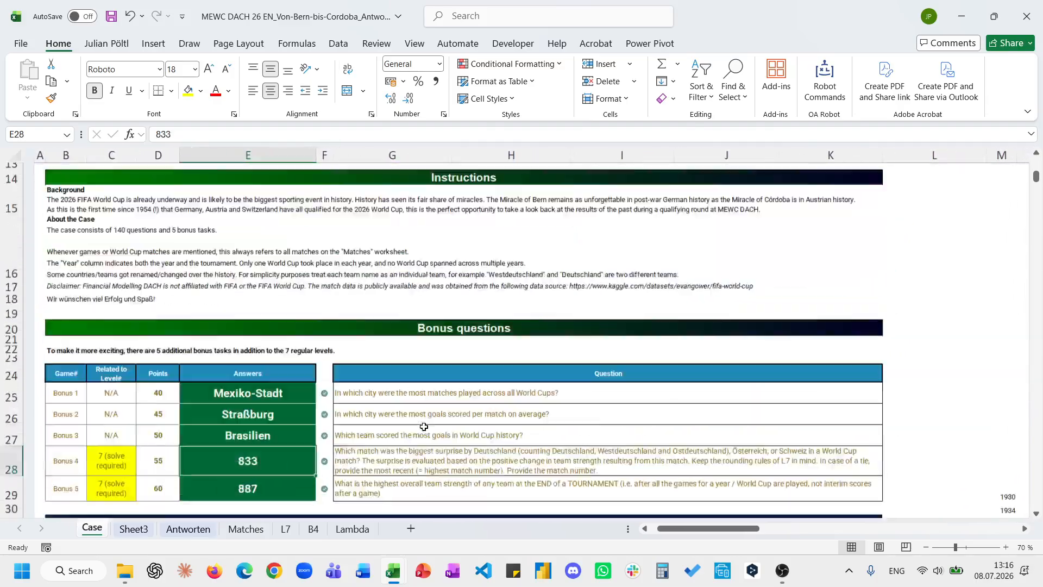
pyautogui.scroll(-20, 424, 427)
pyautogui.scroll(20, 423, 427)
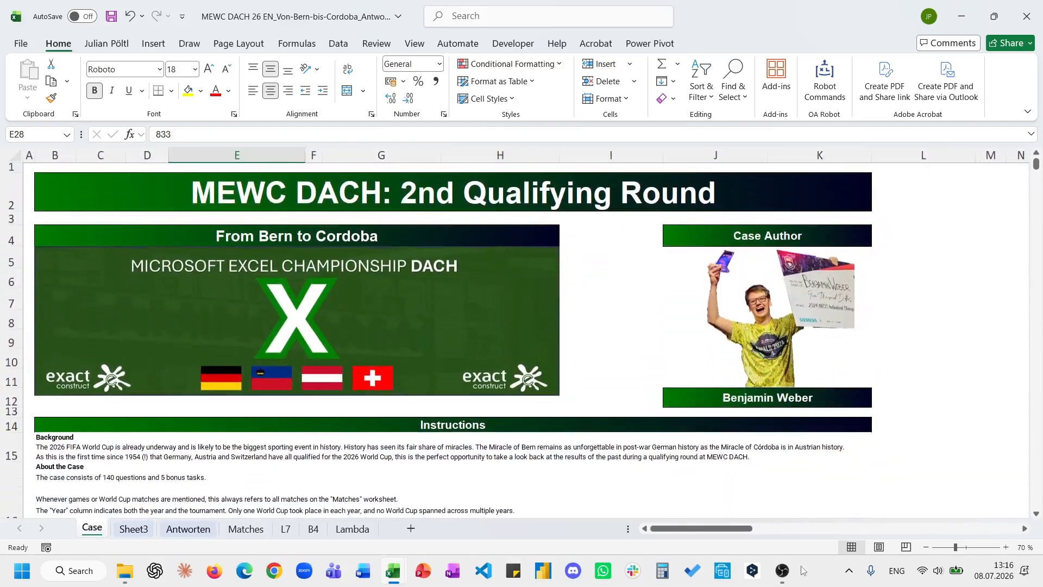
pyautogui.click(790, 576)
pyautogui.click(792, 578)
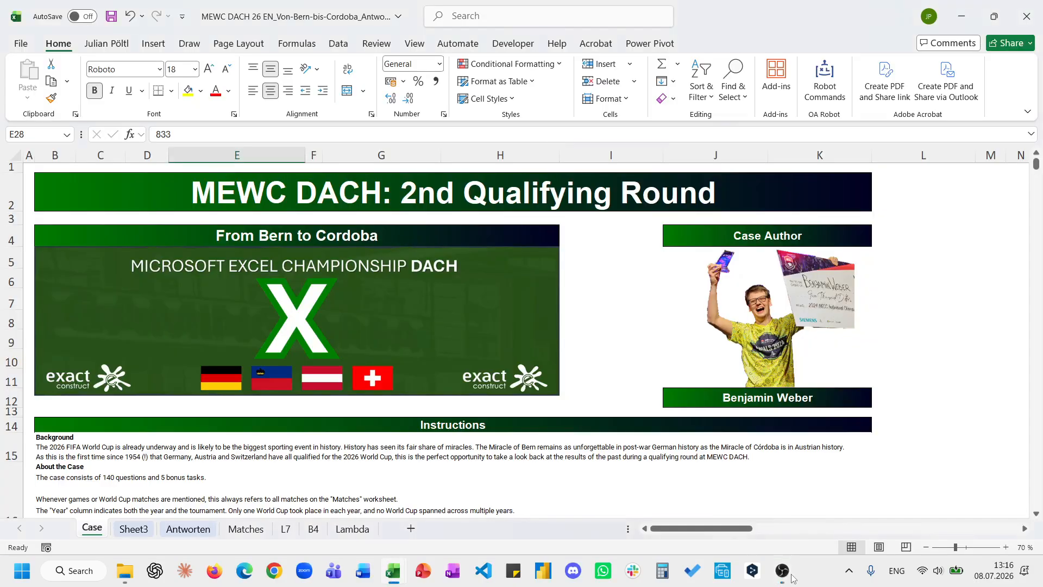
# Step: Remove the yellow fill from the related-level cells C28:C29 of Bonus 4 and Bonus 5
pyautogui.scroll(-8, 498, 278)
pyautogui.scroll(8, 498, 277)
pyautogui.scroll(-4, 498, 277)
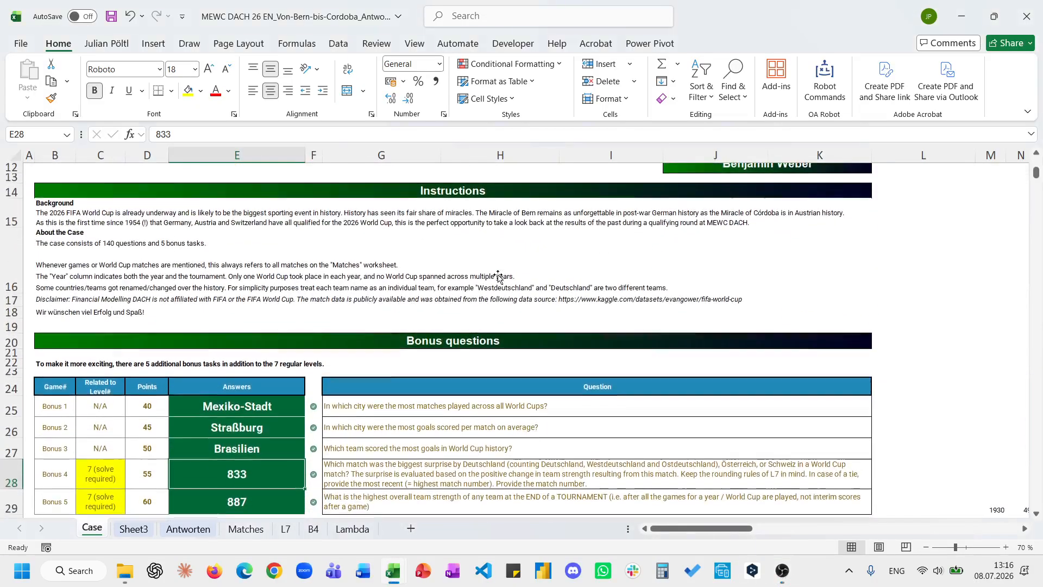
pyautogui.moveTo(102, 472); pyautogui.dragTo(105, 498)
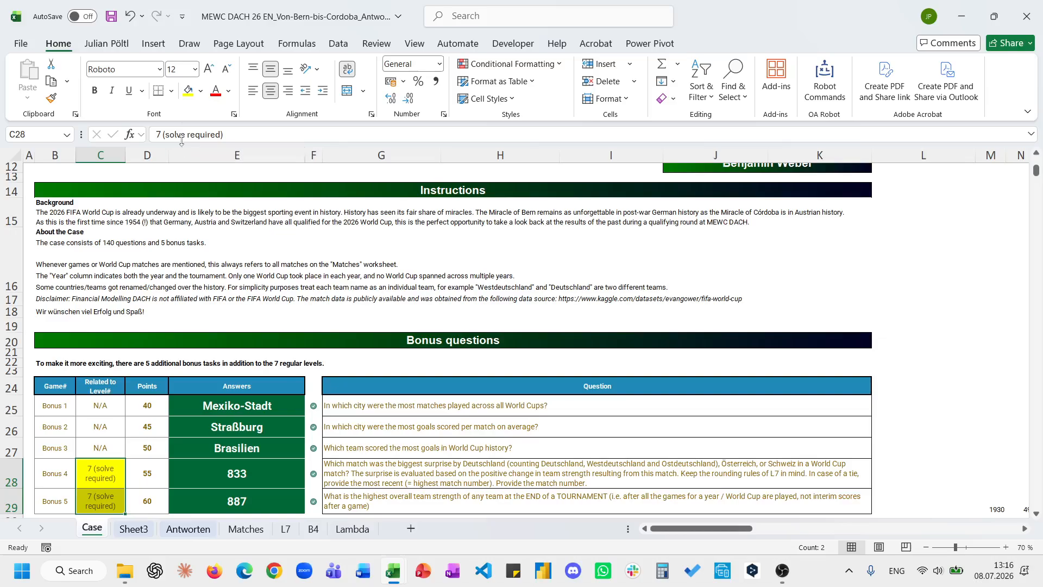
pyautogui.click(201, 91)
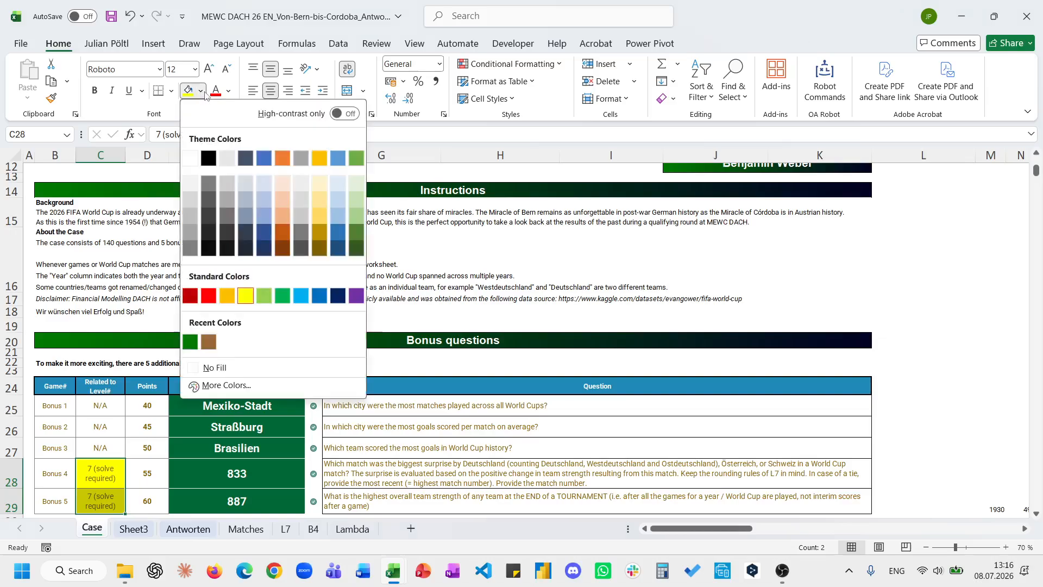
pyautogui.click(215, 367)
pyautogui.scroll(4, 745, 417)
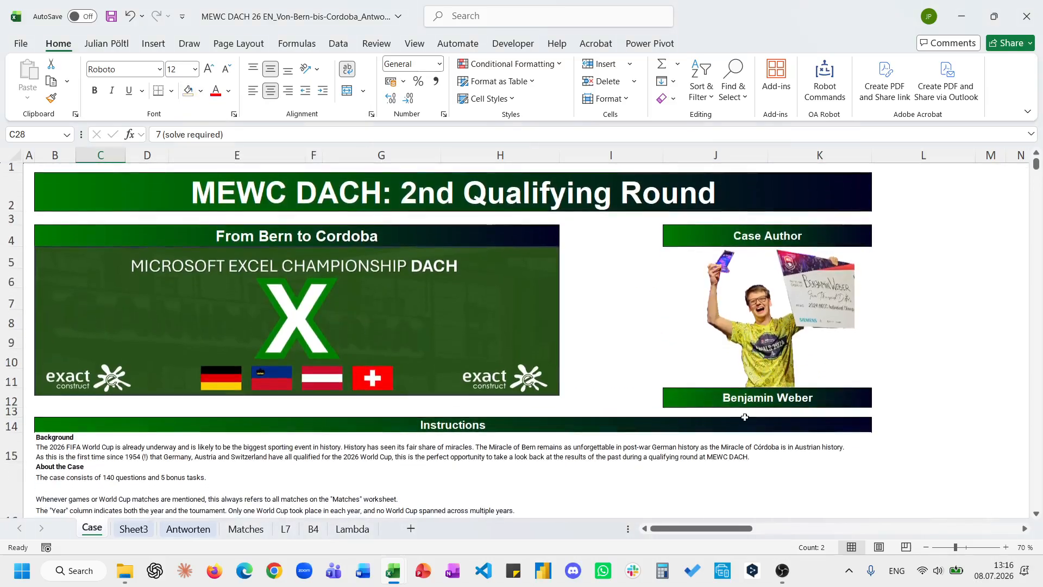